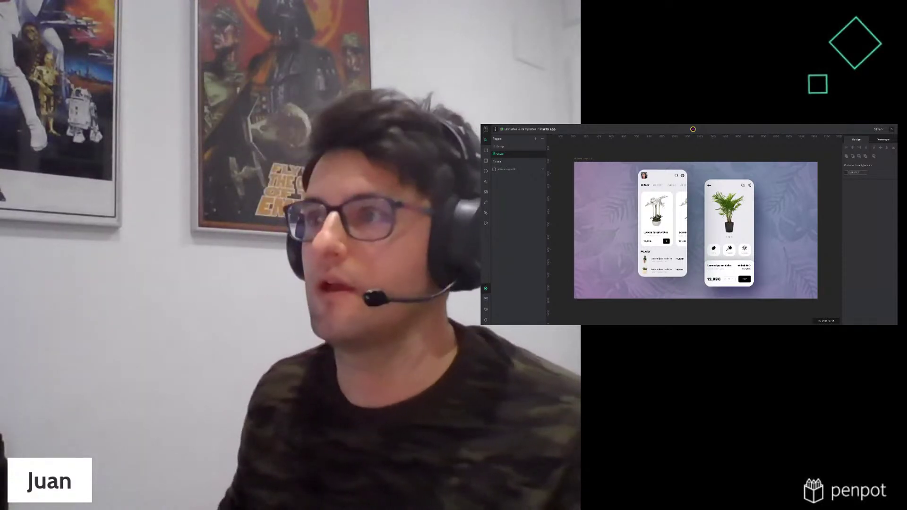
# Switch from Penpot to the browser showing the FOSDEM 'We hear you!' talk page
pyautogui.hotkey('ctrl', 'Tab')
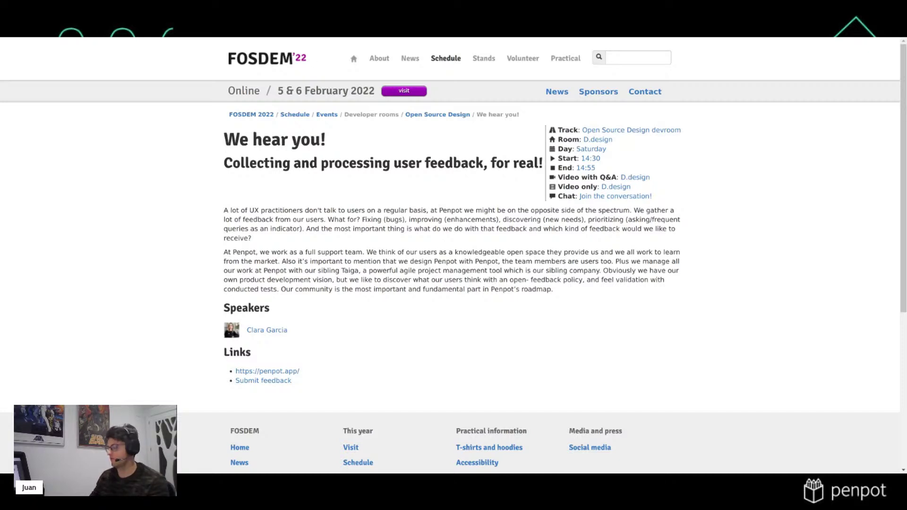
# Go to the Penpot Libraries & templates page and scroll through its template cards
pyautogui.hotkey('ctrl', 'Tab')
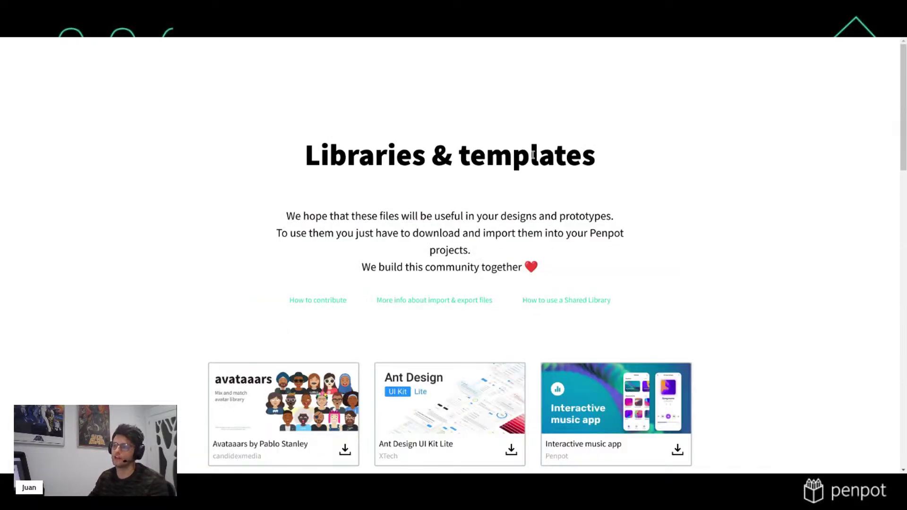
pyautogui.scroll(-1, 550, 212)
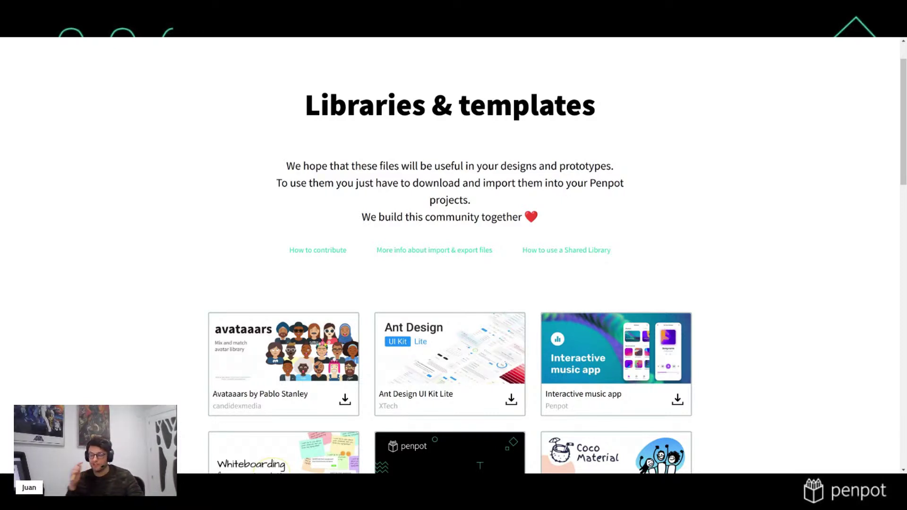
pyautogui.scroll(-3, 731, 313)
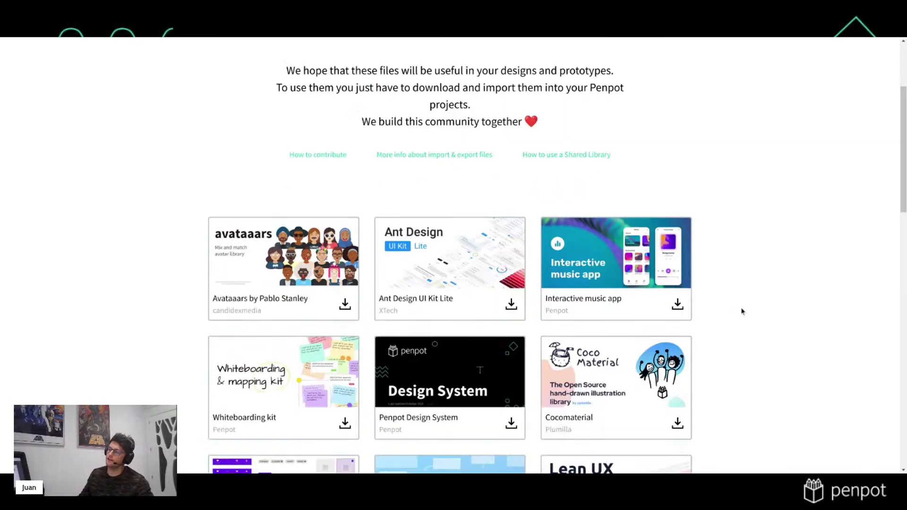
pyautogui.scroll(-3, 746, 312)
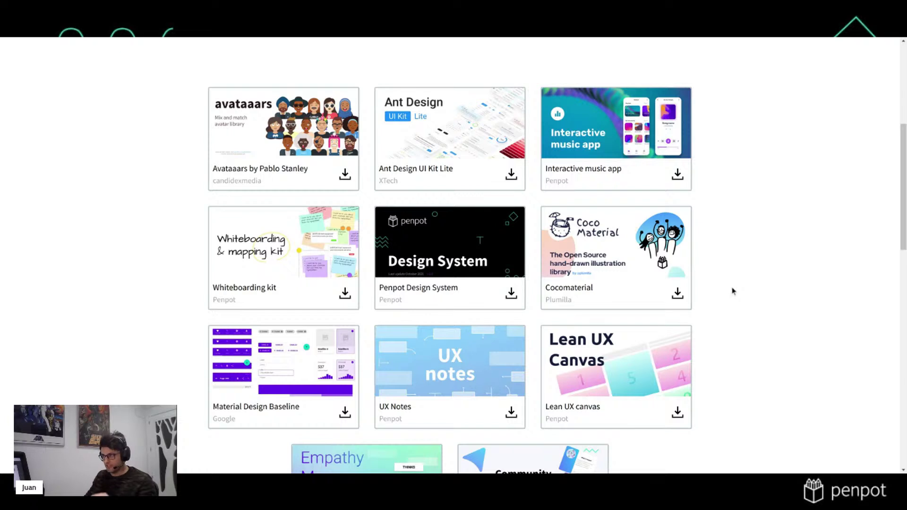
pyautogui.scroll(-1, 733, 278)
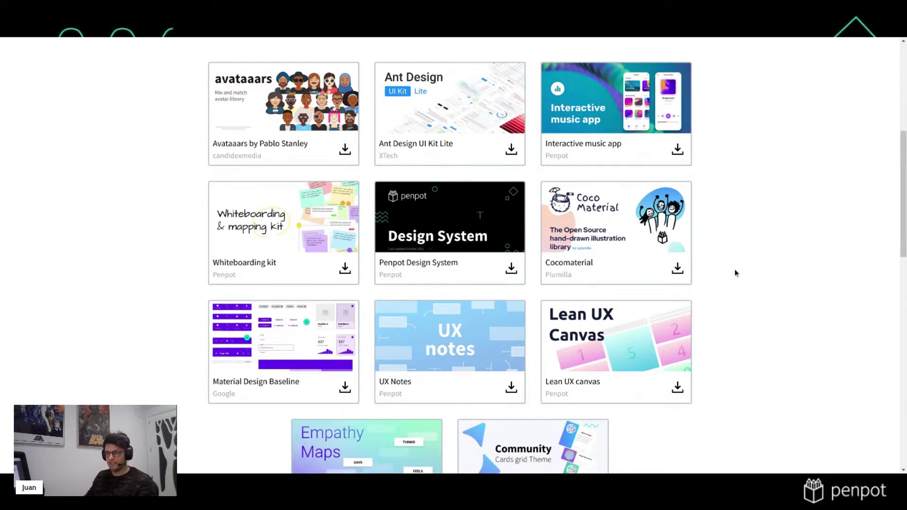
pyautogui.scroll(1, 740, 274)
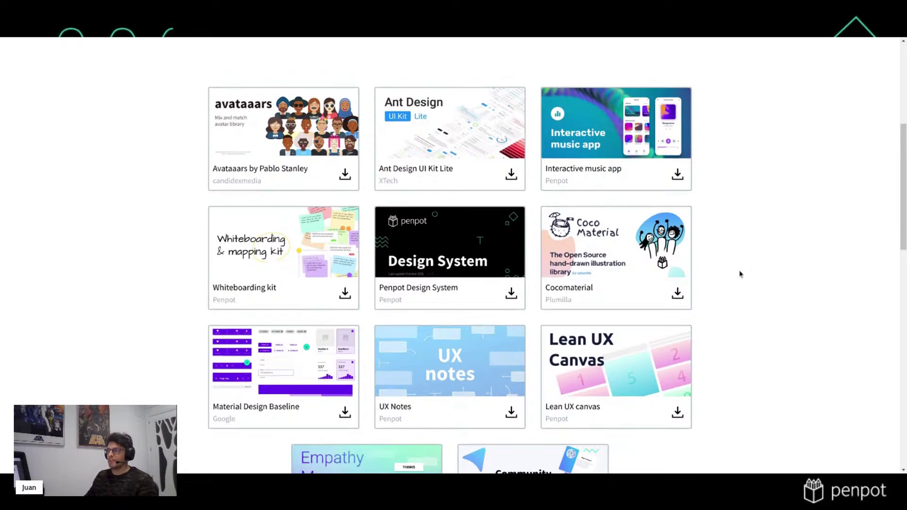
pyautogui.scroll(4, 740, 274)
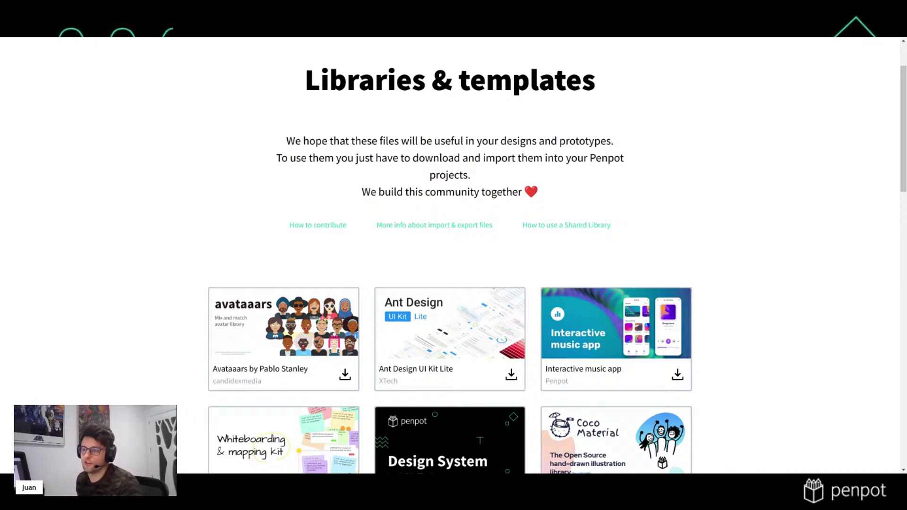
pyautogui.scroll(-2, 343, 253)
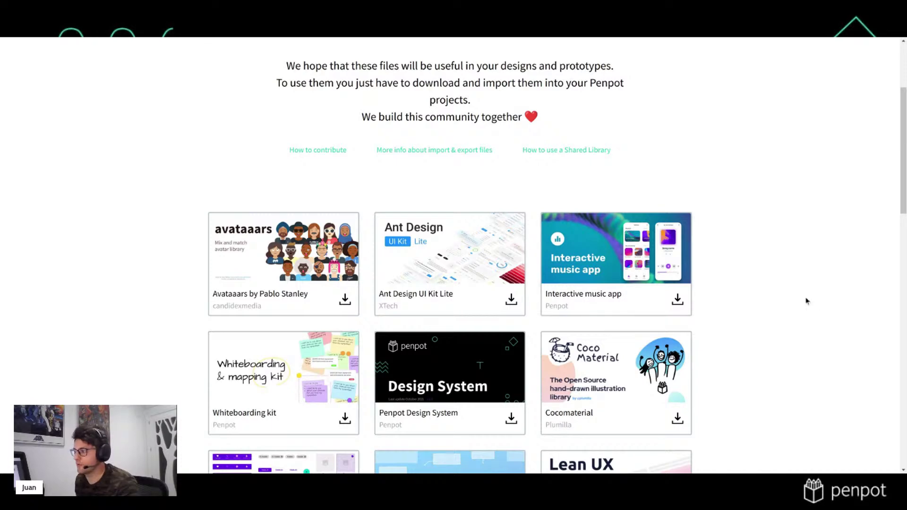
pyautogui.scroll(-1, 806, 300)
pyautogui.scroll(-6, 806, 300)
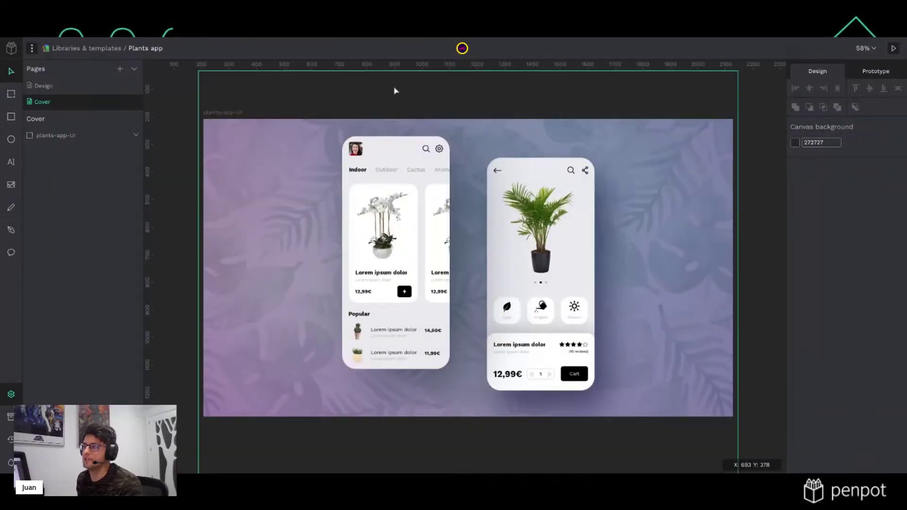
# Check the Group-14 phone mockups on the cover, then go to the Design page
pyautogui.click(394, 88)
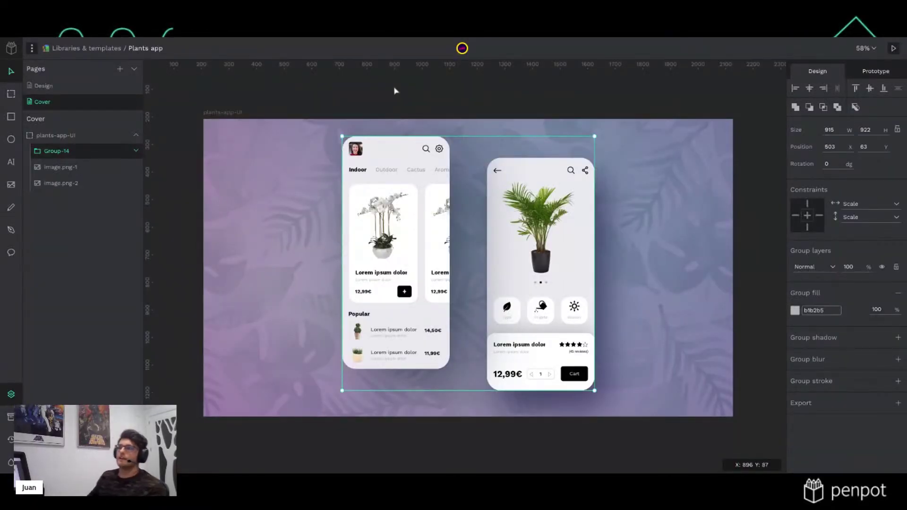
pyautogui.click(449, 97)
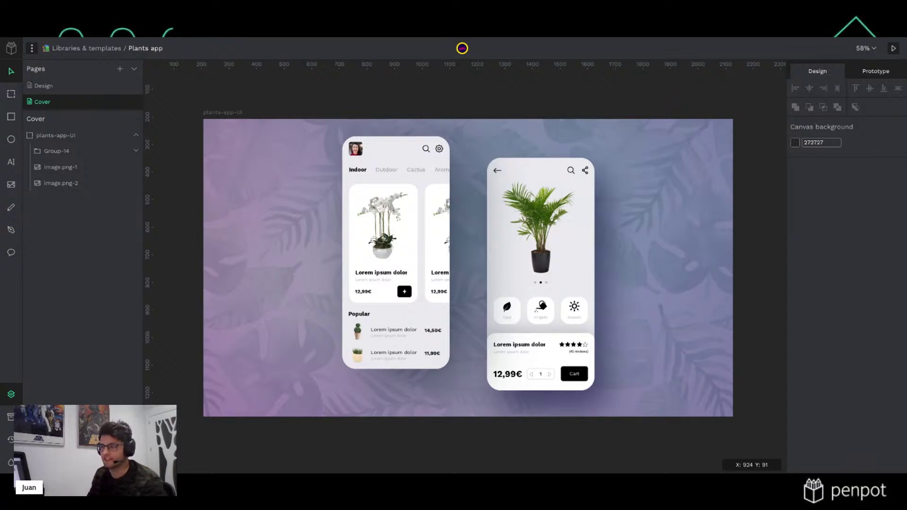
pyautogui.click(43, 86)
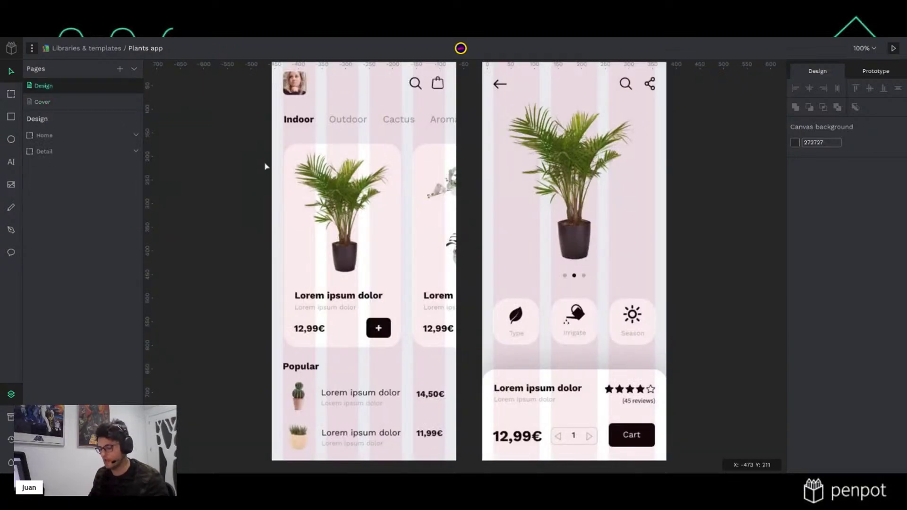
# Hide the column grids, review the Home and Detail boards, and show the library Assets
pyautogui.press("ctrl+'")
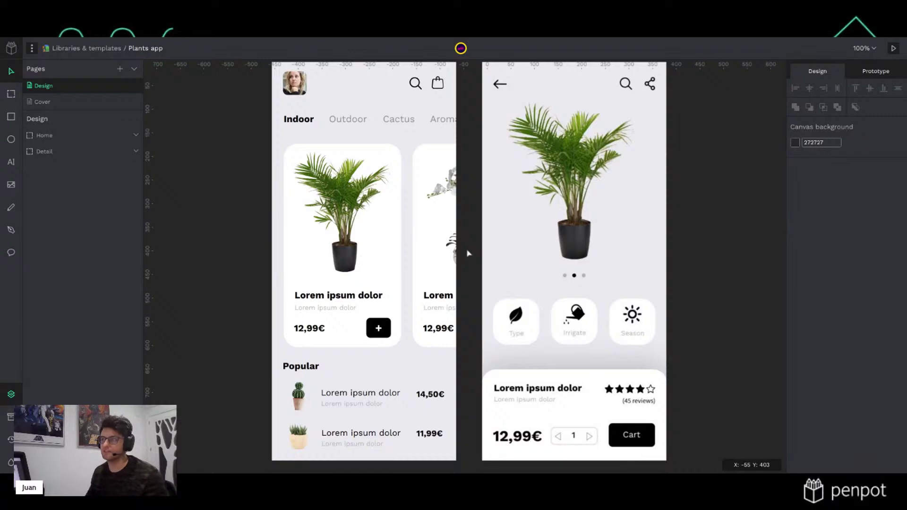
pyautogui.scroll(5, 465, 264)
pyautogui.scroll(-3, 460, 303)
pyautogui.keyDown('ctrl'); pyautogui.scroll(-2, 461, 302); pyautogui.keyUp('ctrl')
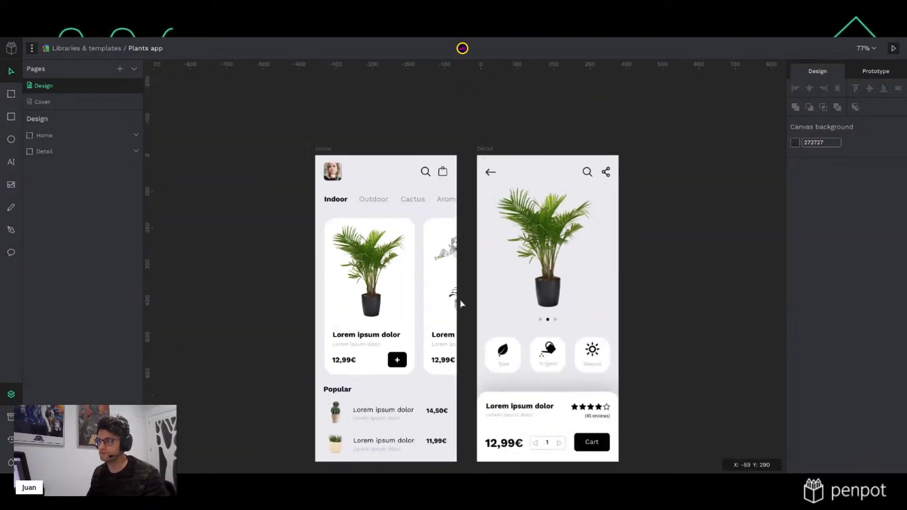
pyautogui.scroll(-2, 456, 283)
pyautogui.click(321, 107)
pyautogui.click(490, 109)
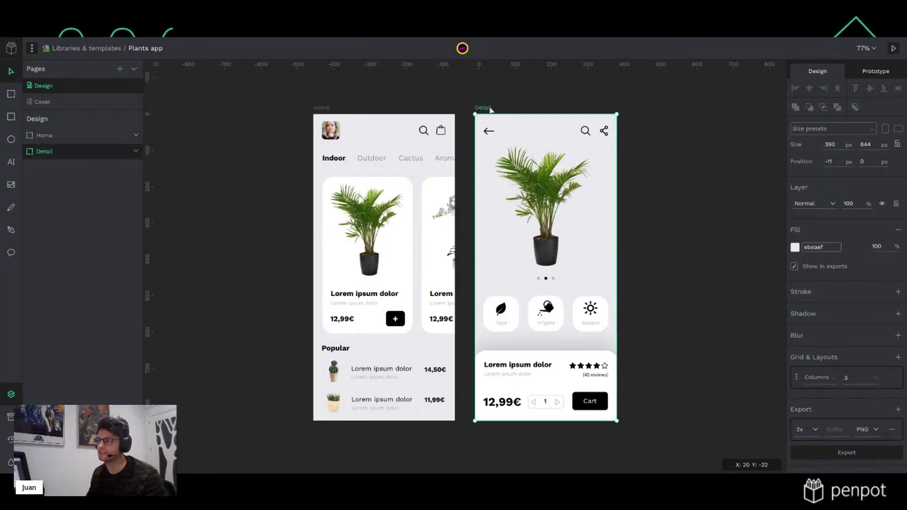
pyautogui.click(550, 93)
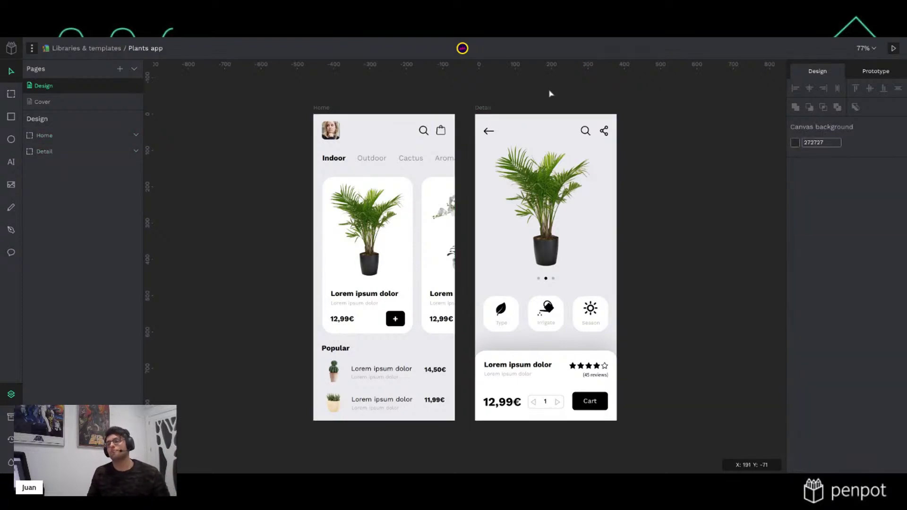
pyautogui.click(11, 416)
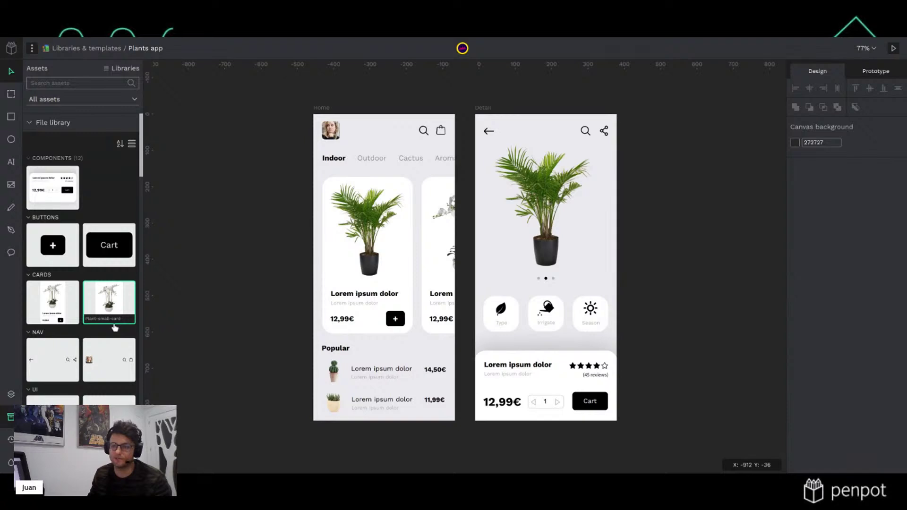
pyautogui.scroll(-5, 115, 328)
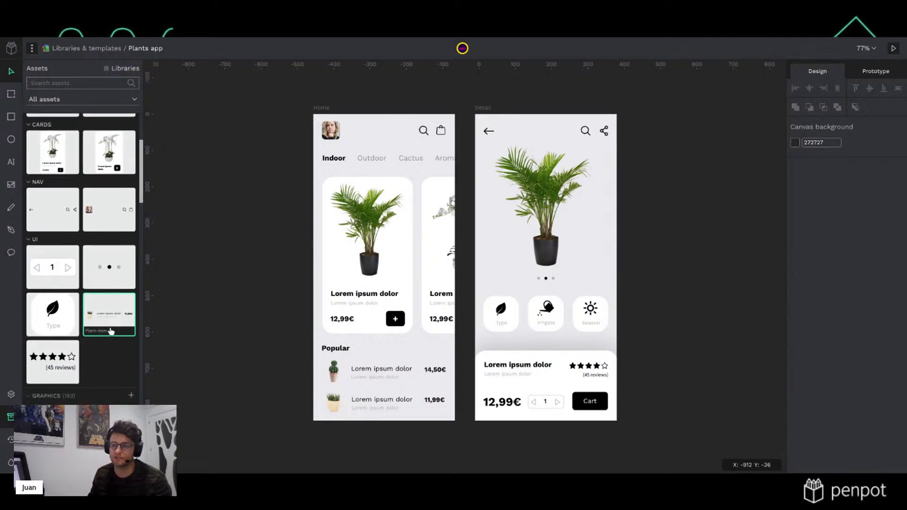
pyautogui.scroll(4, 110, 332)
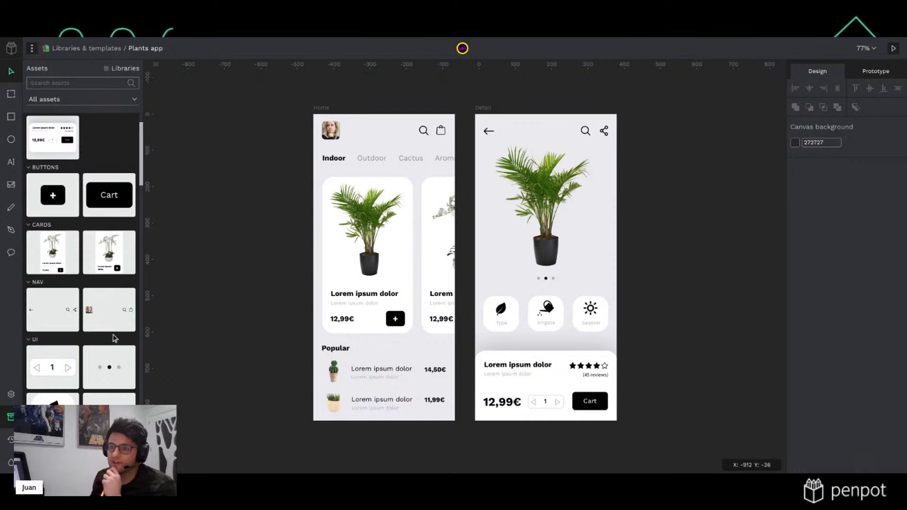
pyautogui.scroll(-2, 118, 341)
pyautogui.scroll(-3, 117, 341)
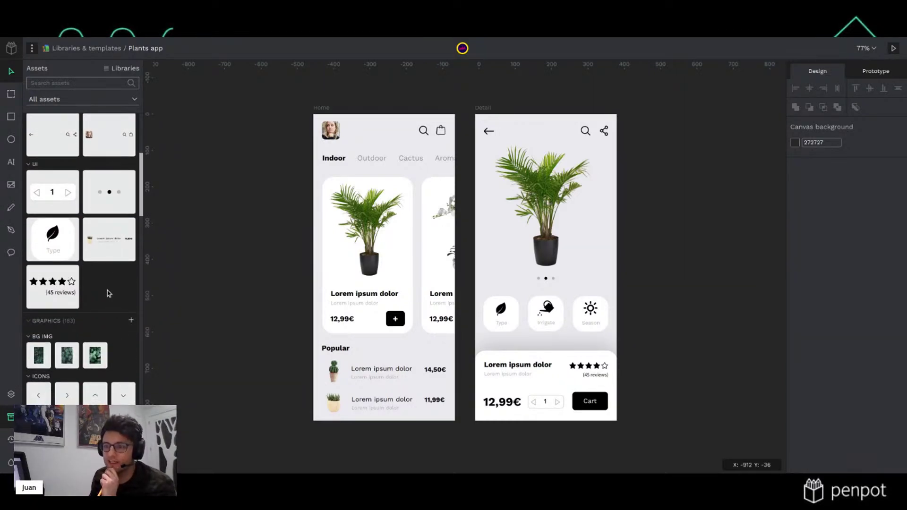
pyautogui.scroll(-12, 108, 292)
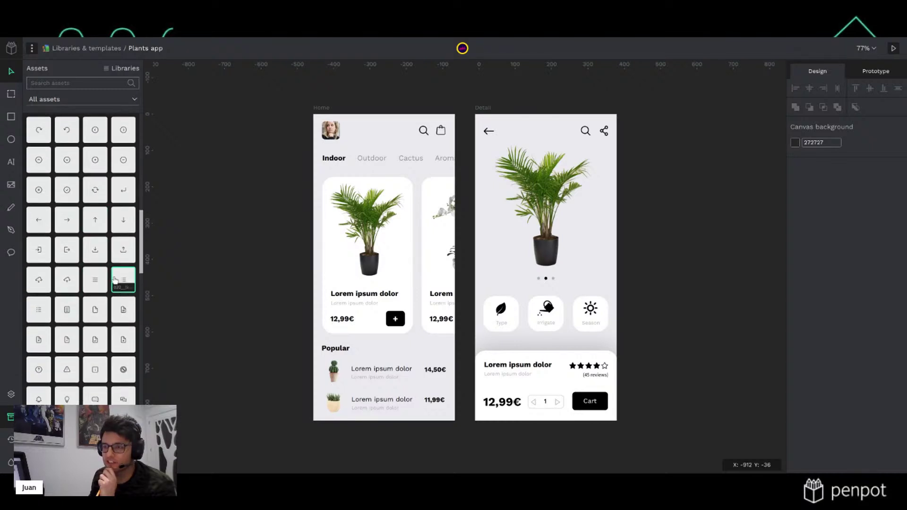
pyautogui.scroll(-2, 107, 283)
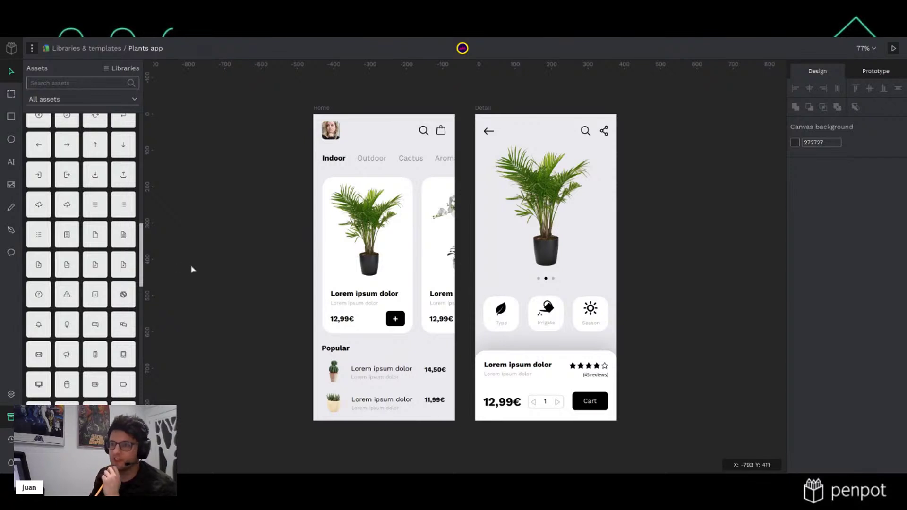
pyautogui.scroll(-5, 129, 271)
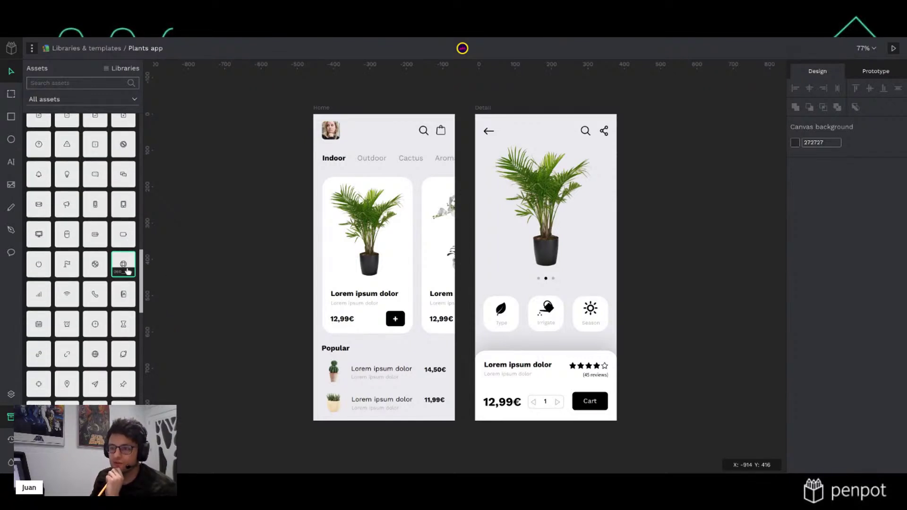
pyautogui.scroll(-10, 127, 271)
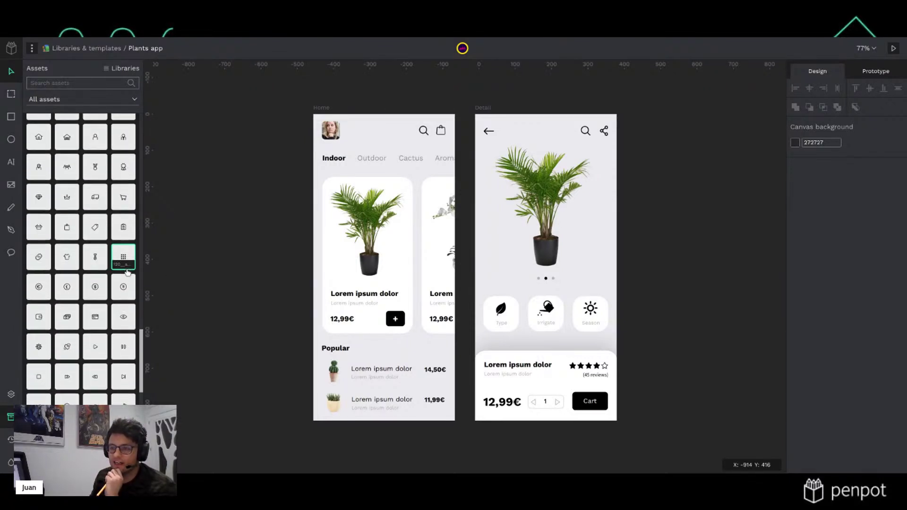
pyautogui.scroll(-1, 124, 277)
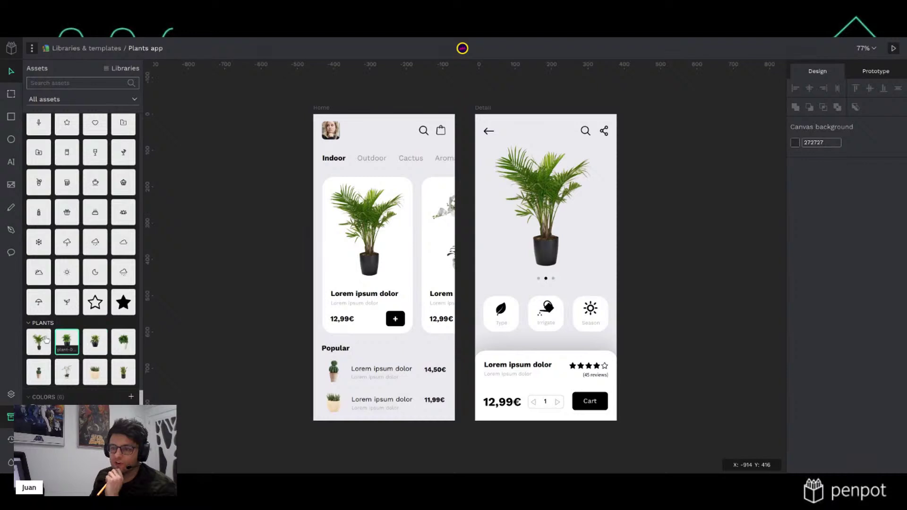
pyautogui.scroll(-5, 115, 397)
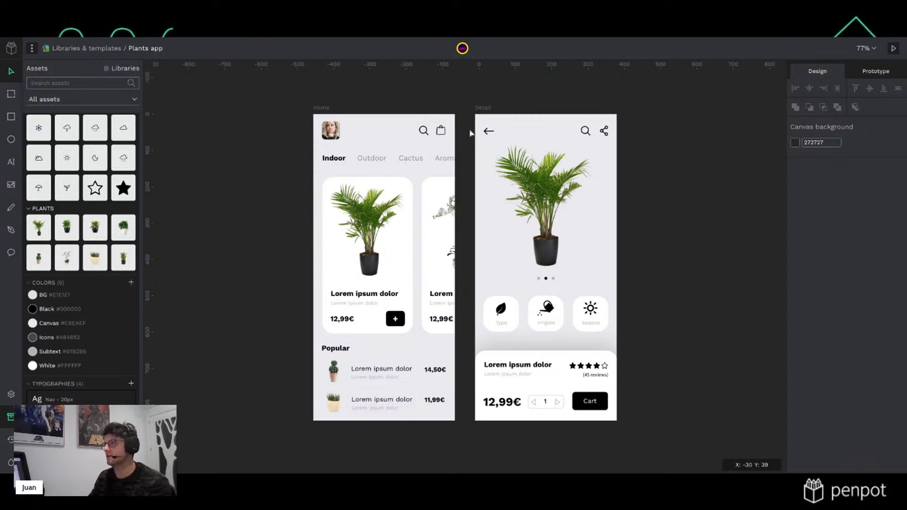
pyautogui.hscroll(3, 470, 129)
pyautogui.click(411, 108)
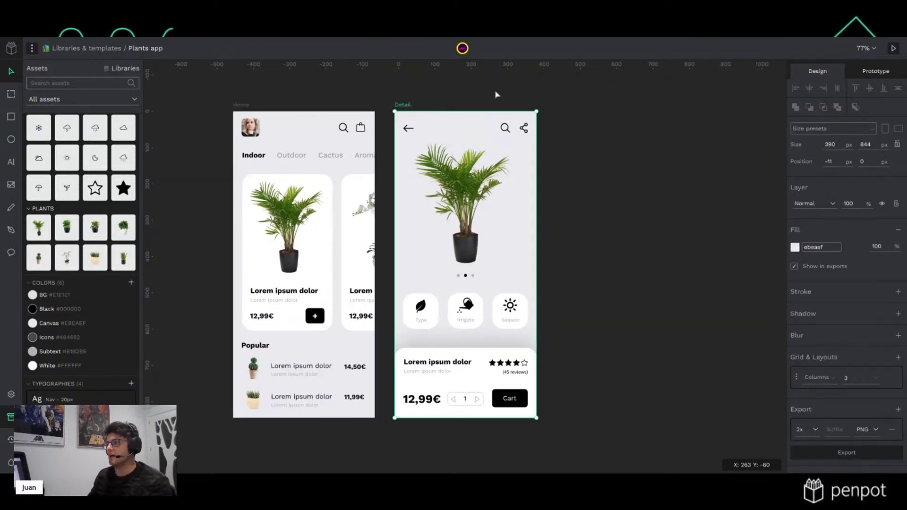
pyautogui.click(517, 87)
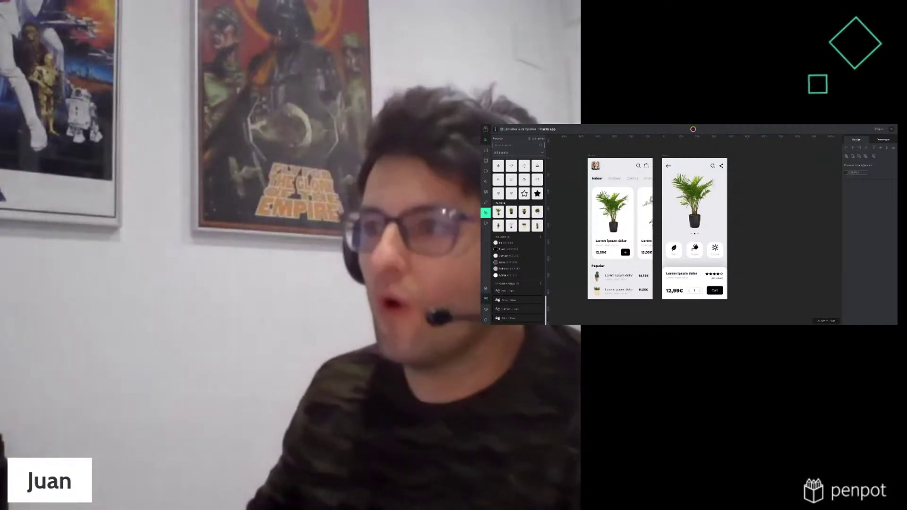
# Duplicate the Detail board with Ctrl+D and rename the copy 'Cart'
pyautogui.hscroll(3, 751, 237)
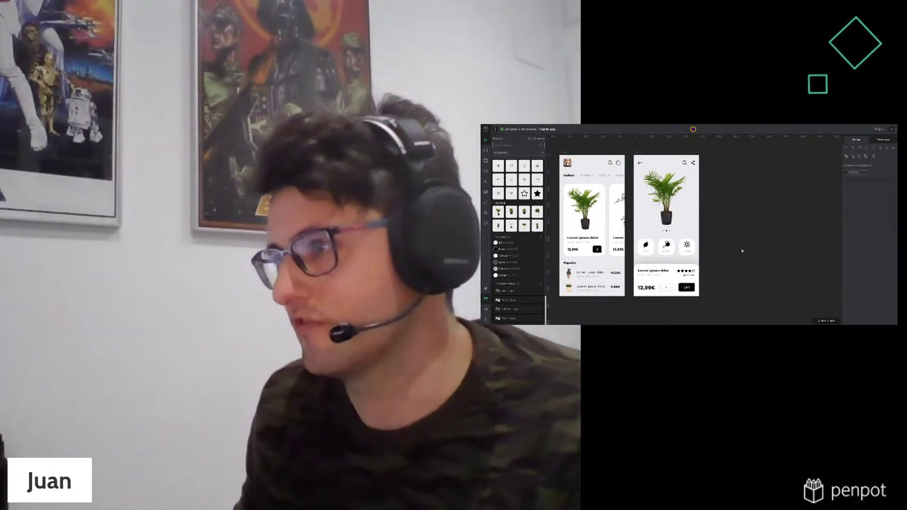
pyautogui.scroll(1, 742, 252)
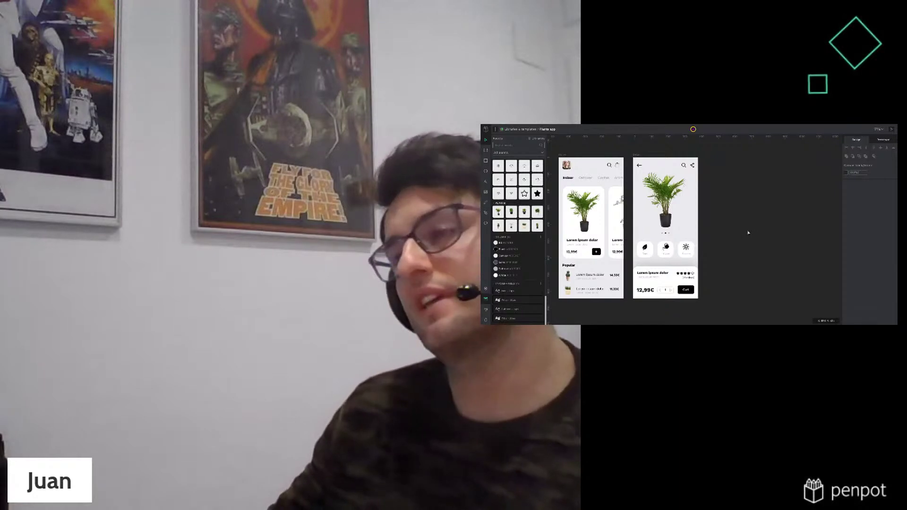
pyautogui.click(637, 155)
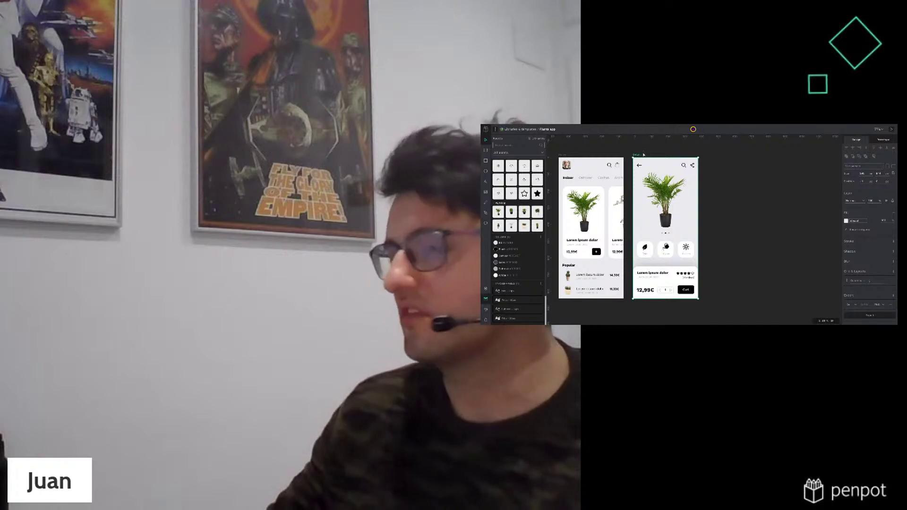
pyautogui.hotkey('ctrl', 'd')
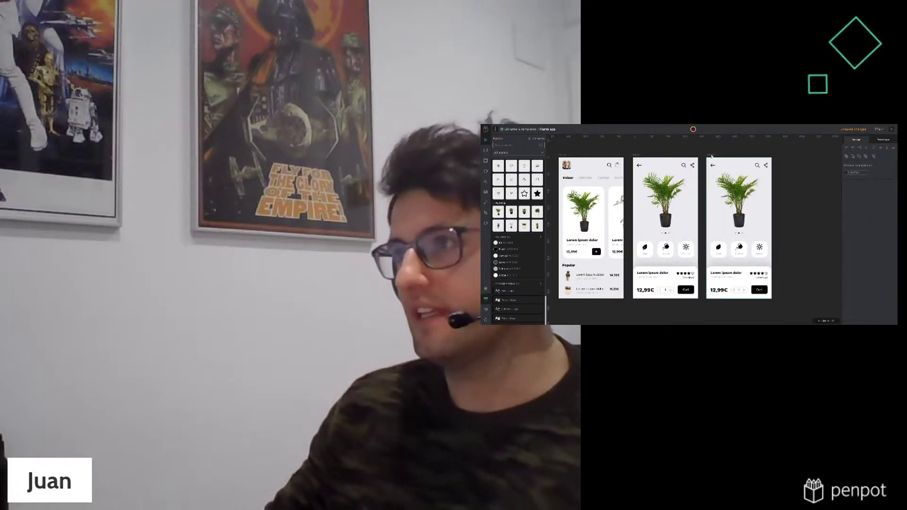
pyautogui.click(485, 288)
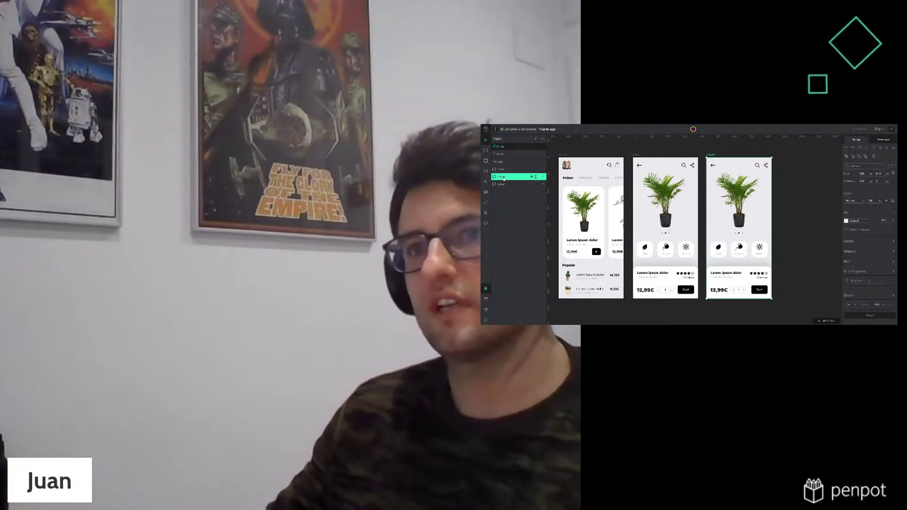
pyautogui.doubleClick(504, 178)
pyautogui.write('Card')
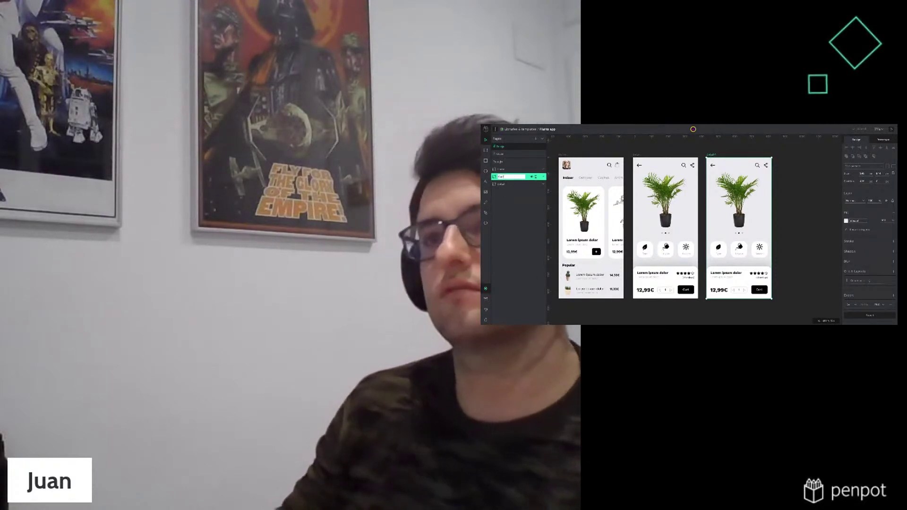
pyautogui.press('Return')
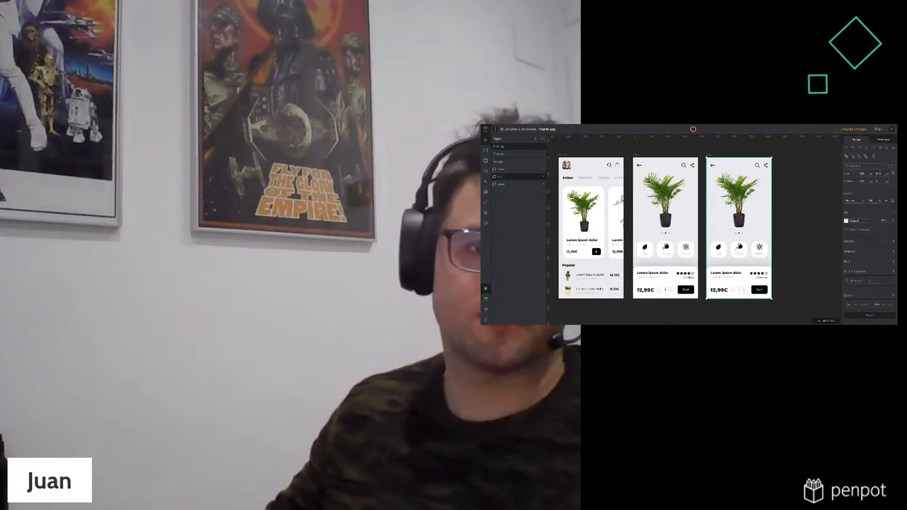
pyautogui.click(700, 297)
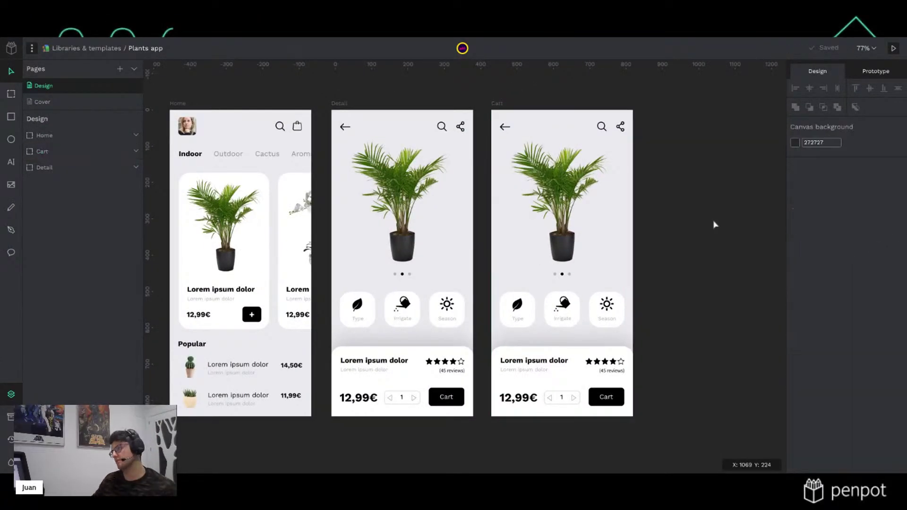
# Delete the plant photo, the three info icons row and the carousel dots
pyautogui.moveTo(700, 298); pyautogui.dragTo(661, 304)
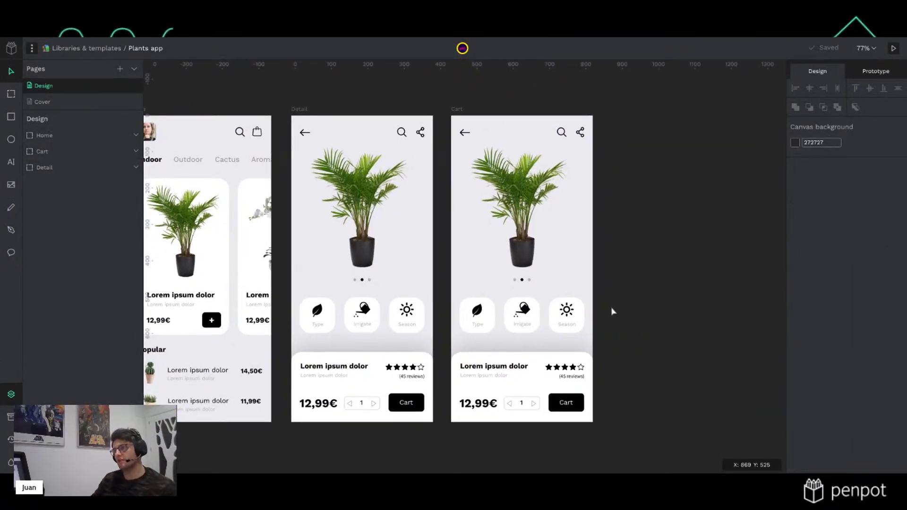
pyautogui.scroll(2, 612, 311)
pyautogui.scroll(-2, 633, 305)
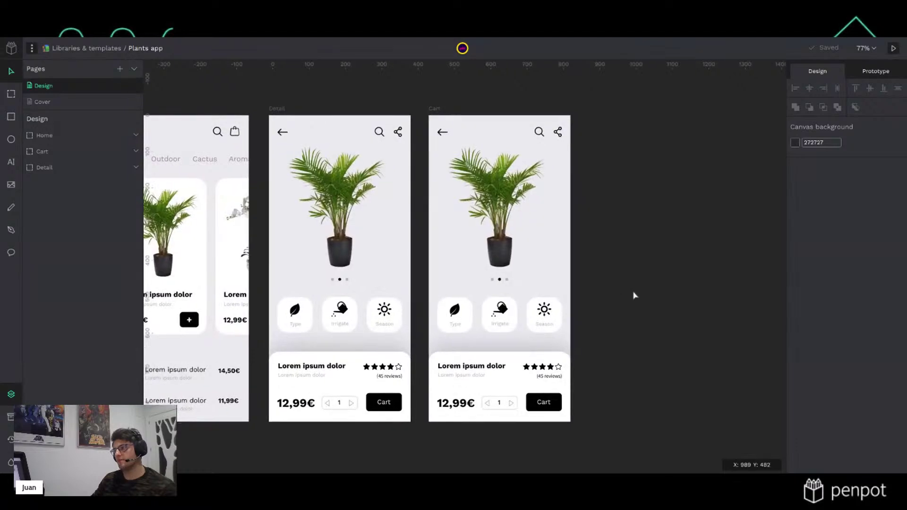
pyautogui.click(471, 207)
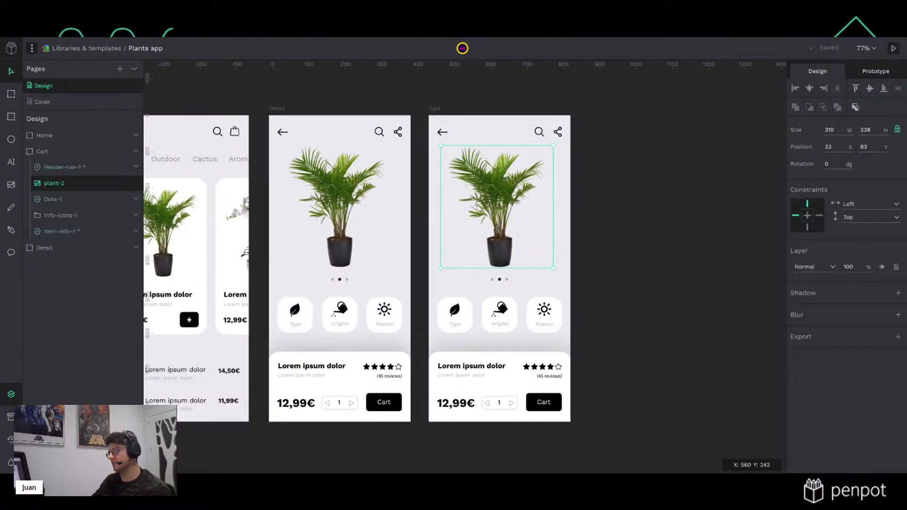
pyautogui.press('Delete')
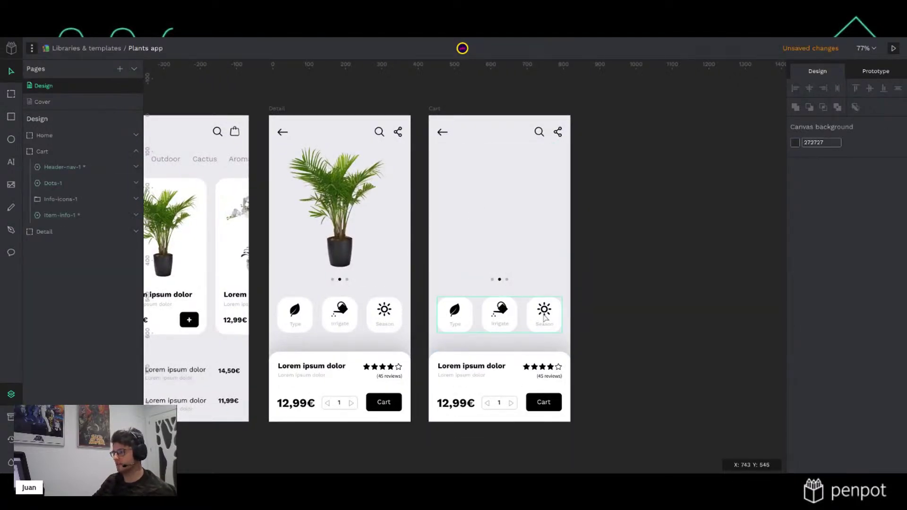
pyautogui.click(545, 318)
pyautogui.press('Delete')
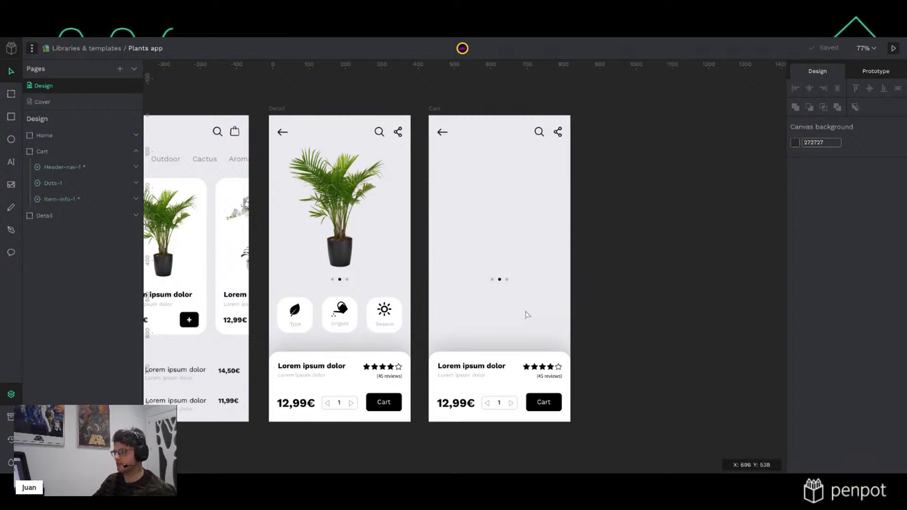
pyautogui.click(498, 279)
pyautogui.press('Delete')
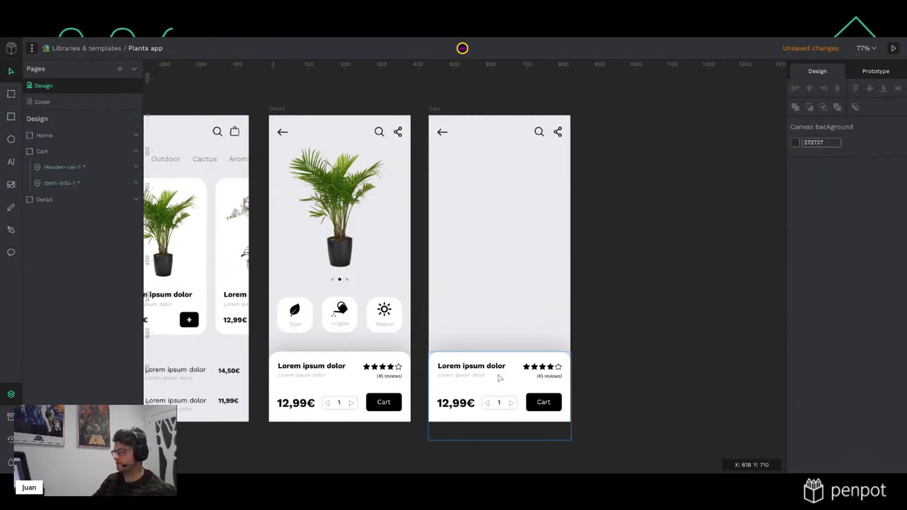
# Bring up the context menu of the Cart board's bottom item card
pyautogui.rightClick(500, 378)
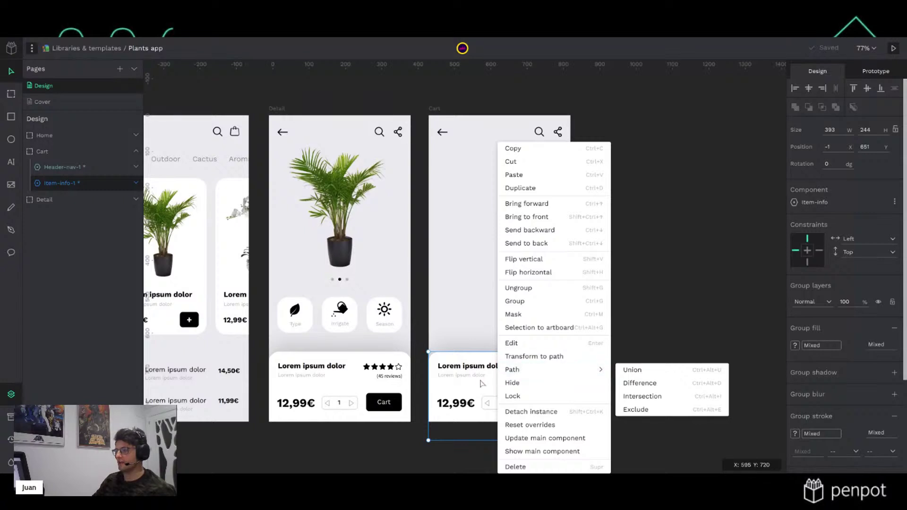
pyautogui.press('Escape')
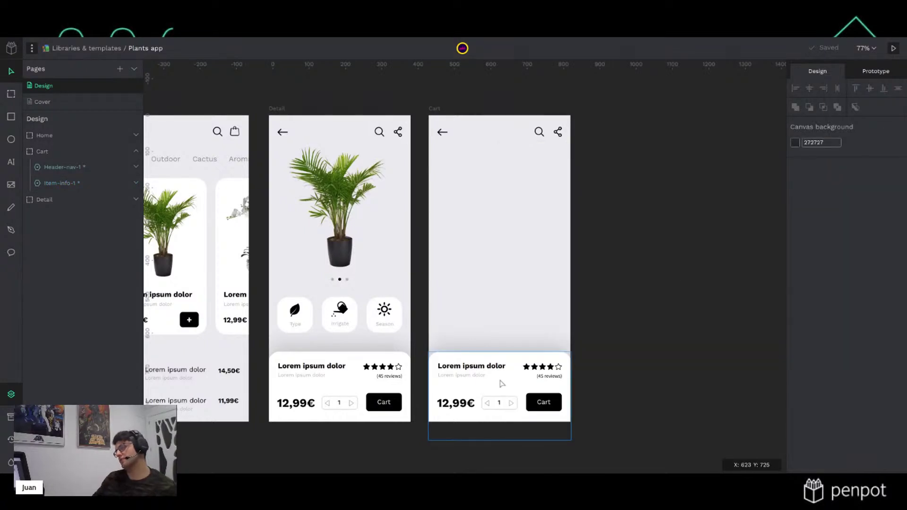
pyautogui.rightClick(502, 383)
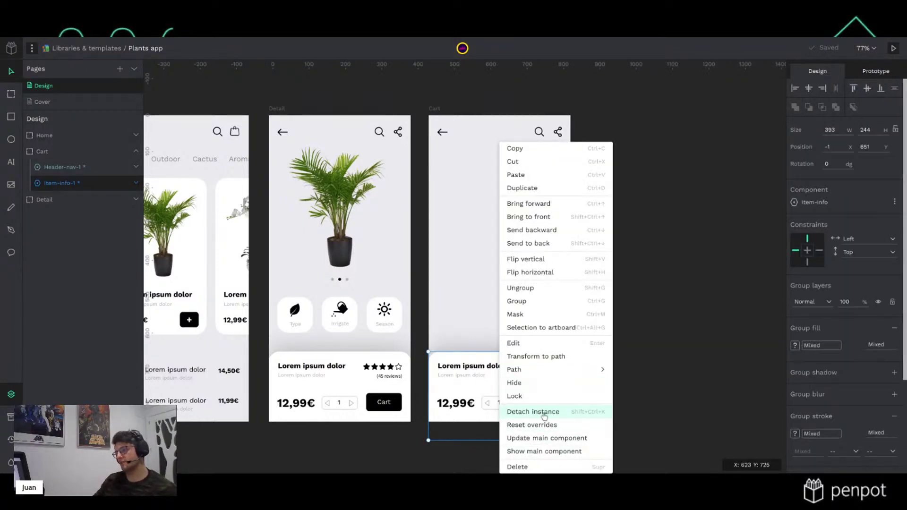
# Detach the item card from its component and delete the quantity counter and 12,99€ price
pyautogui.click(543, 413)
pyautogui.click(625, 355)
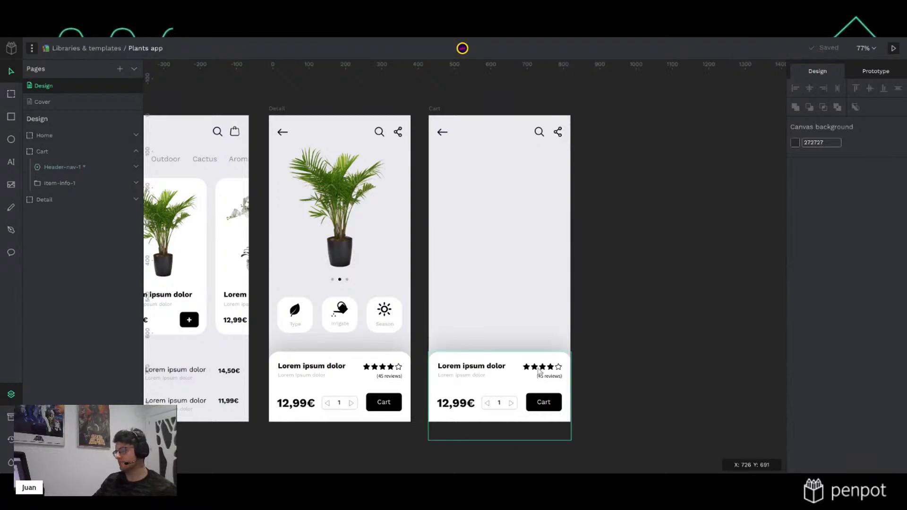
pyautogui.doubleClick(490, 403)
pyautogui.press('Delete')
pyautogui.doubleClick(473, 411)
pyautogui.press('Delete')
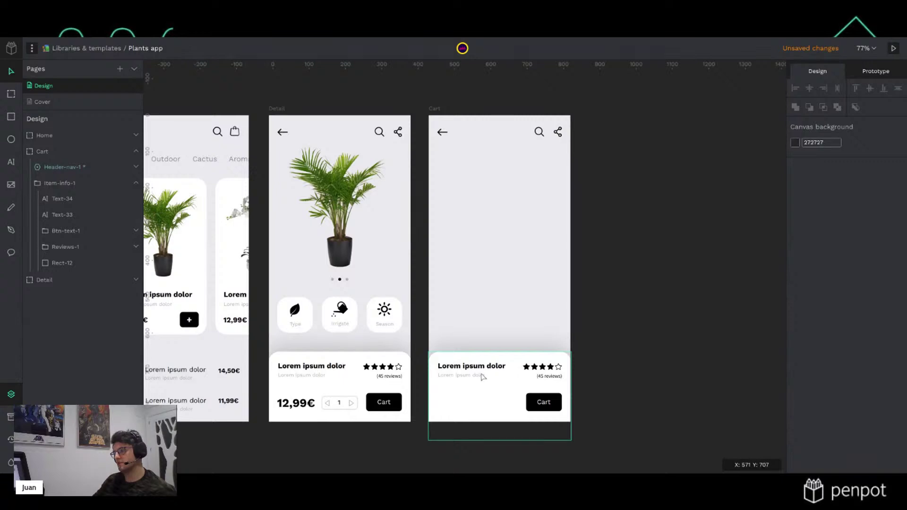
# Delete the card's subtitle, Lorem ipsum title, and stars with (45 reviews) group
pyautogui.click(482, 375)
pyautogui.doubleClick(481, 376)
pyautogui.press('Delete')
pyautogui.doubleClick(486, 367)
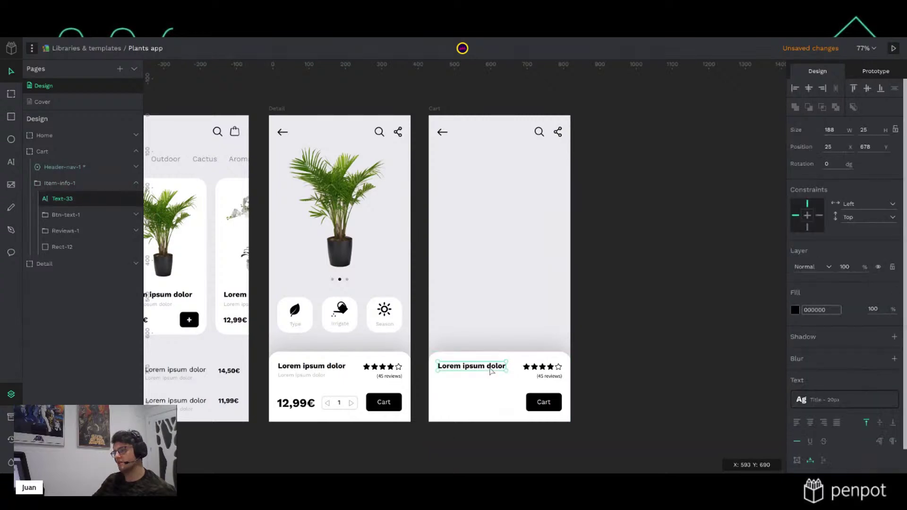
pyautogui.press('Delete')
pyautogui.doubleClick(535, 366)
pyautogui.press('Delete')
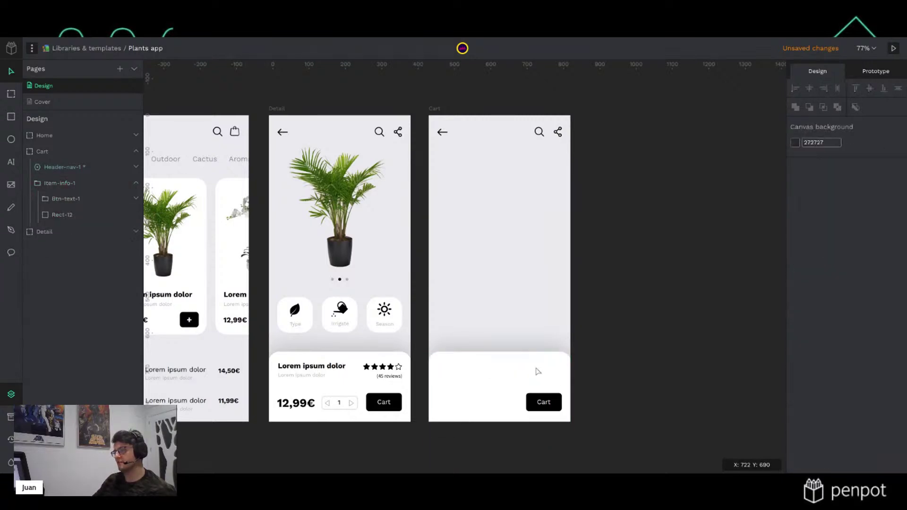
pyautogui.click(518, 371)
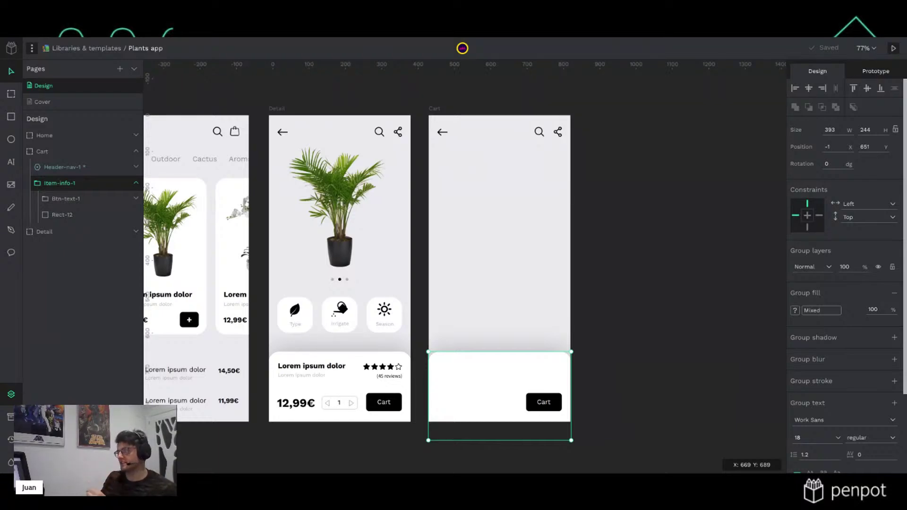
# Show the column grids and widen the Cart button across the card to 342 px
pyautogui.doubleClick(556, 405)
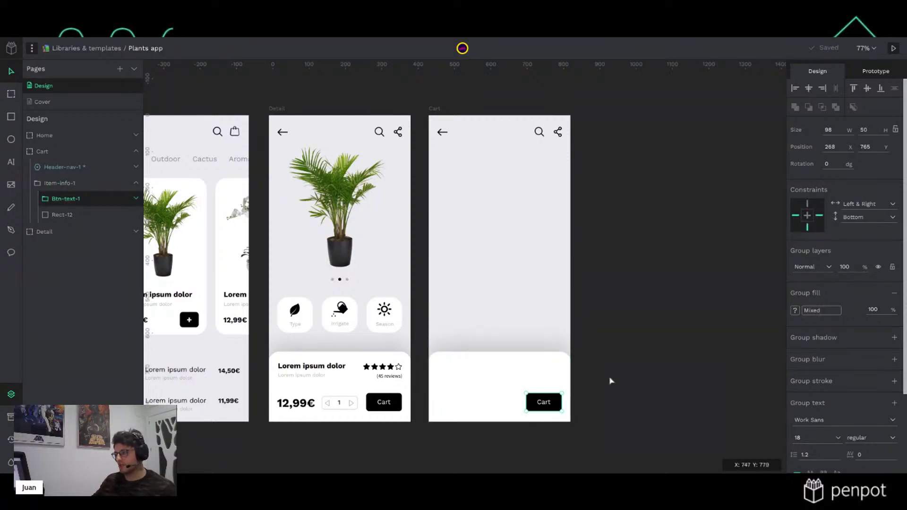
pyautogui.click(432, 109)
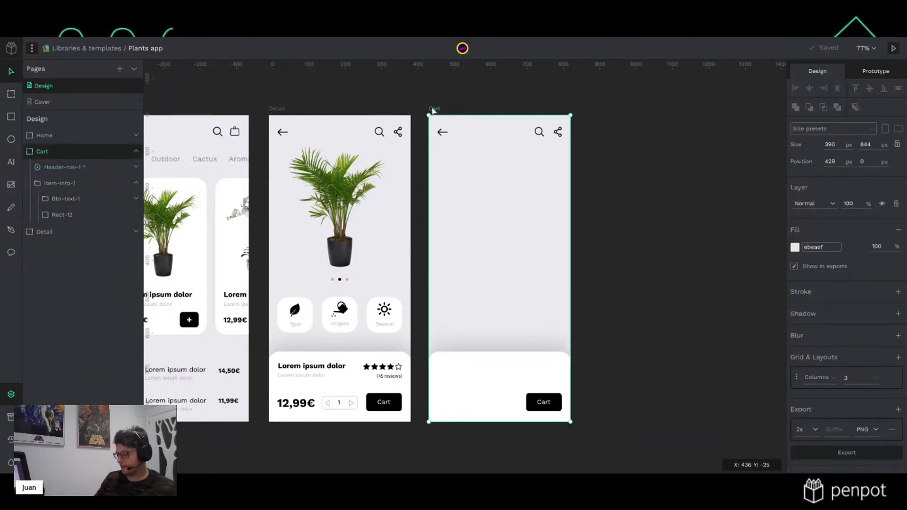
pyautogui.press("ctrl+'")
pyautogui.scroll(4, 543, 333)
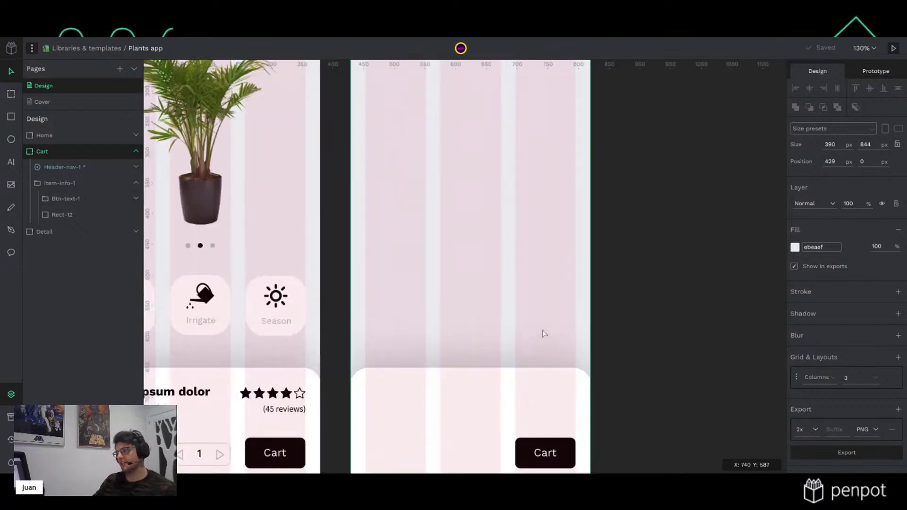
pyautogui.moveTo(560, 366); pyautogui.dragTo(594, 267)
pyautogui.click(588, 386)
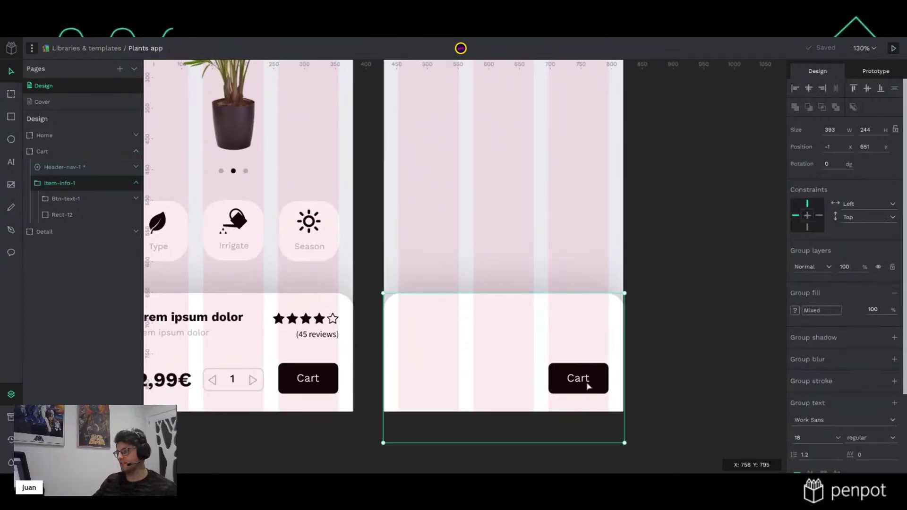
pyautogui.doubleClick(585, 386)
pyautogui.moveTo(545, 378); pyautogui.dragTo(398, 378)
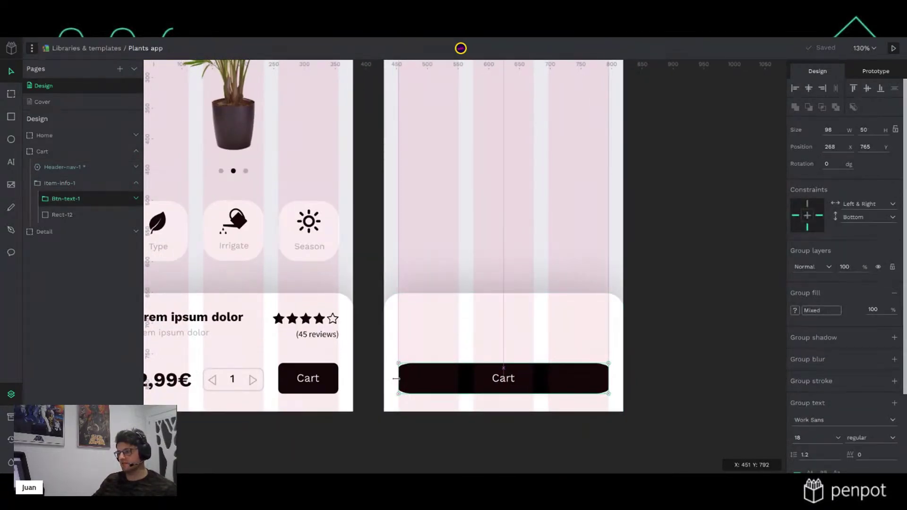
# Change the button label from Cart to 'Checkout'
pyautogui.doubleClick(503, 381)
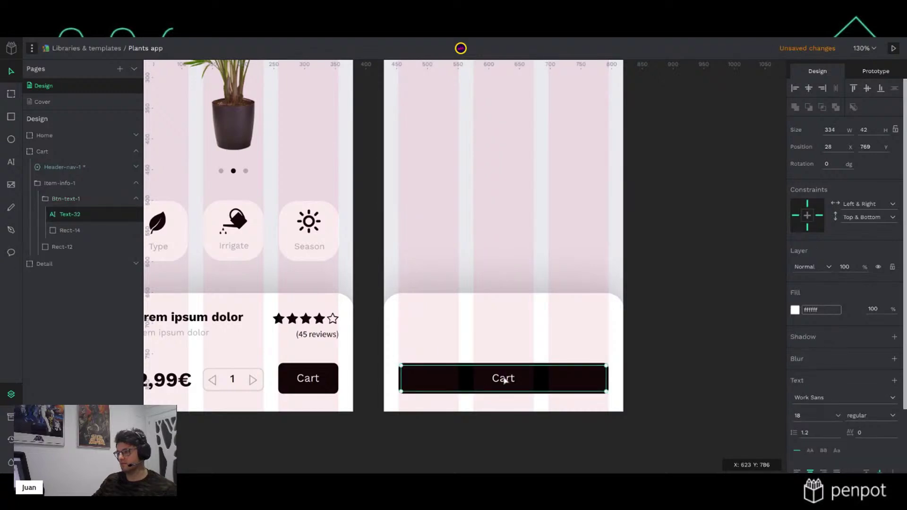
pyautogui.doubleClick(504, 380)
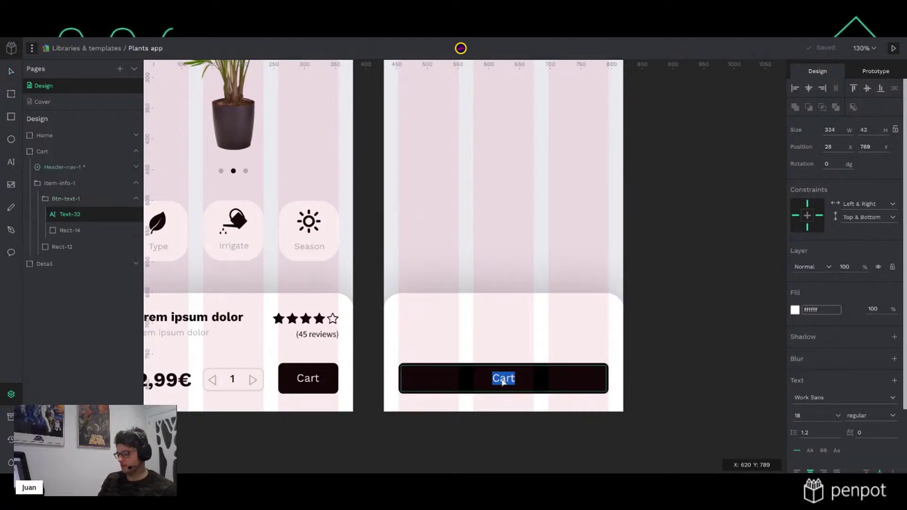
pyautogui.write('Checkout')
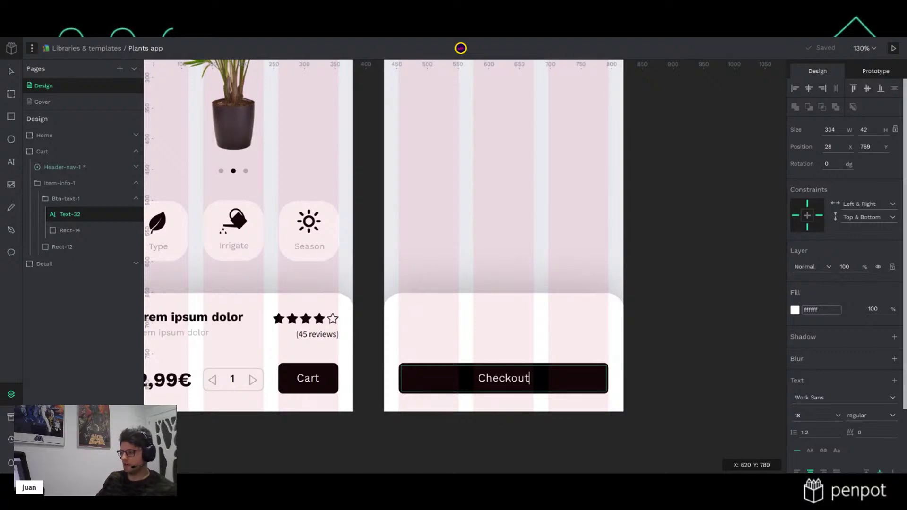
pyautogui.press('Escape')
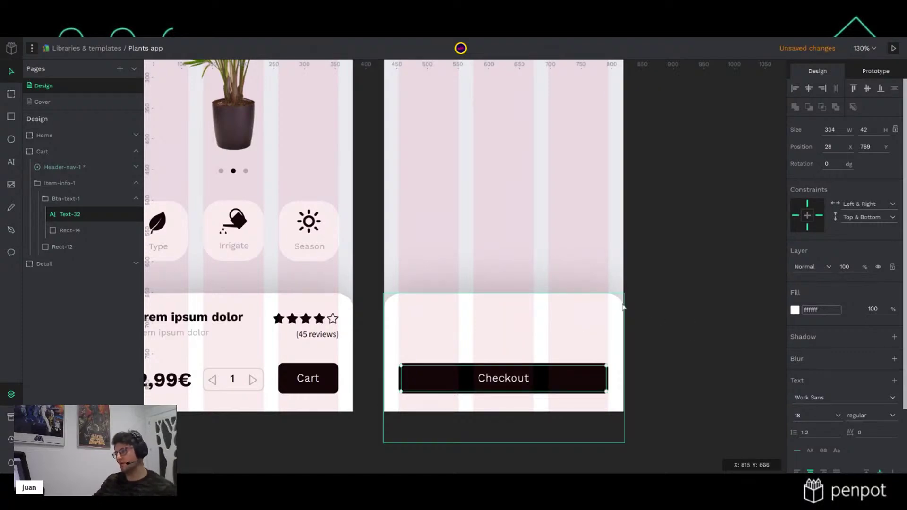
# Stretch the white bottom panel's top edge upward to make it taller
pyautogui.click(622, 307)
pyautogui.moveTo(568, 293); pyautogui.dragTo(572, 257)
pyautogui.click(688, 266)
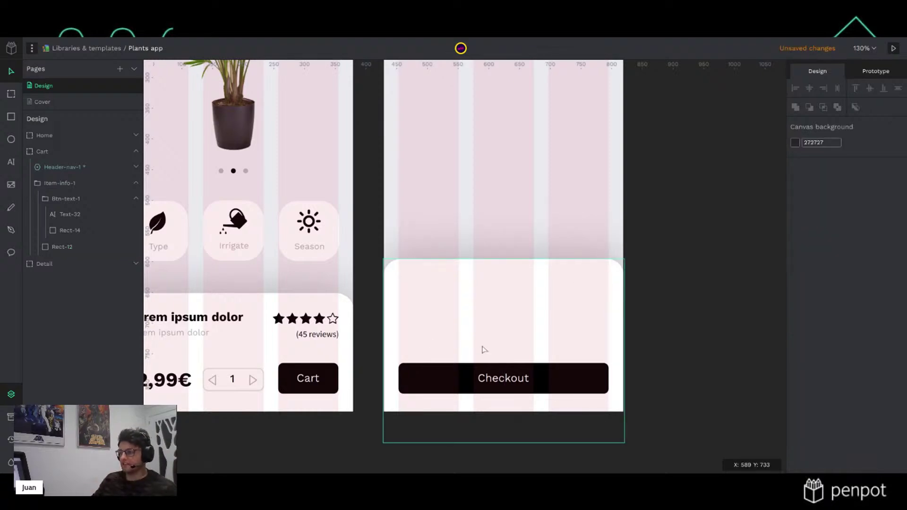
# Add a 'Subtotal' label in Nav - 20px style, aligned left on the column guide
pyautogui.press('t')
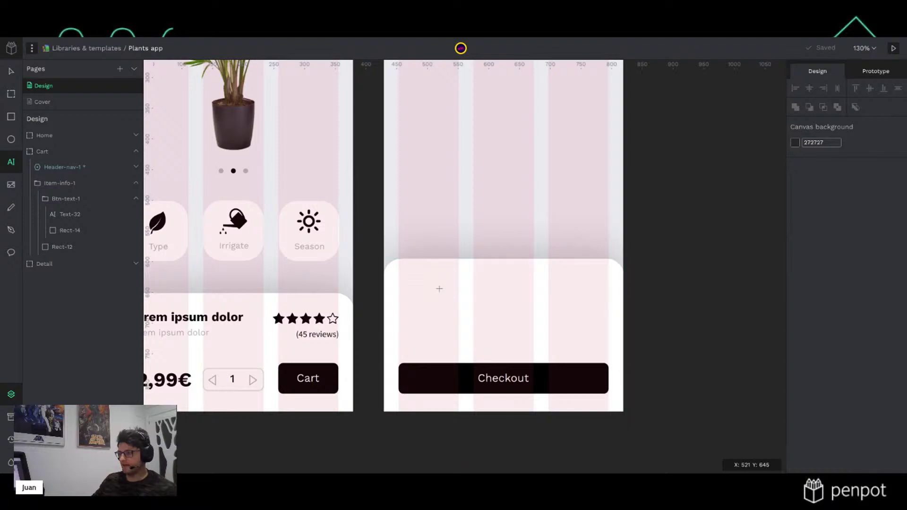
pyautogui.click(440, 294)
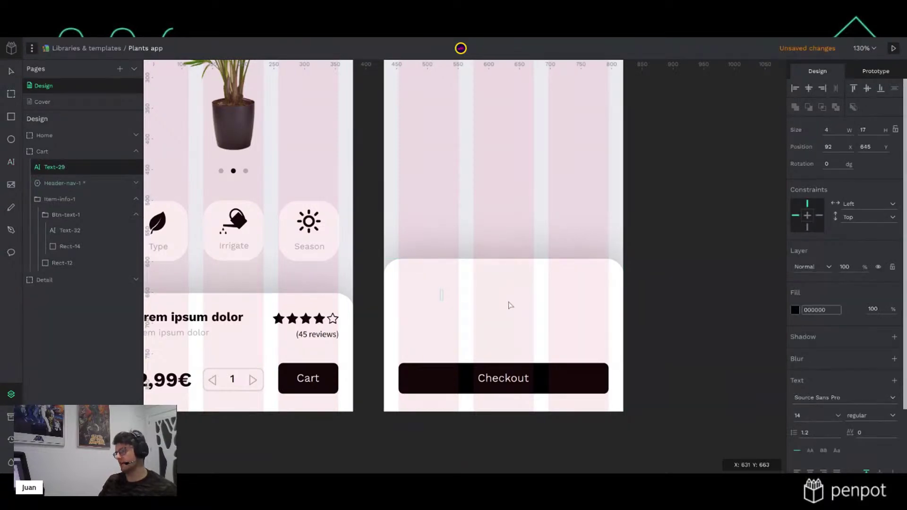
pyautogui.write('Sunbtotal')
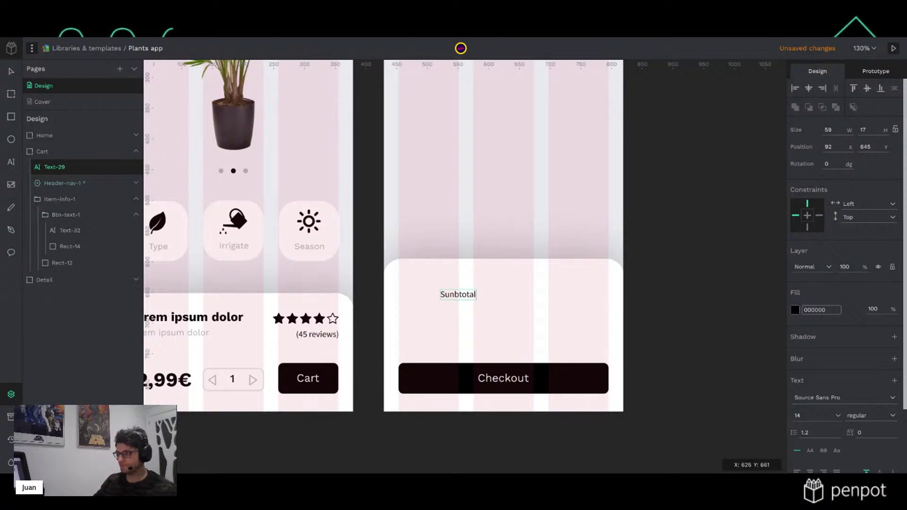
pyautogui.press('Left')
pyautogui.press('Left')
pyautogui.press('Left')
pyautogui.press('Left')
pyautogui.press('Left')
pyautogui.press('Left')
pyautogui.press('BackSpace')
pyautogui.press('Escape')
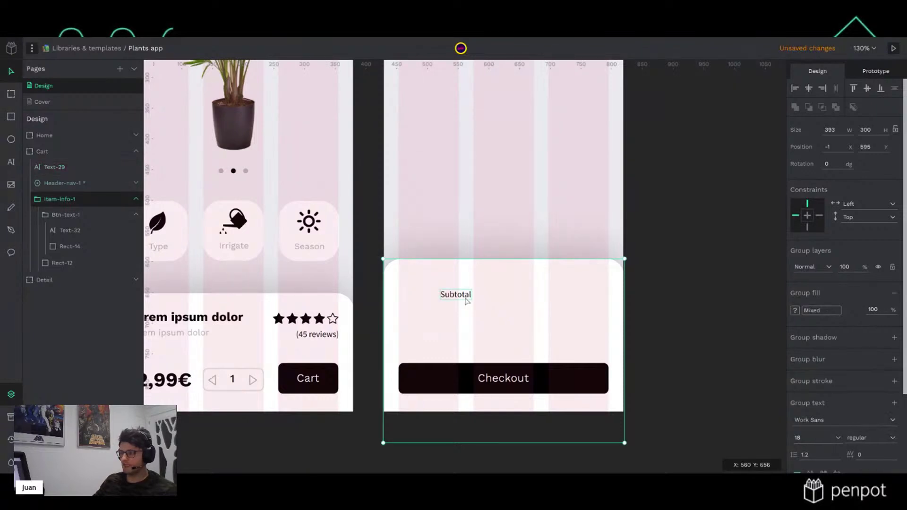
pyautogui.hotkey('alt', 'i')
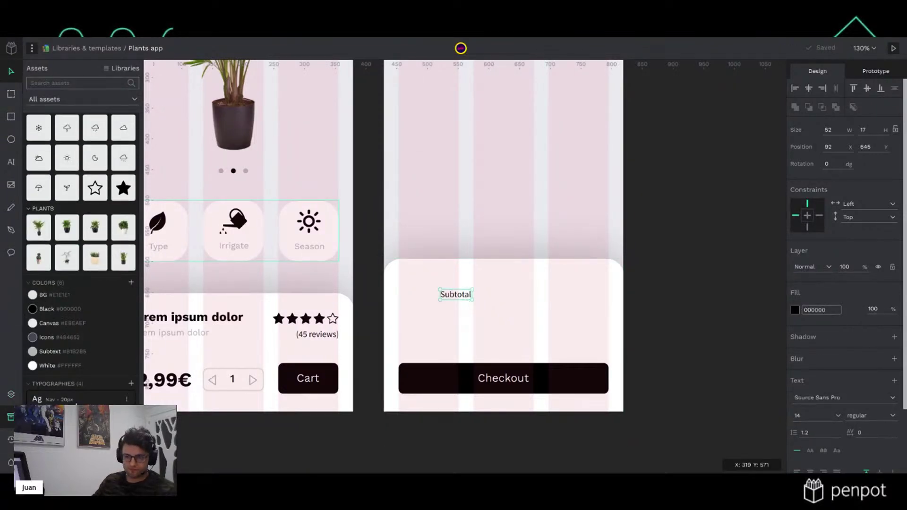
pyautogui.click(76, 401)
pyautogui.moveTo(450, 298); pyautogui.dragTo(422, 301)
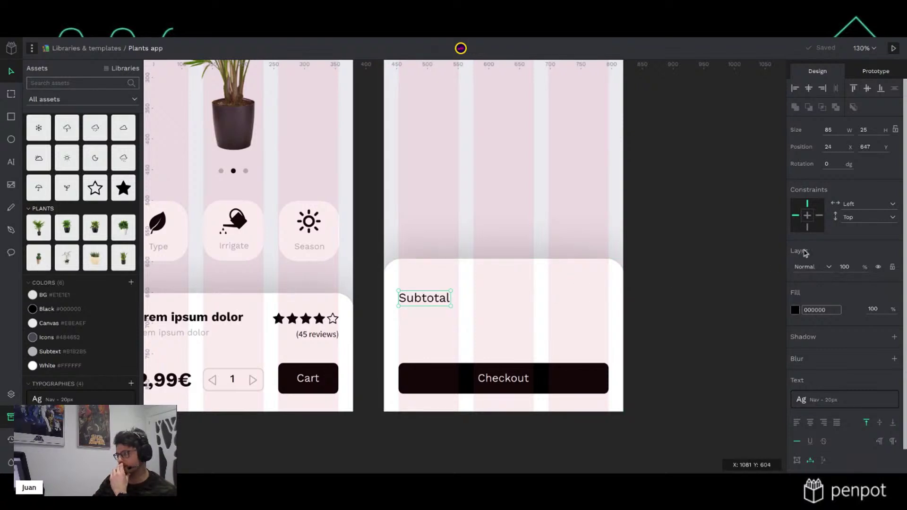
pyautogui.click(662, 282)
# Duplicate Subtotal below as 'Shipping', then nudge both labels up
pyautogui.click(430, 305)
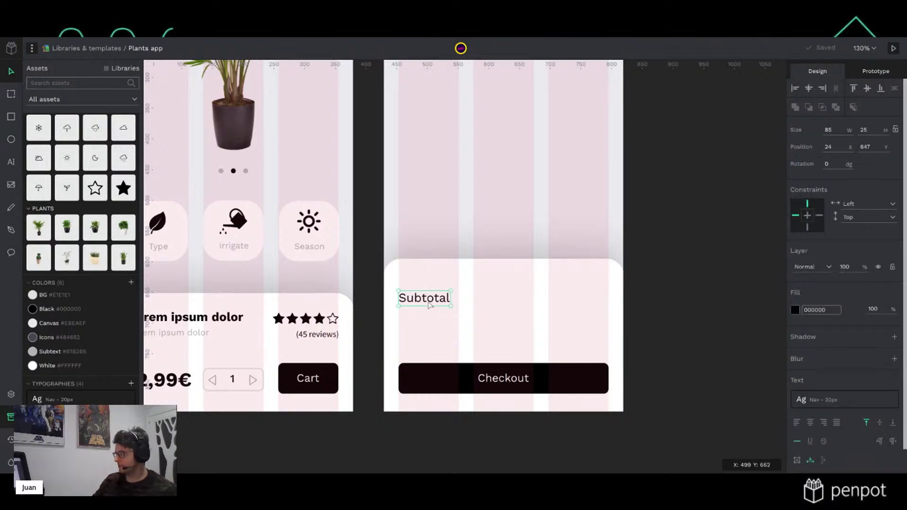
pyautogui.hotkey('ctrl', 'd')
pyautogui.hotkey('shift', 'Down')
pyautogui.hotkey('shift', 'Down')
pyautogui.hotkey('shift', 'Down')
pyautogui.hotkey('shift', 'Down')
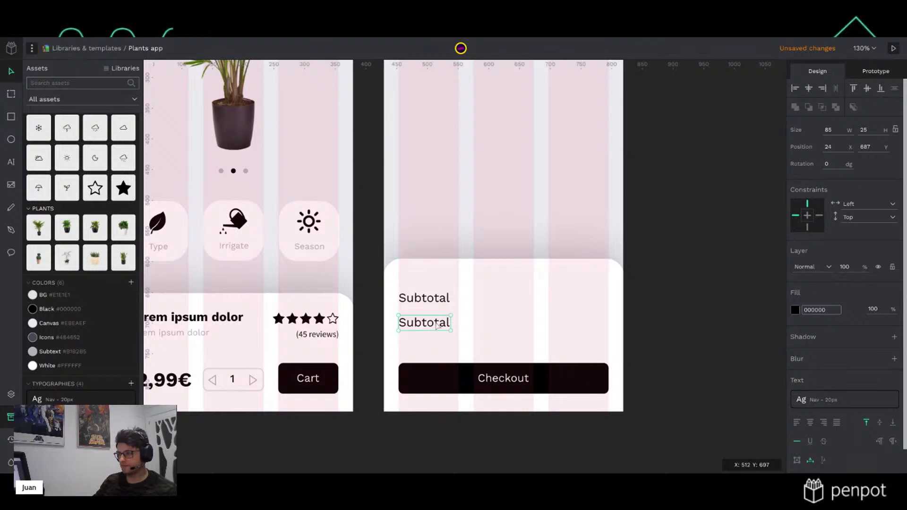
pyautogui.doubleClick(438, 324)
pyautogui.write('Shippinmg')
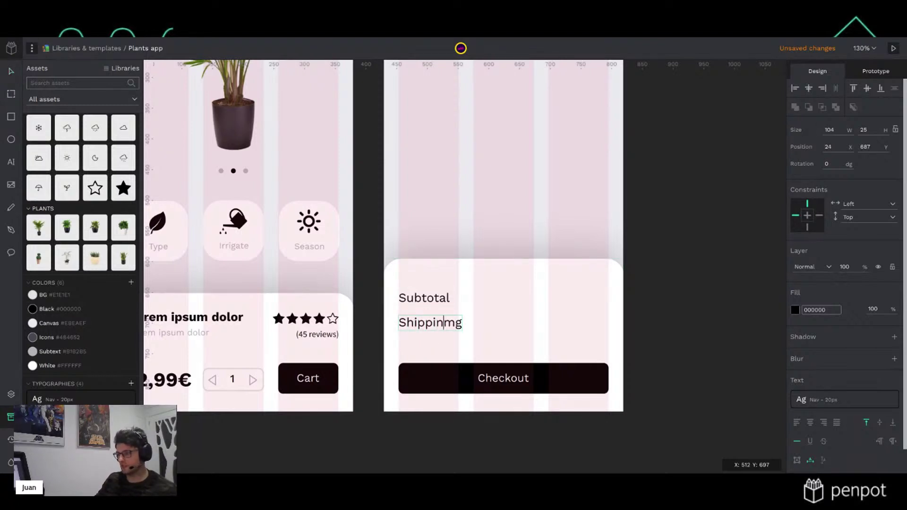
pyautogui.press('BackSpace')
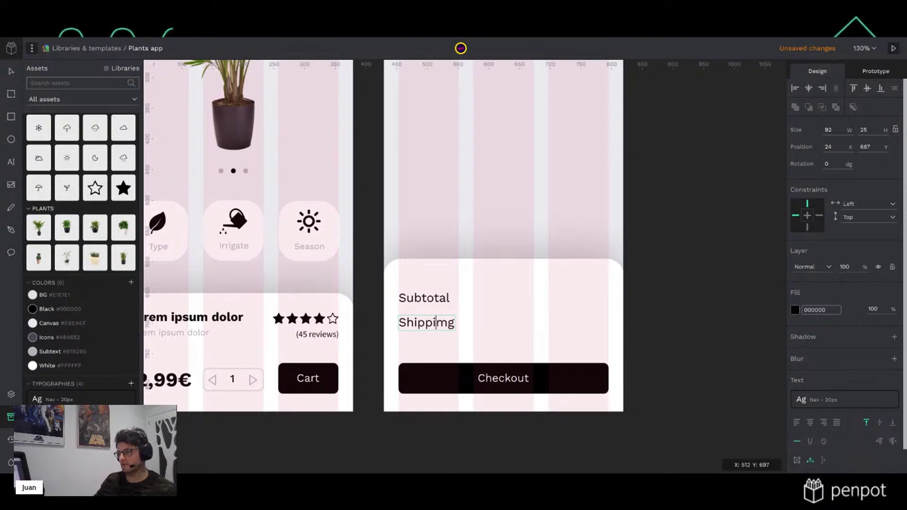
pyautogui.press('Delete')
pyautogui.write('n')
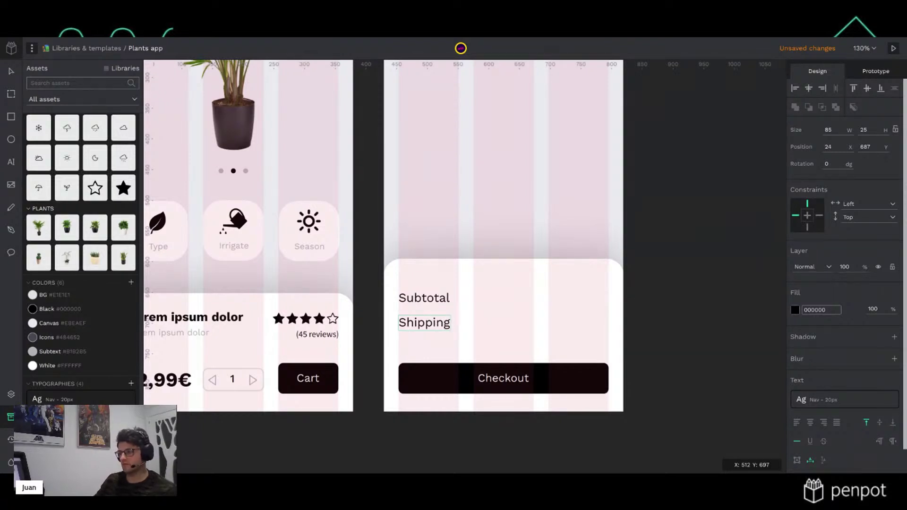
pyautogui.press('Escape')
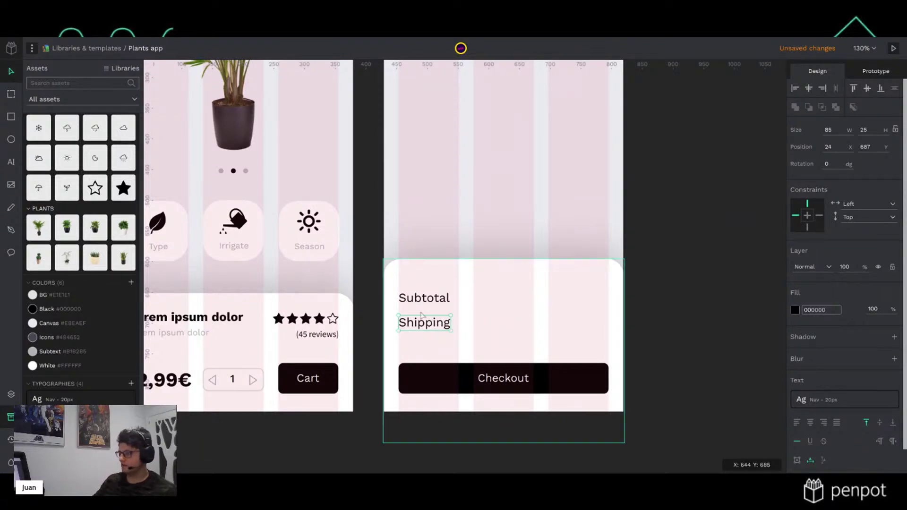
pyautogui.keyDown('shift'); pyautogui.click(440, 305); pyautogui.keyUp('shift')
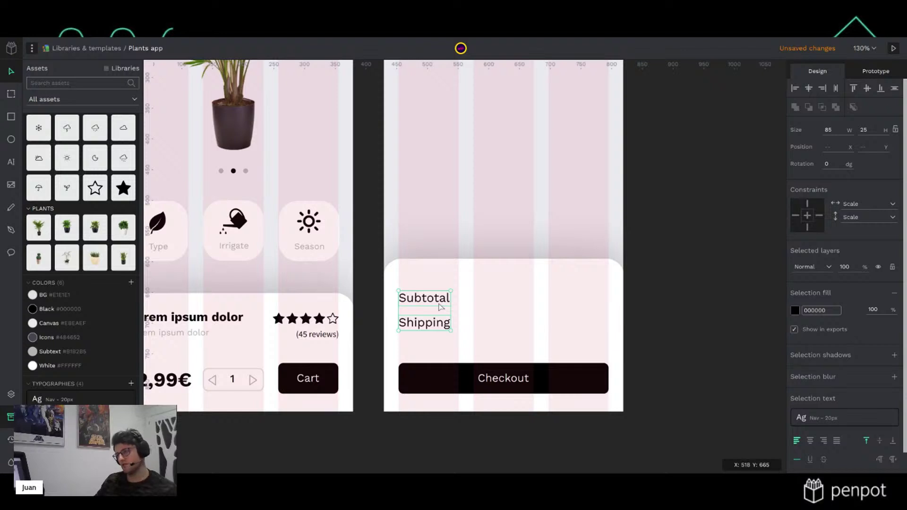
pyautogui.hotkey('shift', 'Up')
pyautogui.hotkey('shift', 'Up')
pyautogui.hotkey('shift', 'Up')
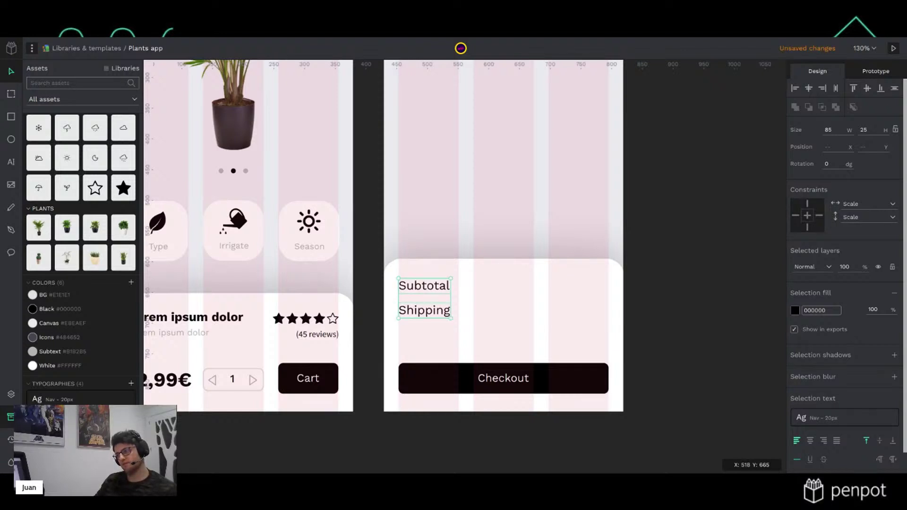
pyautogui.click(696, 278)
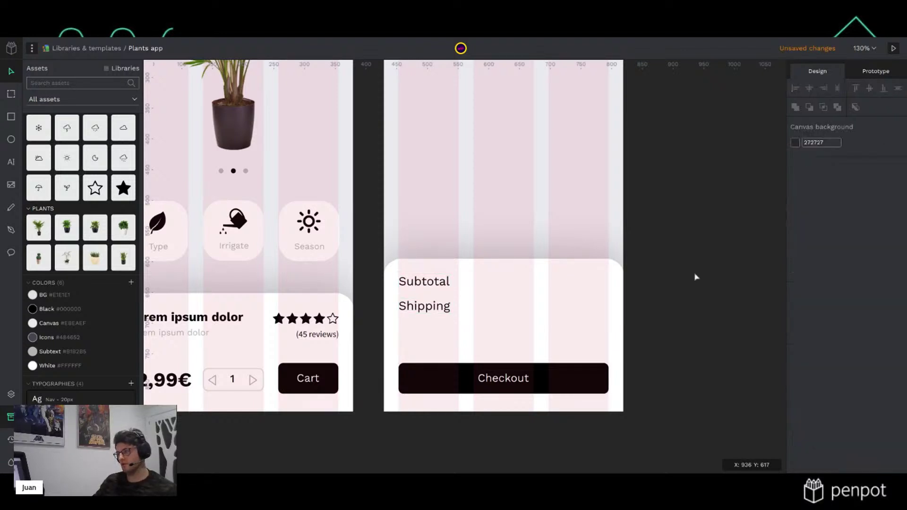
# Drag a copy of Shipping below it and change its text to 'TOTAL'
pyautogui.click(435, 309)
pyautogui.moveTo(435, 311); pyautogui.dragTo(436, 343)
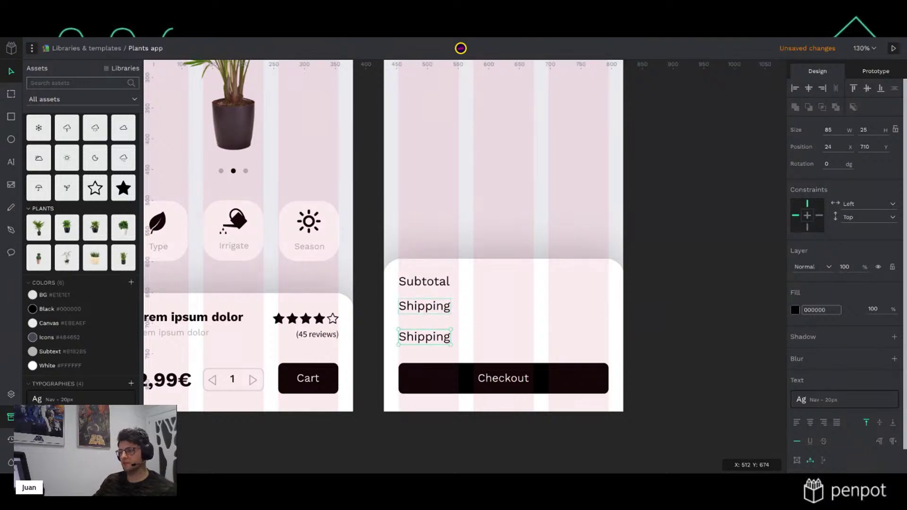
pyautogui.doubleClick(427, 334)
pyautogui.write('TOTAL')
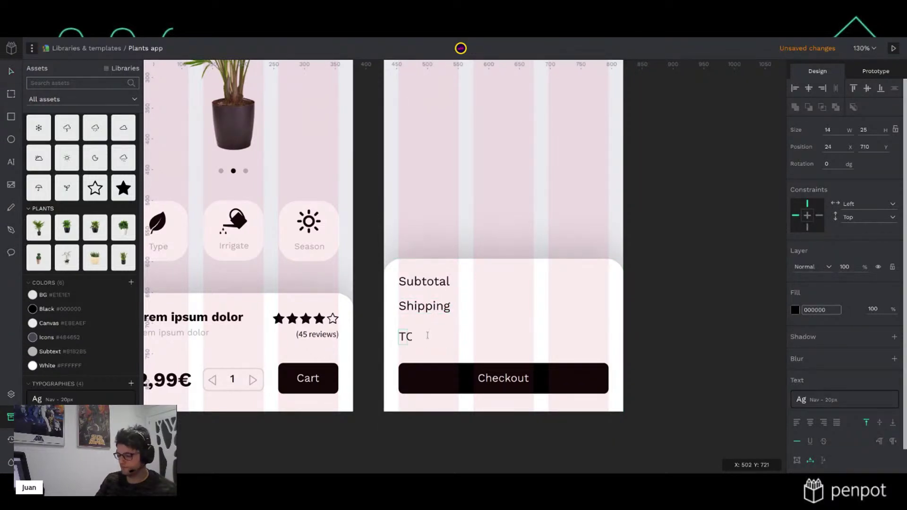
pyautogui.press('Escape')
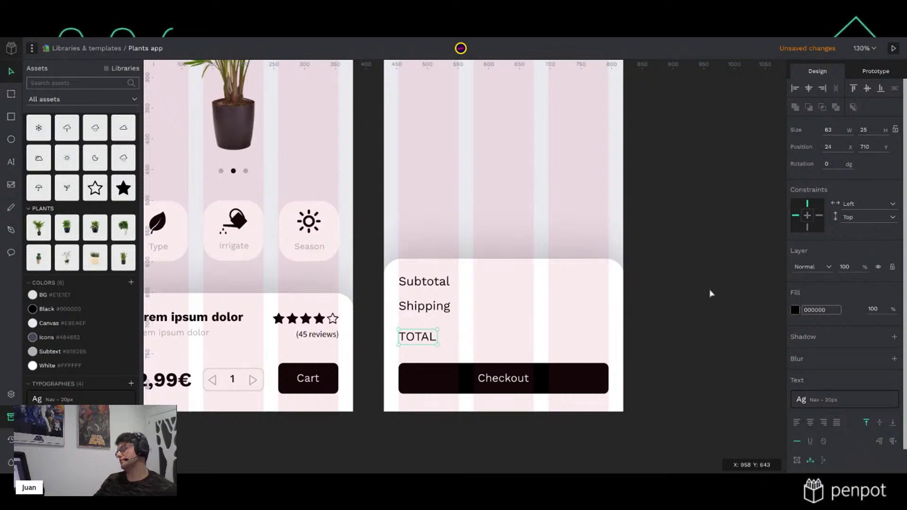
pyautogui.press('Escape')
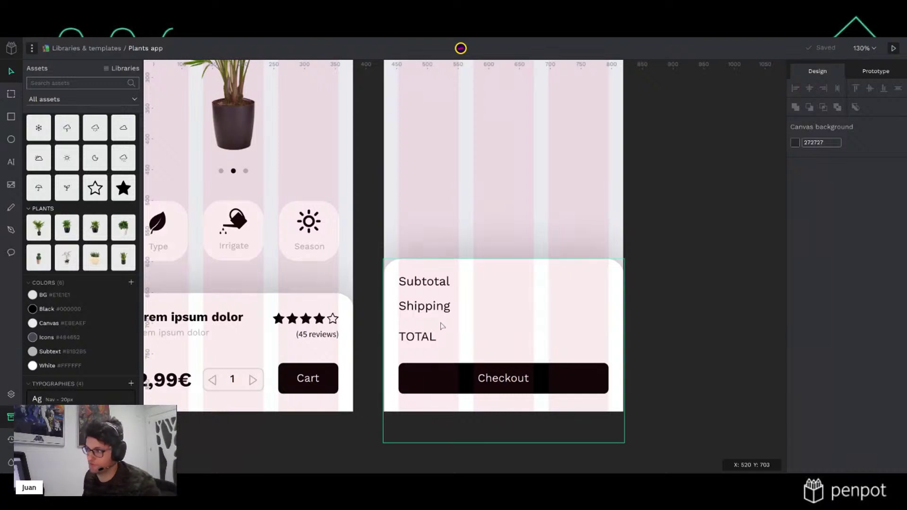
# Colour the Shipping and Subtotal labels with the Subtext grey
pyautogui.click(434, 310)
pyautogui.keyDown('shift'); pyautogui.click(424, 282); pyautogui.keyUp('shift')
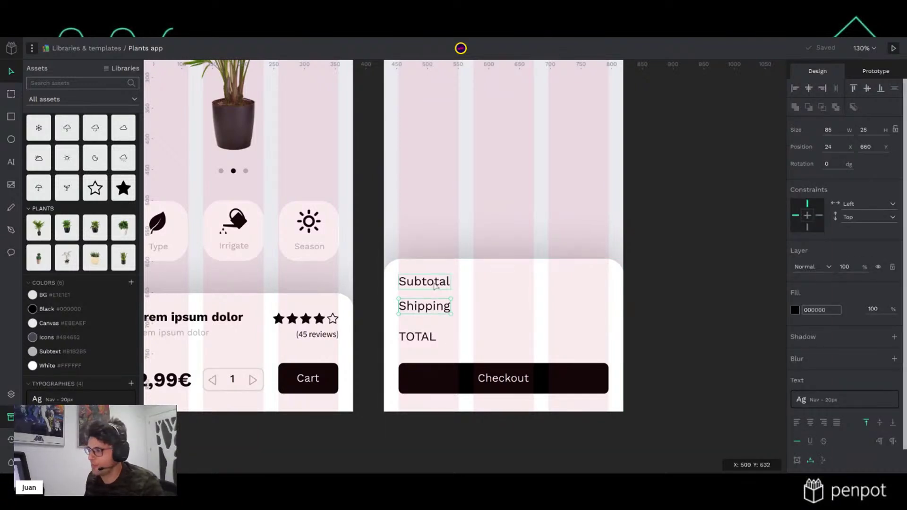
pyautogui.click(46, 352)
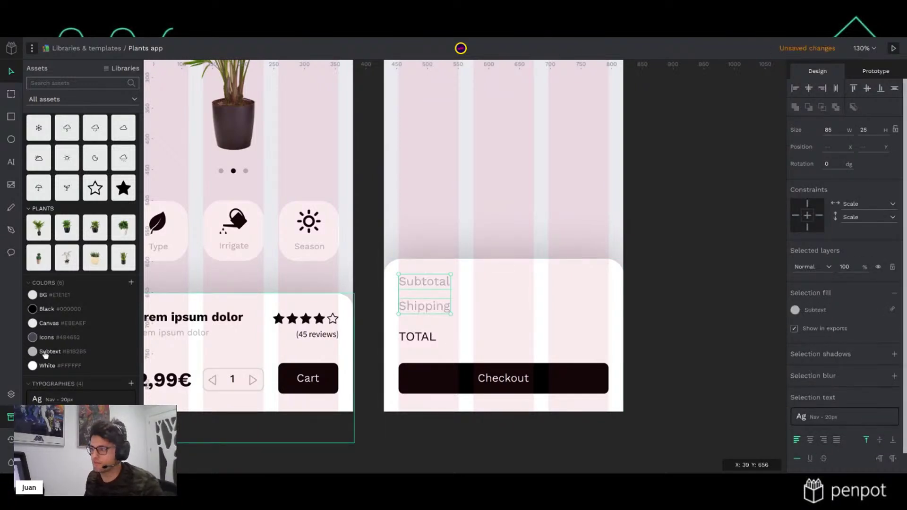
pyautogui.click(682, 286)
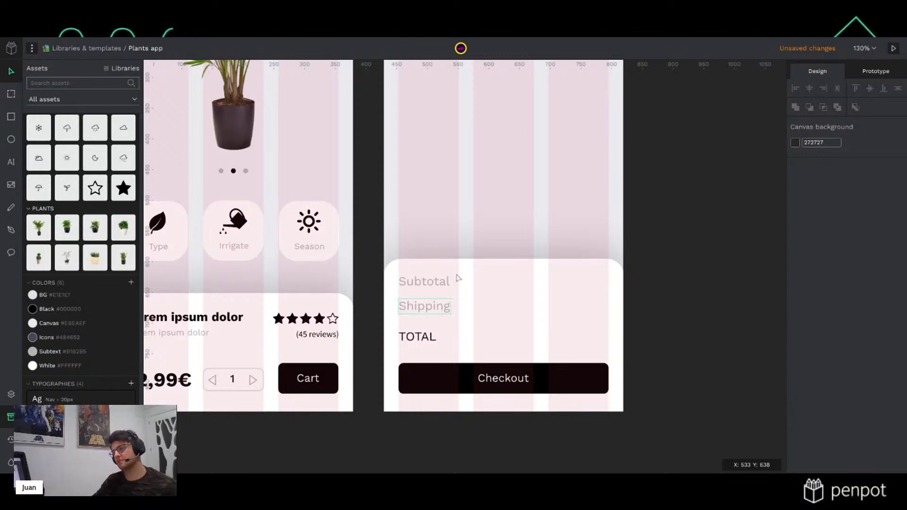
# Copy Subtotal to the panel's right side, right-aligned in the Price - 32px style
pyautogui.click(445, 282)
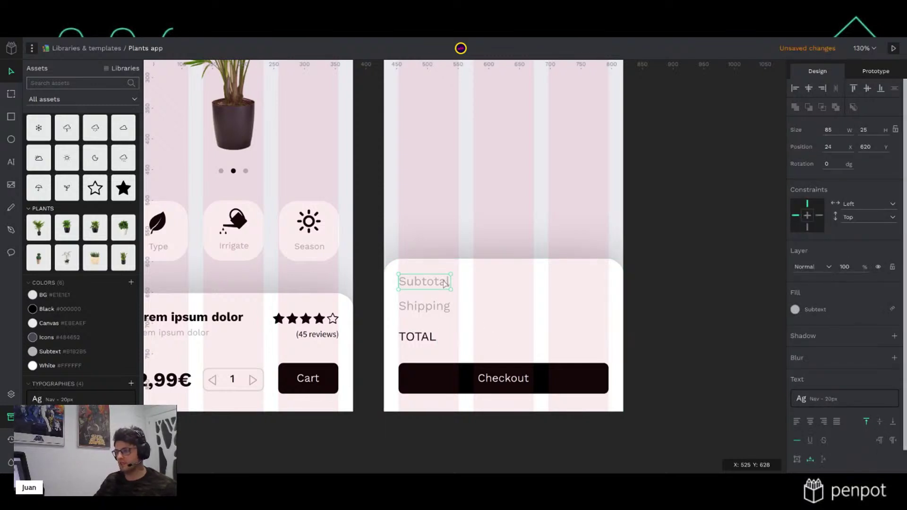
pyautogui.moveTo(424, 282); pyautogui.dragTo(547, 281)
pyautogui.hotkey('shift', 'Right')
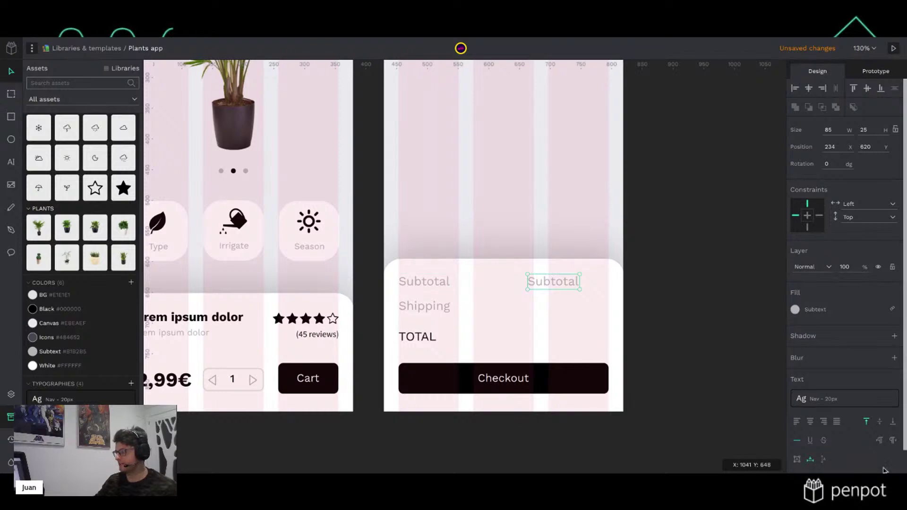
pyautogui.click(822, 422)
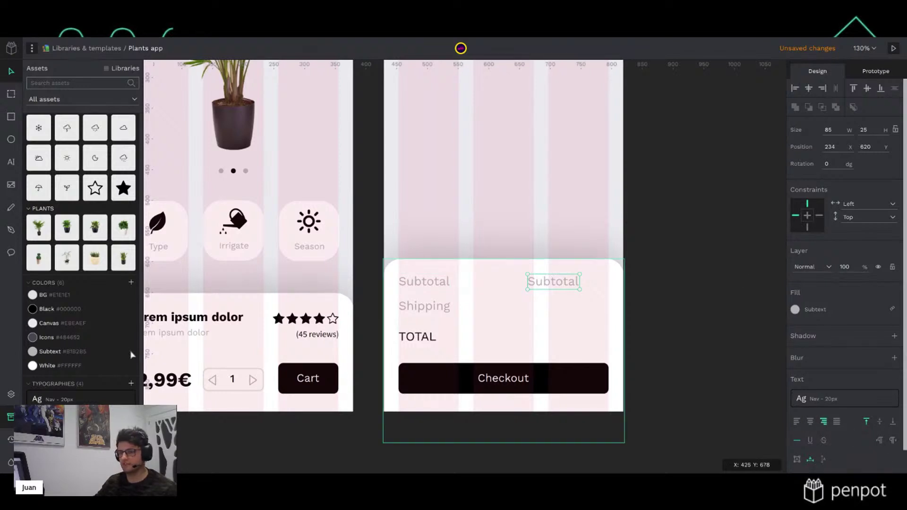
pyautogui.click(71, 417)
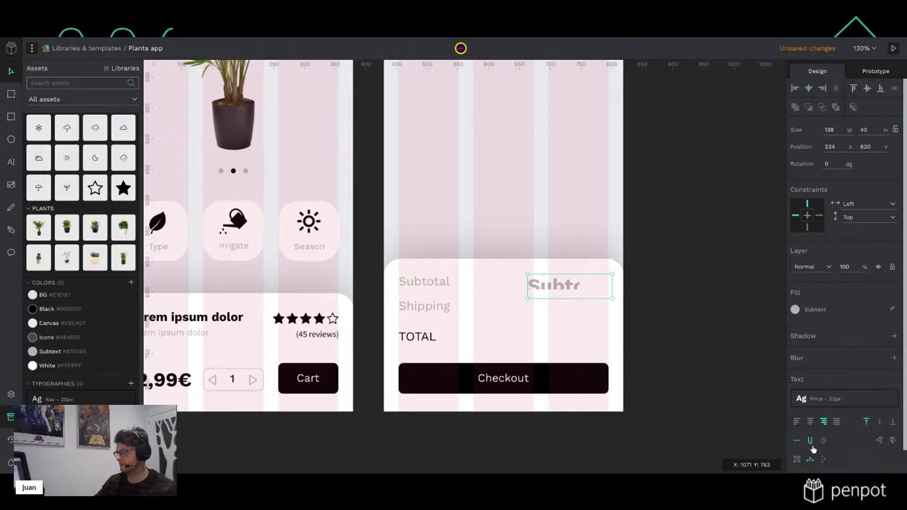
# Make the copy auto-height, stretch it taller, and start retyping it as 25,98€
pyautogui.click(799, 459)
pyautogui.moveTo(590, 298); pyautogui.dragTo(590, 301)
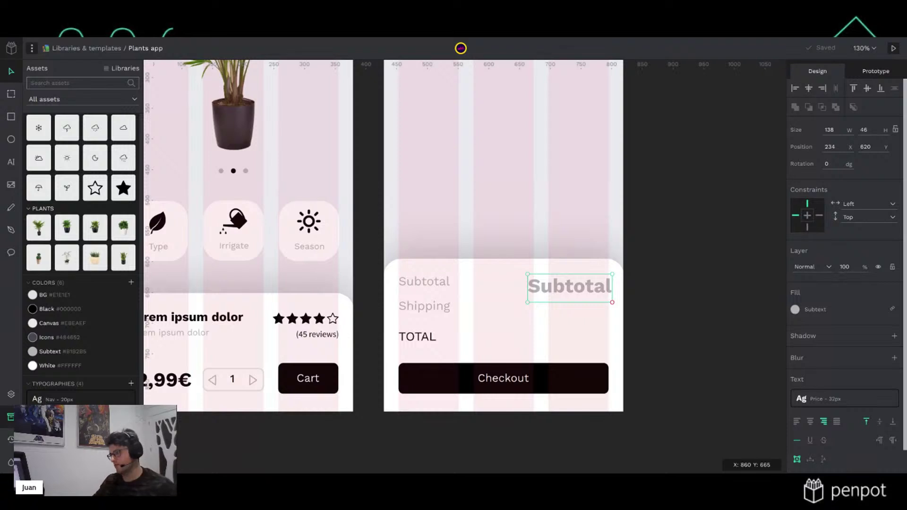
pyautogui.doubleClick(597, 294)
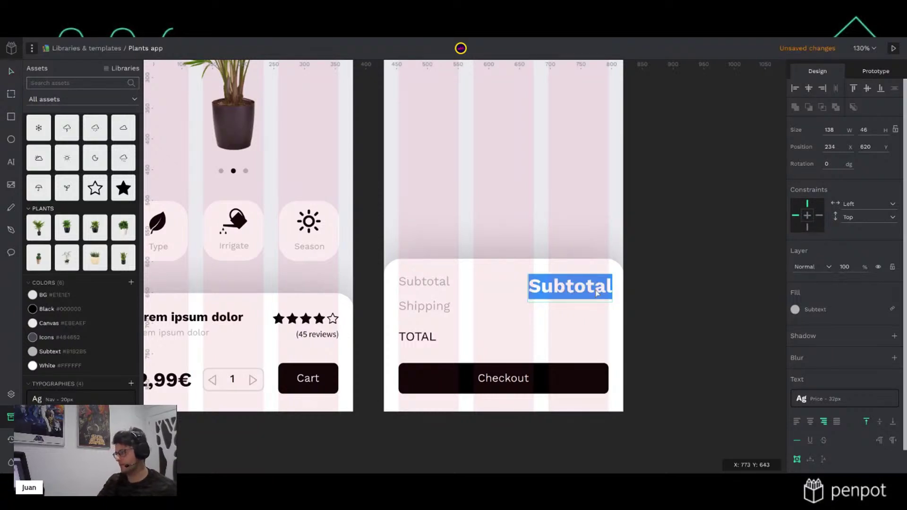
pyautogui.write('2')
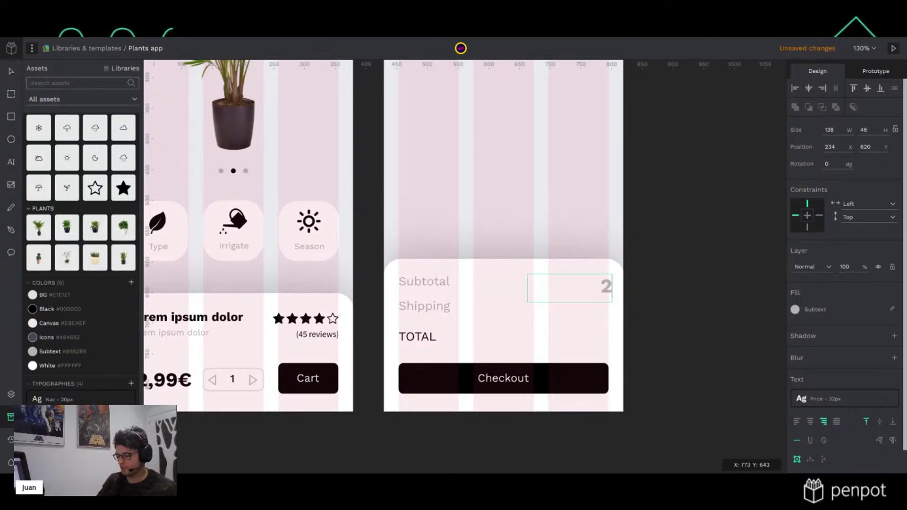
pyautogui.write('5')
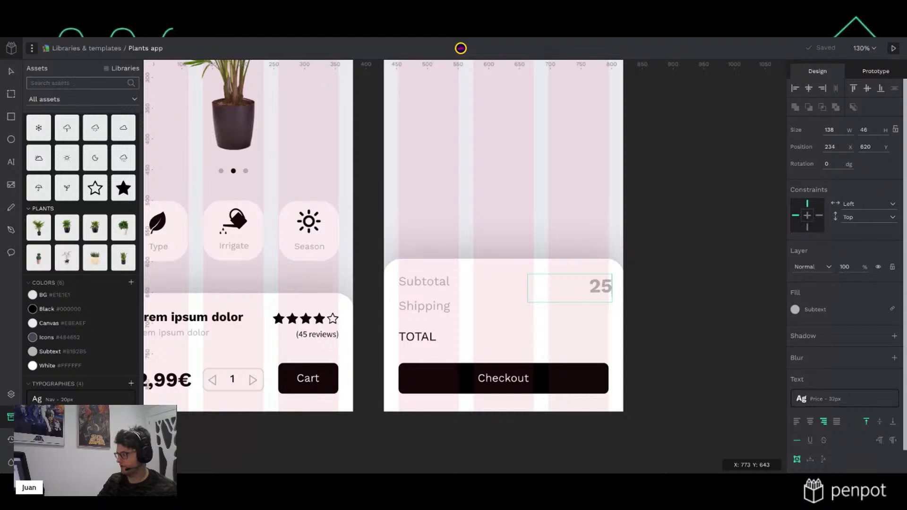
pyautogui.write(',98')
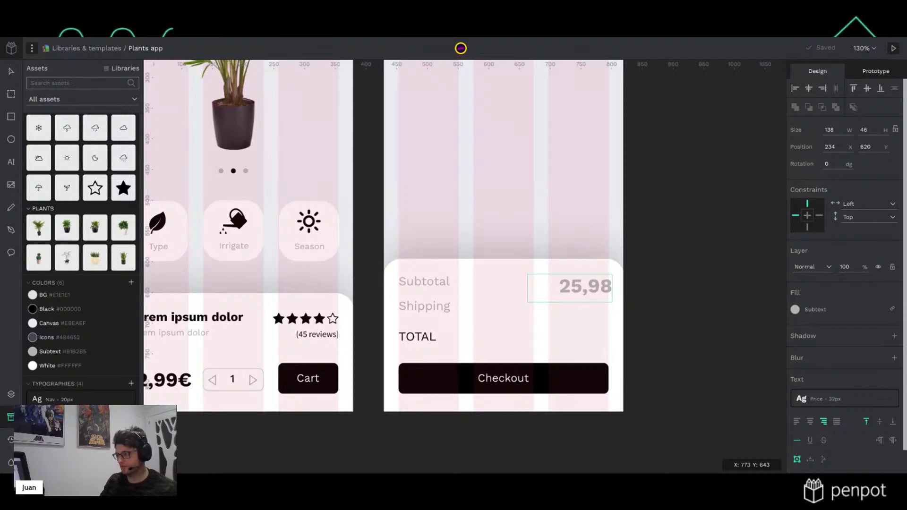
pyautogui.write('€')
# Finish the 25,98€ text, nudge it onto the guide and fill it with library Black
pyautogui.press('Escape')
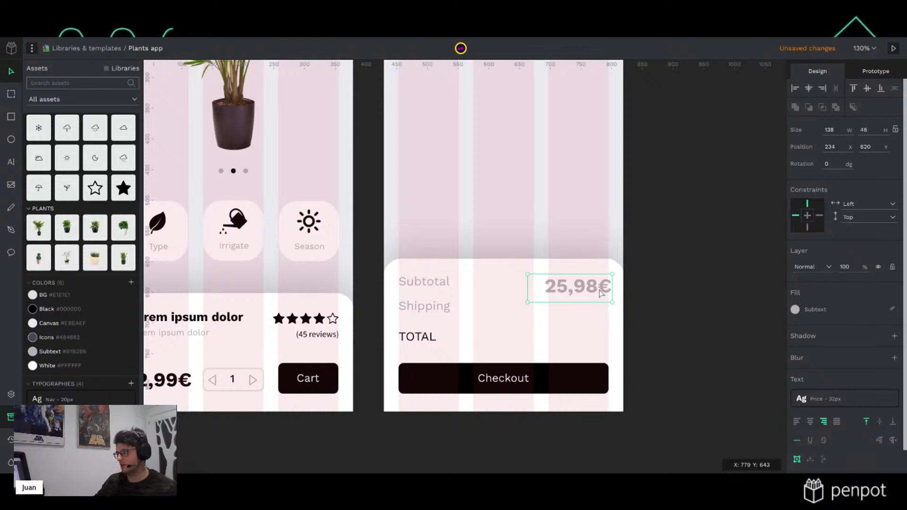
pyautogui.moveTo(596, 289); pyautogui.dragTo(593, 289)
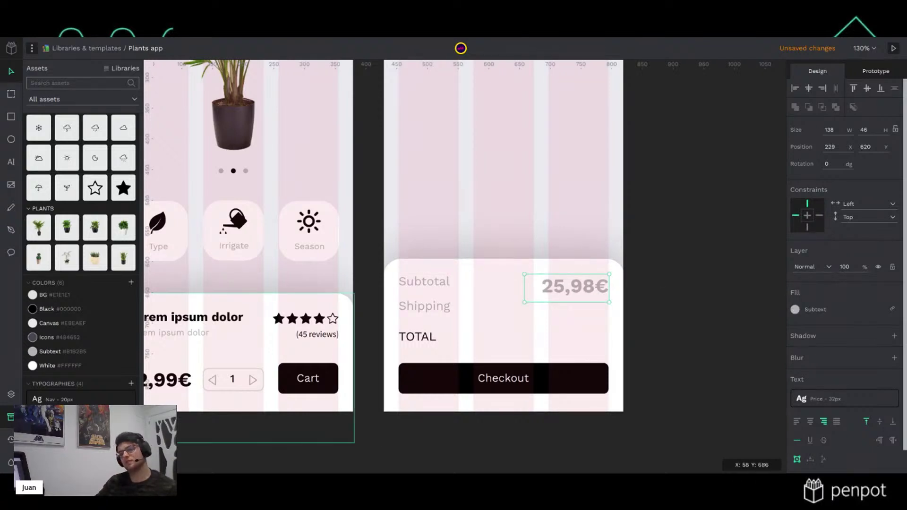
pyautogui.click(794, 310)
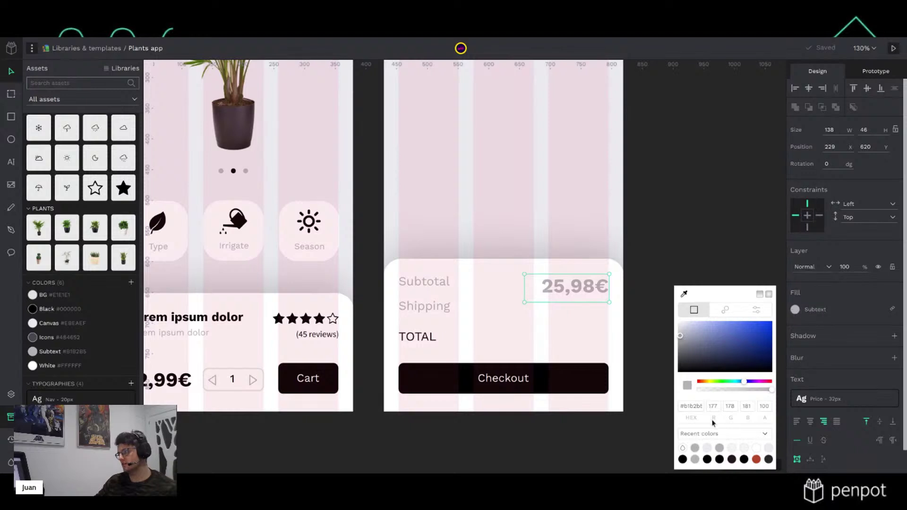
pyautogui.click(713, 433)
pyautogui.click(708, 451)
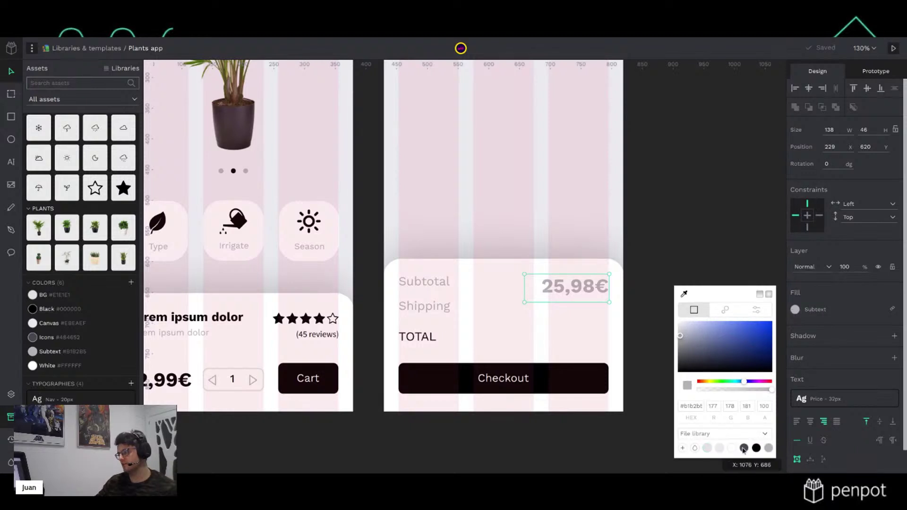
pyautogui.click(755, 449)
pyautogui.click(693, 219)
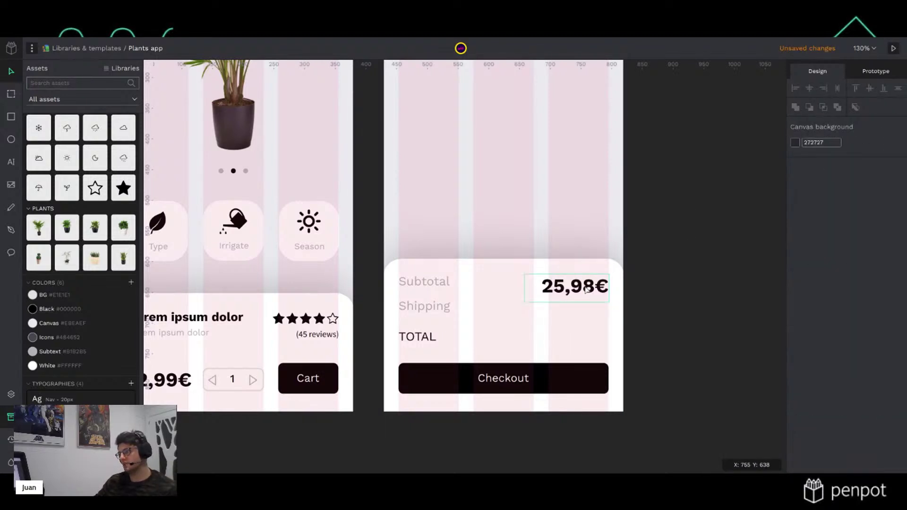
# Apply Nav 20px typography to the price, detach it and choose bold weight 800
pyautogui.click(587, 290)
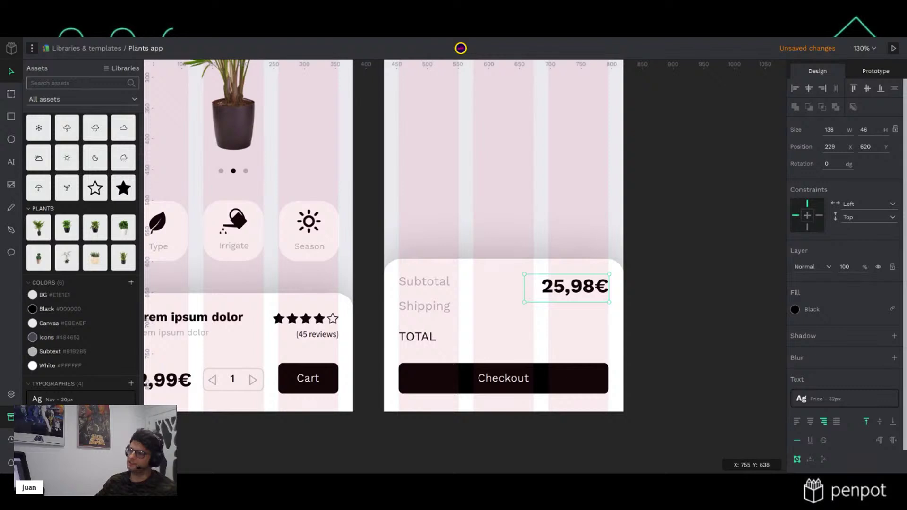
pyautogui.doubleClick(587, 289)
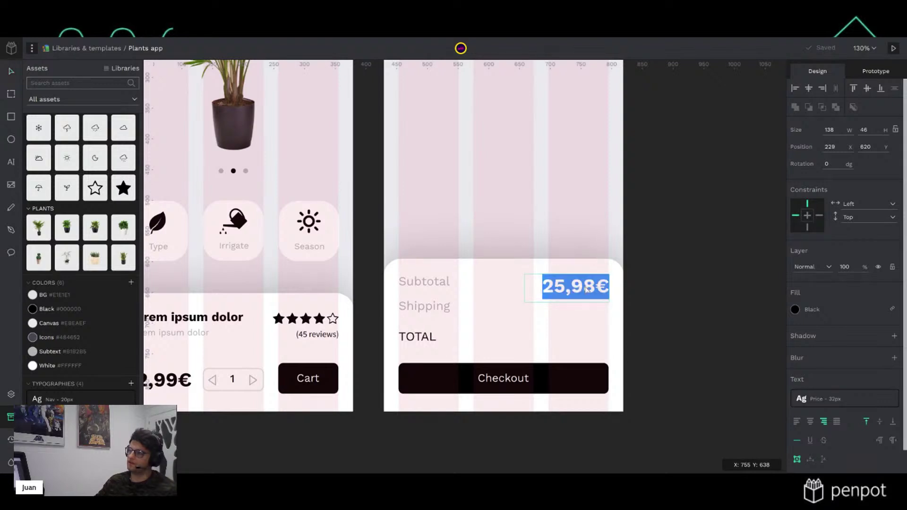
pyautogui.press('Escape')
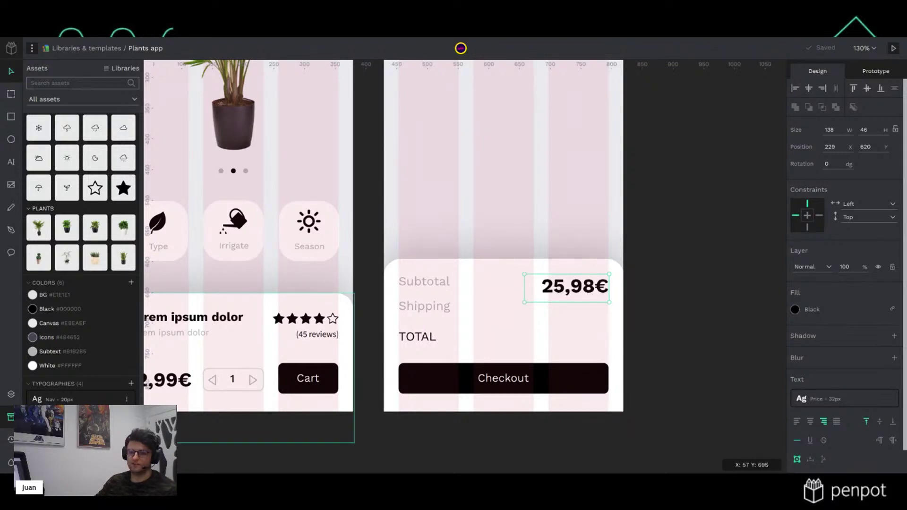
pyautogui.click(74, 401)
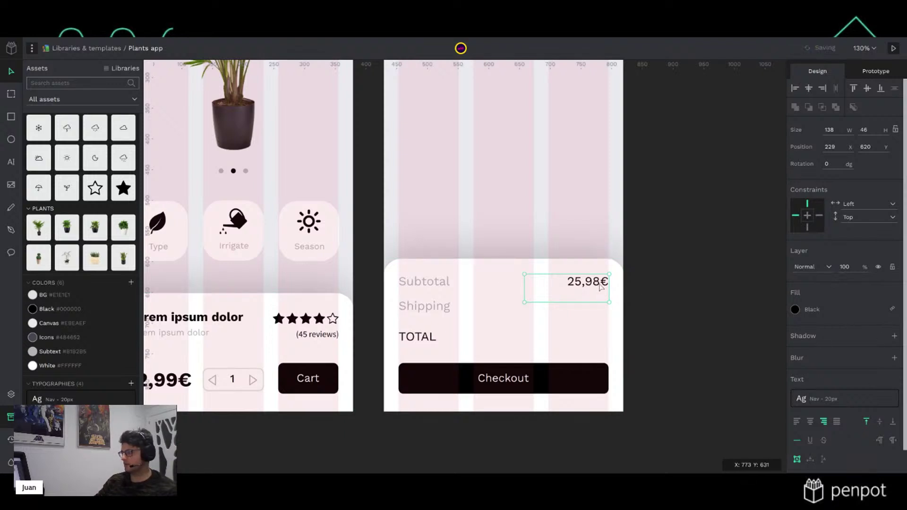
pyautogui.click(875, 400)
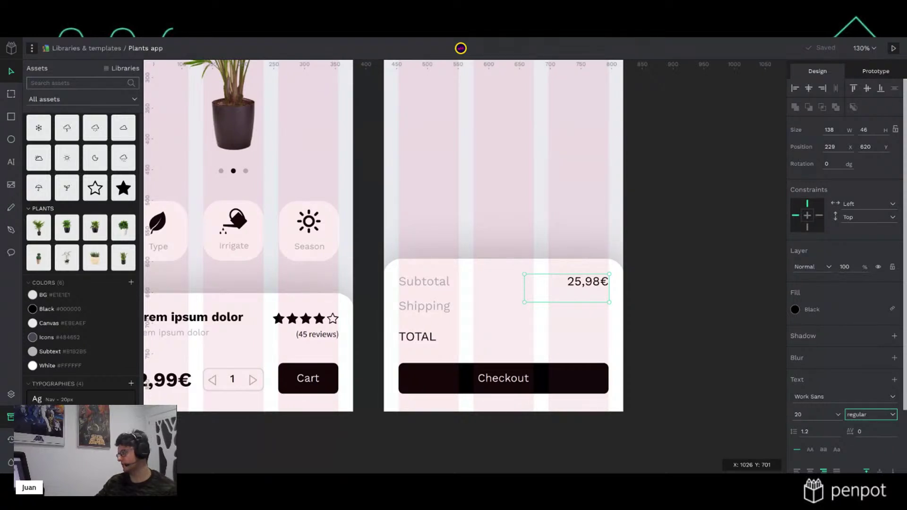
pyautogui.click(864, 443)
# Make the price box auto-width and move it to the Subtotal row's right end
pyautogui.click(675, 314)
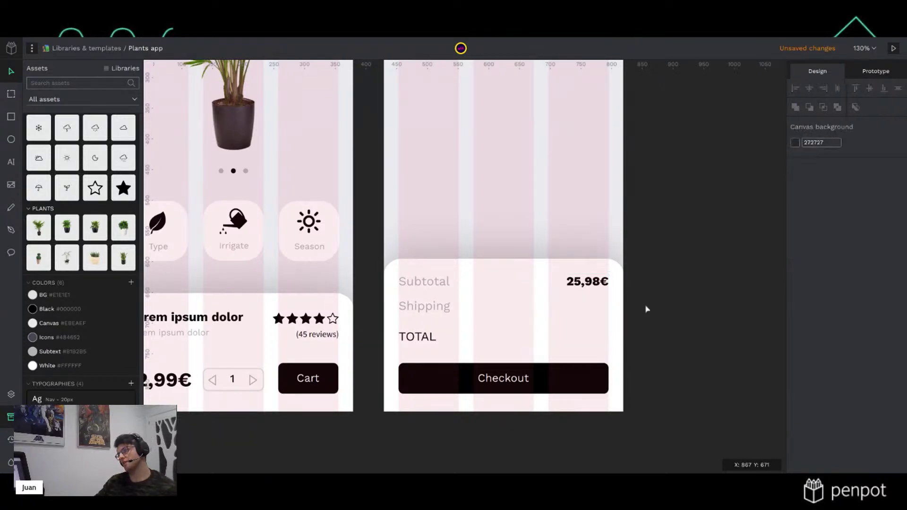
pyautogui.click(597, 289)
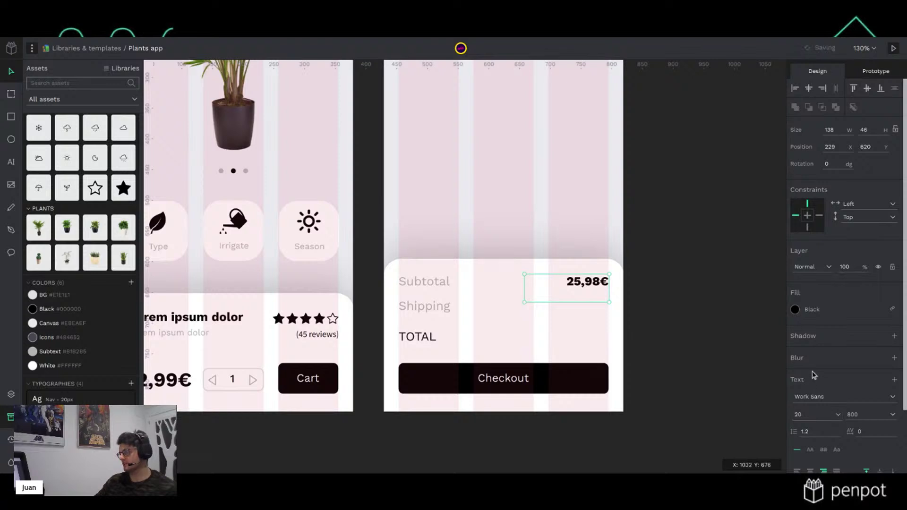
pyautogui.scroll(-2, 814, 374)
pyautogui.click(823, 435)
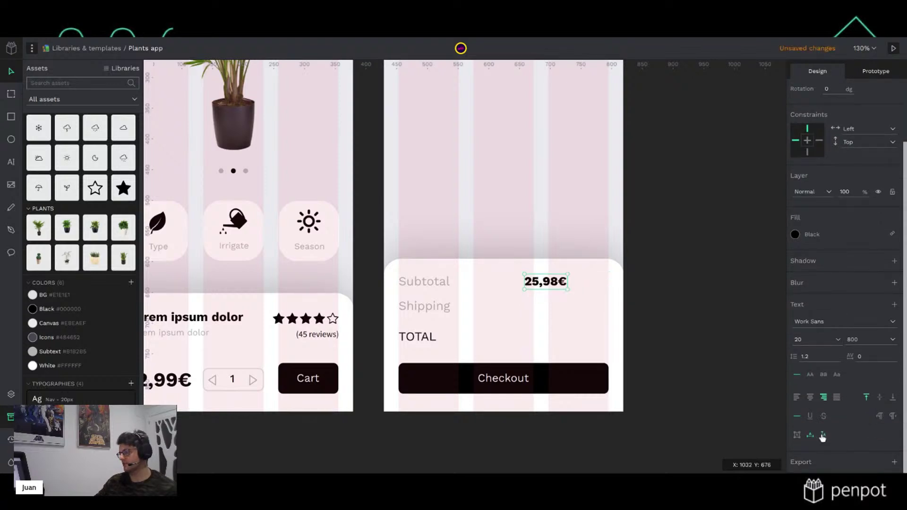
pyautogui.moveTo(569, 287); pyautogui.dragTo(602, 284)
# Duplicate the 25,98€ price into the Shipping row and change it to 5€
pyautogui.click(694, 278)
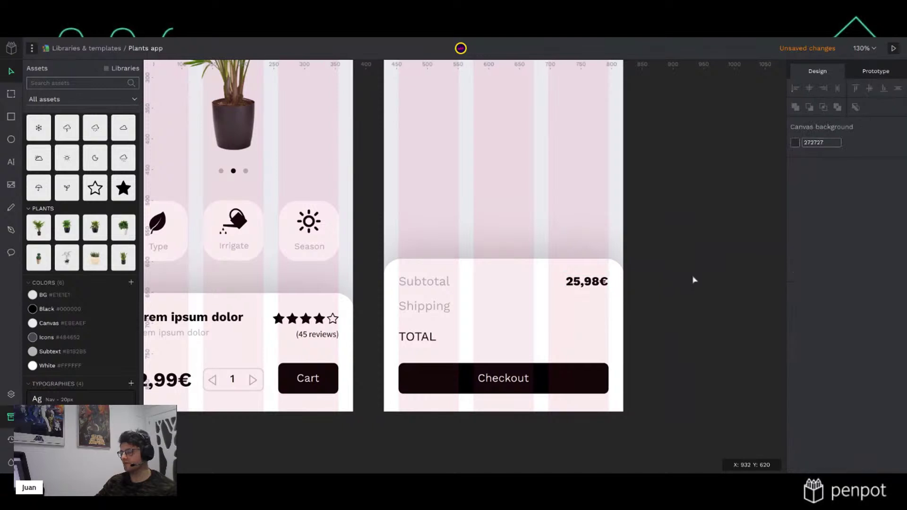
pyautogui.click(593, 283)
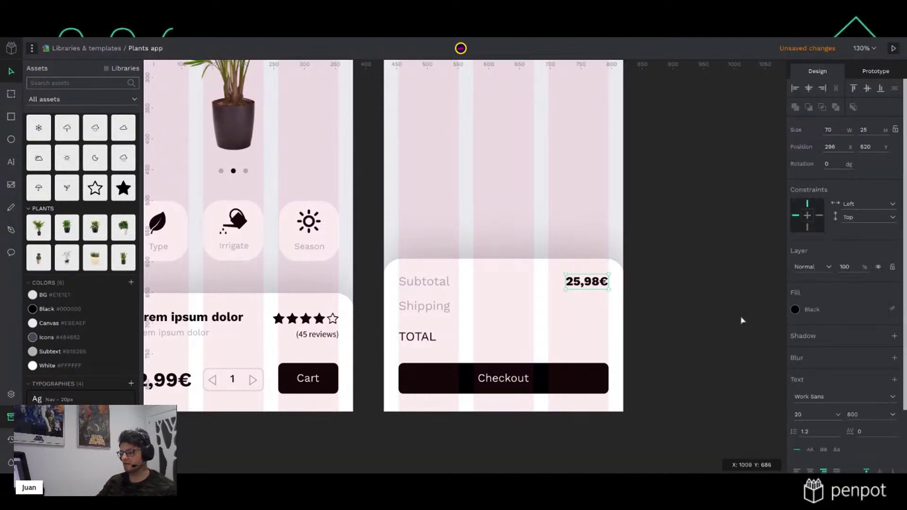
pyautogui.hotkey('ctrl', 'd')
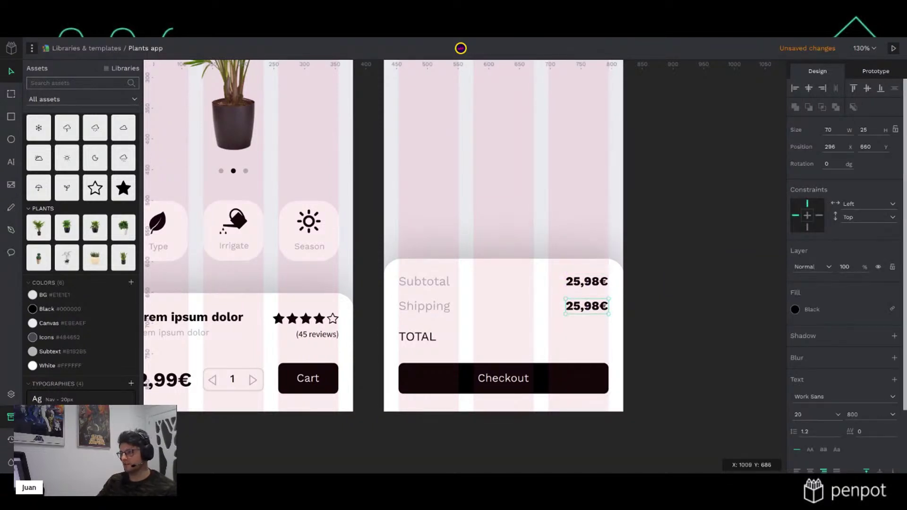
pyautogui.press('Down')
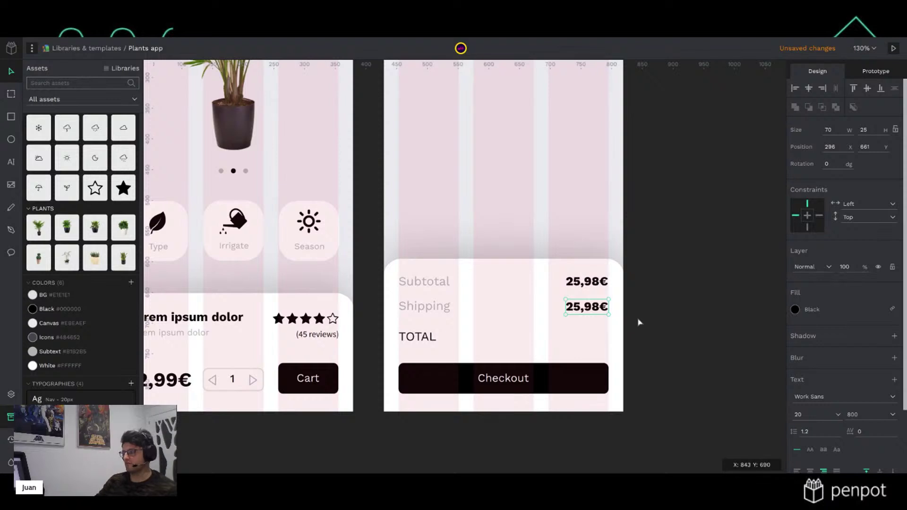
pyautogui.doubleClick(591, 312)
pyautogui.click(602, 307)
pyautogui.doubleClick(604, 307)
pyautogui.write('5€')
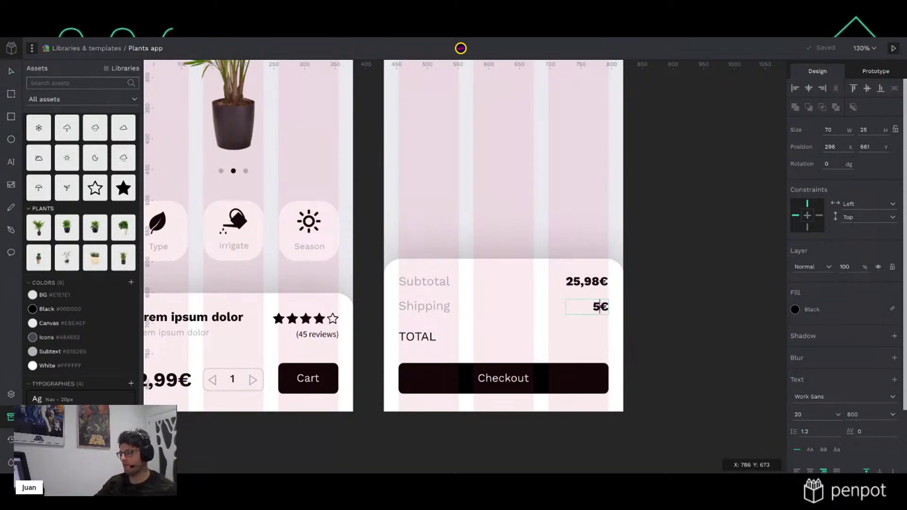
pyautogui.press('Escape')
pyautogui.press('Escape')
# Copy the 5€ value into the TOTAL row and centre it vertically with the TOTAL label
pyautogui.click(599, 307)
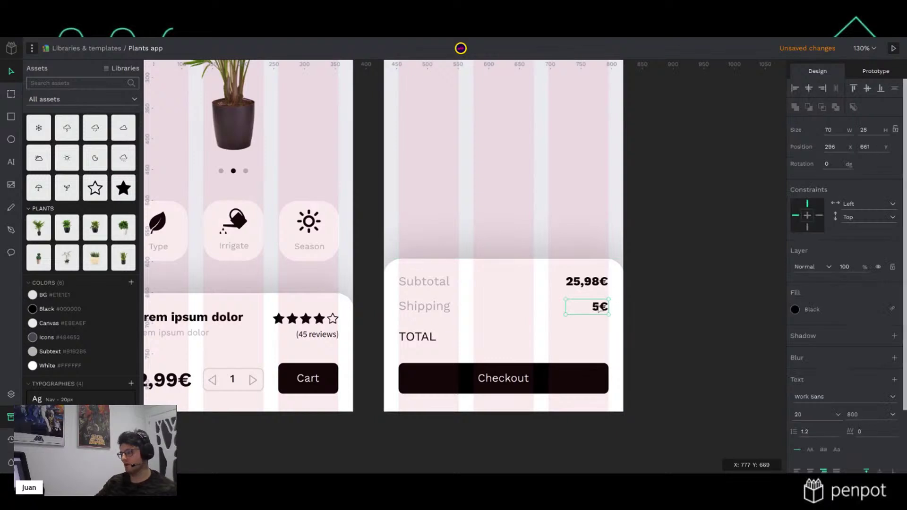
pyautogui.moveTo(598, 307); pyautogui.dragTo(599, 340)
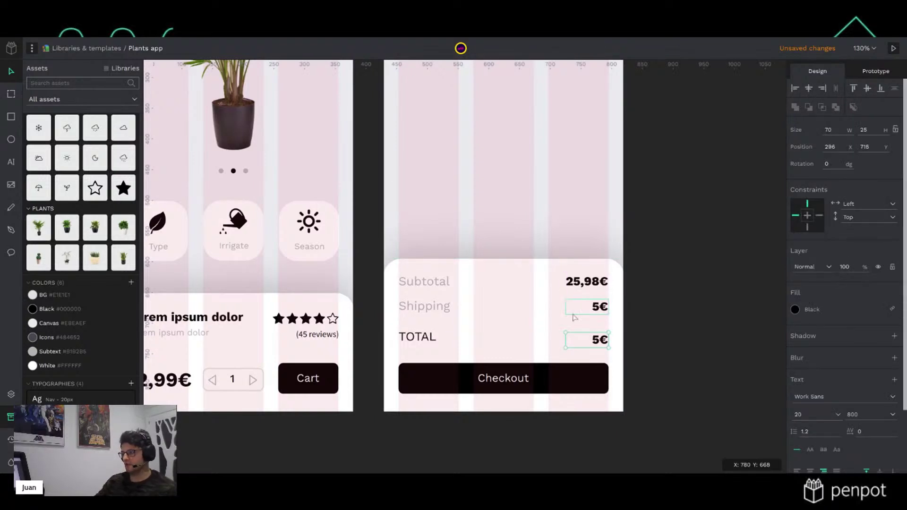
pyautogui.keyDown('shift'); pyautogui.click(427, 344); pyautogui.keyUp('shift')
pyautogui.click(867, 88)
pyautogui.press('Up')
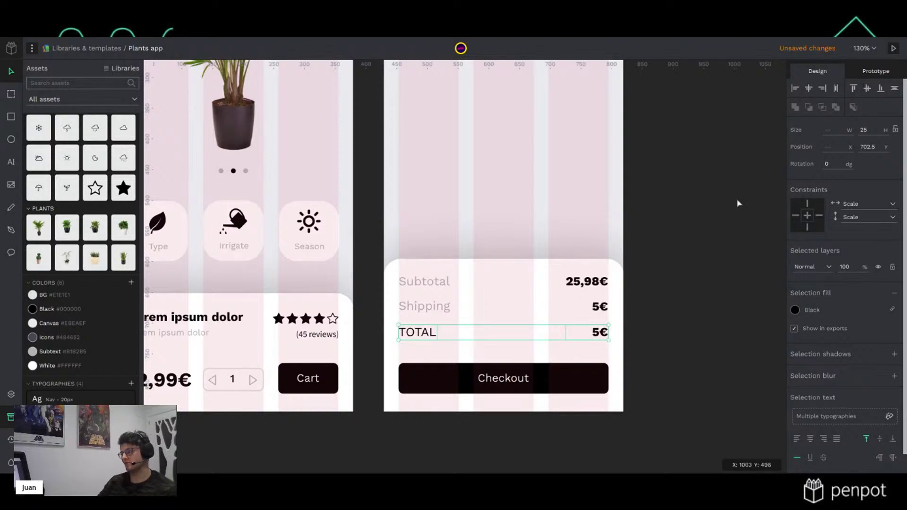
pyautogui.click(686, 246)
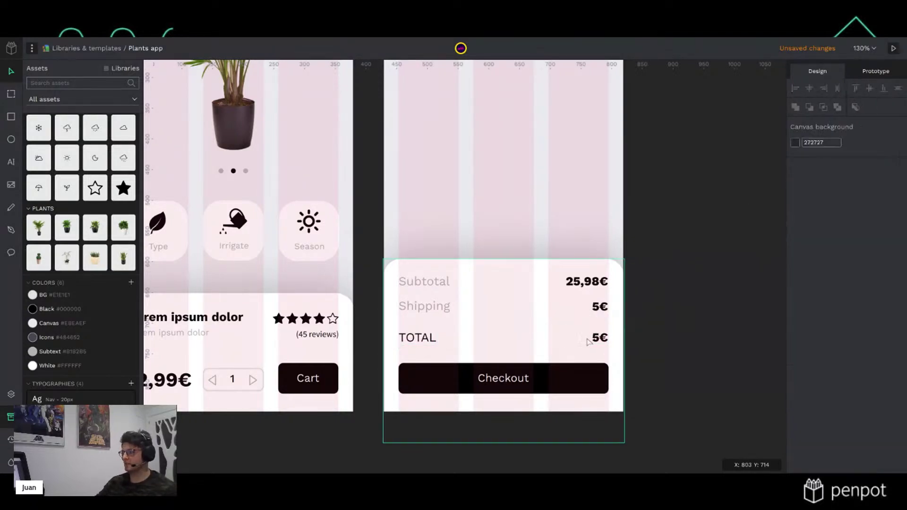
# Retype the TOTAL row's value so it reads 30,98€
pyautogui.doubleClick(600, 337)
pyautogui.click(600, 337)
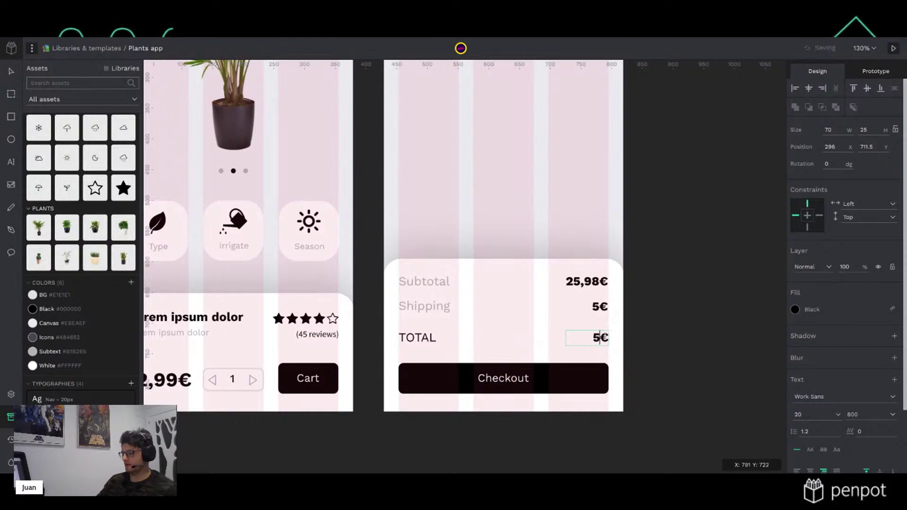
pyautogui.write('39')
pyautogui.press('BackSpace')
pyautogui.write('0,')
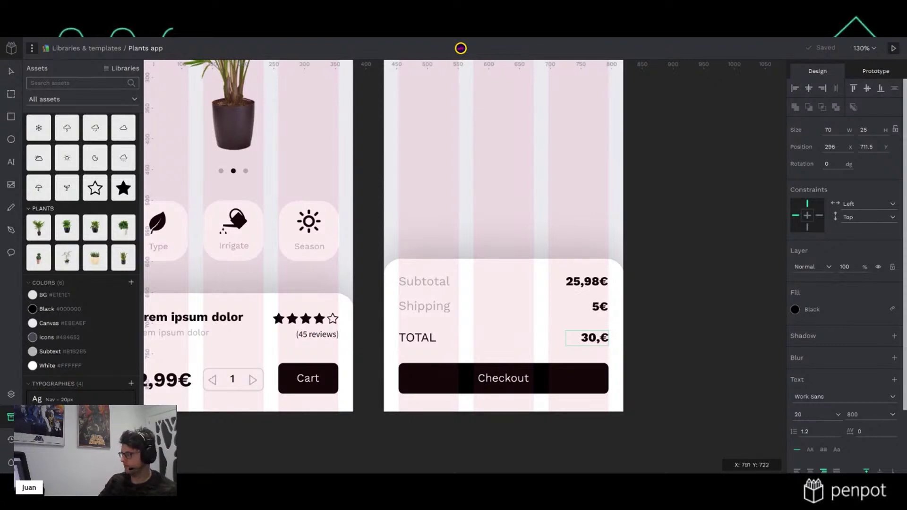
pyautogui.write('98')
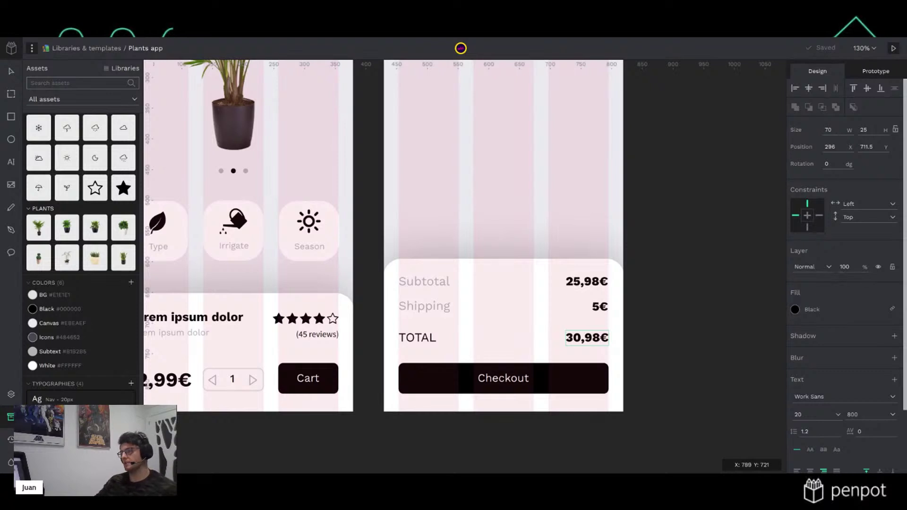
pyautogui.press('Escape')
pyautogui.press('Escape')
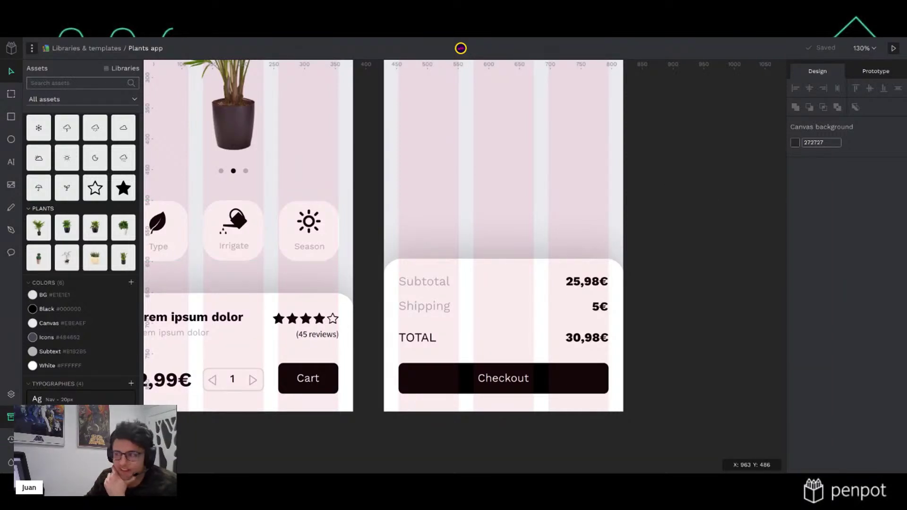
# Select the bottom summary card group and ungroup its layers
pyautogui.click(584, 340)
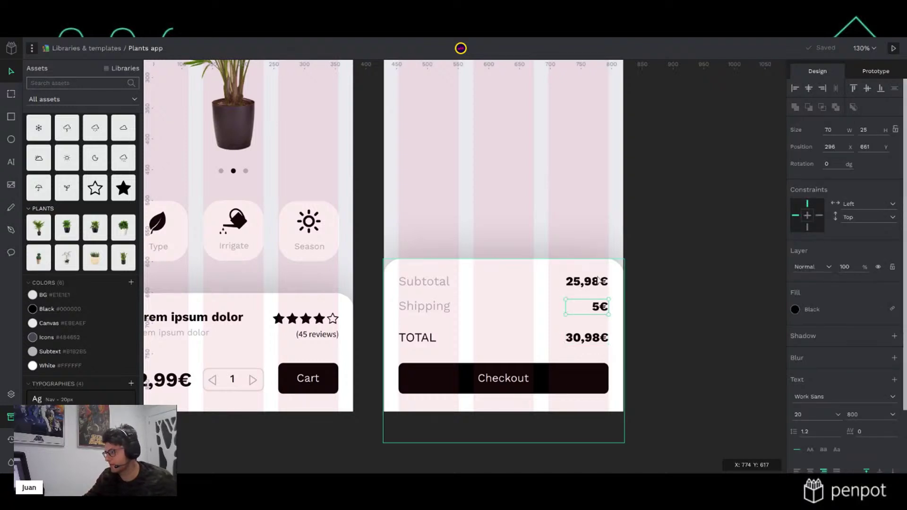
pyautogui.click(665, 322)
pyautogui.click(612, 341)
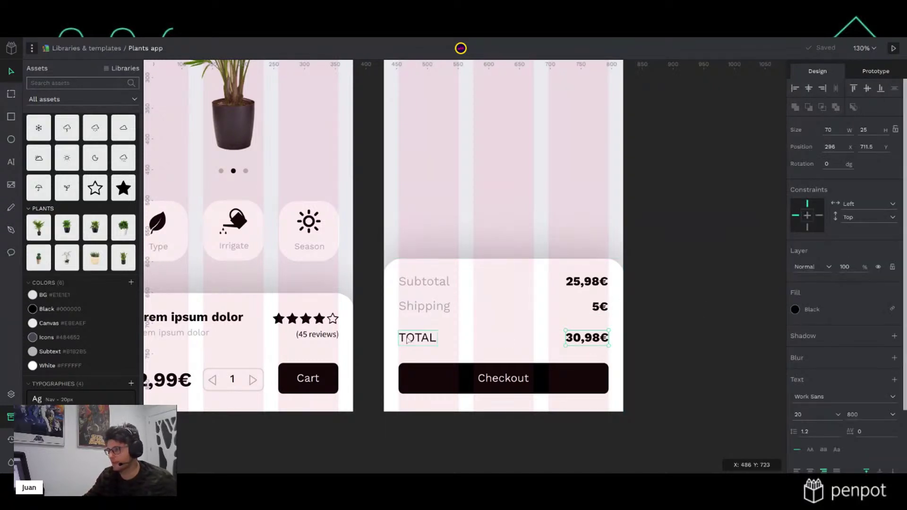
pyautogui.rightClick(532, 378)
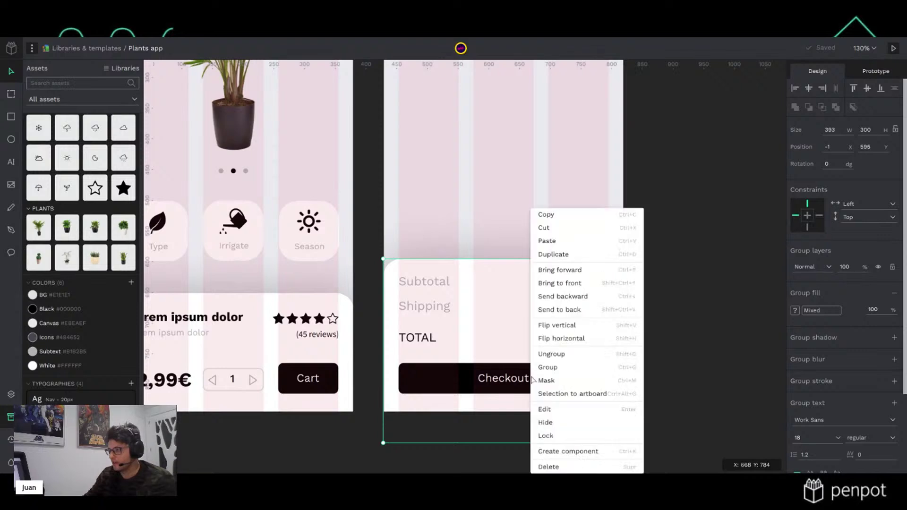
pyautogui.click(570, 361)
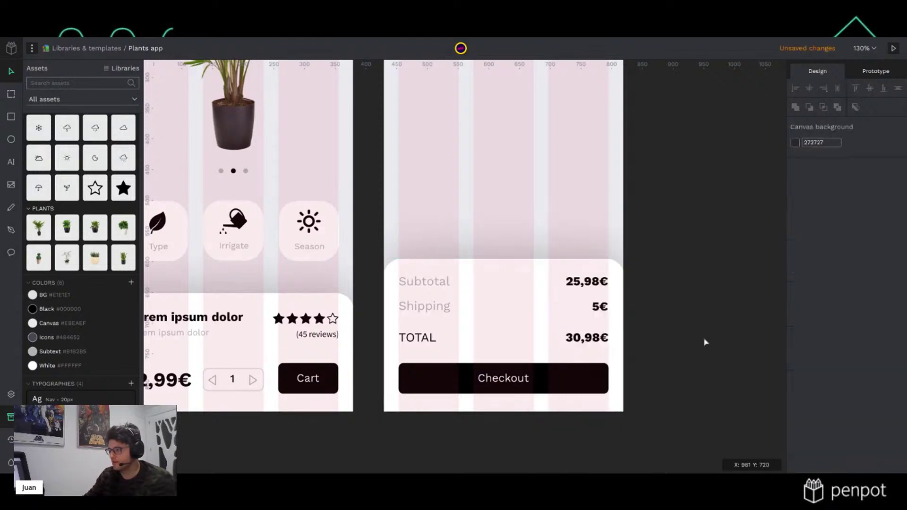
# Marquee-select all summary layers, including Checkout, and group them into one 393×300 group
pyautogui.click(551, 378)
pyautogui.click(631, 378)
pyautogui.moveTo(697, 440); pyautogui.dragTo(397, 290)
pyautogui.rightClick(479, 295)
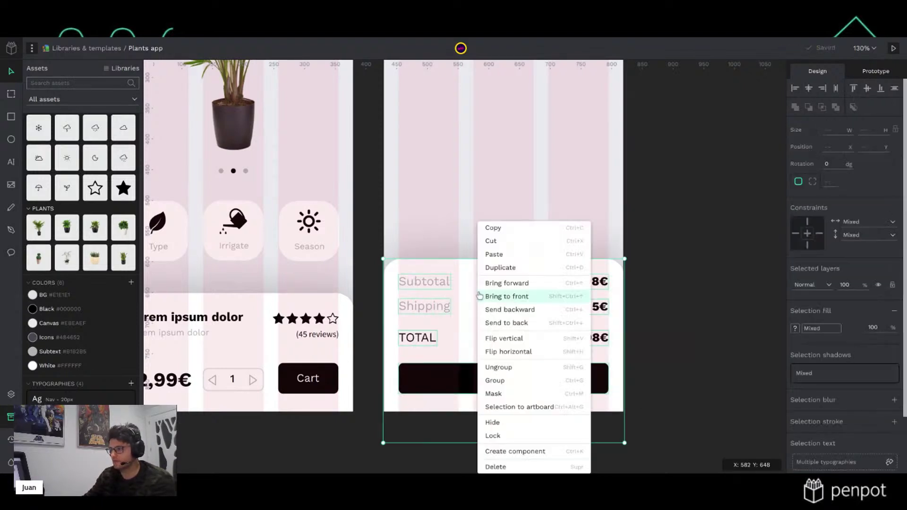
pyautogui.click(516, 381)
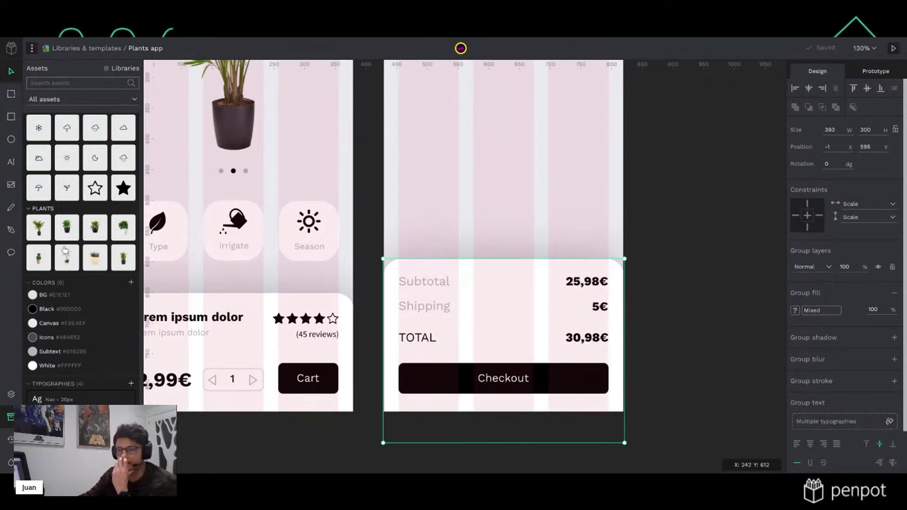
pyautogui.click(768, 269)
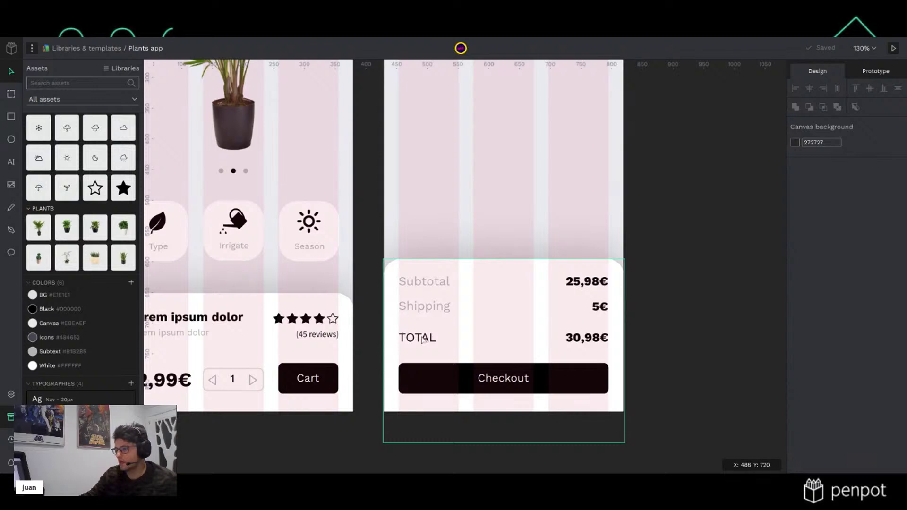
pyautogui.doubleClick(433, 279)
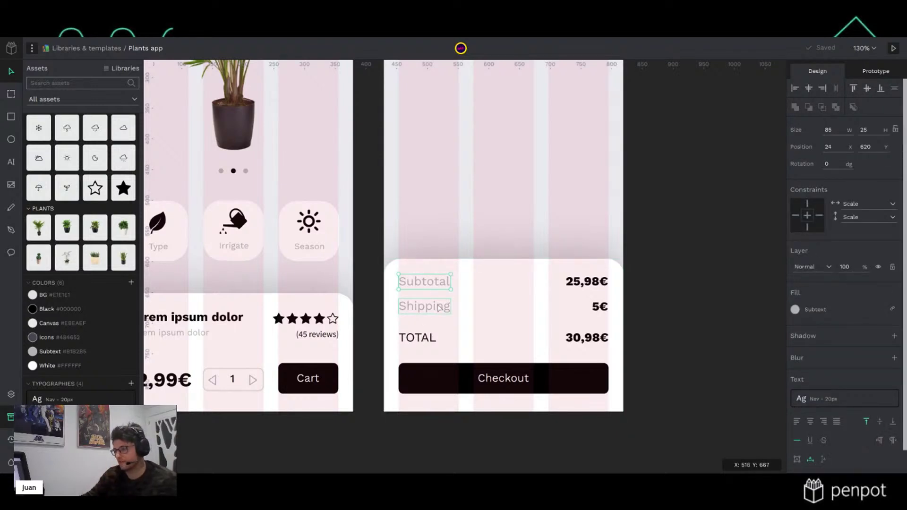
# Pin the Subtotal, Shipping and TOTAL labels with Left and Top constraints
pyautogui.click(437, 309)
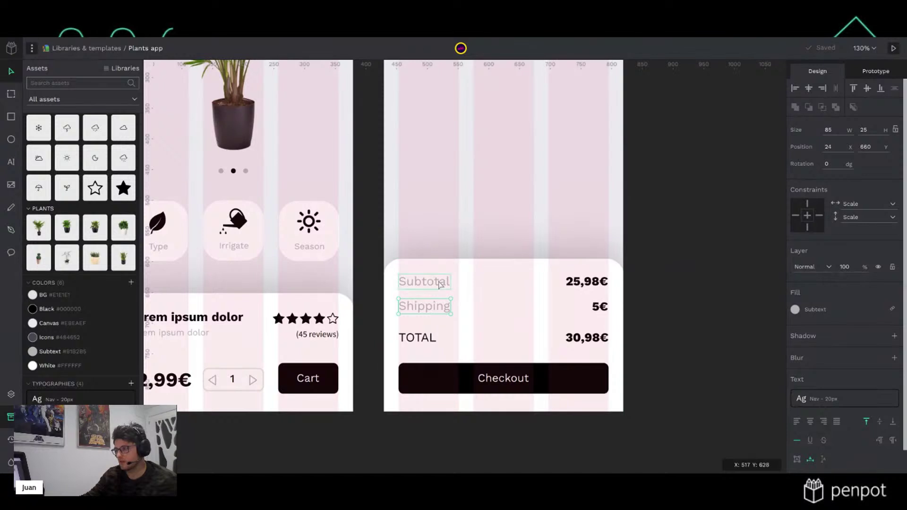
pyautogui.keyDown('shift'); pyautogui.click(439, 283); pyautogui.keyUp('shift')
pyautogui.keyDown('shift'); pyautogui.click(426, 338); pyautogui.keyUp('shift')
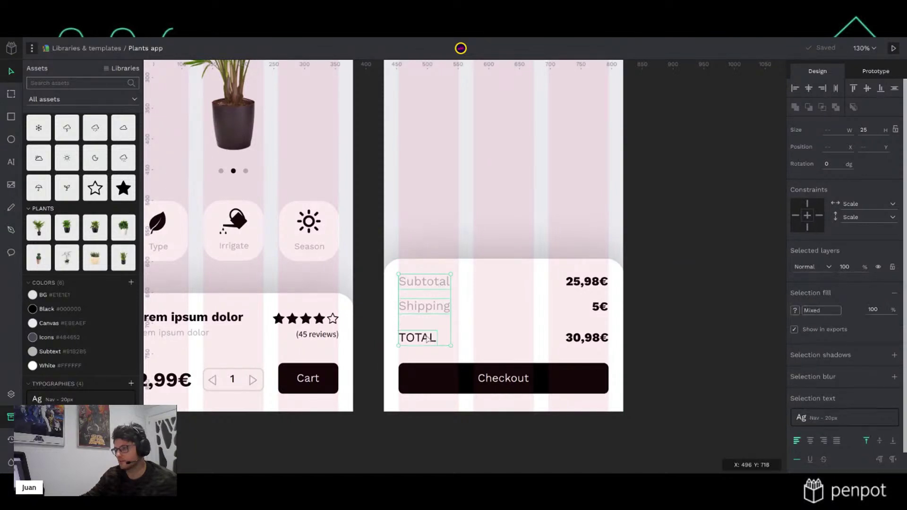
pyautogui.click(796, 215)
pyautogui.click(807, 204)
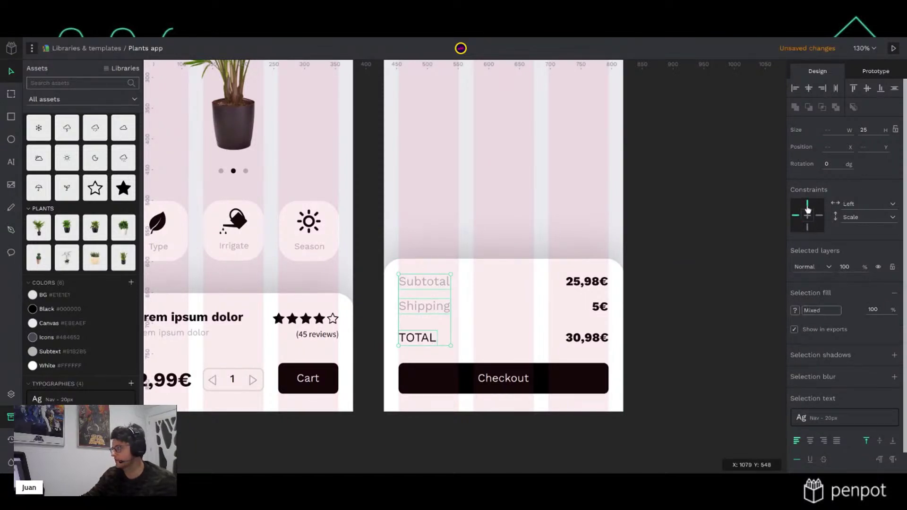
# Pin the 25,98€, 5€ and 30,98€ prices with Right and Top constraints
pyautogui.click(587, 282)
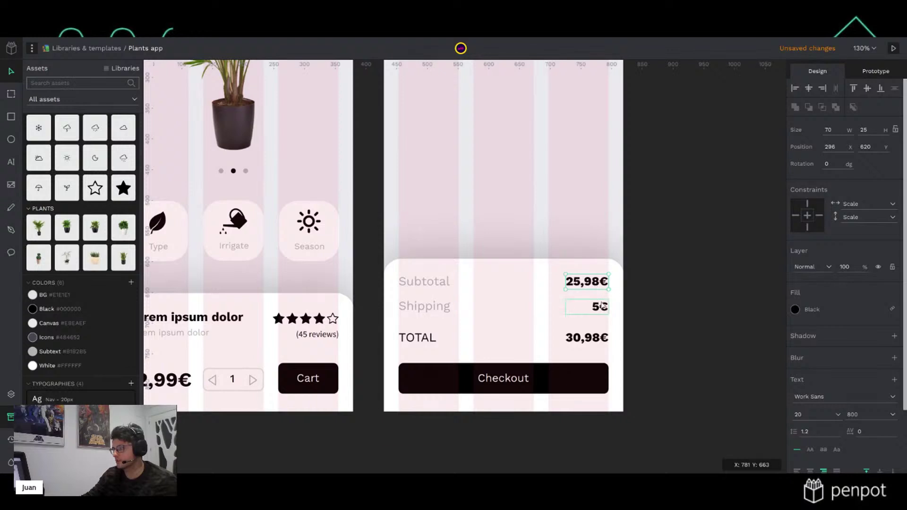
pyautogui.keyDown('shift'); pyautogui.click(602, 307); pyautogui.keyUp('shift')
pyautogui.keyDown('shift'); pyautogui.click(599, 343); pyautogui.keyUp('shift')
pyautogui.click(819, 215)
pyautogui.click(806, 204)
pyautogui.click(551, 378)
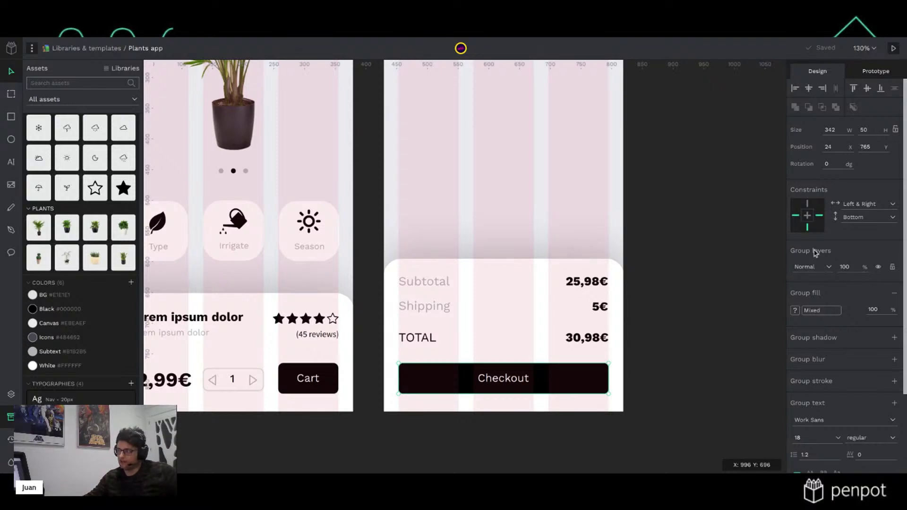
pyautogui.click(654, 350)
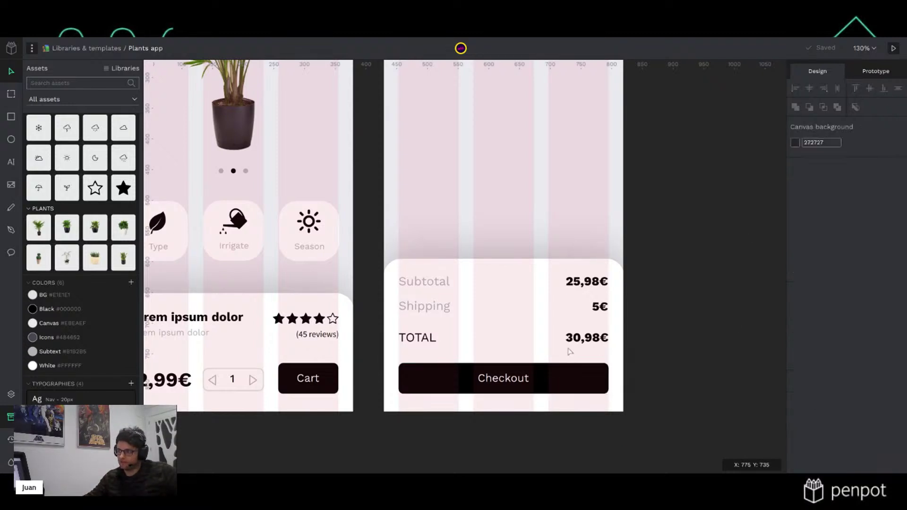
pyautogui.click(555, 379)
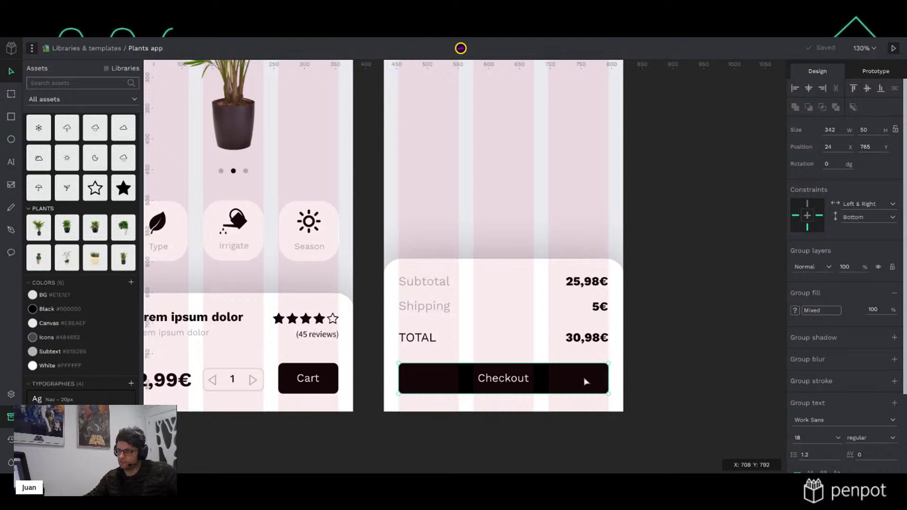
pyautogui.click(558, 351)
pyautogui.moveTo(557, 258)
pyautogui.mouseDown()
pyautogui.moveTo(559, 200)
pyautogui.moveTo(555, 263)
pyautogui.mouseUp()
pyautogui.click(745, 244)
pyautogui.click(557, 269)
pyautogui.moveTo(623, 306)
pyautogui.mouseDown()
pyautogui.moveTo(562, 308)
pyautogui.moveTo(624, 309)
pyautogui.mouseUp()
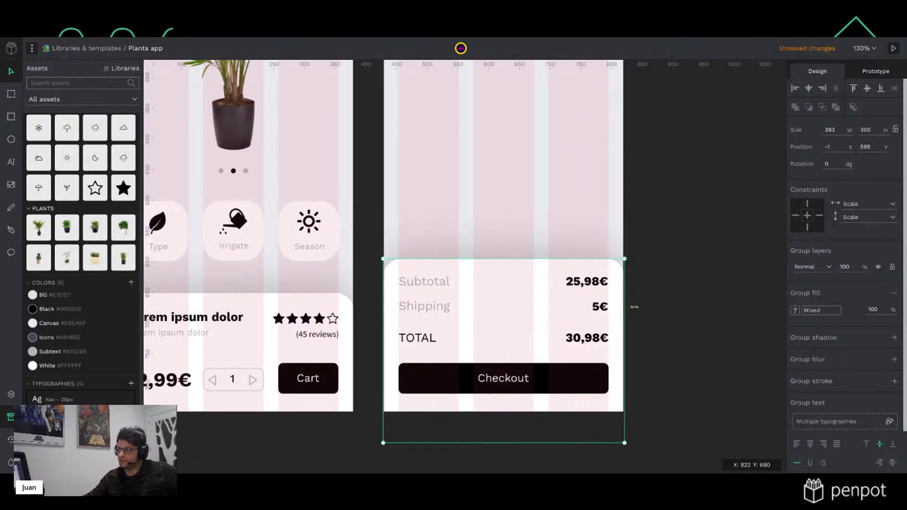
pyautogui.click(682, 297)
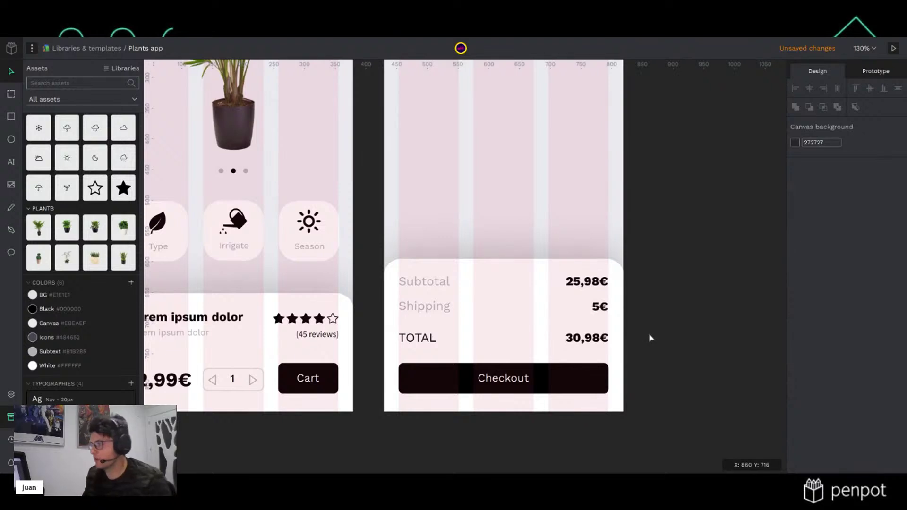
pyautogui.click(532, 334)
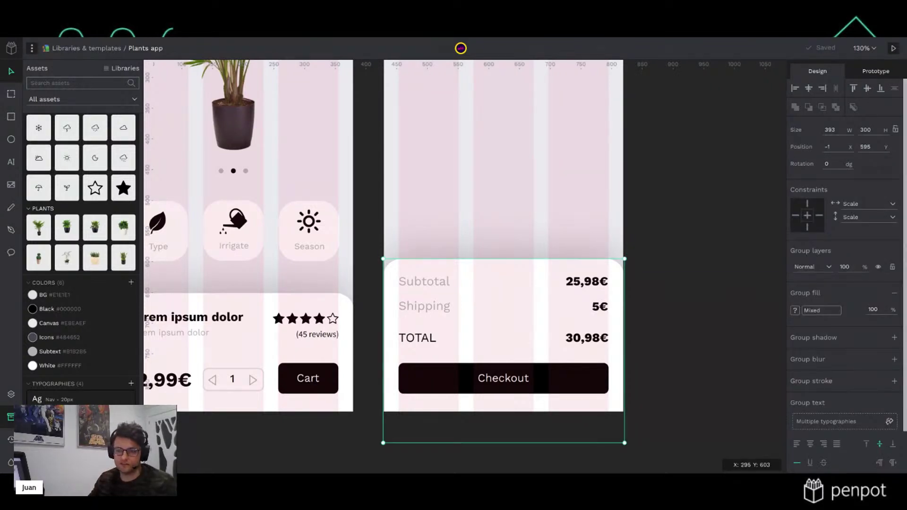
# Show the Layers panel and open the Group-1 layer name for editing
pyautogui.scroll(3, 47, 312)
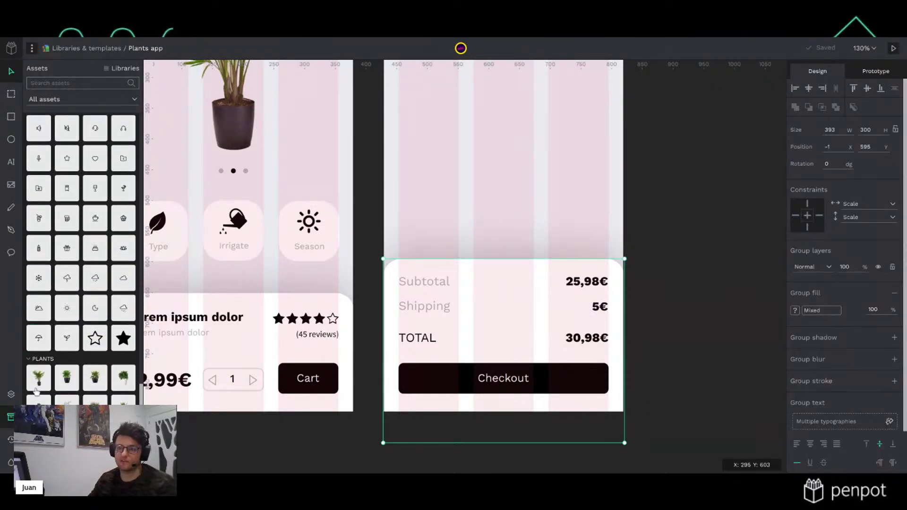
pyautogui.click(11, 396)
pyautogui.doubleClick(56, 184)
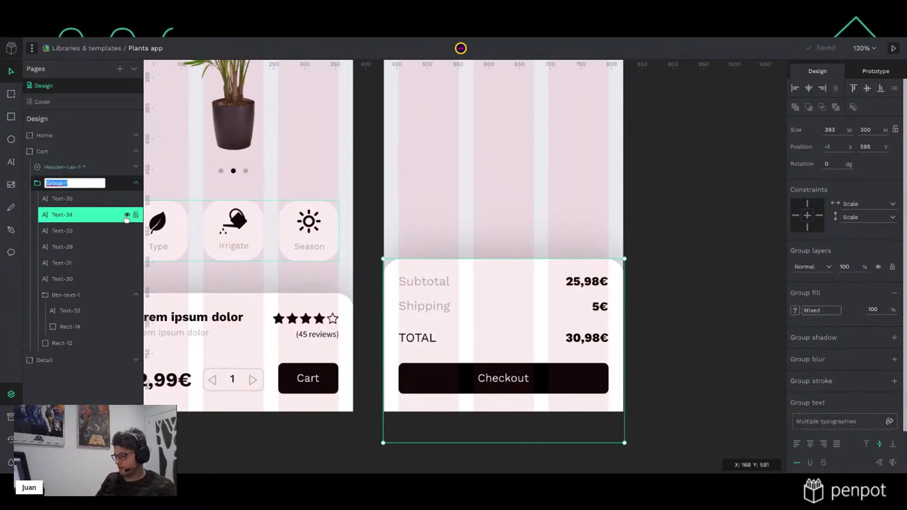
# Rename the summary group layer from Group-1 to cart-checkout
pyautogui.write('cart')
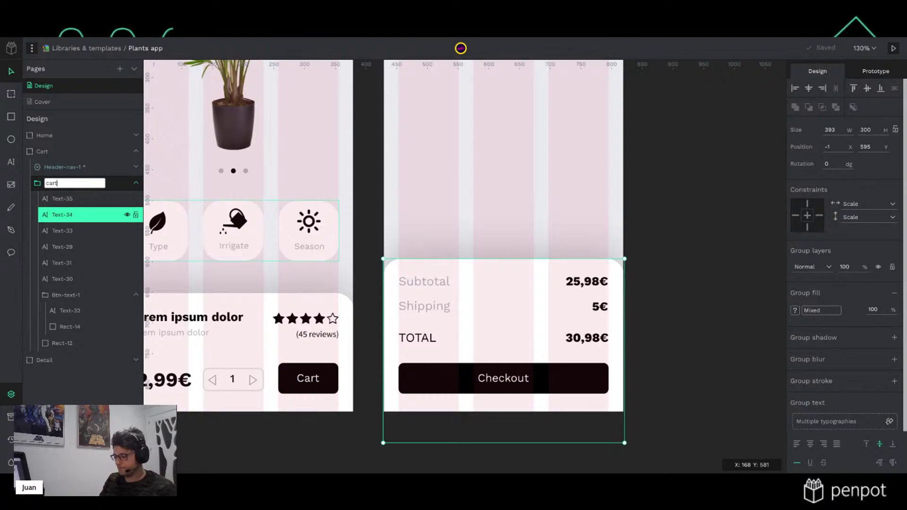
pyautogui.write('-checkout')
pyautogui.press('Return')
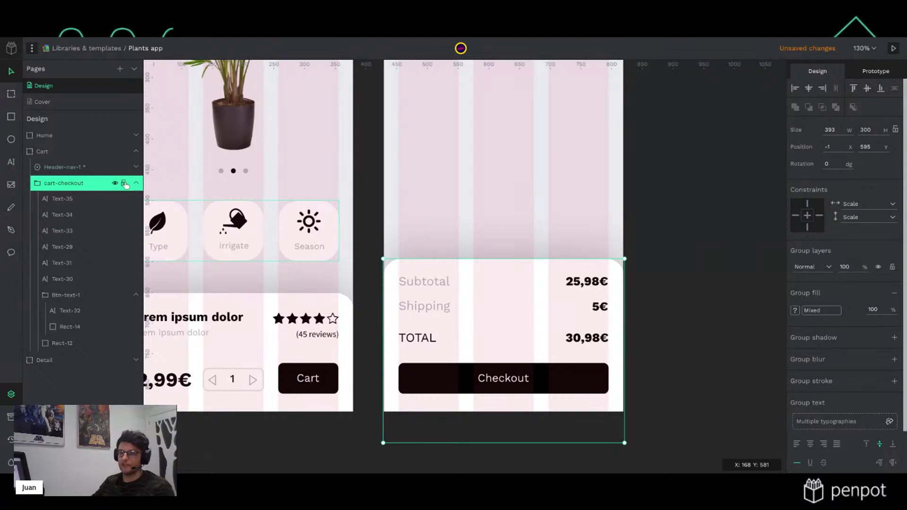
pyautogui.rightClick(67, 183)
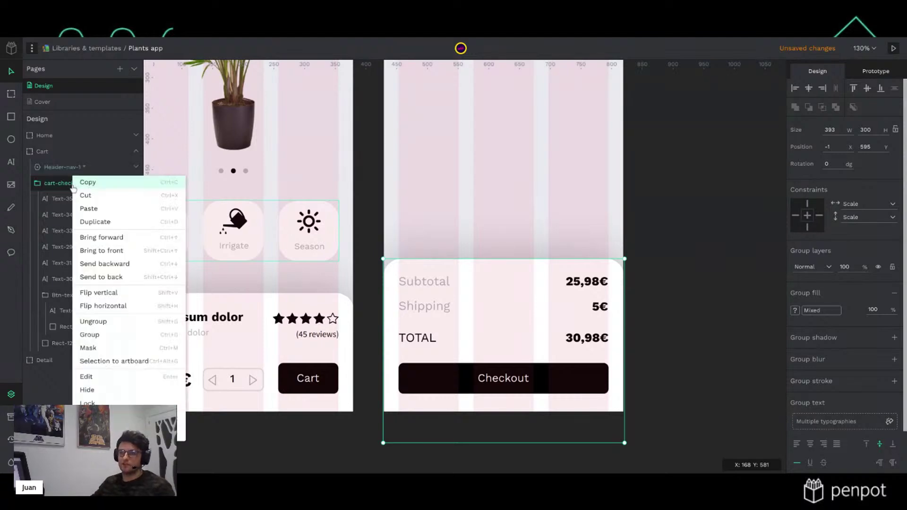
pyautogui.click(95, 362)
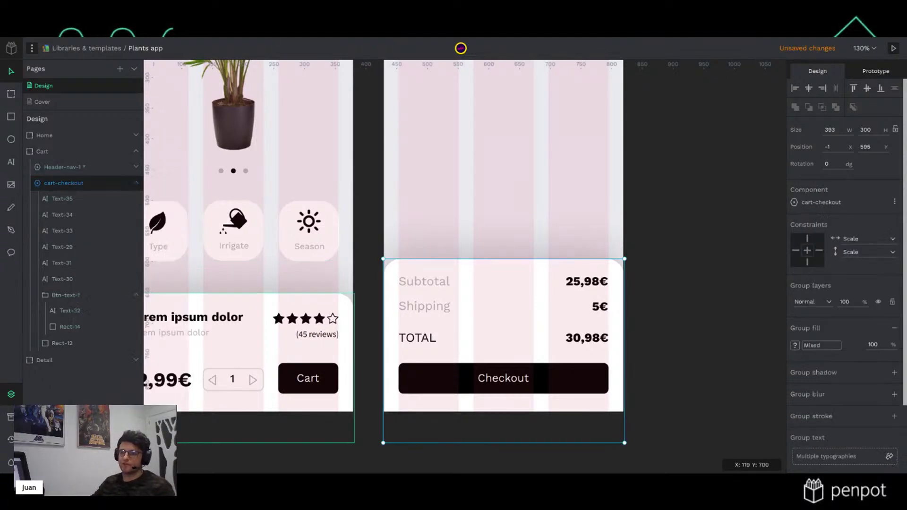
pyautogui.click(10, 416)
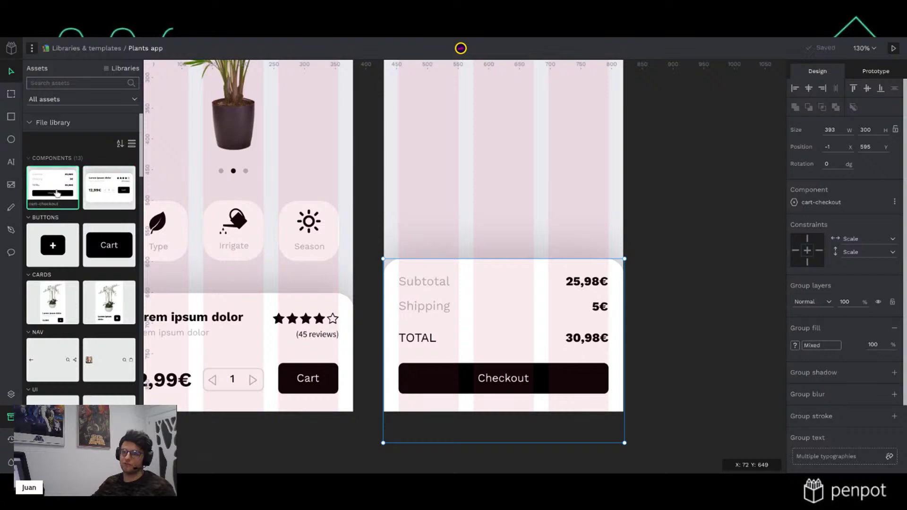
pyautogui.click(11, 394)
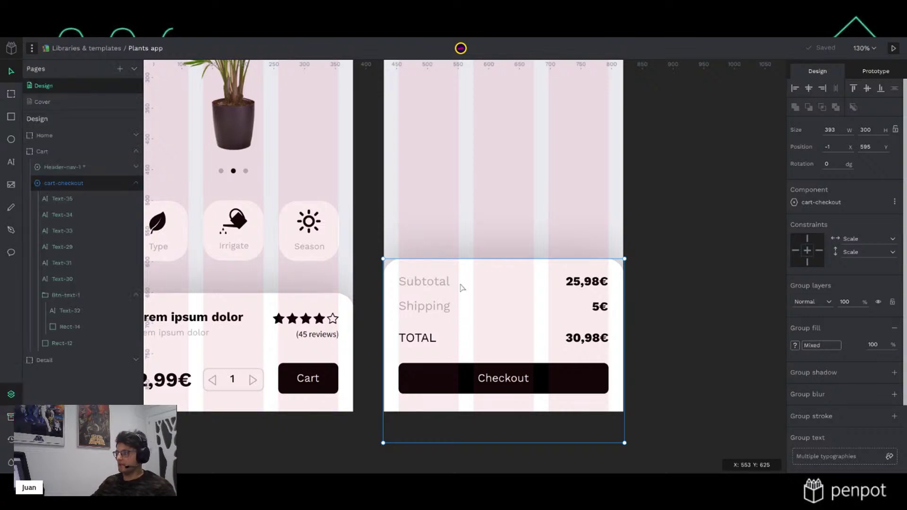
pyautogui.scroll(5, 463, 288)
pyautogui.scroll(-3, 470, 293)
pyautogui.scroll(-3, 472, 298)
pyautogui.moveTo(489, 358); pyautogui.dragTo(485, 332)
pyautogui.click(718, 244)
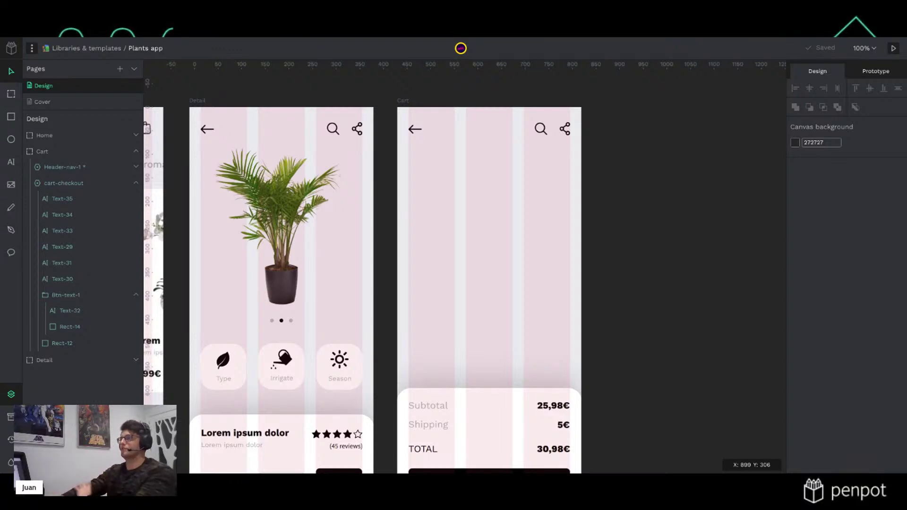
# Draw a rectangle near the top of the Cart board with a 30 corner radius
pyautogui.moveTo(409, 309); pyautogui.dragTo(443, 303)
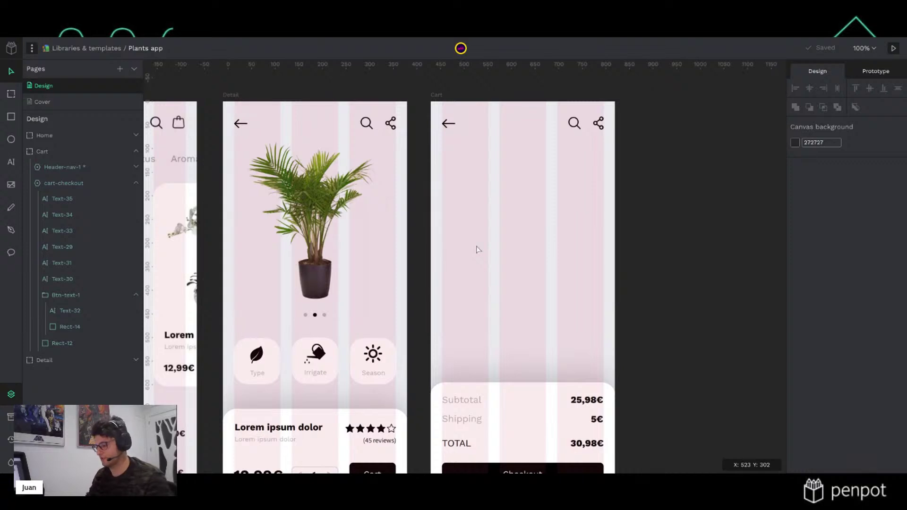
pyautogui.press('r')
pyautogui.moveTo(443, 151); pyautogui.dragTo(528, 235)
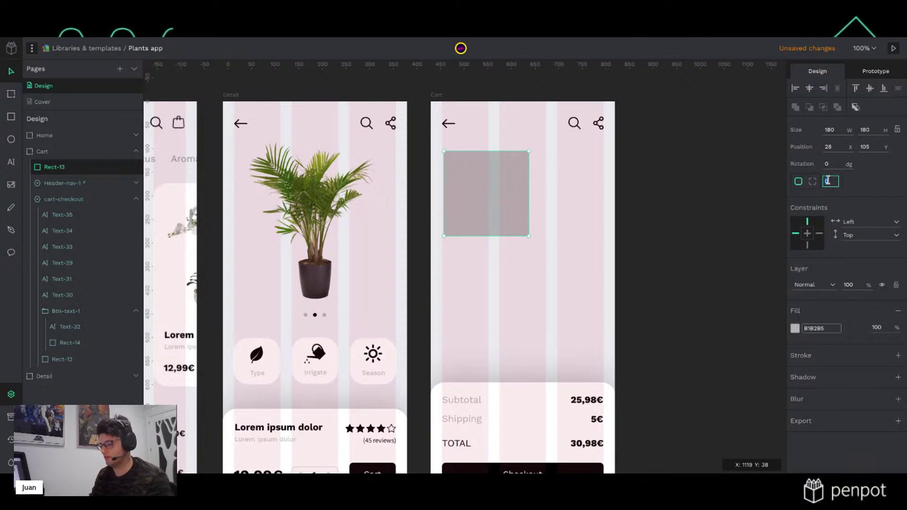
pyautogui.click(828, 181)
pyautogui.write('30')
pyautogui.press('Return')
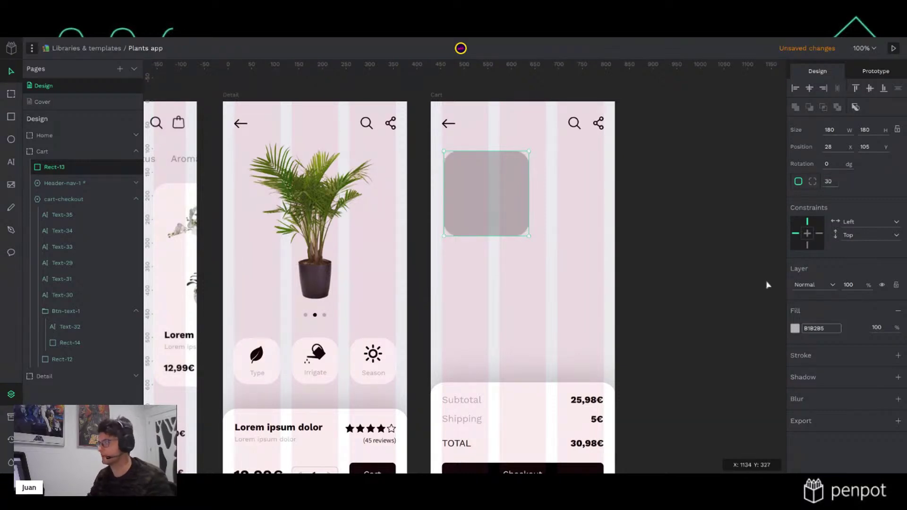
# Fill the rectangle with library White and snap it left onto the column guide
pyautogui.click(795, 329)
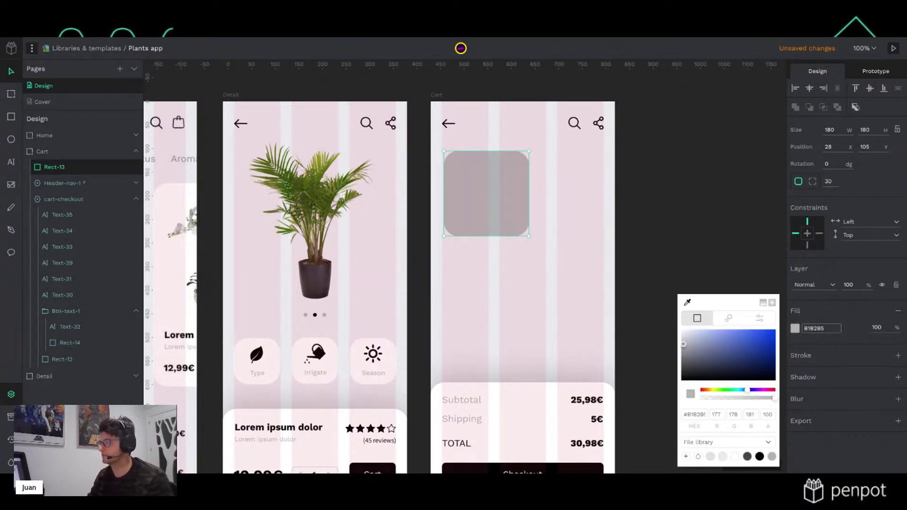
pyautogui.click(736, 460)
pyautogui.click(754, 217)
pyautogui.click(512, 209)
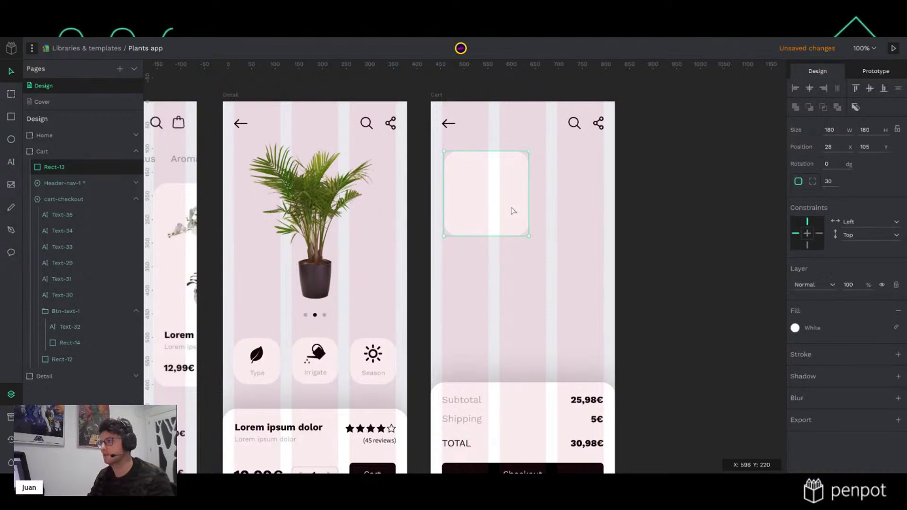
pyautogui.moveTo(512, 211); pyautogui.dragTo(522, 203)
pyautogui.click(664, 190)
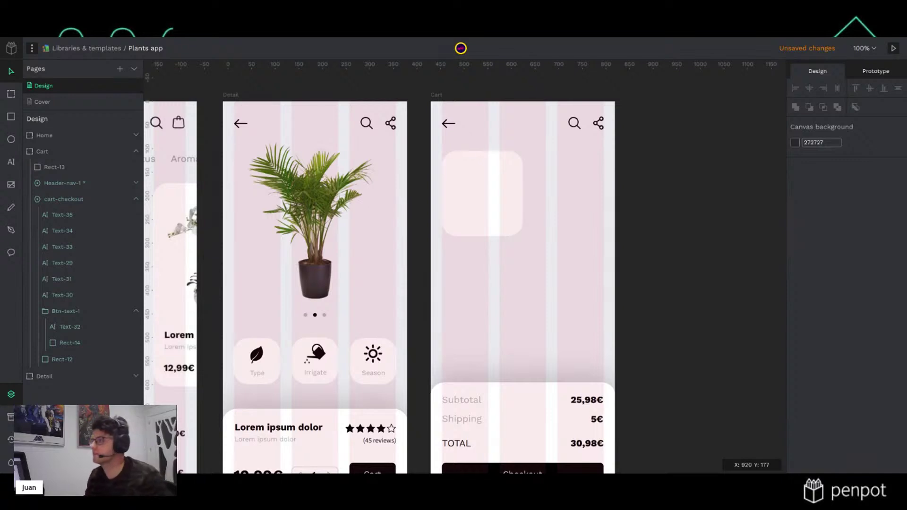
pyautogui.click(489, 197)
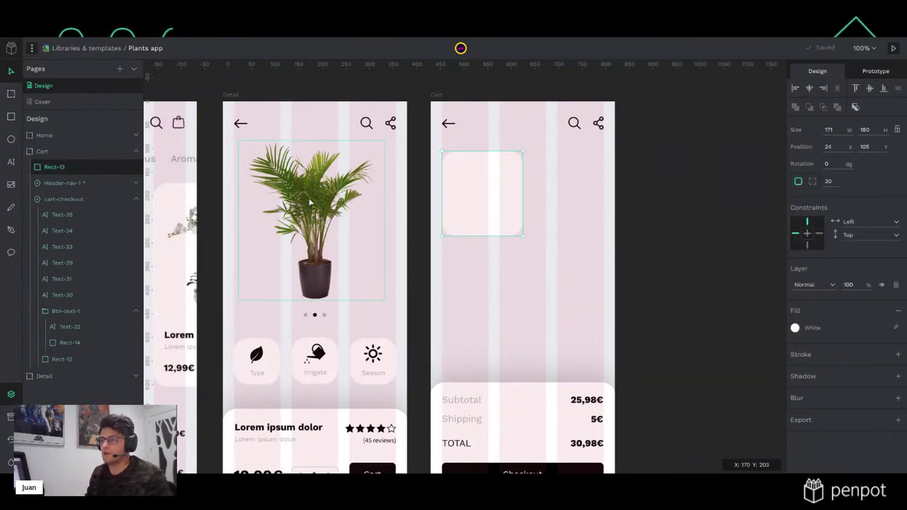
# Drag the first palm image from the Plants assets onto Cart and fit it inside the placeholder
pyautogui.click(11, 418)
pyautogui.scroll(-10, 82, 341)
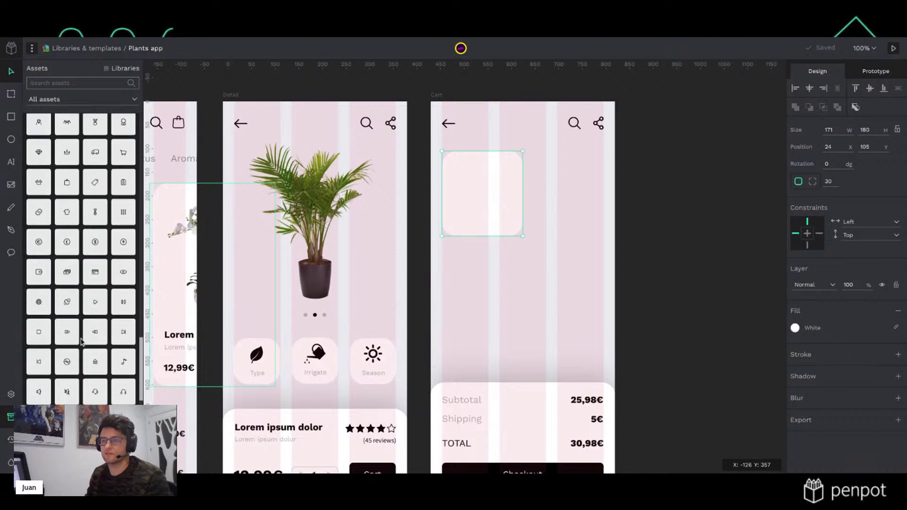
pyautogui.scroll(-5, 81, 341)
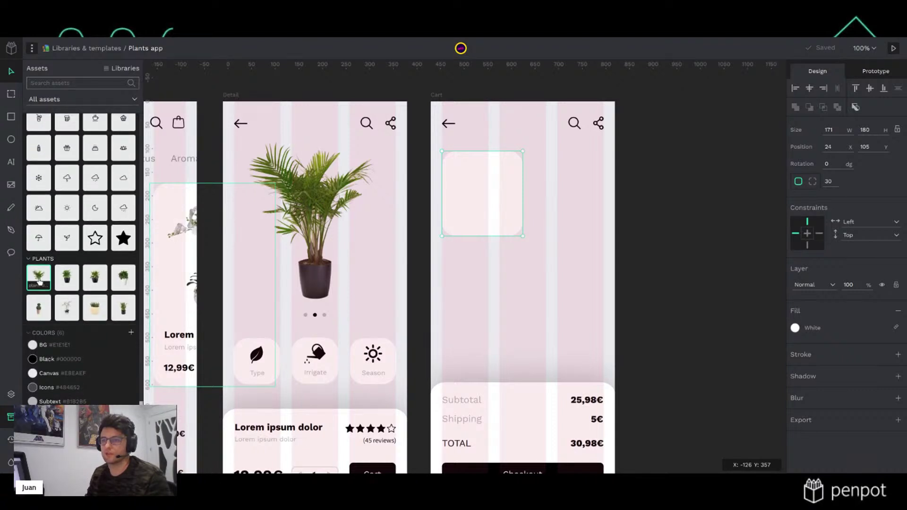
pyautogui.moveTo(39, 281); pyautogui.dragTo(573, 257)
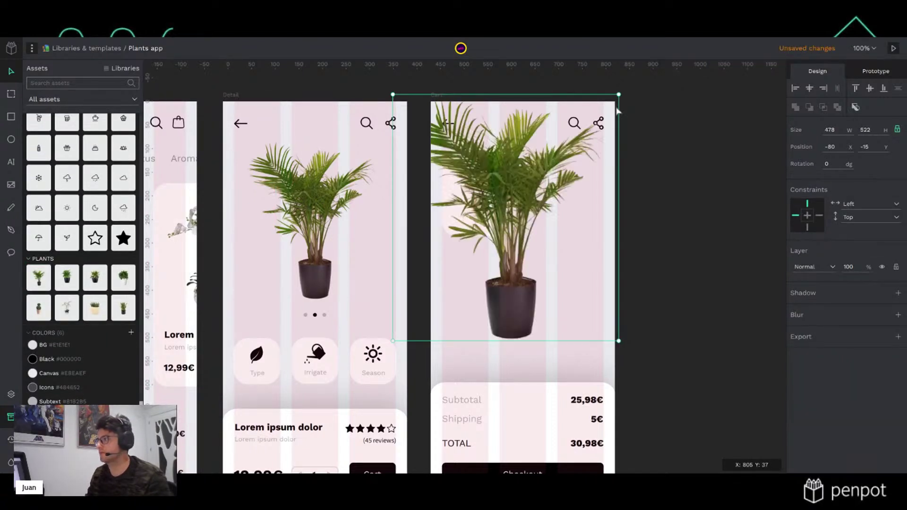
pyautogui.moveTo(616, 105); pyautogui.dragTo(466, 268)
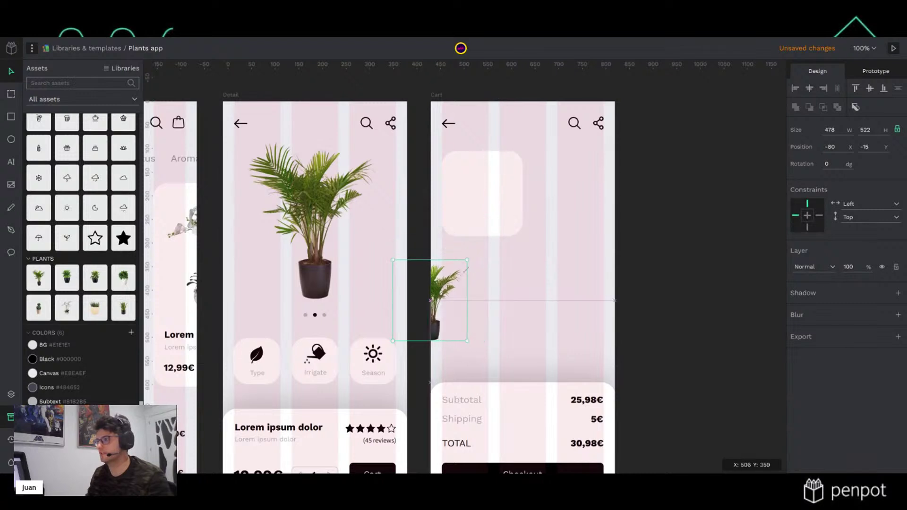
pyautogui.moveTo(444, 297); pyautogui.dragTo(498, 189)
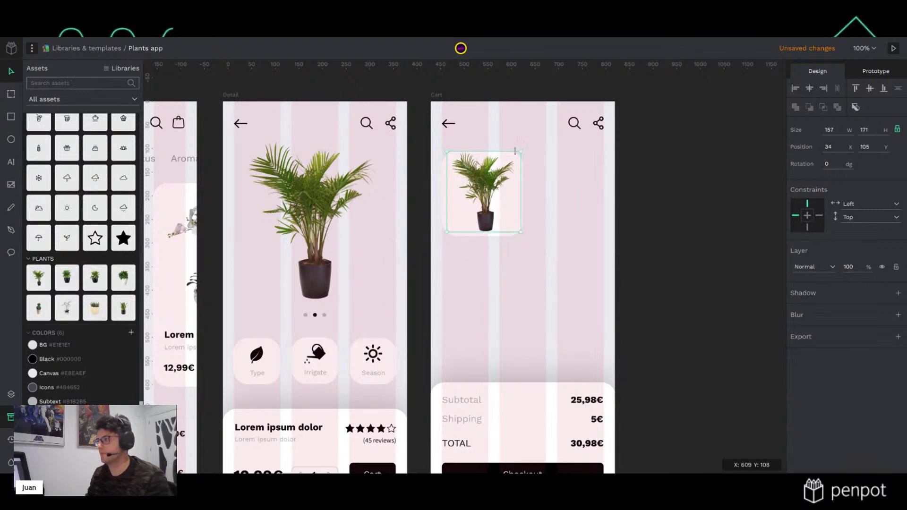
pyautogui.moveTo(514, 150); pyautogui.dragTo(511, 161)
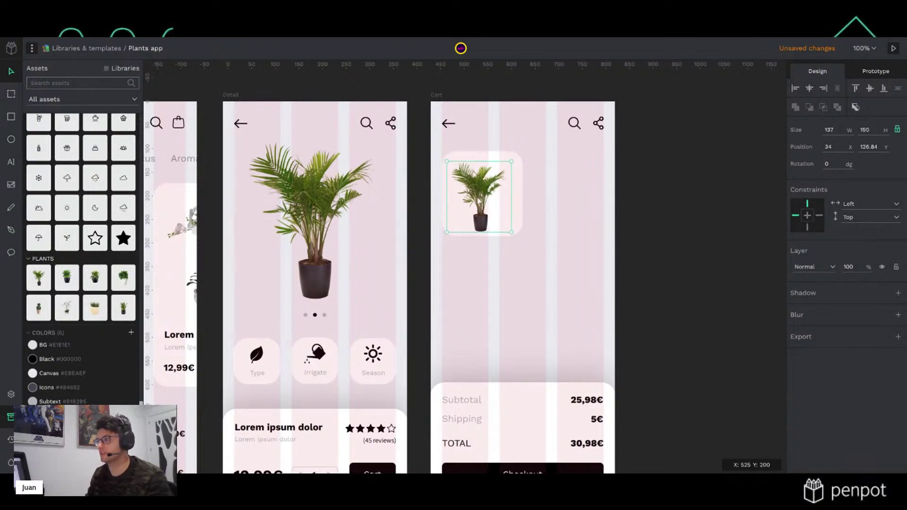
pyautogui.keyDown('shift'); pyautogui.click(518, 208); pyautogui.keyUp('shift')
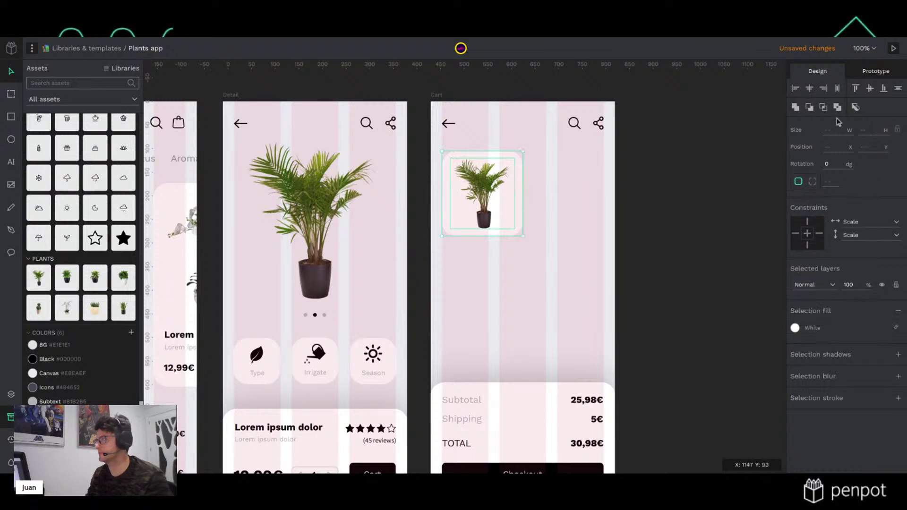
pyautogui.click(662, 210)
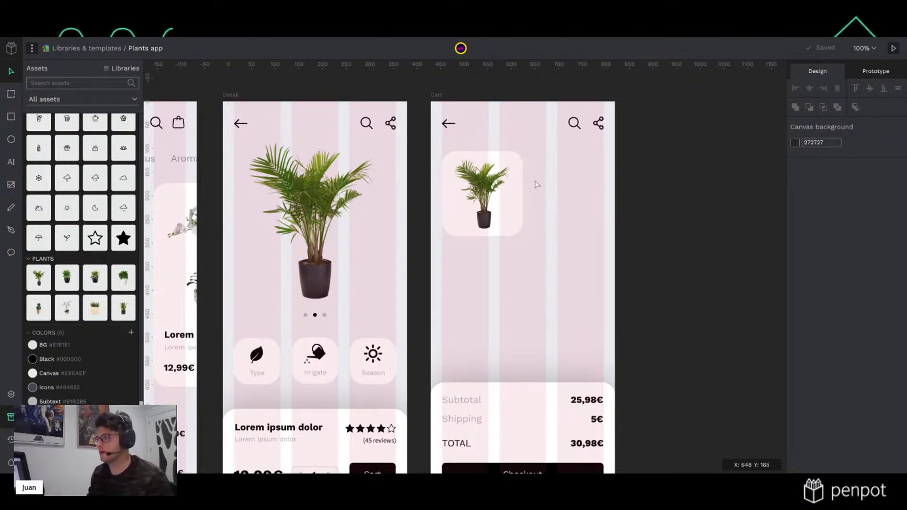
# Add an 'Item name' text beside the plant thumbnail and nudge it into place
pyautogui.press('t')
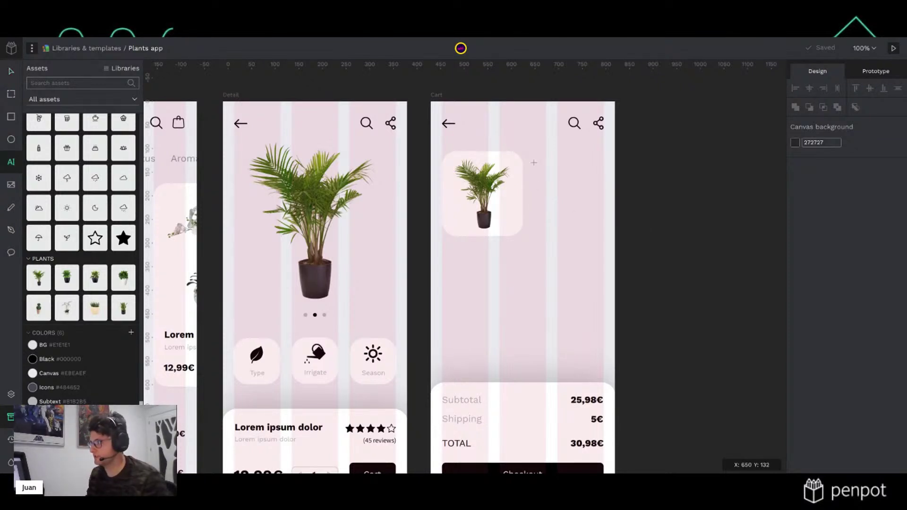
pyautogui.click(534, 167)
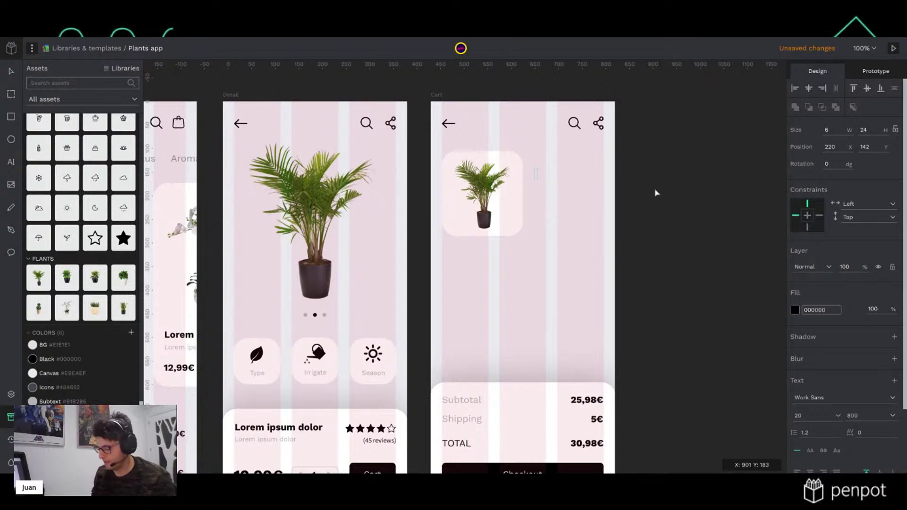
pyautogui.write('Item name')
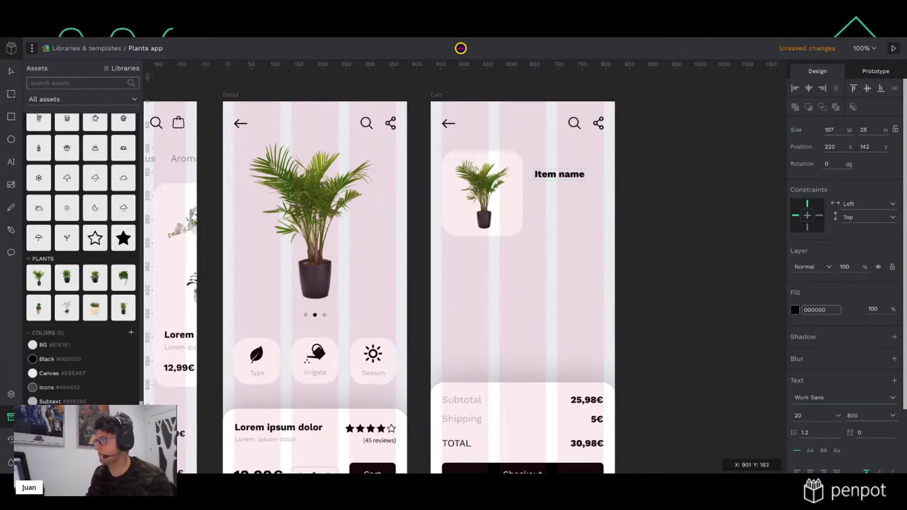
pyautogui.press('Escape')
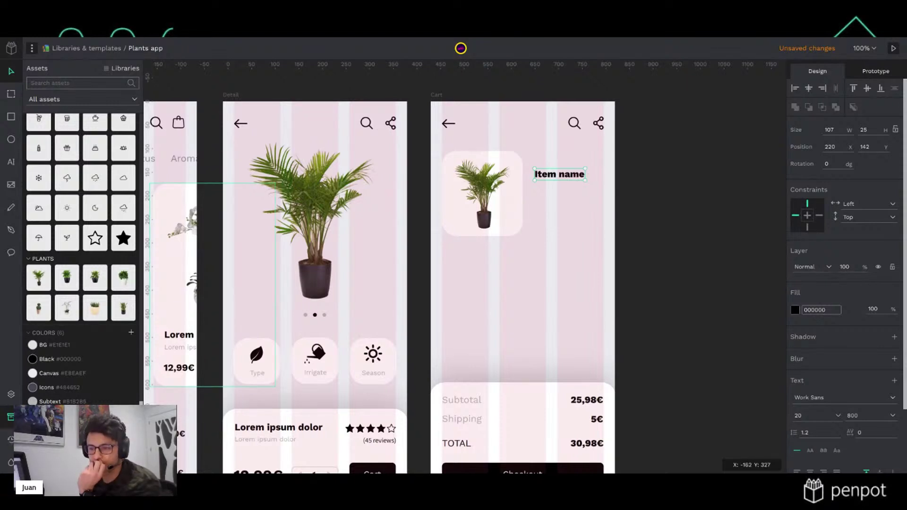
pyautogui.scroll(-2, 81, 260)
pyautogui.click(75, 418)
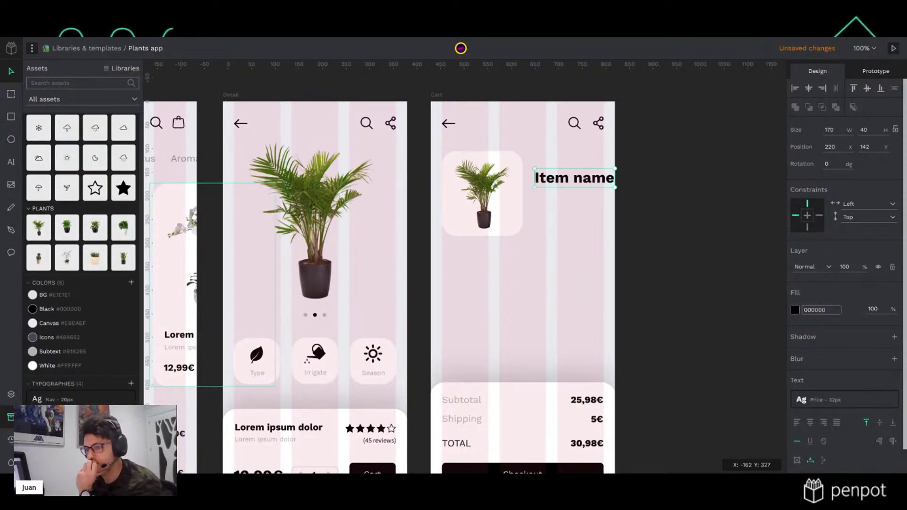
pyautogui.hotkey('ctrl', 'z')
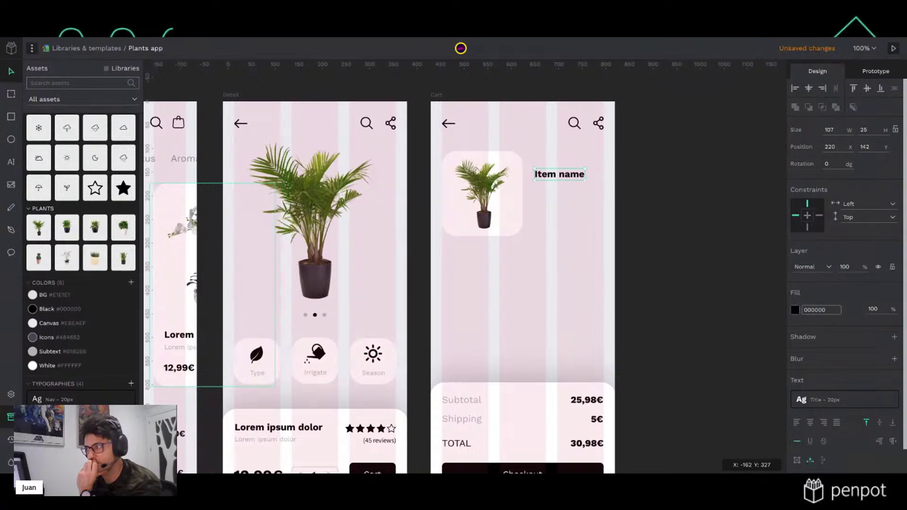
pyautogui.click(625, 214)
pyautogui.moveTo(574, 178); pyautogui.dragTo(570, 171)
pyautogui.click(680, 170)
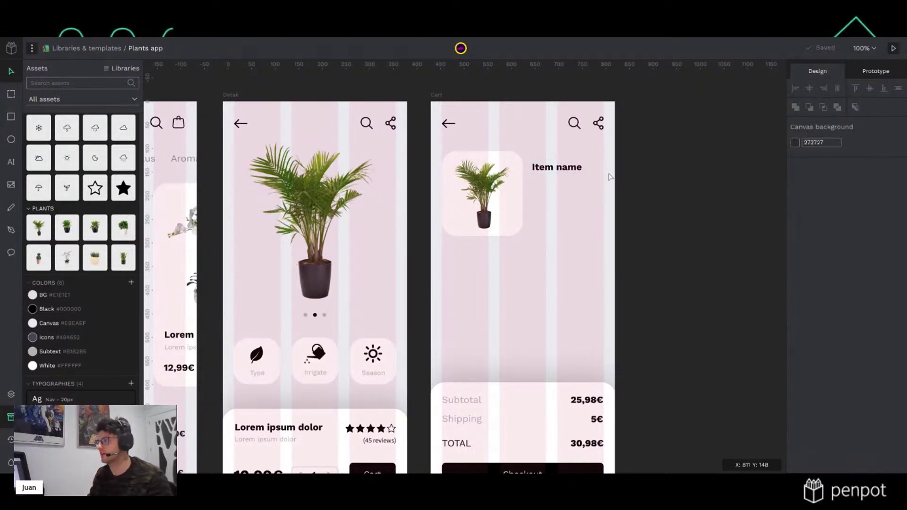
pyautogui.click(576, 172)
# Duplicate it below as 'Item type' in Subtext - 14px, moved 10 px down
pyautogui.moveTo(576, 172); pyautogui.dragTo(572, 187)
pyautogui.doubleClick(572, 186)
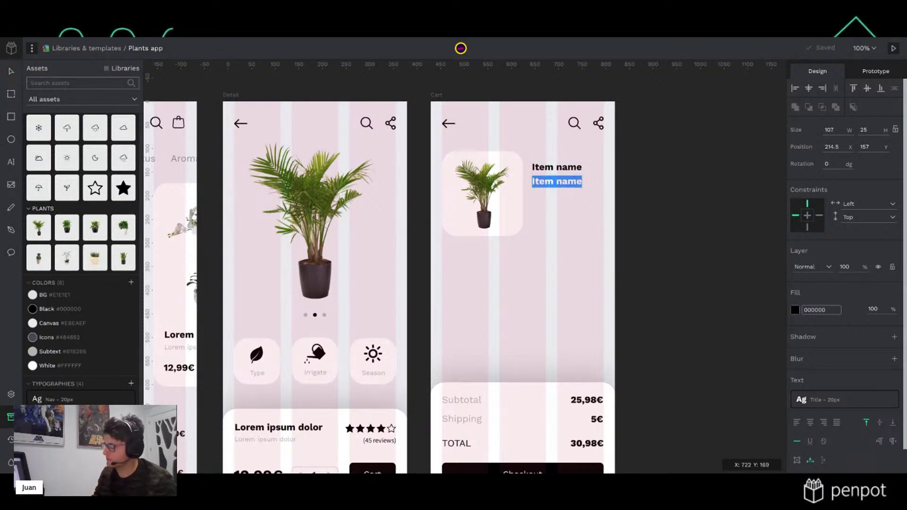
pyautogui.write('Item type')
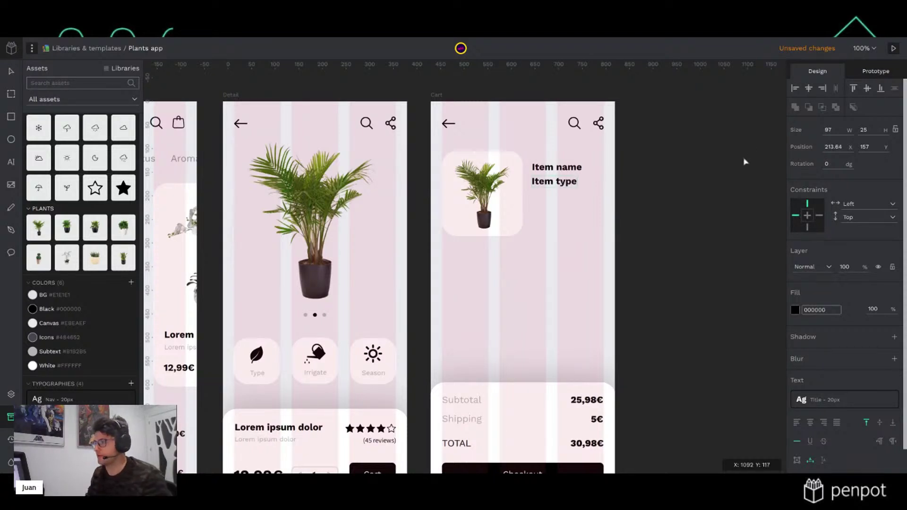
pyautogui.press('Escape')
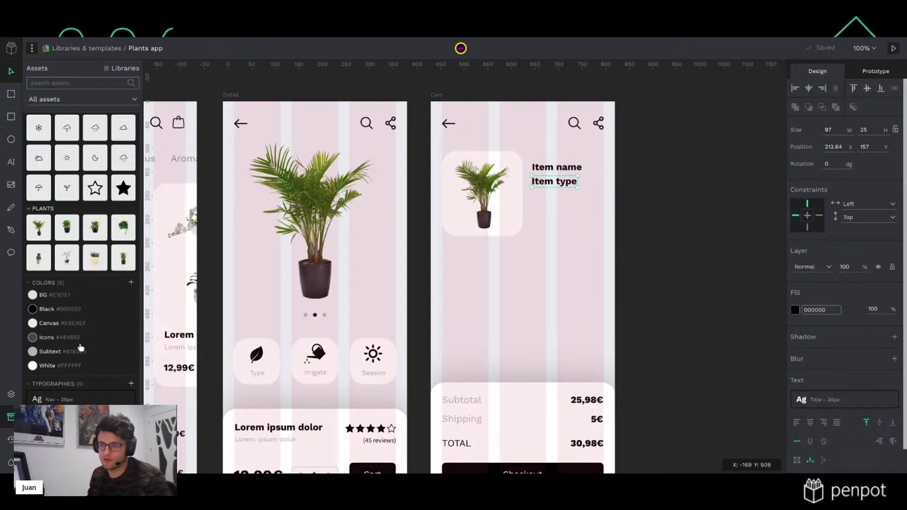
pyautogui.click(66, 419)
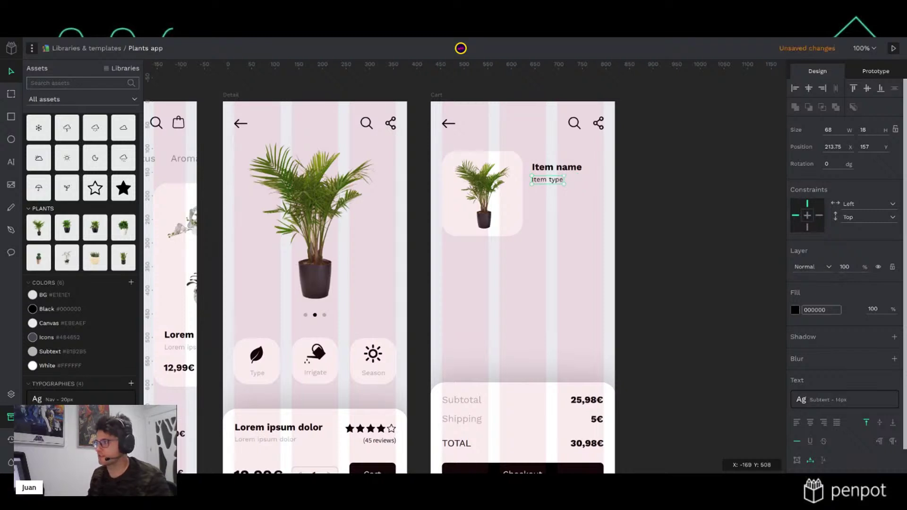
pyautogui.click(679, 214)
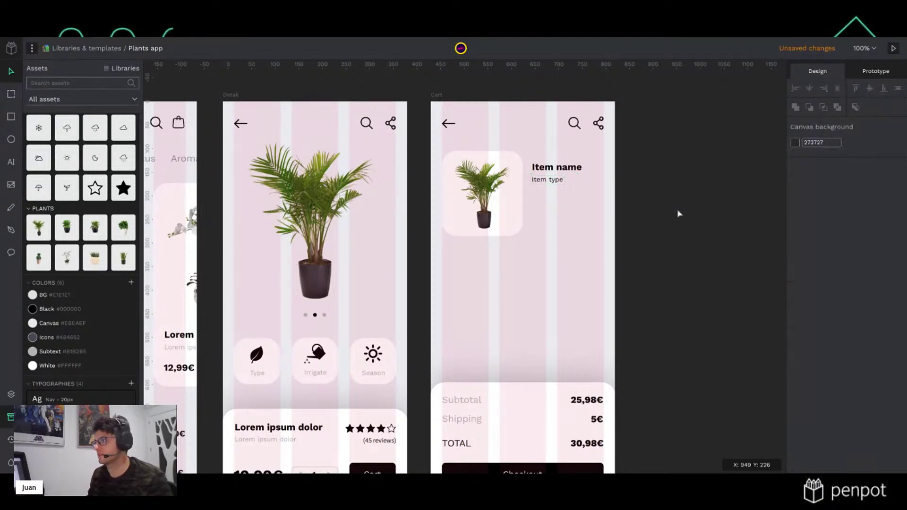
pyautogui.click(547, 180)
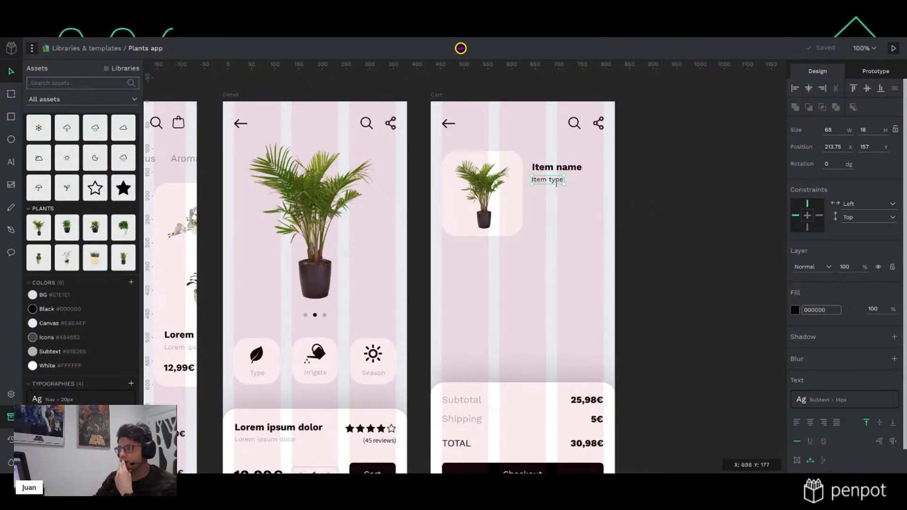
pyautogui.hotkey('shift', 'Down')
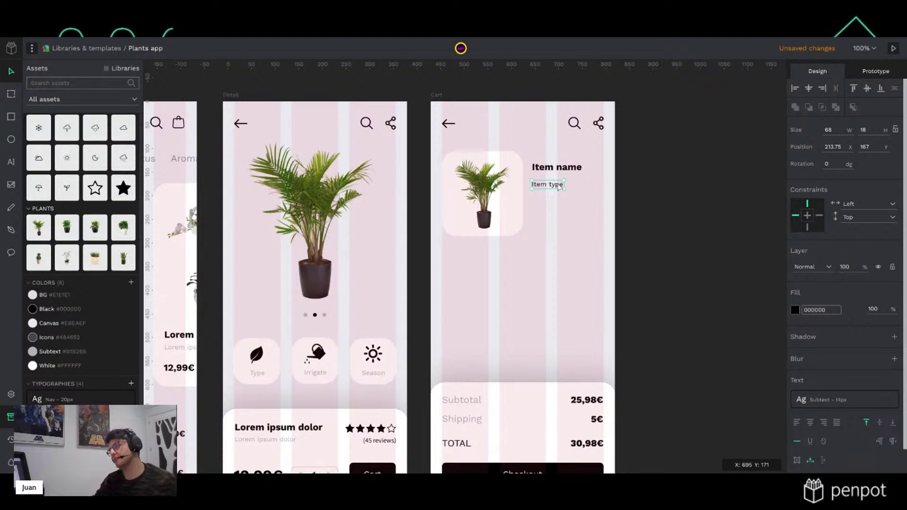
# Place the Counter component from the UI library on the Cart board below Item type
pyautogui.click(11, 395)
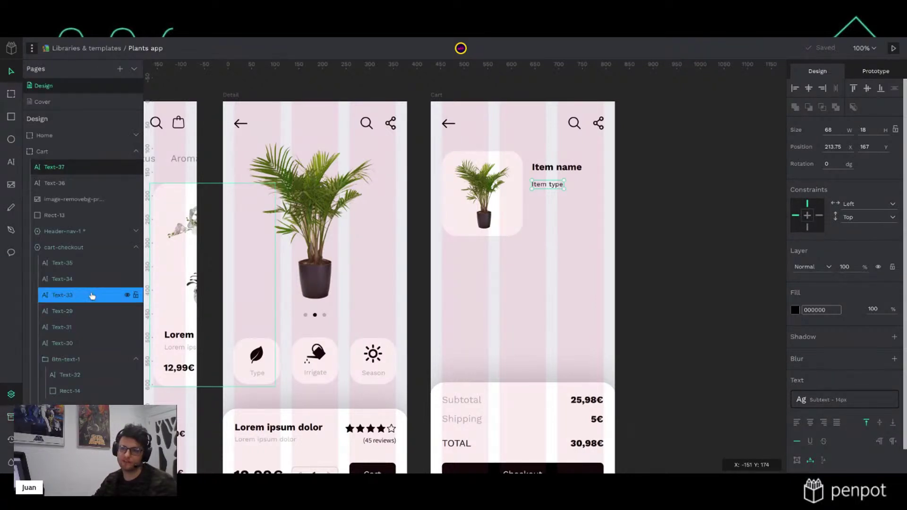
pyautogui.click(10, 416)
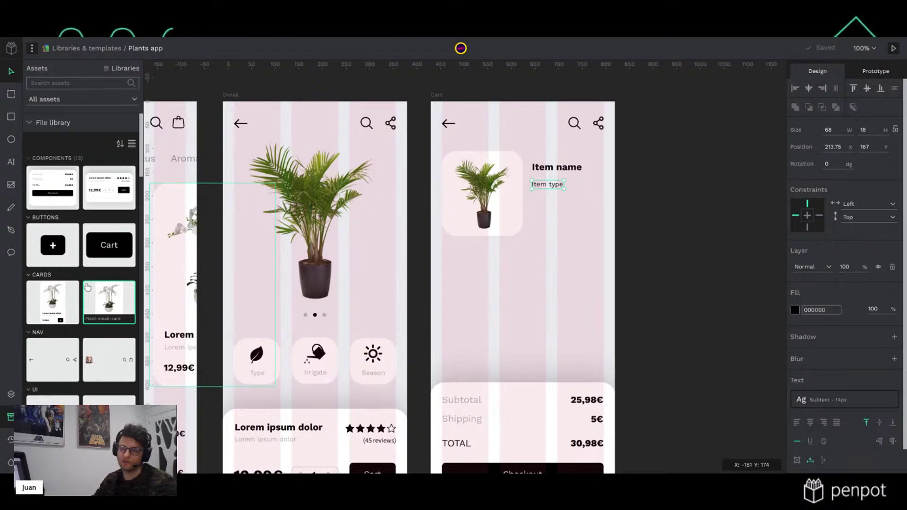
pyautogui.scroll(-5, 87, 286)
pyautogui.moveTo(53, 293); pyautogui.dragTo(536, 272)
pyautogui.moveTo(534, 273); pyautogui.dragTo(556, 223)
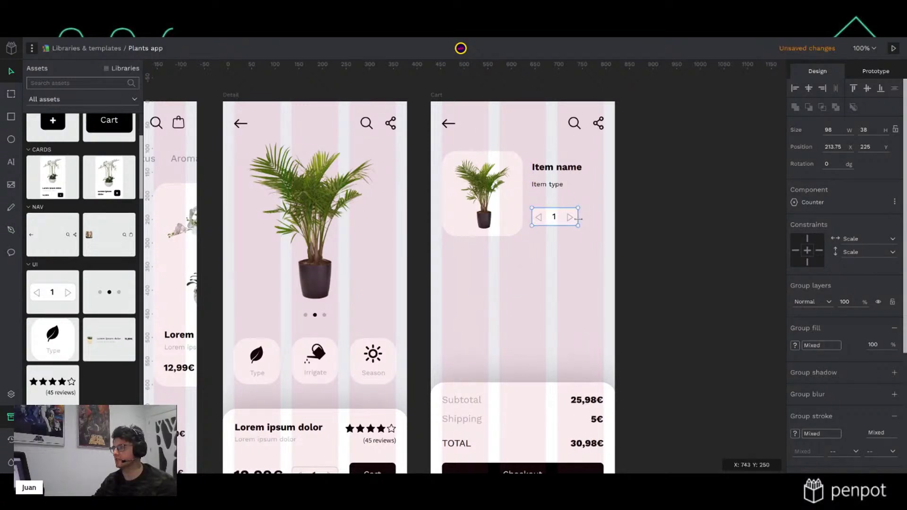
# Narrow the counter by pulling its right edge inward
pyautogui.moveTo(577, 217); pyautogui.dragTo(569, 218)
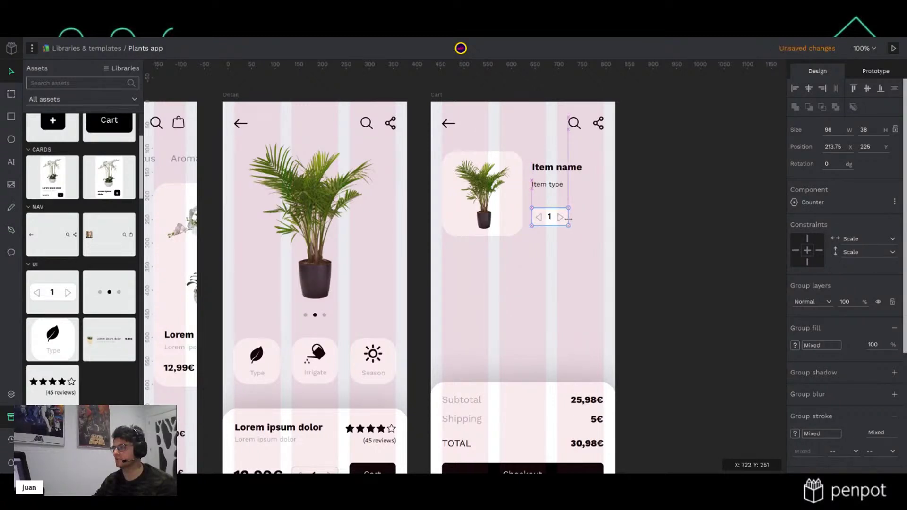
pyautogui.click(577, 224)
pyautogui.click(565, 219)
pyautogui.click(725, 241)
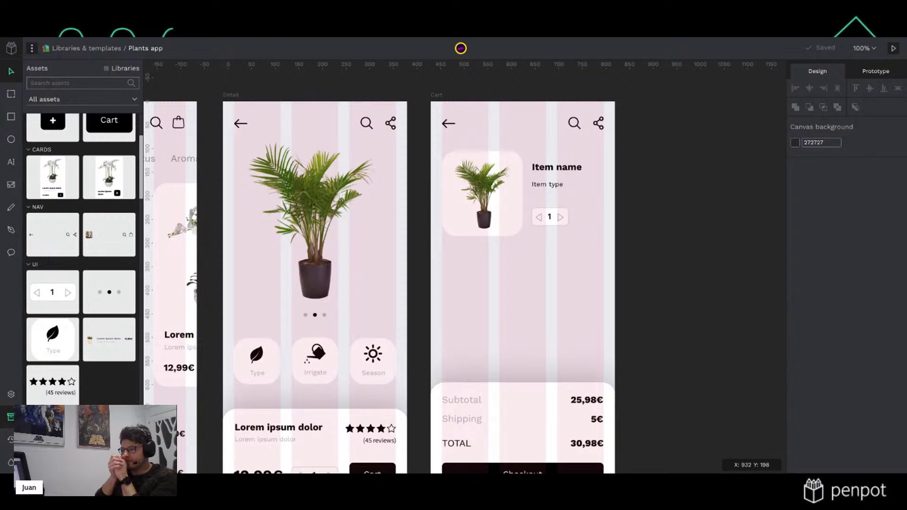
# Duplicate the Item name text below the counter and retype it as 12,99€
pyautogui.click(590, 404)
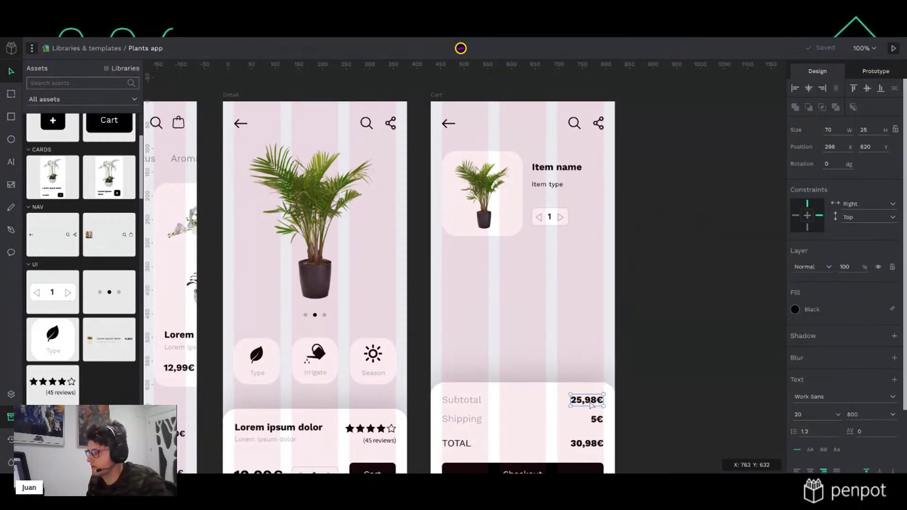
pyautogui.click(577, 170)
pyautogui.moveTo(577, 171); pyautogui.dragTo(592, 237)
pyautogui.doubleClick(592, 237)
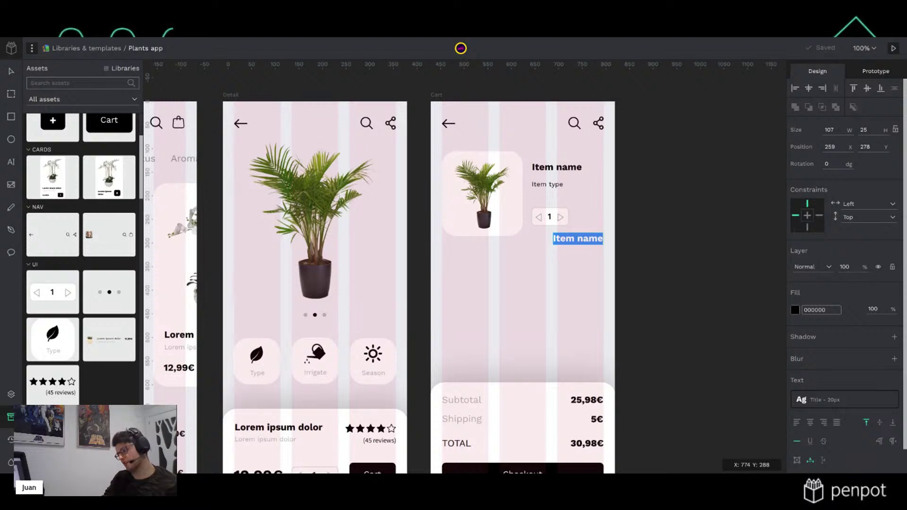
pyautogui.write('12,99€')
pyautogui.press('Escape')
# Move the 12,99€ price beside the counter and check the narrowed counter
pyautogui.moveTo(574, 242); pyautogui.dragTo(562, 216)
pyautogui.click(569, 220)
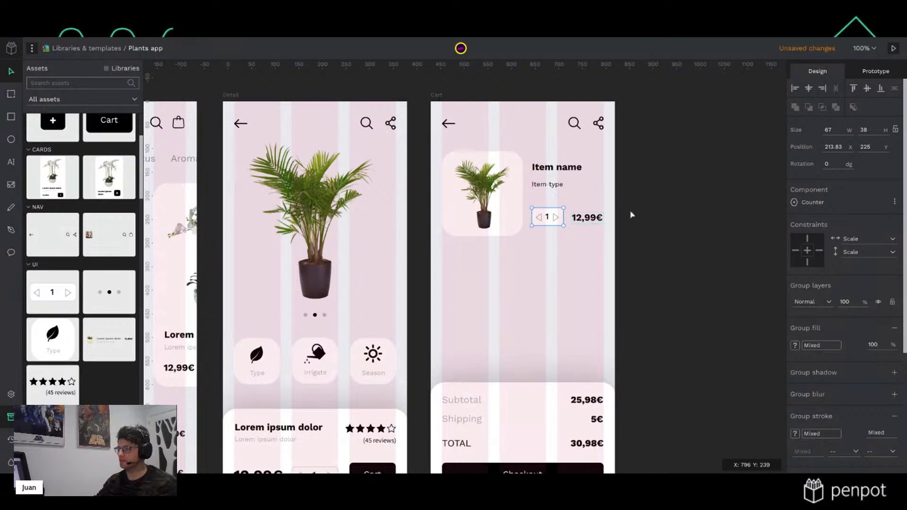
pyautogui.click(703, 203)
pyautogui.click(595, 222)
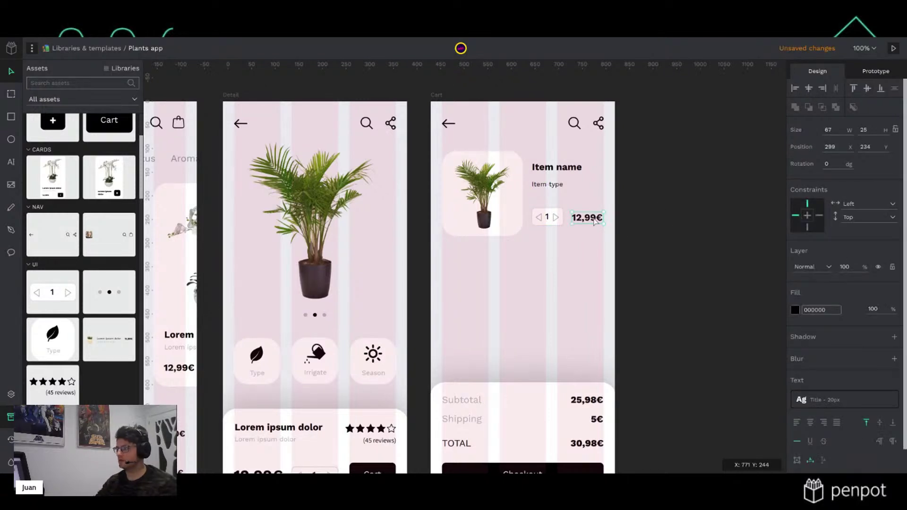
pyautogui.click(639, 206)
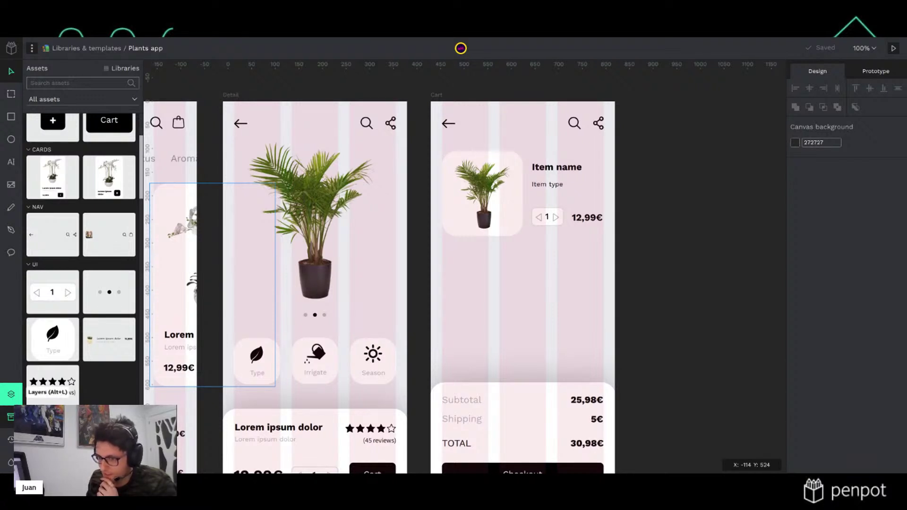
# Browse the library icons, searching 'arrow', 'dele', 'pl', 'add' and 'cro' for a close icon
pyautogui.scroll(3, 86, 283)
pyautogui.scroll(-10, 86, 344)
pyautogui.scroll(-4, 86, 343)
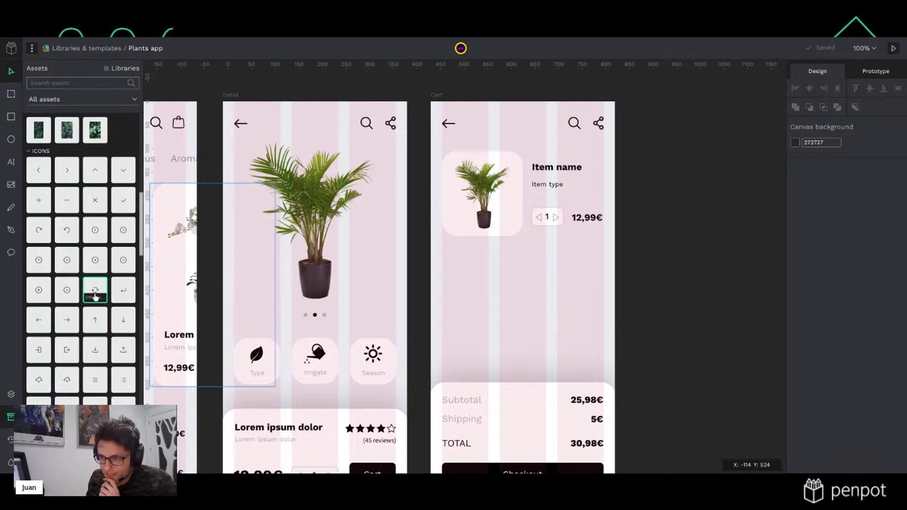
pyautogui.scroll(12, 96, 293)
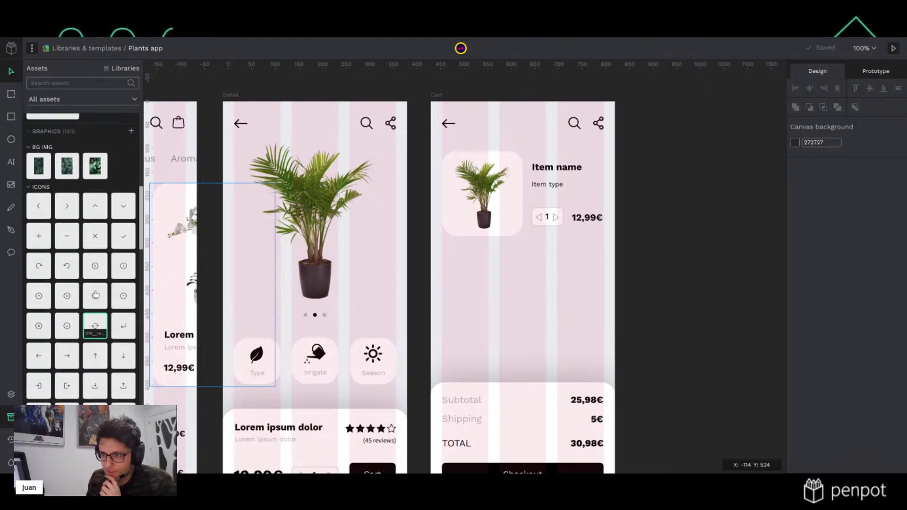
pyautogui.click(89, 84)
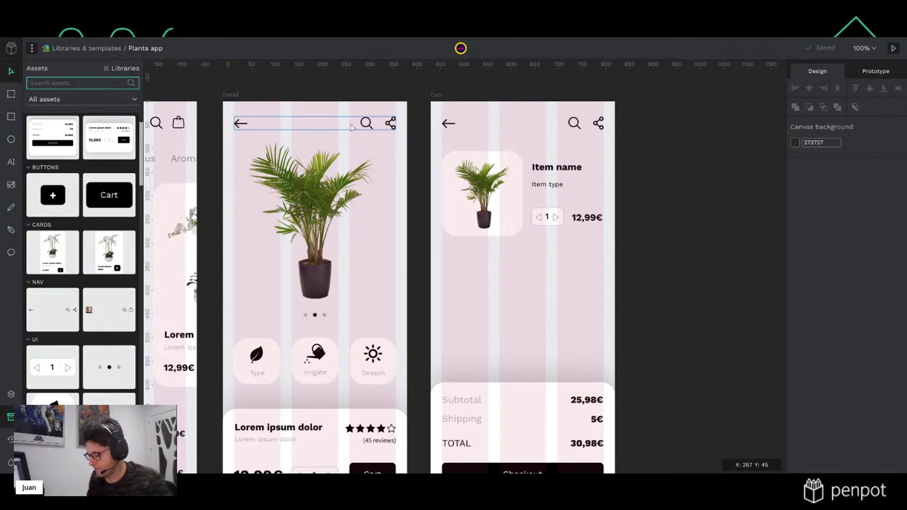
pyautogui.write('arrow')
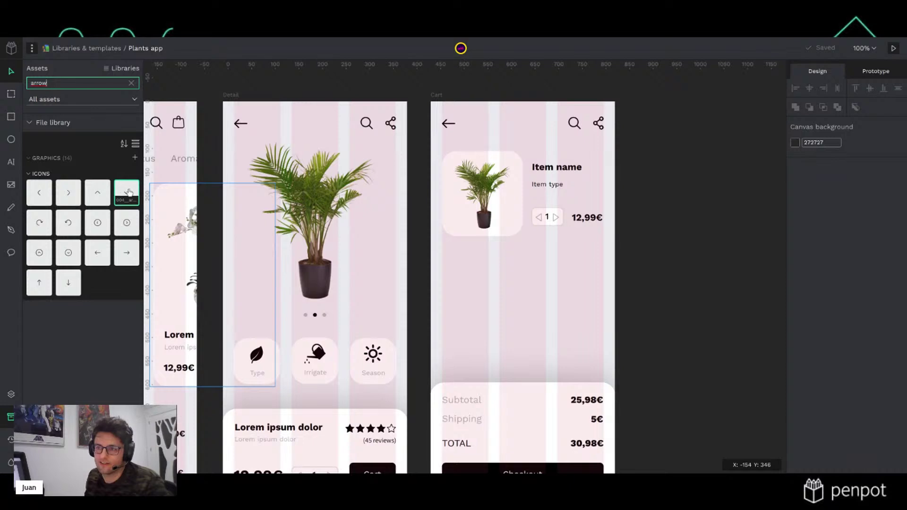
pyautogui.doubleClick(58, 83)
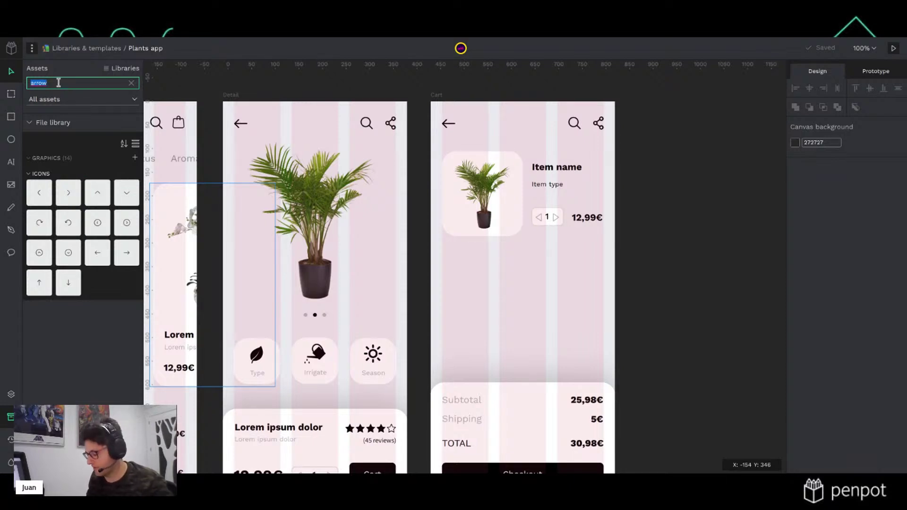
pyautogui.write('dele')
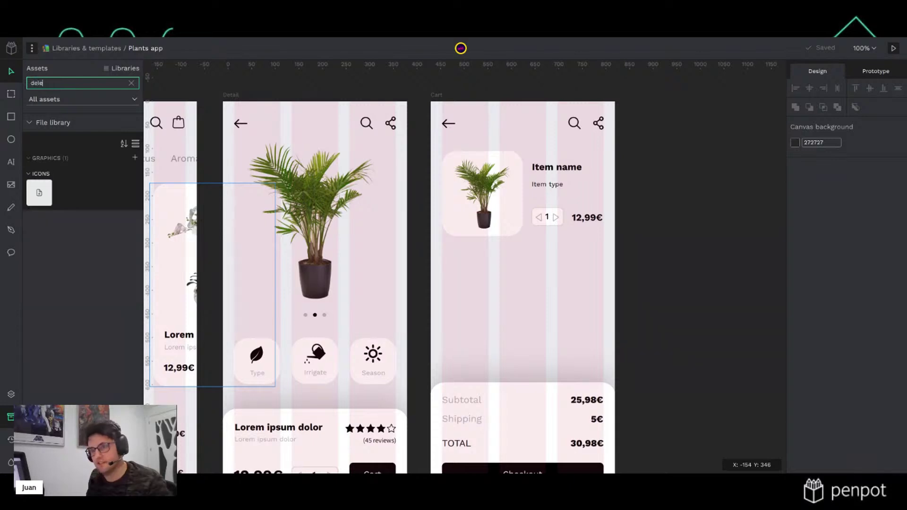
pyautogui.press('BackSpace')
pyautogui.press('BackSpace')
pyautogui.press('BackSpace')
pyautogui.press('BackSpace')
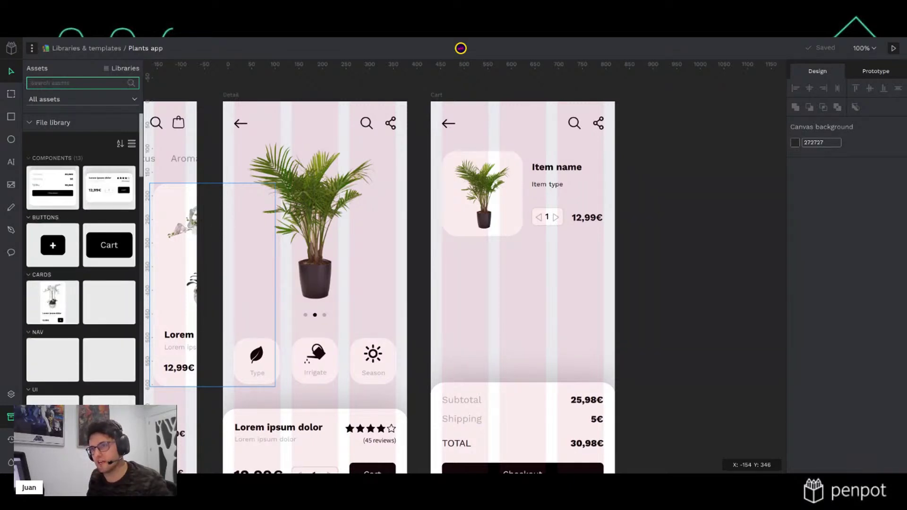
pyautogui.write('plas')
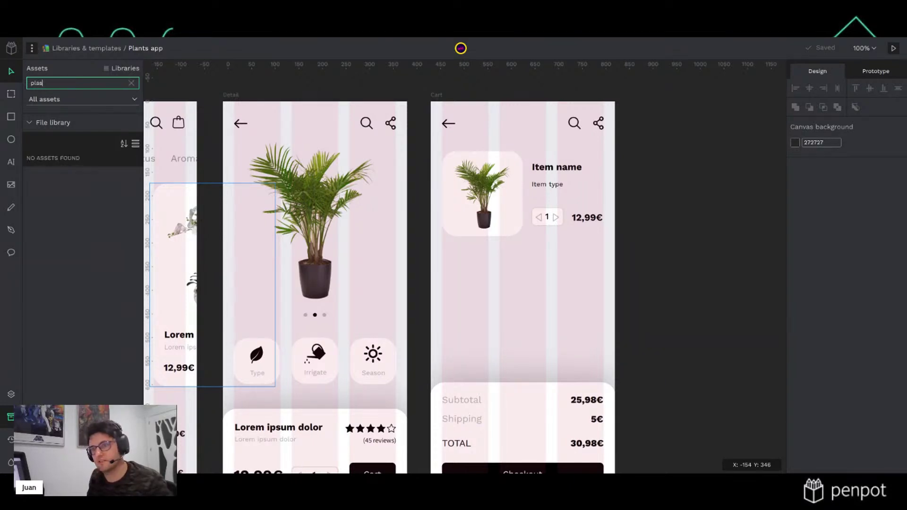
pyautogui.press('BackSpace')
pyautogui.press('BackSpace')
pyautogui.write('add')
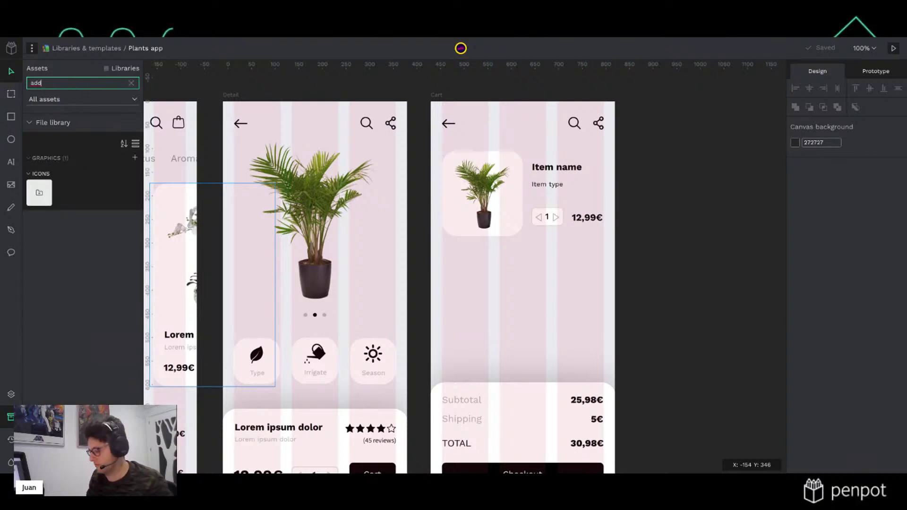
pyautogui.press('BackSpace')
pyautogui.press('BackSpace')
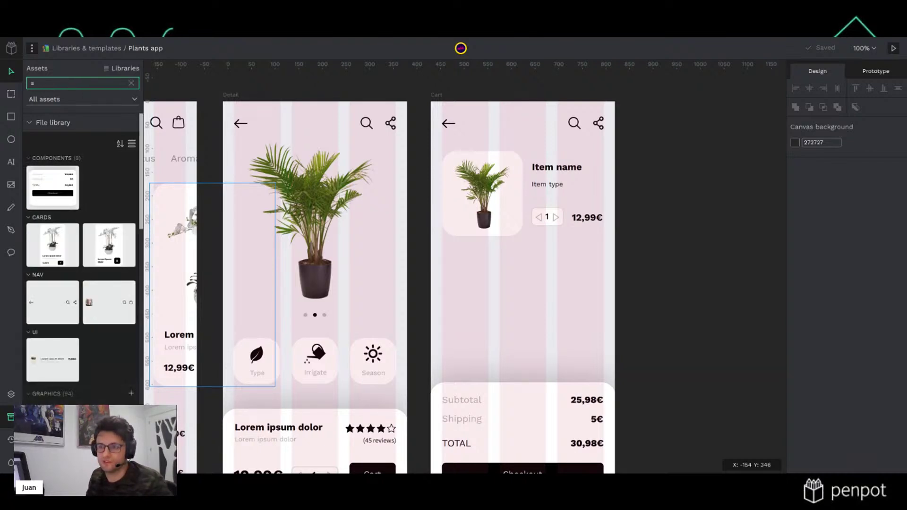
pyautogui.press('BackSpace')
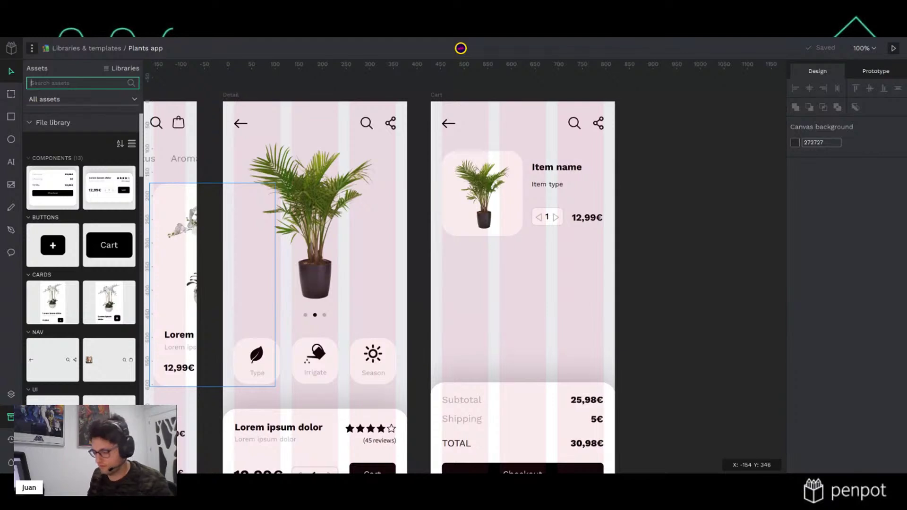
pyautogui.write('cros')
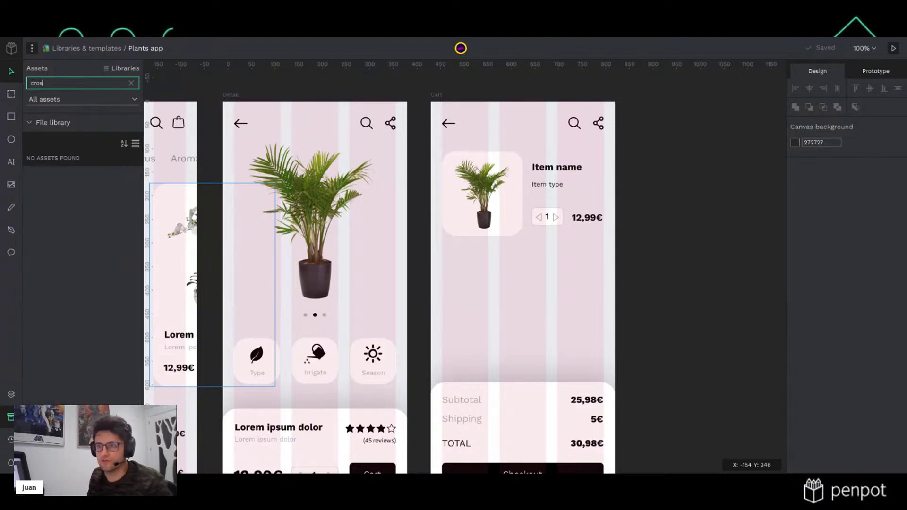
pyautogui.press('BackSpace')
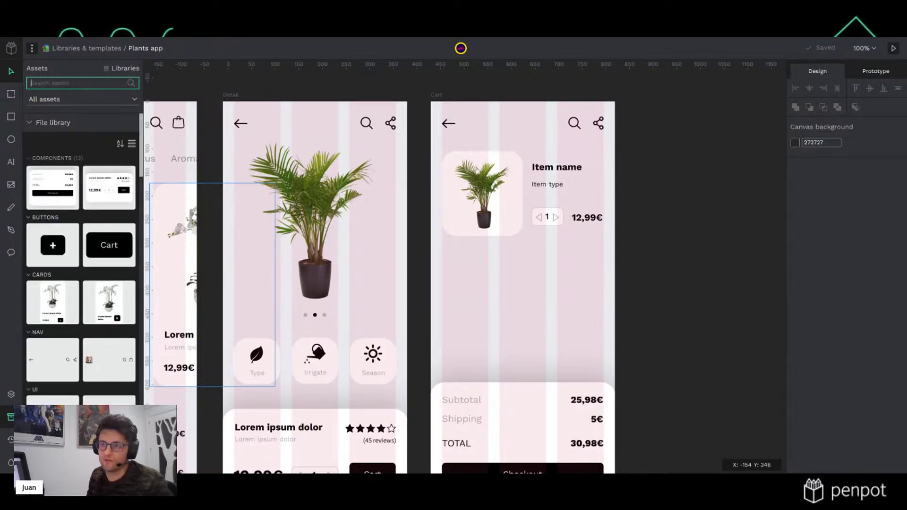
# Scroll the icon list again and try the searches 'dle' and 'cld'
pyautogui.scroll(-10, 70, 311)
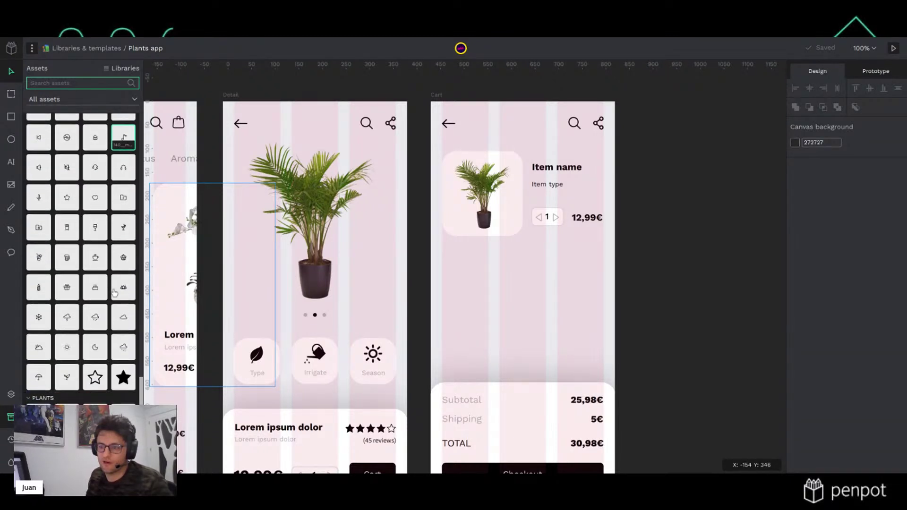
pyautogui.scroll(3, 110, 293)
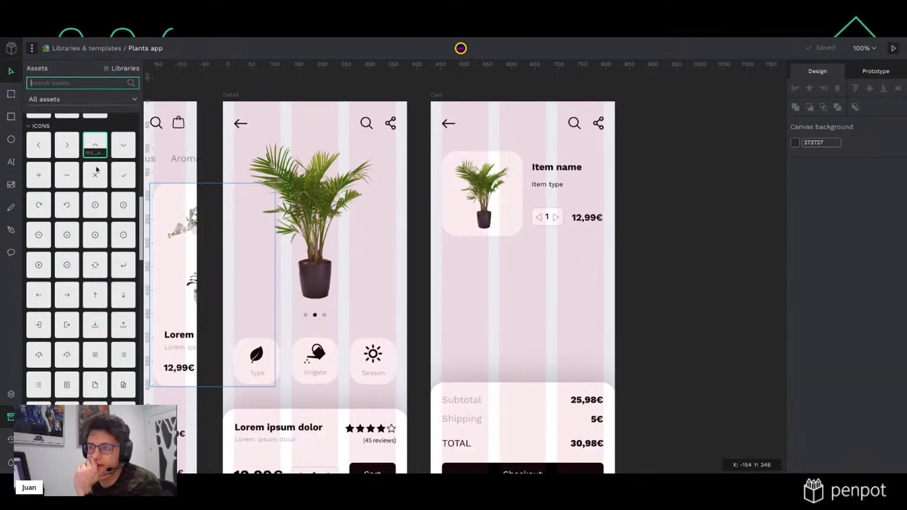
pyautogui.click(72, 83)
pyautogui.write('dle')
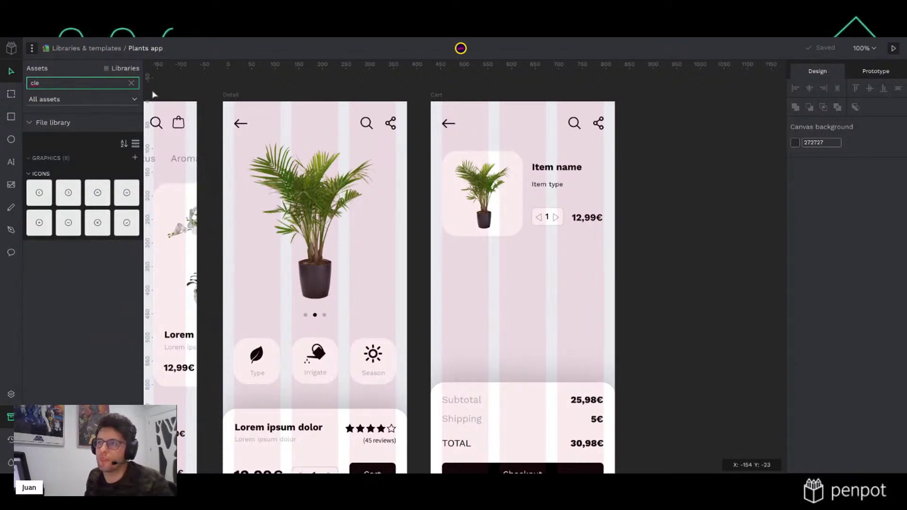
pyautogui.click(131, 83)
pyautogui.scroll(-10, 112, 247)
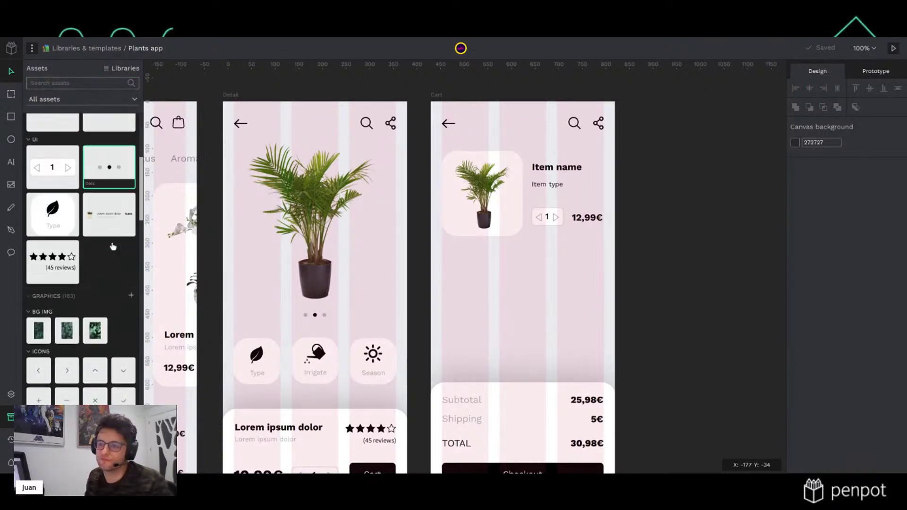
pyautogui.scroll(5, 101, 237)
pyautogui.click(83, 83)
pyautogui.write('cld')
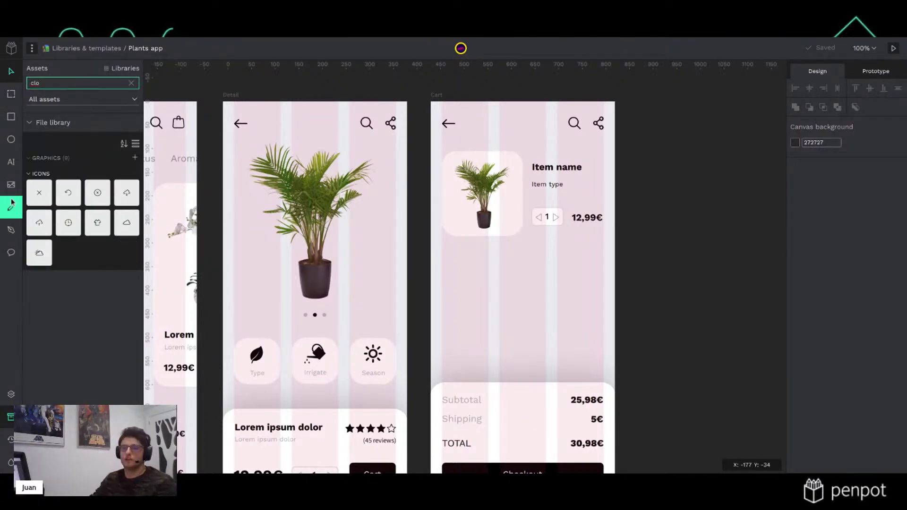
# Search 'clo' and place the 40×40 close icon on the Cart board
pyautogui.press('BackSpace')
pyautogui.write('o')
pyautogui.click(39, 192)
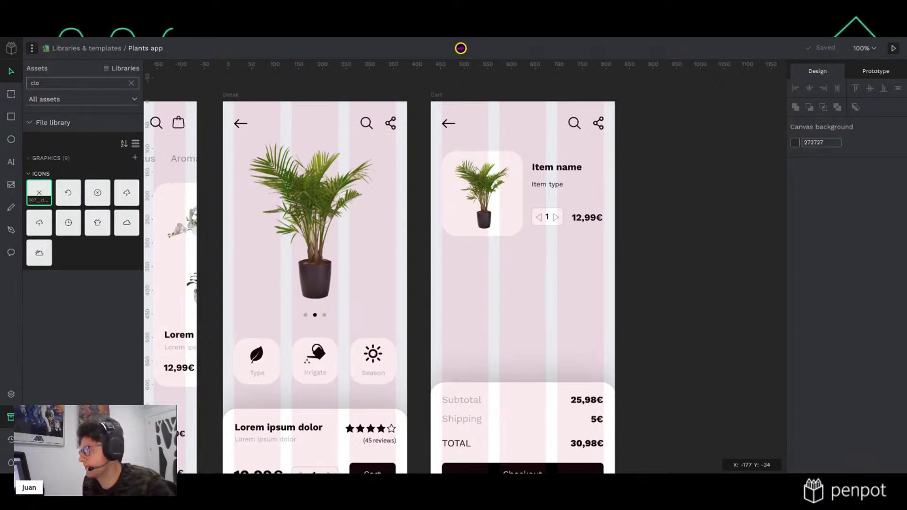
pyautogui.moveTo(40, 192); pyautogui.dragTo(588, 181)
pyautogui.press('Escape')
# Move the close icon just below the 12,99€ price
pyautogui.click(588, 187)
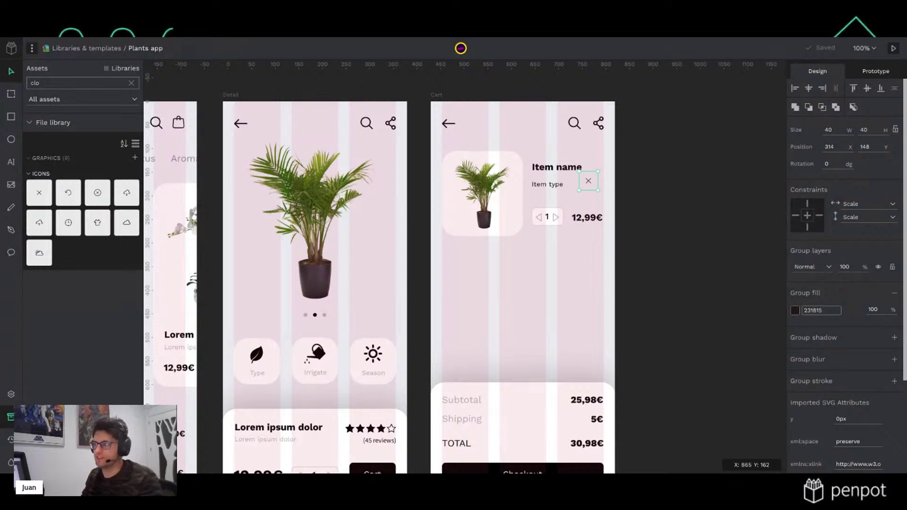
pyautogui.moveTo(588, 182); pyautogui.dragTo(576, 246)
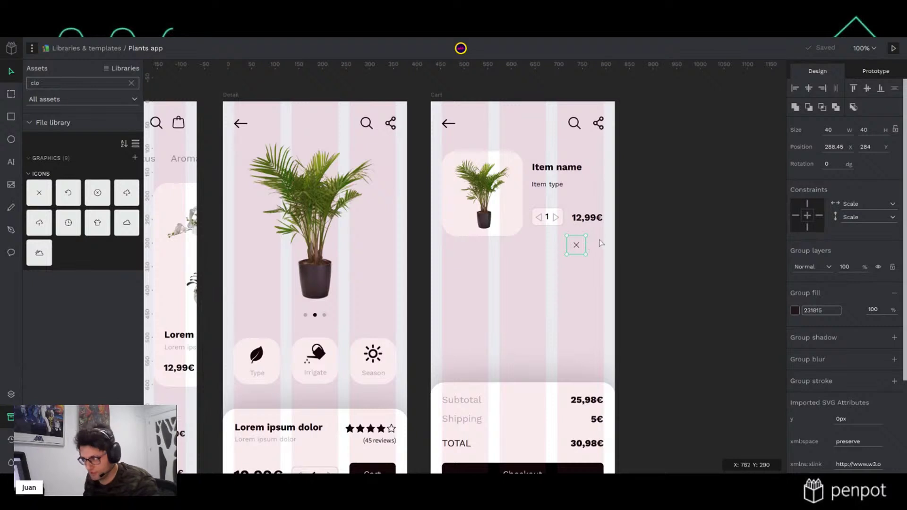
pyautogui.scroll(3, 586, 244)
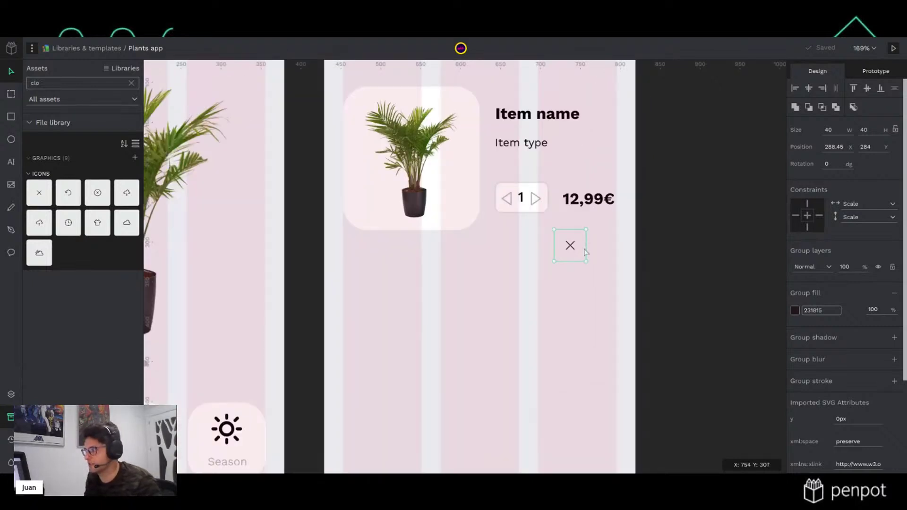
# Ungroup the close icon so only the bare X remains
pyautogui.scroll(-2, 585, 244)
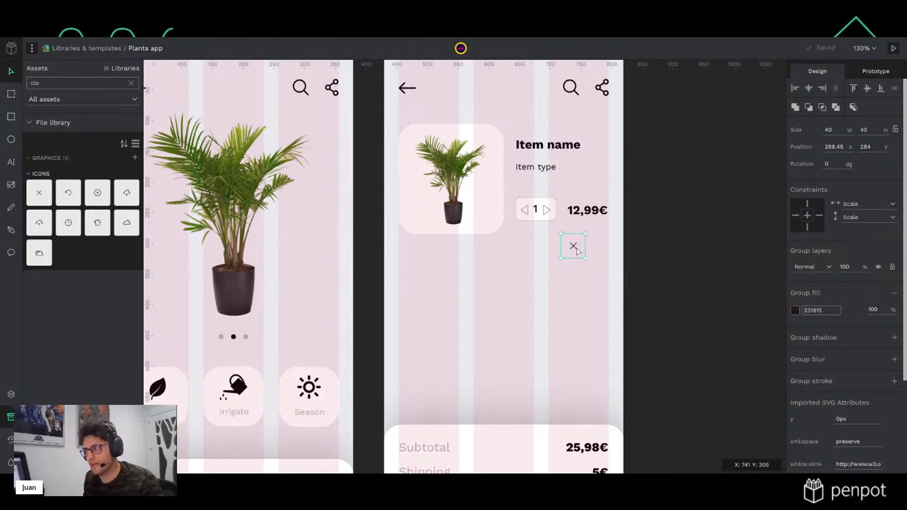
pyautogui.rightClick(575, 249)
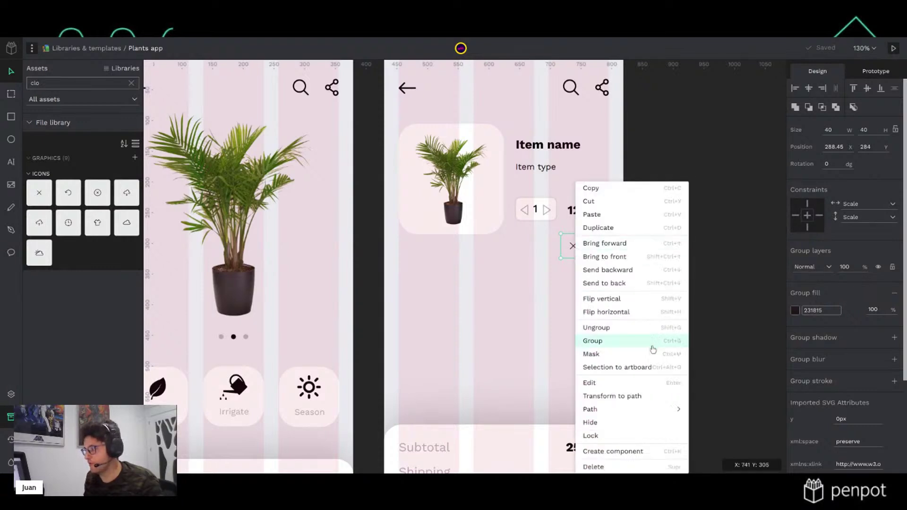
pyautogui.click(650, 329)
pyautogui.click(577, 251)
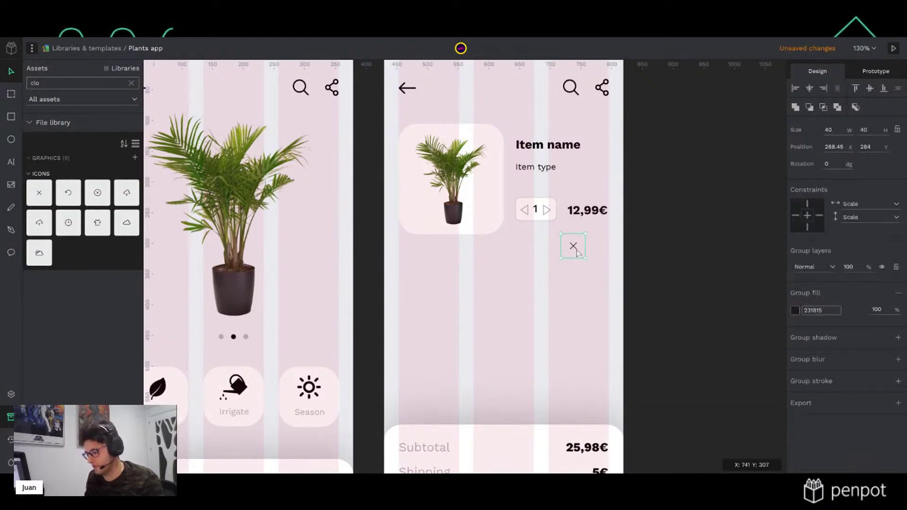
pyautogui.press('Escape')
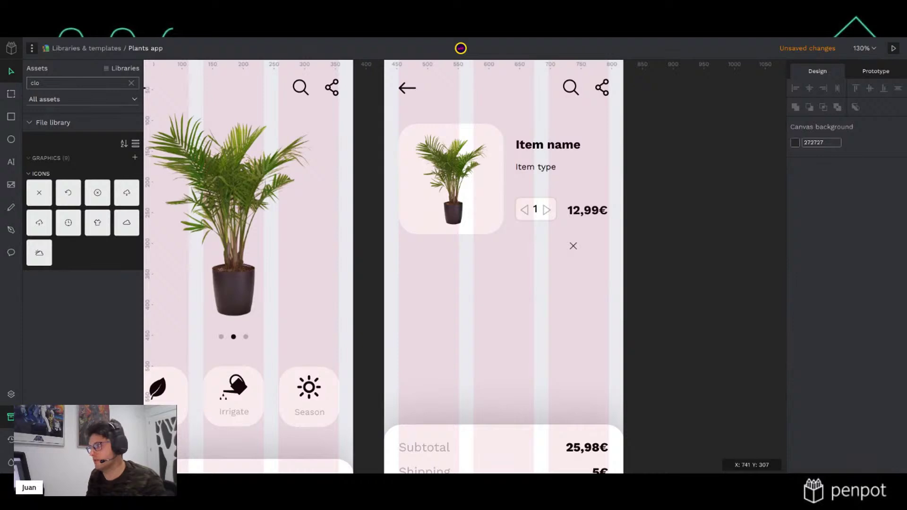
# Move the X icon to the top right of the cart item beside Item name
pyautogui.click(576, 251)
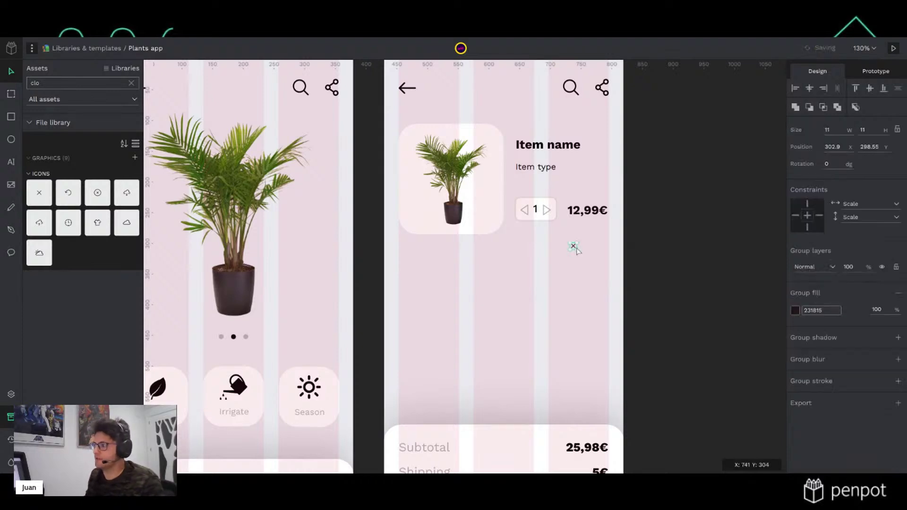
pyautogui.hotkey('shift', 'Up')
pyautogui.hotkey('ctrl', 'z')
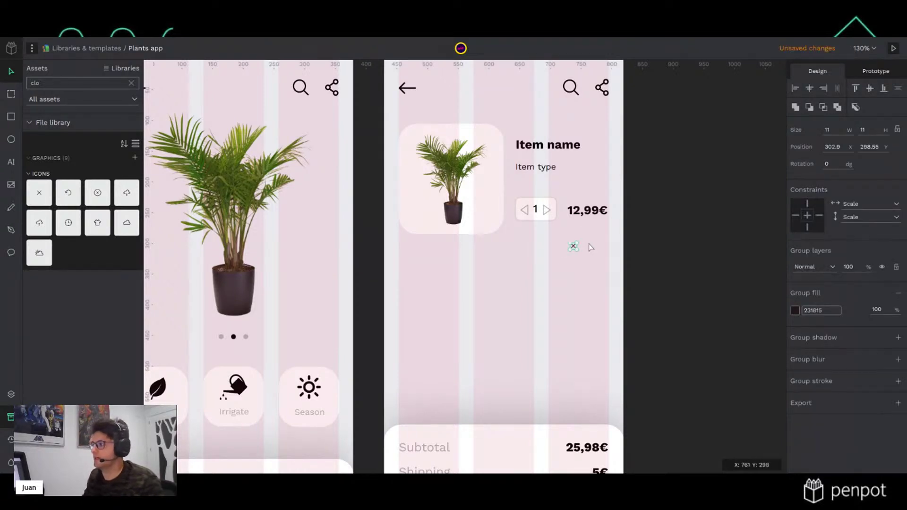
pyautogui.click(685, 245)
pyautogui.moveTo(651, 265); pyautogui.dragTo(605, 147)
pyautogui.click(668, 238)
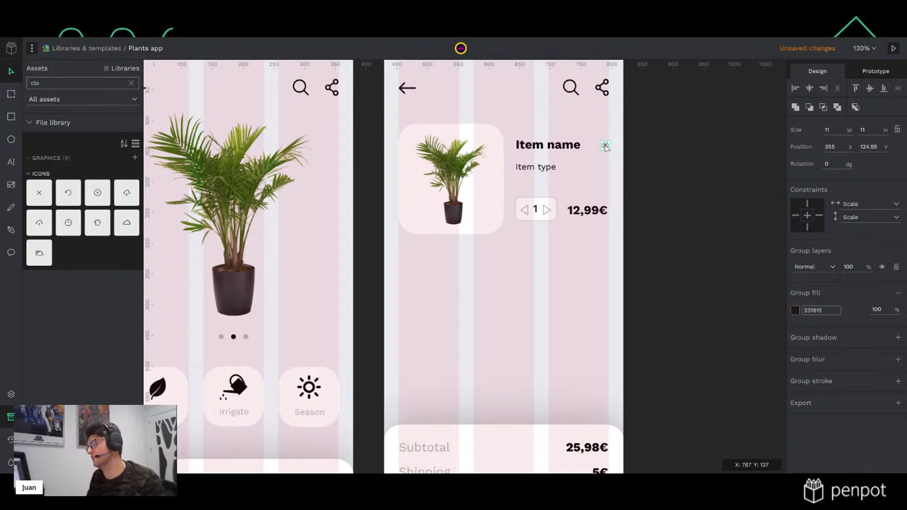
pyautogui.click(725, 196)
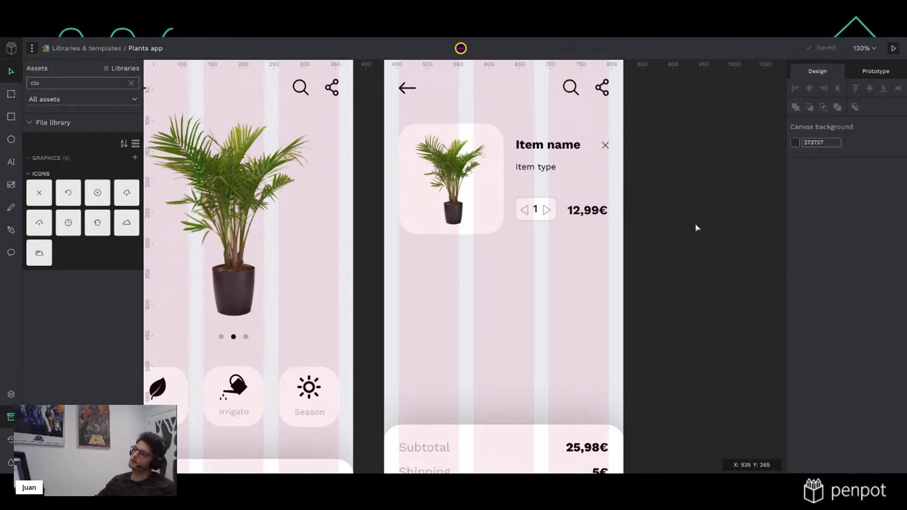
# Ungroup the cart item card
pyautogui.moveTo(697, 235)
pyautogui.mouseDown()
pyautogui.moveTo(613, 229)
pyautogui.moveTo(406, 126)
pyautogui.mouseUp()
pyautogui.click(687, 162)
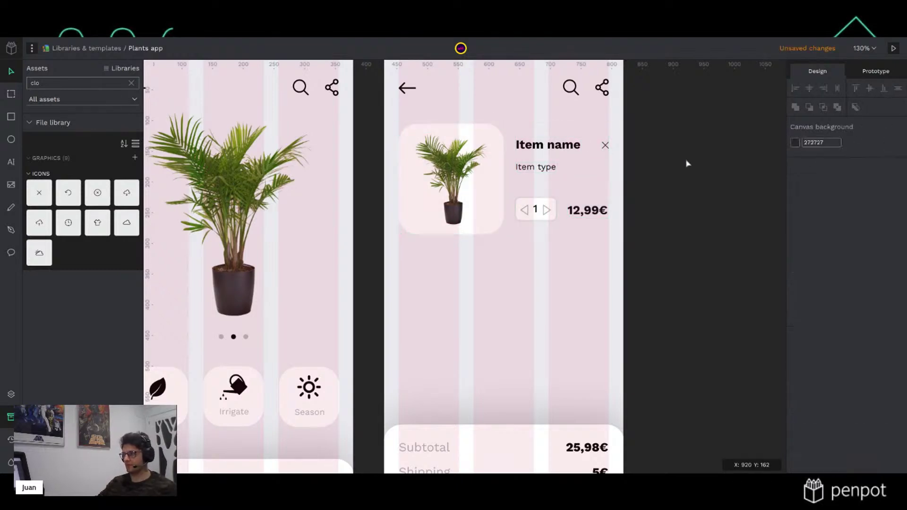
pyautogui.click(570, 216)
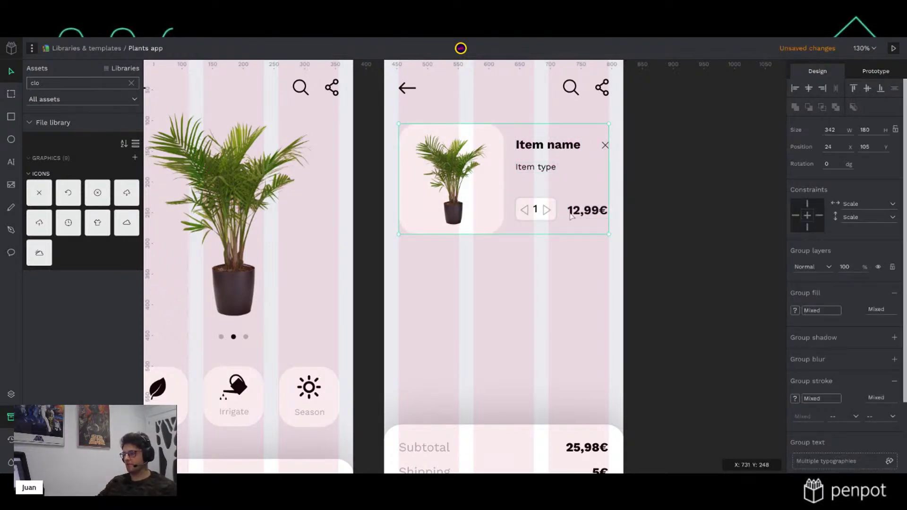
pyautogui.hotkey('shift', 'g')
# Group the name, type, counter, price and X layers, and separately group the thumbnail layers
pyautogui.click(592, 210)
pyautogui.moveTo(690, 241); pyautogui.dragTo(521, 126)
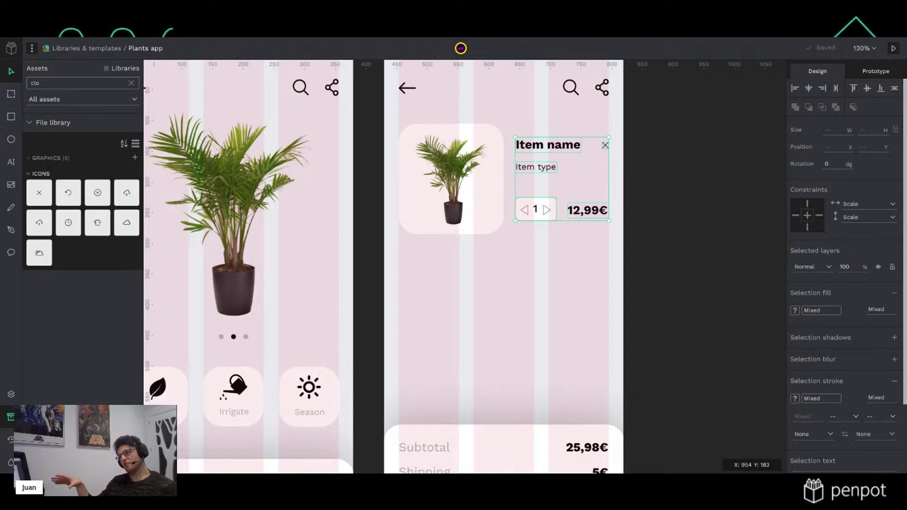
pyautogui.hotkey('ctrl', 'g')
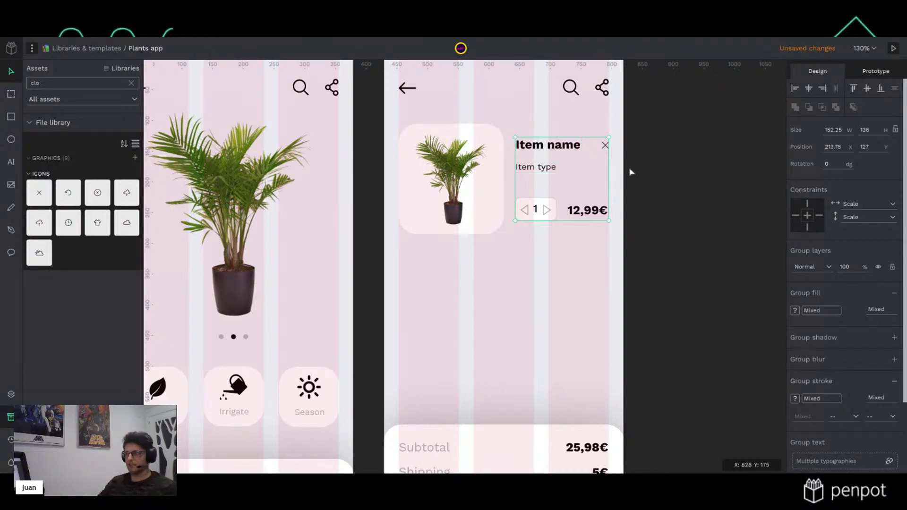
pyautogui.click(633, 173)
pyautogui.click(489, 191)
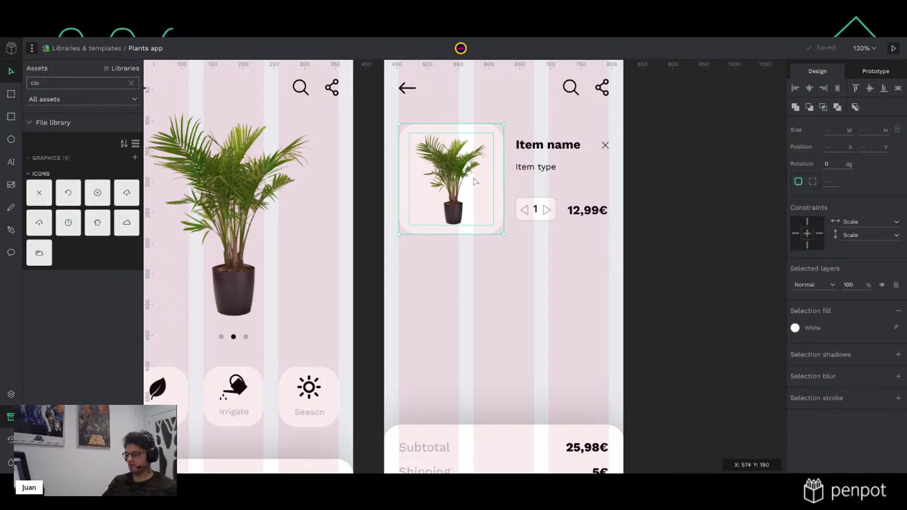
pyautogui.hotkey('ctrl', 'g')
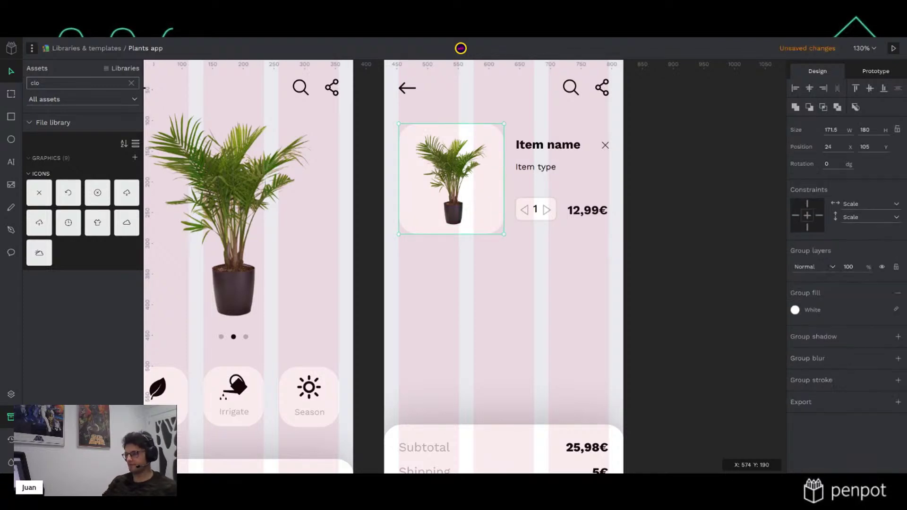
pyautogui.click(719, 186)
# Constrain the 12,99€ price to Right and the Counter to Left & Right and Bottom
pyautogui.click(585, 212)
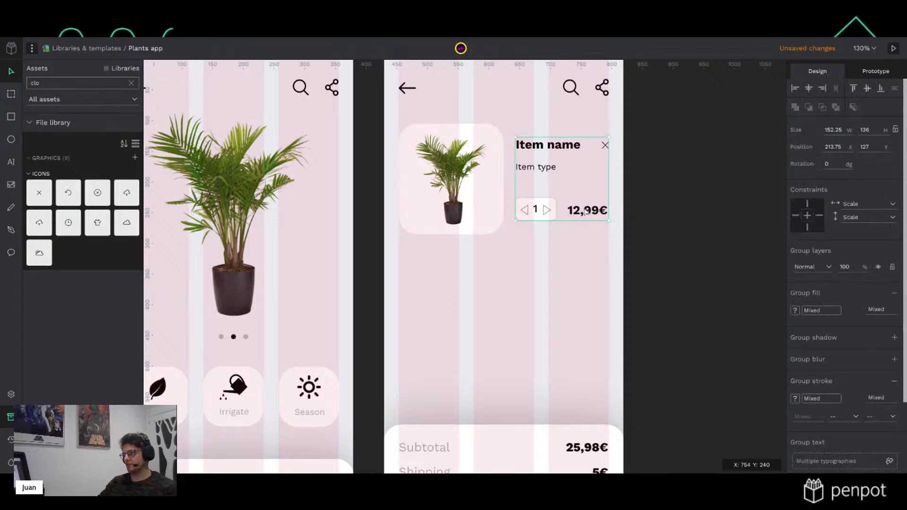
pyautogui.doubleClick(584, 212)
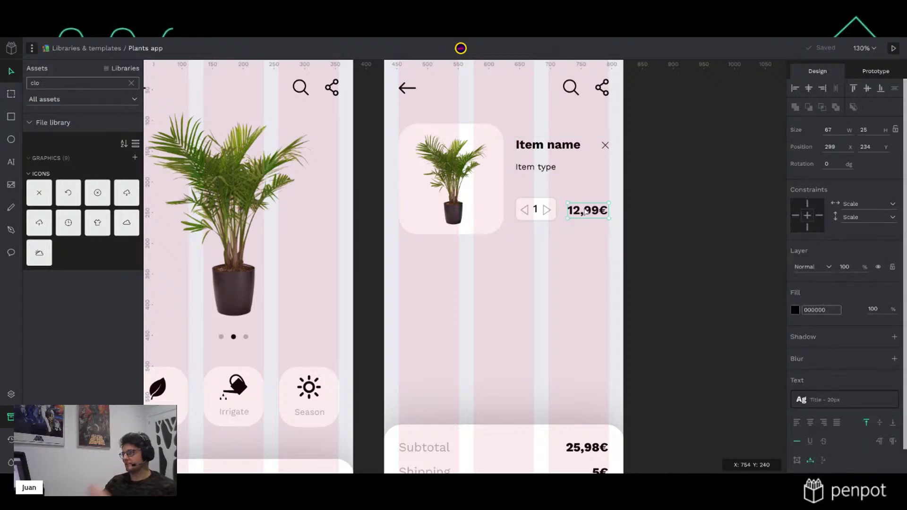
pyautogui.click(818, 216)
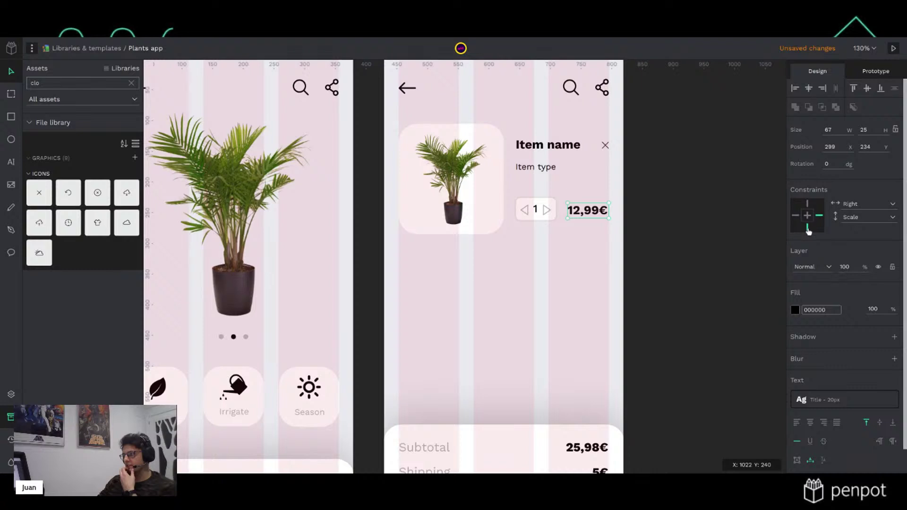
pyautogui.click(537, 216)
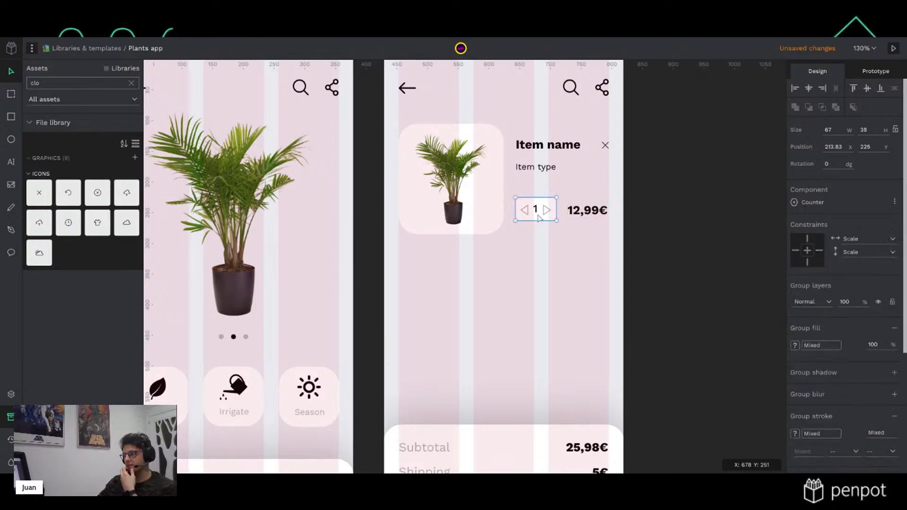
pyautogui.click(807, 261)
pyautogui.click(819, 250)
pyautogui.click(795, 250)
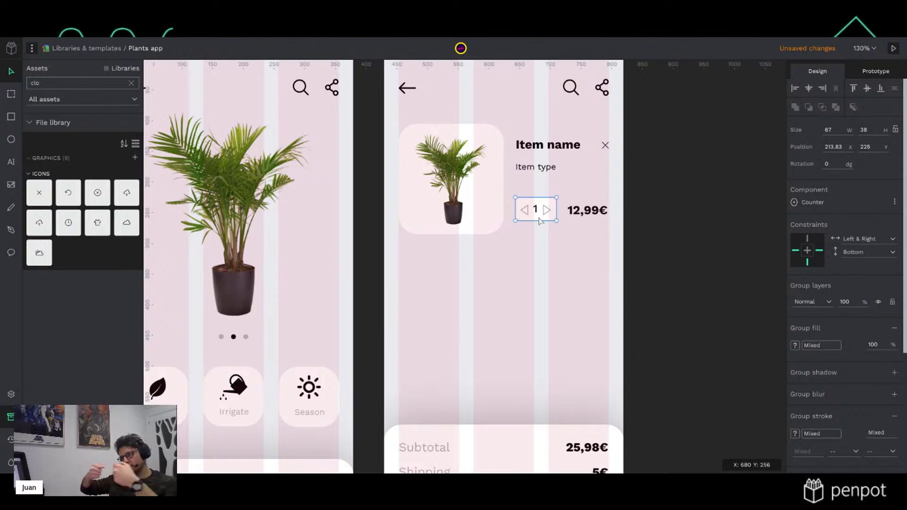
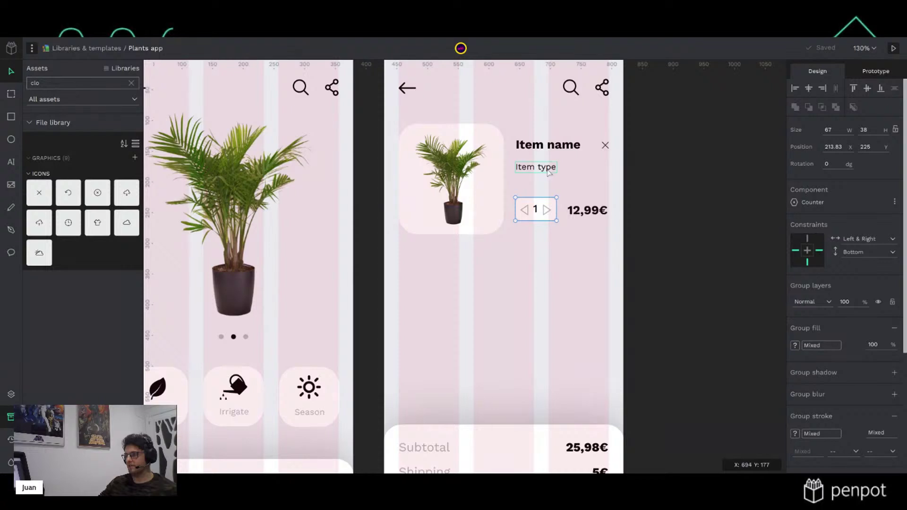
# Widen the Item type text, then constrain Item name and Item type to Left & Right and Top
pyautogui.click(548, 172)
pyautogui.click(580, 148)
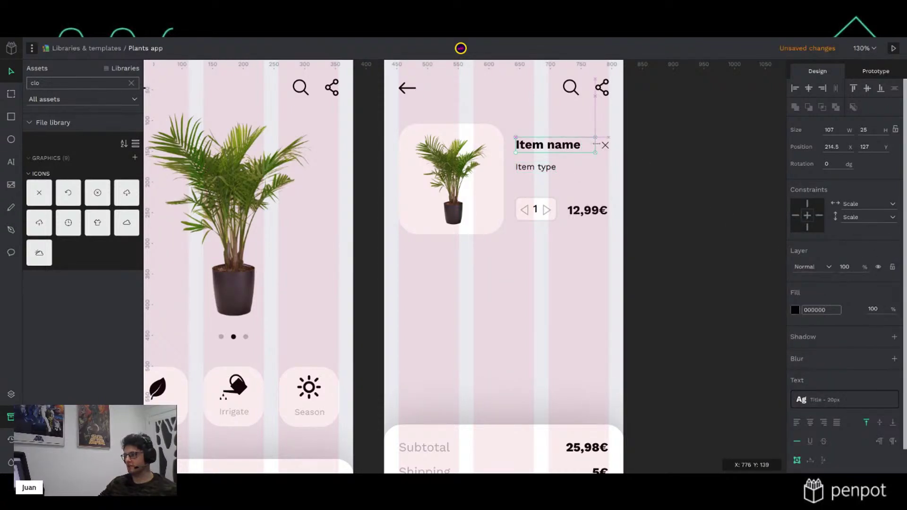
pyautogui.click(552, 169)
pyautogui.moveTo(558, 167); pyautogui.dragTo(594, 165)
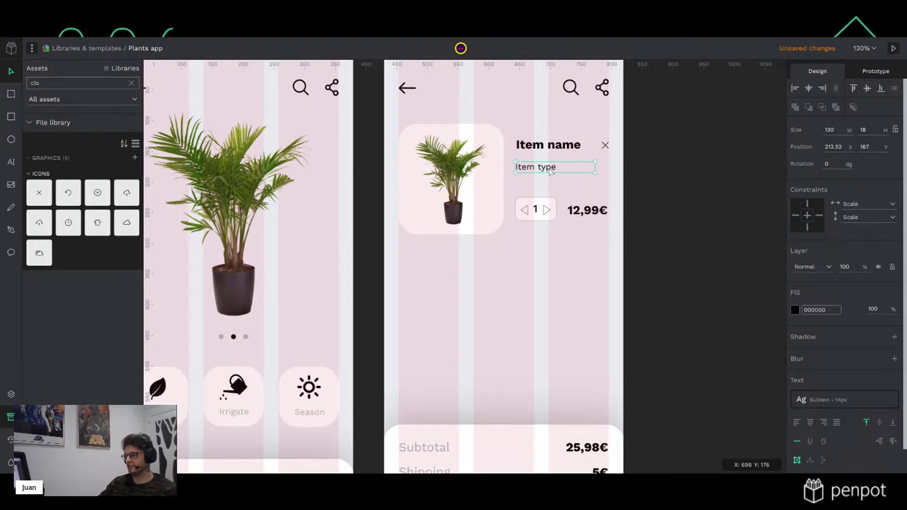
pyautogui.keyDown('shift'); pyautogui.click(564, 150); pyautogui.keyUp('shift')
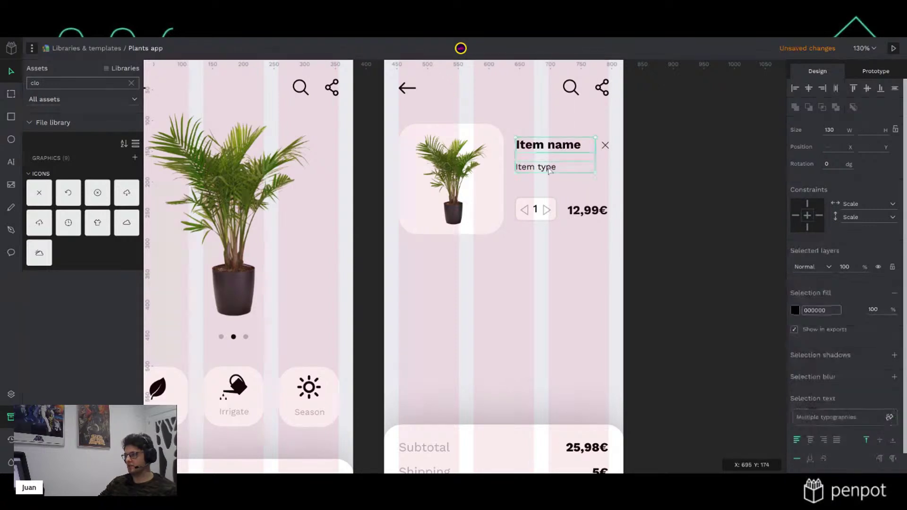
pyautogui.click(819, 215)
pyautogui.click(795, 215)
pyautogui.click(807, 203)
# Constrain the close icon to Right and Top, and adjust the item details group's width
pyautogui.click(605, 145)
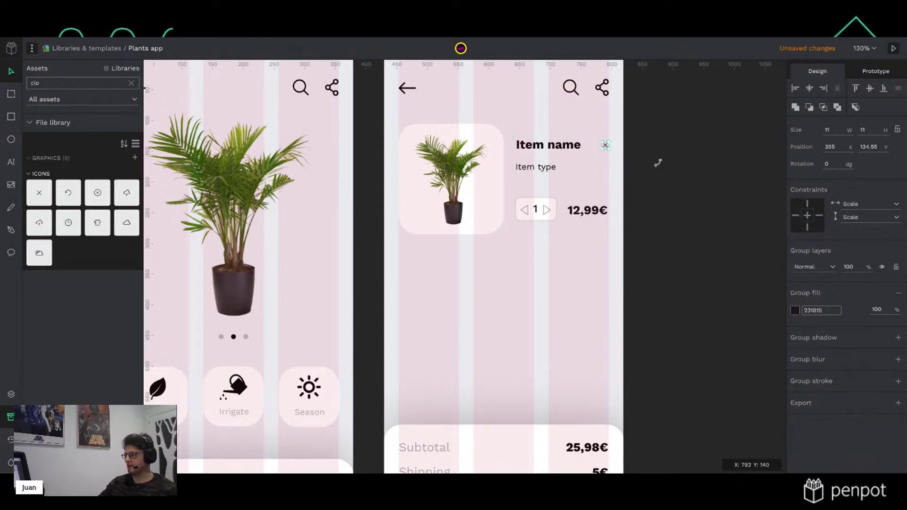
pyautogui.click(822, 217)
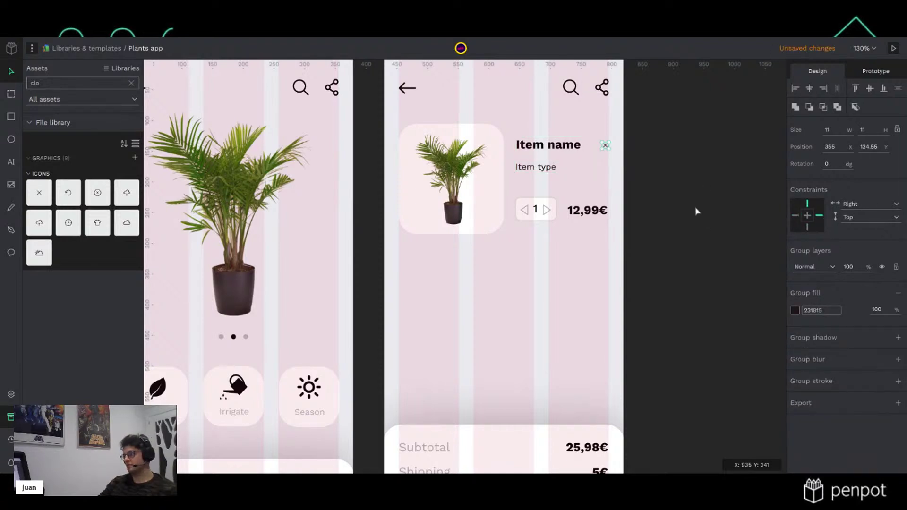
pyautogui.click(698, 217)
pyautogui.click(575, 148)
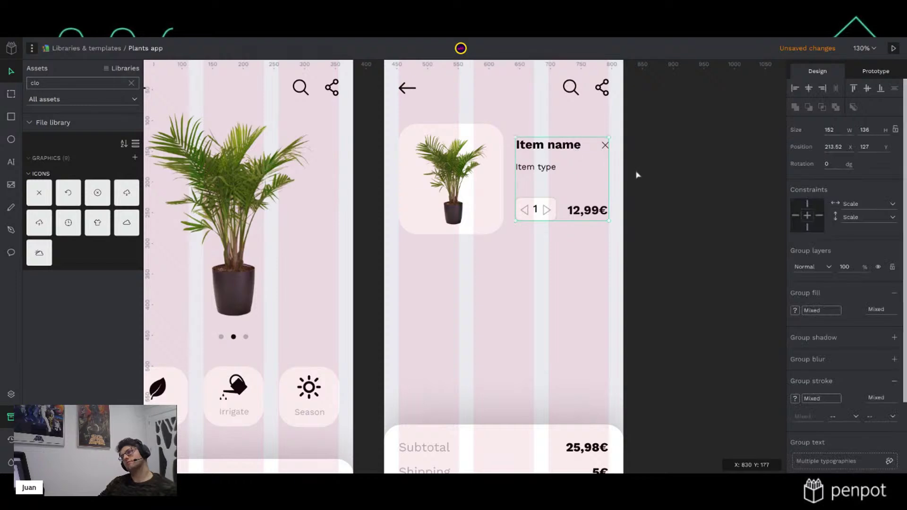
pyautogui.moveTo(609, 176)
pyautogui.mouseDown()
pyautogui.moveTo(601, 175)
pyautogui.moveTo(611, 176)
pyautogui.mouseUp()
pyautogui.click(688, 178)
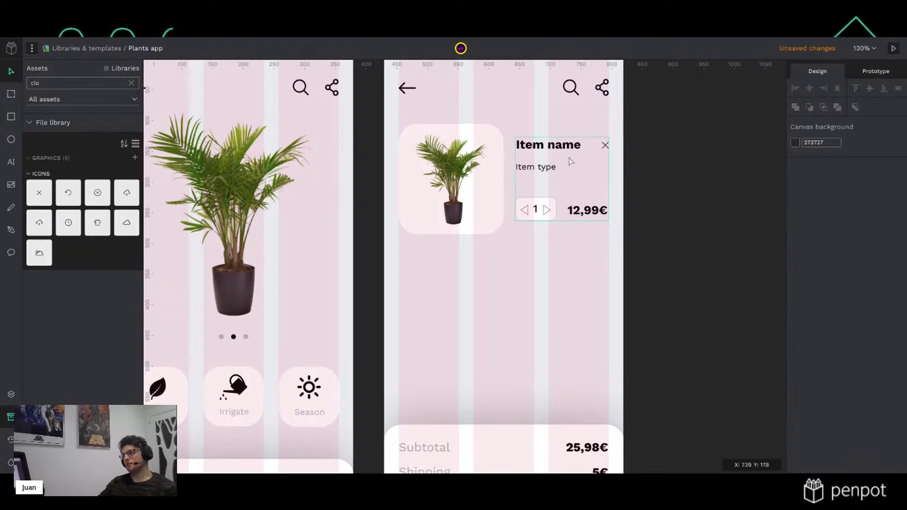
# Constrain the plant image card to Left and Top, then group it with the item details
pyautogui.click(469, 182)
pyautogui.click(807, 204)
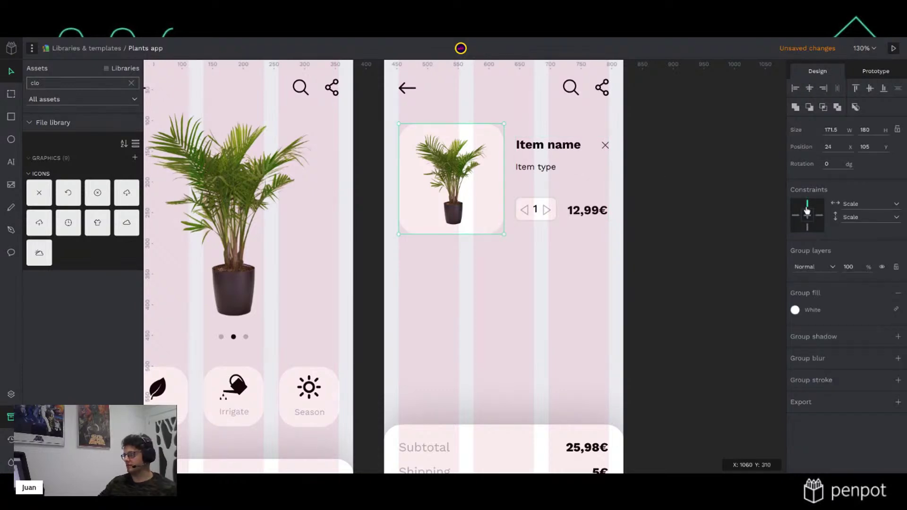
pyautogui.click(795, 215)
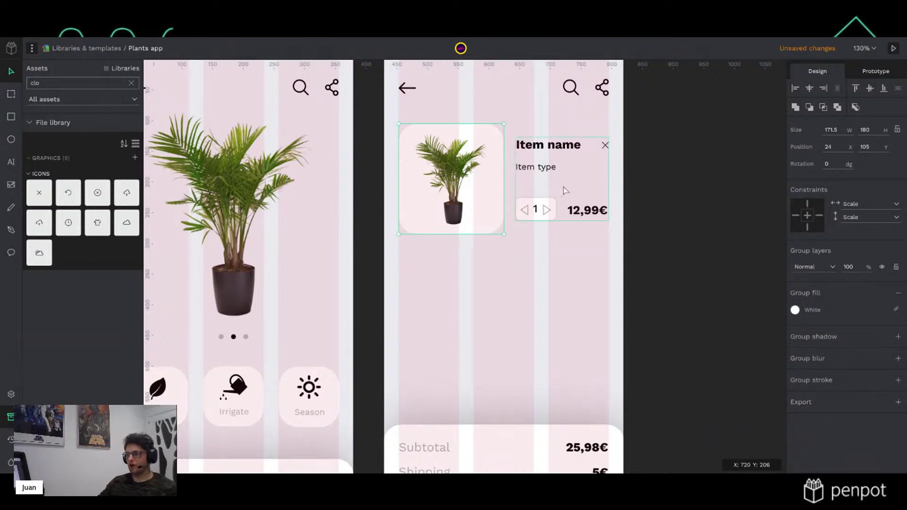
pyautogui.moveTo(690, 225); pyautogui.dragTo(451, 167)
pyautogui.hotkey('ctrl', 'g')
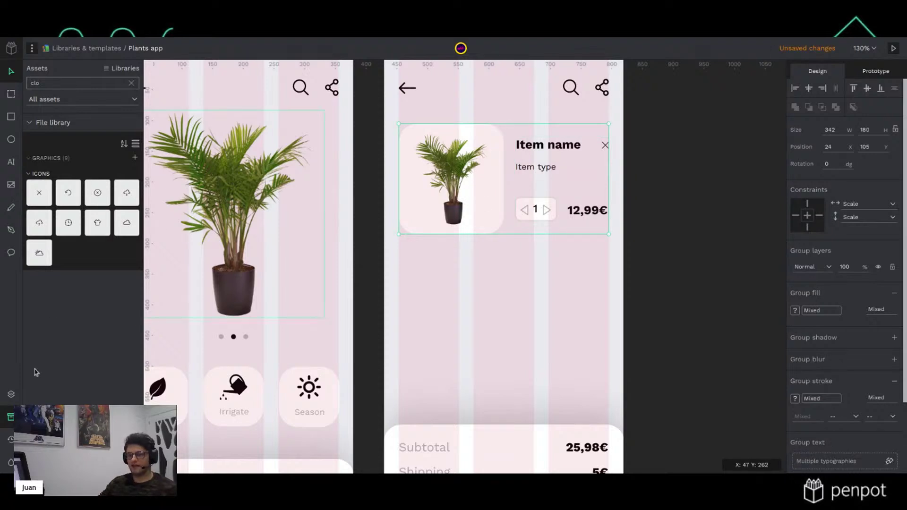
# Rename the new card group to cart-item in the Layers panel
pyautogui.click(14, 394)
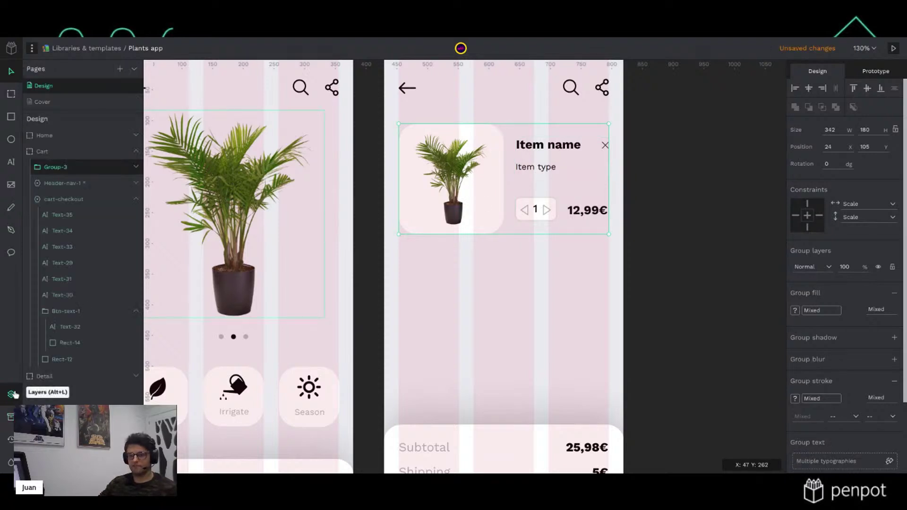
pyautogui.doubleClick(52, 168)
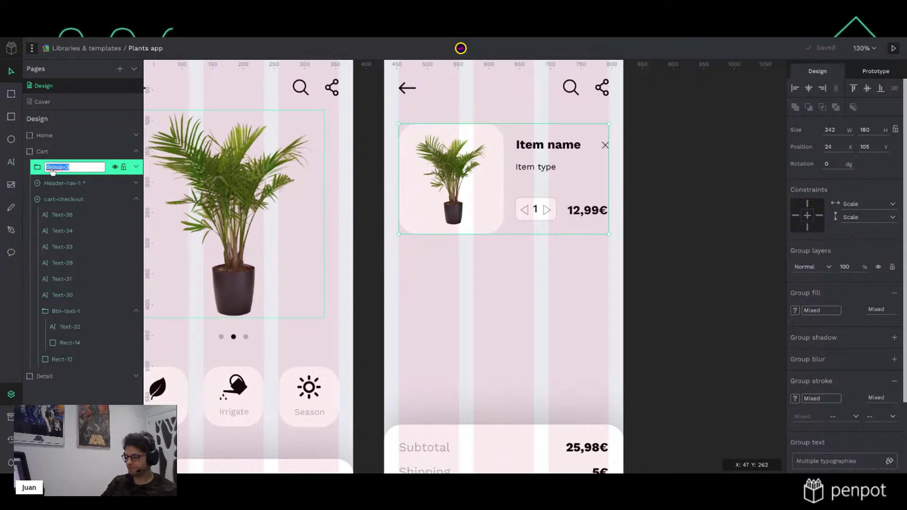
pyautogui.write('cart-item')
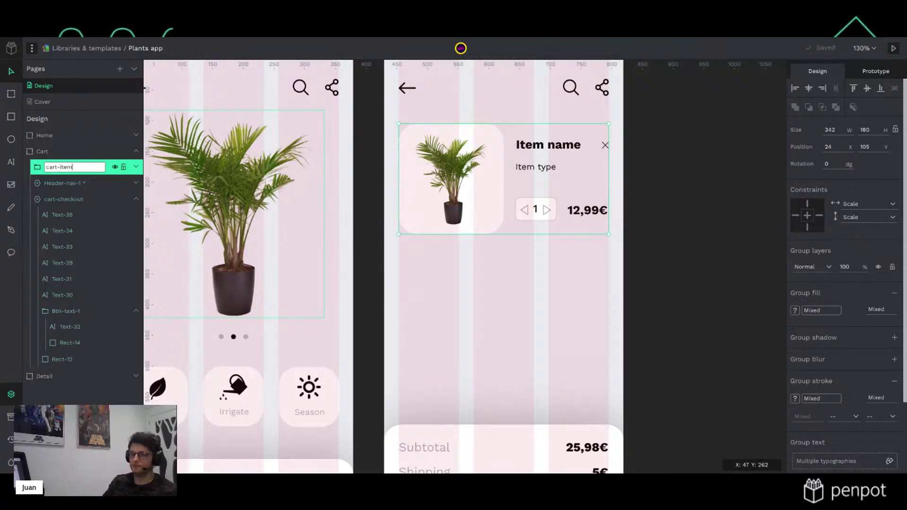
pyautogui.press('Return')
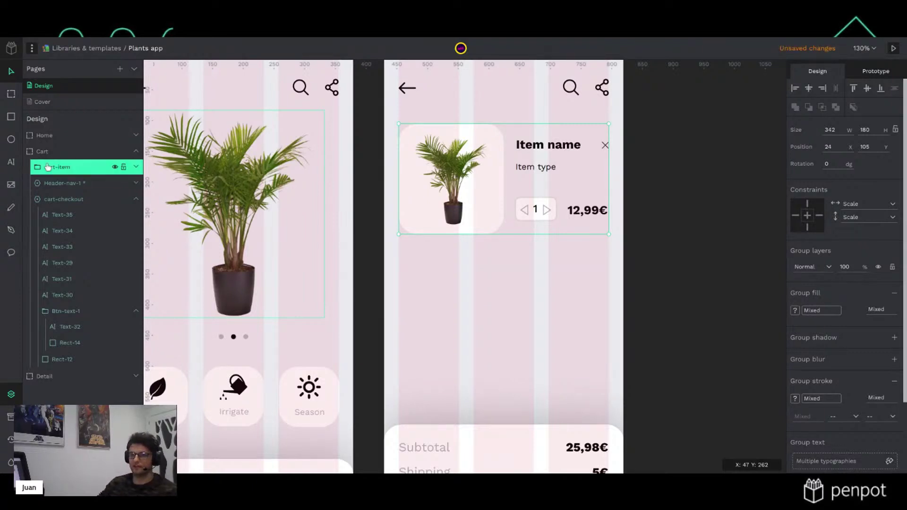
# Rename the item details group Group-1 to item-info
pyautogui.click(136, 168)
pyautogui.click(58, 186)
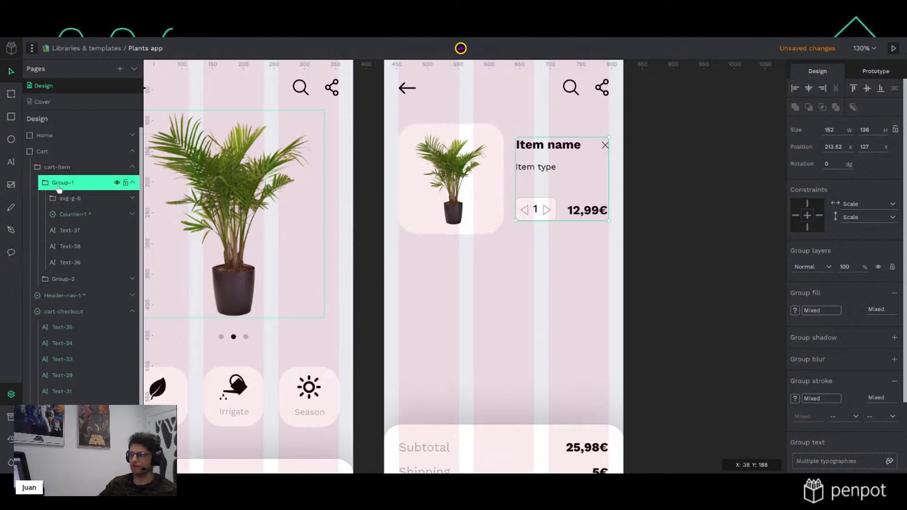
pyautogui.doubleClick(65, 188)
pyautogui.write('cart-in')
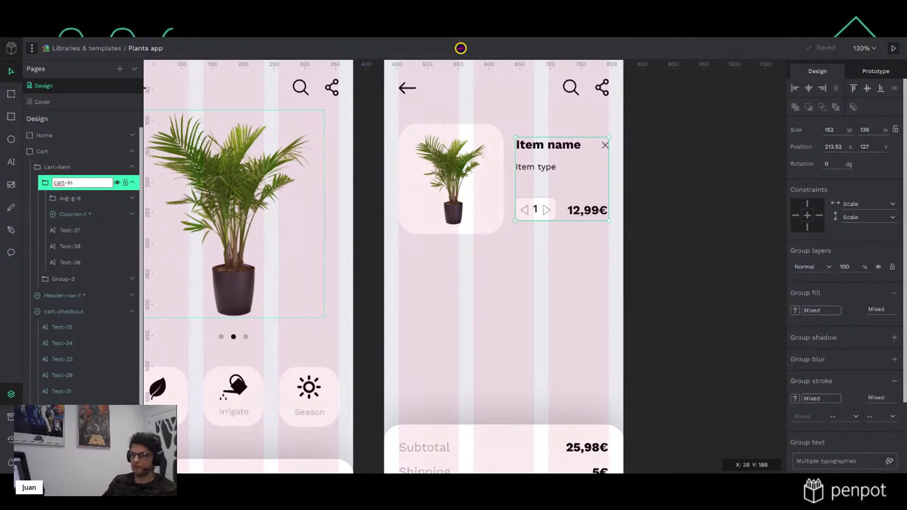
pyautogui.hotkey('ctrl', 'a')
pyautogui.press('BackSpace')
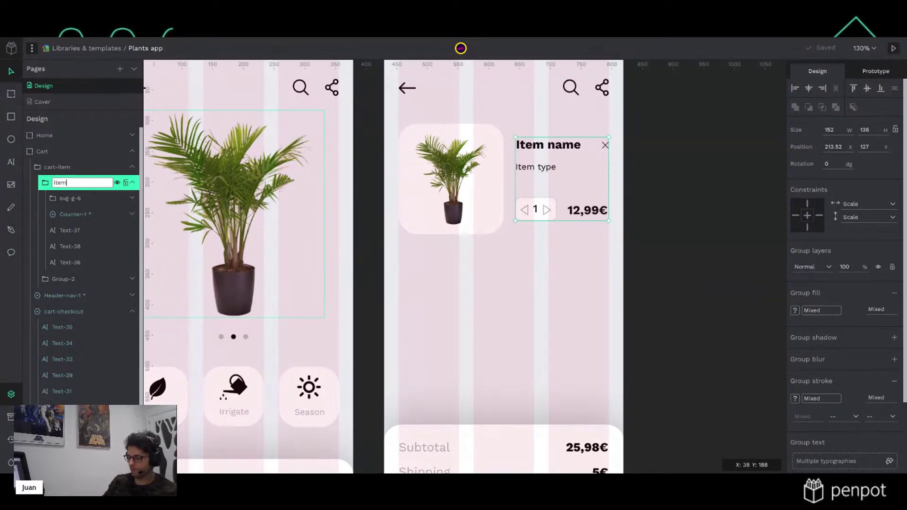
pyautogui.write('item-info')
pyautogui.press('Return')
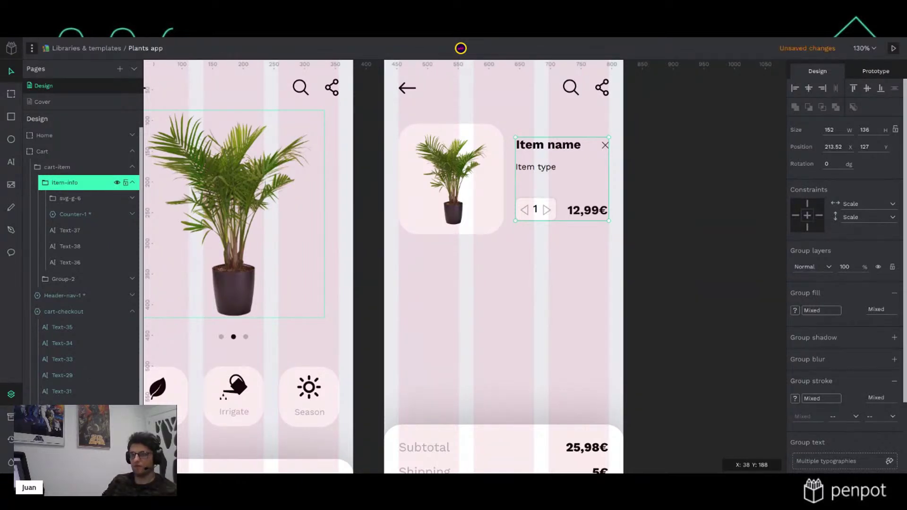
# Rename the image group Group-2 to item-img
pyautogui.click(66, 282)
pyautogui.doubleClick(65, 279)
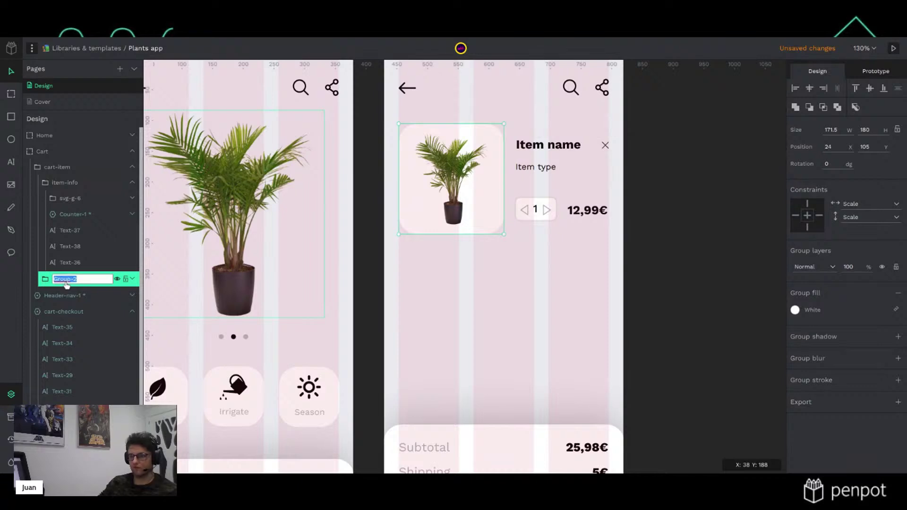
pyautogui.write('item-img')
pyautogui.press('Return')
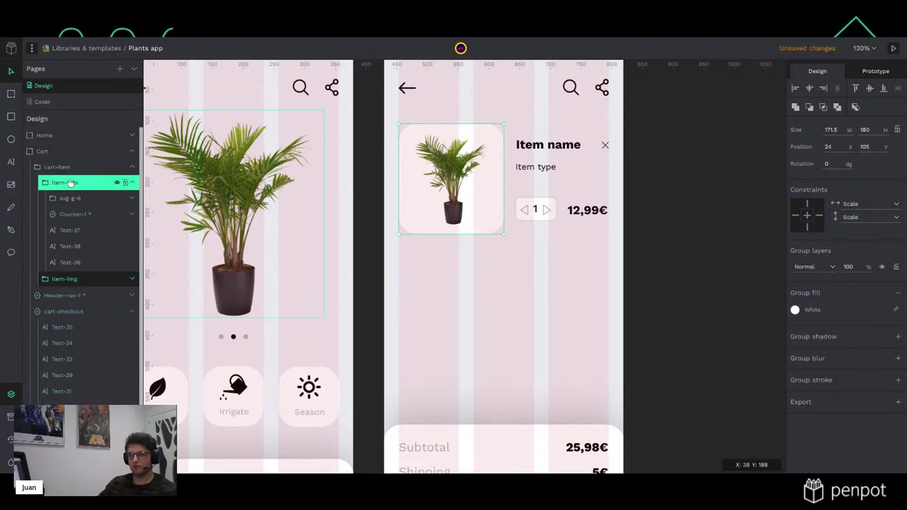
pyautogui.click(71, 172)
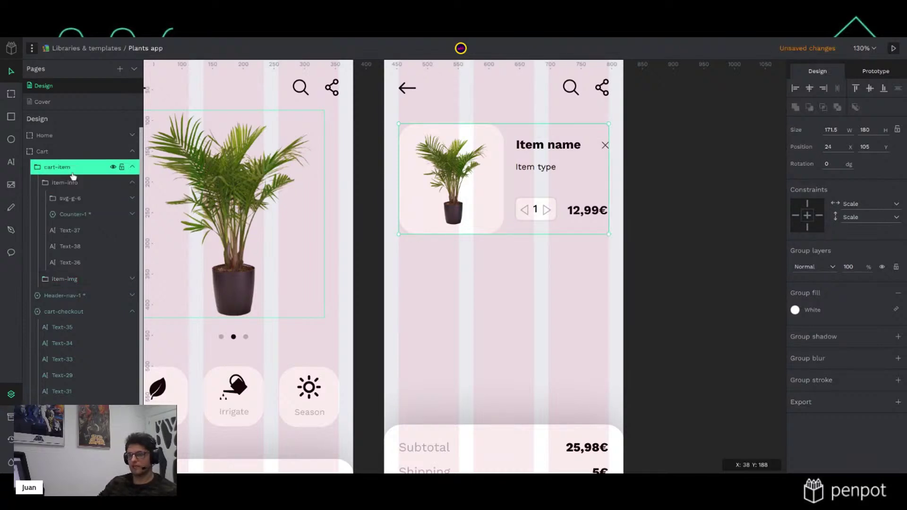
# Constrain item-img to Left/Top and item-info to Left & Right and Top & Bottom
pyautogui.doubleClick(422, 188)
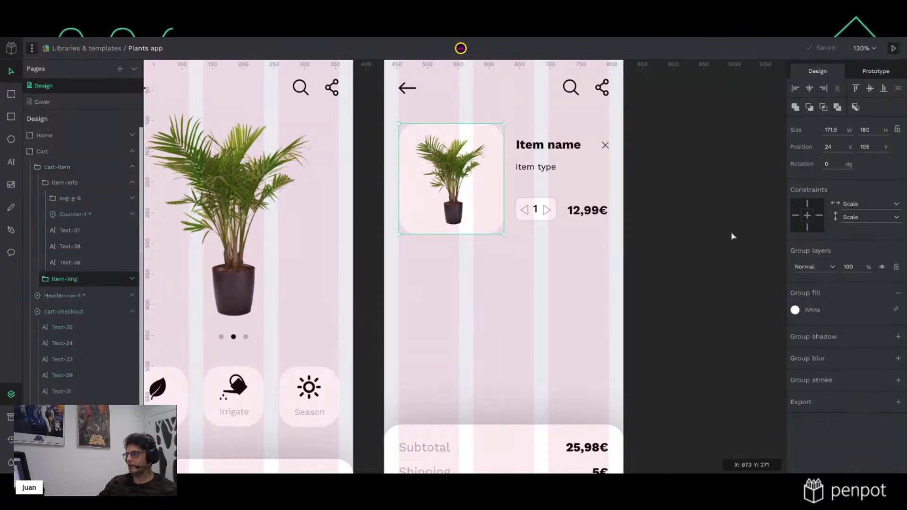
pyautogui.click(808, 207)
pyautogui.click(795, 216)
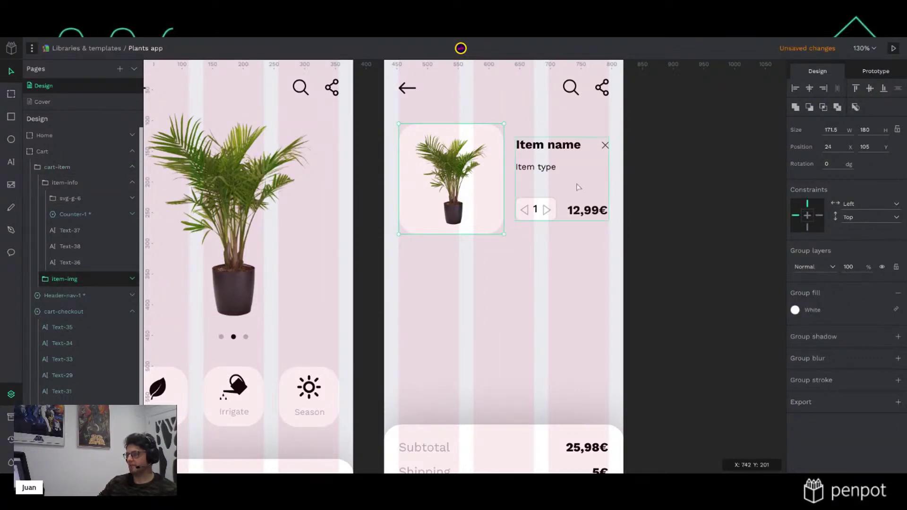
pyautogui.click(547, 175)
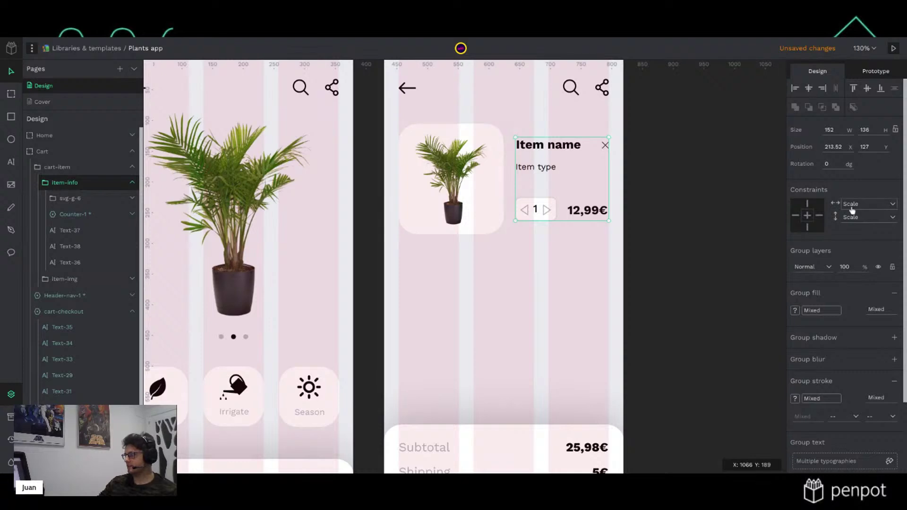
pyautogui.click(822, 217)
pyautogui.click(795, 216)
pyautogui.click(807, 207)
pyautogui.click(807, 229)
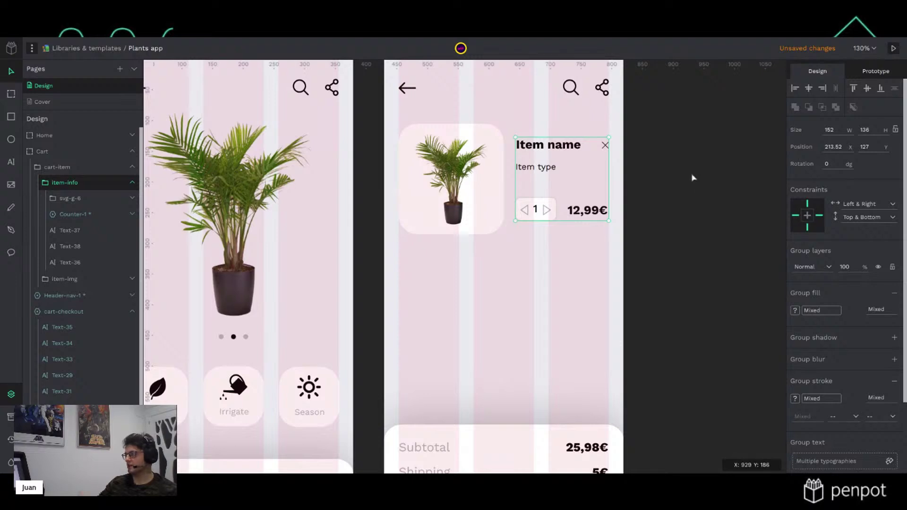
# Drag the cart-item card's corner to test how its contents resize
pyautogui.click(692, 178)
pyautogui.click(527, 194)
pyautogui.moveTo(609, 234)
pyautogui.mouseDown()
pyautogui.moveTo(599, 227)
pyautogui.moveTo(608, 234)
pyautogui.mouseUp()
pyautogui.click(692, 208)
pyautogui.click(467, 201)
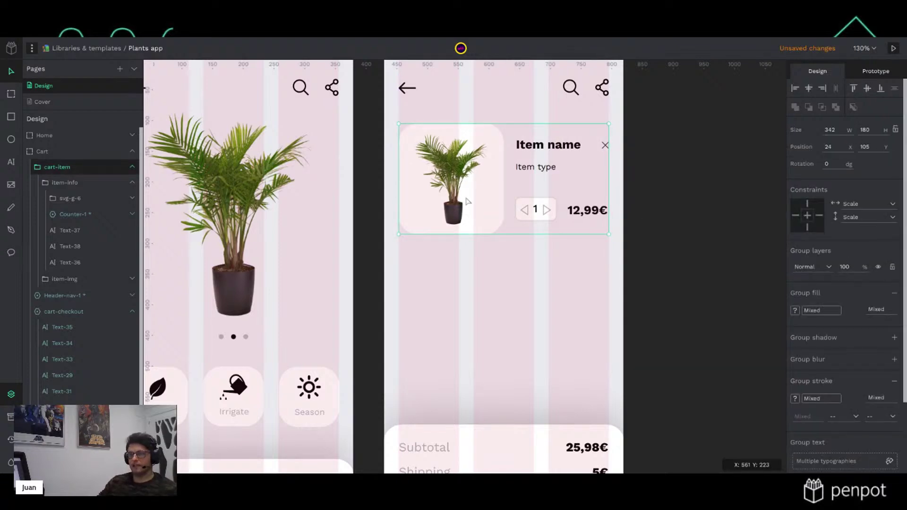
# Turn the cart card into a component and place a duplicate below it
pyautogui.rightClick(471, 198)
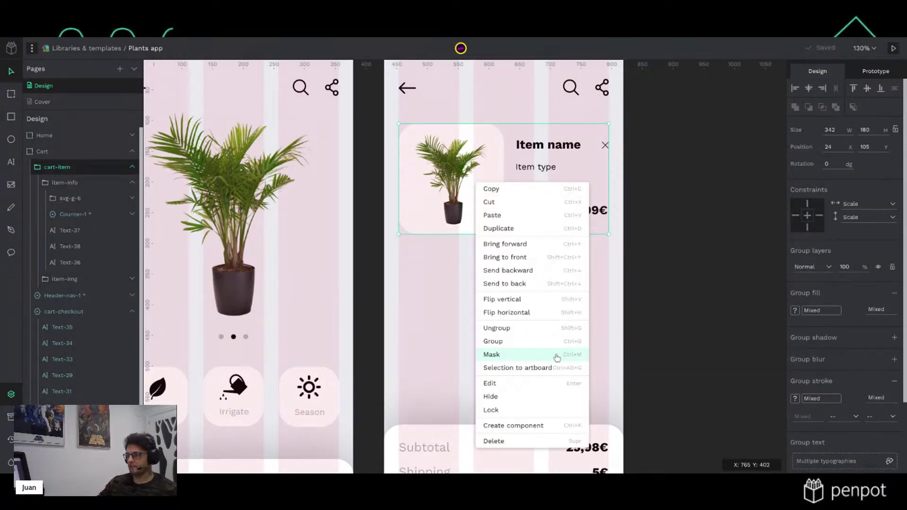
pyautogui.click(534, 427)
pyautogui.click(743, 202)
pyautogui.click(465, 190)
pyautogui.hotkey('ctrl', 'd')
pyautogui.moveTo(472, 177); pyautogui.dragTo(473, 301)
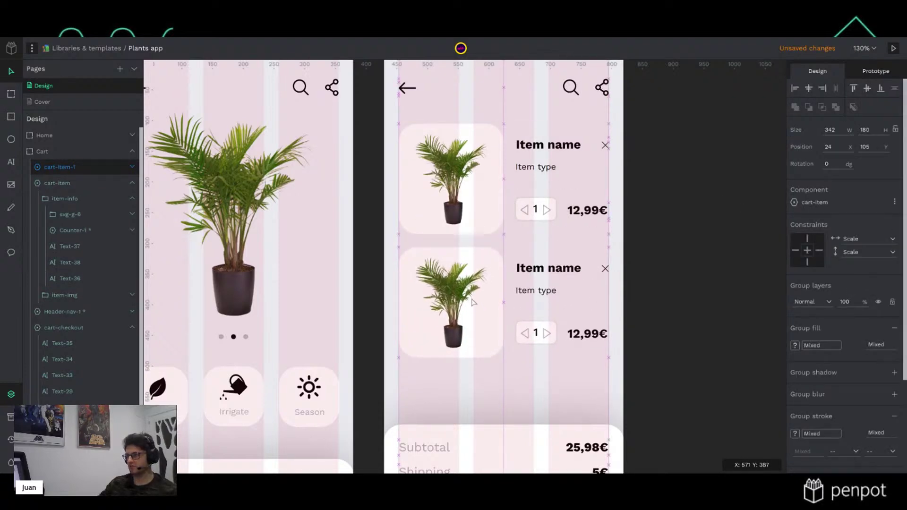
pyautogui.click(708, 255)
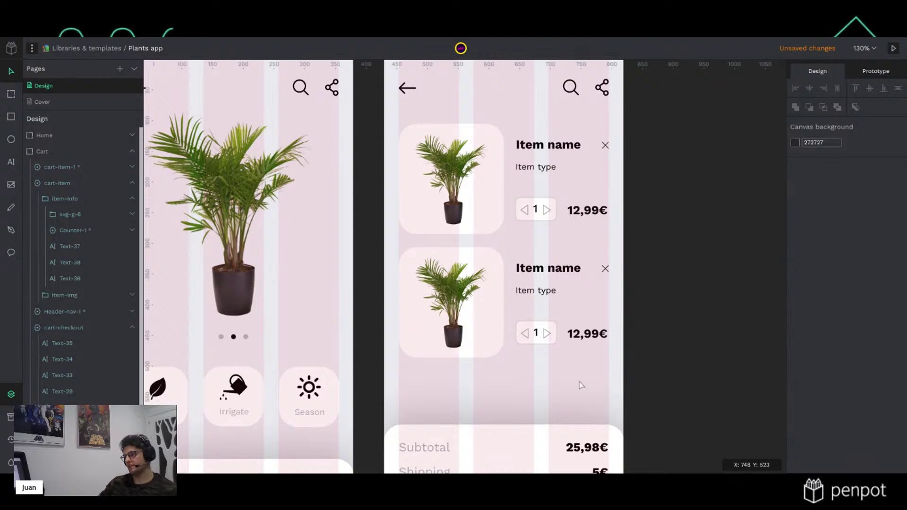
# Delete the plant image from the second cart card
pyautogui.doubleClick(456, 311)
pyautogui.doubleClick(458, 311)
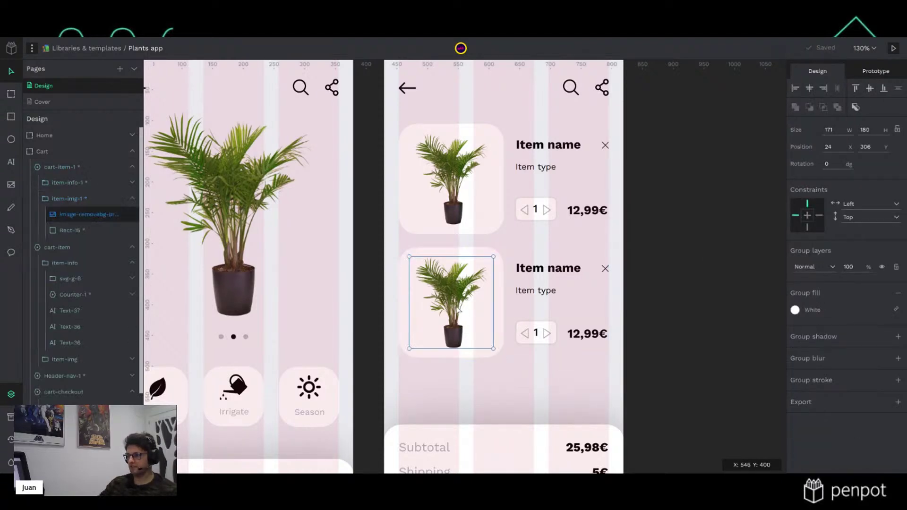
pyautogui.press('Delete')
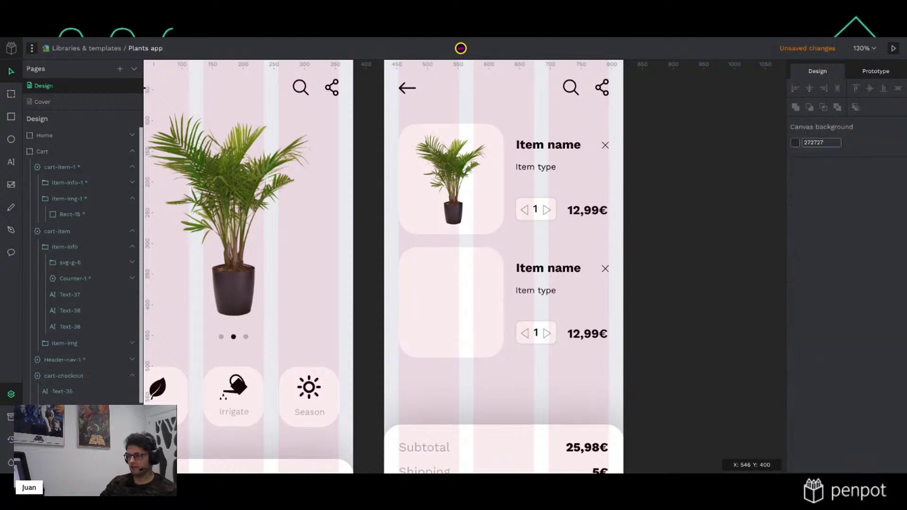
pyautogui.click(10, 417)
# Drop a leafy plant from the Plants library onto the second card, height 150, positioned in the thumbnail
pyautogui.scroll(-15, 109, 315)
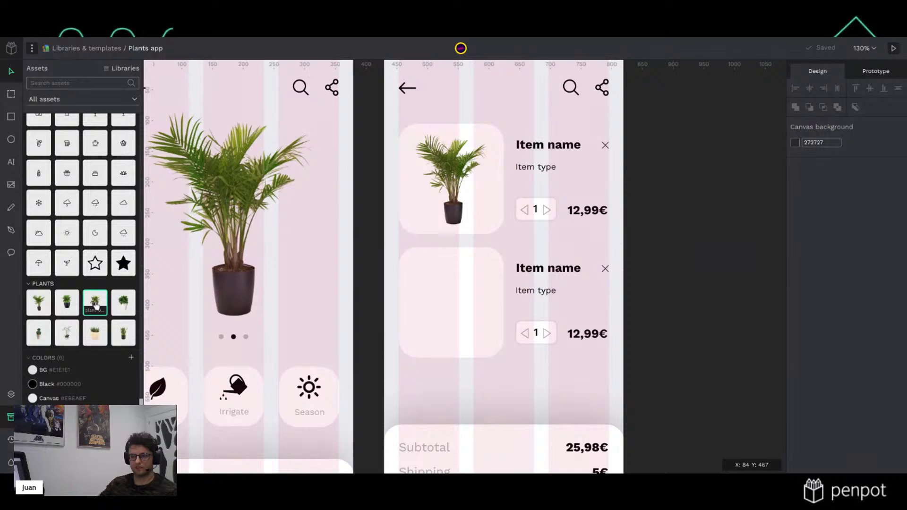
pyautogui.click(425, 313)
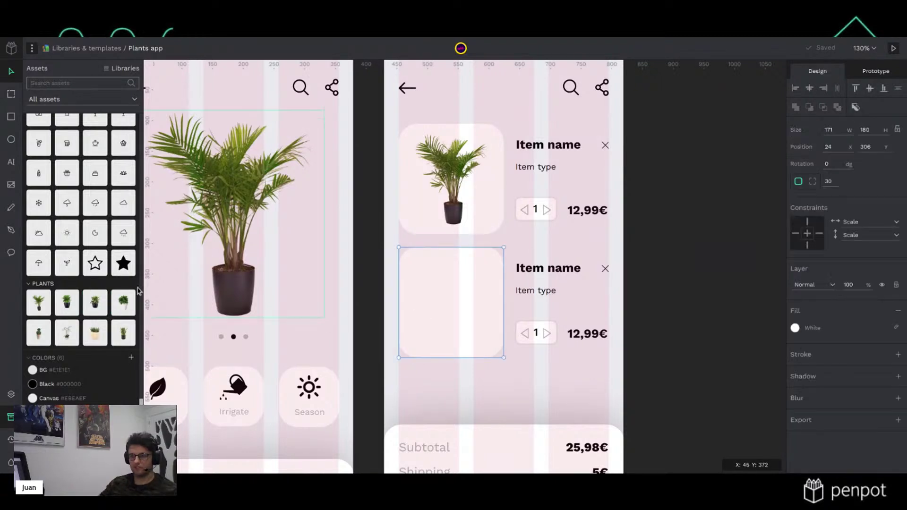
pyautogui.moveTo(95, 302); pyautogui.dragTo(454, 312)
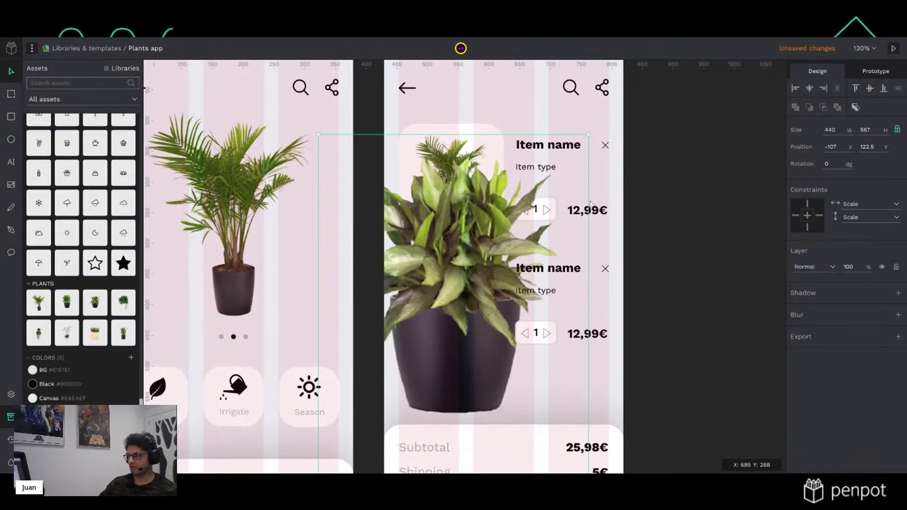
pyautogui.click(879, 131)
pyautogui.write('150')
pyautogui.press('Return')
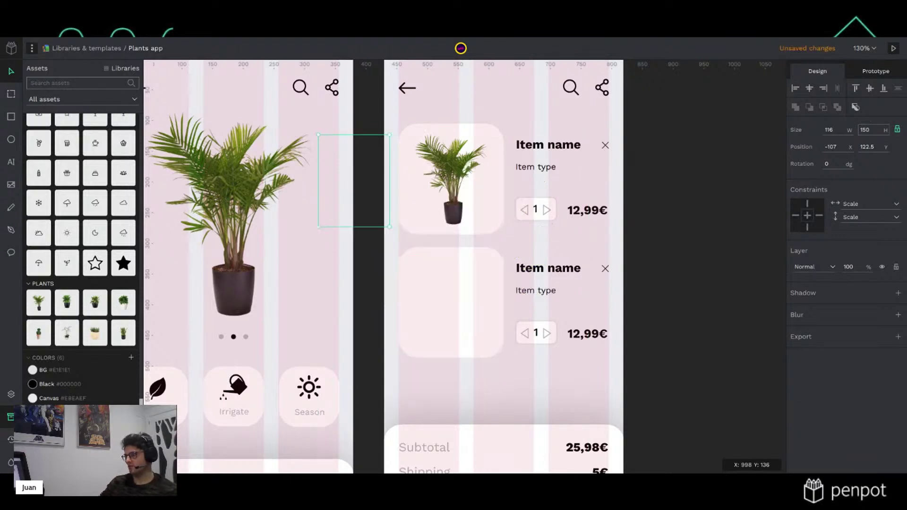
pyautogui.hotkey('shift', 'Right')
pyautogui.hotkey('shift', 'Right')
pyautogui.hotkey('shift', 'Right')
pyautogui.hotkey('shift', 'Right')
pyautogui.hotkey('shift', 'Right')
pyautogui.hotkey('shift', 'Right')
pyautogui.hotkey('shift', 'Right')
pyautogui.hotkey('shift', 'Right')
pyautogui.hotkey('shift', 'Right')
pyautogui.hotkey('shift', 'Right')
pyautogui.hotkey('shift', 'Right')
pyautogui.hotkey('shift', 'Right')
pyautogui.hotkey('shift', 'Right')
pyautogui.hotkey('shift', 'Right')
pyautogui.hotkey('shift', 'Right')
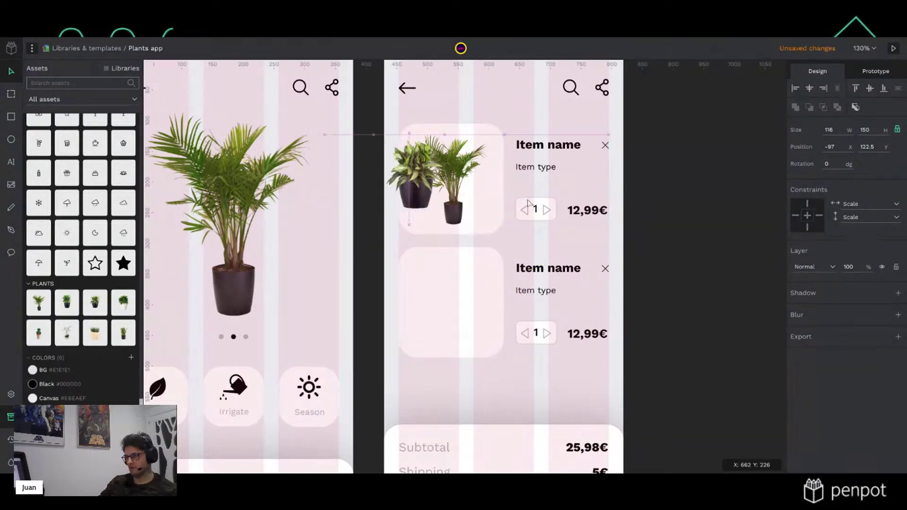
pyautogui.moveTo(456, 316); pyautogui.dragTo(453, 307)
# Constrain the new plant image to Top and Left
pyautogui.click(730, 293)
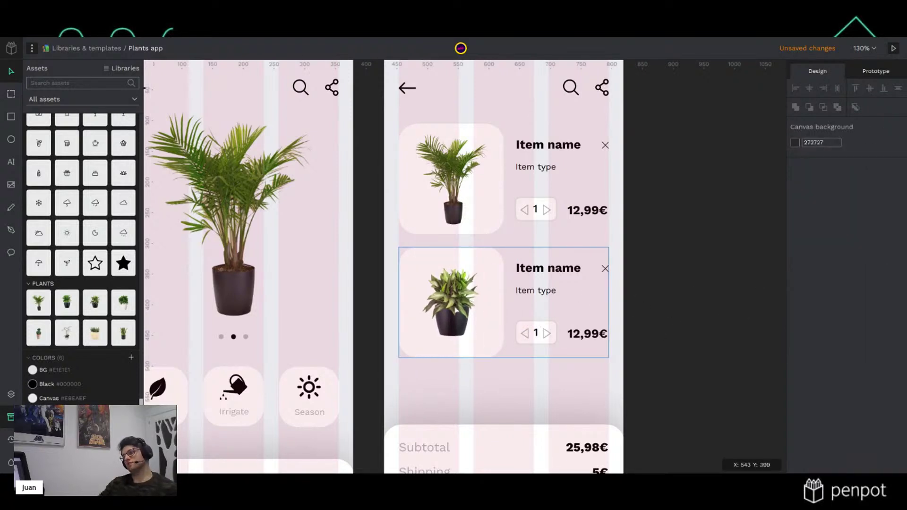
pyautogui.click(455, 309)
pyautogui.click(807, 204)
pyautogui.click(798, 215)
pyautogui.click(684, 276)
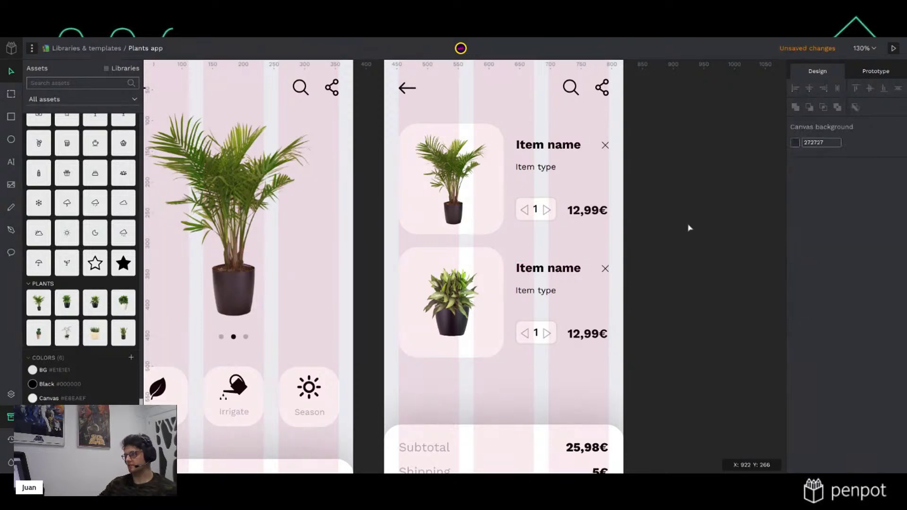
# Zoom out to all screens and delete the search icon from the Cart header
pyautogui.hotkey('shift', '0')
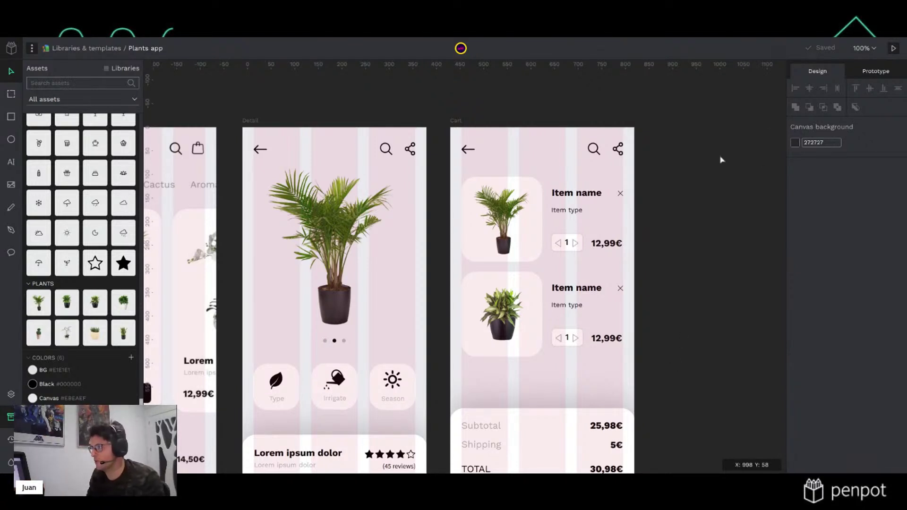
pyautogui.click(596, 157)
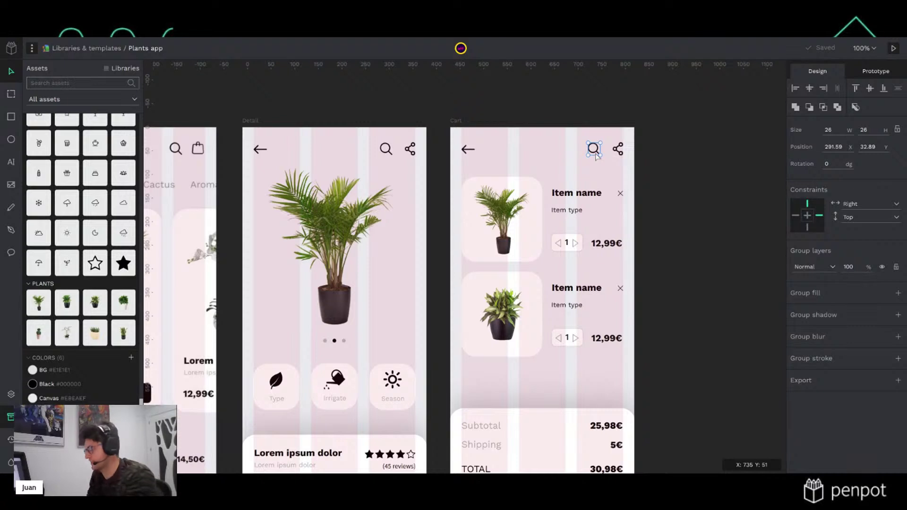
pyautogui.press('Delete')
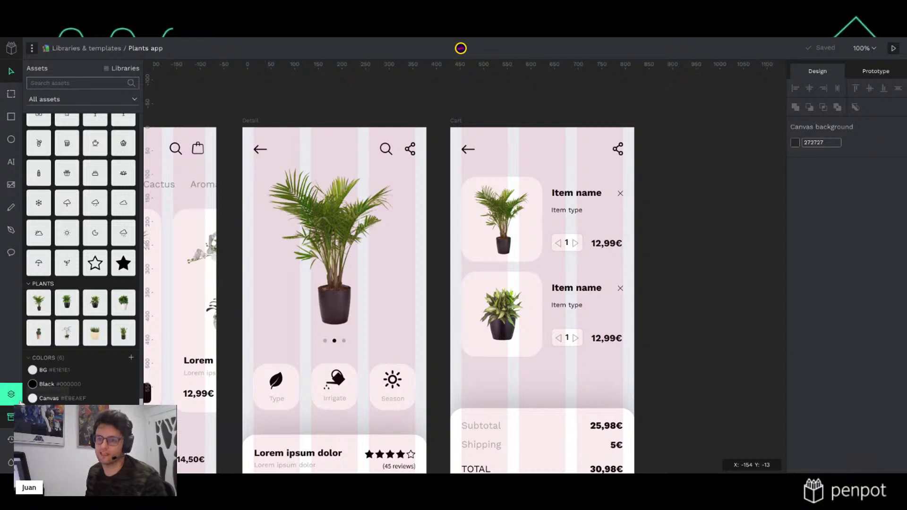
pyautogui.click(11, 161)
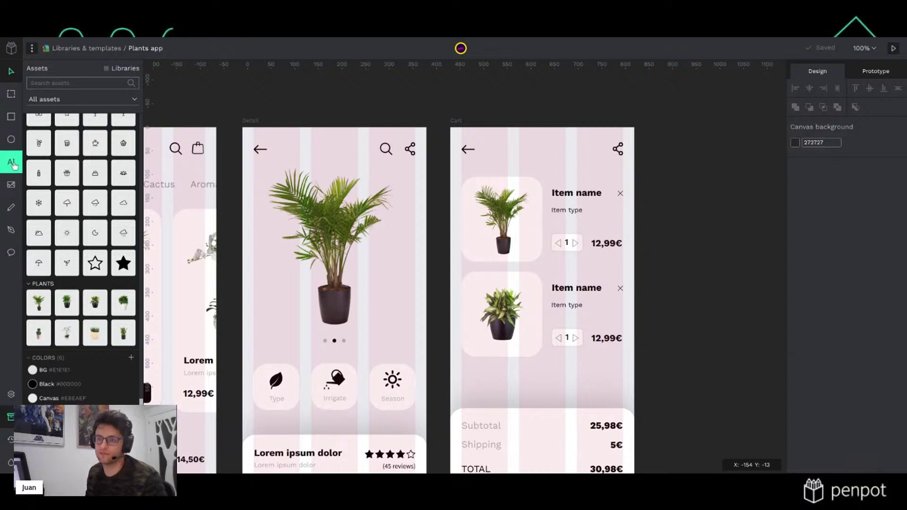
# Add a 'My cart' title with Nav - 20px typography in the Cart header row
pyautogui.click(525, 152)
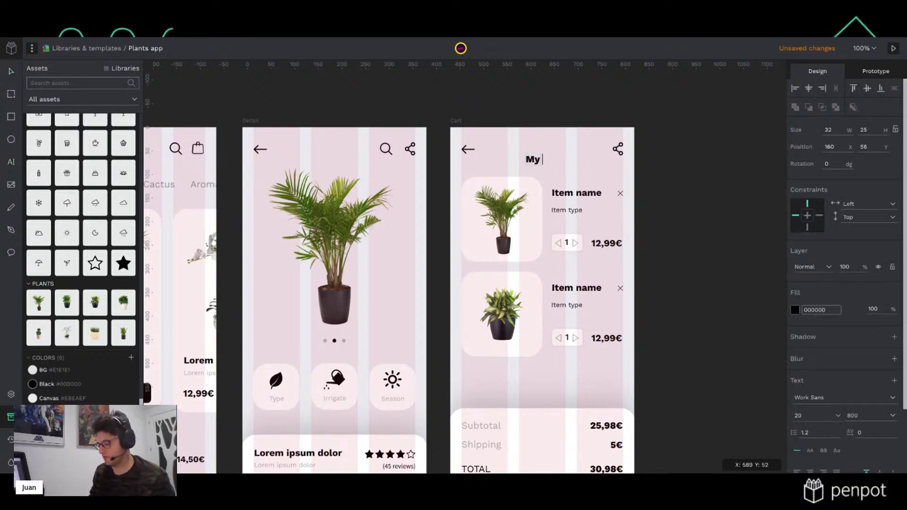
pyautogui.write('My cart')
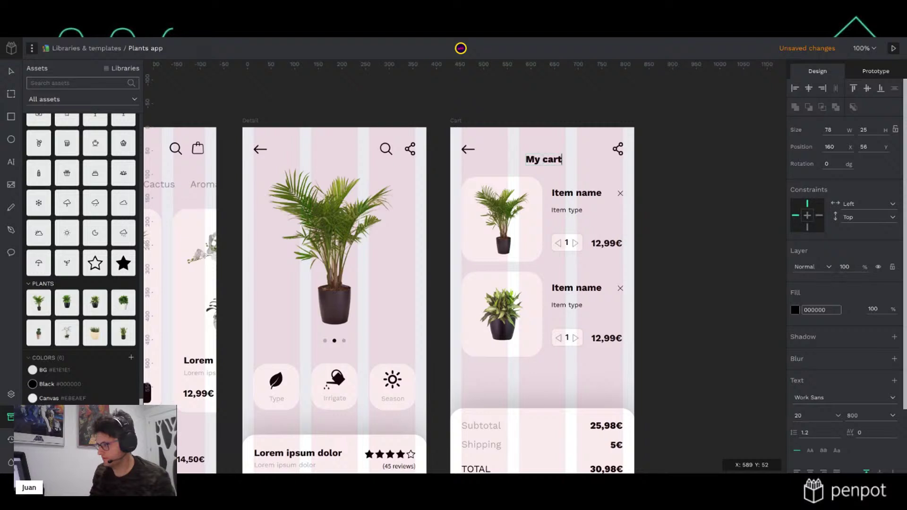
pyautogui.press('Escape')
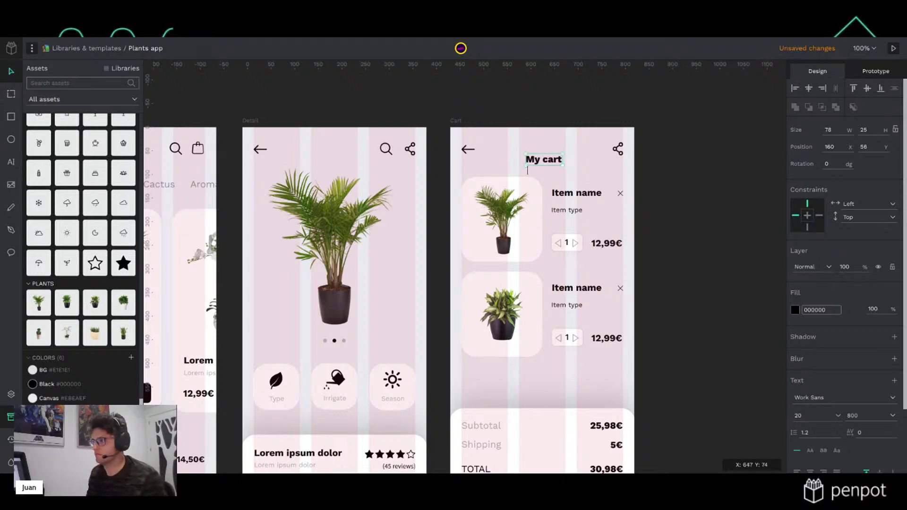
pyautogui.scroll(-3, 80, 259)
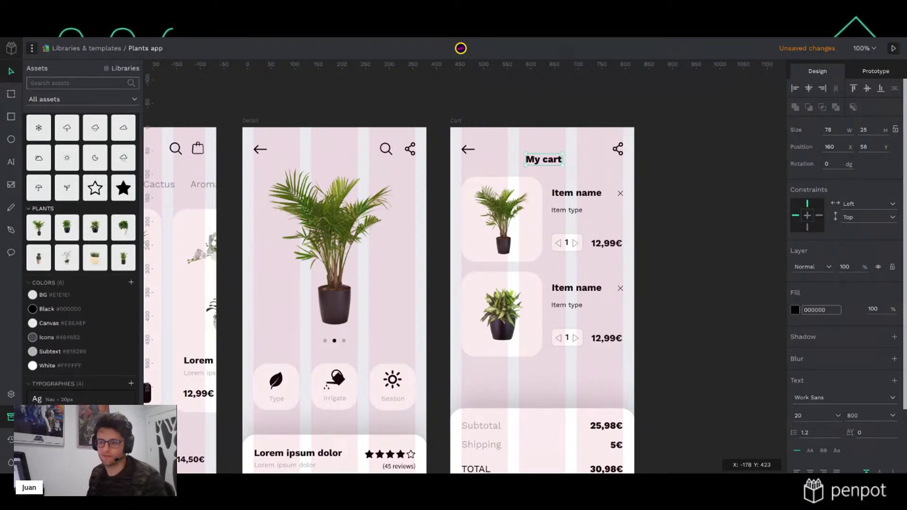
pyautogui.click(74, 399)
pyautogui.moveTo(547, 165); pyautogui.dragTo(549, 154)
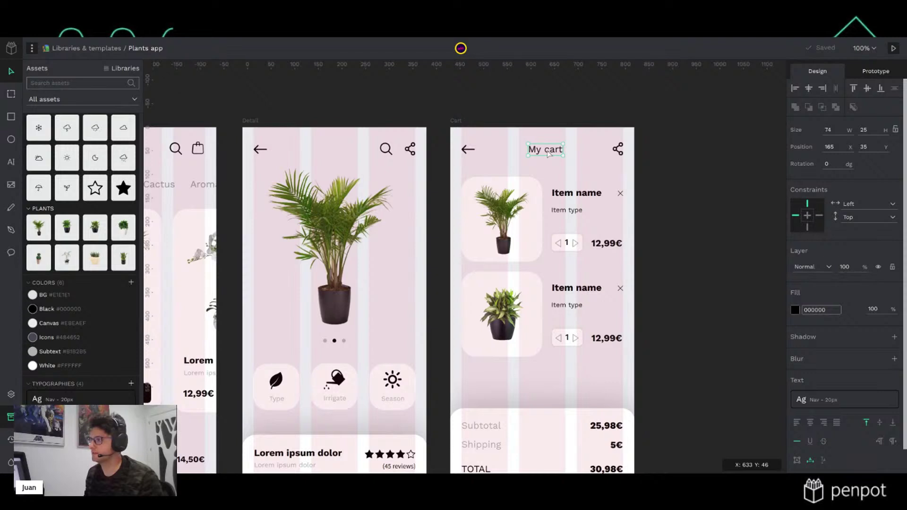
pyautogui.click(11, 393)
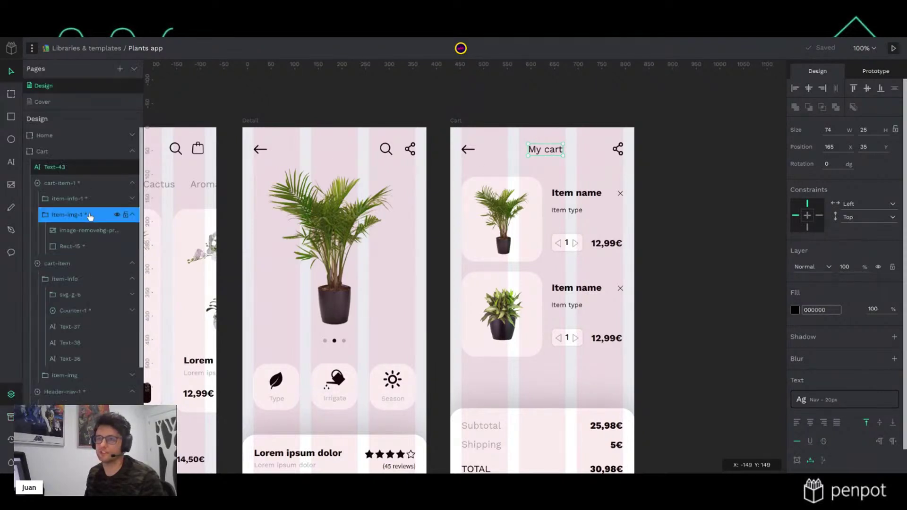
# Move Text-43 into the Header-nav-1 group and nudge the My cart title left to centre it
pyautogui.click(132, 183)
pyautogui.click(132, 200)
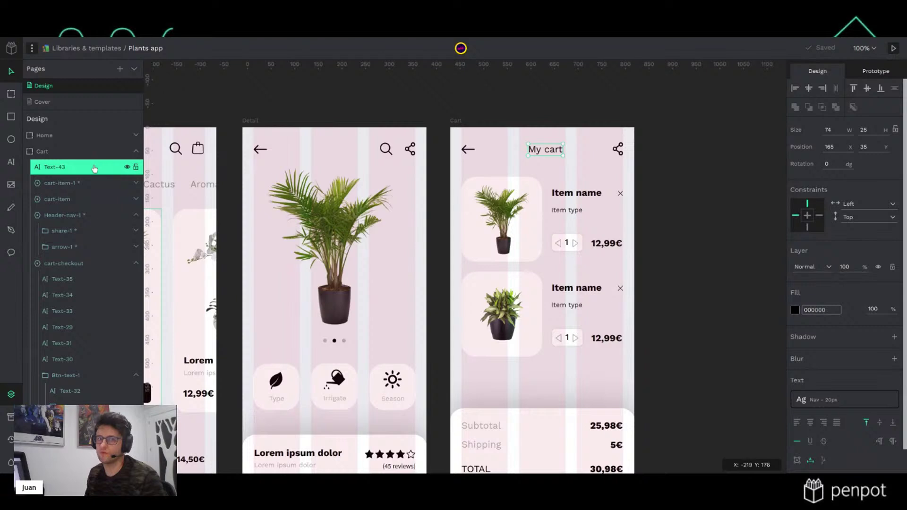
pyautogui.moveTo(78, 171); pyautogui.dragTo(105, 218)
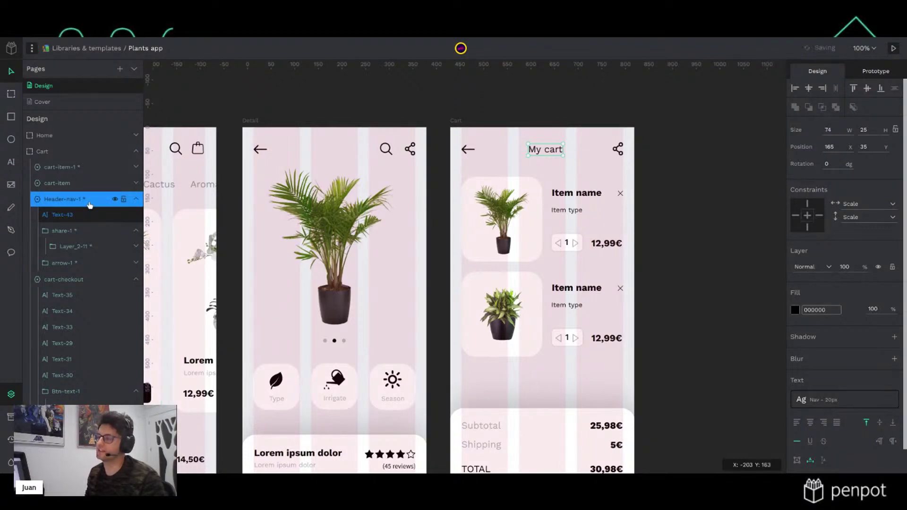
pyautogui.click(482, 94)
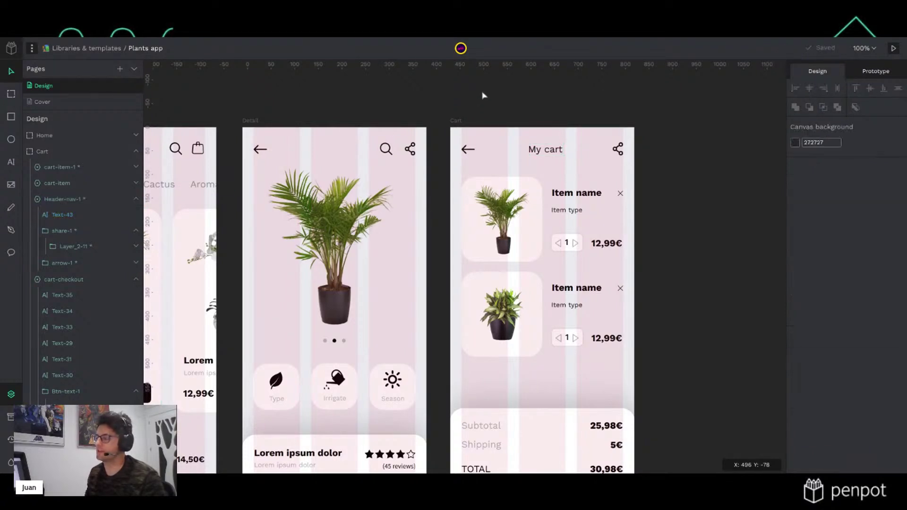
pyautogui.doubleClick(558, 153)
pyautogui.moveTo(558, 153); pyautogui.dragTo(555, 154)
pyautogui.click(618, 107)
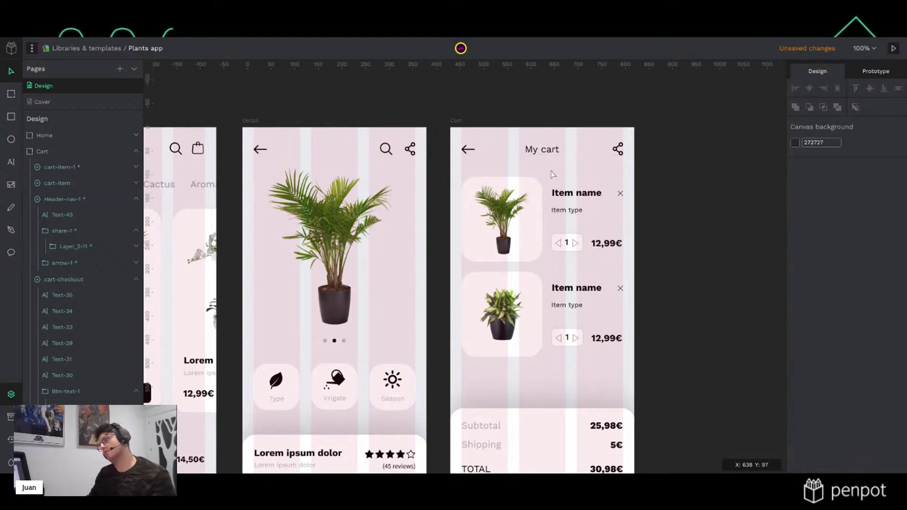
pyautogui.doubleClick(557, 151)
# Draw a small circle to the right of the My cart title
pyautogui.press('r')
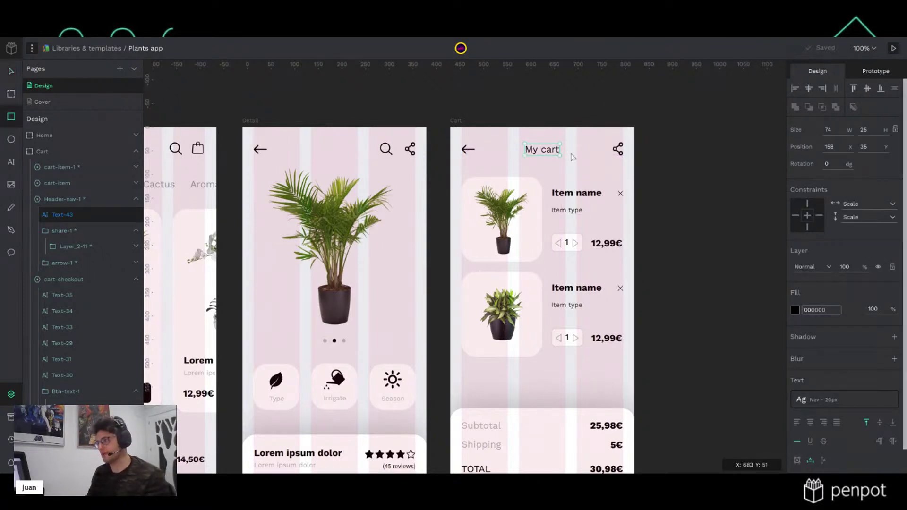
pyautogui.press('e')
pyautogui.moveTo(568, 146); pyautogui.dragTo(583, 160)
# Size the circle to 20×20 and align it with the My cart title
pyautogui.click(830, 131)
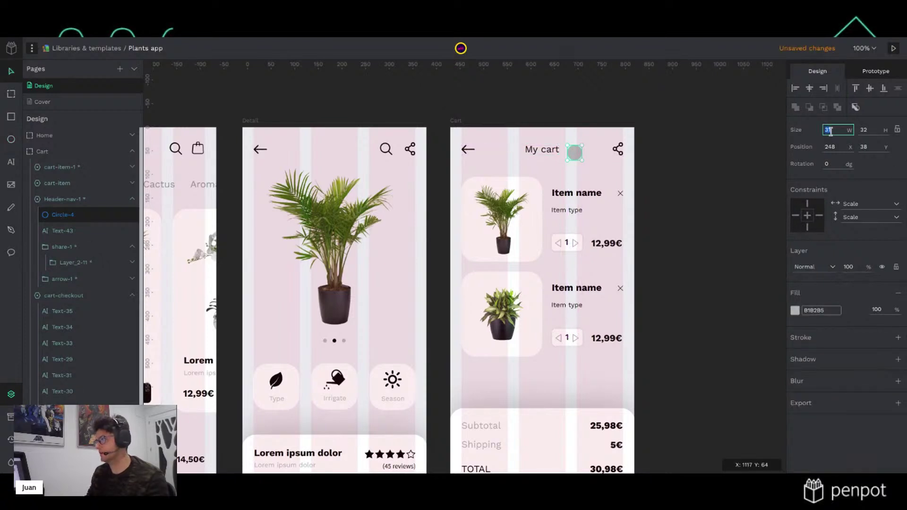
pyautogui.write('20')
pyautogui.press('Tab')
pyautogui.write('20')
pyautogui.press('Return')
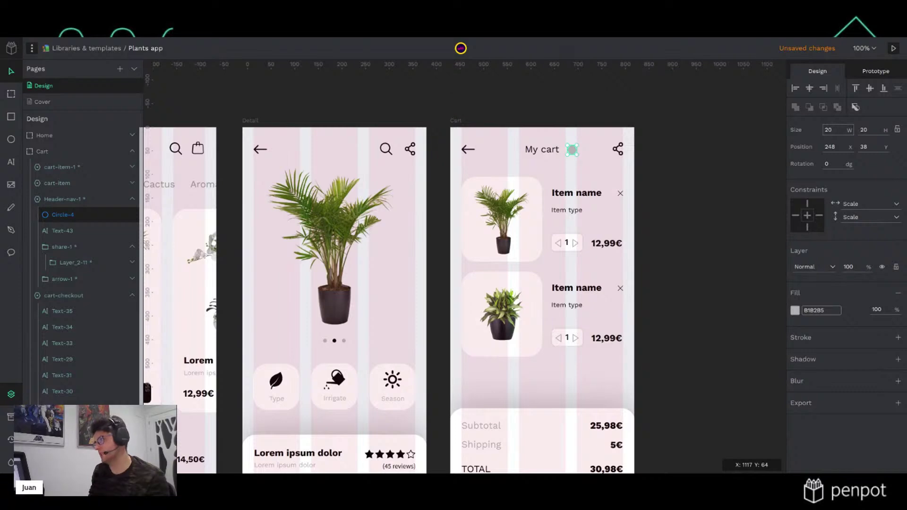
pyautogui.click(746, 141)
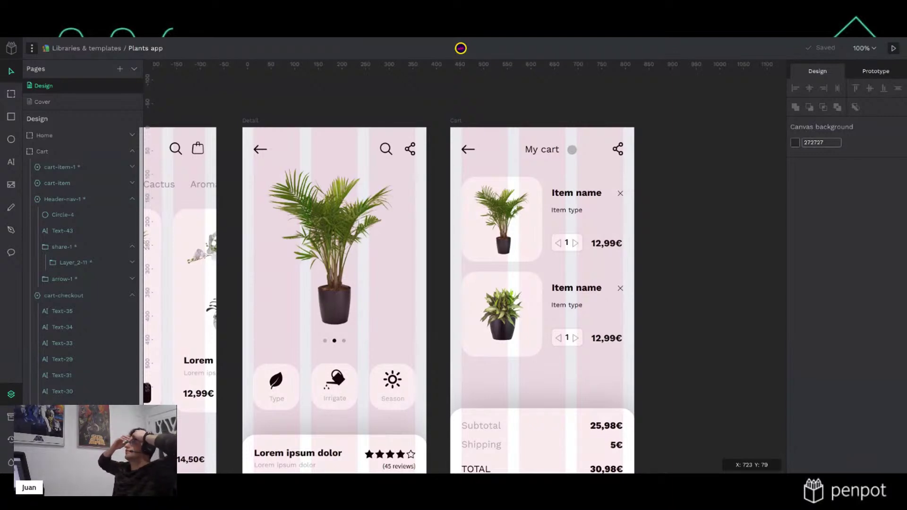
pyautogui.scroll(2, 572, 156)
pyautogui.scroll(3, 572, 156)
pyautogui.click(572, 151)
pyautogui.moveTo(564, 151); pyautogui.dragTo(564, 150)
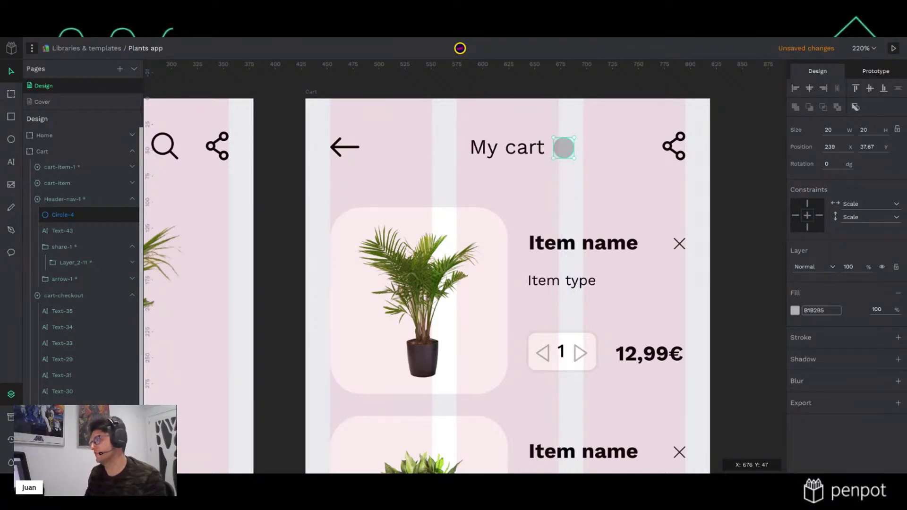
# Fill the circle golden yellow, #e0aa24
pyautogui.click(794, 310)
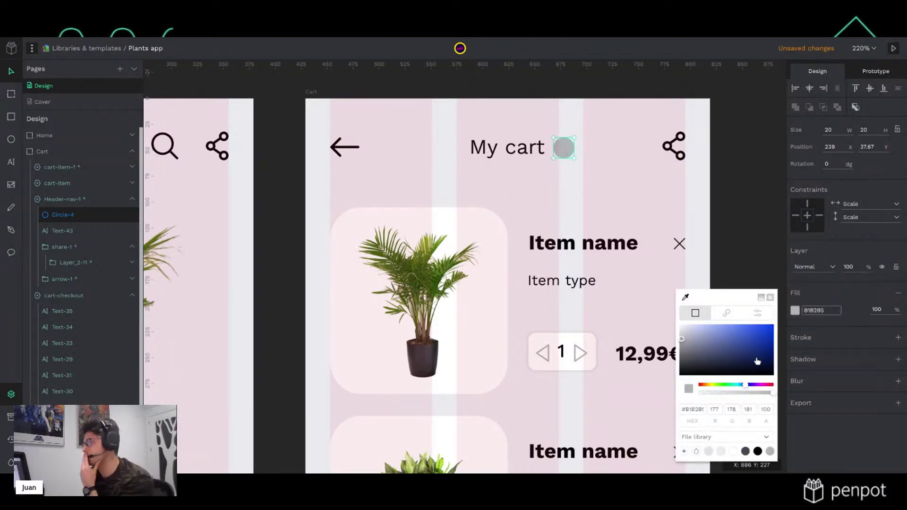
pyautogui.click(708, 385)
pyautogui.click(754, 334)
pyautogui.click(707, 386)
pyautogui.click(707, 386)
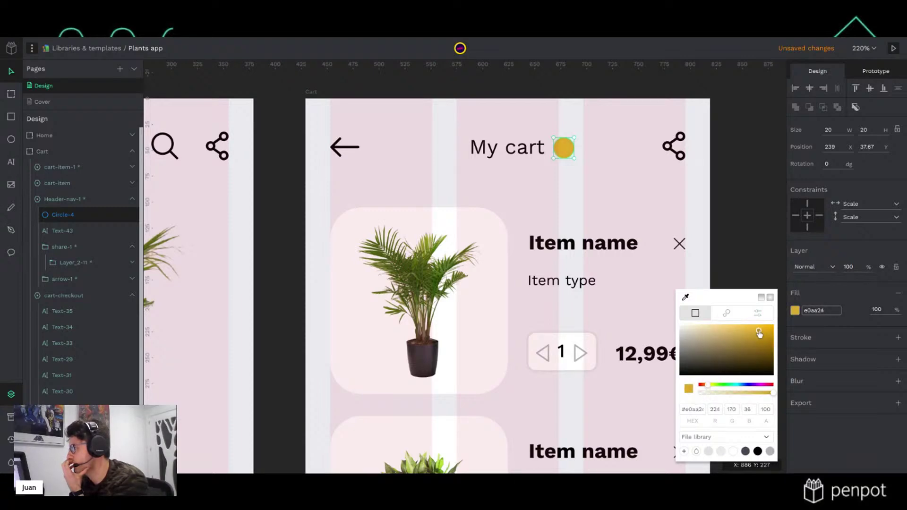
pyautogui.click(760, 196)
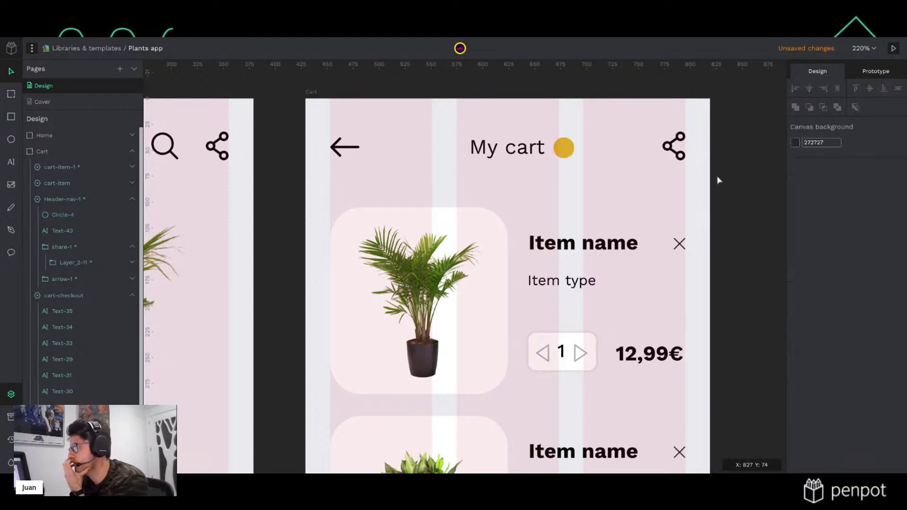
pyautogui.click(565, 153)
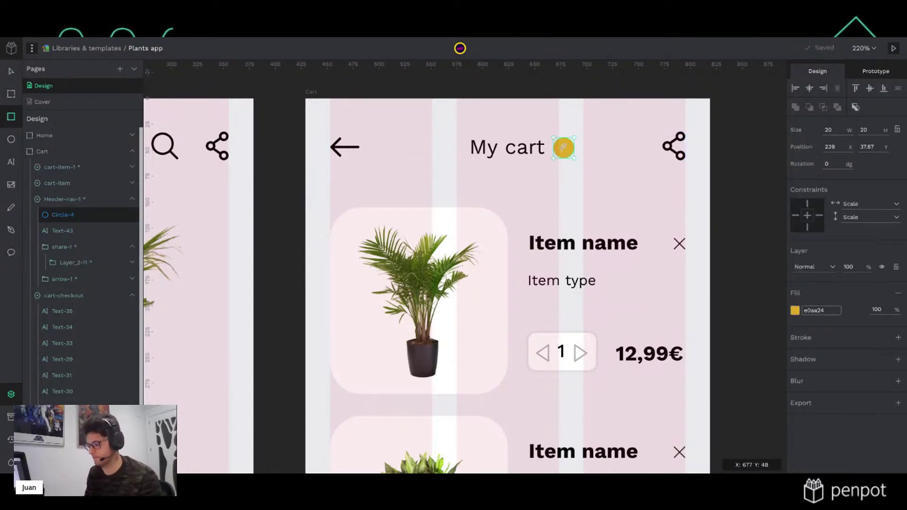
# Add a '2' in Subtext - 14px typography centred on the yellow dot
pyautogui.press('t')
pyautogui.click(563, 148)
pyautogui.write('2')
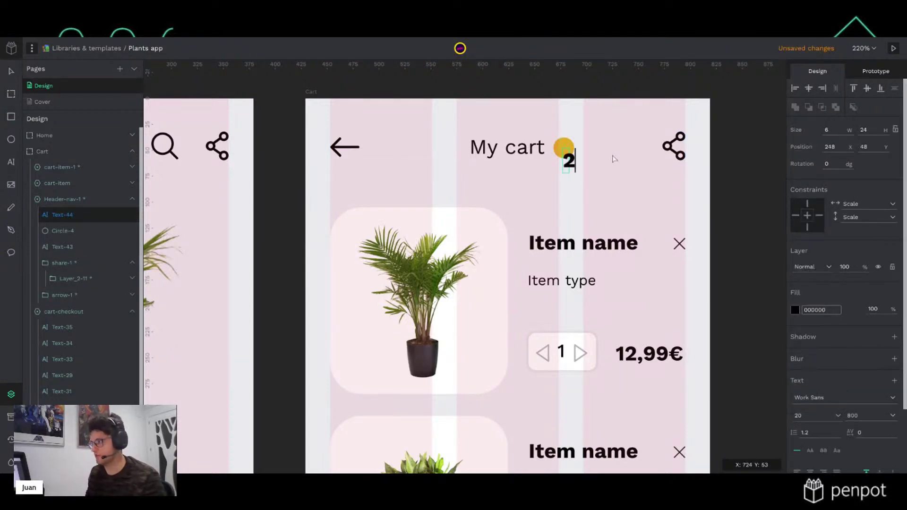
pyautogui.press('Escape')
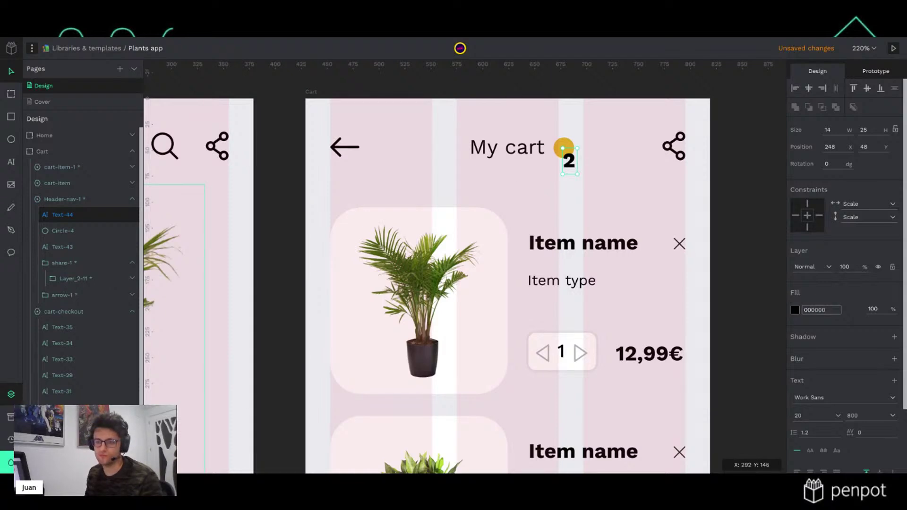
pyautogui.click(11, 417)
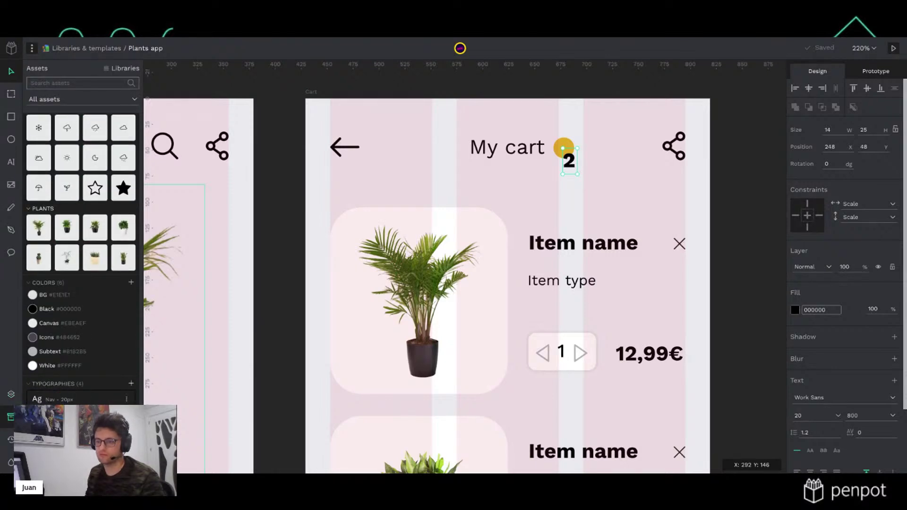
pyautogui.click(66, 418)
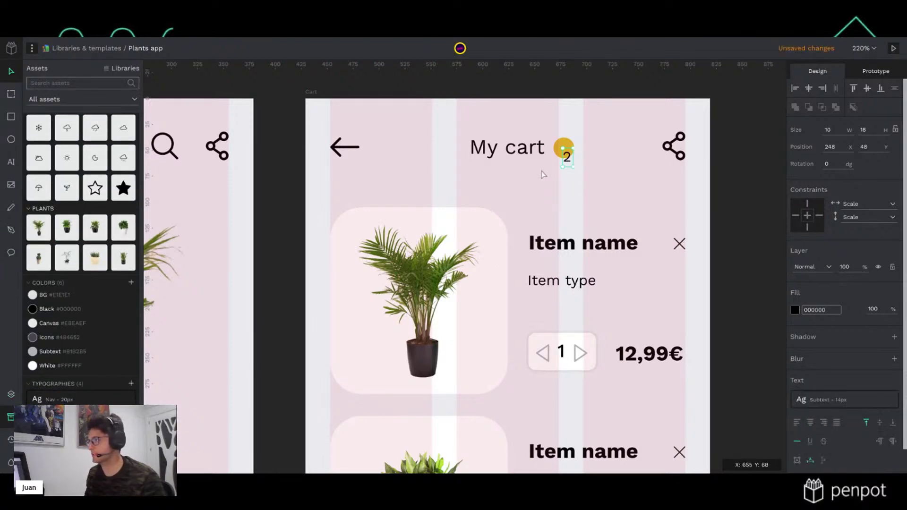
pyautogui.moveTo(569, 161); pyautogui.dragTo(565, 152)
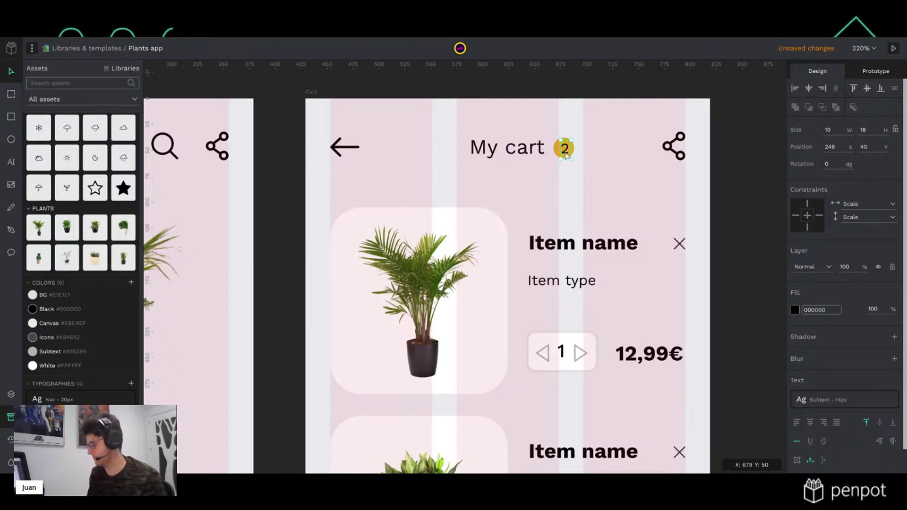
pyautogui.press('Up')
pyautogui.click(762, 175)
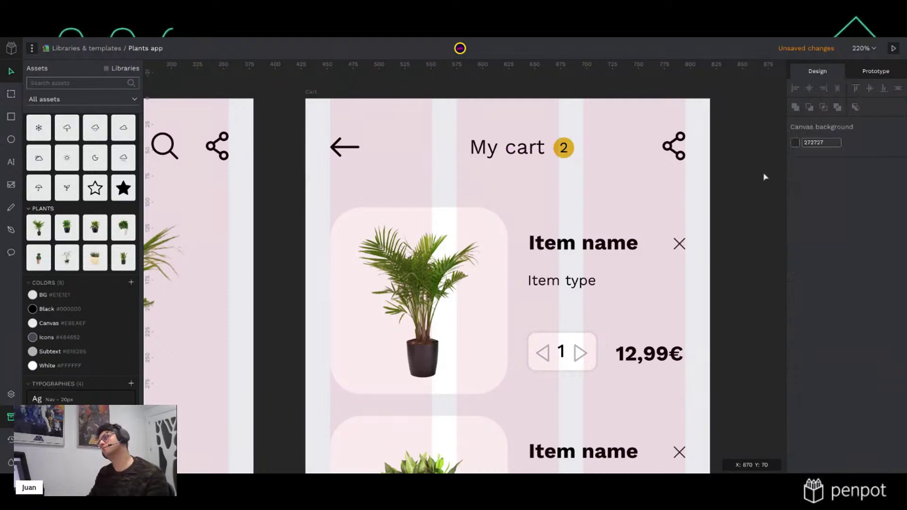
pyautogui.scroll(-5, 754, 196)
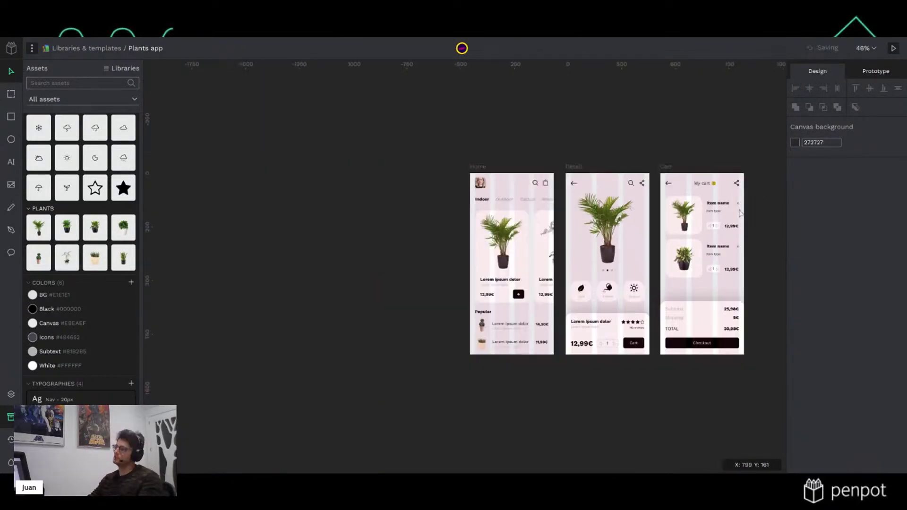
pyautogui.scroll(4, 723, 182)
pyautogui.scroll(-2, 727, 180)
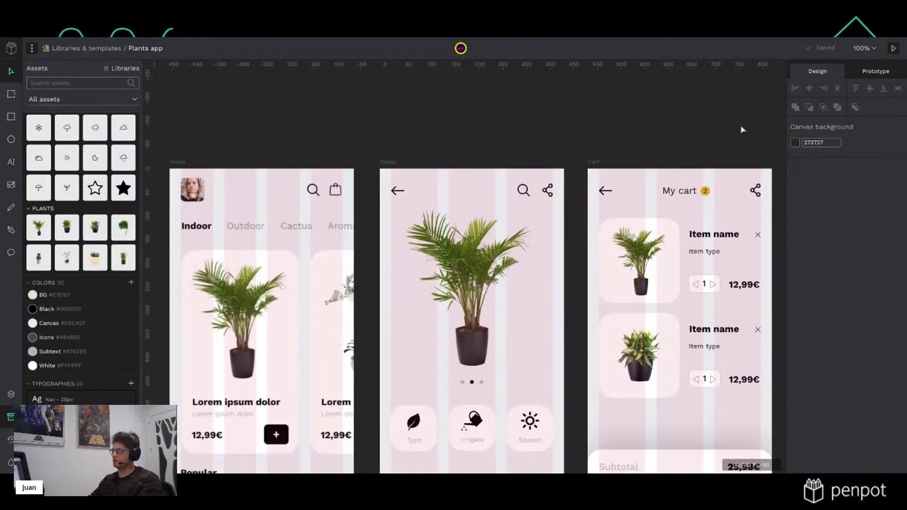
pyautogui.scroll(1, 738, 138)
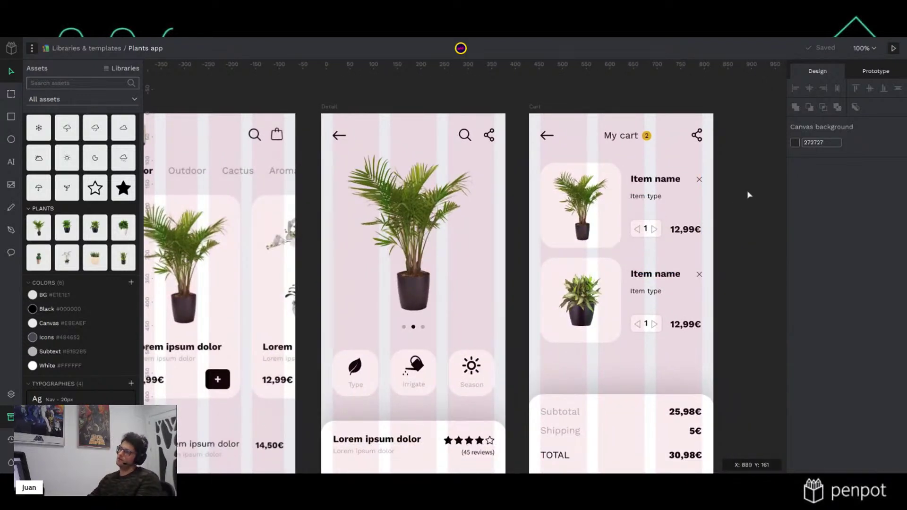
pyautogui.scroll(-1, 686, 251)
pyautogui.scroll(1, 707, 268)
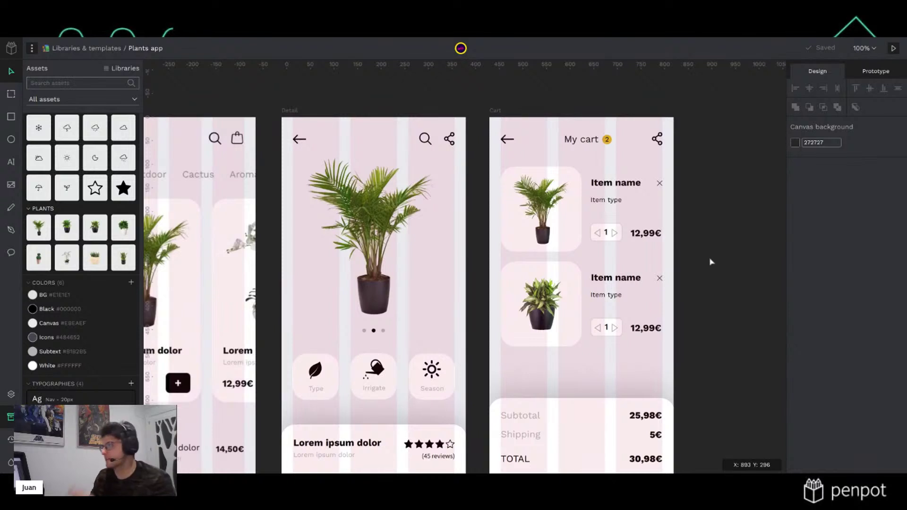
pyautogui.hscroll(-5, 668, 185)
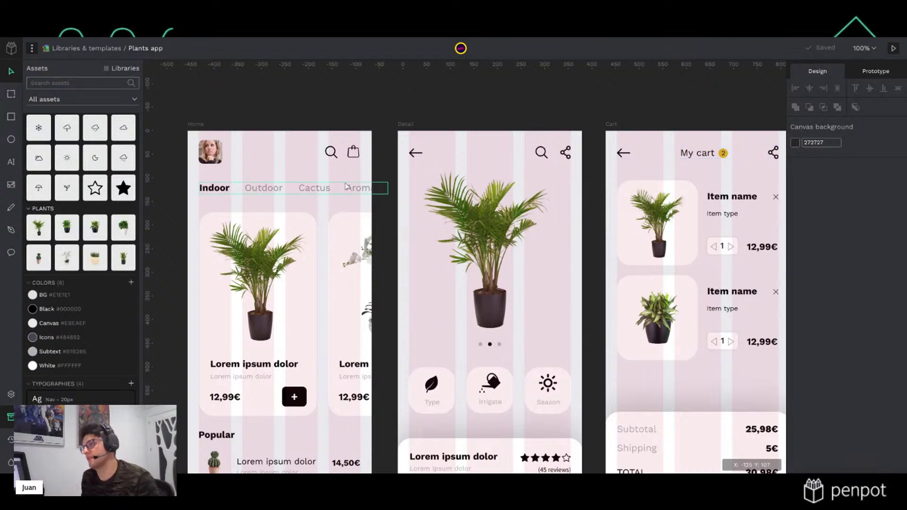
pyautogui.click(224, 123)
# Draw a small circle at the lower-right corner of the Home board's shopping-bag icon
pyautogui.scroll(5, 362, 162)
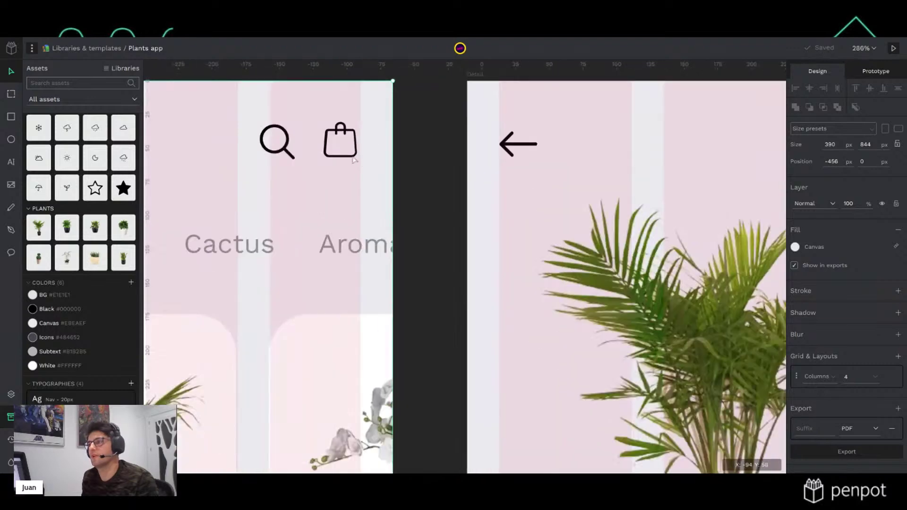
pyautogui.scroll(3, 361, 161)
pyautogui.moveTo(324, 195); pyautogui.dragTo(430, 233)
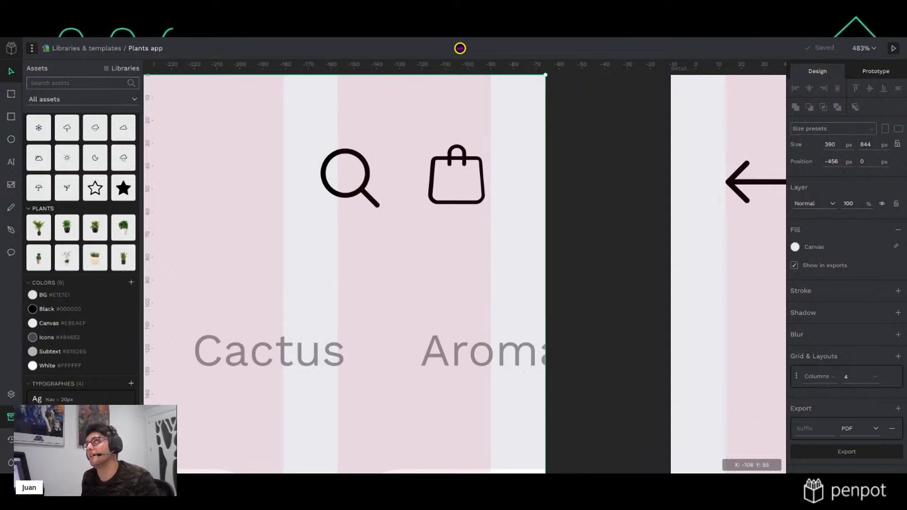
pyautogui.click(468, 203)
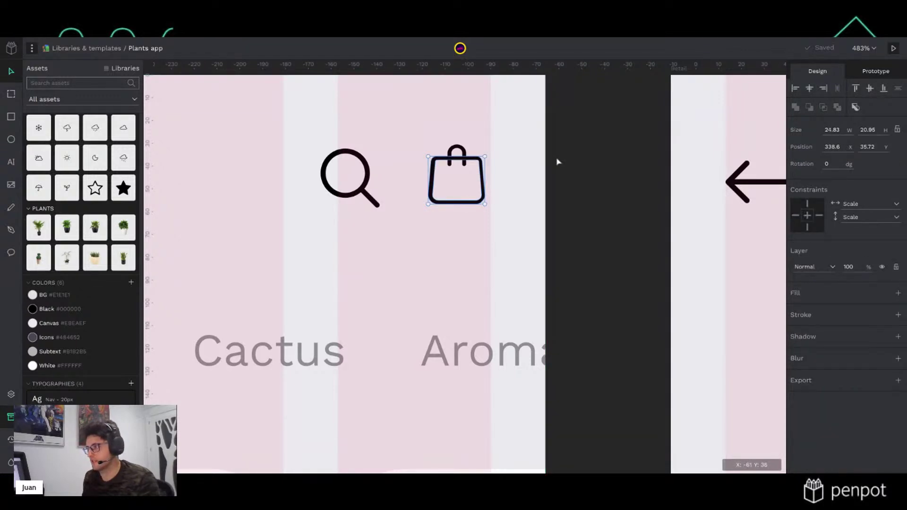
pyautogui.press('e')
pyautogui.moveTo(469, 187); pyautogui.dragTo(493, 213)
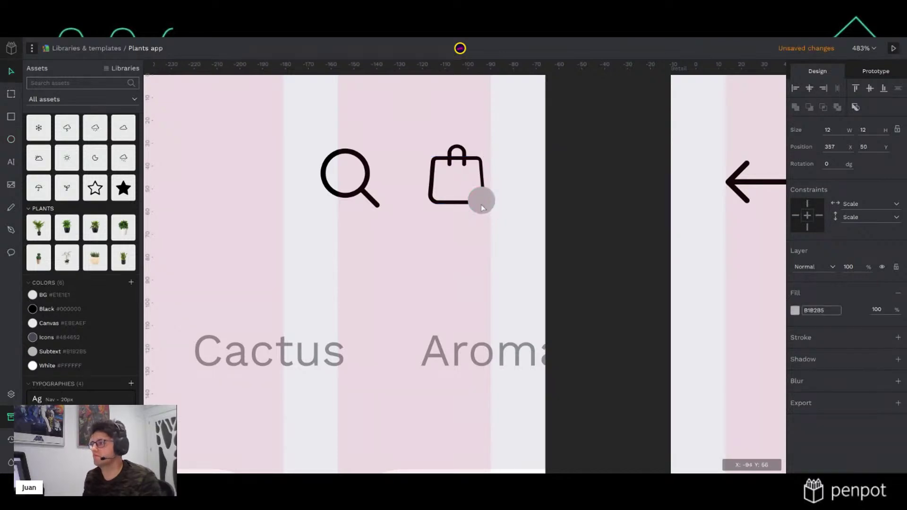
pyautogui.press('Up')
pyautogui.press('Up')
pyautogui.press('Left')
pyautogui.press('Left')
pyautogui.press('Left')
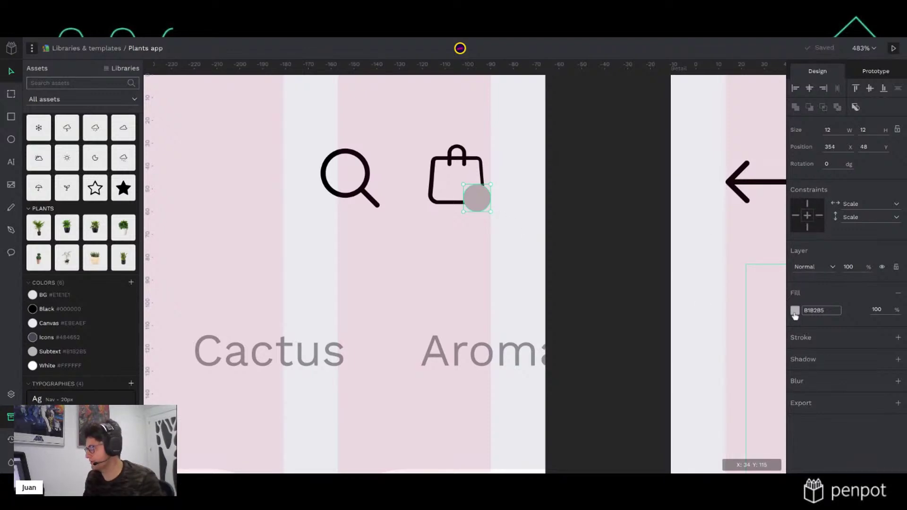
# Fill the new circle with the gold e0aa24 from recent colours
pyautogui.click(795, 310)
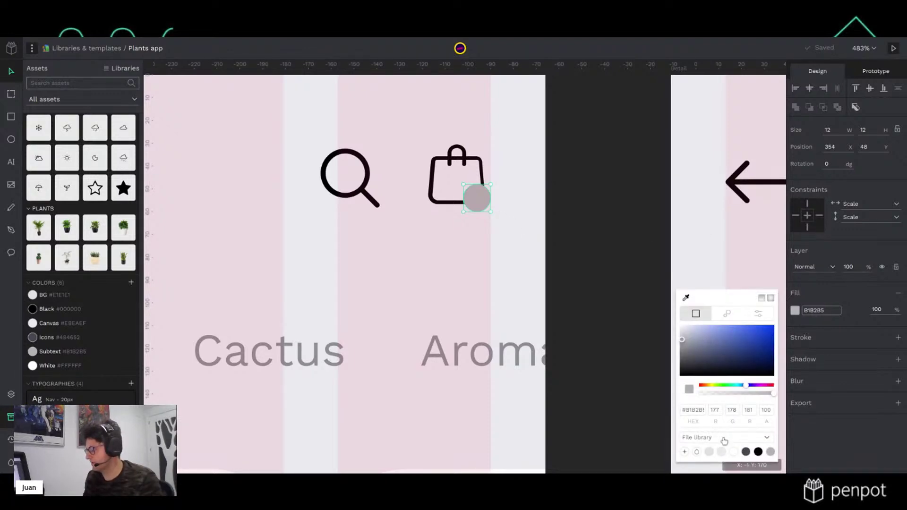
pyautogui.click(724, 438)
pyautogui.click(713, 449)
pyautogui.click(696, 452)
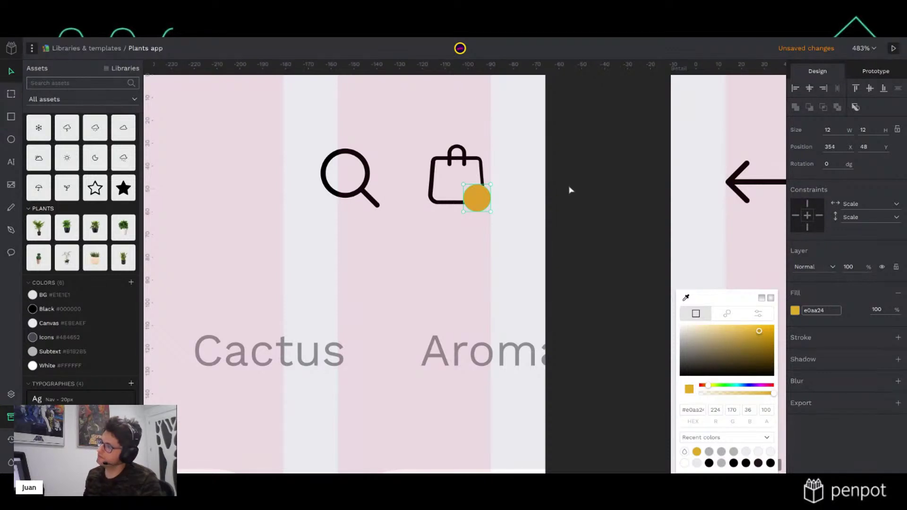
pyautogui.scroll(-10, 553, 321)
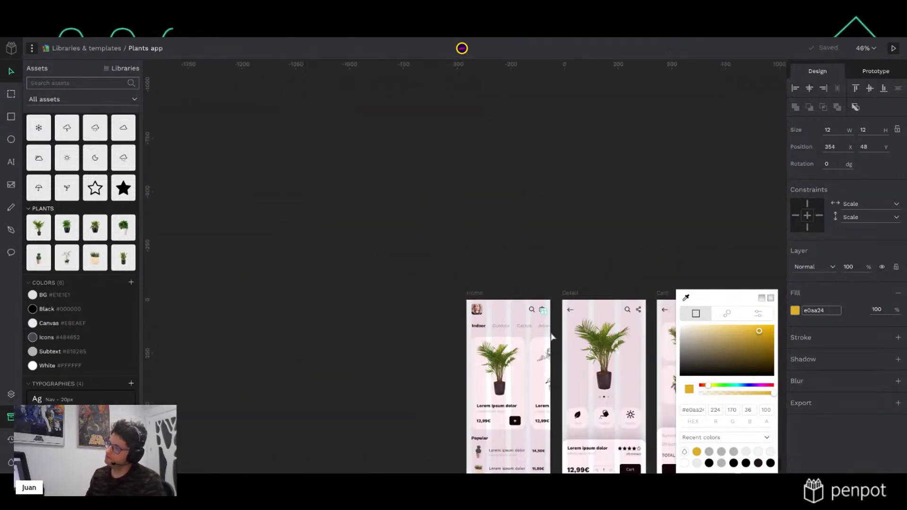
pyautogui.scroll(15, 552, 336)
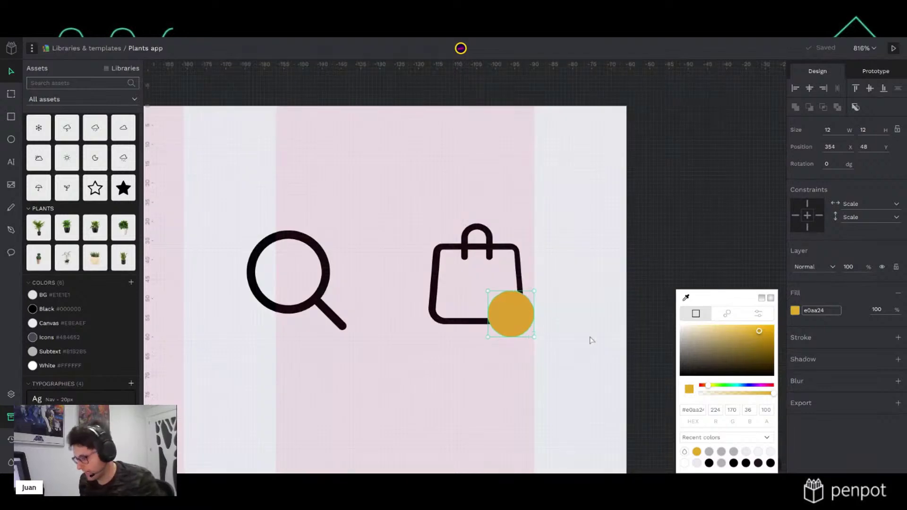
pyautogui.press('i')
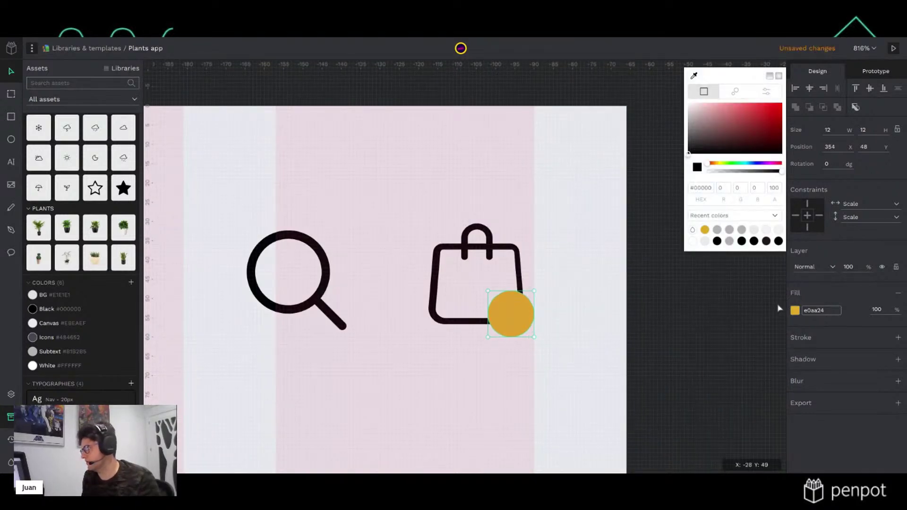
# Add an outline stroke to the gold circle, sampling its colour from the canvas
pyautogui.click(898, 337)
pyautogui.click(795, 354)
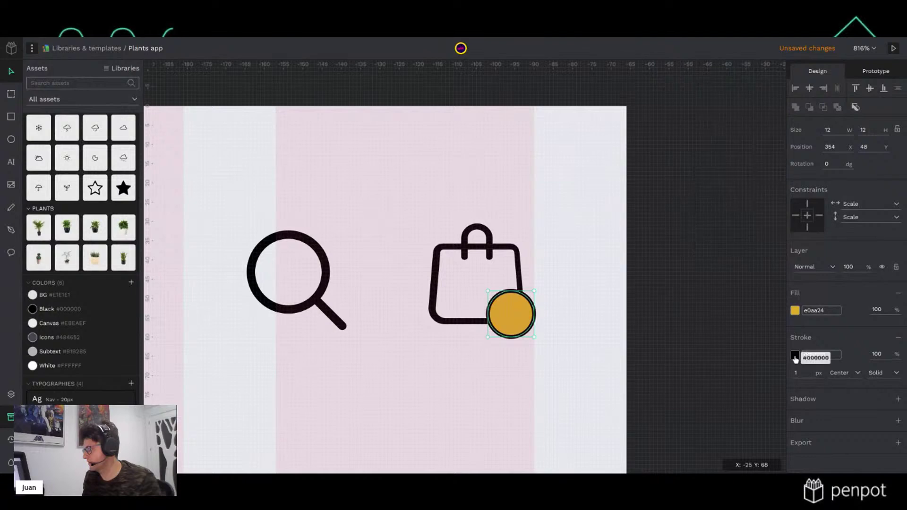
pyautogui.click(795, 355)
pyautogui.click(686, 302)
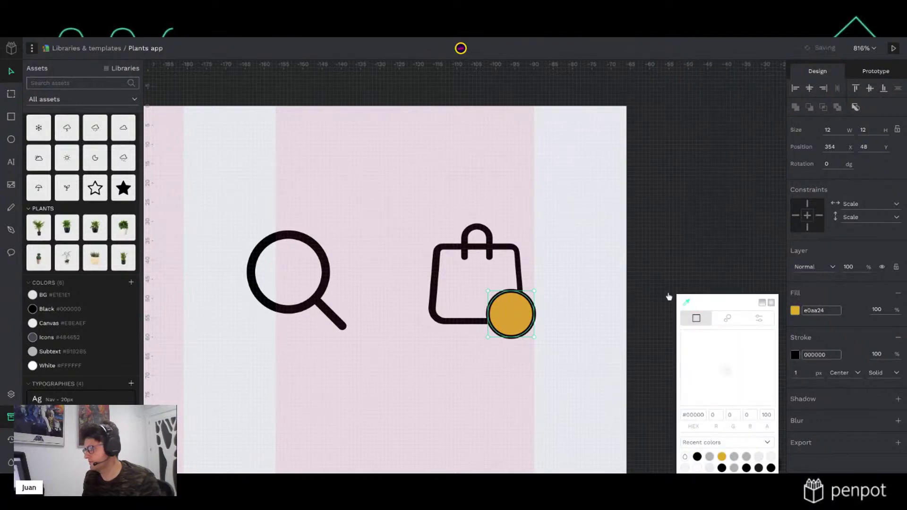
pyautogui.click(597, 249)
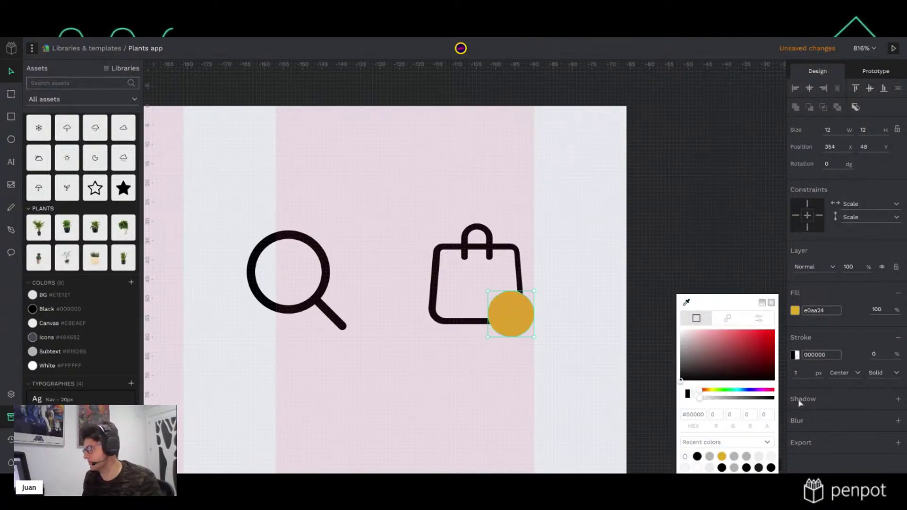
pyautogui.click(797, 373)
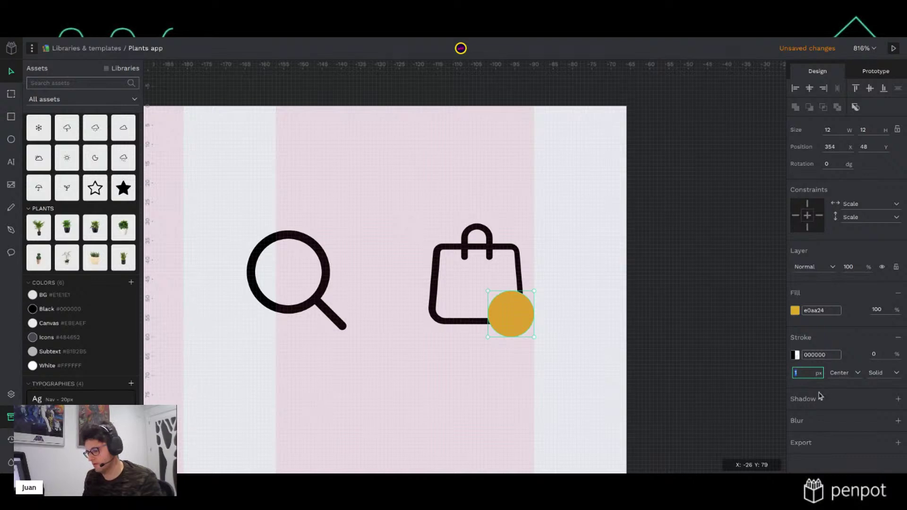
pyautogui.click(689, 309)
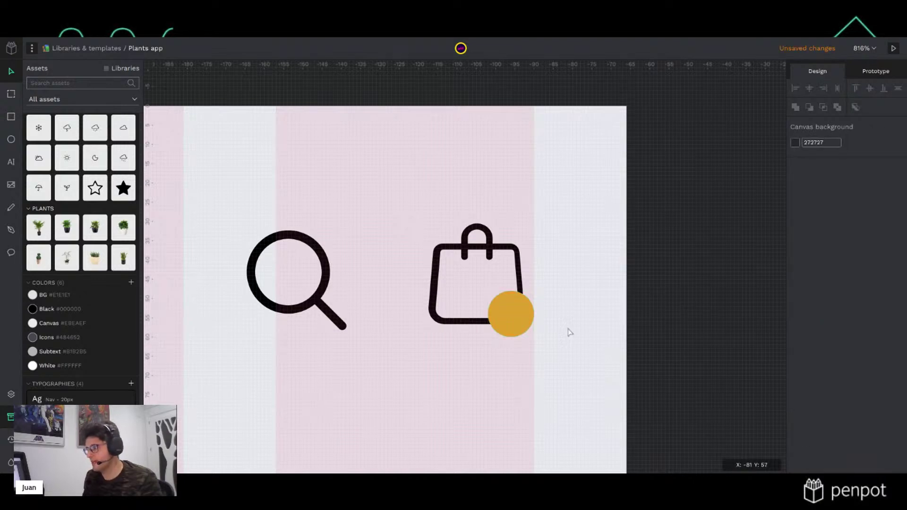
pyautogui.scroll(-4, 551, 348)
pyautogui.scroll(4, 550, 348)
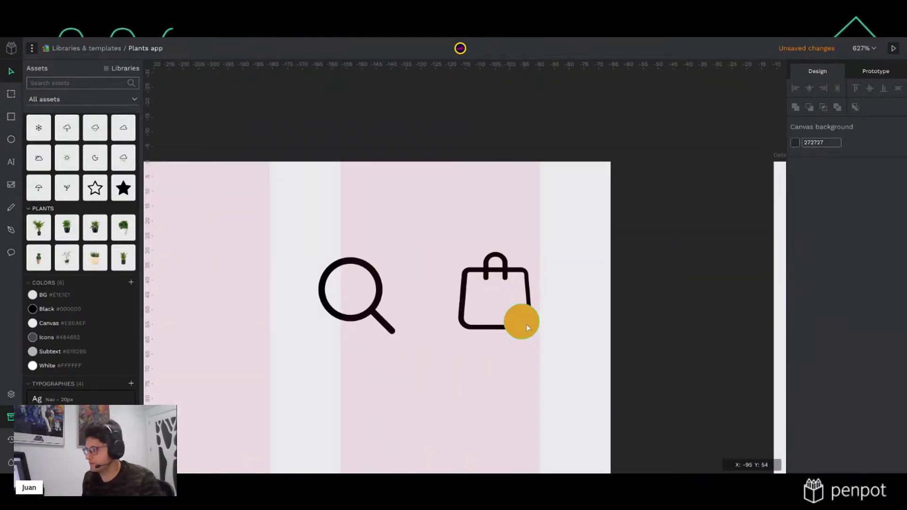
# Set the badge dot's stroke to the light canvas background colour with the eyedropper
pyautogui.click(537, 325)
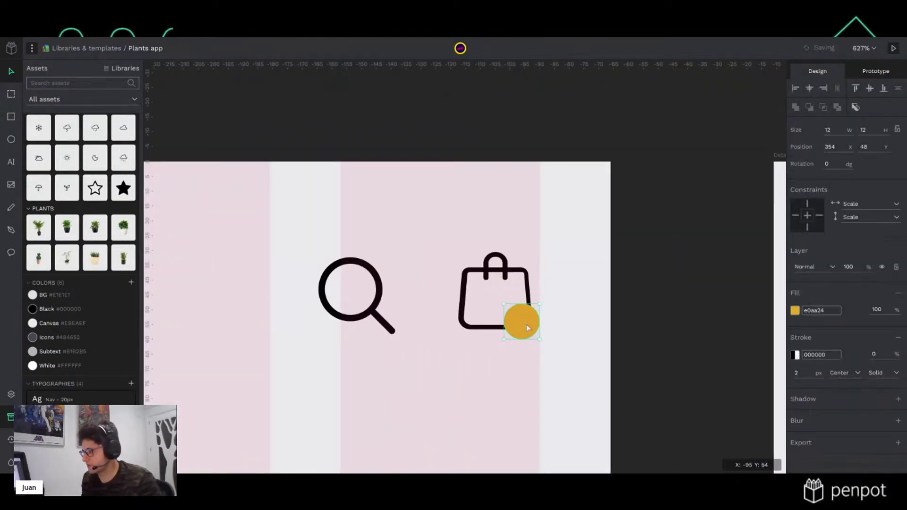
pyautogui.click(796, 355)
pyautogui.click(688, 302)
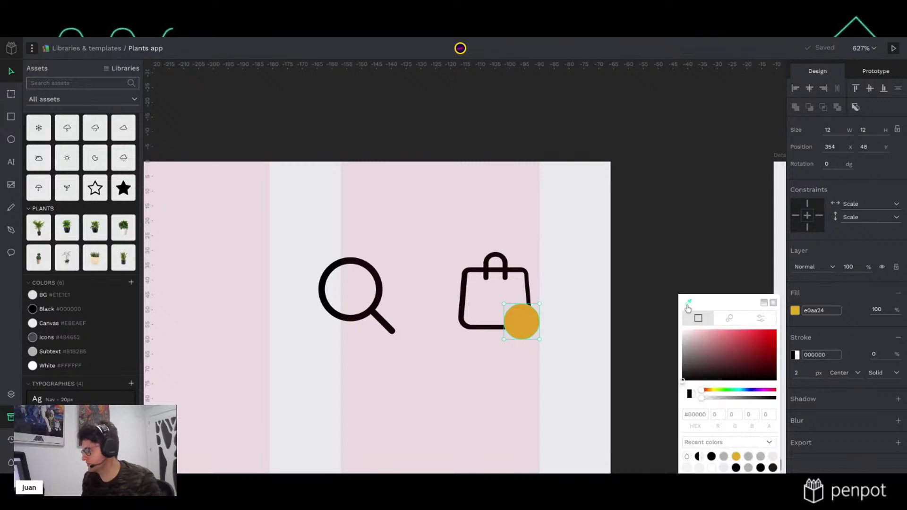
pyautogui.click(597, 277)
pyautogui.click(674, 246)
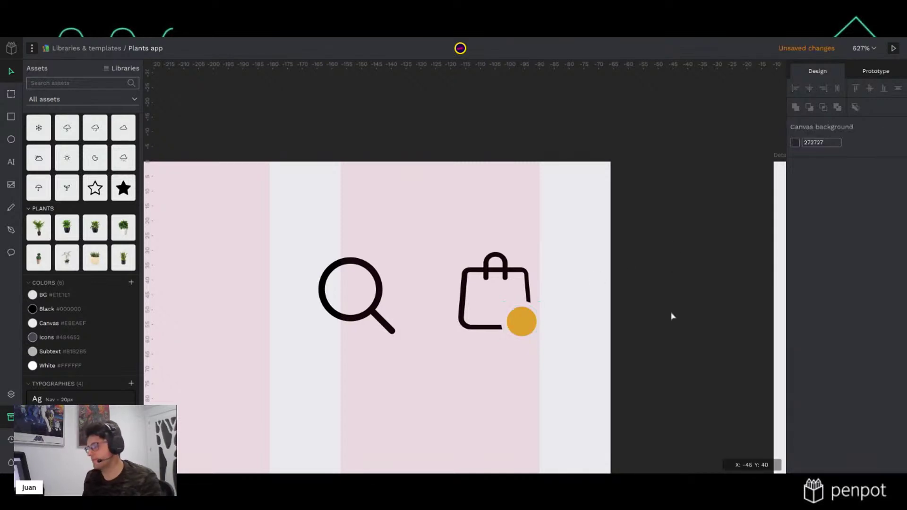
pyautogui.scroll(-5, 677, 352)
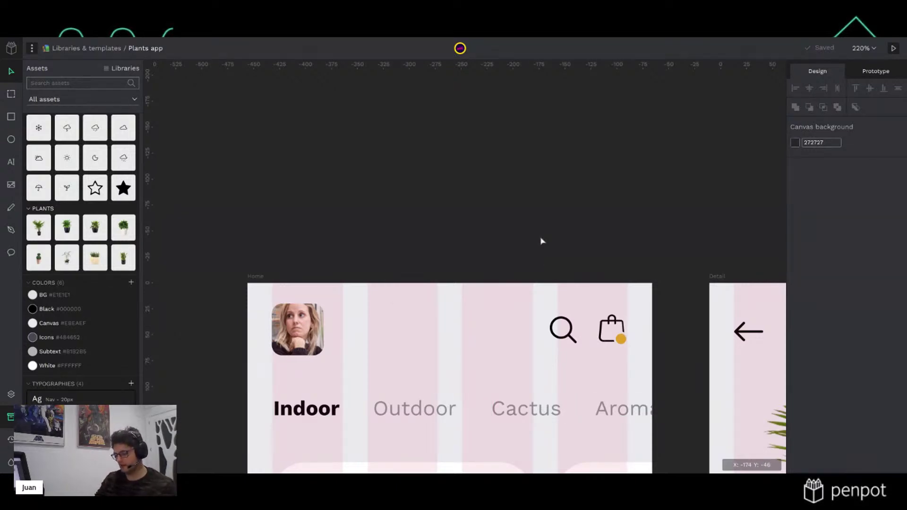
# Hide the column grid overlay, frame the Home, Detail and Cart boards, and select Cart
pyautogui.press("ctrl+'")
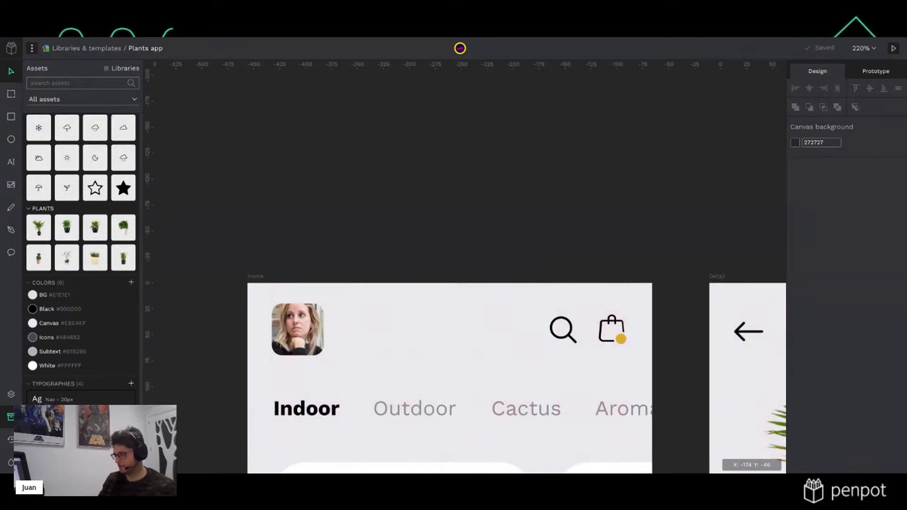
pyautogui.scroll(-4, 604, 373)
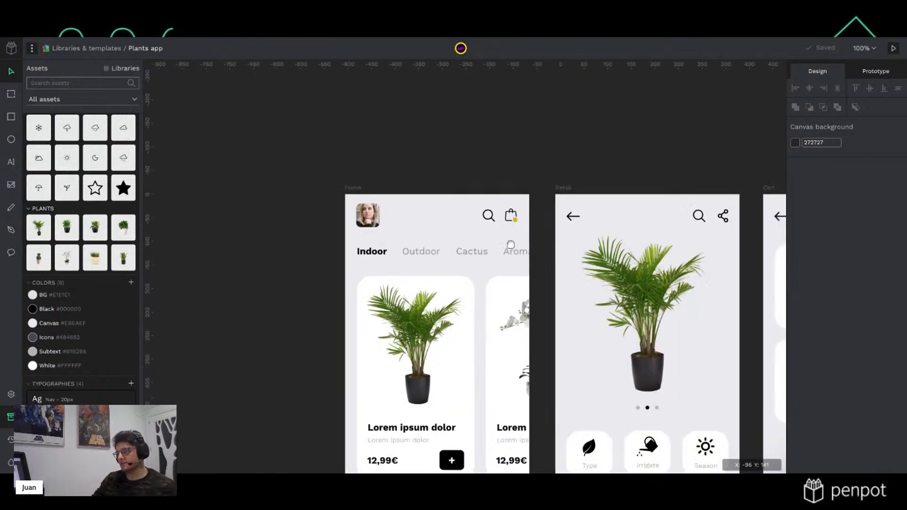
pyautogui.scroll(9, 499, 177)
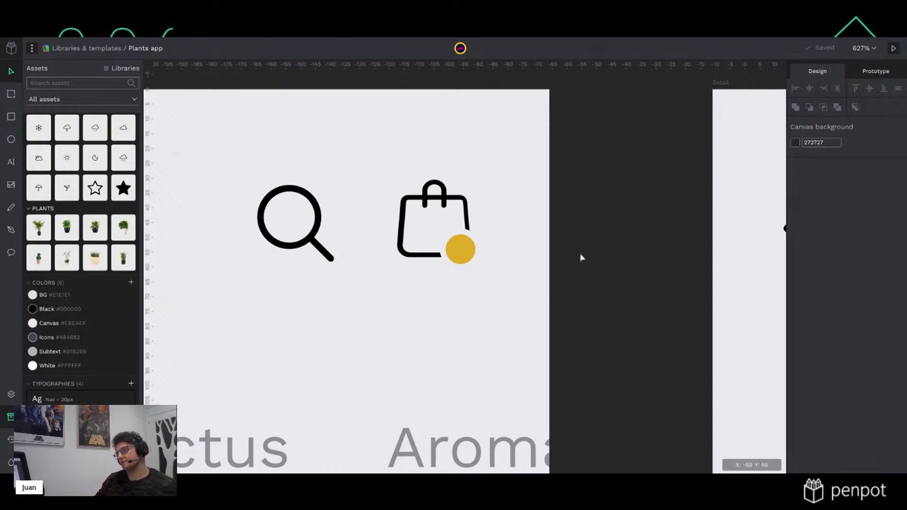
pyautogui.scroll(-10, 624, 272)
pyautogui.moveTo(580, 341); pyautogui.dragTo(373, 206)
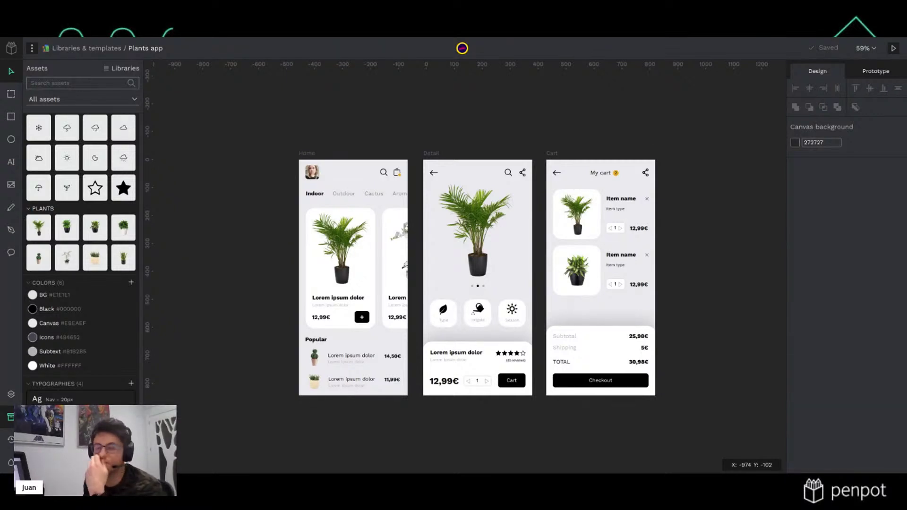
pyautogui.moveTo(747, 253); pyautogui.dragTo(613, 234)
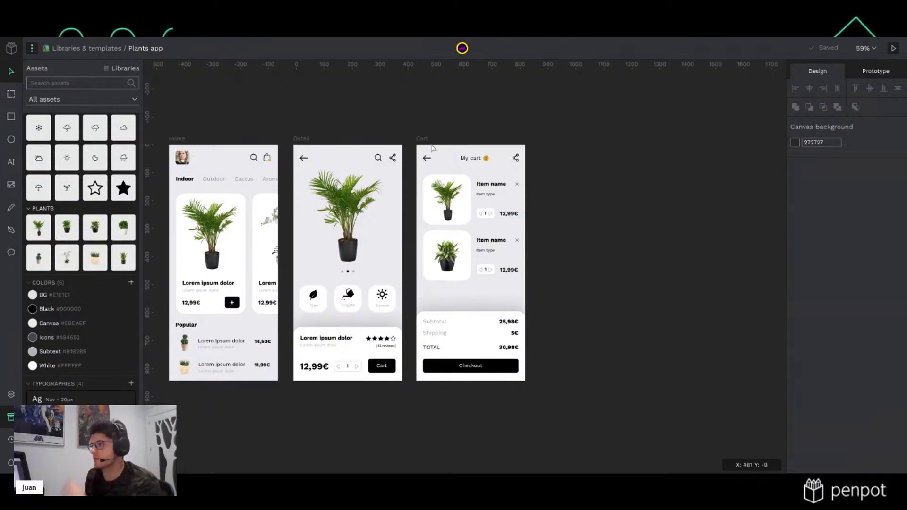
pyautogui.click(425, 138)
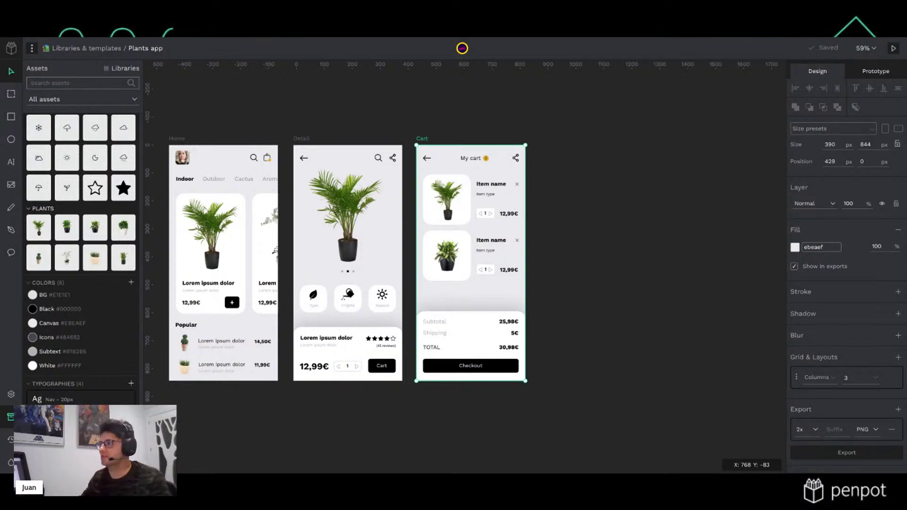
# Duplicate the Cart board with Ctrl+D and select the resulting Cart-1 in the Layers list
pyautogui.click(508, 99)
pyautogui.click(426, 139)
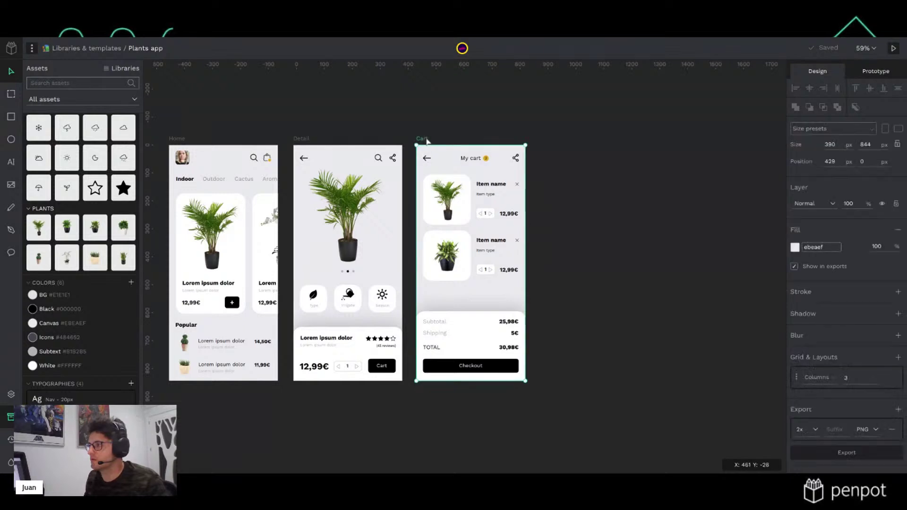
pyautogui.hotkey('ctrl', 'd')
pyautogui.press('Escape')
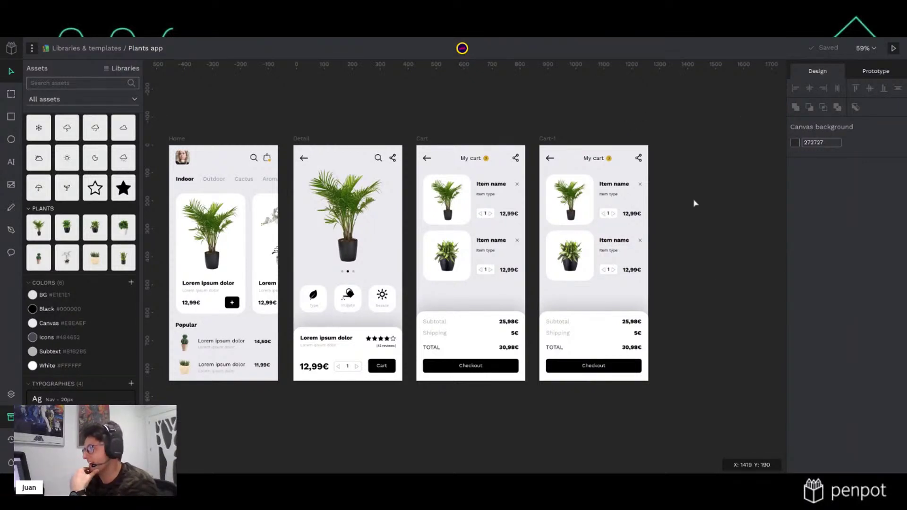
pyautogui.click(555, 141)
pyautogui.hotkey('alt', 'l')
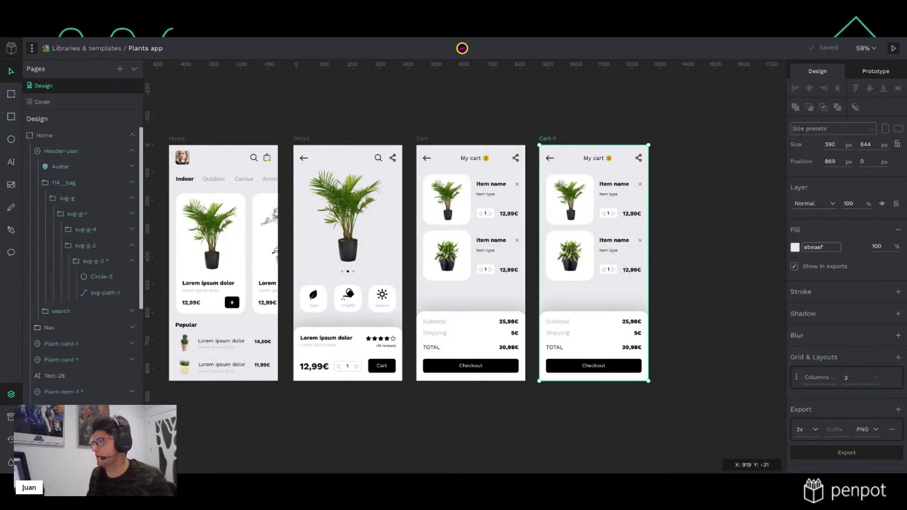
# Name the copied board Checkout and delete the yellow 2 badge from its header
pyautogui.click(619, 108)
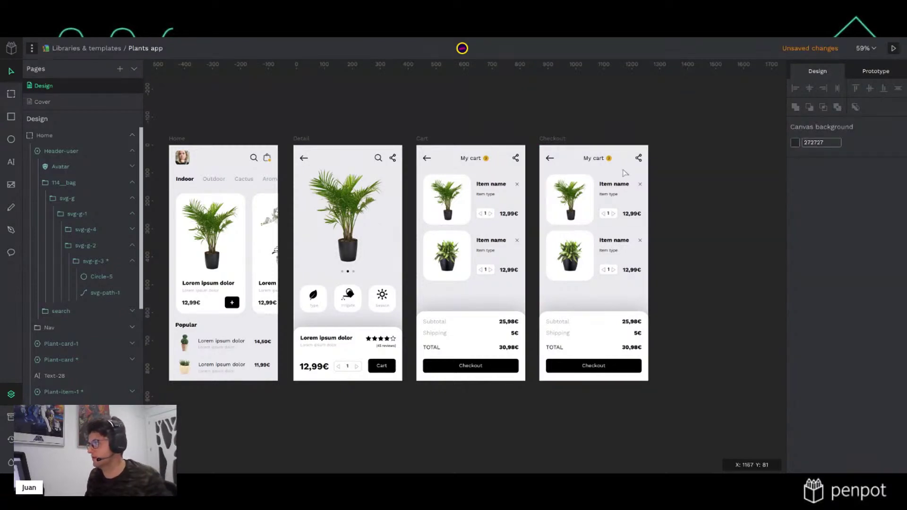
pyautogui.keyDown('ctrl'); pyautogui.scroll(5, 625, 173); pyautogui.keyUp('ctrl')
pyautogui.click(581, 157)
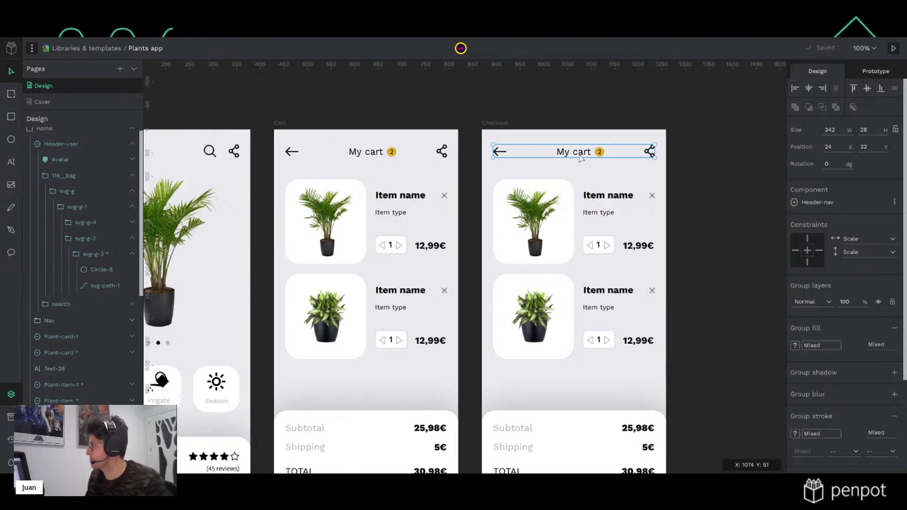
pyautogui.doubleClick(581, 157)
pyautogui.click(599, 153)
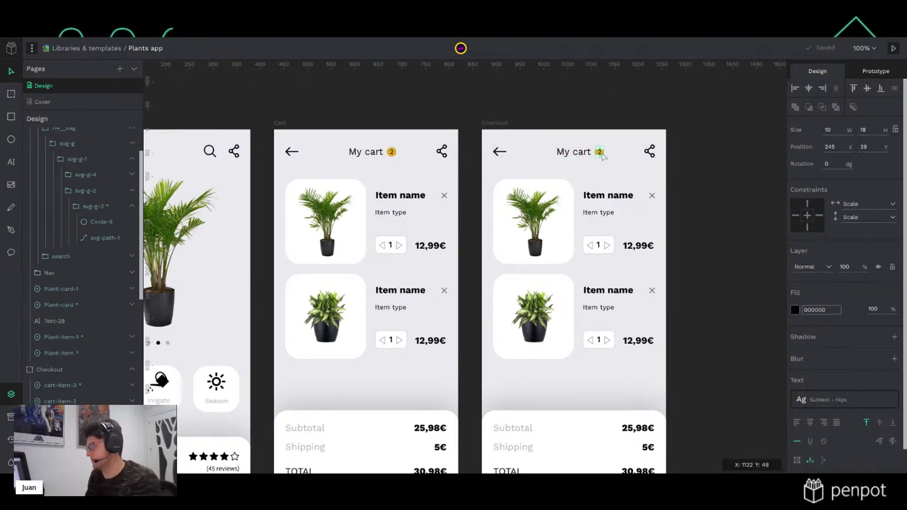
pyautogui.click(601, 156)
pyautogui.doubleClick(602, 156)
pyautogui.press('Delete')
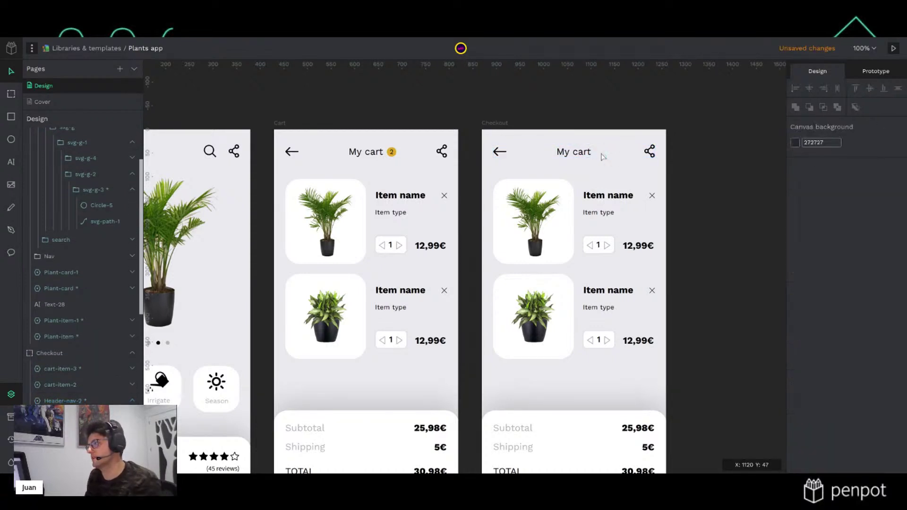
# Retype the header title from My cart to Checkout and centre it horizontally
pyautogui.doubleClick(575, 156)
pyautogui.doubleClick(576, 156)
pyautogui.write('Ch')
pyautogui.press('BackSpace')
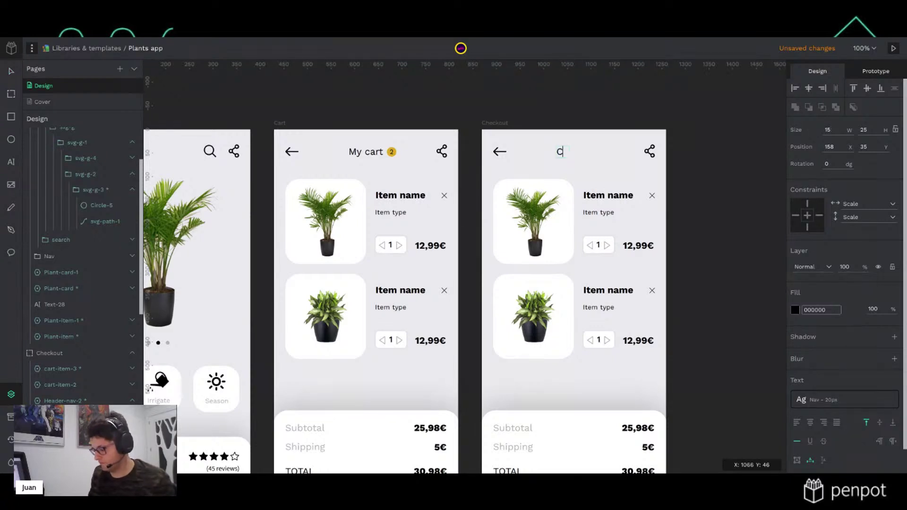
pyautogui.write('heckout')
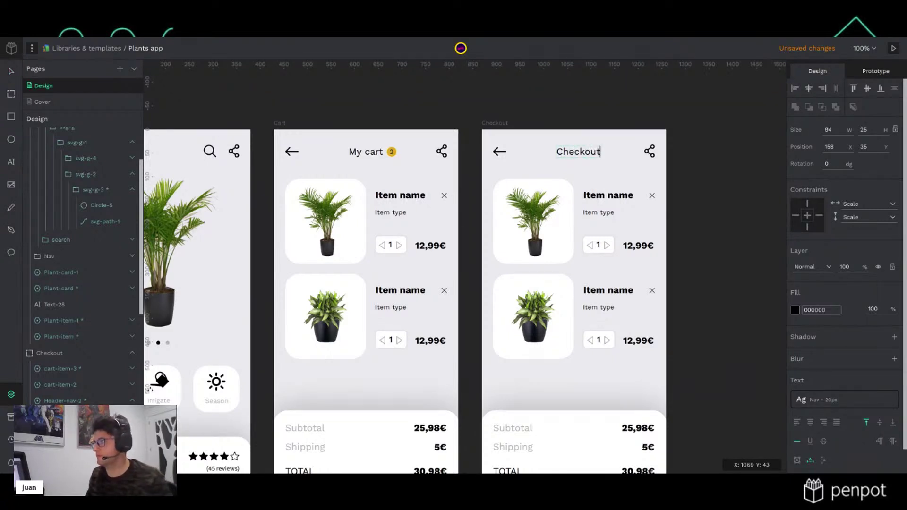
pyautogui.press('Escape')
pyautogui.click(808, 88)
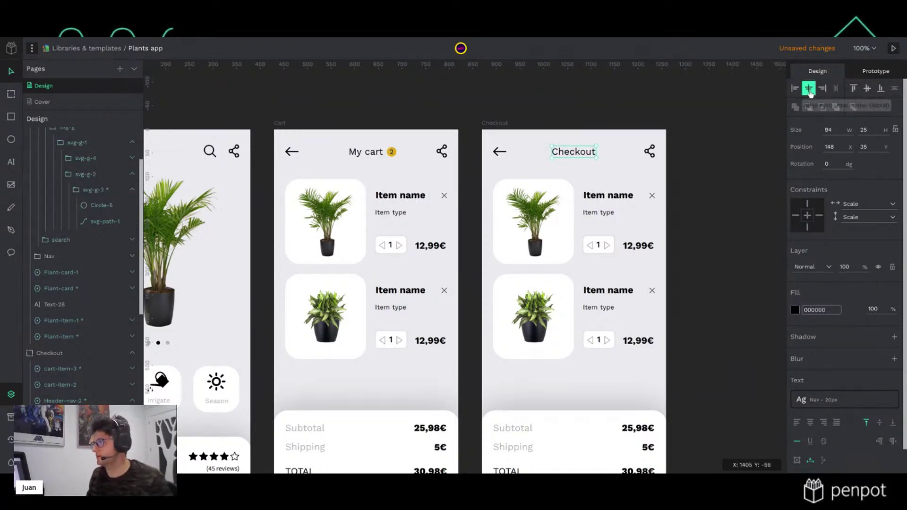
pyautogui.click(723, 141)
pyautogui.scroll(-3, 684, 354)
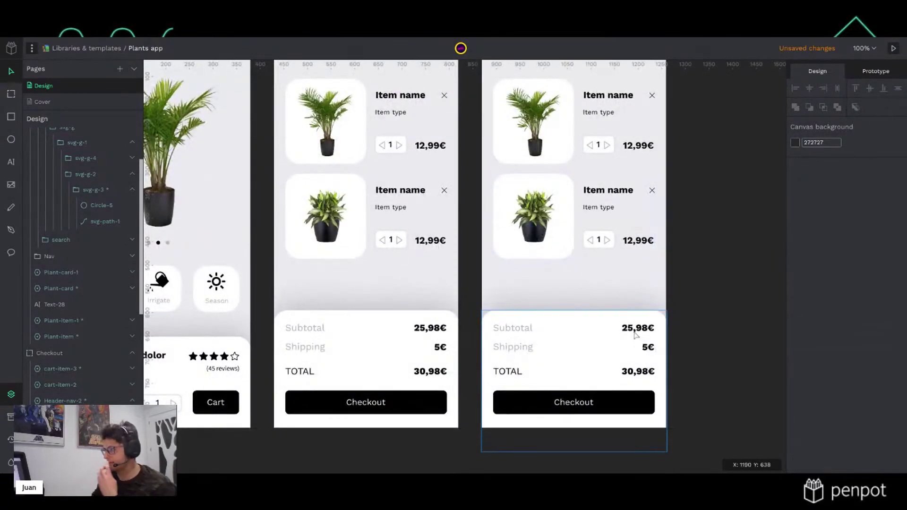
# Delete both plant cart items from the Checkout board
pyautogui.scroll(3, 635, 334)
pyautogui.click(556, 238)
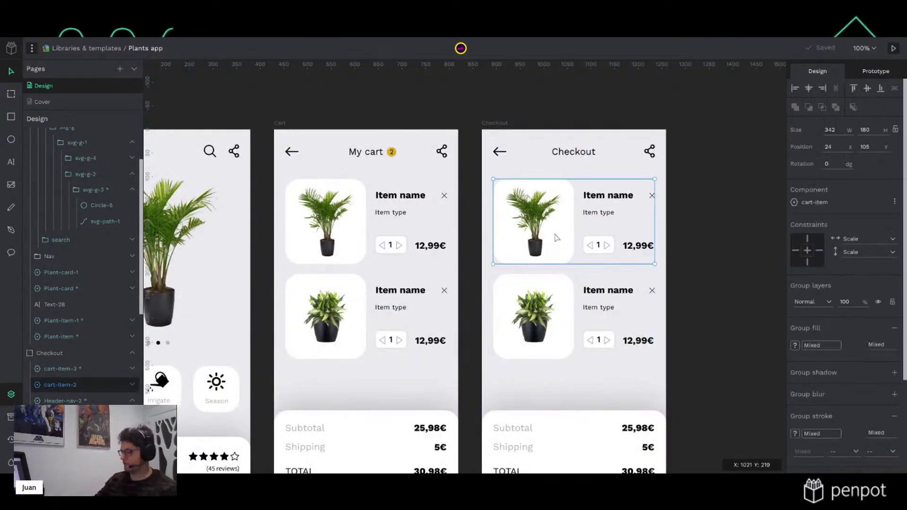
pyautogui.press('Delete')
pyautogui.click(535, 337)
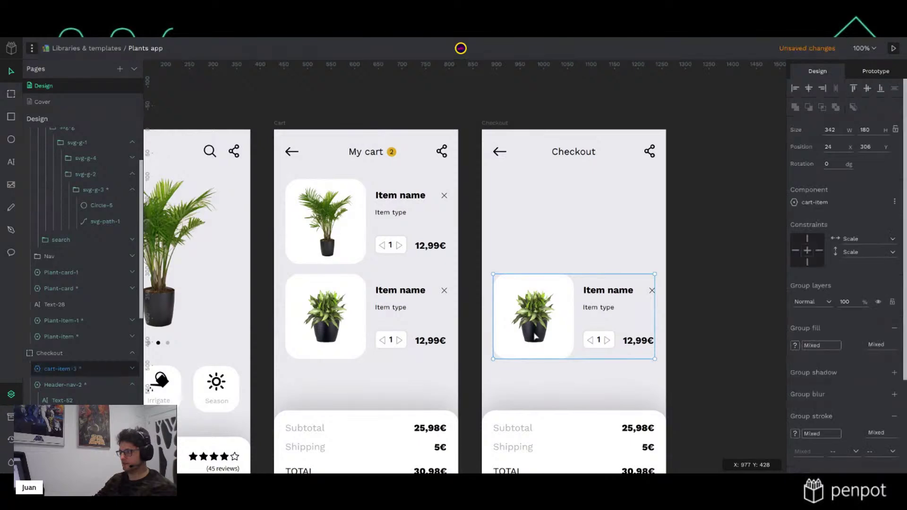
pyautogui.press('Delete')
pyautogui.scroll(-4, 535, 335)
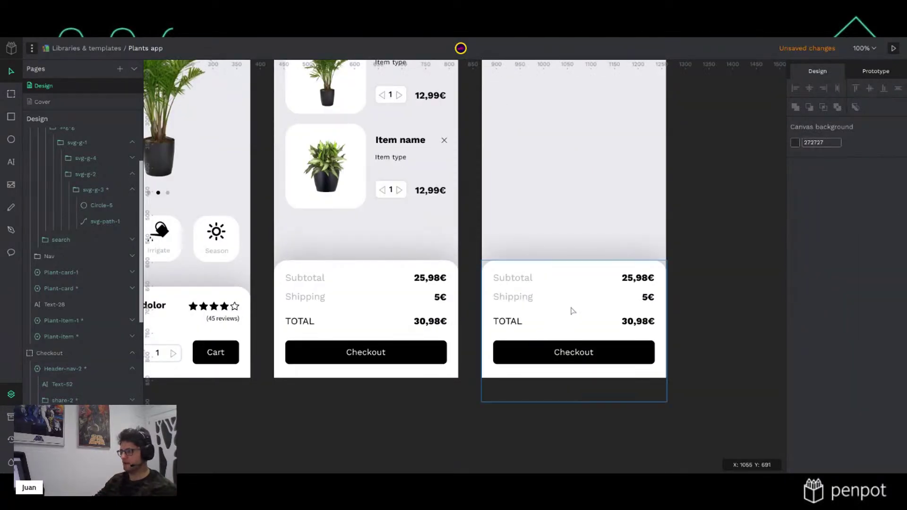
# Pan across the boards to compare the Detail and Checkout bottom price panels
pyautogui.moveTo(286, 317); pyautogui.dragTo(512, 299)
pyautogui.click(423, 299)
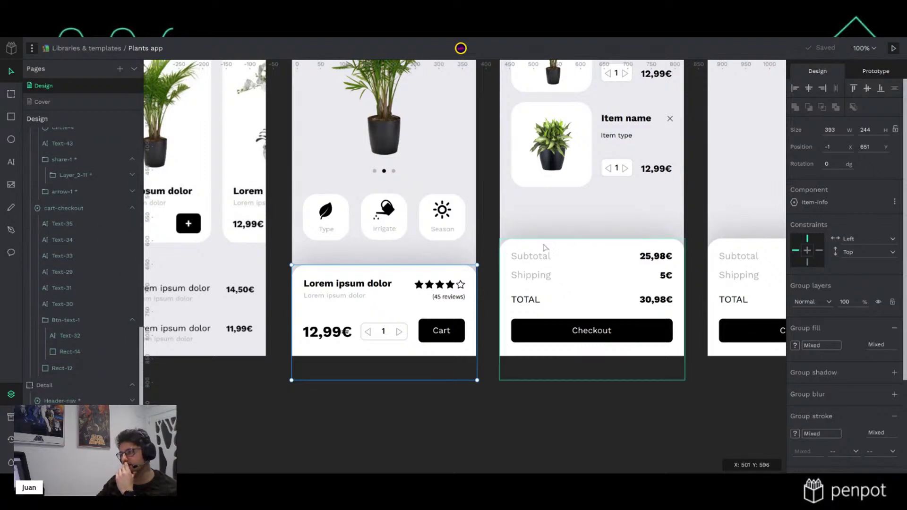
pyautogui.hscroll(5, 649, 301)
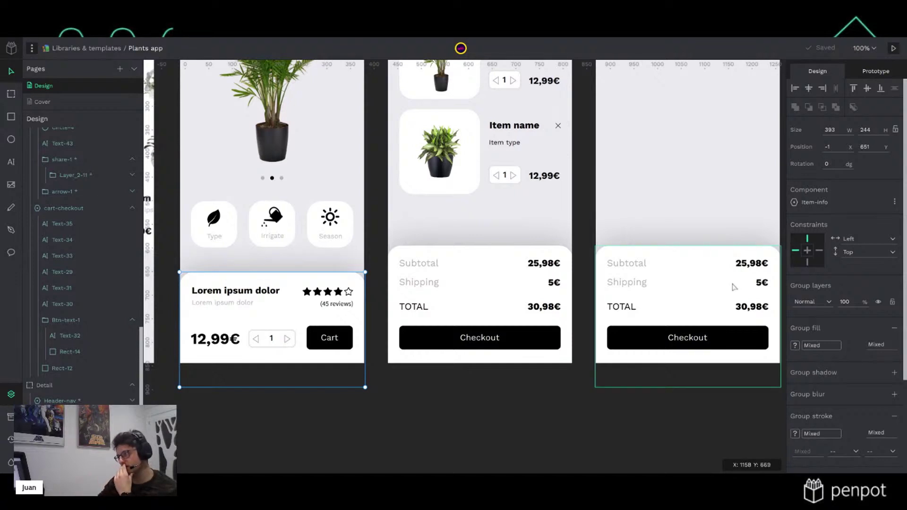
pyautogui.hscroll(6, 731, 285)
pyautogui.scroll(1, 589, 313)
pyautogui.hscroll(2, 633, 335)
pyautogui.scroll(2, 632, 335)
pyautogui.scroll(1, 618, 359)
pyautogui.scroll(-1, 618, 359)
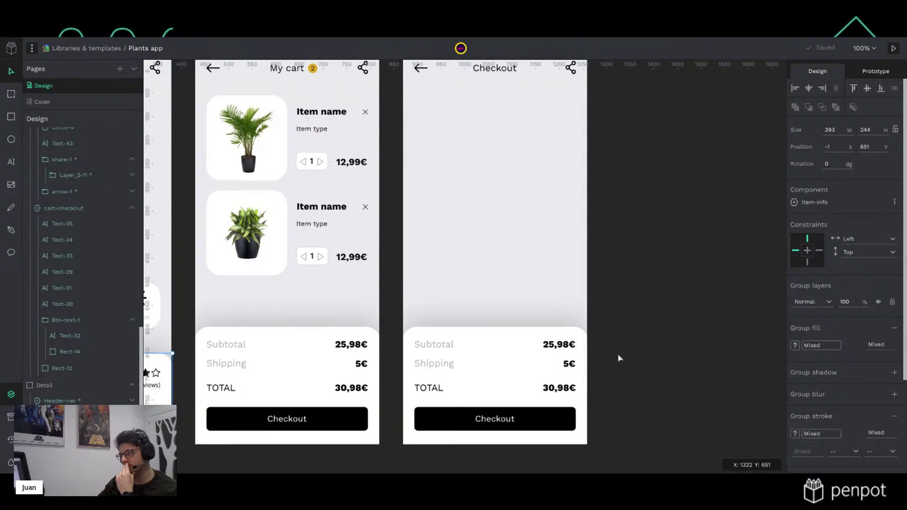
# Delete the Subtotal and Shipping rows and shorten the white bottom panel to the TOTAL row
pyautogui.click(498, 354)
pyautogui.click(433, 344)
pyautogui.keyDown('shift'); pyautogui.click(433, 363); pyautogui.keyUp('shift')
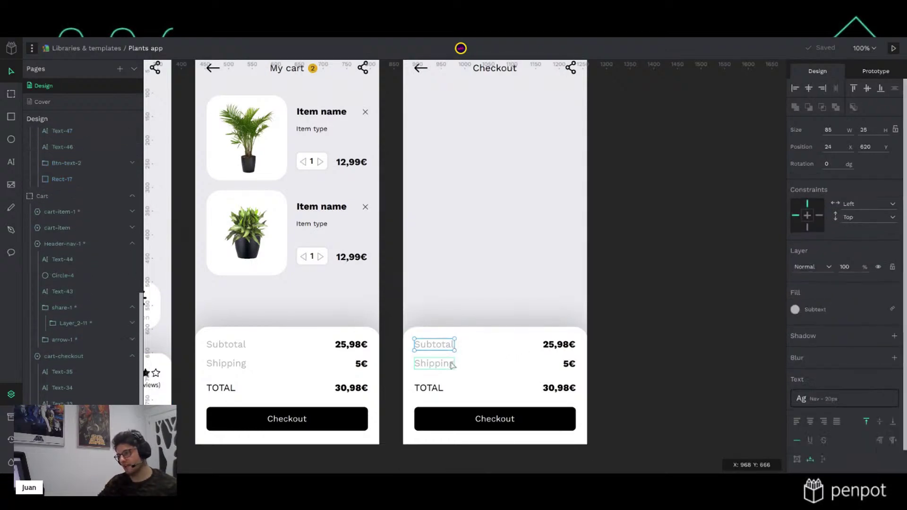
pyautogui.keyDown('shift'); pyautogui.click(569, 363); pyautogui.keyUp('shift')
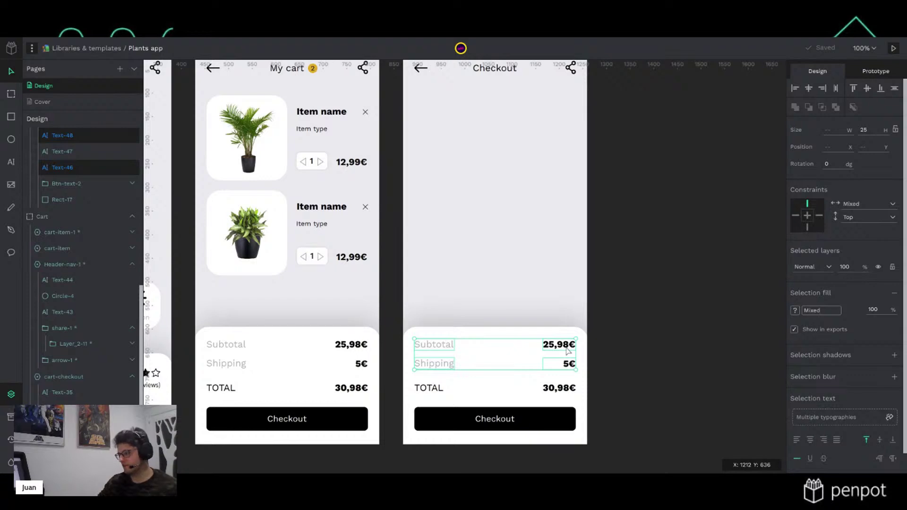
pyautogui.press('Delete')
pyautogui.click(567, 351)
pyautogui.moveTo(545, 328); pyautogui.dragTo(546, 367)
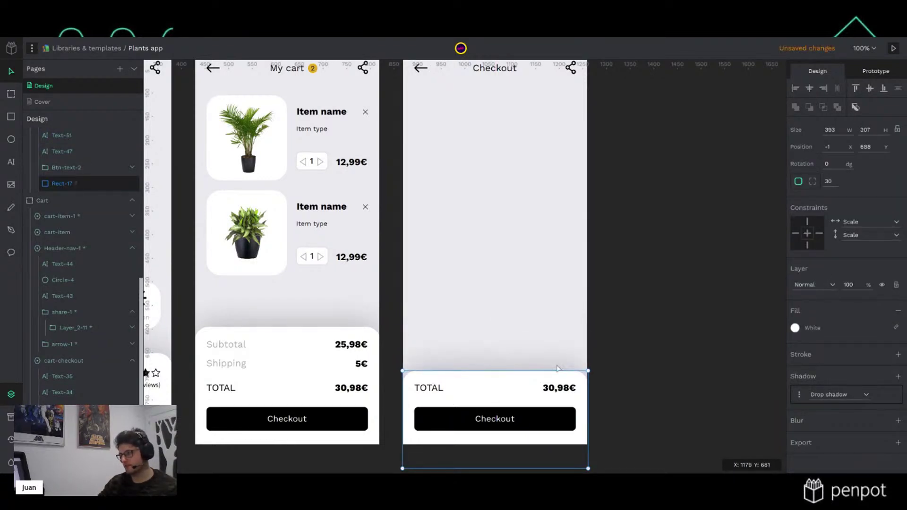
pyautogui.click(712, 335)
# Change the Checkout button label to 'Pay now'
pyautogui.doubleClick(510, 421)
pyautogui.doubleClick(510, 420)
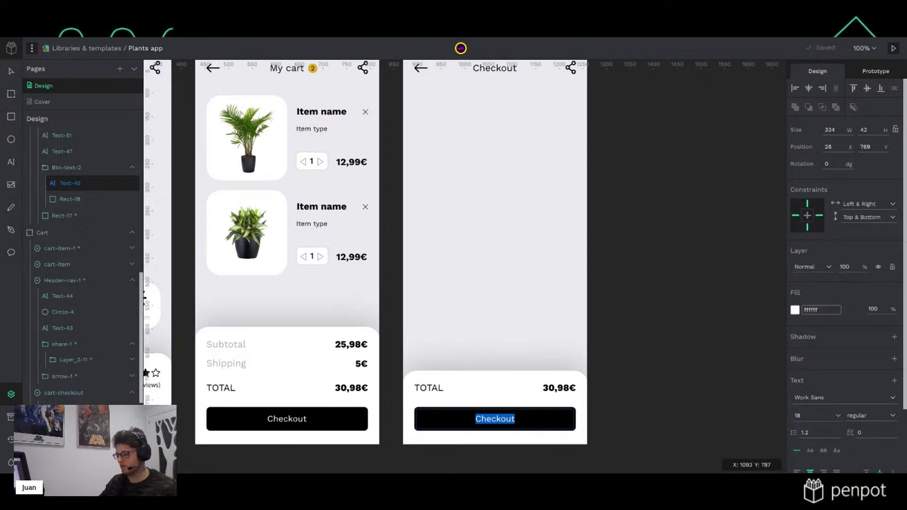
pyautogui.write('Pay now')
pyautogui.click(698, 296)
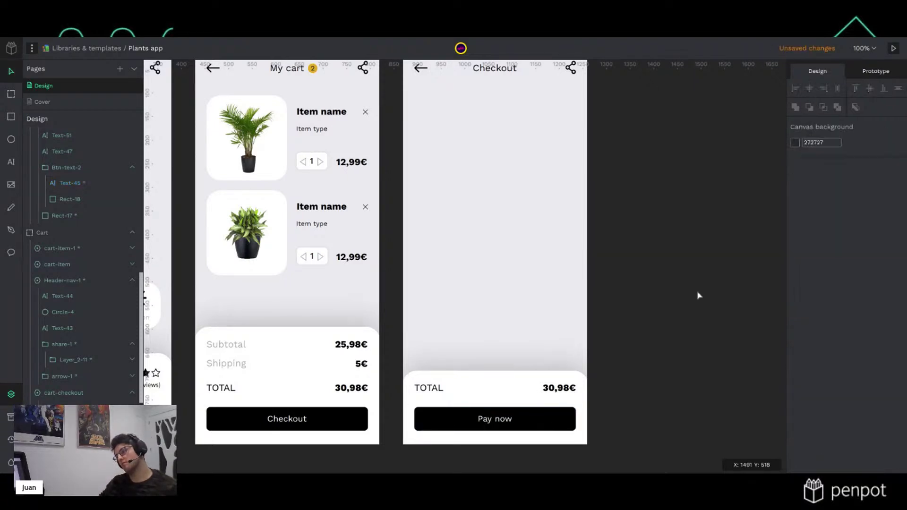
# Drag the Plant-item component from the Assets library onto the top of the Checkout board
pyautogui.scroll(-3, 671, 324)
pyautogui.scroll(2, 644, 308)
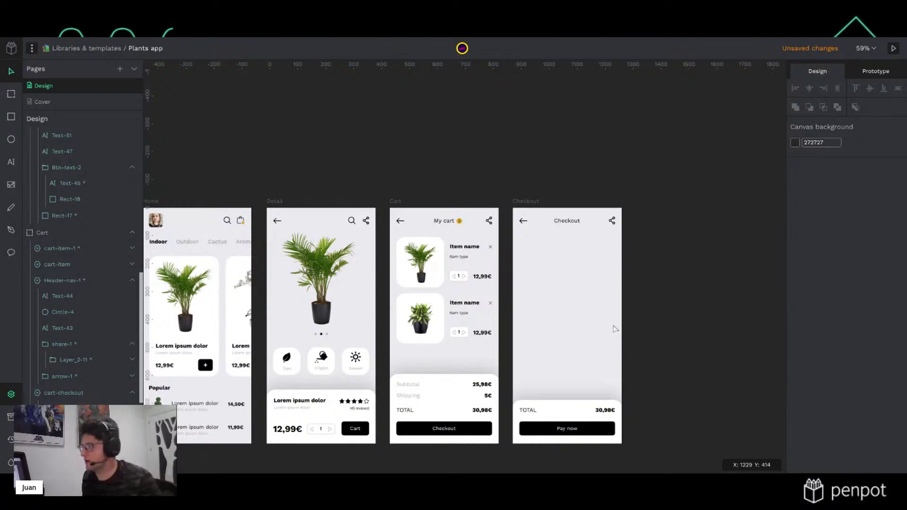
pyautogui.scroll(-3, 617, 328)
pyautogui.scroll(5, 590, 269)
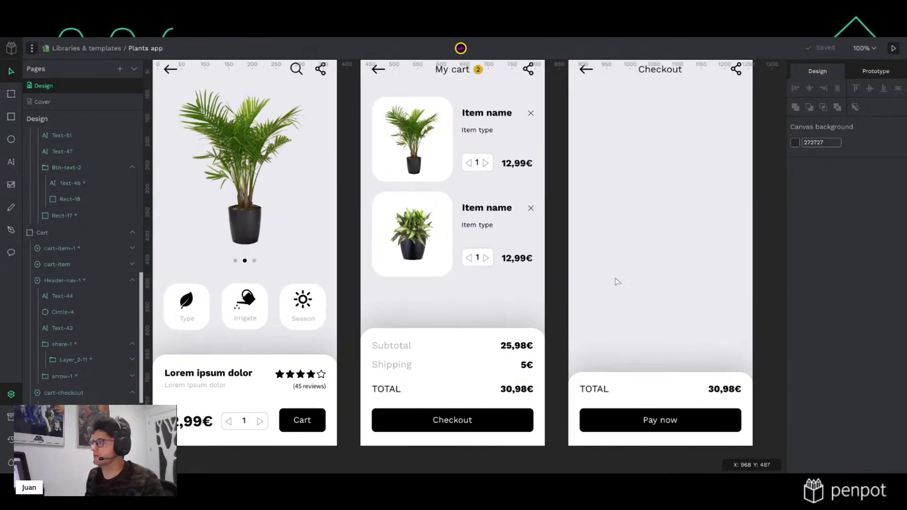
pyautogui.scroll(-2, 614, 276)
pyautogui.hscroll(2, 472, 236)
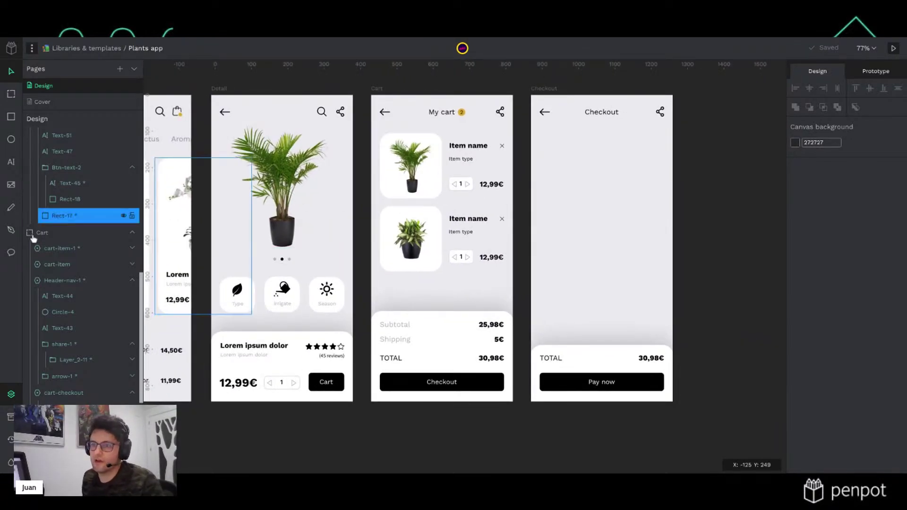
pyautogui.click(10, 417)
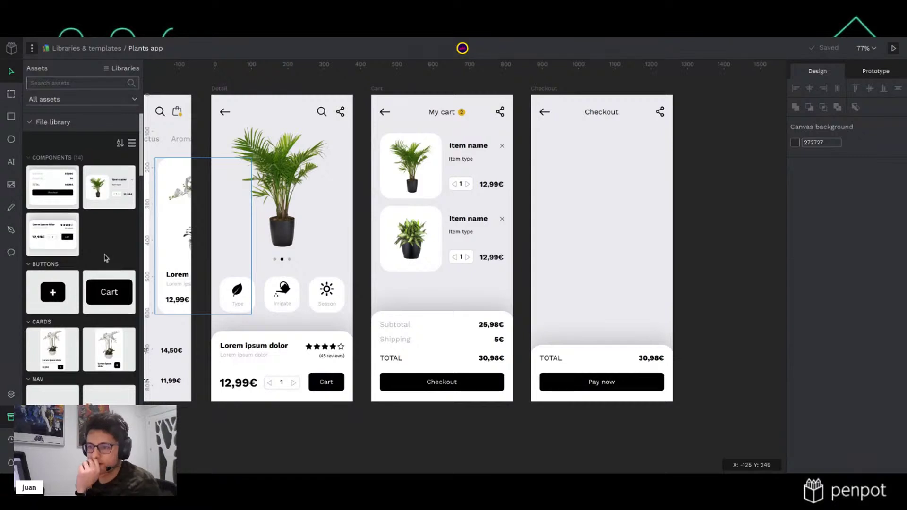
pyautogui.scroll(-4, 106, 258)
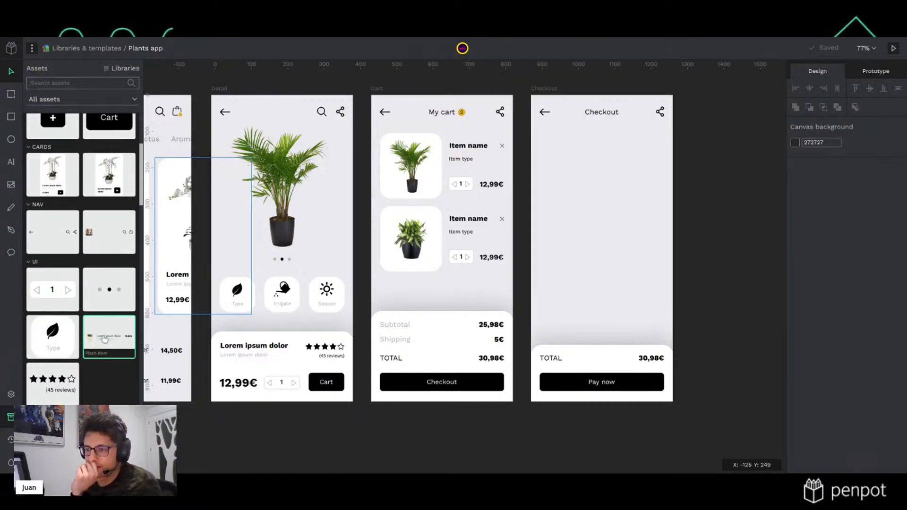
pyautogui.moveTo(109, 337); pyautogui.dragTo(555, 157)
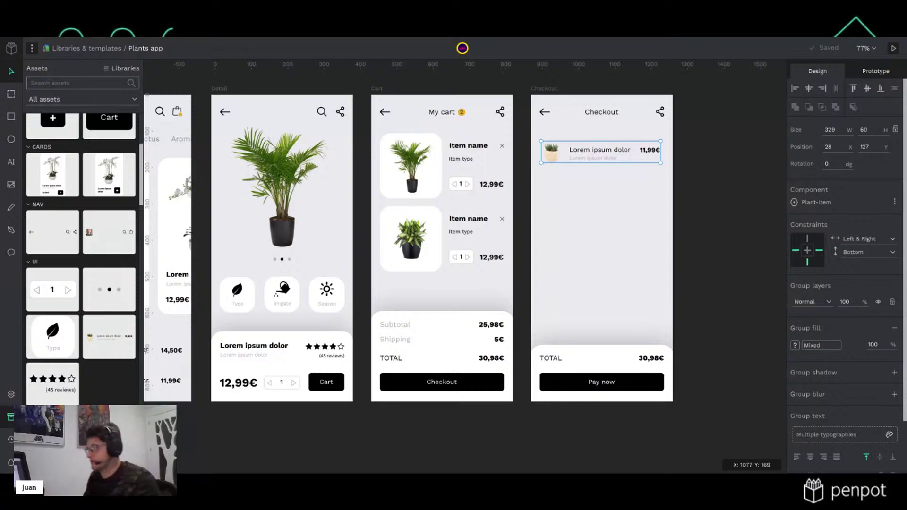
# Detach the plant item from its component and delete its 11,99€ price and plant image
pyautogui.rightClick(620, 156)
pyautogui.press('Escape')
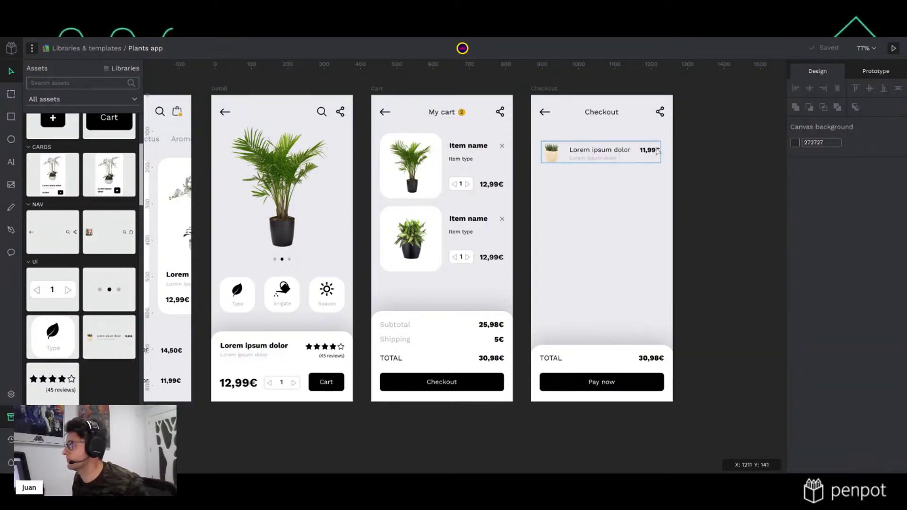
pyautogui.rightClick(657, 150)
pyautogui.click(654, 424)
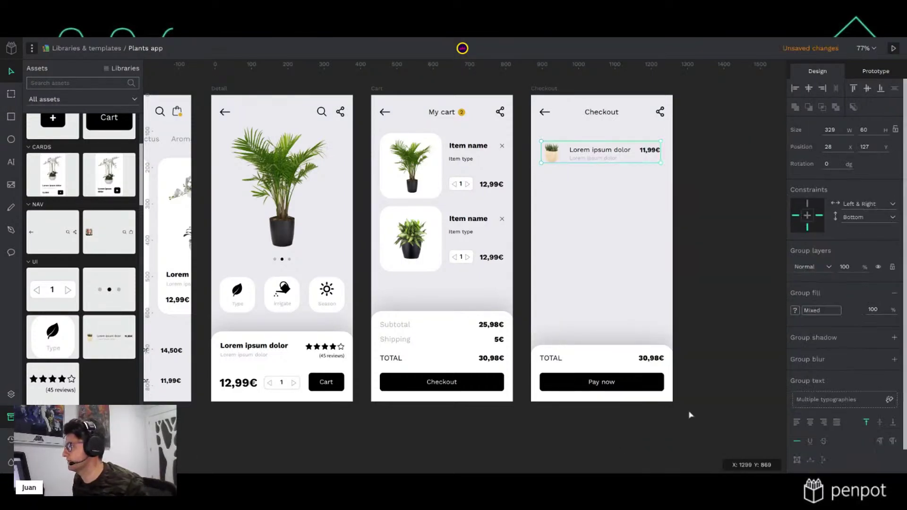
pyautogui.doubleClick(652, 152)
pyautogui.press('Delete')
pyautogui.doubleClick(552, 152)
pyautogui.press('Delete')
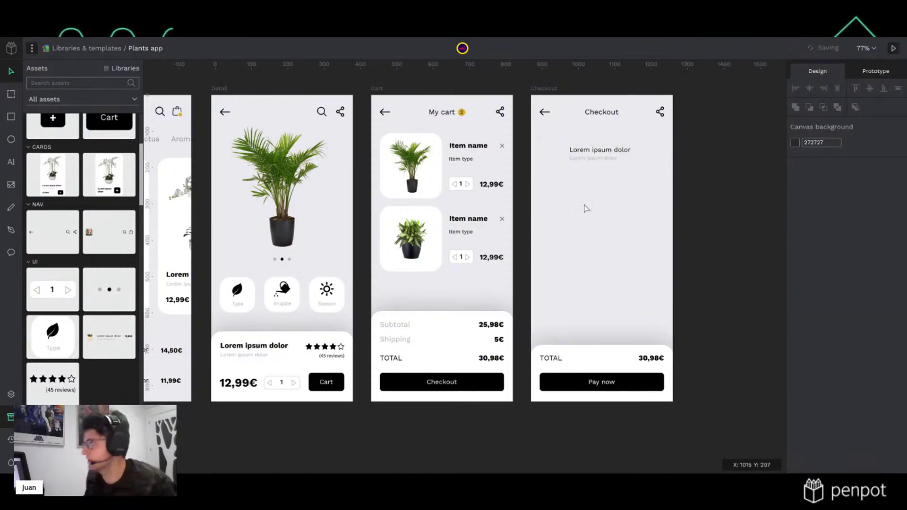
pyautogui.press('r')
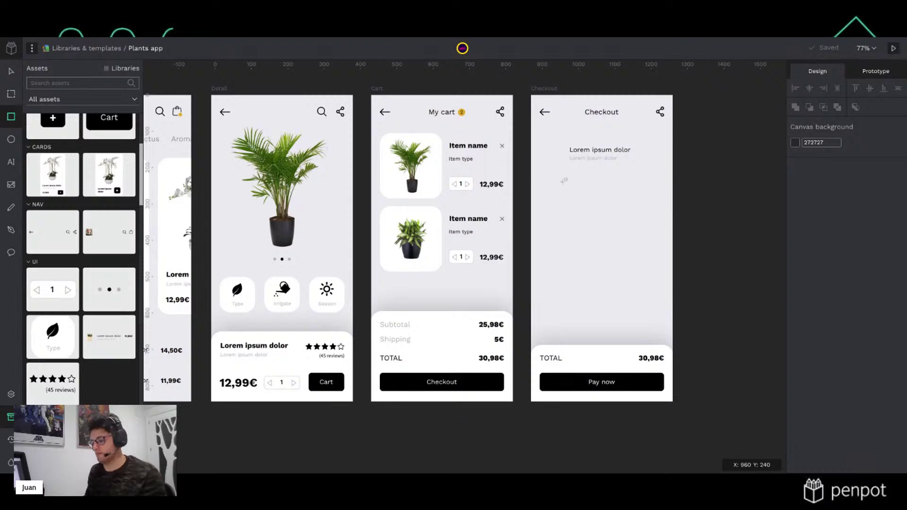
# Draw a square on the Checkout board and size it to 50×50
pyautogui.moveTo(567, 182); pyautogui.dragTo(592, 207)
pyautogui.click(837, 133)
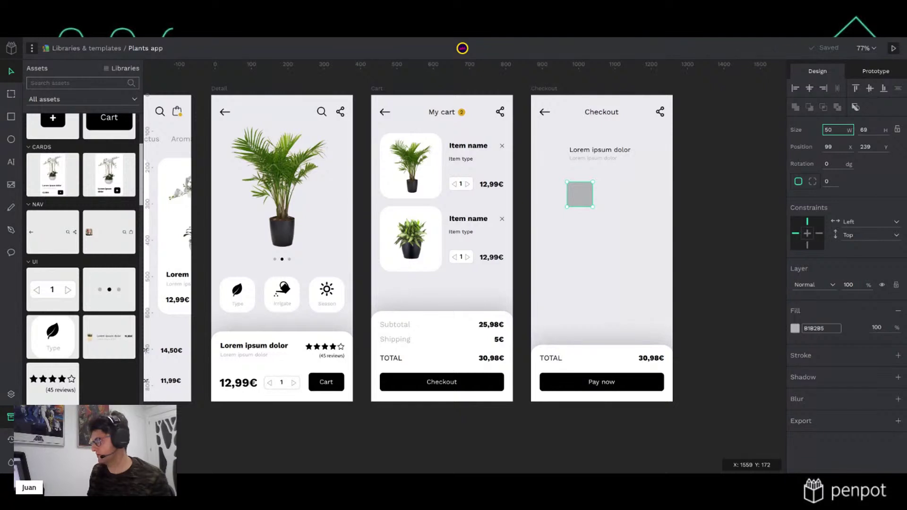
pyautogui.press('Tab')
pyautogui.write('50')
pyautogui.click(836, 163)
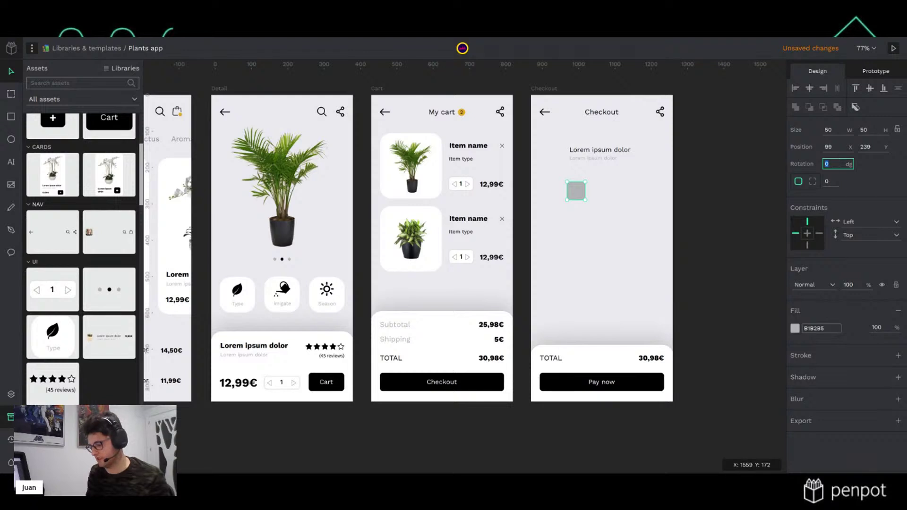
pyautogui.write('20')
pyautogui.press('Return')
pyautogui.hotkey('ctrl', 'z')
# Round the square's corners to 20, move it beside the Lorem ipsum text, and show column grids
pyautogui.click(829, 182)
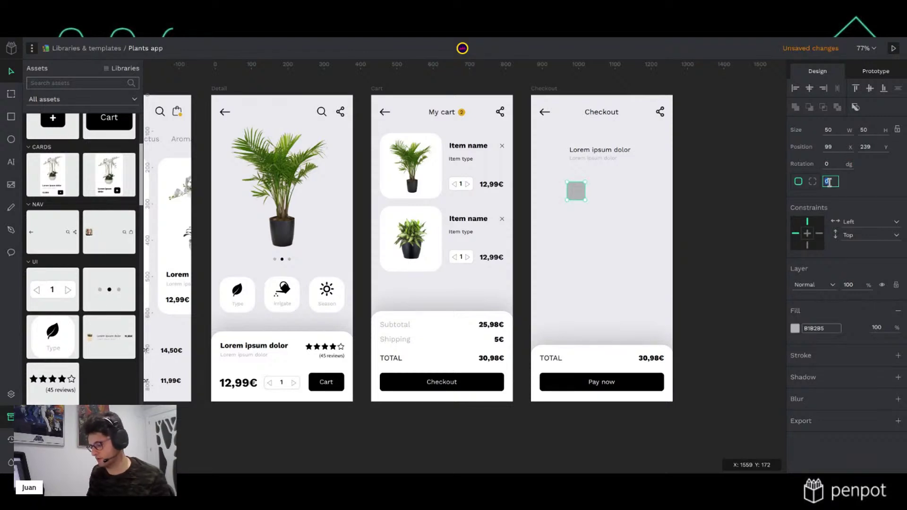
pyautogui.write('20')
pyautogui.click(595, 207)
pyautogui.moveTo(582, 197); pyautogui.dragTo(556, 160)
pyautogui.click(549, 89)
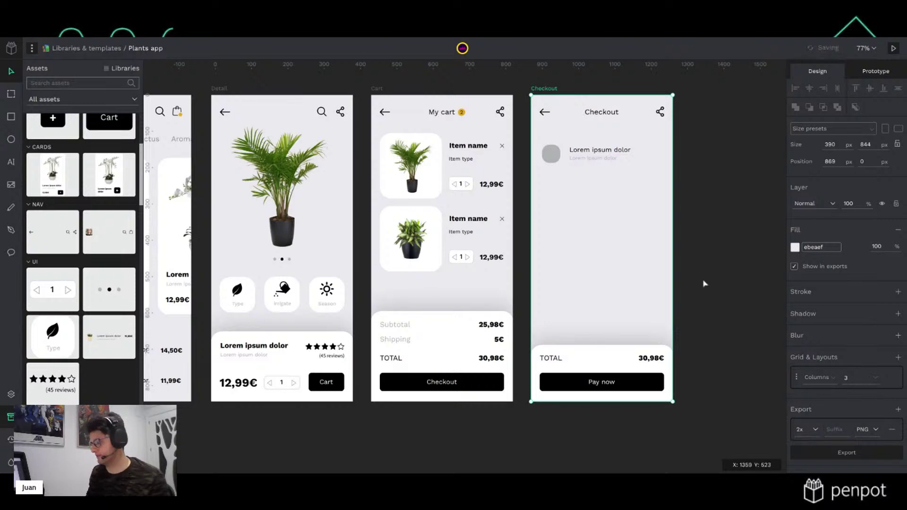
pyautogui.hotkey('ctrl', "'")
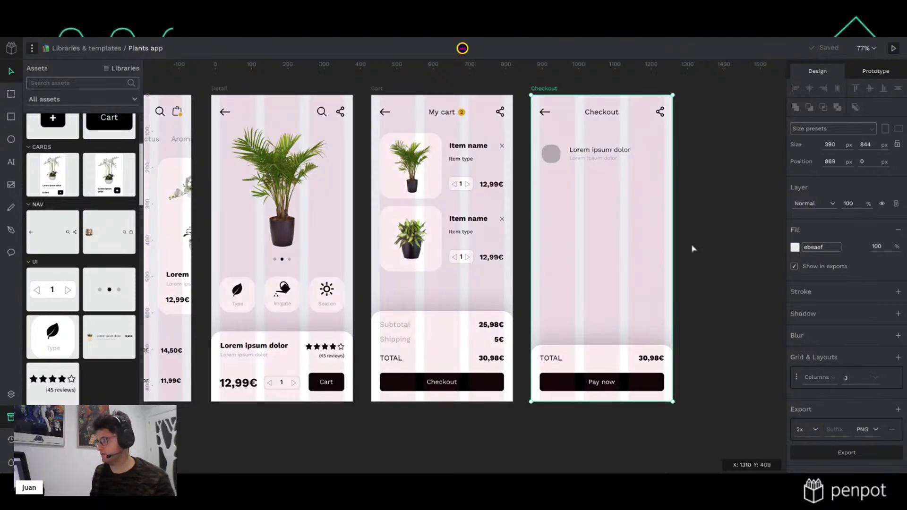
# Nudge the rounded square and the text group left to align with the grid
pyautogui.scroll(5, 622, 119)
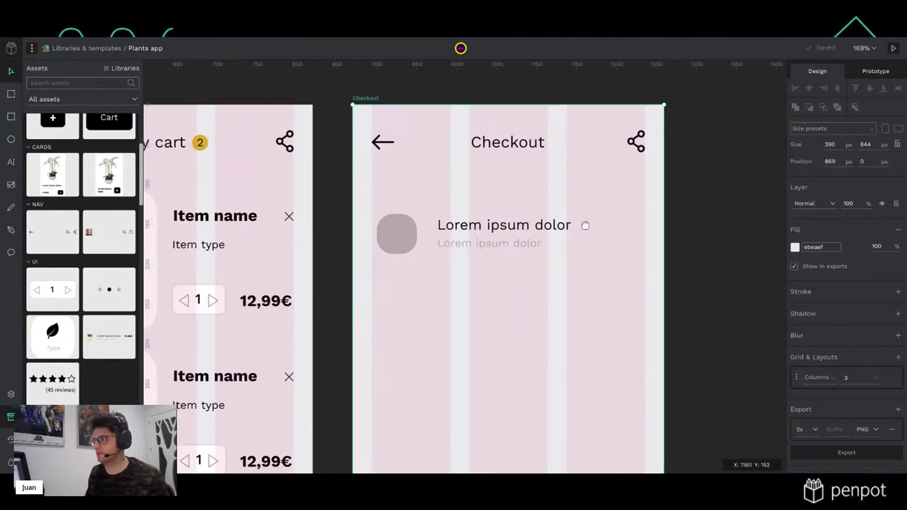
pyautogui.scroll(2, 584, 225)
pyautogui.moveTo(368, 242); pyautogui.dragTo(361, 242)
pyautogui.click(450, 228)
pyautogui.moveTo(450, 227); pyautogui.dragTo(432, 229)
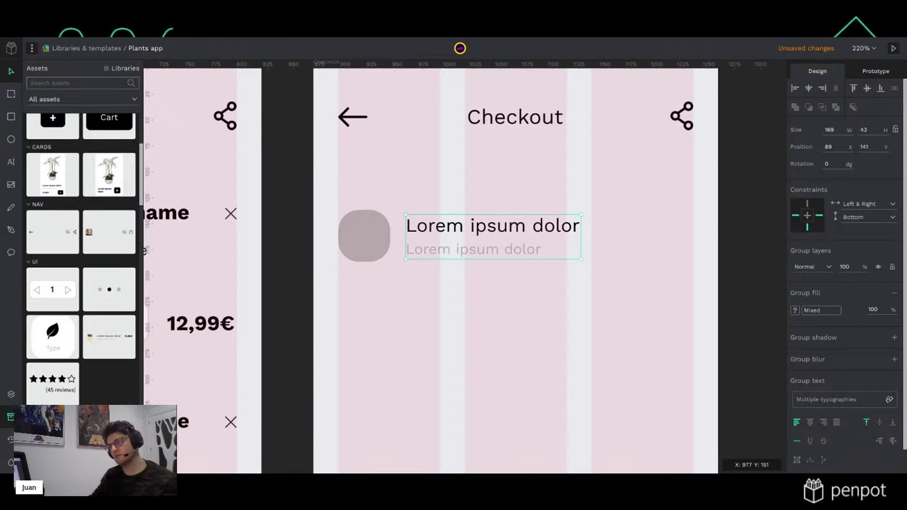
# Change the rounded square's fill from grey to white ffffff
pyautogui.click(373, 243)
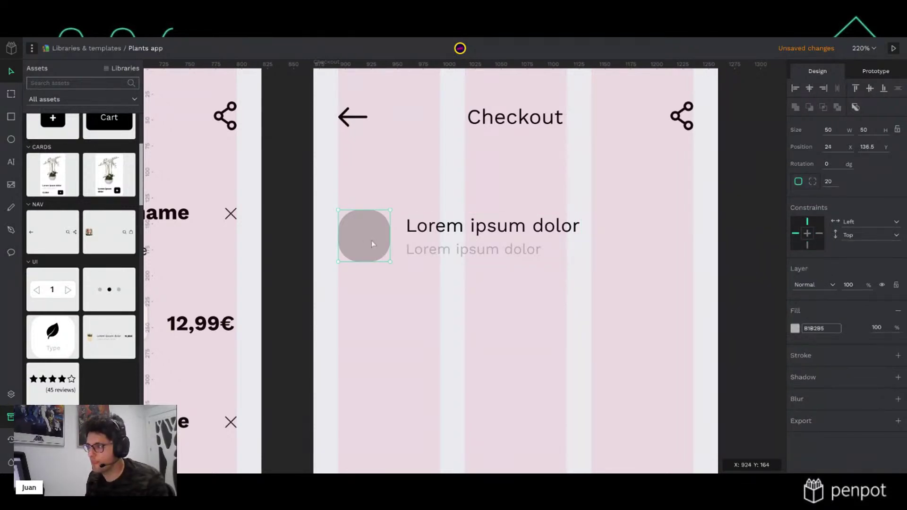
pyautogui.click(795, 327)
pyautogui.moveTo(672, 314); pyautogui.dragTo(672, 314)
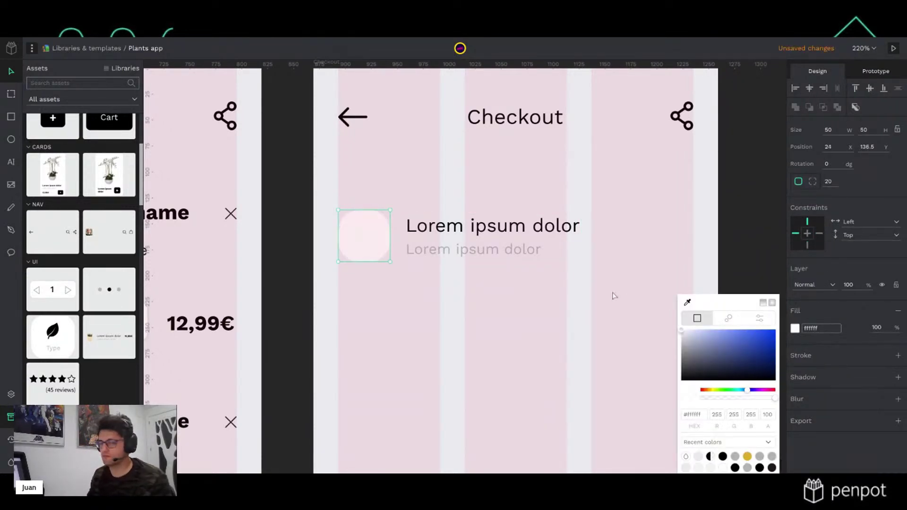
pyautogui.click(727, 157)
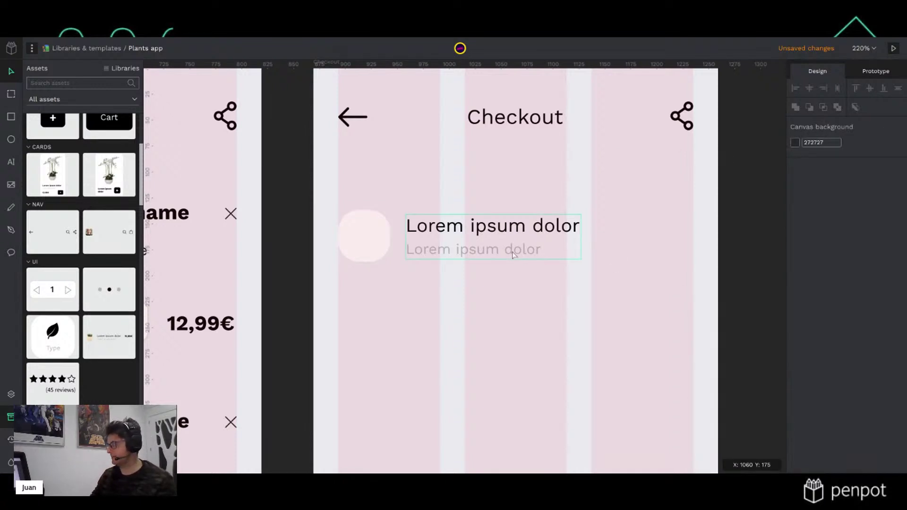
pyautogui.click(494, 230)
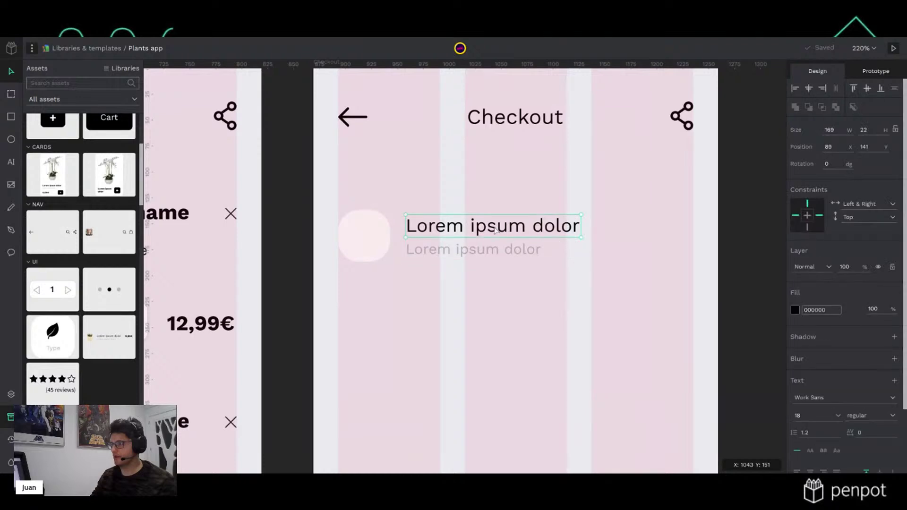
pyautogui.click(739, 218)
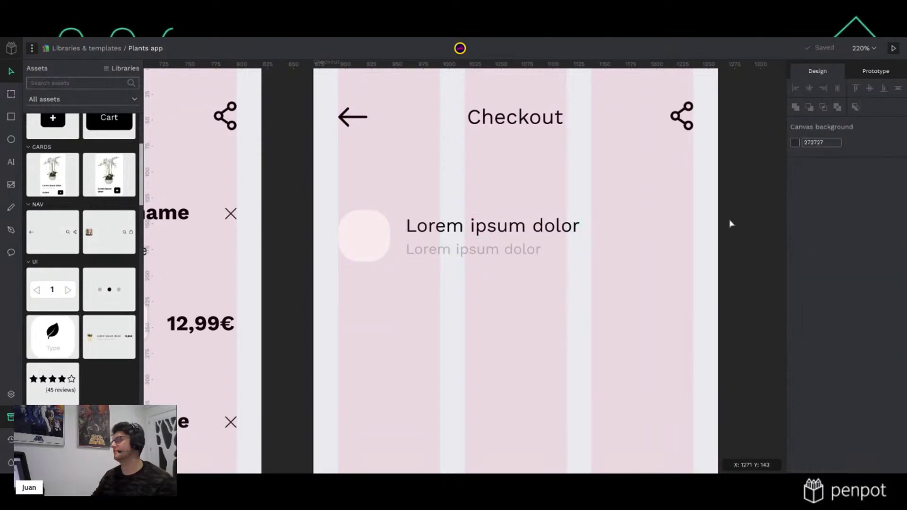
pyautogui.click(464, 228)
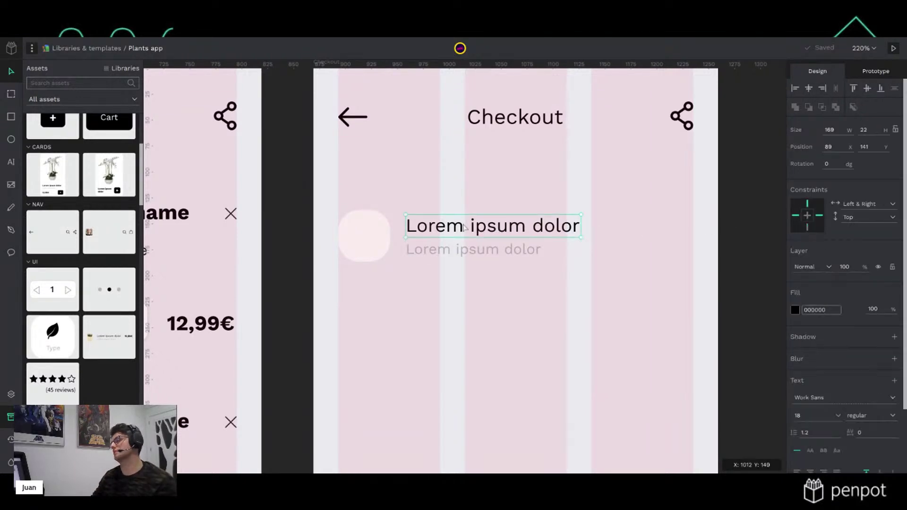
# Replace the two Lorem ipsum lines with 'Sweet home' and 'Street, Number, City'
pyautogui.doubleClick(477, 234)
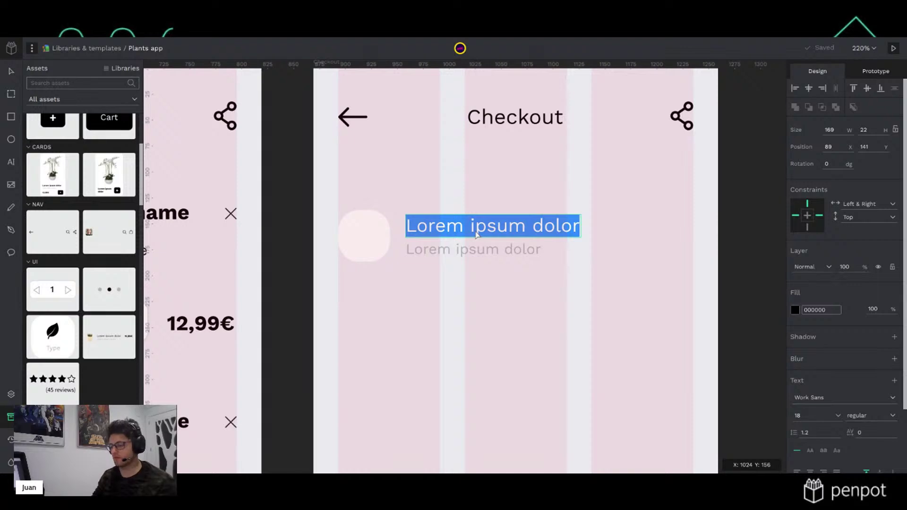
pyautogui.write('Sweet hon')
pyautogui.write('e')
pyautogui.doubleClick(507, 255)
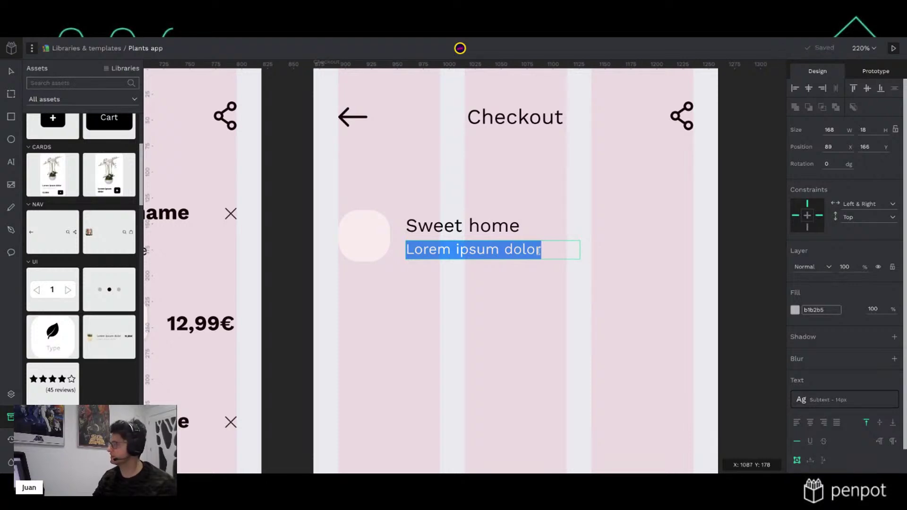
pyautogui.write('Street, ')
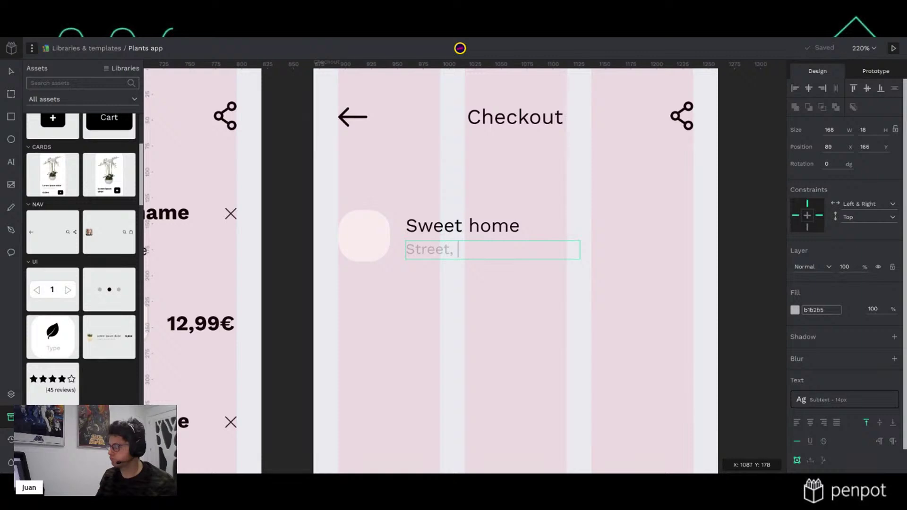
pyautogui.write('Number')
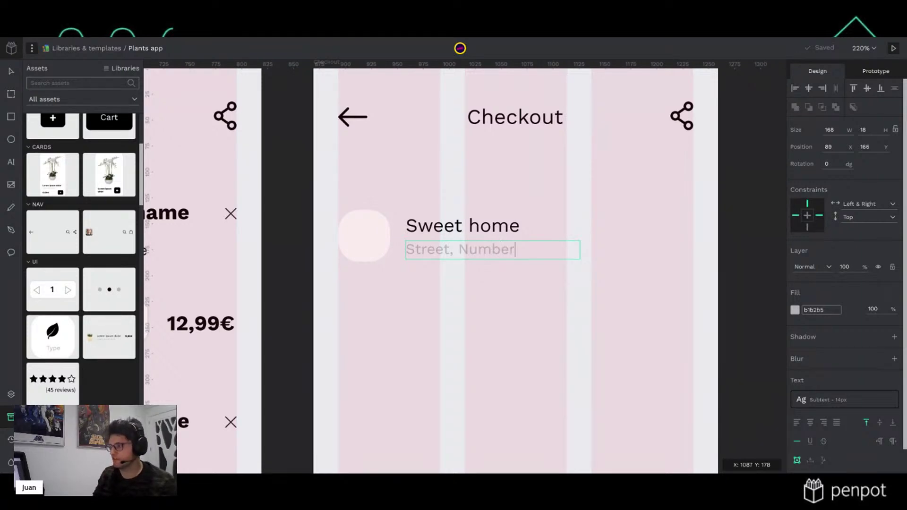
pyautogui.write(', city')
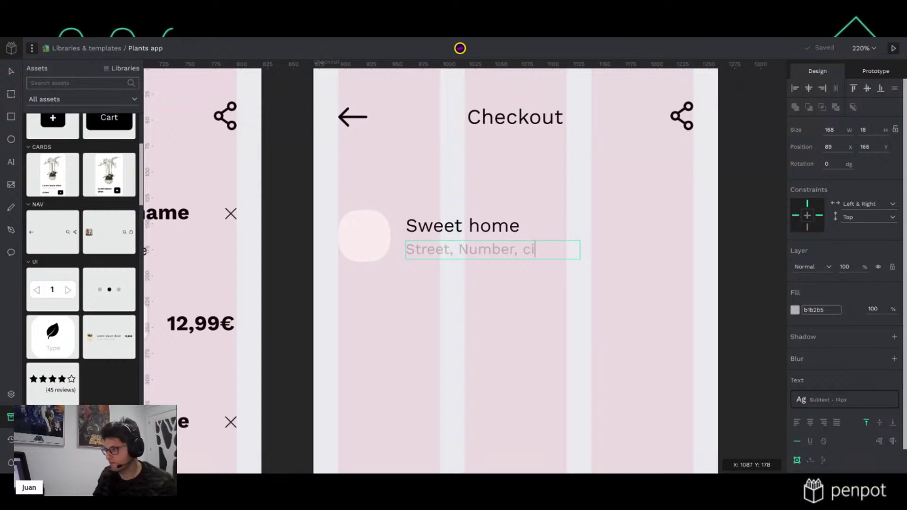
pyautogui.press('BackSpace')
pyautogui.write('C')
pyautogui.press('Escape')
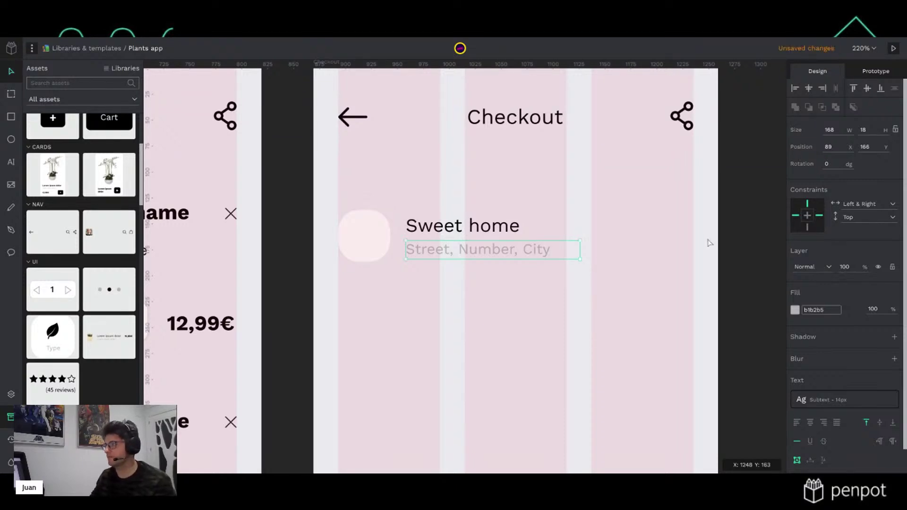
# Select the Sweet home address text group and zoom out and back in to check it
pyautogui.click(753, 222)
pyautogui.click(499, 235)
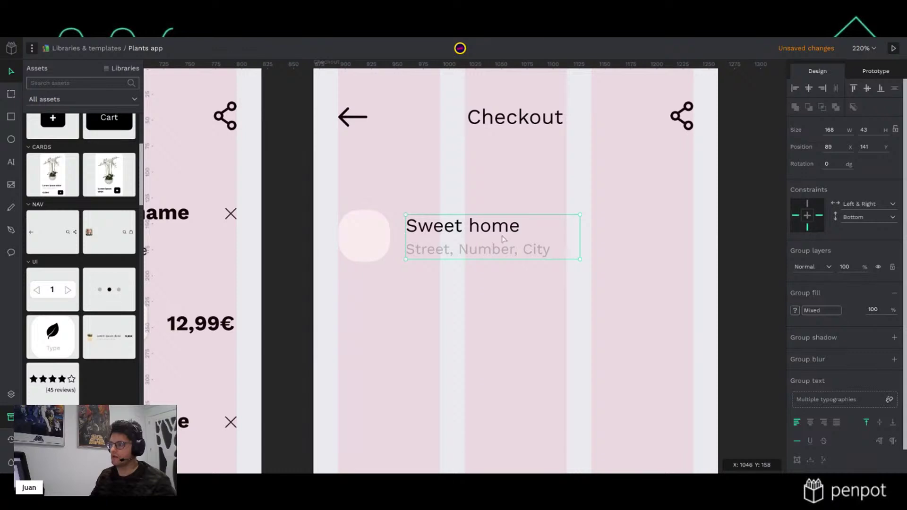
pyautogui.scroll(-1, 507, 261)
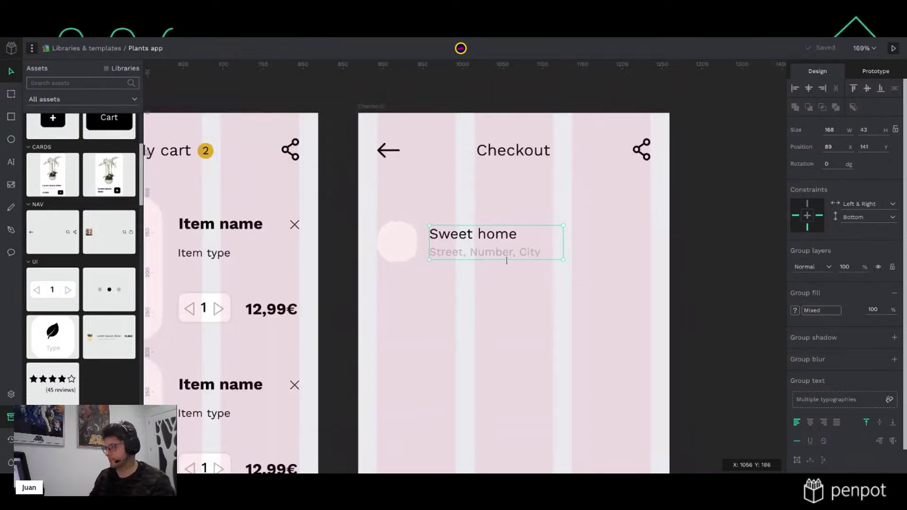
pyautogui.scroll(1, 506, 260)
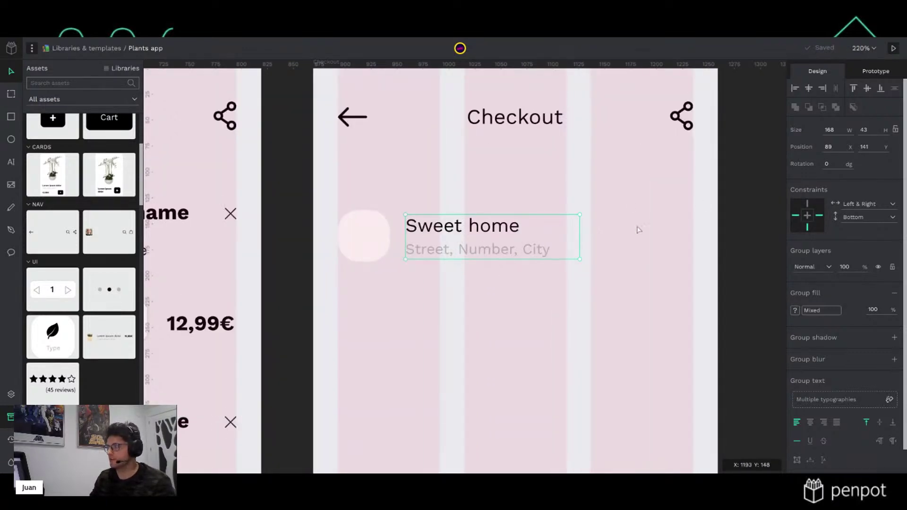
# Place the right chevron icon from an 'arr' asset search at the address row's right end
pyautogui.click(628, 251)
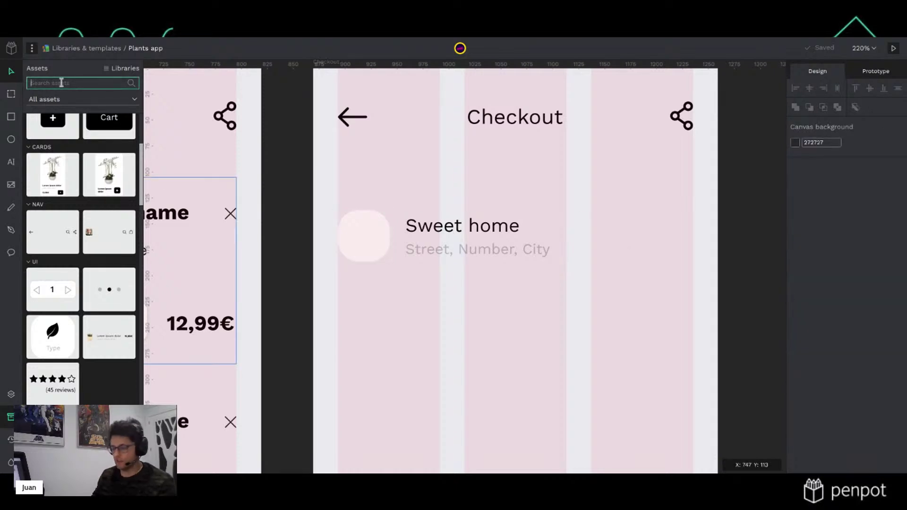
pyautogui.write('arr')
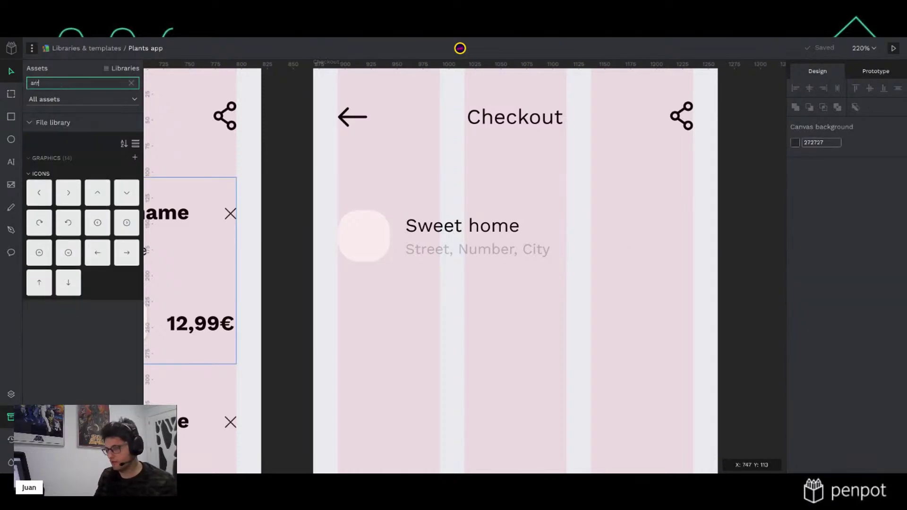
pyautogui.moveTo(68, 194); pyautogui.dragTo(652, 249)
pyautogui.click(718, 240)
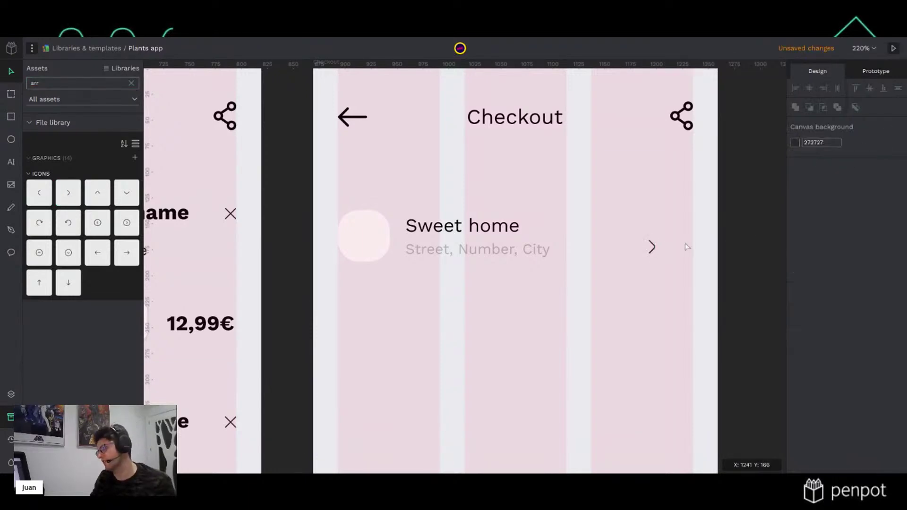
pyautogui.click(652, 247)
pyautogui.moveTo(653, 248); pyautogui.dragTo(688, 241)
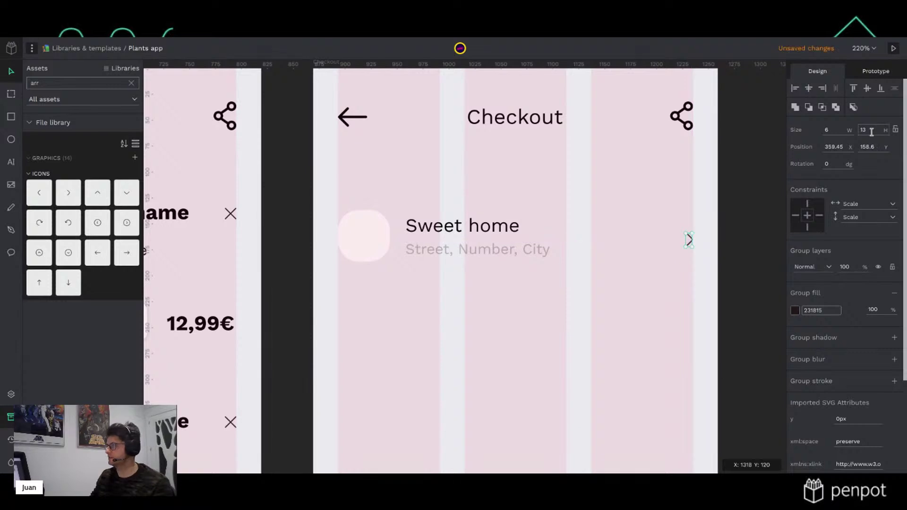
# Set the chevron's height to 16 and nudge it one pixel up and left into alignment
pyautogui.click(872, 131)
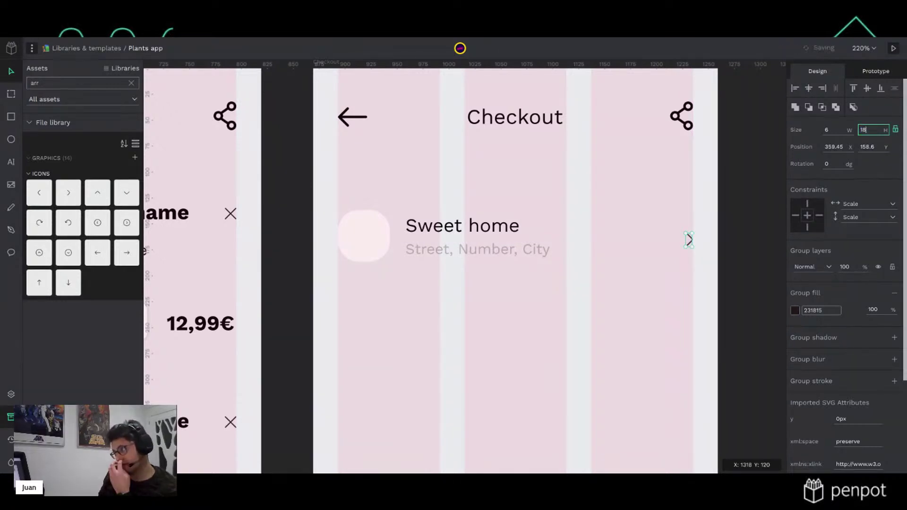
pyautogui.press('Return')
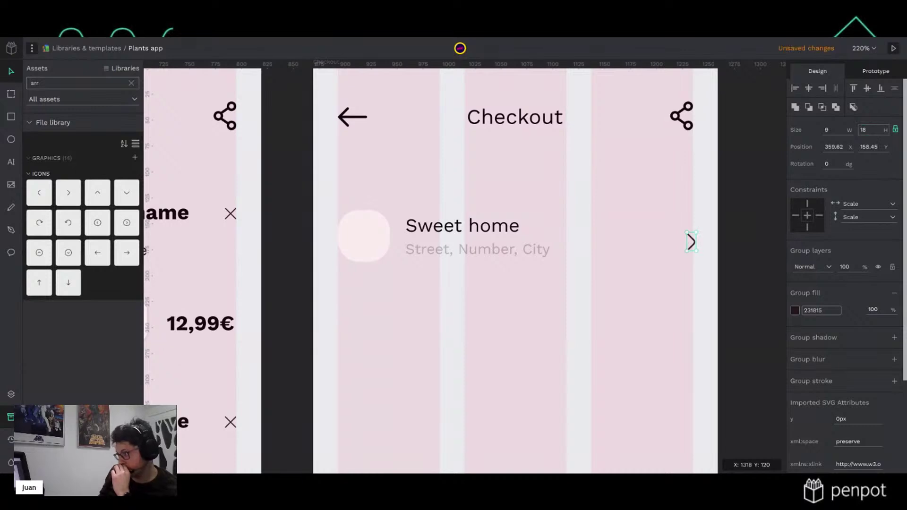
pyautogui.press('Escape')
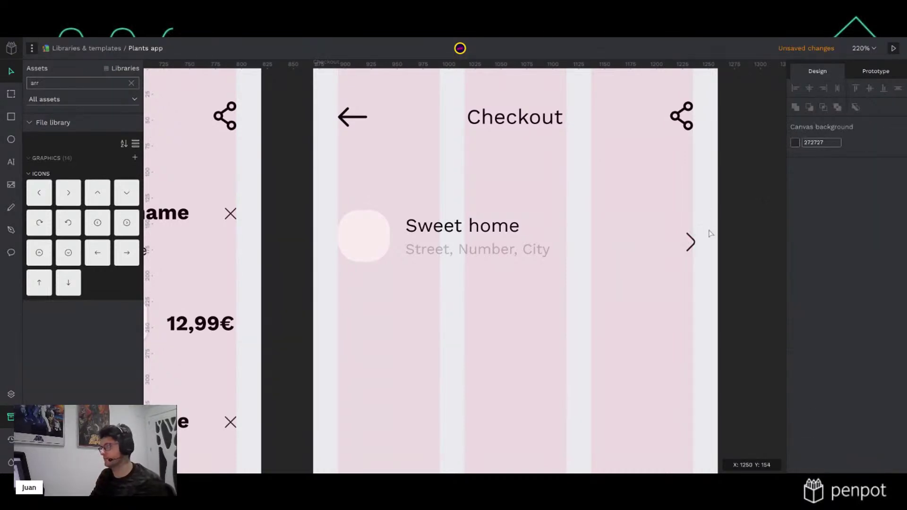
pyautogui.click(690, 245)
pyautogui.click(864, 130)
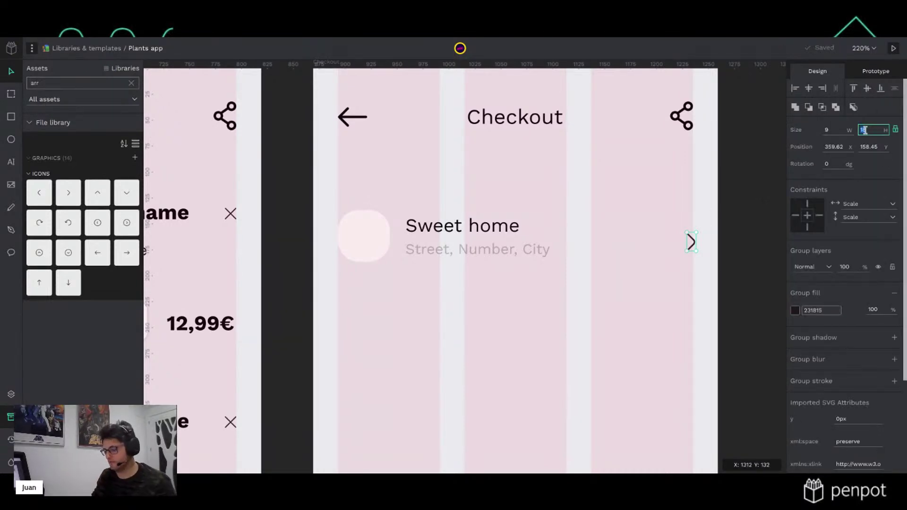
pyautogui.write('1')
pyautogui.press('Return')
pyautogui.press('Escape')
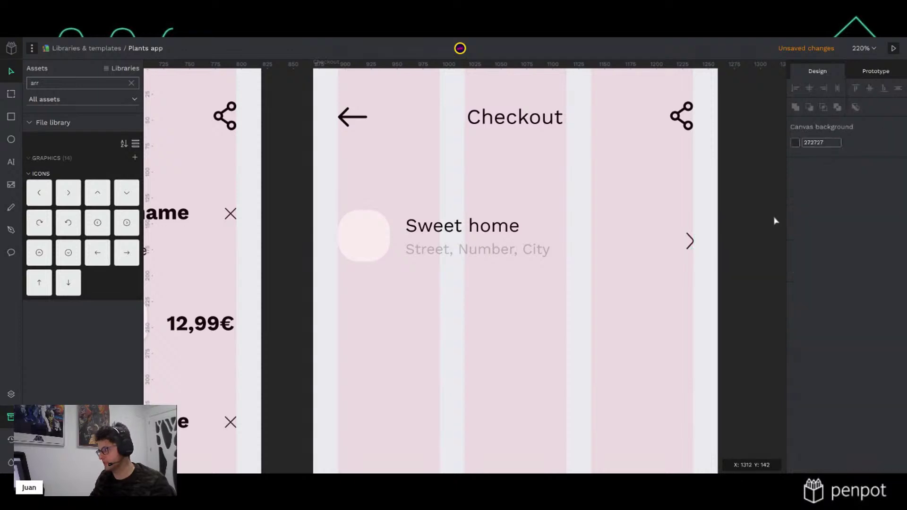
pyautogui.click(691, 248)
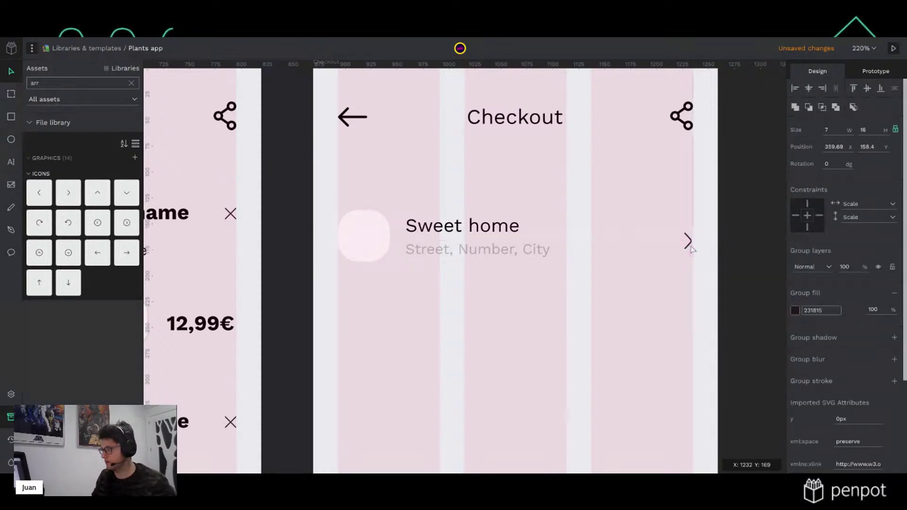
pyautogui.press('Up')
pyautogui.press('Left')
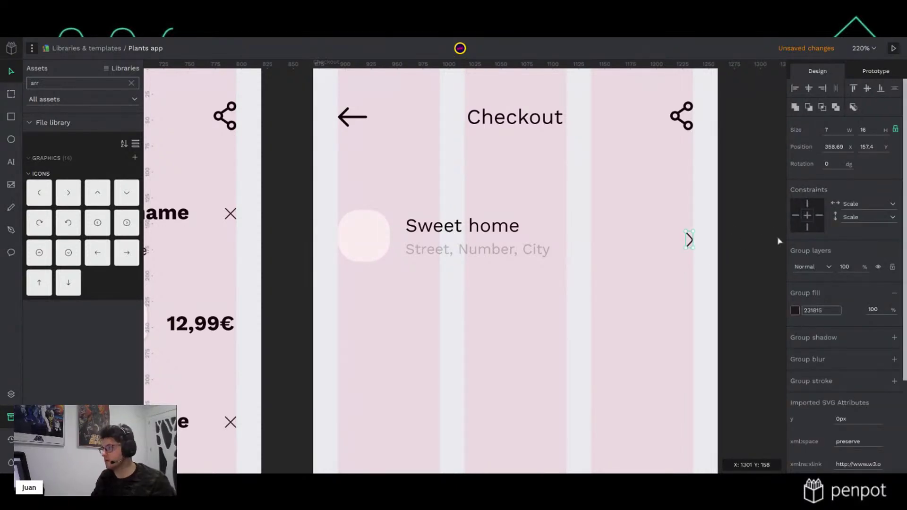
pyautogui.click(759, 239)
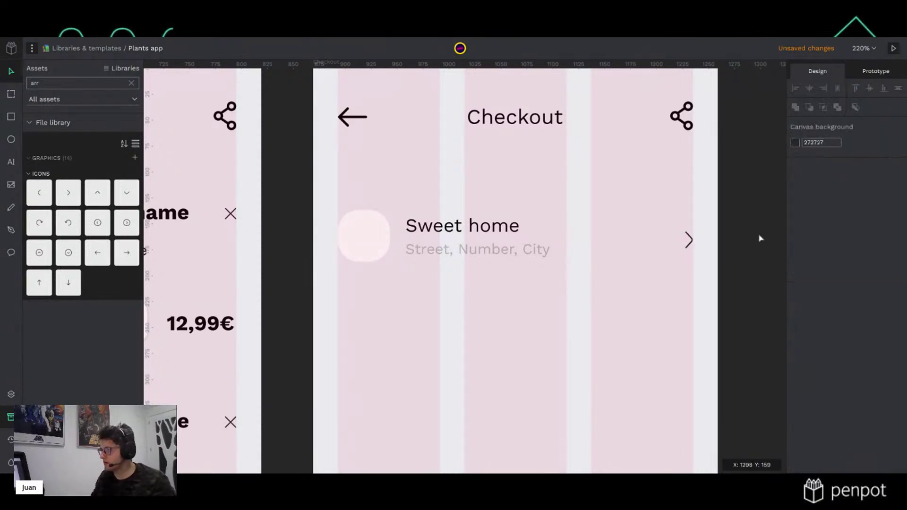
# Select the rounded square beside Sweet home and search the assets for 'Hom'
pyautogui.click(373, 239)
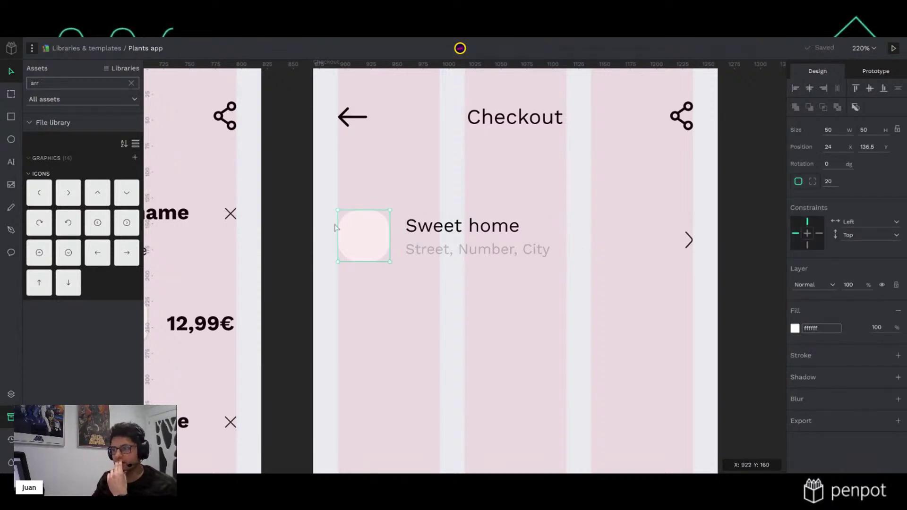
pyautogui.click(55, 81)
pyautogui.doubleClick(55, 82)
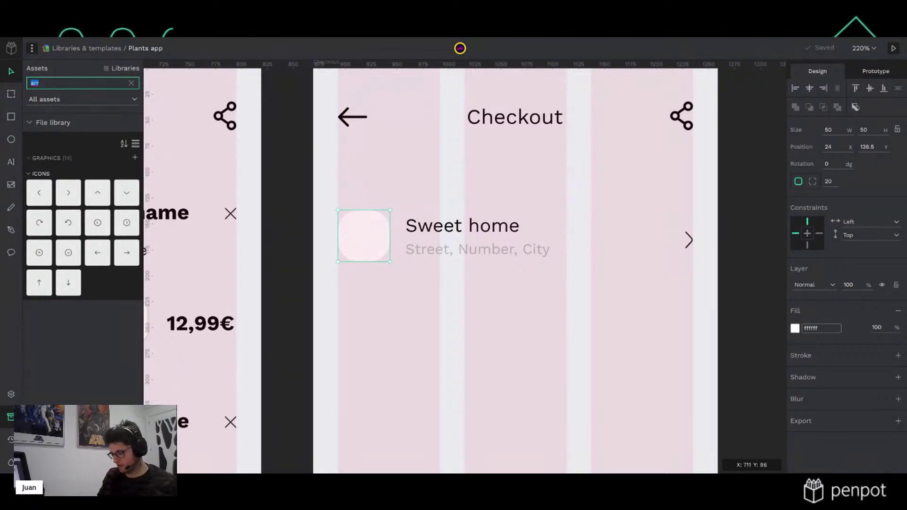
pyautogui.write('Hom')
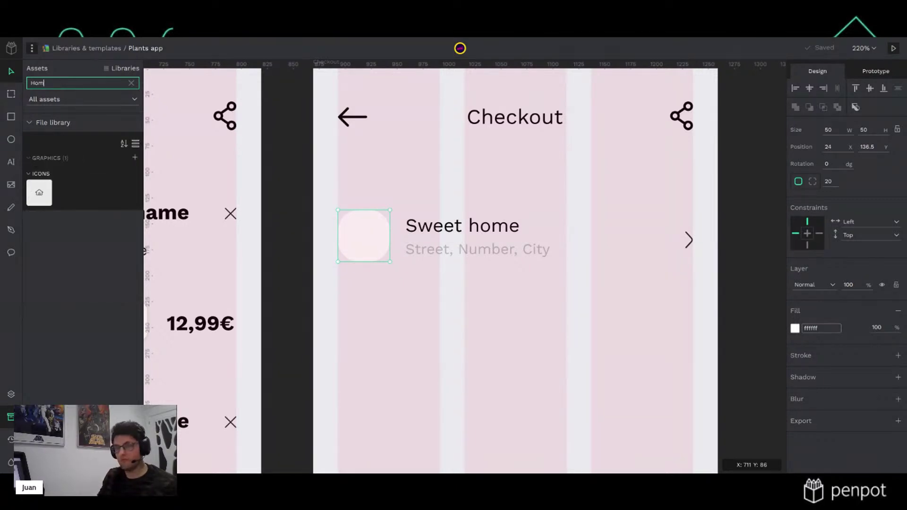
# Place the home icon from Assets into the rounded square beside Sweet home
pyautogui.click(40, 193)
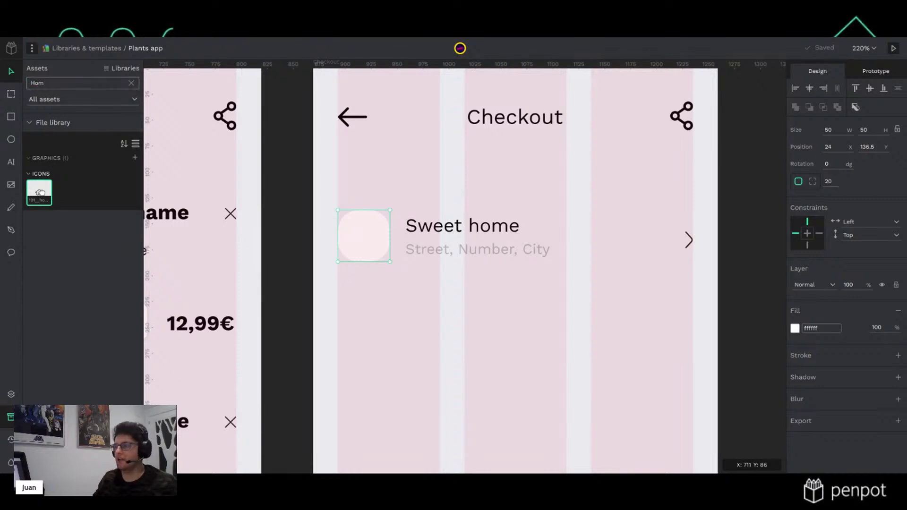
pyautogui.moveTo(40, 192); pyautogui.dragTo(397, 297)
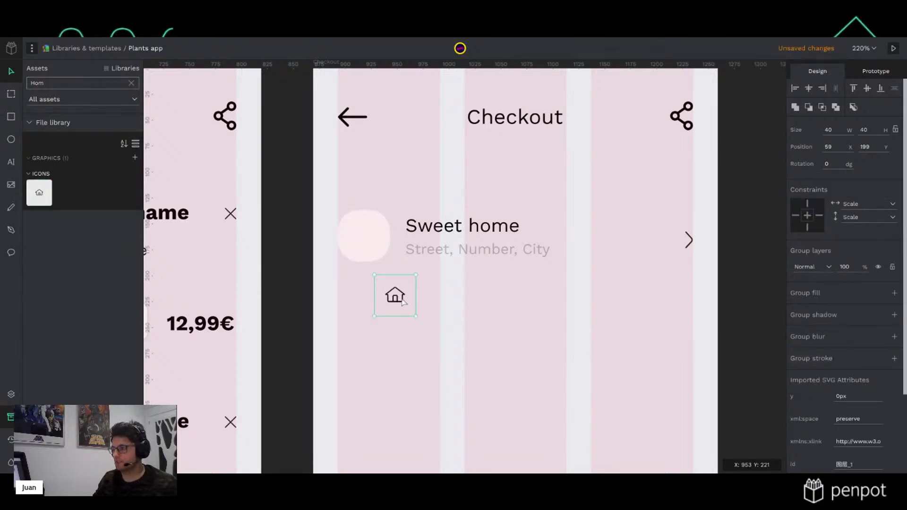
pyautogui.press('Escape')
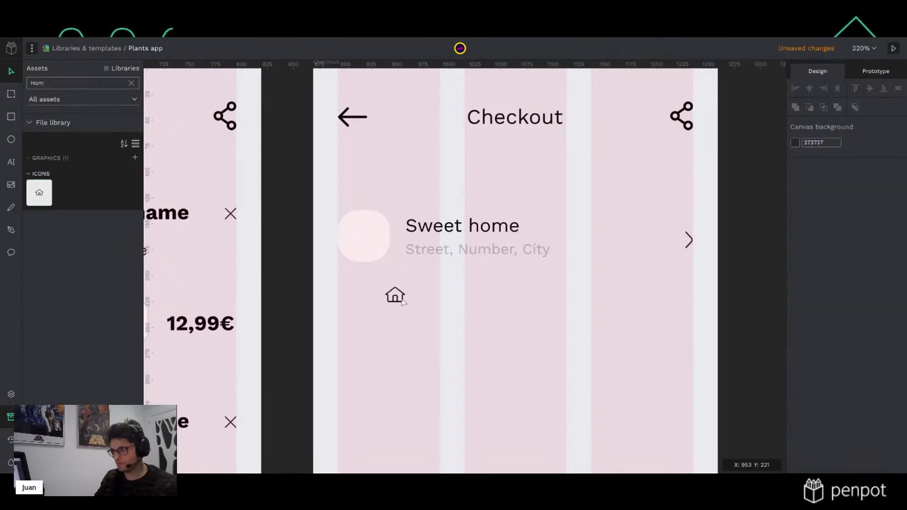
pyautogui.click(402, 304)
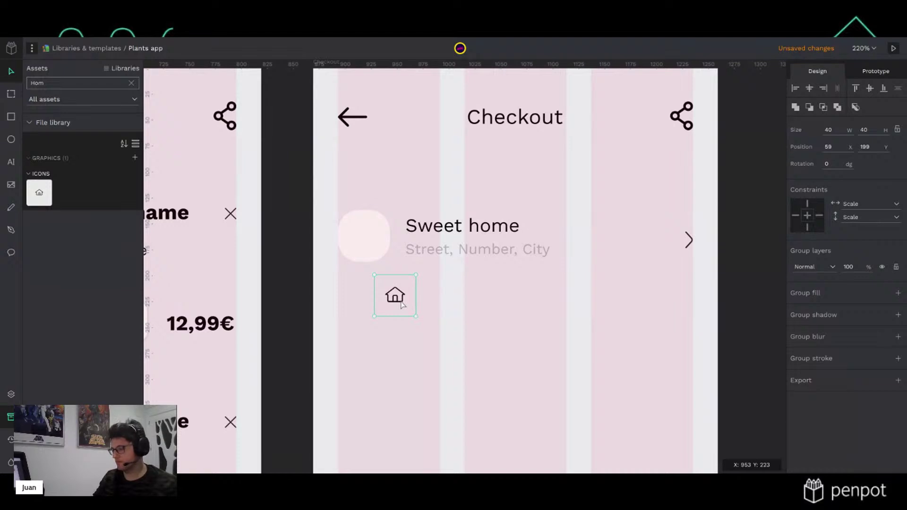
pyautogui.press('Escape')
pyautogui.click(402, 303)
pyautogui.press('Escape')
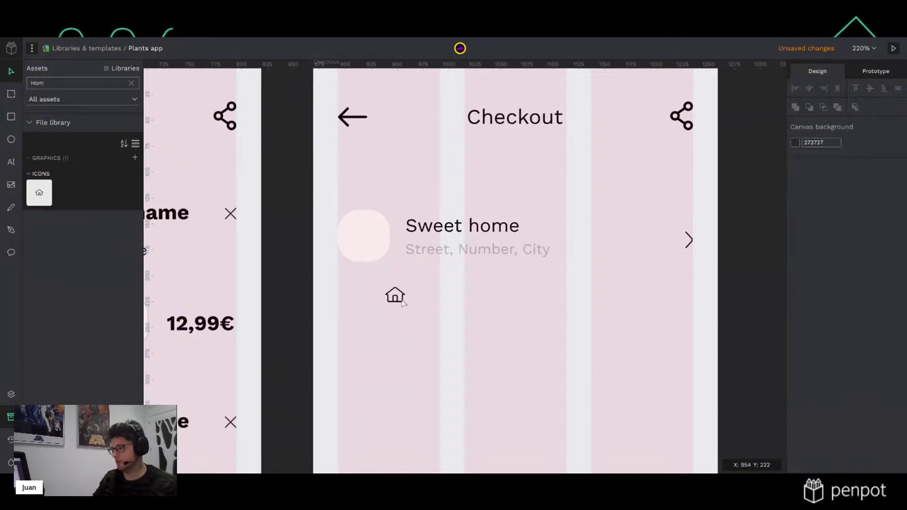
pyautogui.click(402, 304)
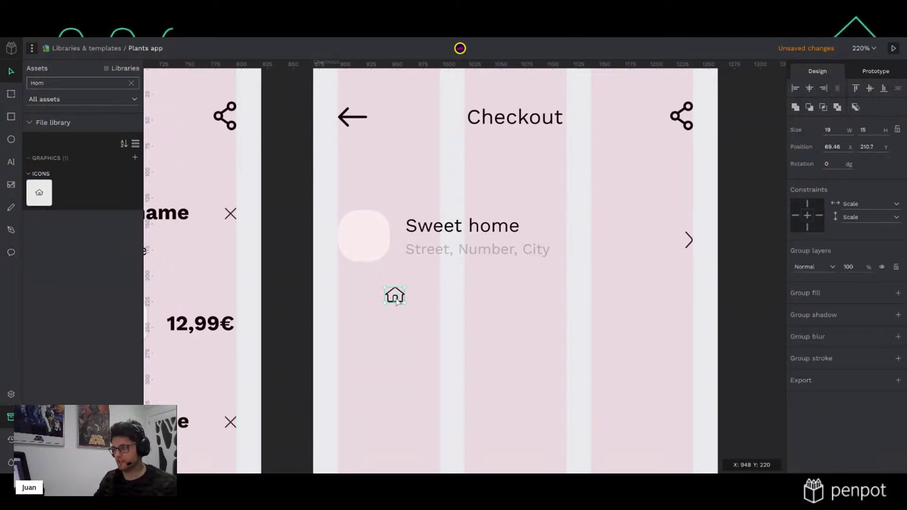
pyautogui.press('Escape')
pyautogui.moveTo(321, 286); pyautogui.dragTo(367, 243)
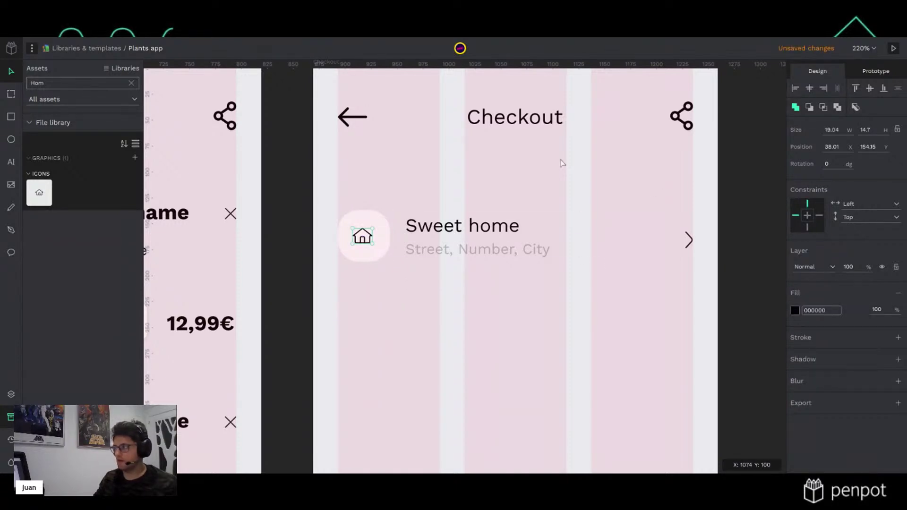
# Resize the house icon to height 20 and nudge it to centre it in the square
pyautogui.click(876, 131)
pyautogui.write('24')
pyautogui.press('Return')
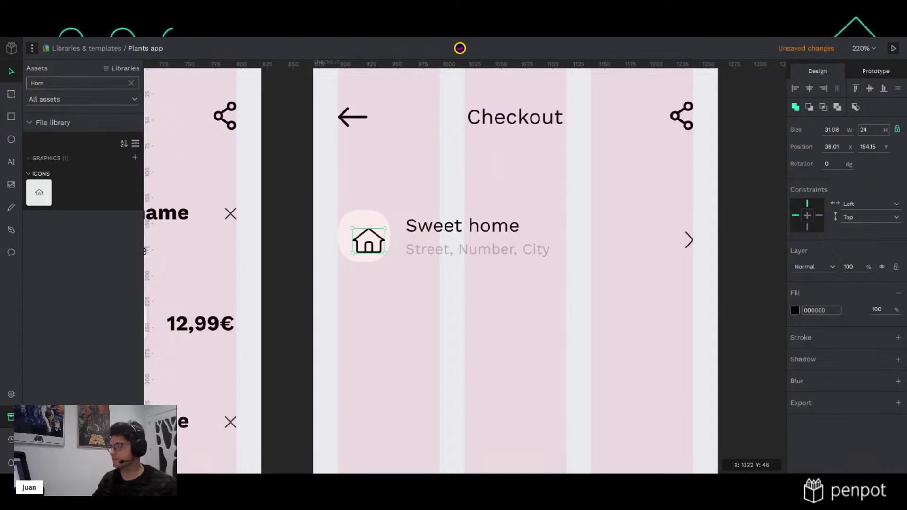
pyautogui.click(873, 131)
pyautogui.write('20')
pyautogui.press('Return')
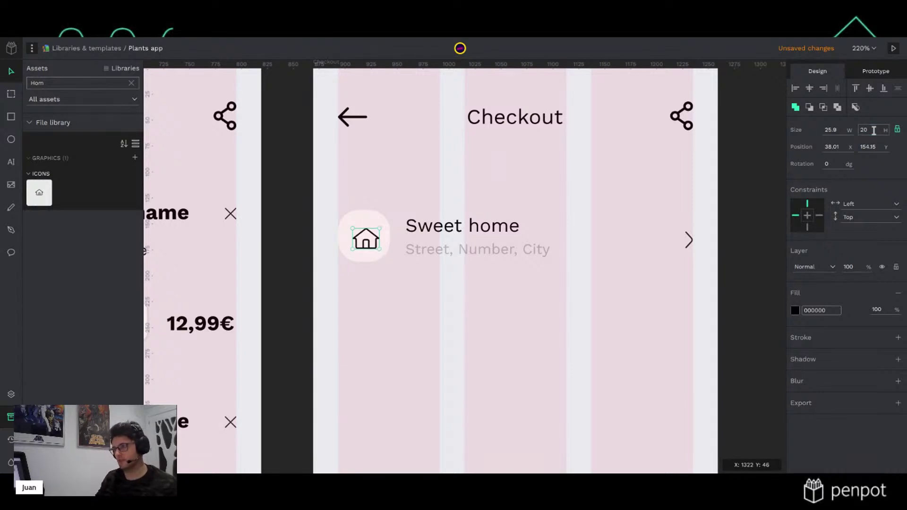
pyautogui.press('Up')
pyautogui.press('Up')
pyautogui.press('Up')
pyautogui.press('Left')
pyautogui.press('Left')
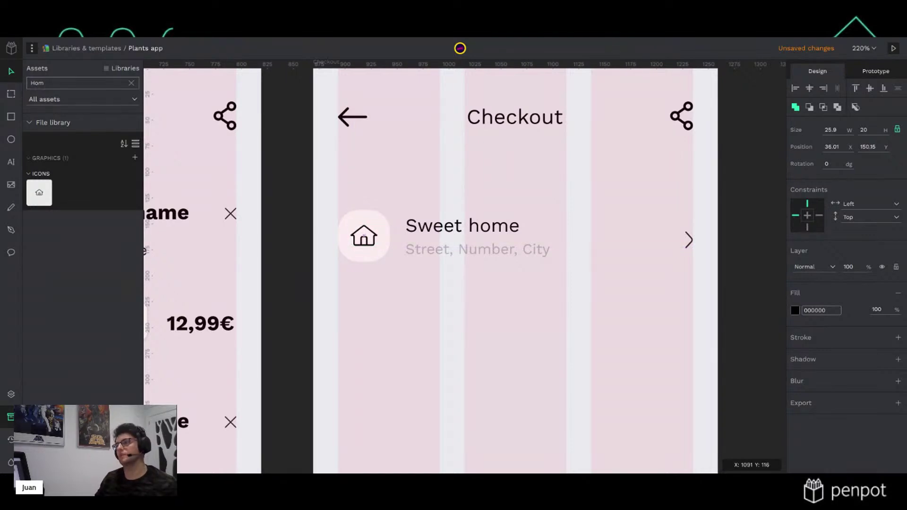
pyautogui.click(750, 287)
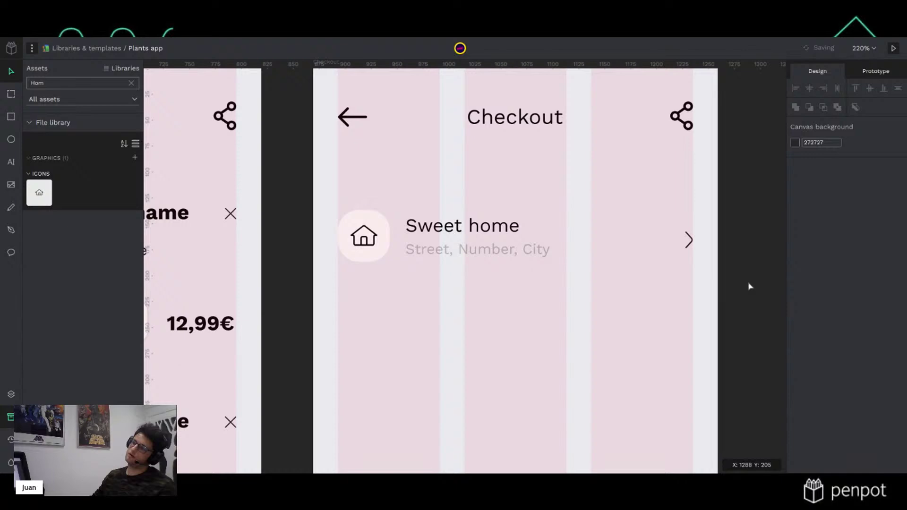
# Paste a copy of the cart's Item name text into Checkout below the back arrow
pyautogui.keyDown('ctrl'); pyautogui.scroll(-2, 500, 307); pyautogui.keyUp('ctrl')
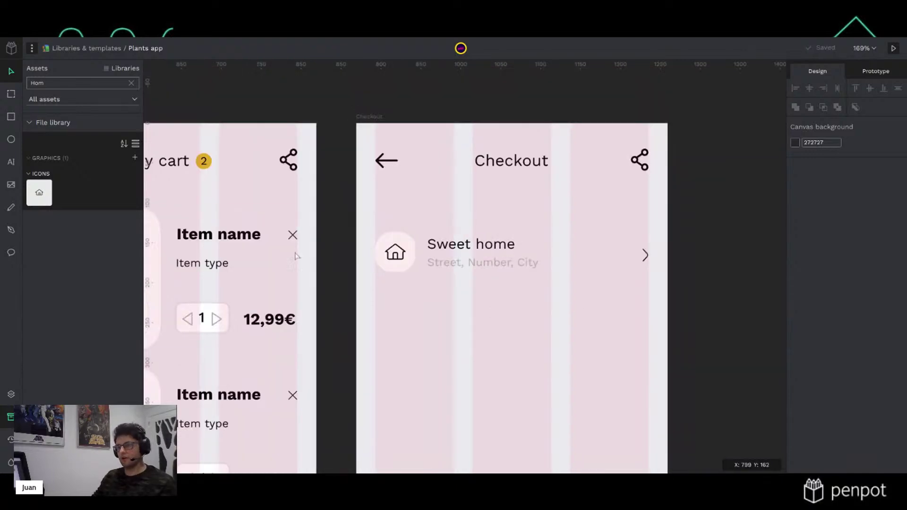
pyautogui.doubleClick(233, 236)
pyautogui.click(463, 202)
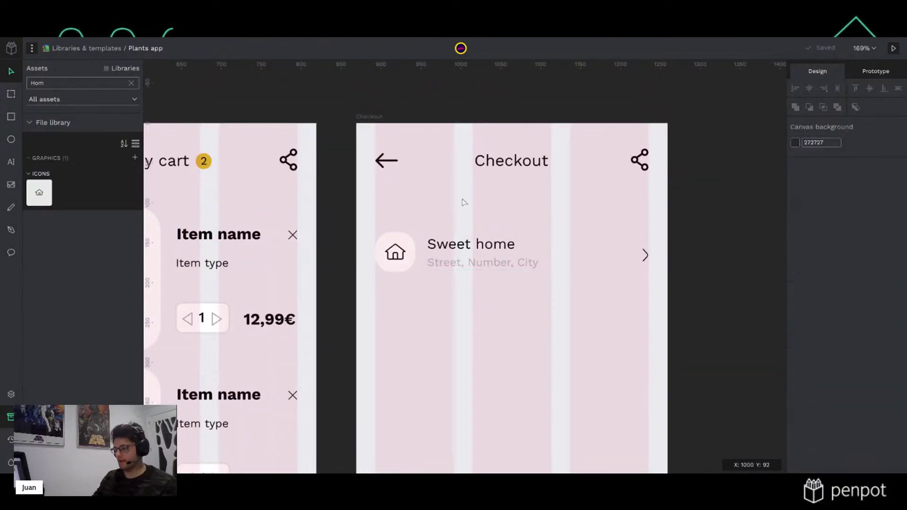
pyautogui.hotkey('ctrl', 'v')
pyautogui.moveTo(519, 212); pyautogui.dragTo(483, 216)
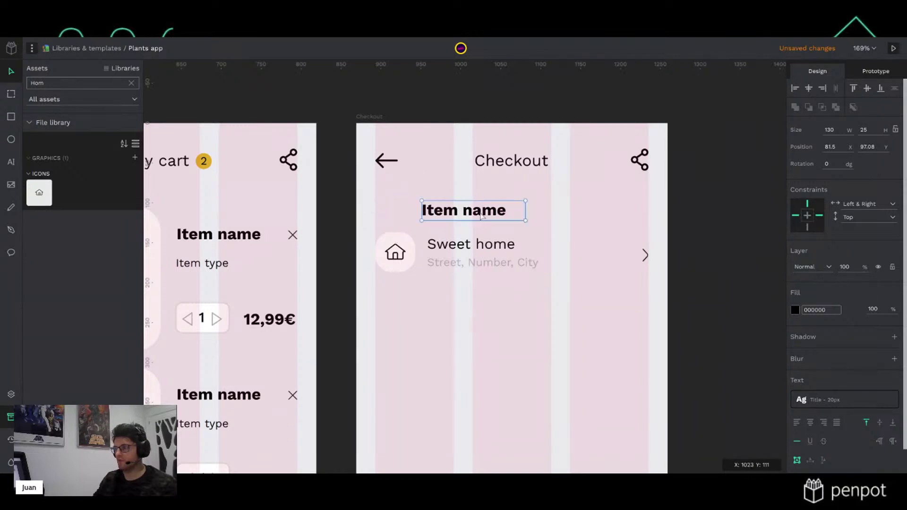
pyautogui.click(9, 396)
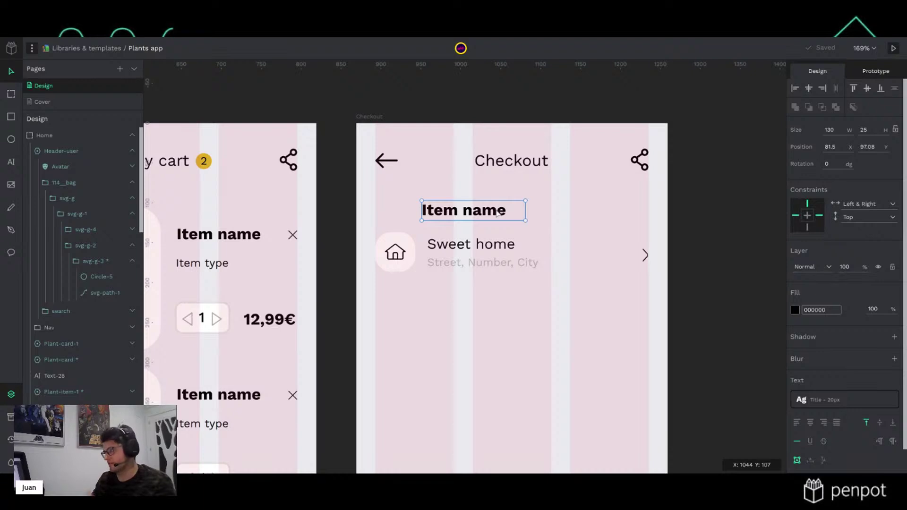
# Retype the pasted text as 'Delivery address', widen its box and align it to the left margin
pyautogui.doubleClick(498, 214)
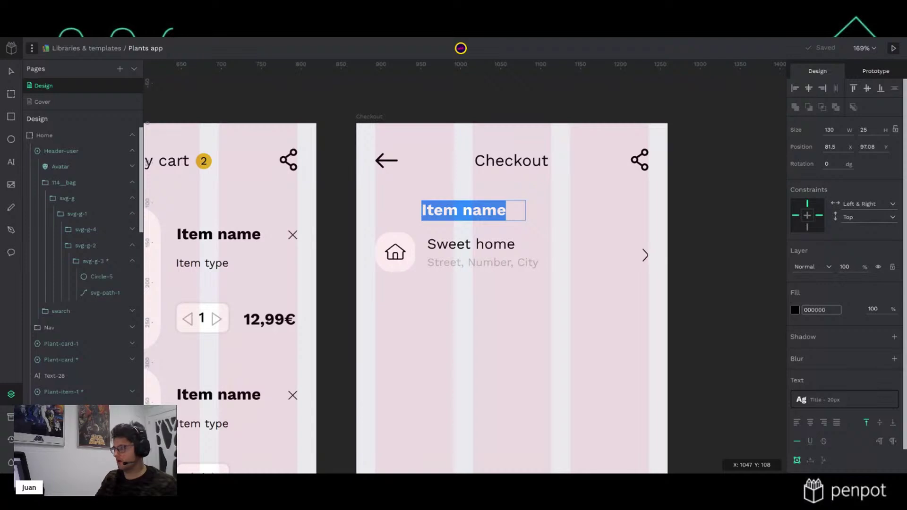
pyautogui.write('Delivery')
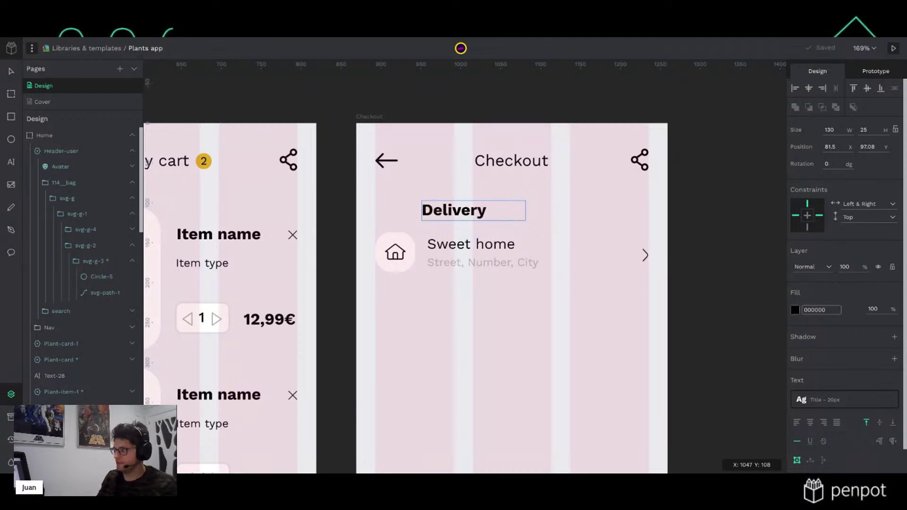
pyautogui.write(' ad')
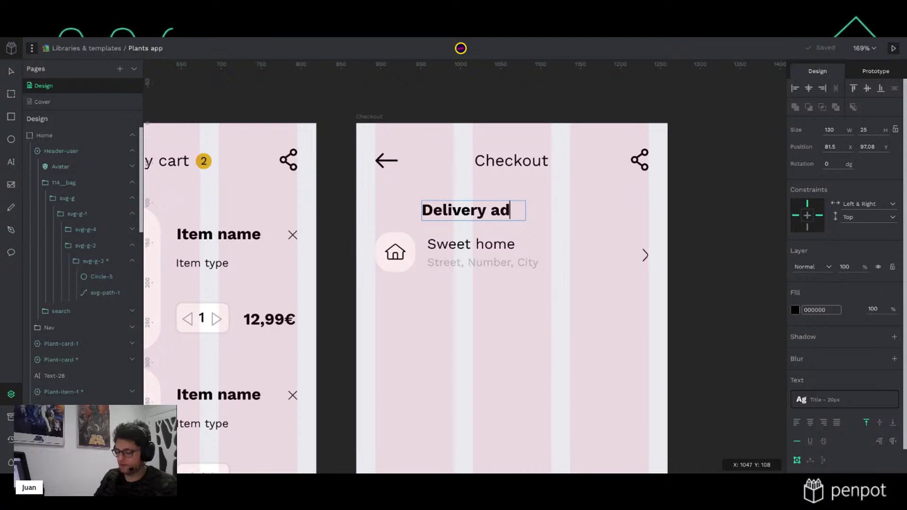
pyautogui.write('dress')
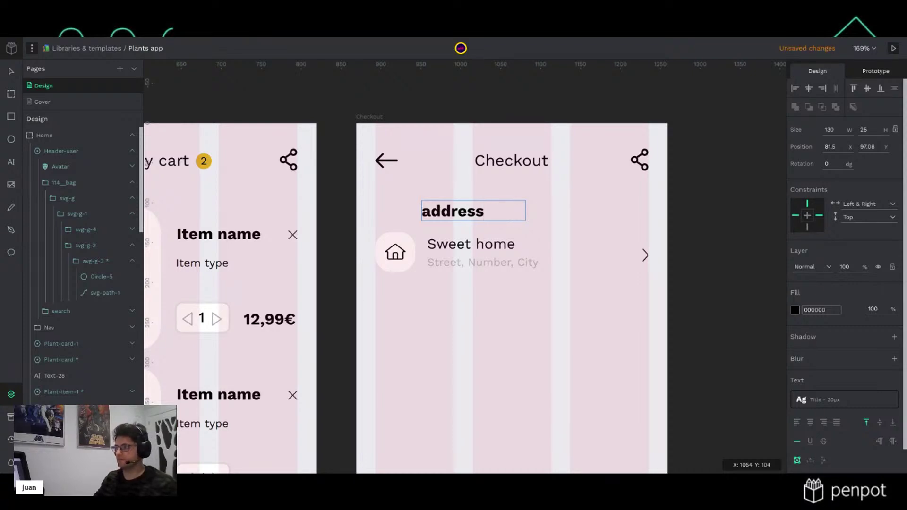
pyautogui.press('Escape')
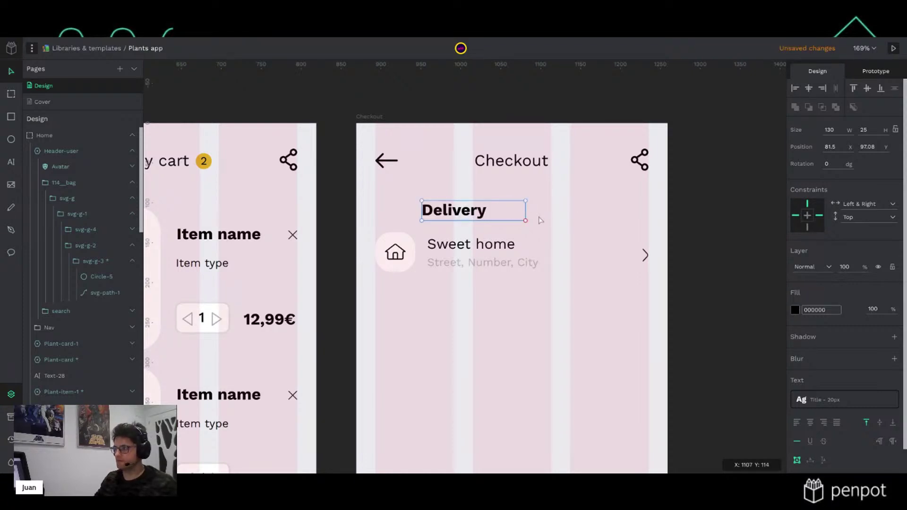
pyautogui.moveTo(525, 218); pyautogui.dragTo(564, 218)
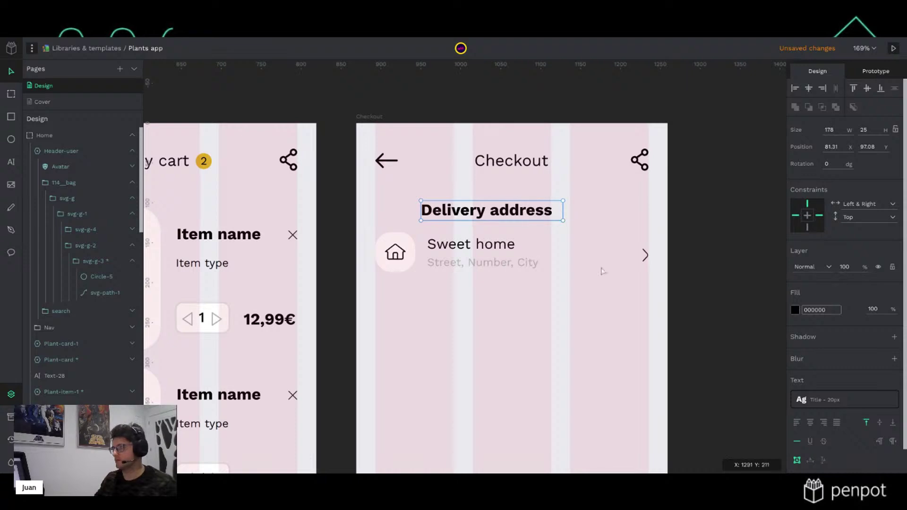
pyautogui.moveTo(489, 211); pyautogui.dragTo(441, 212)
pyautogui.press('Down')
pyautogui.press('Down')
pyautogui.press('Left')
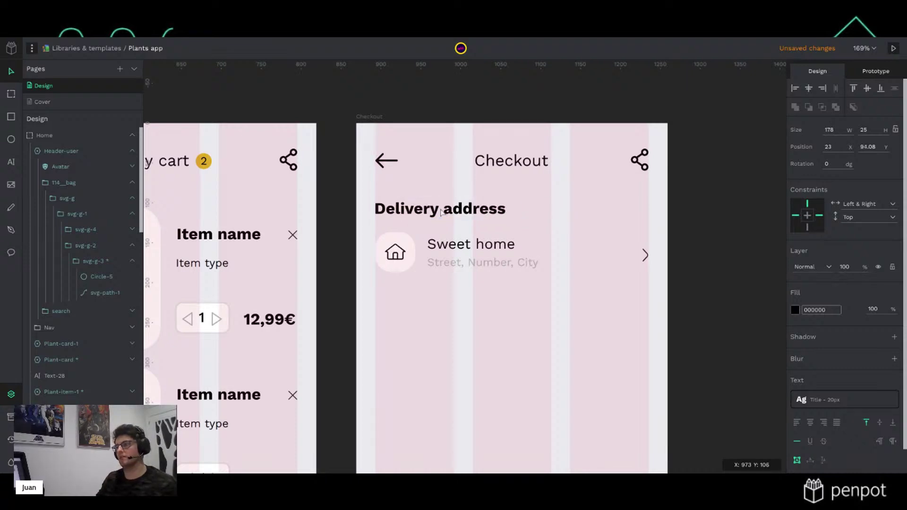
pyautogui.click(730, 243)
pyautogui.click(400, 255)
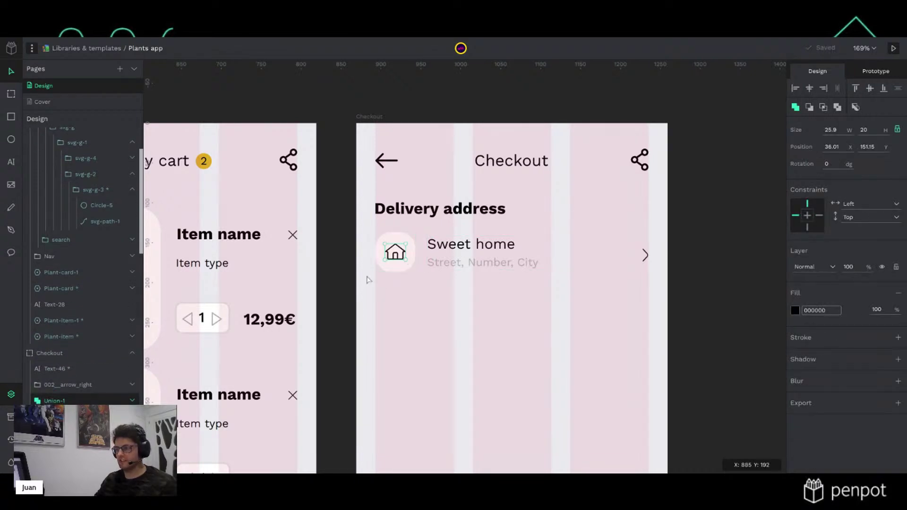
# Group the house icon with its rounded background square
pyautogui.click(345, 243)
pyautogui.moveTo(344, 236); pyautogui.dragTo(410, 272)
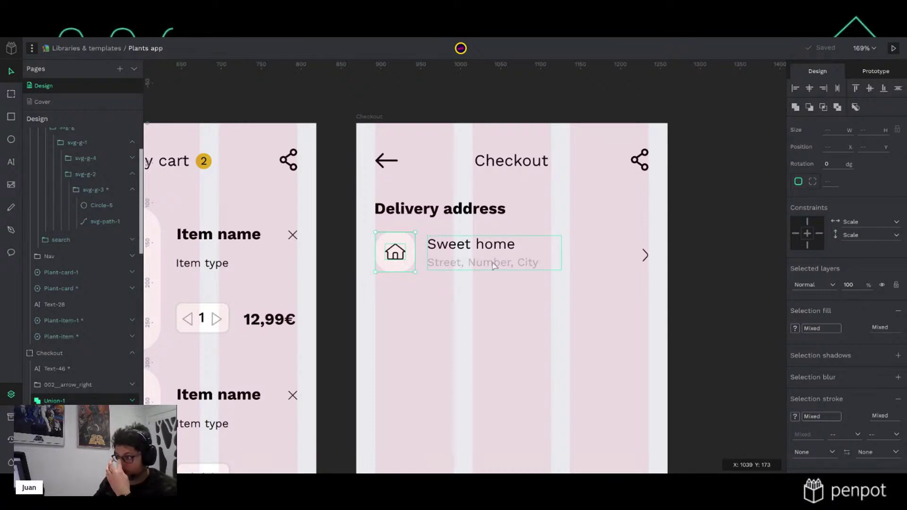
pyautogui.click(340, 263)
pyautogui.click(405, 259)
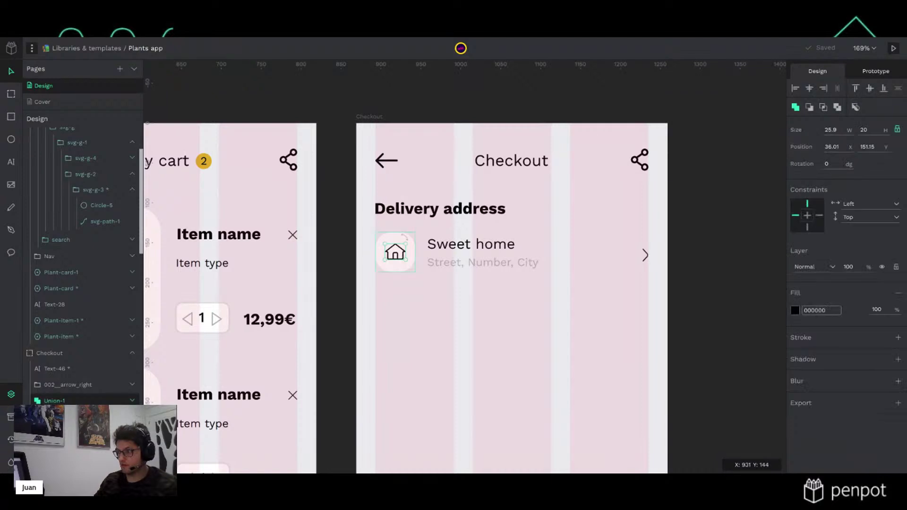
pyautogui.keyDown('shift'); pyautogui.click(403, 237); pyautogui.keyUp('shift')
pyautogui.hotkey('ctrl', 'g')
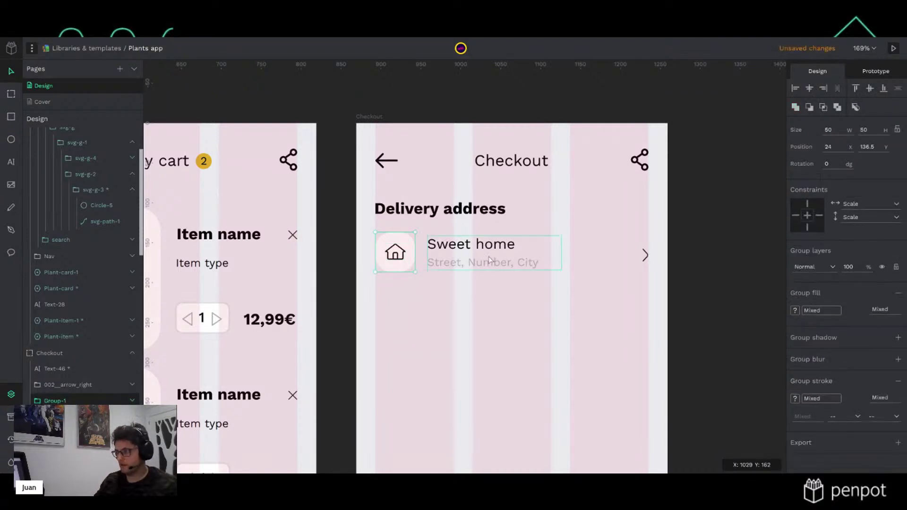
# Group the whole address row, pin the icon group to Top and adjust the text group's vertical constraint
pyautogui.moveTo(736, 278); pyautogui.dragTo(354, 237)
pyautogui.hotkey('ctrl', 'g')
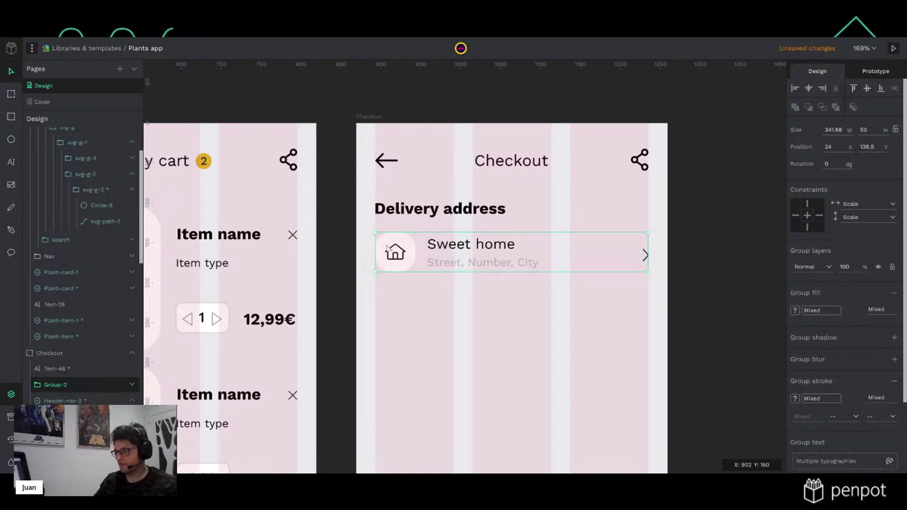
pyautogui.doubleClick(396, 258)
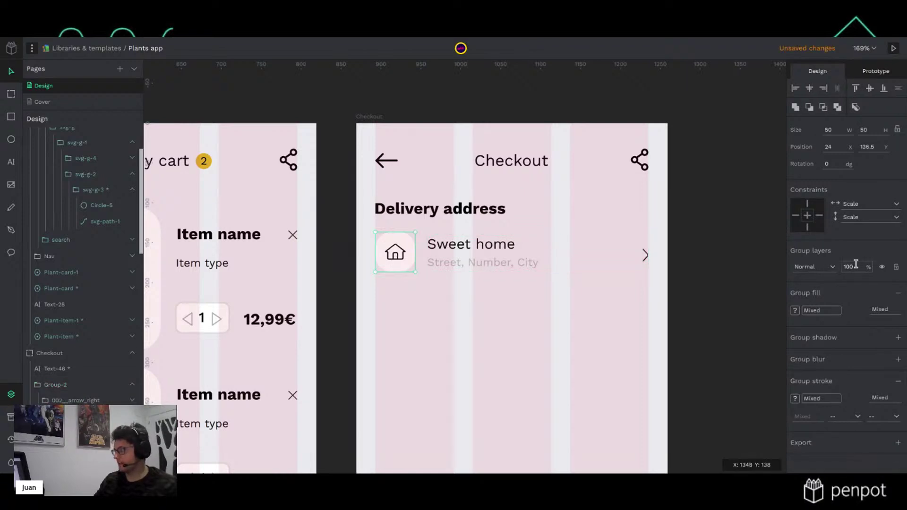
pyautogui.click(807, 203)
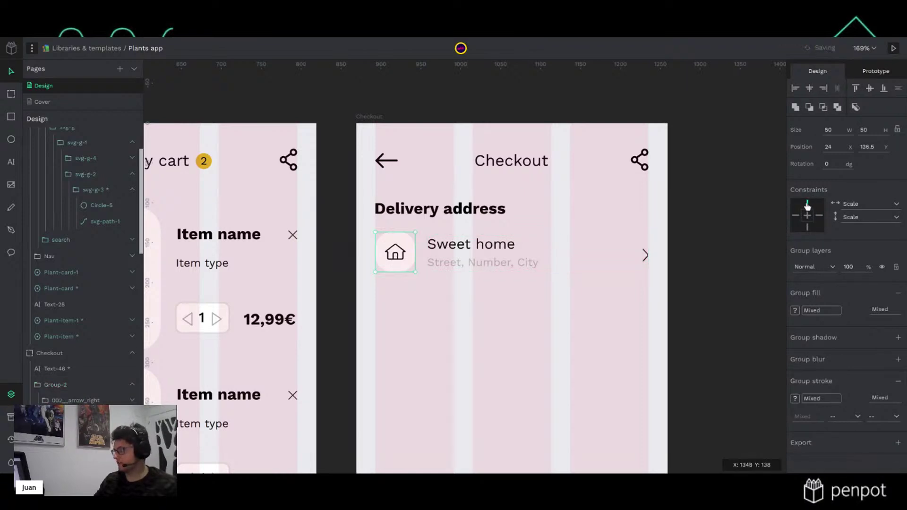
pyautogui.click(506, 254)
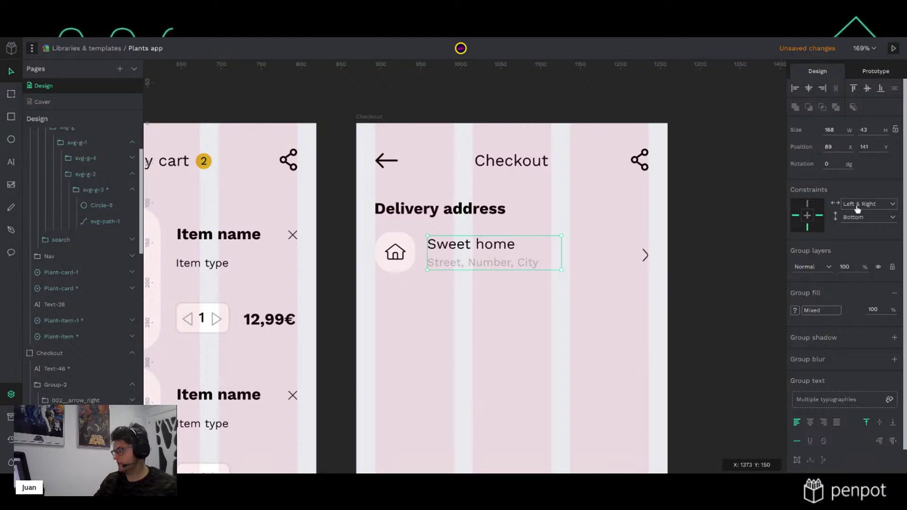
pyautogui.click(845, 233)
pyautogui.click(644, 257)
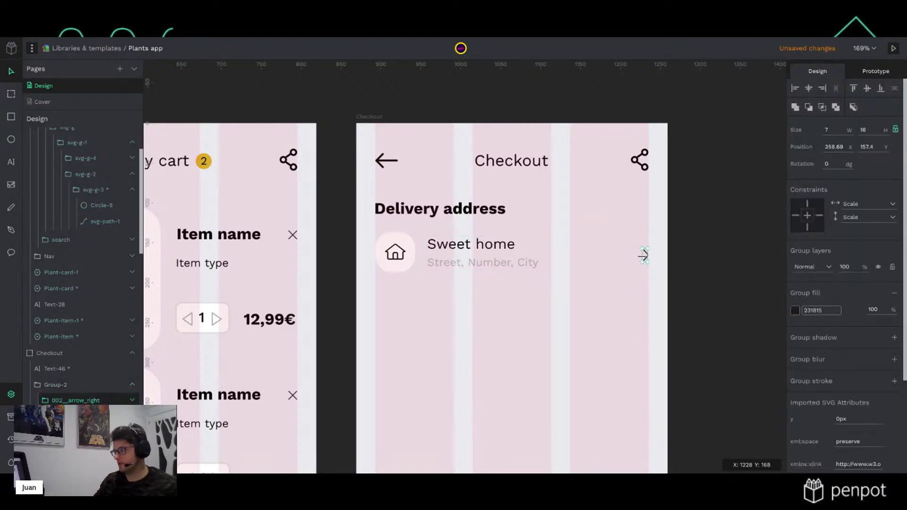
# Set the chevron's constraints and stretch the address row to test them
pyautogui.click(732, 233)
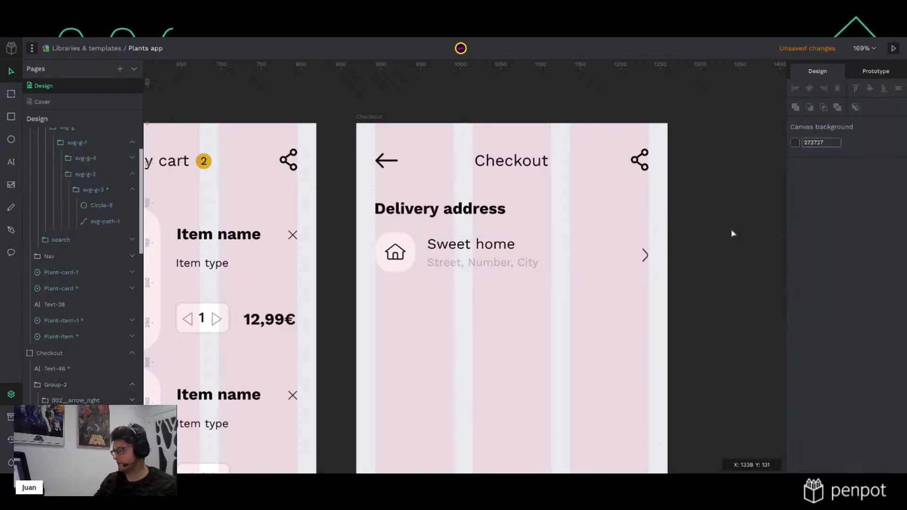
pyautogui.doubleClick(645, 255)
pyautogui.click(819, 216)
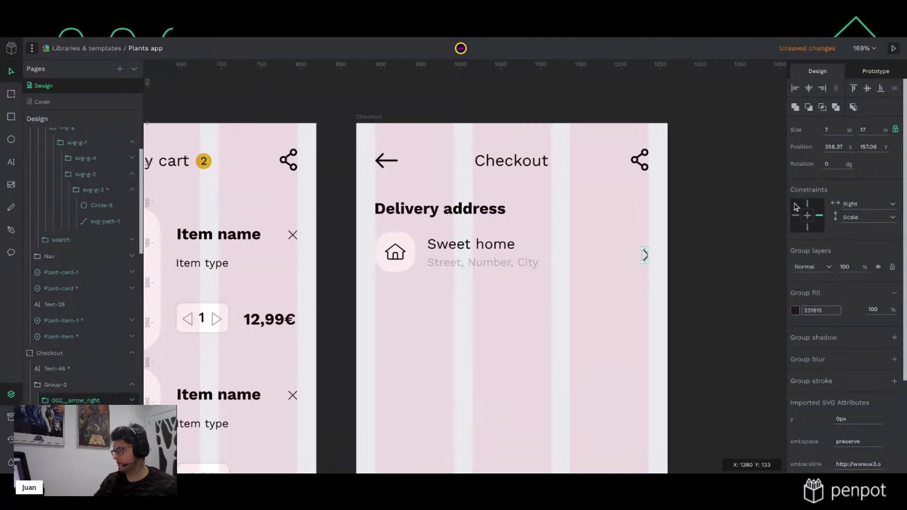
pyautogui.click(808, 208)
pyautogui.click(807, 215)
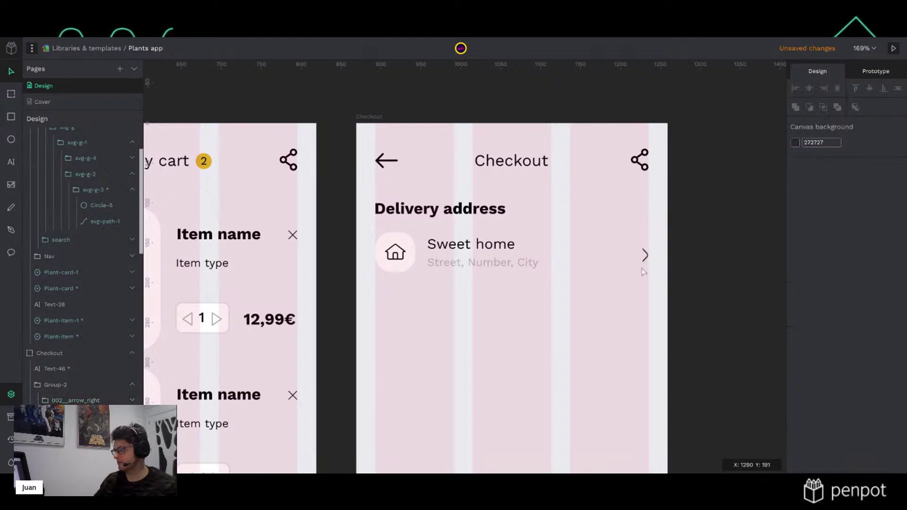
pyautogui.click(648, 270)
pyautogui.moveTo(650, 281); pyautogui.dragTo(650, 306)
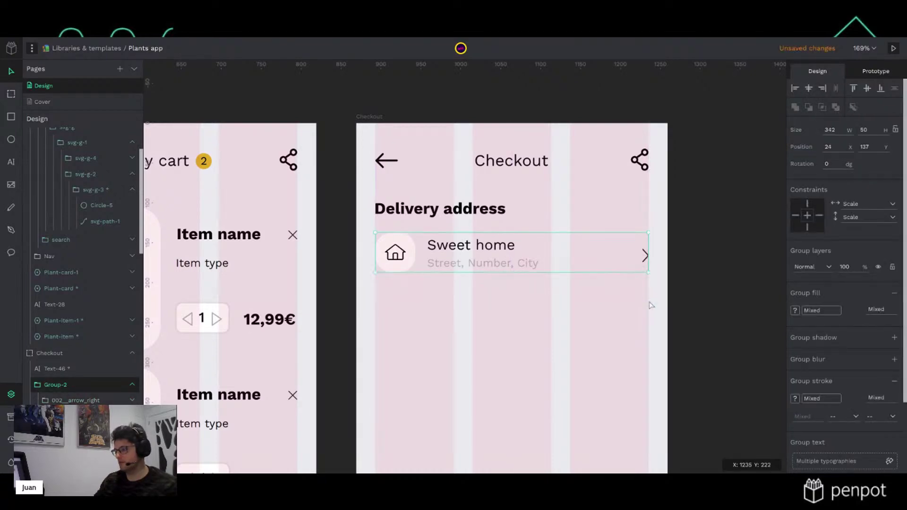
# Pin the chevron horizontally to Right and resize the address row again to verify it
pyautogui.doubleClick(644, 256)
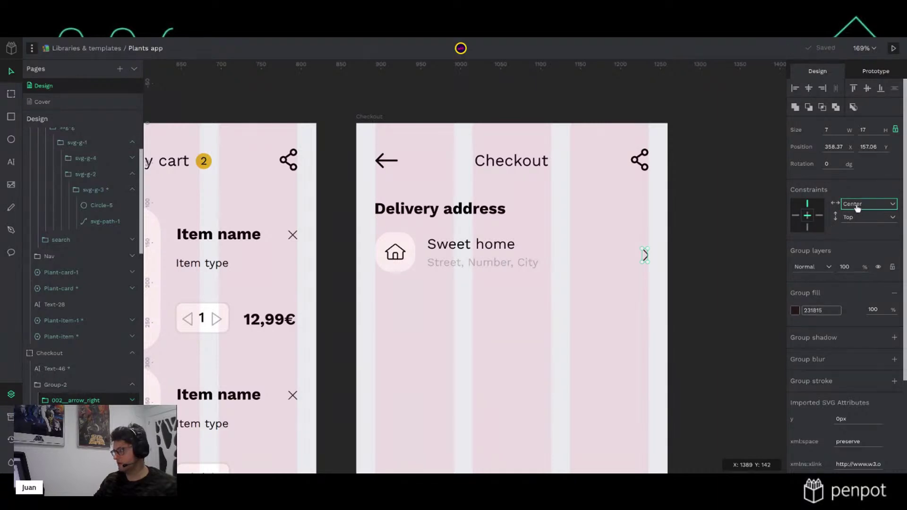
pyautogui.click(857, 208)
pyautogui.click(855, 221)
pyautogui.click(669, 266)
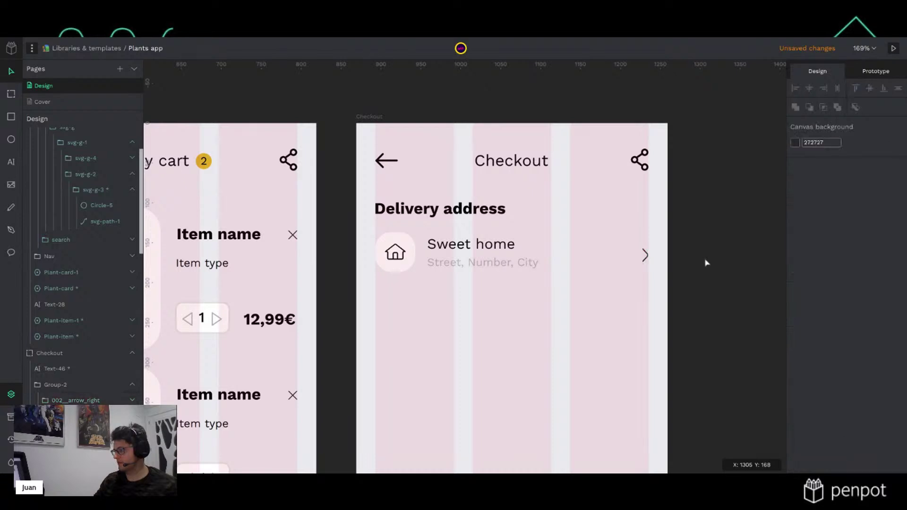
pyautogui.click(647, 261)
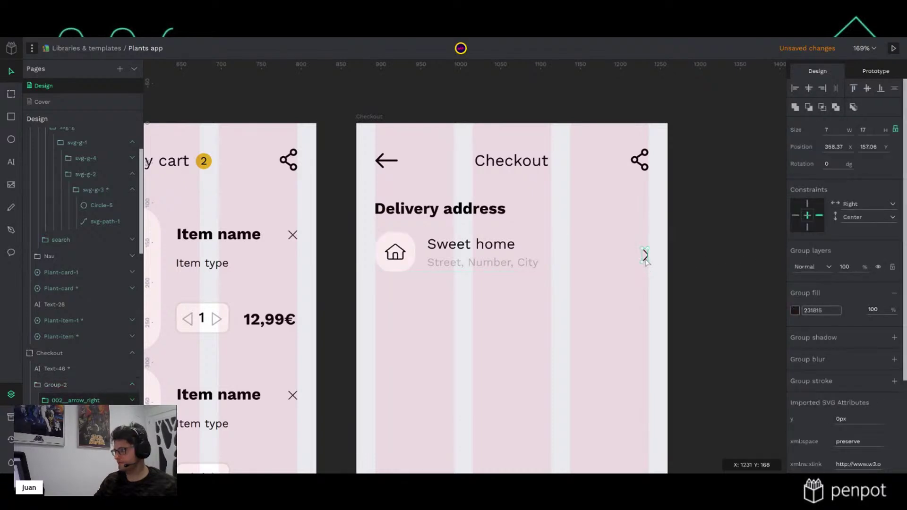
pyautogui.click(713, 255)
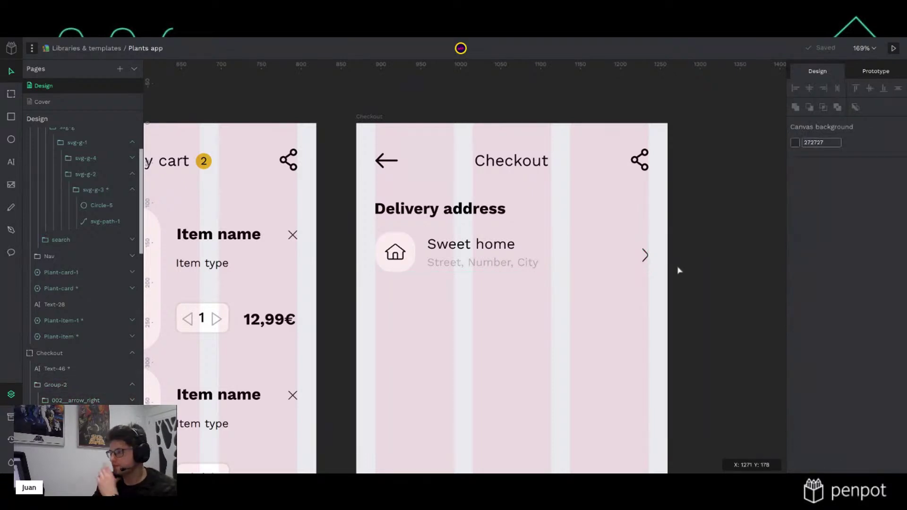
pyautogui.click(642, 265)
pyautogui.moveTo(647, 272)
pyautogui.mouseDown()
pyautogui.moveTo(648, 313)
pyautogui.moveTo(647, 273)
pyautogui.mouseUp()
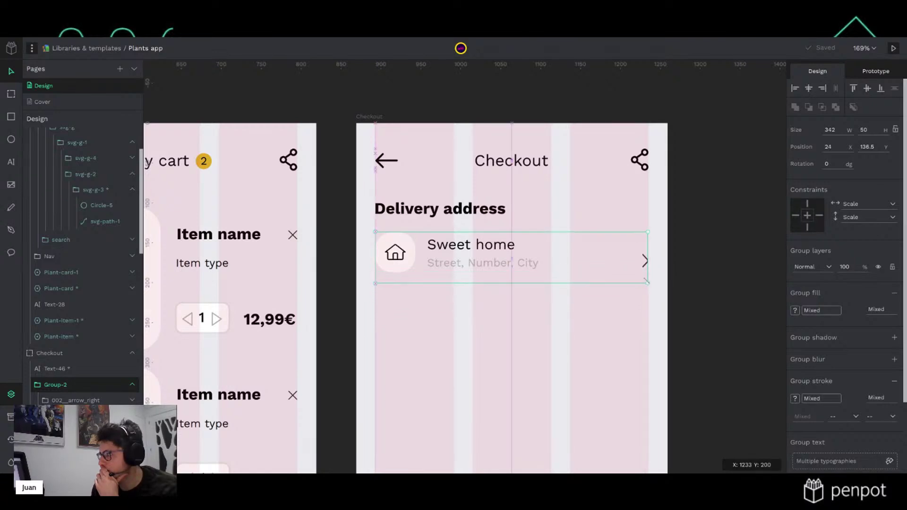
pyautogui.click(686, 266)
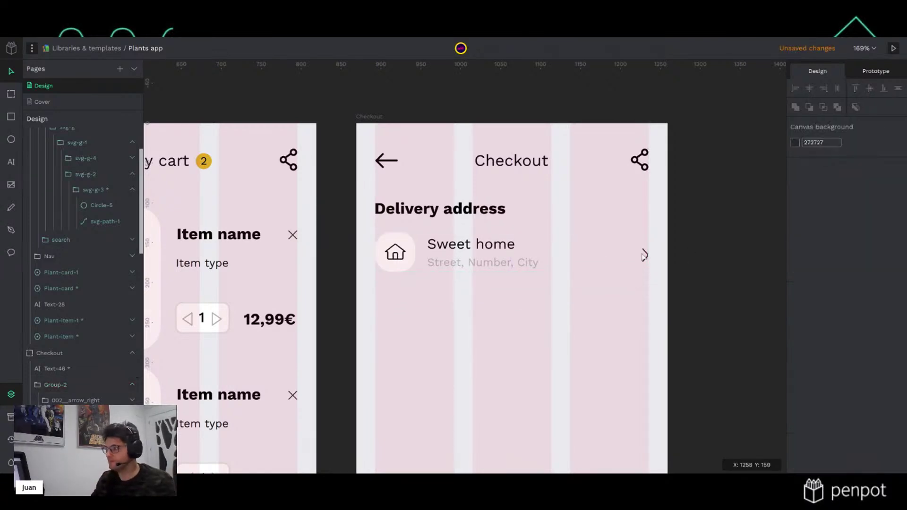
pyautogui.doubleClick(645, 256)
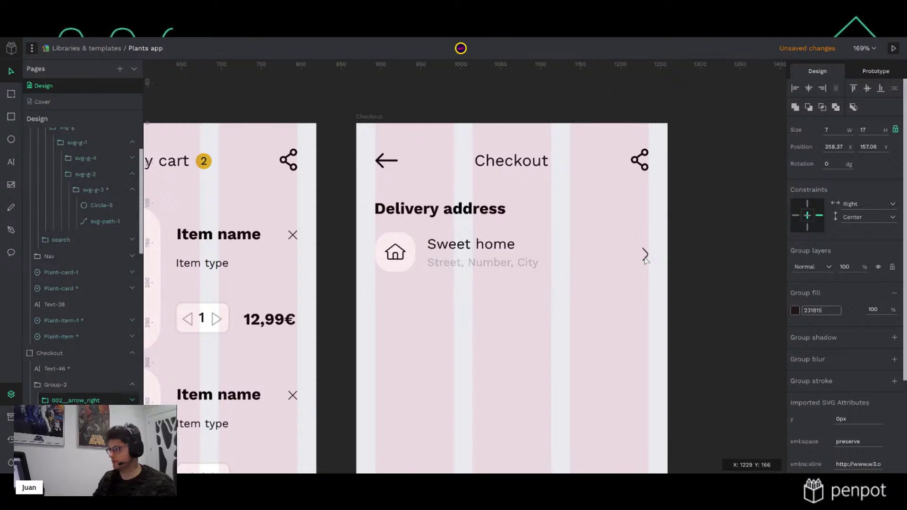
# Rename the Group-2 layer to 'checkout-item' and reselect it on the Checkout board
pyautogui.click(684, 265)
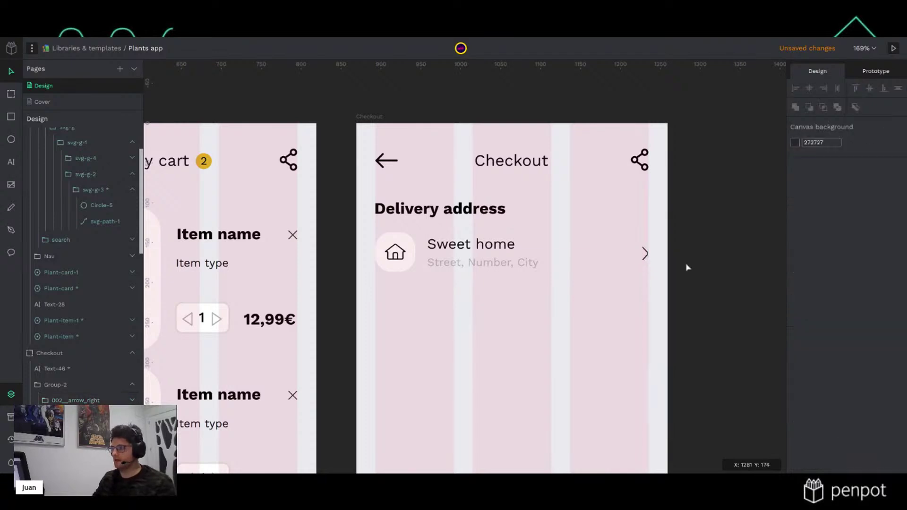
pyautogui.click(478, 259)
pyautogui.doubleClick(61, 386)
pyautogui.hotkey('ctrl', 'a')
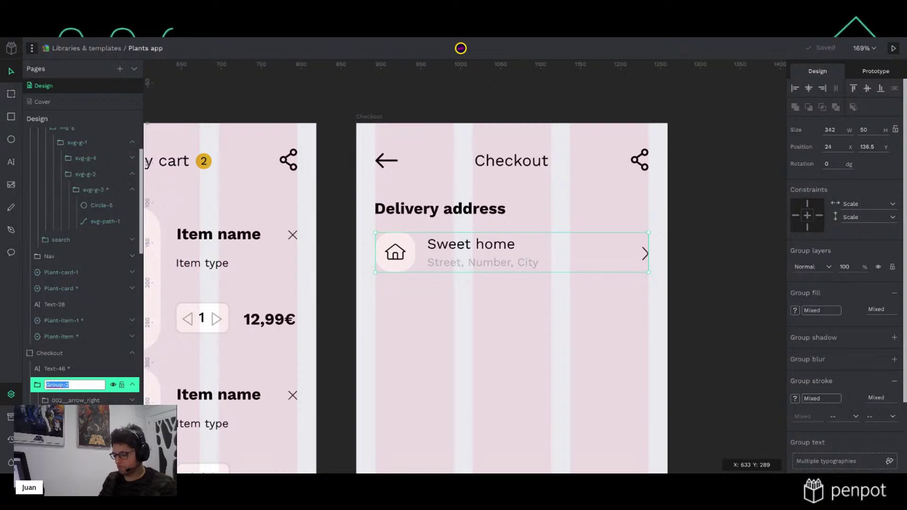
pyautogui.write('checkou')
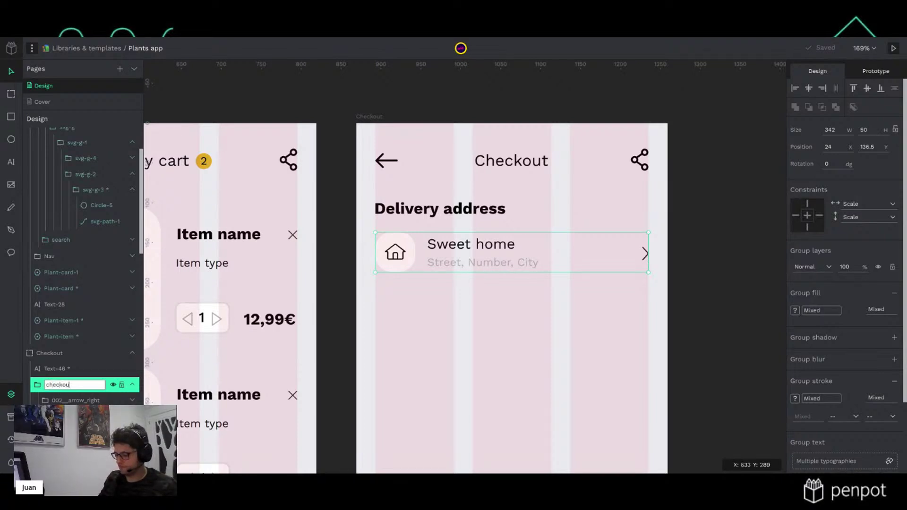
pyautogui.write('t -Iteck')
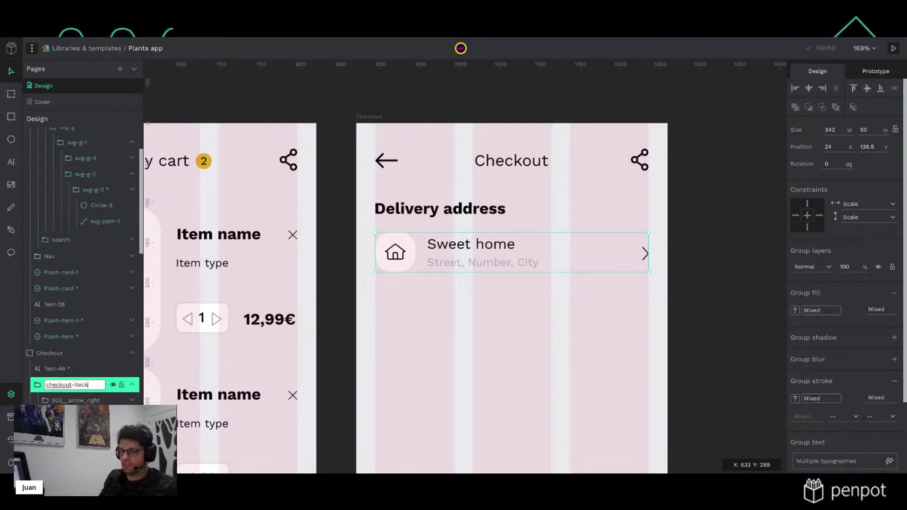
pyautogui.press('BackSpace')
pyautogui.press('BackSpace')
pyautogui.write('em')
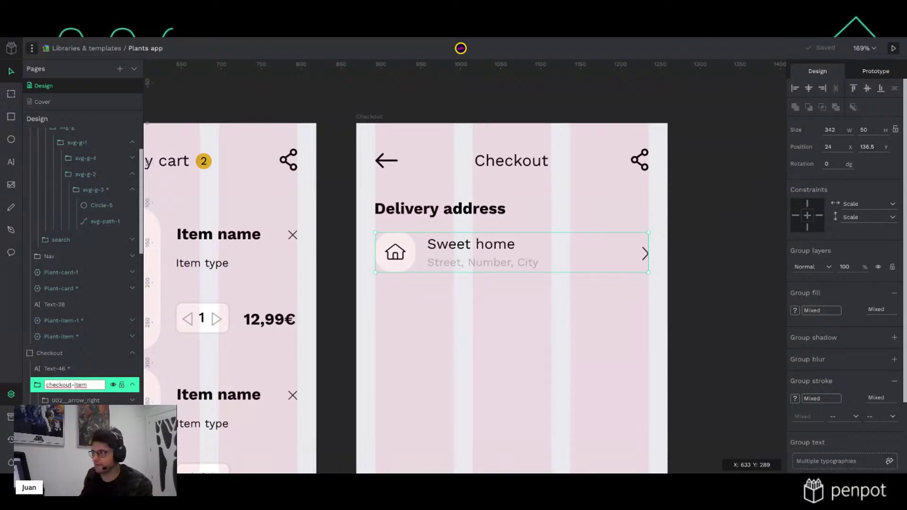
pyautogui.press('Return')
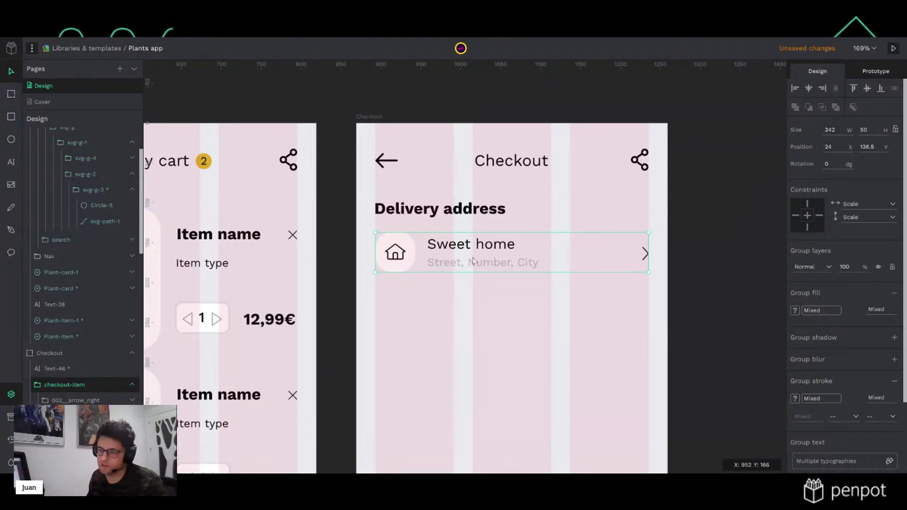
pyautogui.click(753, 213)
pyautogui.click(470, 254)
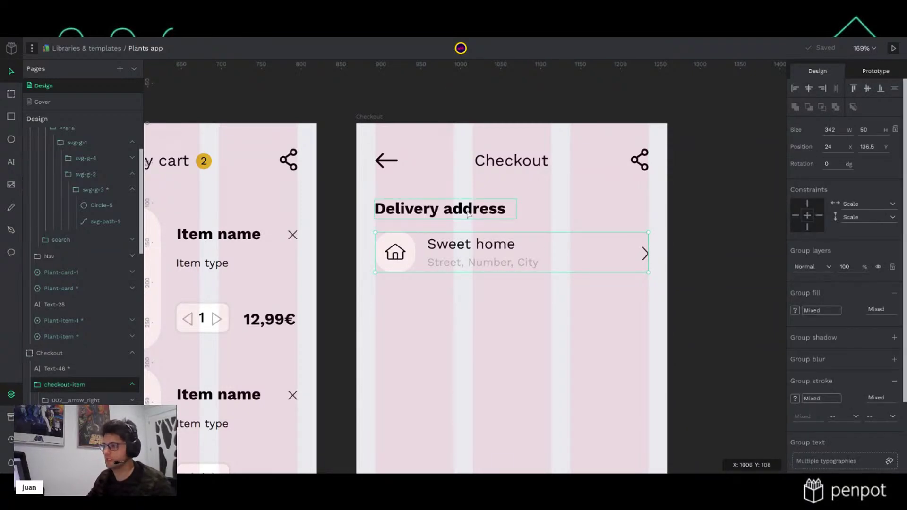
pyautogui.hscroll(2, 535, 328)
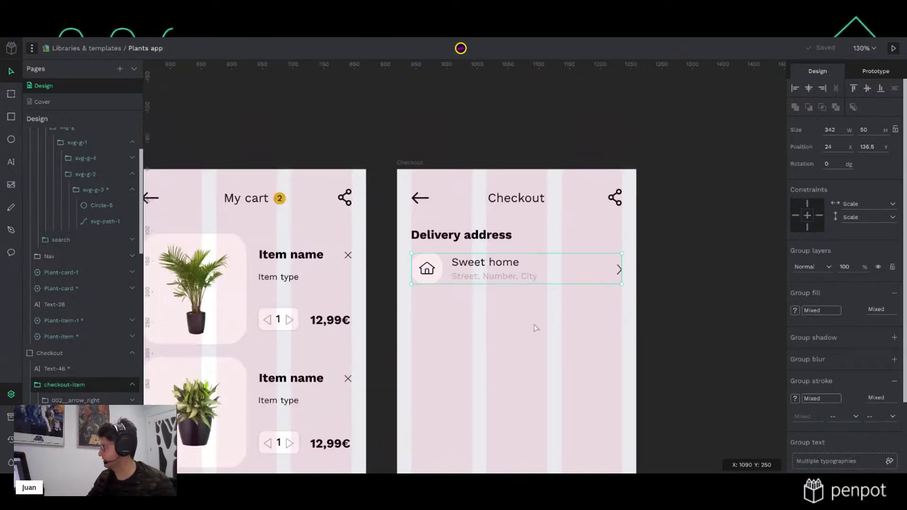
pyautogui.hscroll(2, 543, 330)
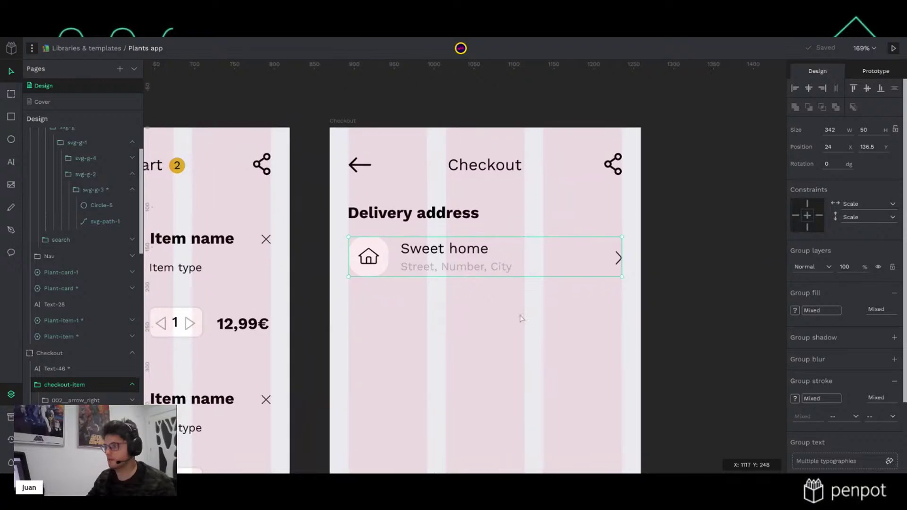
# Duplicate the Delivery address heading with its address row and move the copy below the original
pyautogui.keyDown('shift'); pyautogui.click(459, 218); pyautogui.keyUp('shift')
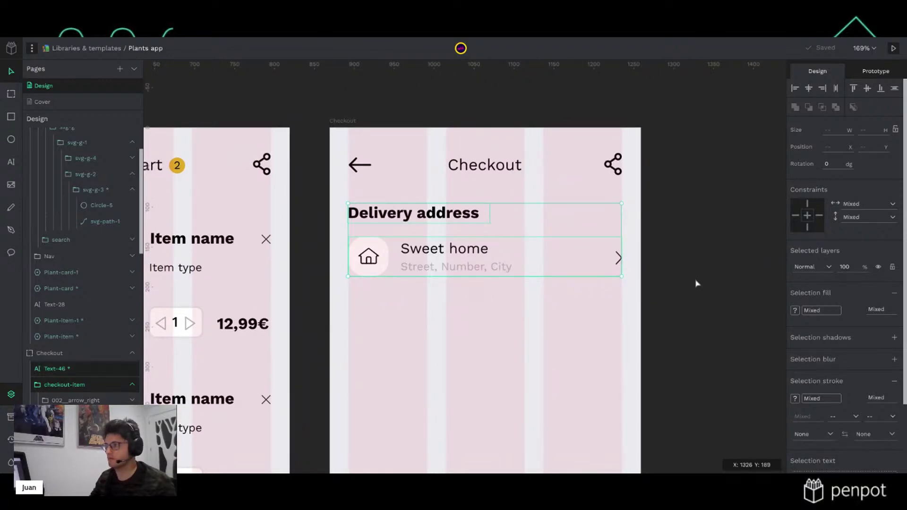
pyautogui.hotkey('ctrl', 'd')
pyautogui.hotkey('shift', 'Down')
pyautogui.hotkey('shift', 'Down')
pyautogui.hotkey('shift', 'Down')
pyautogui.hotkey('shift', 'Down')
pyautogui.hotkey('shift', 'Down')
pyautogui.hotkey('shift', 'Down')
pyautogui.hotkey('shift', 'Down')
pyautogui.hotkey('shift', 'Down')
pyautogui.hotkey('shift', 'Down')
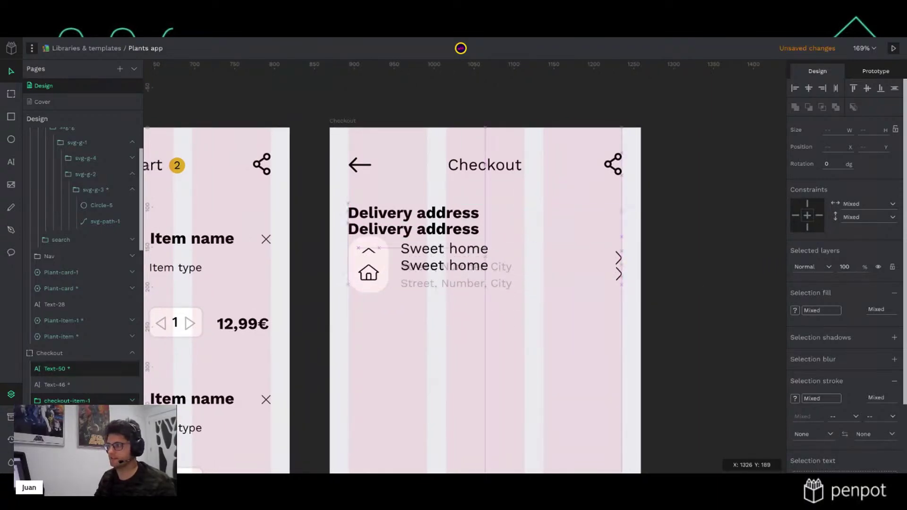
pyautogui.hotkey('shift', 'Down')
pyautogui.hotkey('shift', 'Down')
pyautogui.hotkey('shift', 'Down')
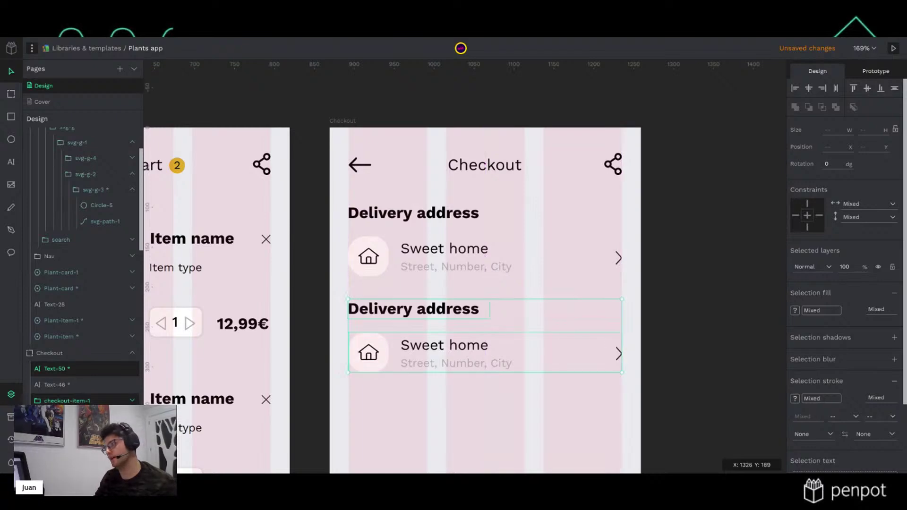
pyautogui.click(694, 278)
# Retype the copied heading as 'Payment method'
pyautogui.click(461, 312)
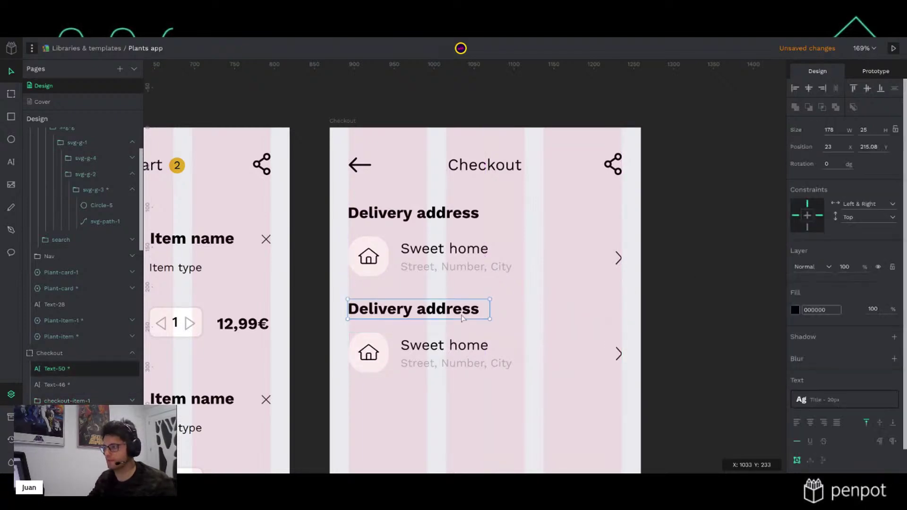
pyautogui.doubleClick(462, 315)
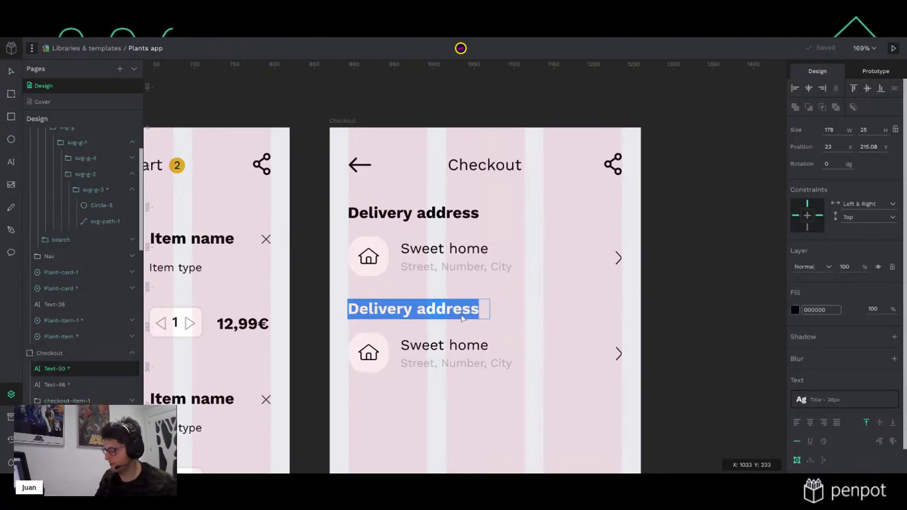
pyautogui.write('Payment')
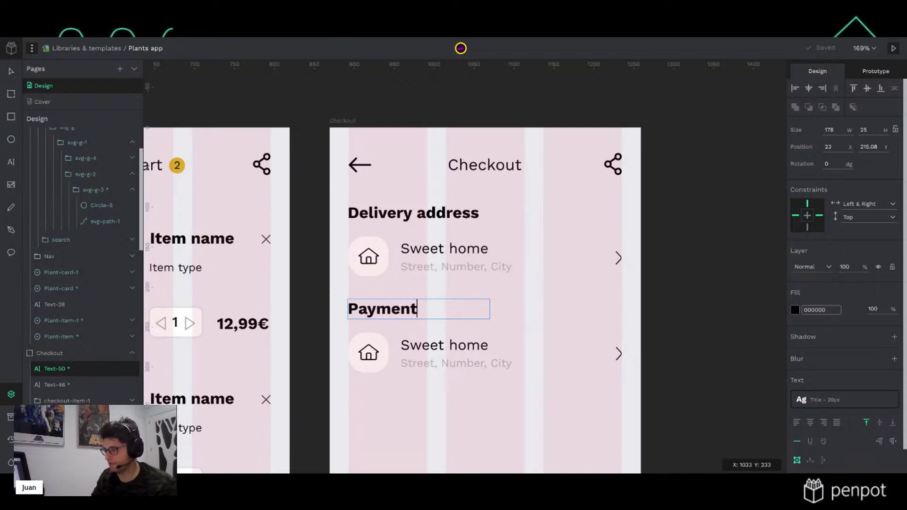
pyautogui.write(' metho')
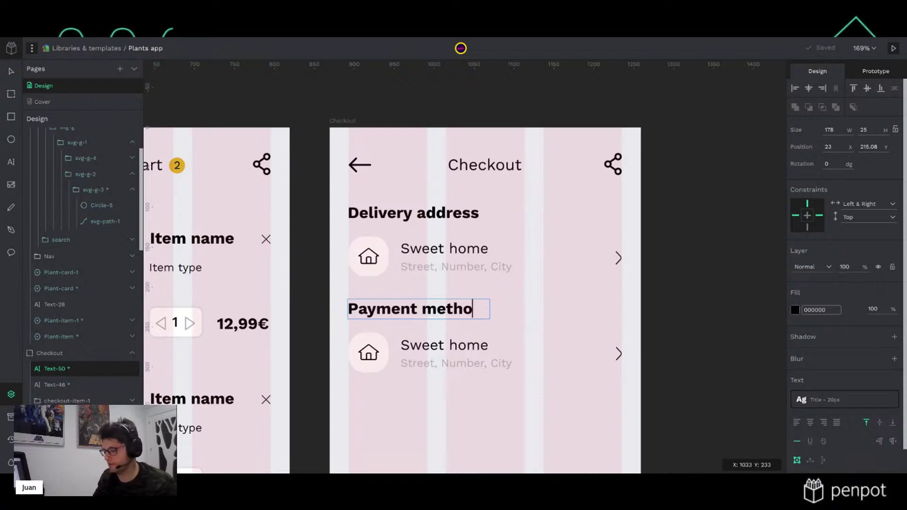
pyautogui.write('d')
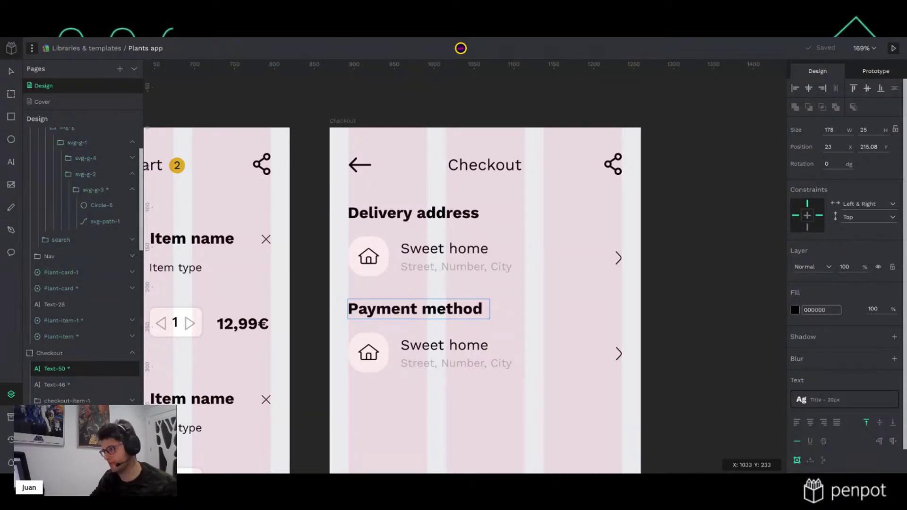
pyautogui.press('Escape')
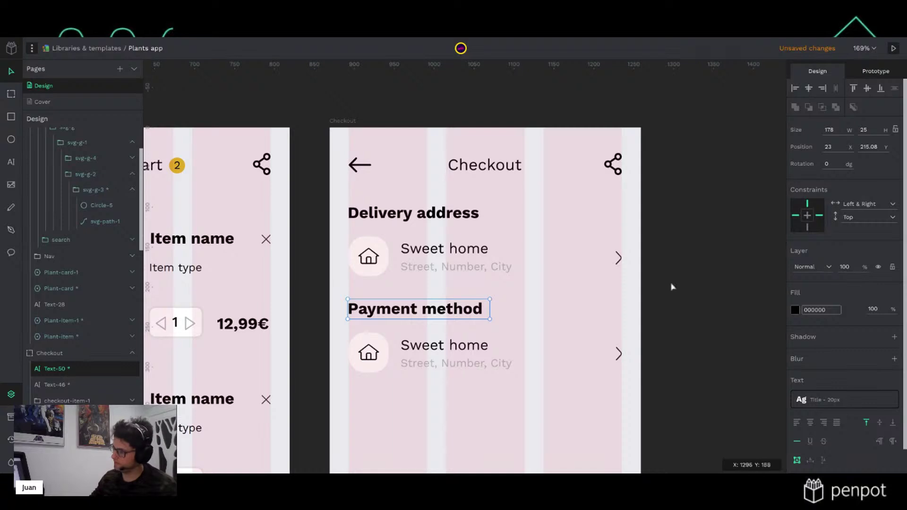
pyautogui.scroll(-3, 690, 369)
# Delete the house icon from the copied row's rounded square
pyautogui.click(374, 262)
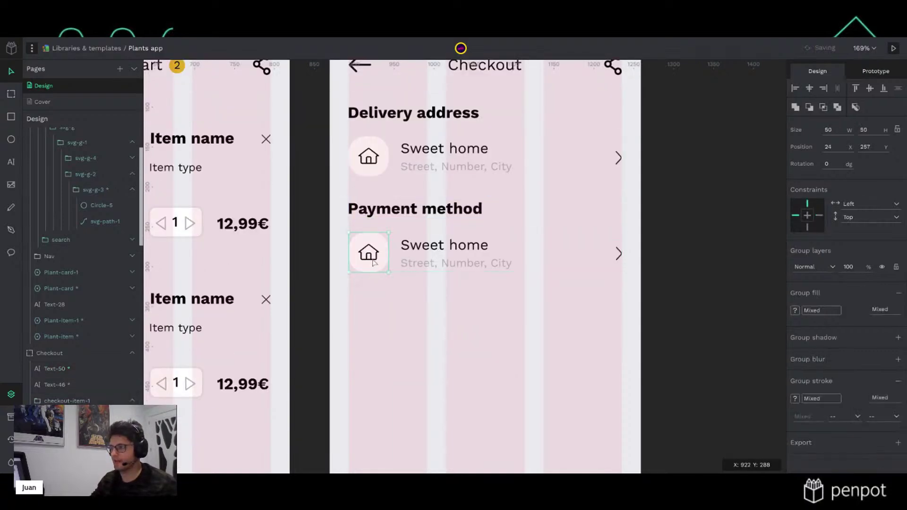
pyautogui.doubleClick(374, 262)
pyautogui.press('Delete')
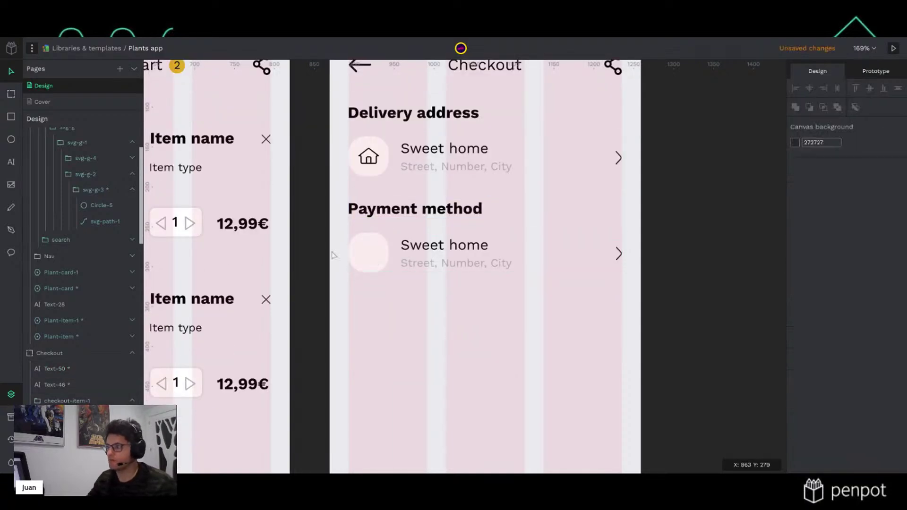
# Change the copied row's text to 'Credit card' above '**** **** **** 5467'
pyautogui.click(456, 250)
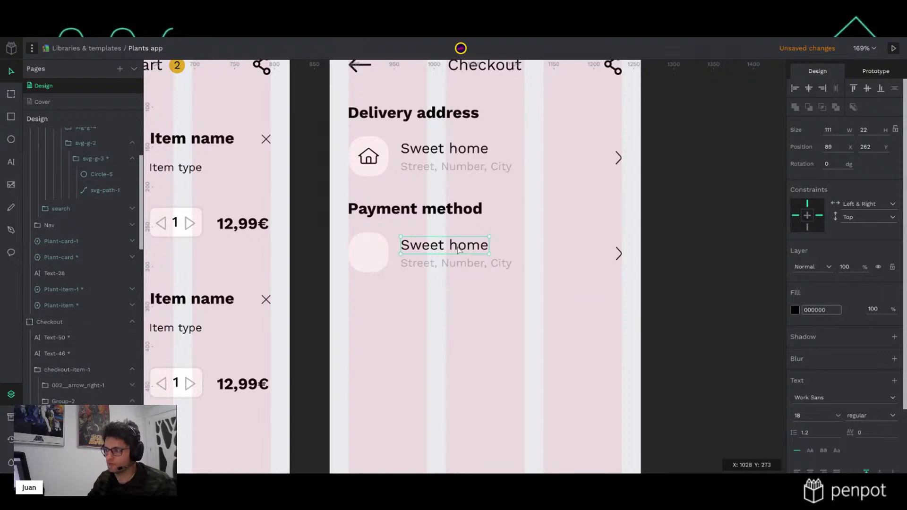
pyautogui.doubleClick(458, 249)
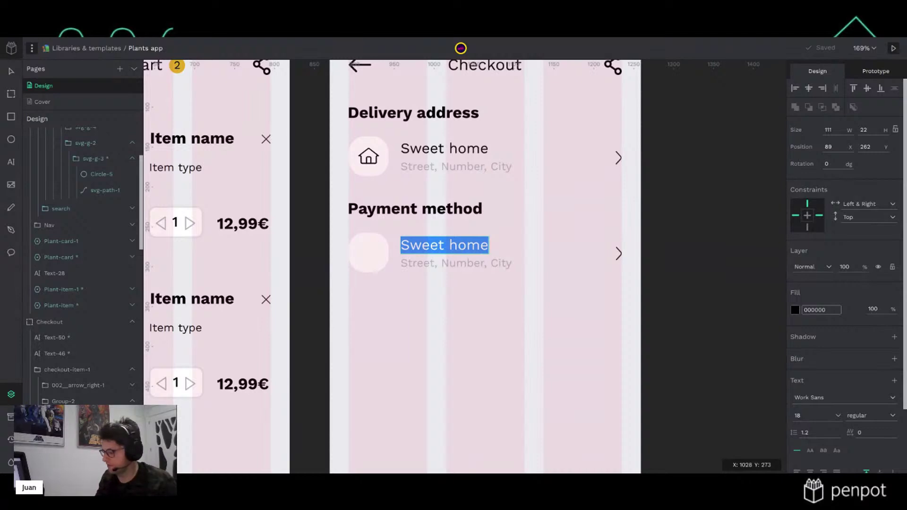
pyautogui.write('Credit ')
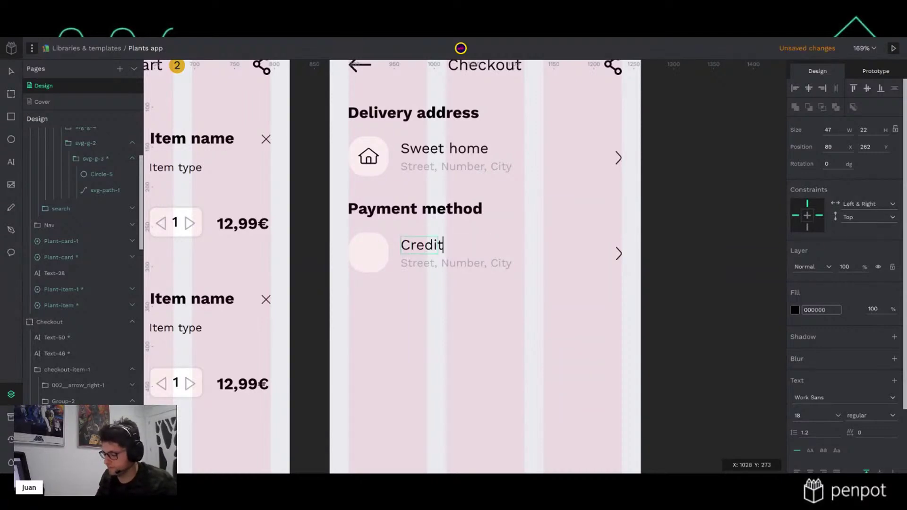
pyautogui.write('card')
pyautogui.click(499, 268)
pyautogui.doubleClick(498, 268)
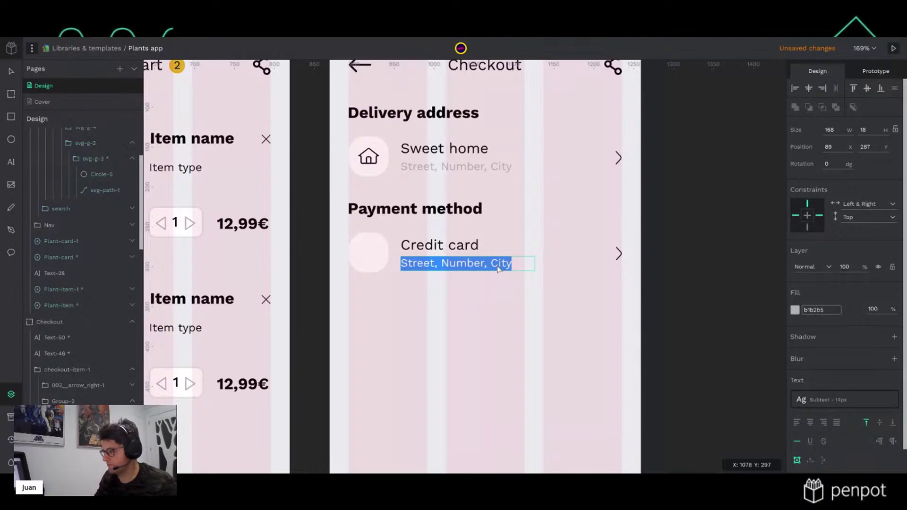
pyautogui.write('**** **** ****')
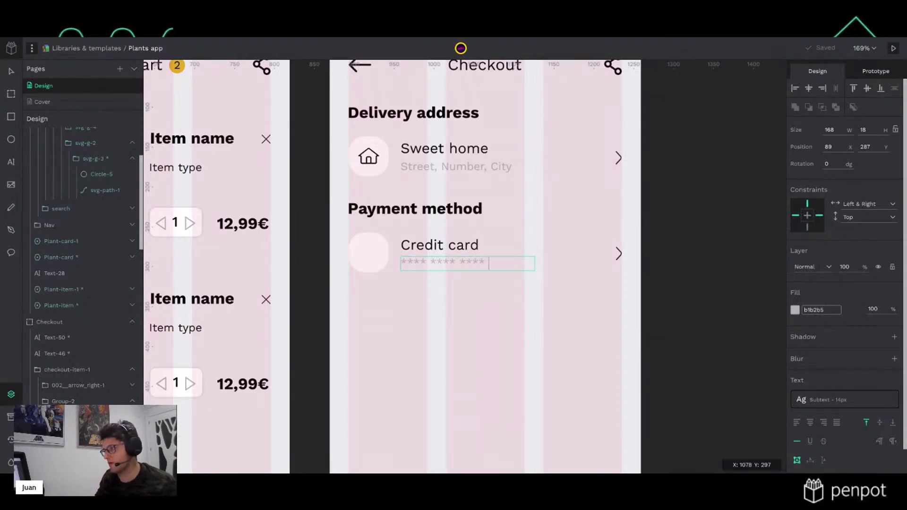
pyautogui.write(' 5467')
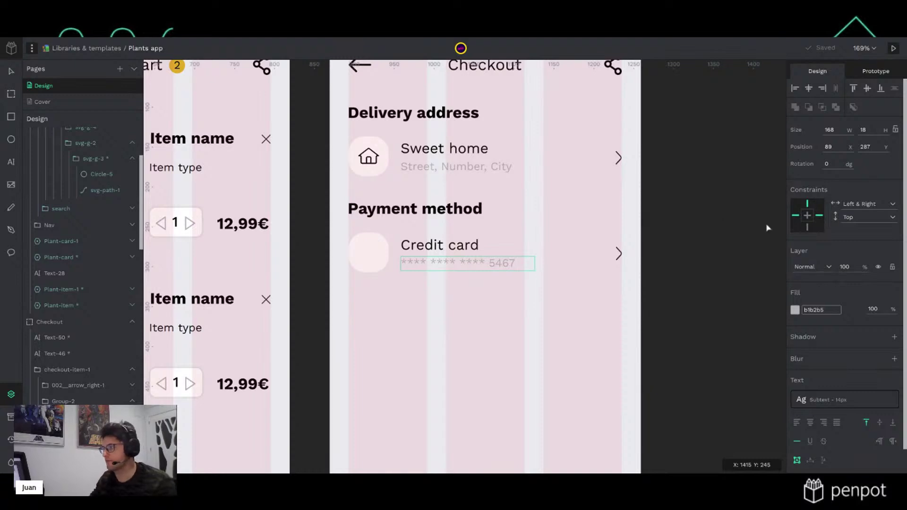
pyautogui.press('Escape')
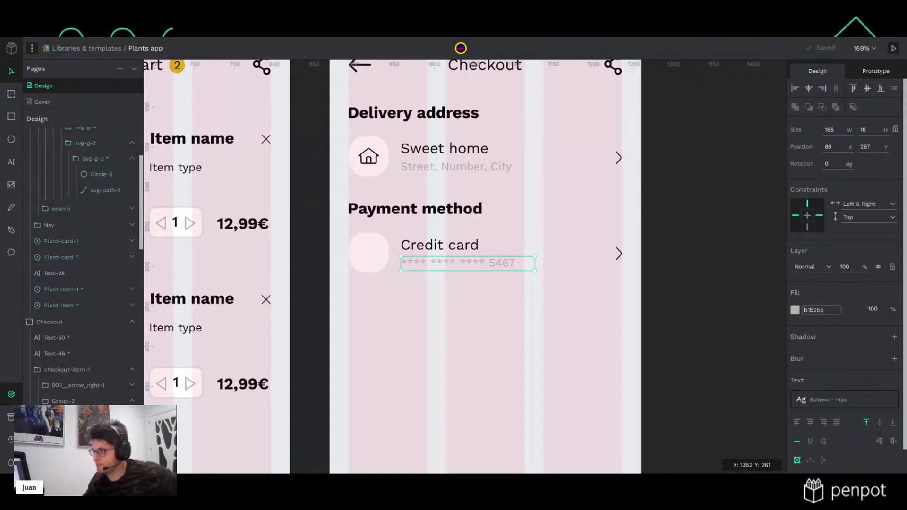
pyautogui.press('Escape')
pyautogui.click(375, 261)
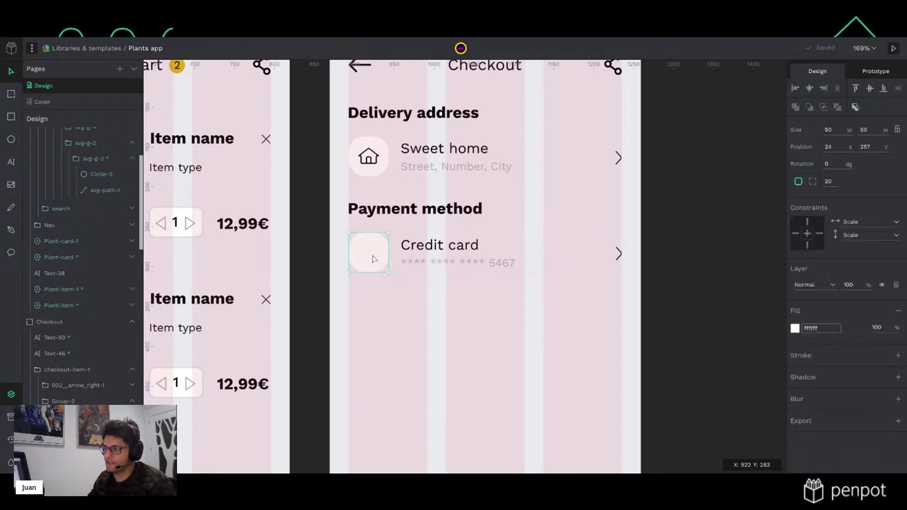
# Search the asset library for 'card' and place the credit-card icon on the Checkout board
pyautogui.click(11, 418)
pyautogui.click(66, 81)
pyautogui.write('card')
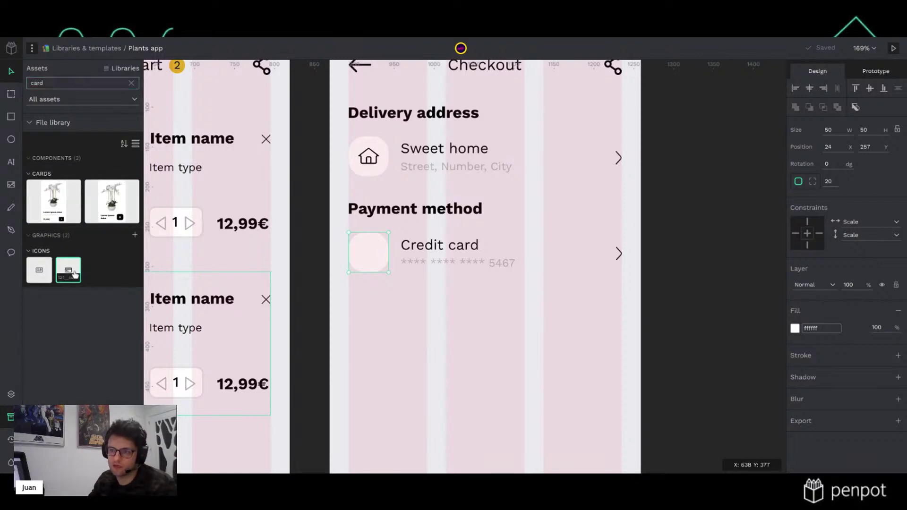
pyautogui.moveTo(73, 273); pyautogui.dragTo(403, 320)
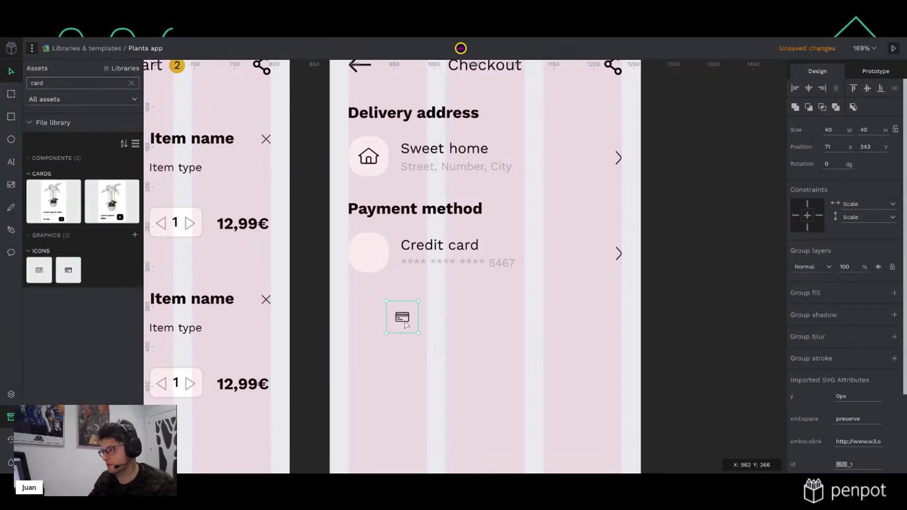
pyautogui.press('Escape')
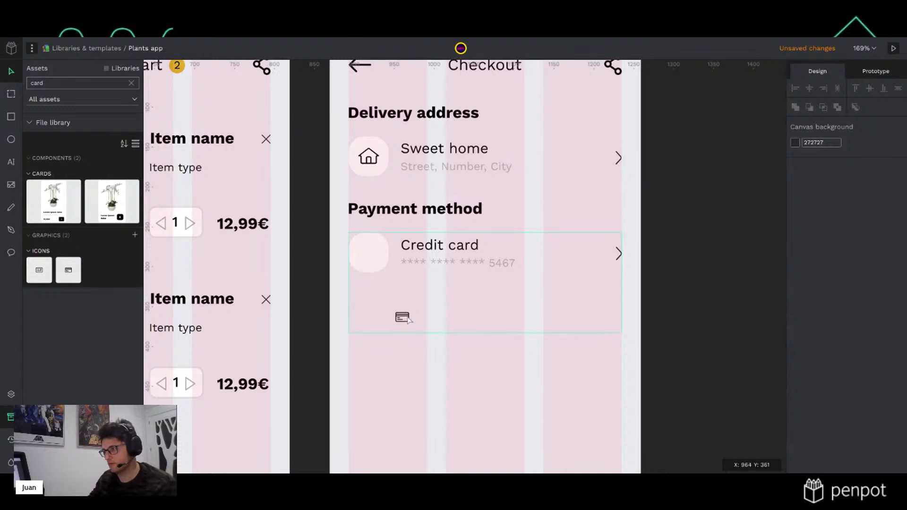
# Ungroup the payment method row and the icon's inner icon-and-circle group
pyautogui.doubleClick(404, 324)
pyautogui.doubleClick(404, 320)
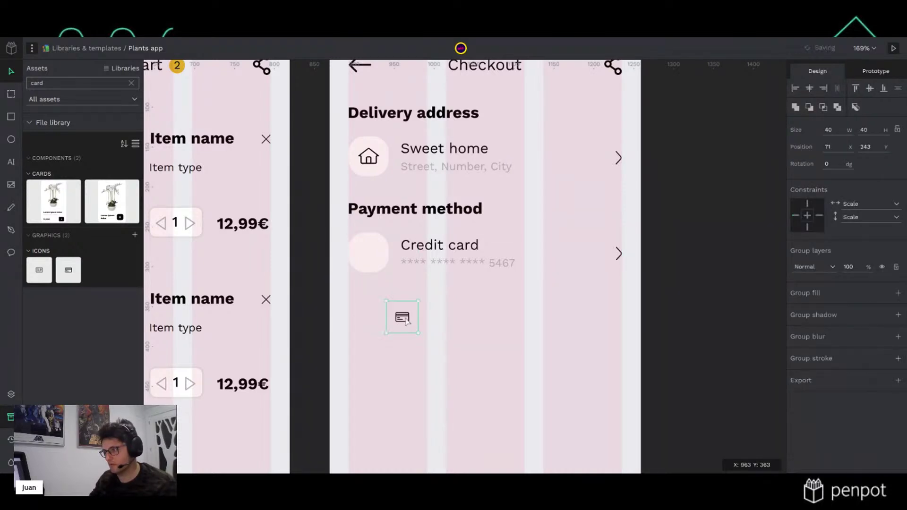
pyautogui.press('Escape')
pyautogui.click(405, 320)
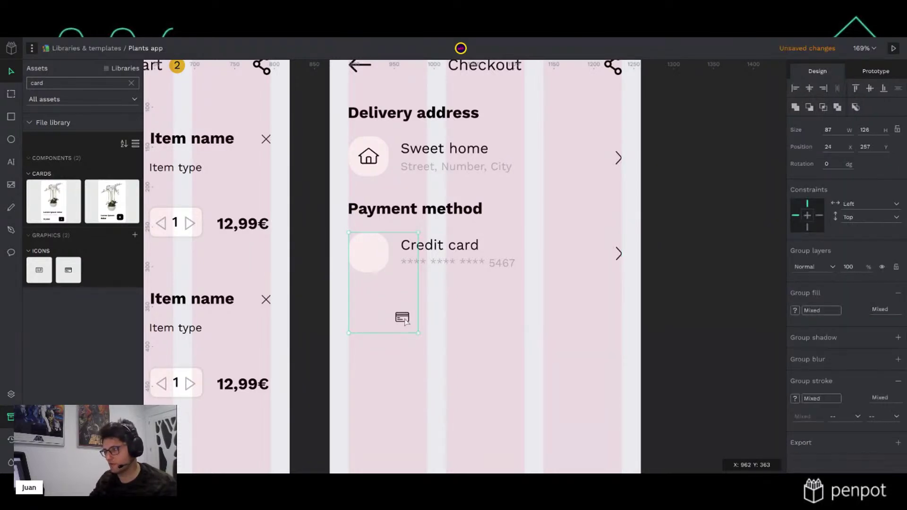
pyautogui.press('Escape')
pyautogui.click(405, 319)
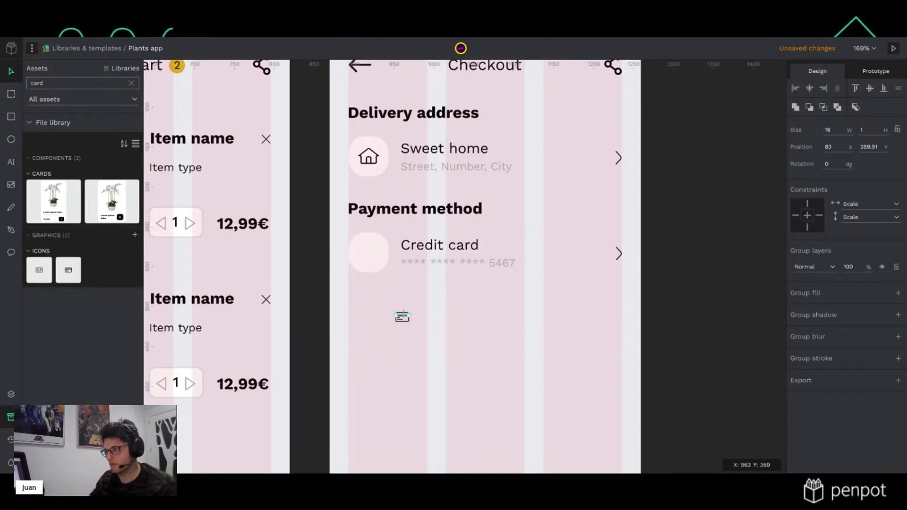
pyautogui.press('Escape')
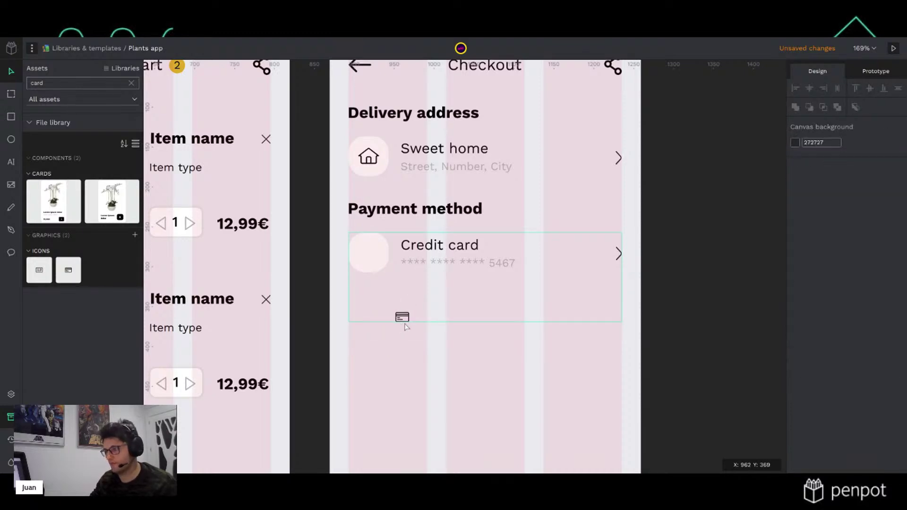
pyautogui.click(425, 274)
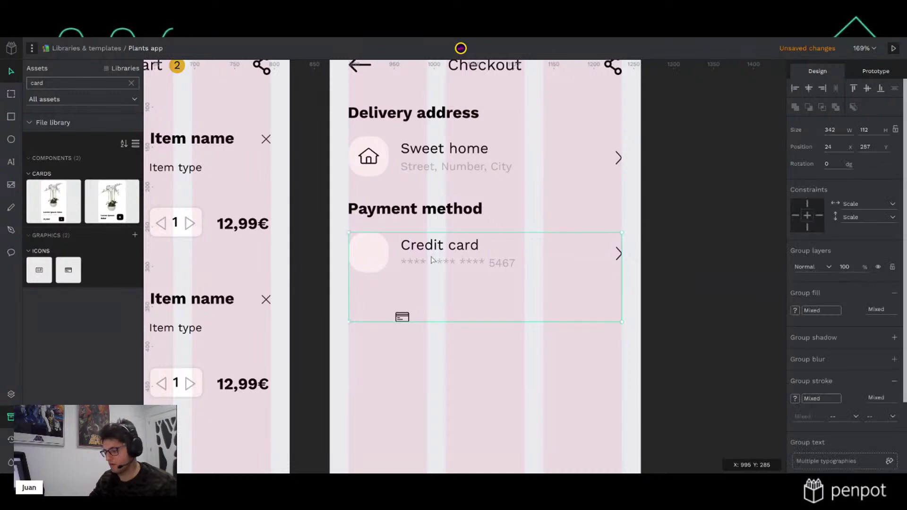
pyautogui.hotkey('shift', 'g')
pyautogui.click(404, 319)
pyautogui.hotkey('shift', 'g')
# Merge all the card icon's layers into one shape with Boolean Union
pyautogui.click(402, 319)
pyautogui.click(387, 307)
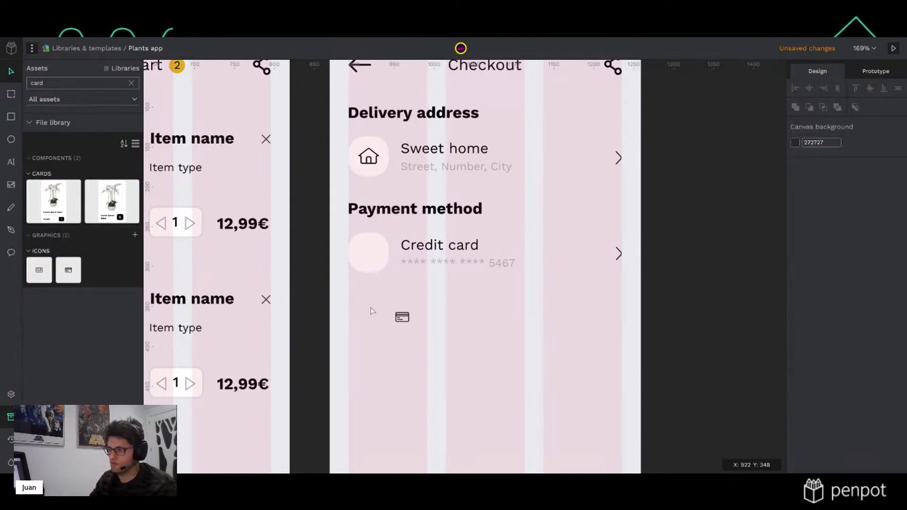
pyautogui.moveTo(326, 308); pyautogui.dragTo(435, 344)
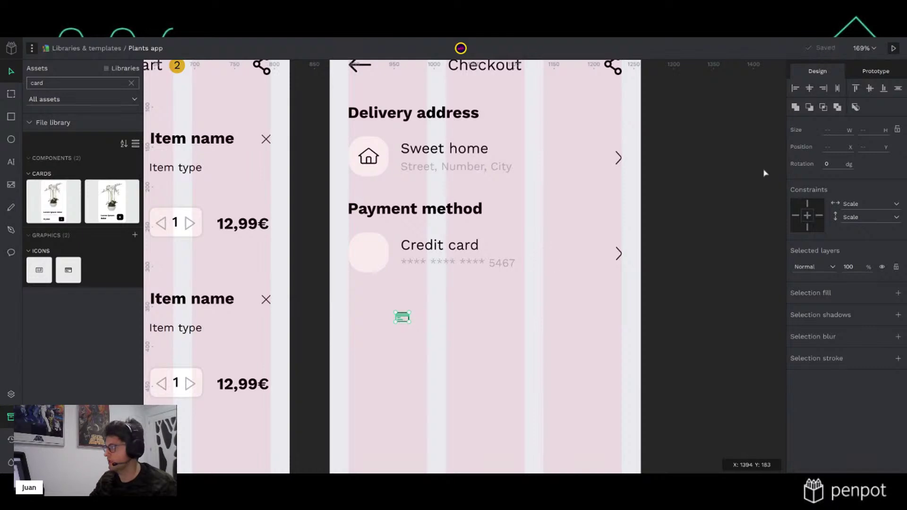
pyautogui.click(794, 108)
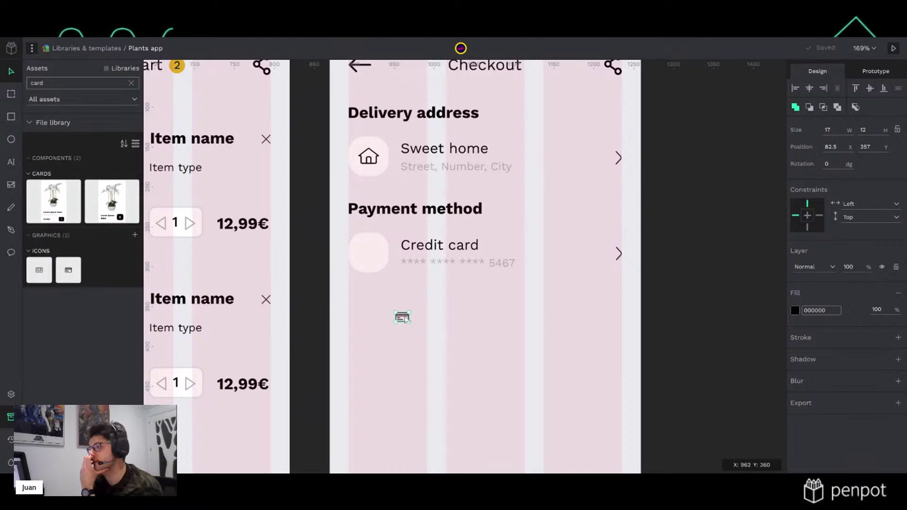
# Resize the icon to height 16 with locked proportions and place it in the row's rounded square
pyautogui.click(897, 129)
pyautogui.click(874, 131)
pyautogui.write('16')
pyautogui.press('Return')
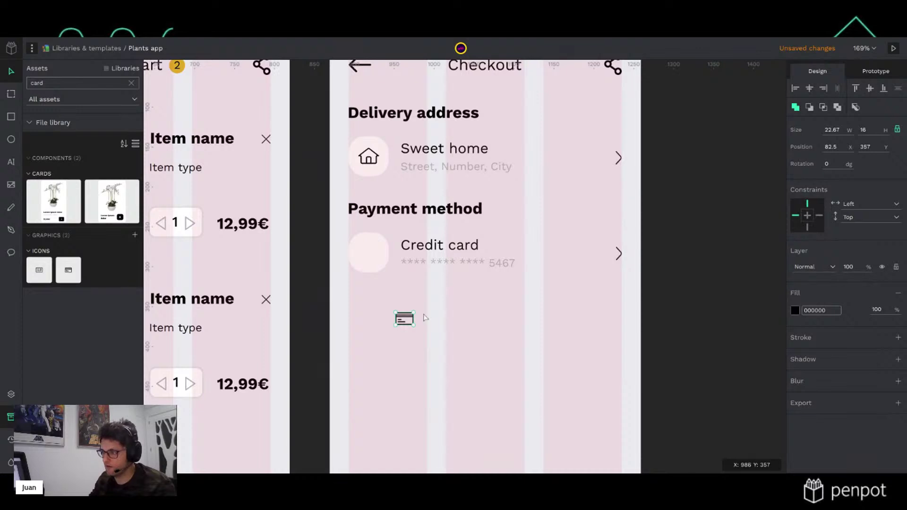
pyautogui.moveTo(408, 326); pyautogui.dragTo(371, 255)
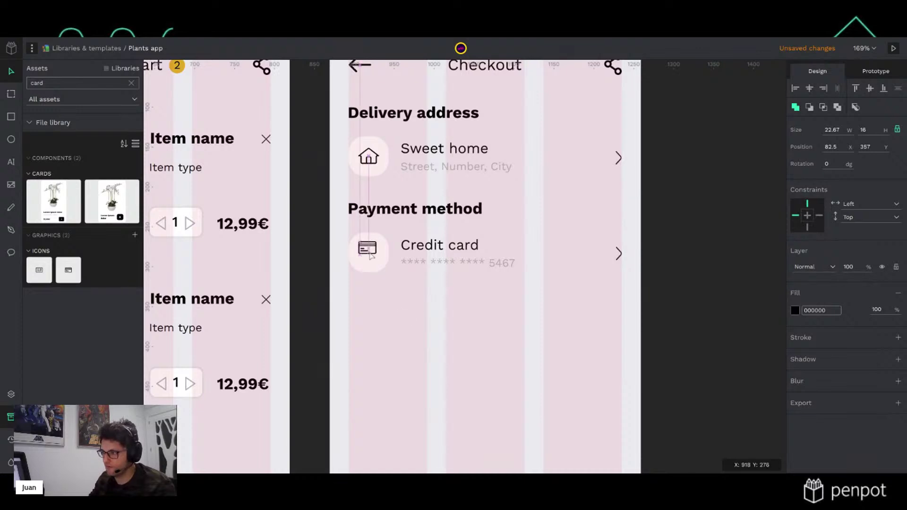
pyautogui.click(377, 308)
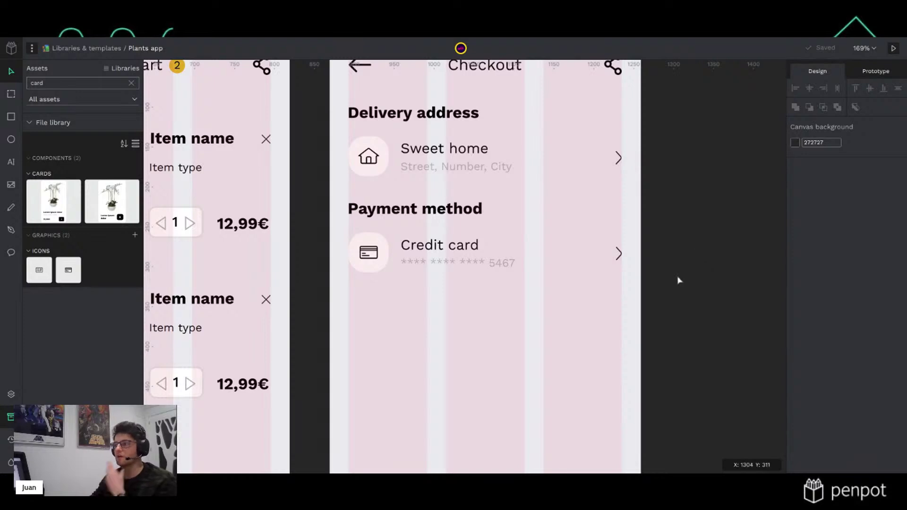
# Group the Credit card row and duplicate it twice, stacking the copies beneath
pyautogui.moveTo(745, 332); pyautogui.dragTo(299, 234)
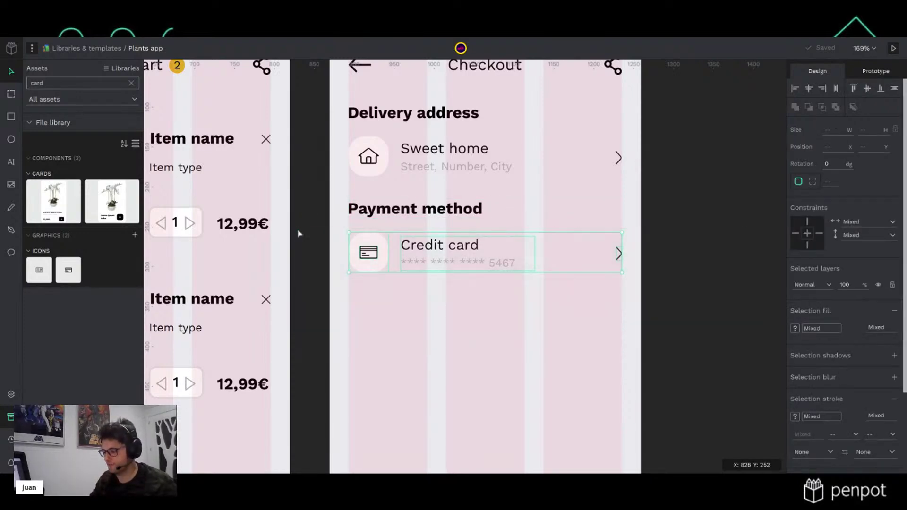
pyautogui.hotkey('ctrl', 'g')
pyautogui.hotkey('ctrl', 'd')
pyautogui.hotkey('shift', 'Down')
pyautogui.hotkey('shift', 'Down')
pyautogui.hotkey('shift', 'Down')
pyautogui.hotkey('shift', 'Down')
pyautogui.hotkey('shift', 'Down')
pyautogui.hotkey('shift', 'Down')
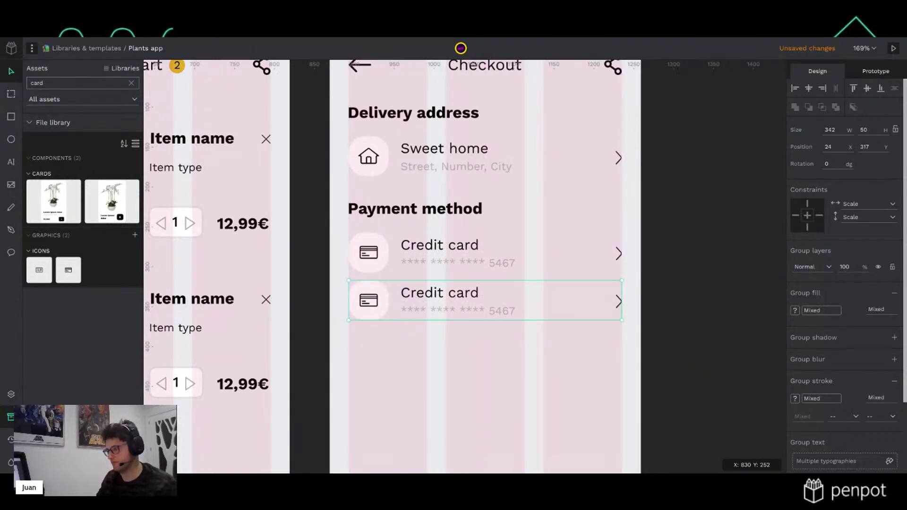
pyautogui.hotkey('shift', 'Down')
pyautogui.hotkey('ctrl', 'd')
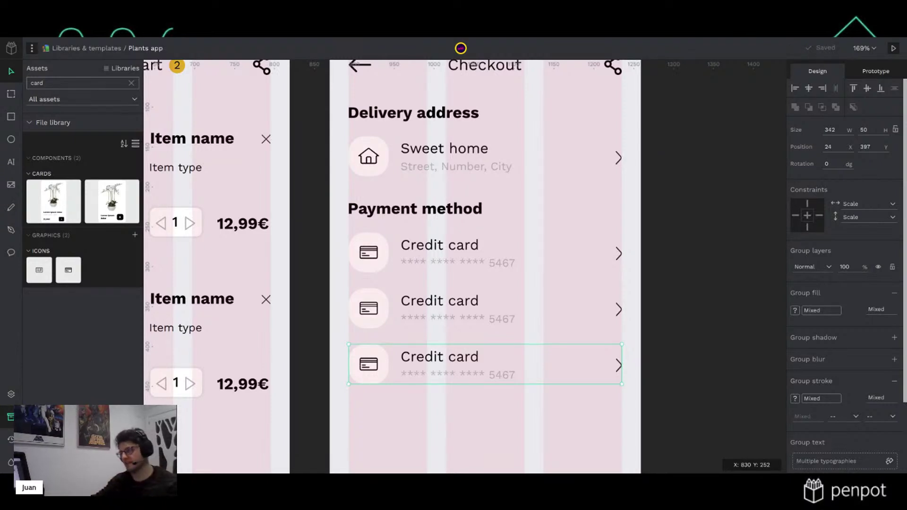
pyautogui.scroll(-2, 455, 312)
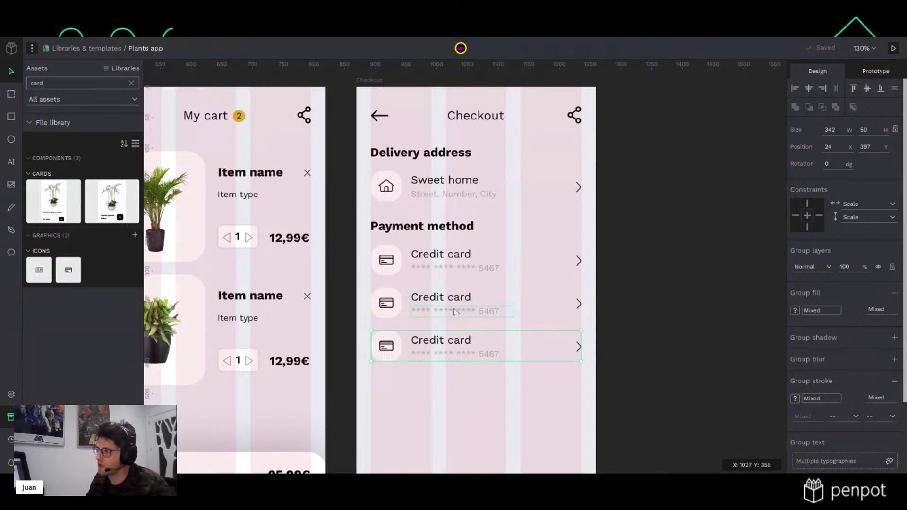
pyautogui.scroll(2, 456, 311)
pyautogui.click(673, 307)
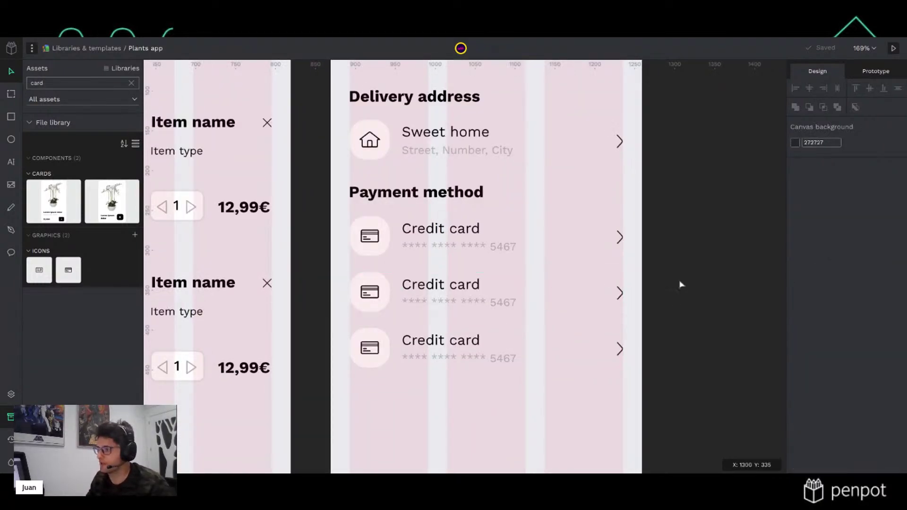
pyautogui.scroll(-3, 562, 311)
# Duplicate the Payment method heading and move the copy below the credit card rows
pyautogui.scroll(3, 562, 311)
pyautogui.press('Tab')
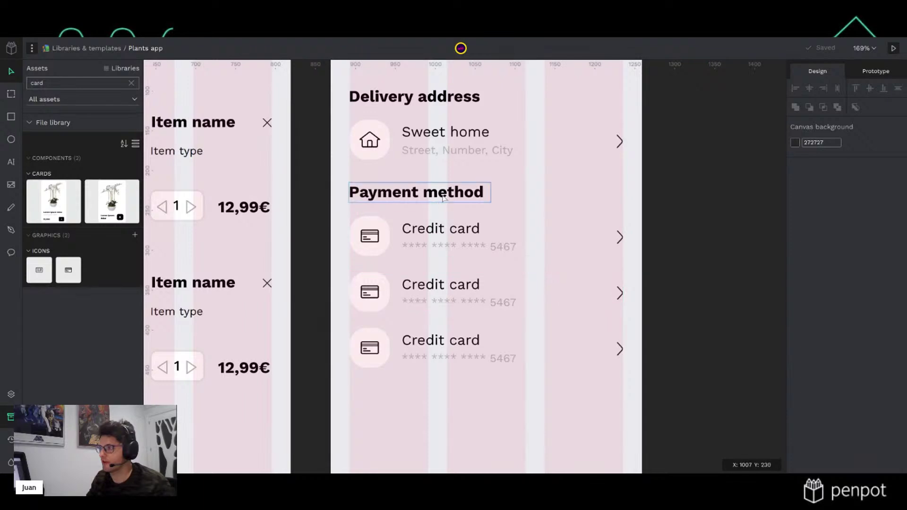
pyautogui.scroll(-2, 559, 305)
pyautogui.hotkey('ctrl', 'd')
pyautogui.hotkey('shift', 'Down')
pyautogui.hotkey('shift', 'Down')
pyautogui.hotkey('shift', 'Down')
pyautogui.hotkey('shift', 'Down')
pyautogui.hotkey('shift', 'Down')
pyautogui.hotkey('shift', 'Down')
pyautogui.hotkey('shift', 'Down')
pyautogui.hotkey('shift', 'Down')
pyautogui.hotkey('shift', 'Down')
pyautogui.hotkey('shift', 'Down')
pyautogui.hotkey('shift', 'Down')
pyautogui.hotkey('shift', 'Down')
pyautogui.hotkey('shift', 'Down')
pyautogui.hotkey('shift', 'Down')
pyautogui.hotkey('shift', 'Down')
pyautogui.hotkey('shift', 'Down')
pyautogui.hotkey('shift', 'Down')
pyautogui.hotkey('shift', 'Down')
pyautogui.hotkey('shift', 'Down')
pyautogui.hotkey('shift', 'Down')
pyautogui.hotkey('shift', 'Down')
pyautogui.click(670, 311)
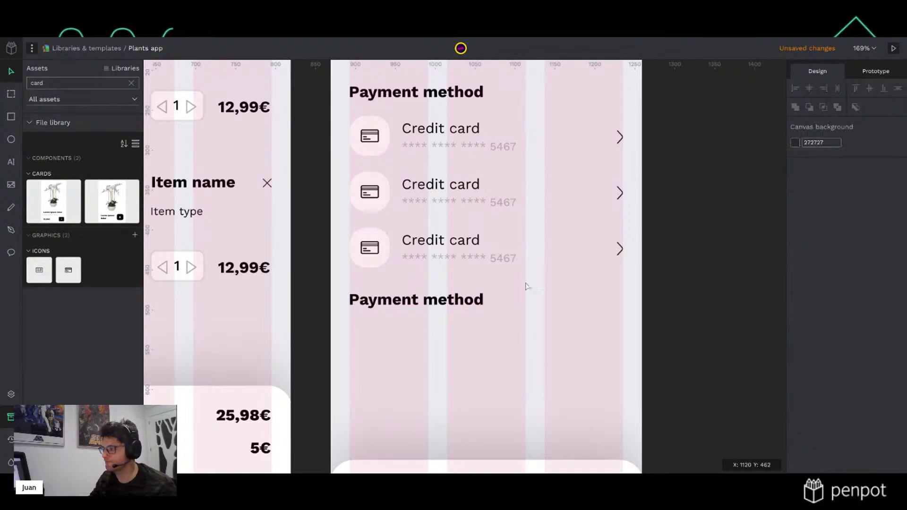
# Retype the copied heading as 'My cart (2)'
pyautogui.click(479, 302)
pyautogui.doubleClick(479, 303)
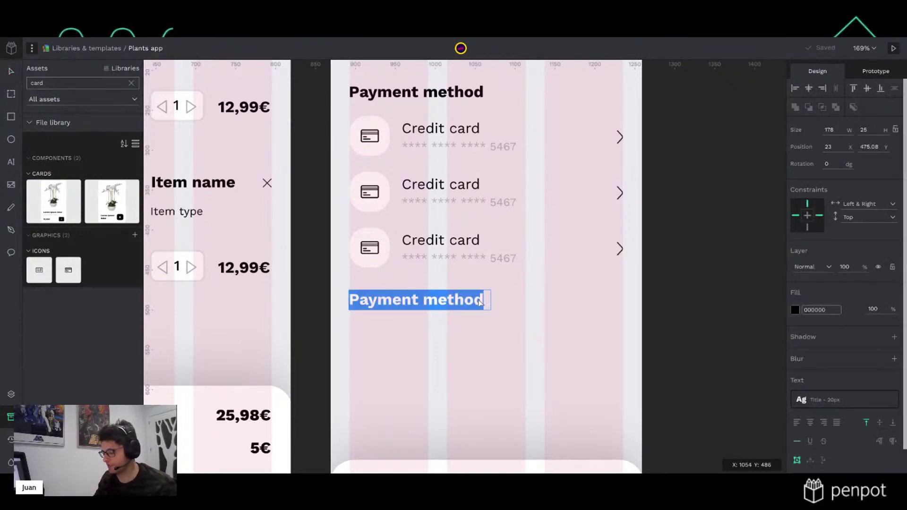
pyautogui.scroll(-4, 650, 283)
pyautogui.scroll(7, 555, 268)
pyautogui.scroll(-4, 555, 268)
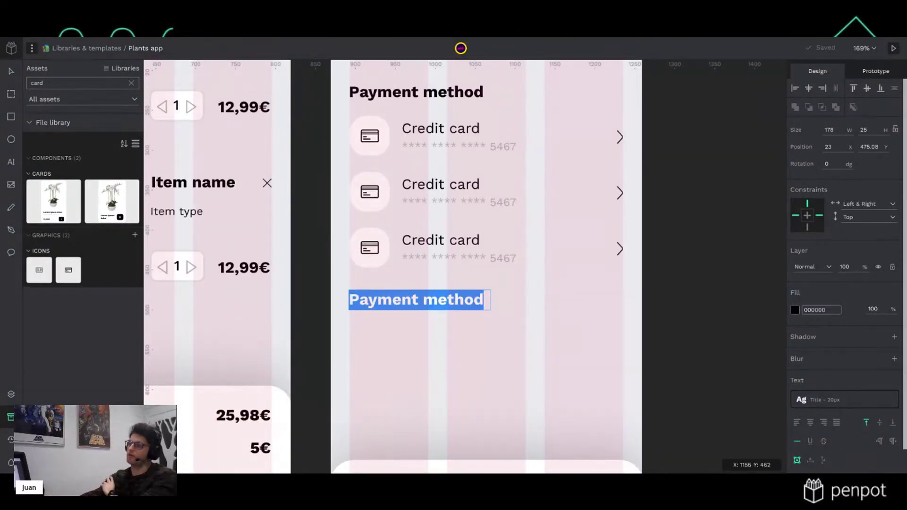
pyautogui.write('My ')
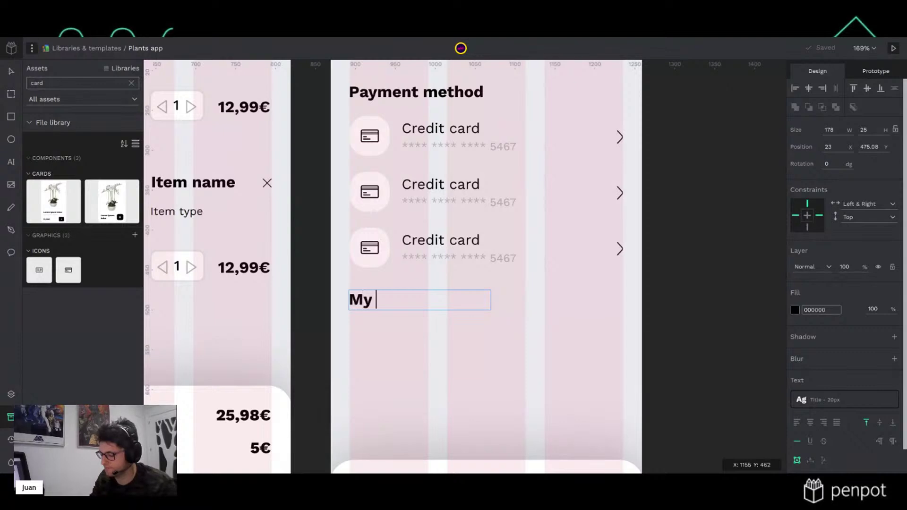
pyautogui.write('cart (2)')
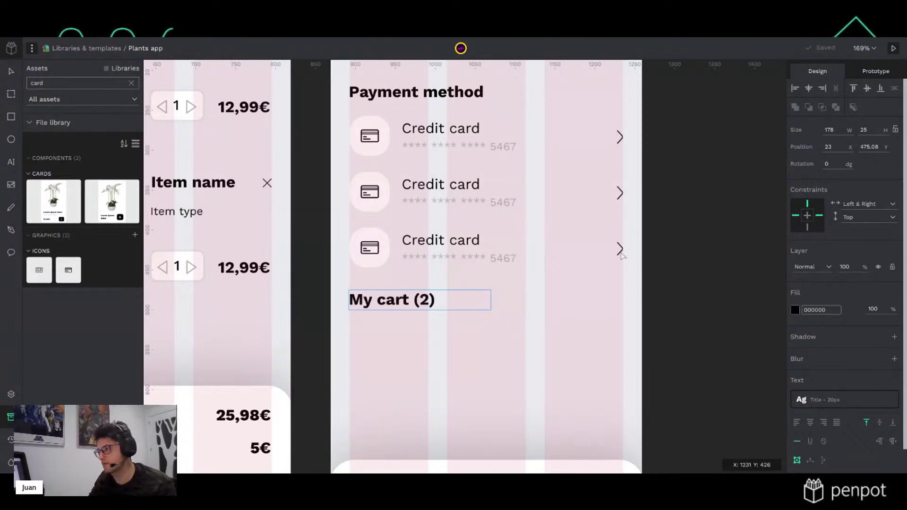
pyautogui.click(713, 255)
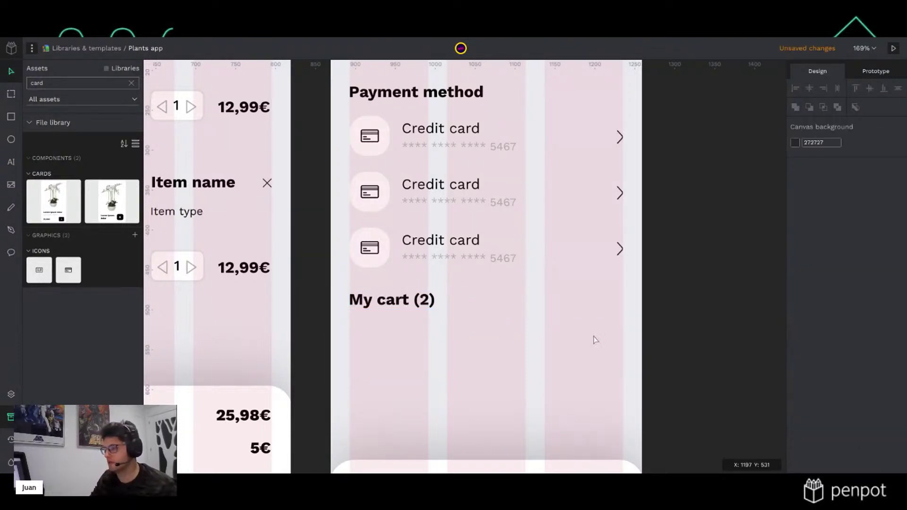
pyautogui.hscroll(-5, 415, 331)
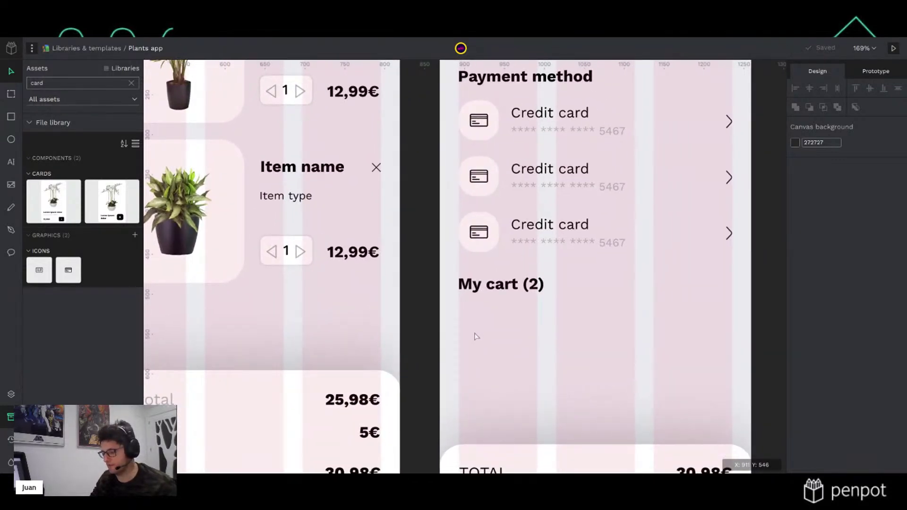
# Draw a rectangle under My cart (2) with corner radius 20
pyautogui.press('r')
pyautogui.moveTo(462, 310)
pyautogui.mouseDown()
pyautogui.moveTo(498, 356)
pyautogui.moveTo(519, 365)
pyautogui.mouseUp()
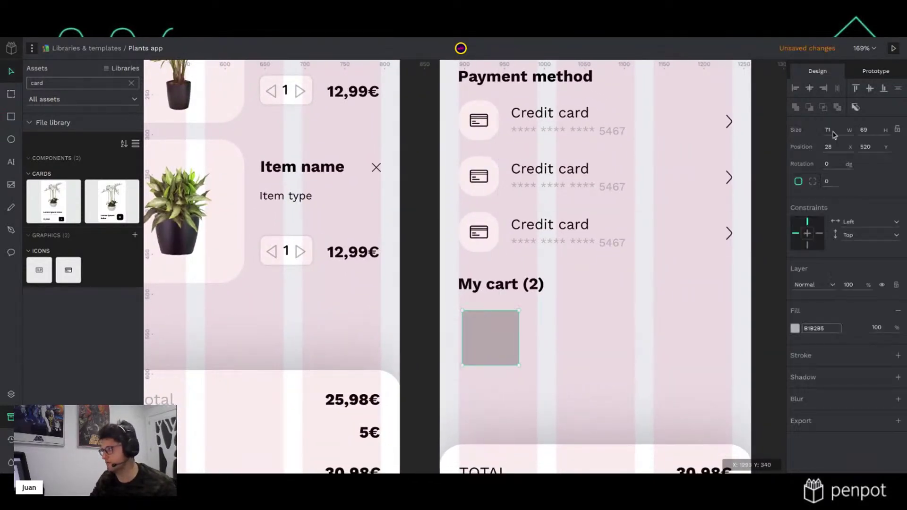
pyautogui.click(829, 182)
pyautogui.write('2')
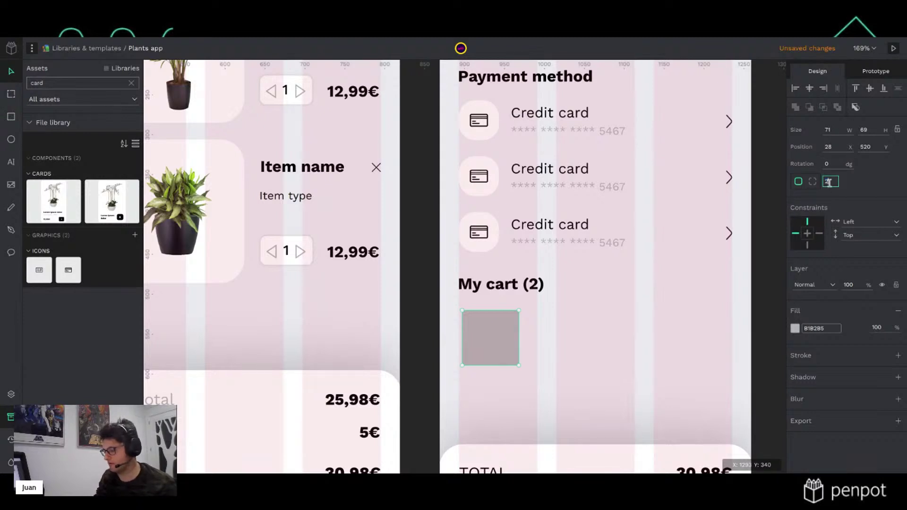
pyautogui.write('0')
pyautogui.click(541, 347)
pyautogui.click(491, 338)
# Resize the rectangle to 80×80 and shift it slightly into place
pyautogui.click(835, 129)
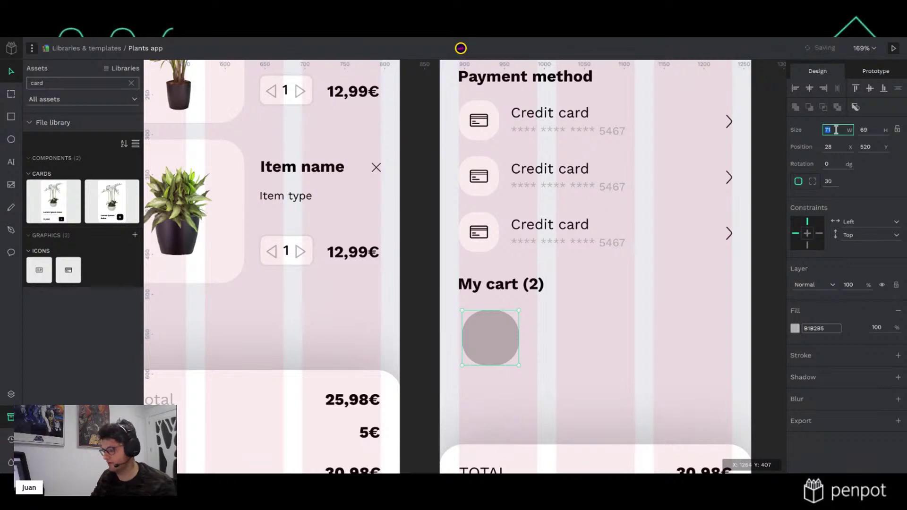
pyautogui.write('80')
pyautogui.press('Tab')
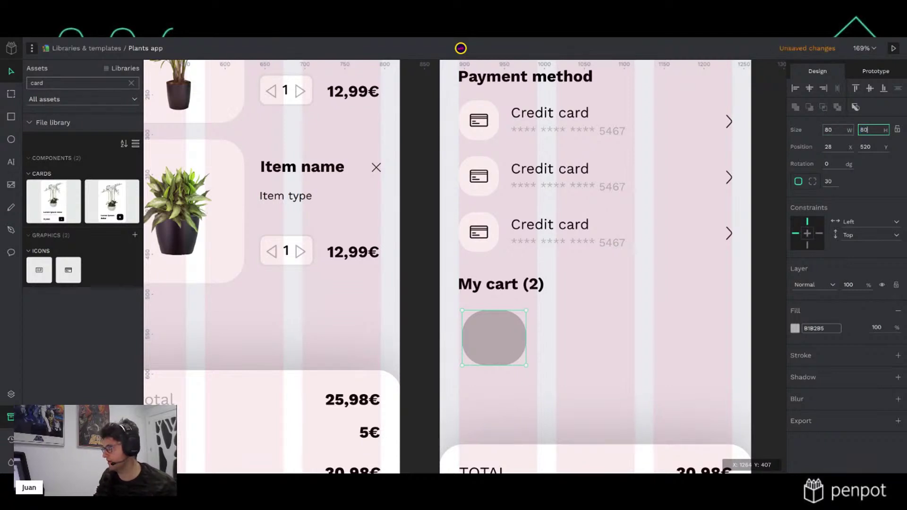
pyautogui.press('Return')
pyautogui.click(548, 343)
pyautogui.click(511, 346)
pyautogui.moveTo(511, 346); pyautogui.dragTo(510, 345)
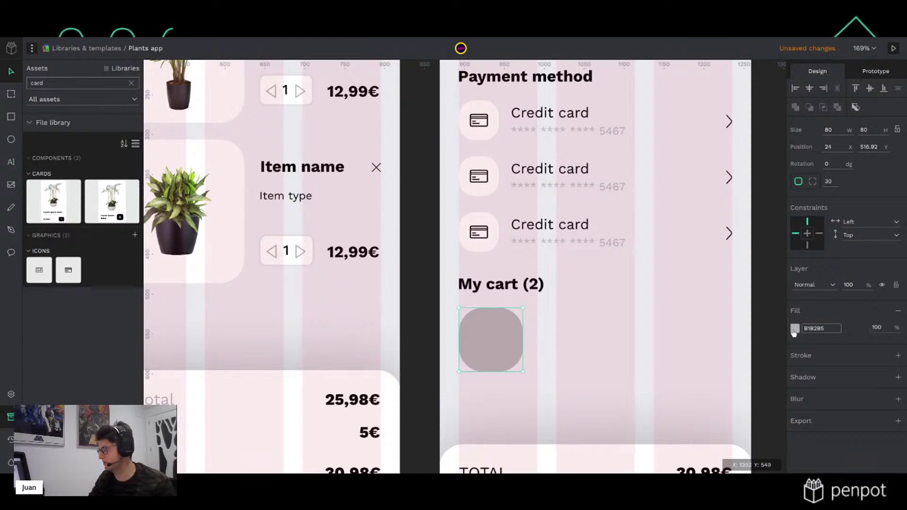
# Set the rectangle's fill to white (ffffff)
pyautogui.click(795, 328)
pyautogui.moveTo(711, 345); pyautogui.dragTo(666, 324)
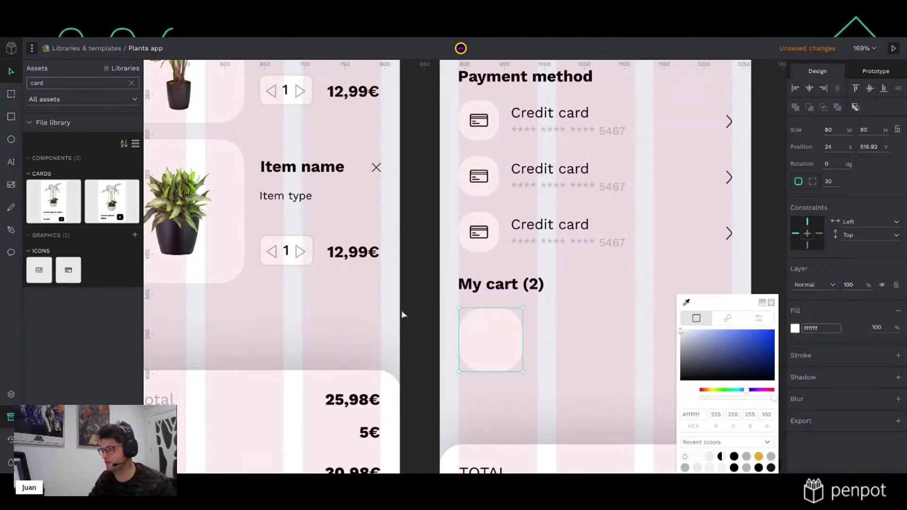
pyautogui.click(478, 359)
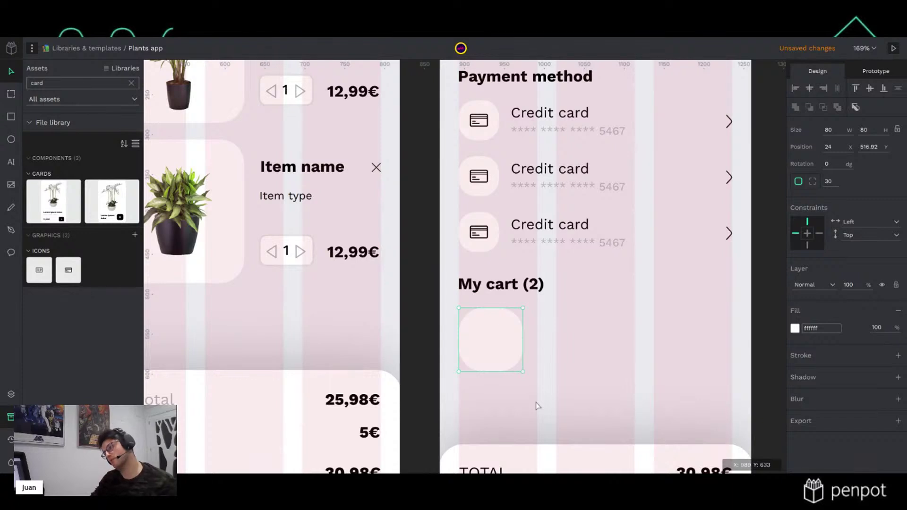
pyautogui.scroll(-5, 552, 383)
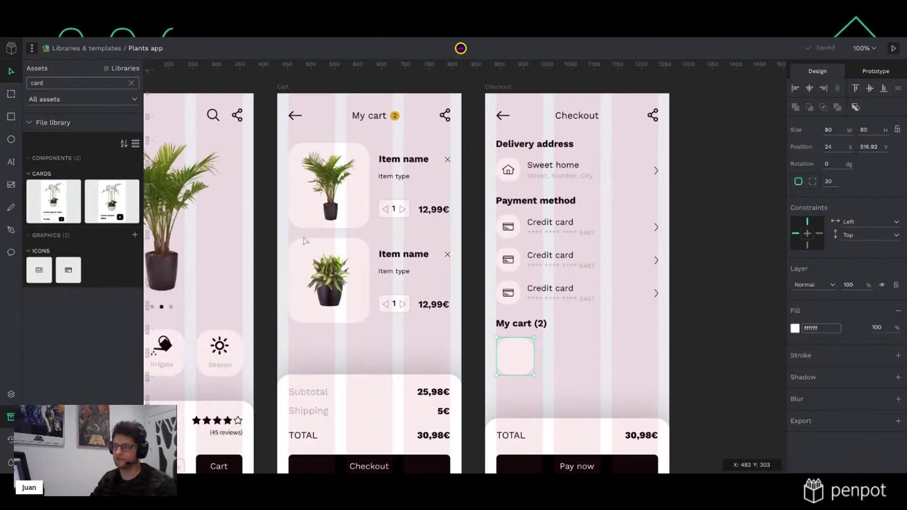
# Copy the Cart screen's palm image into the My cart card at height 60
pyautogui.click(330, 195)
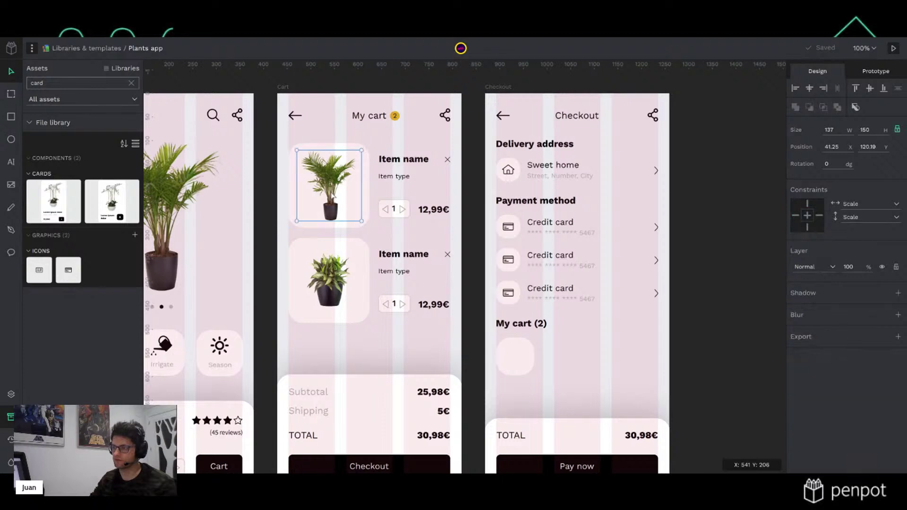
pyautogui.press('Escape')
pyautogui.hotkey('ctrl', 'v')
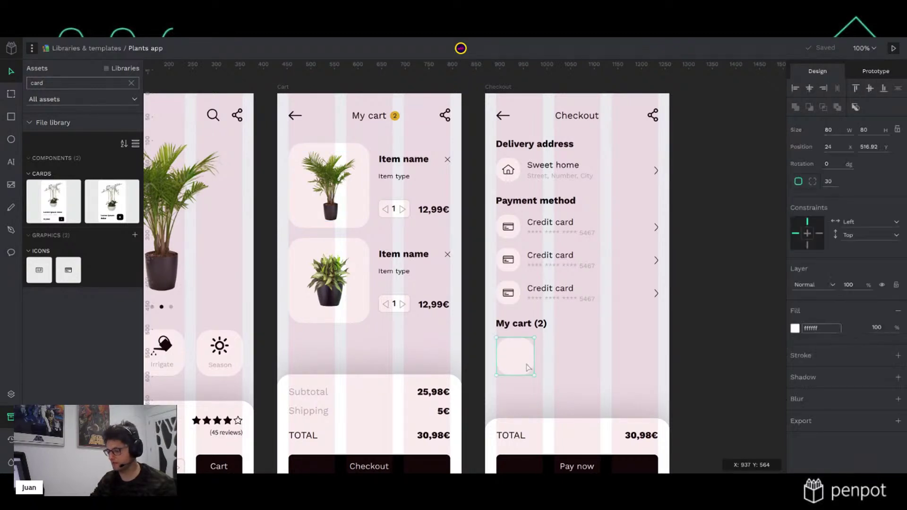
pyautogui.click(873, 130)
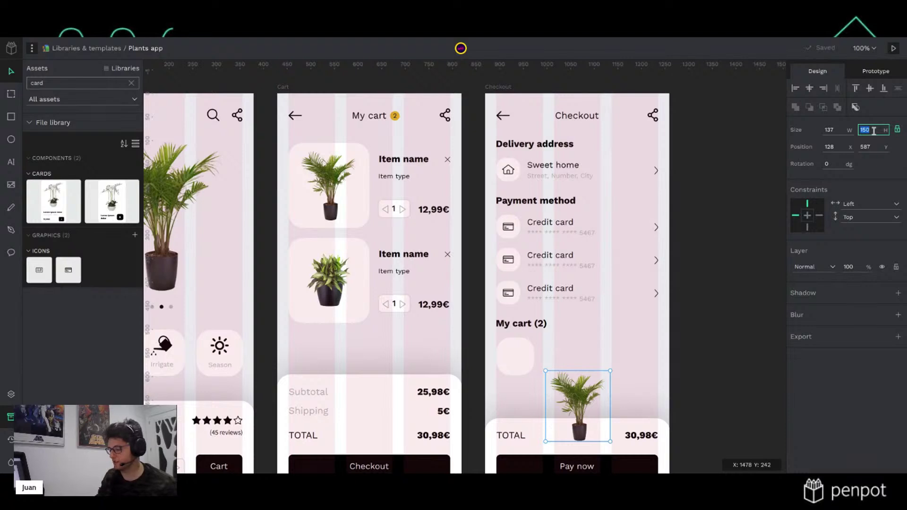
pyautogui.press('Return')
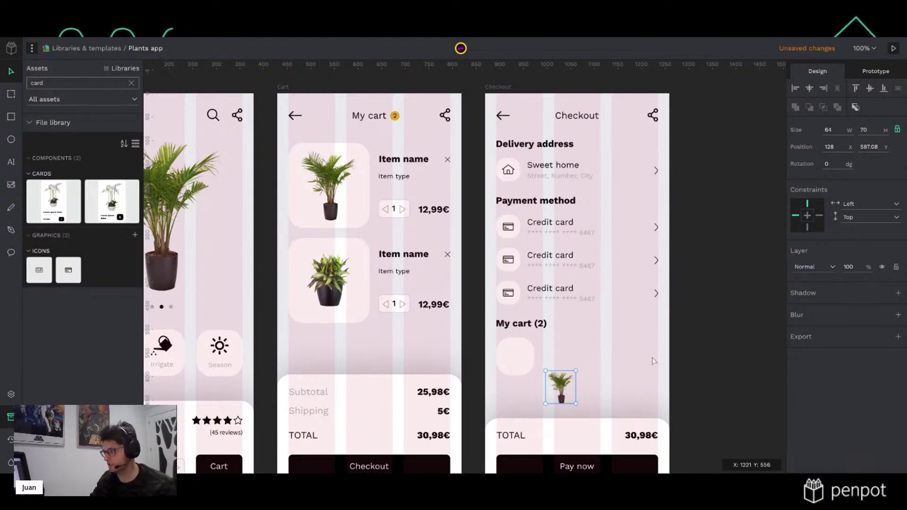
pyautogui.moveTo(569, 401); pyautogui.dragTo(523, 368)
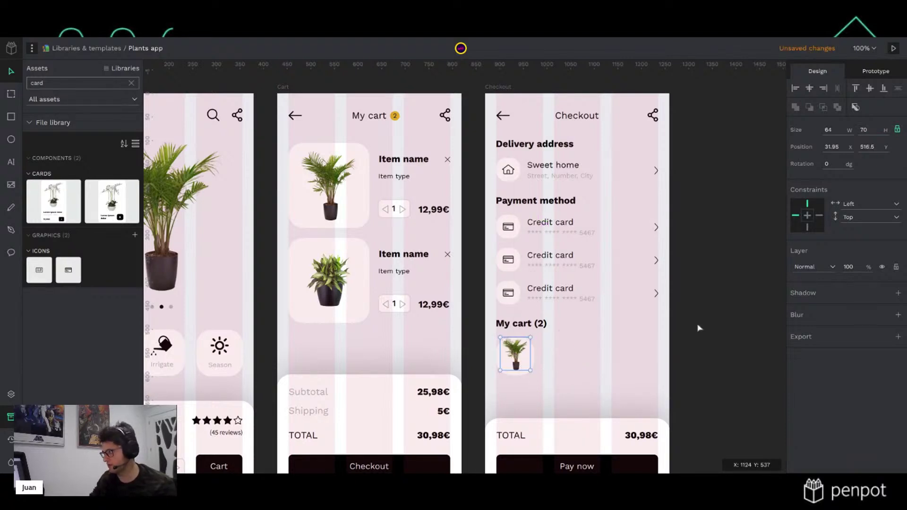
pyautogui.click(865, 131)
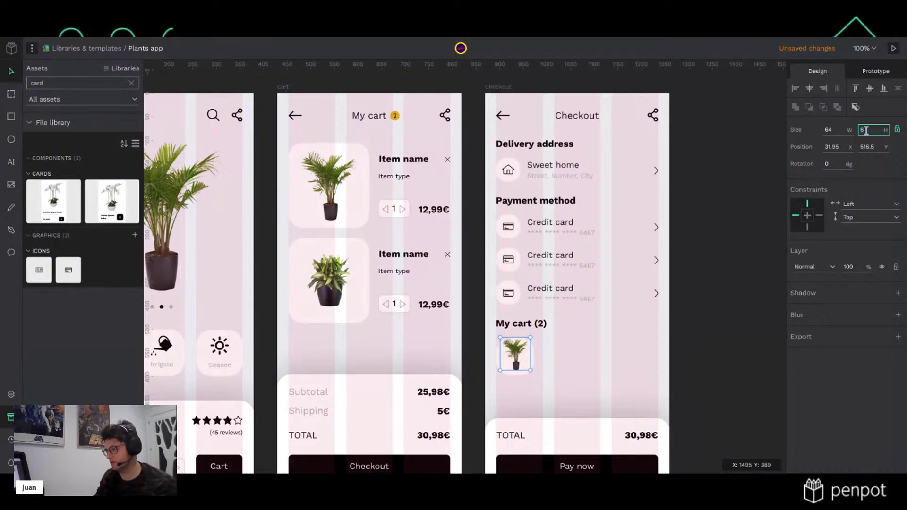
pyautogui.write('60')
pyautogui.press('Return')
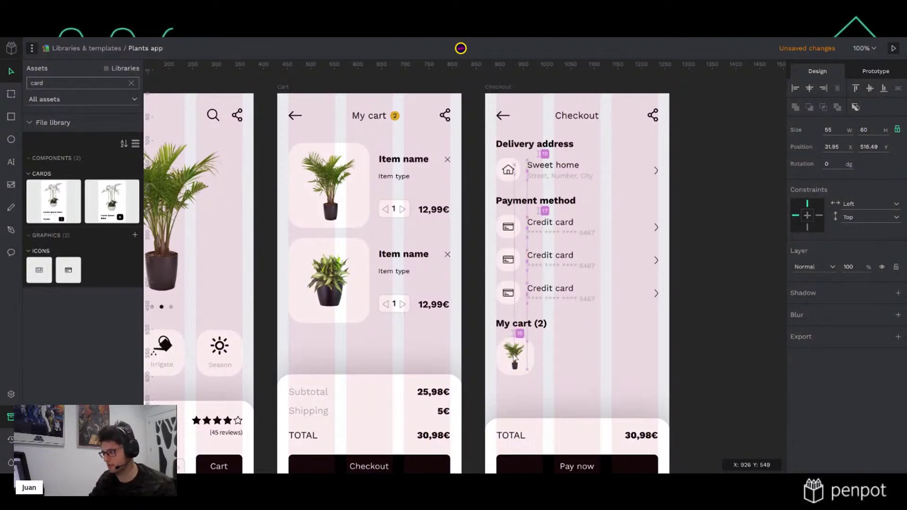
# Group the card with its palm image and duplicate it as a second thumbnail beside it
pyautogui.moveTo(480, 348); pyautogui.dragTo(531, 365)
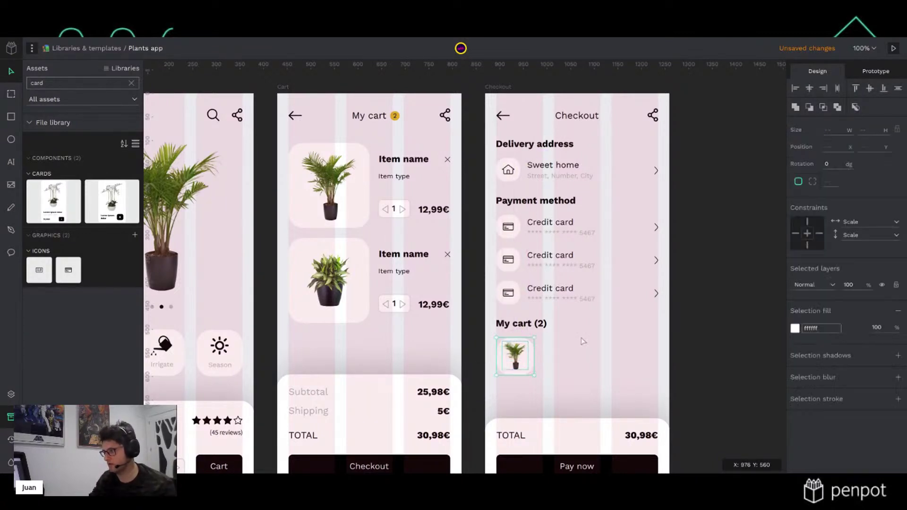
pyautogui.click(745, 265)
pyautogui.moveTo(474, 344); pyautogui.dragTo(532, 366)
pyautogui.hotkey('ctrl', 'g')
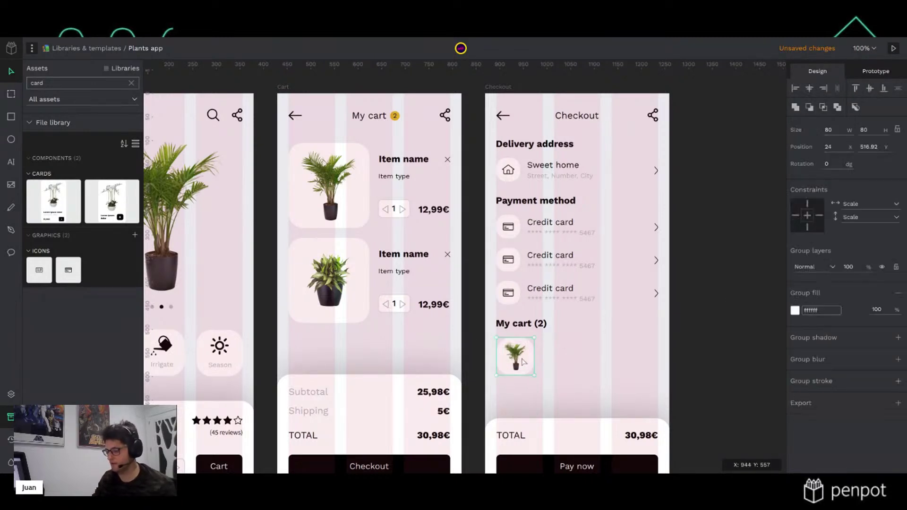
pyautogui.hotkey('ctrl', 'd')
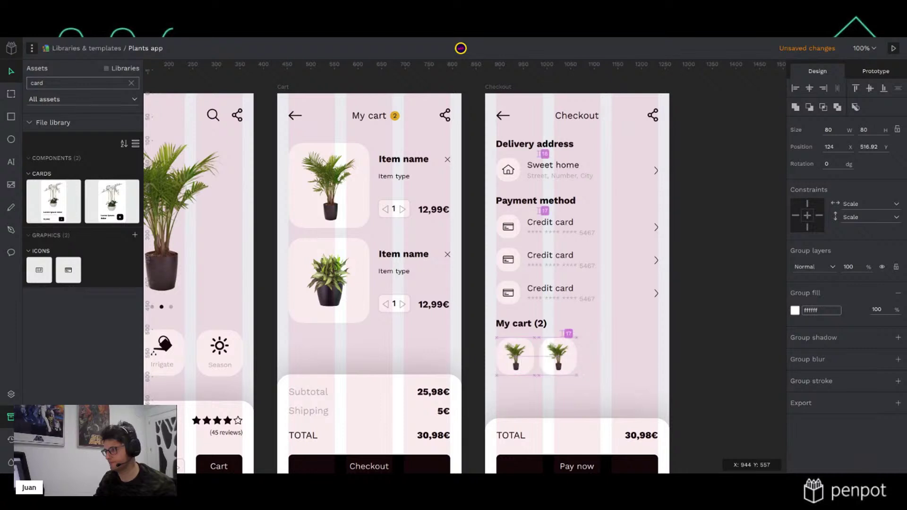
pyautogui.press('Left')
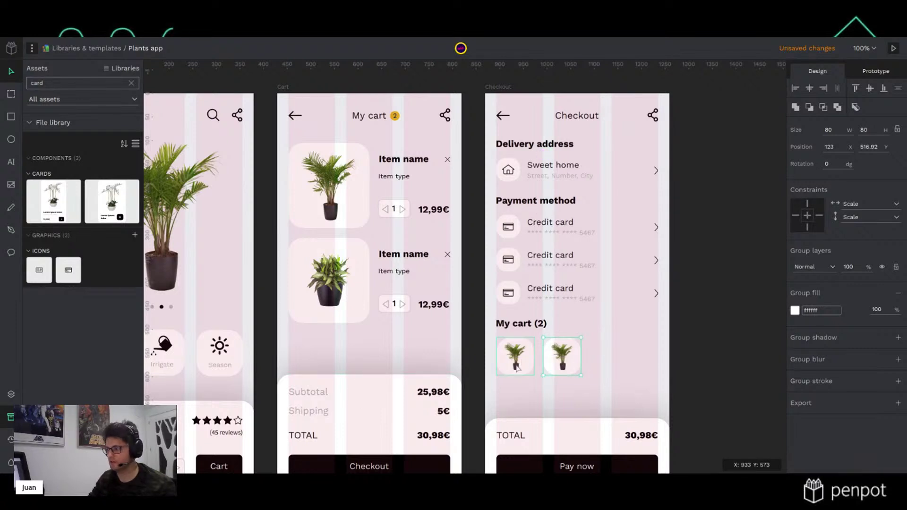
pyautogui.click(483, 345)
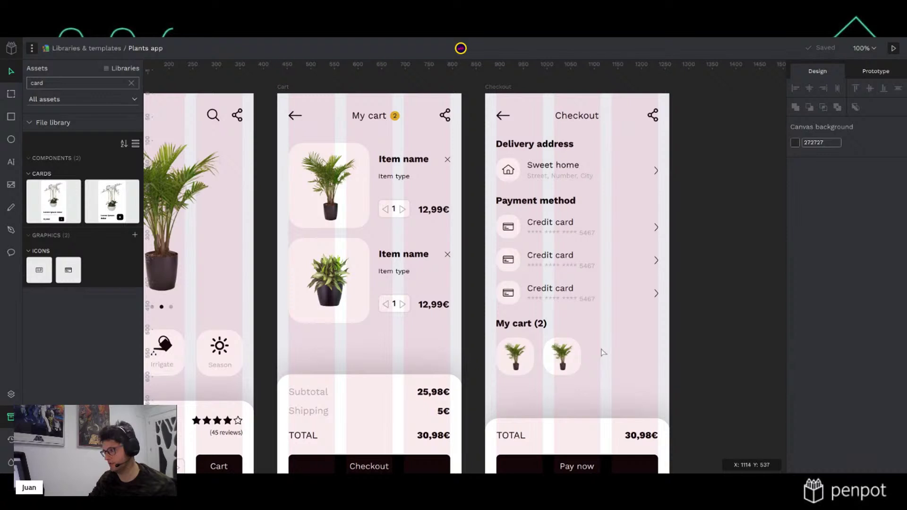
# Paste the second cart plant image onto Checkout at height 60
pyautogui.hotkey('ctrl', 'v')
pyautogui.click(869, 130)
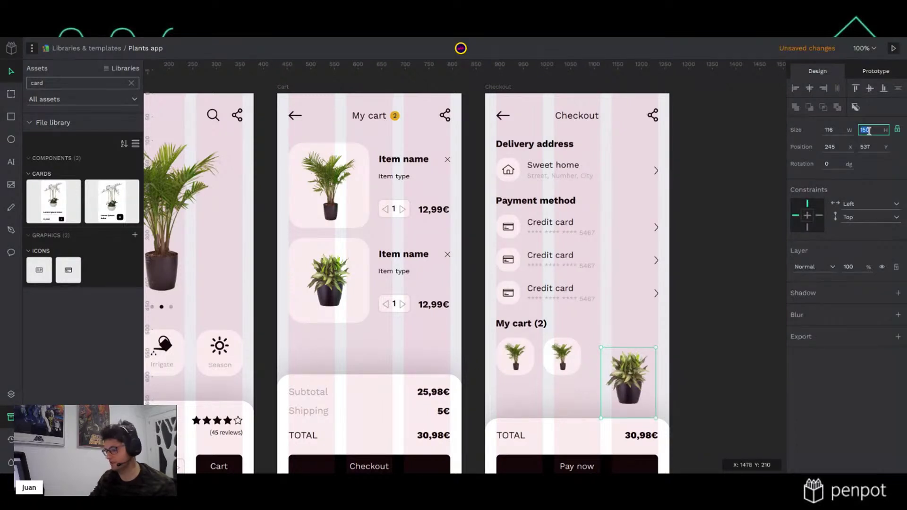
pyautogui.write('60')
pyautogui.press('Return')
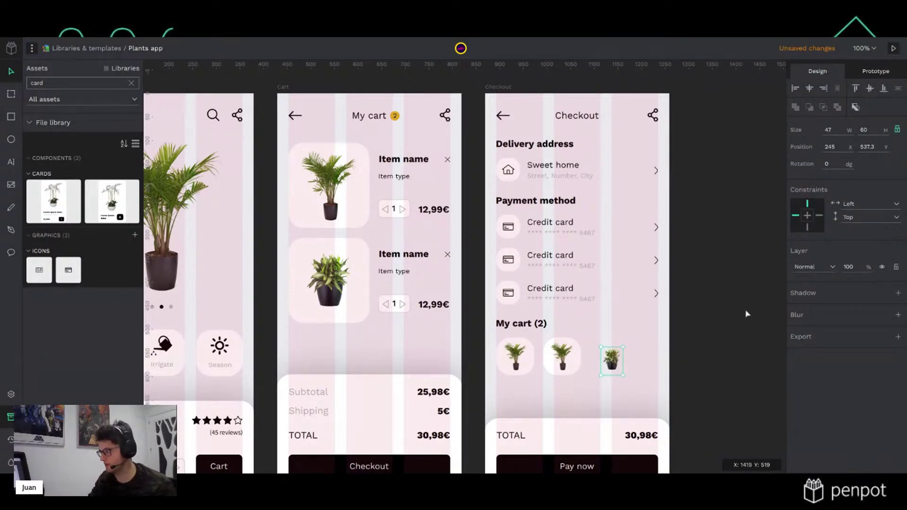
# Replace the palm in the second card with the new plant, then hide the layout grids
pyautogui.click(564, 354)
pyautogui.press('Delete')
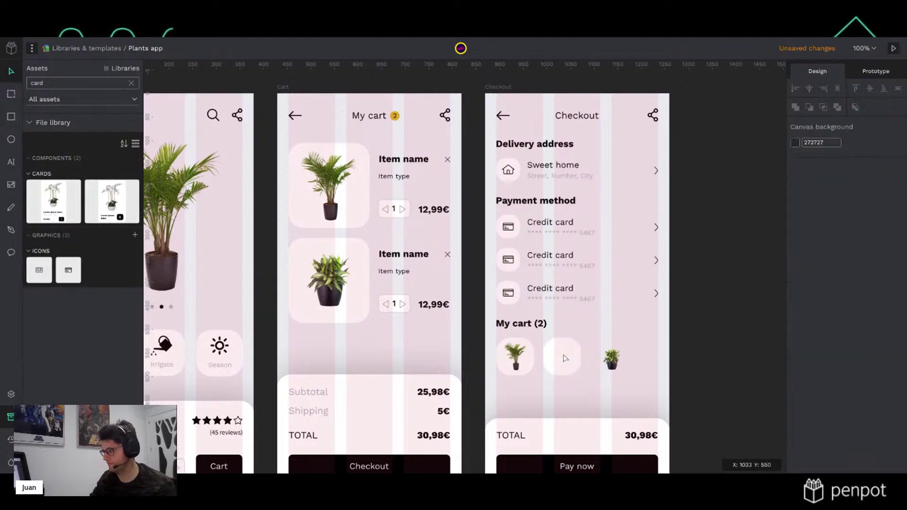
pyautogui.click(613, 359)
pyautogui.moveTo(614, 364); pyautogui.dragTo(562, 359)
pyautogui.press('Up')
pyautogui.press('Up')
pyautogui.click(712, 340)
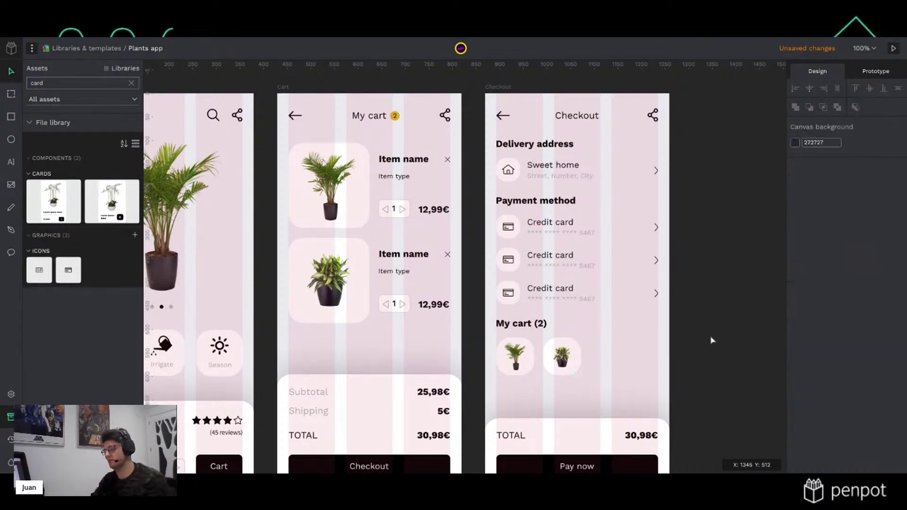
pyautogui.hotkey('ctrl', "'")
# Nudge the payment rows, then the My cart heading and thumbnails, slightly lower
pyautogui.scroll(-1, 712, 340)
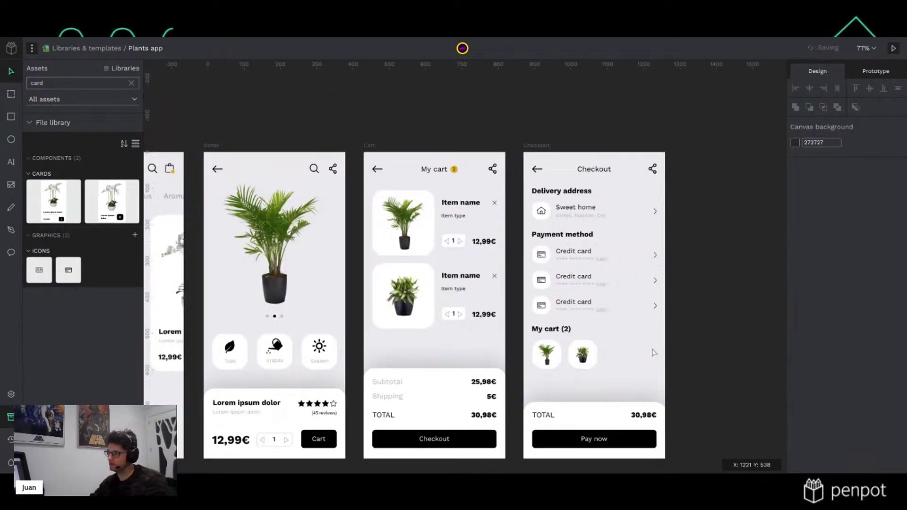
pyautogui.scroll(-1, 717, 342)
pyautogui.moveTo(715, 355); pyautogui.dragTo(514, 211)
pyautogui.hotkey('shift', 'Down')
pyautogui.click(717, 348)
pyautogui.moveTo(694, 354); pyautogui.dragTo(523, 309)
pyautogui.hotkey('shift', 'Down')
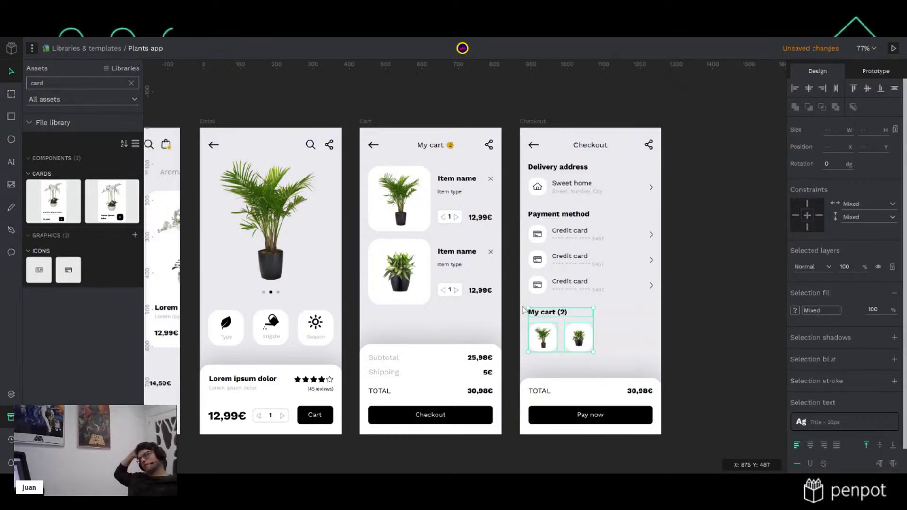
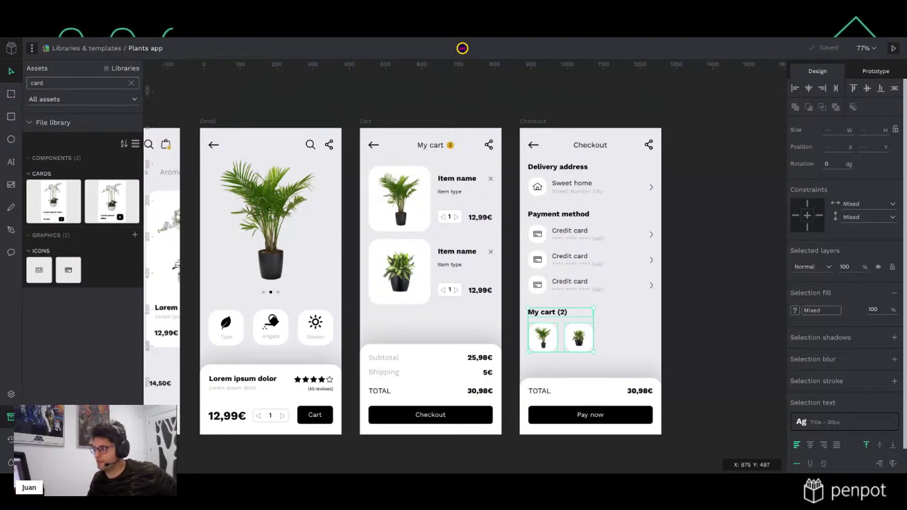
# Recolour the third credit card icon with the Subtext library colour
pyautogui.click(698, 203)
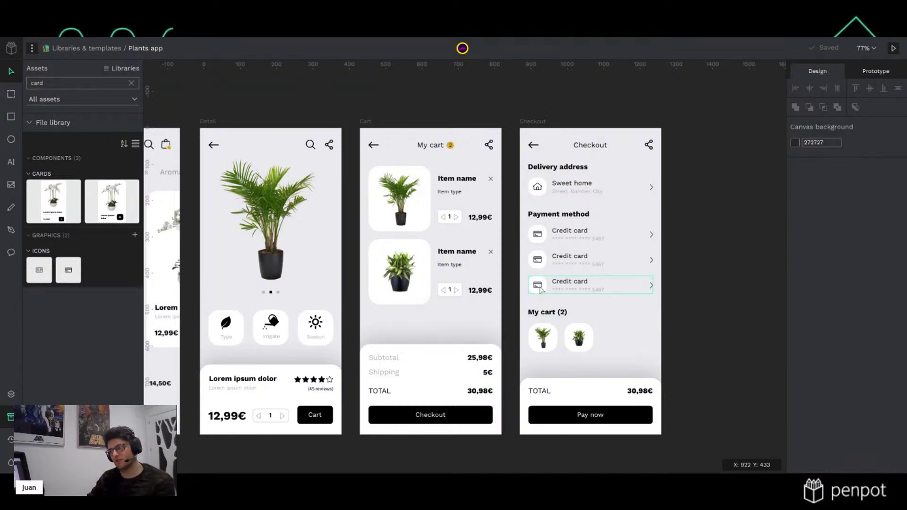
pyautogui.scroll(5, 540, 289)
pyautogui.scroll(1, 565, 326)
pyautogui.hscroll(1, 565, 327)
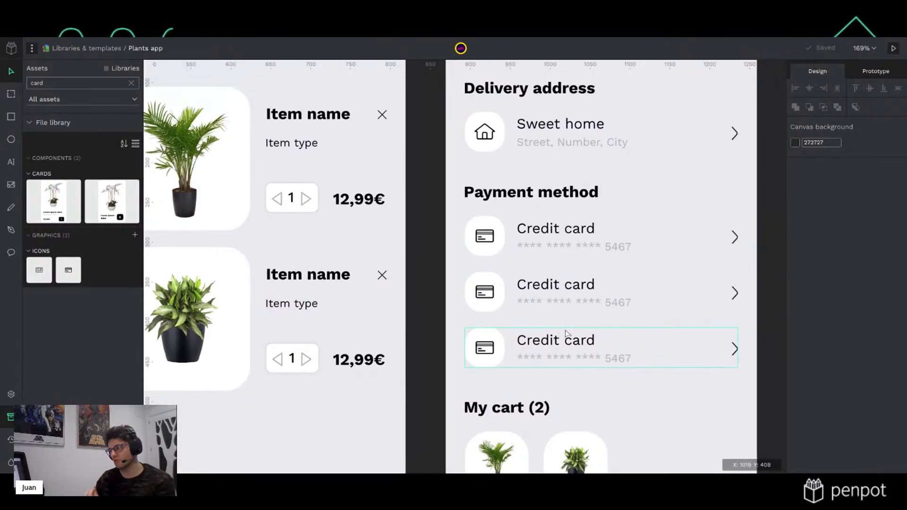
pyautogui.doubleClick(494, 348)
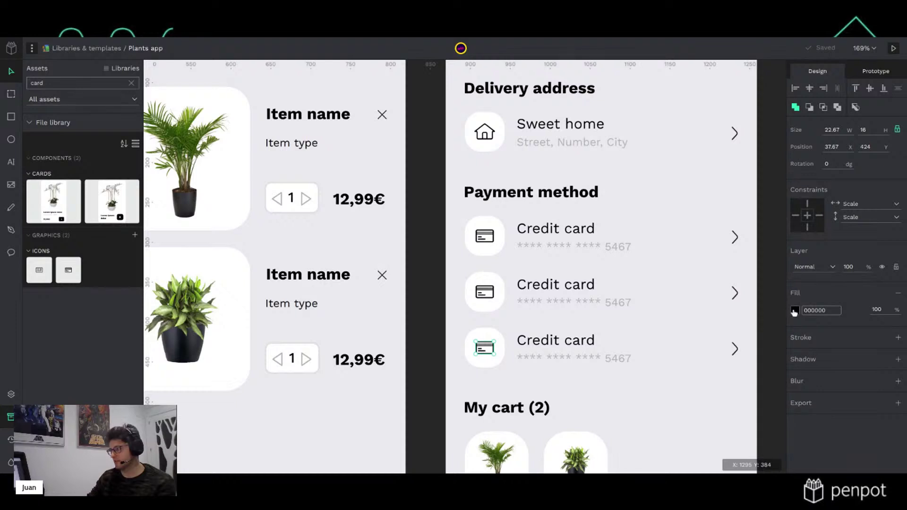
pyautogui.click(795, 310)
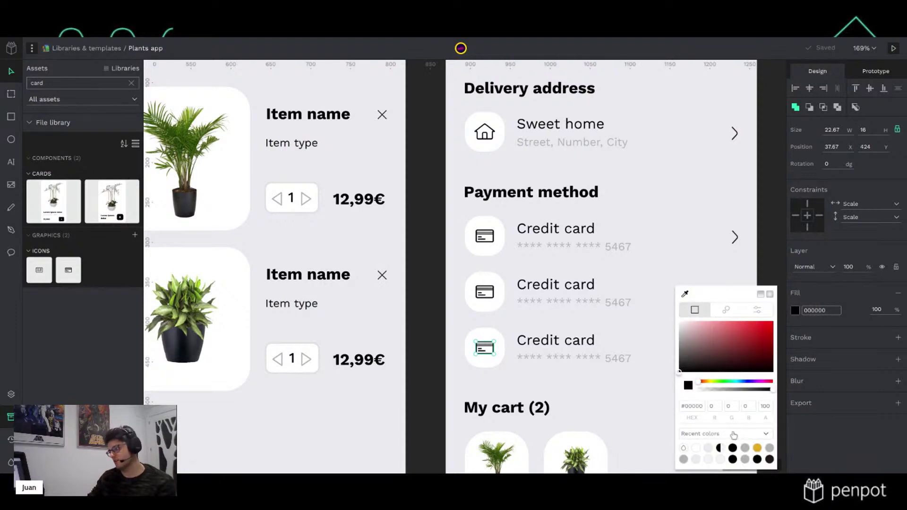
pyautogui.click(732, 433)
pyautogui.click(704, 448)
pyautogui.click(769, 448)
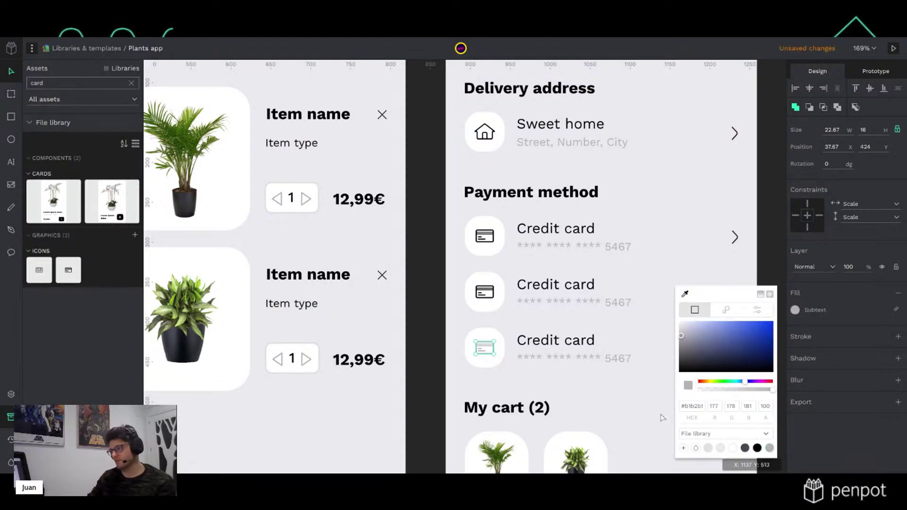
# Give the second and first credit card icons the Subtext fill too
pyautogui.click(490, 299)
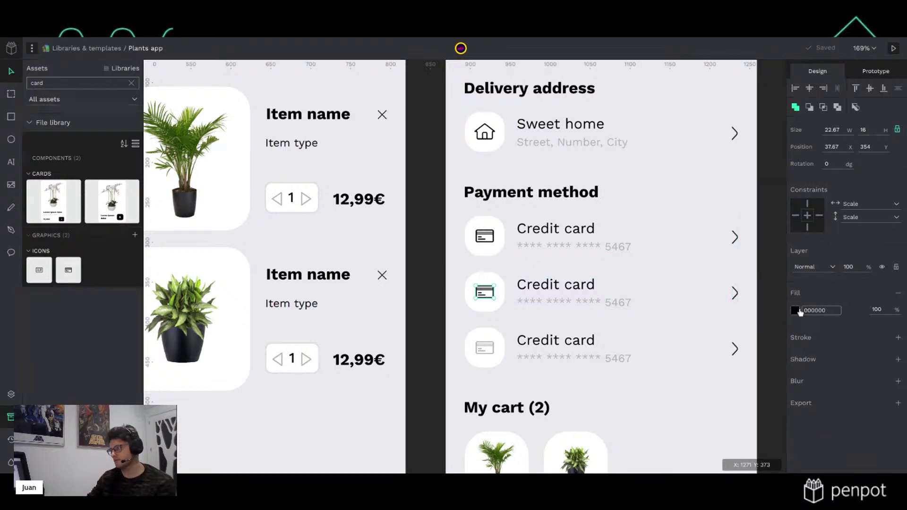
pyautogui.click(796, 310)
pyautogui.click(773, 451)
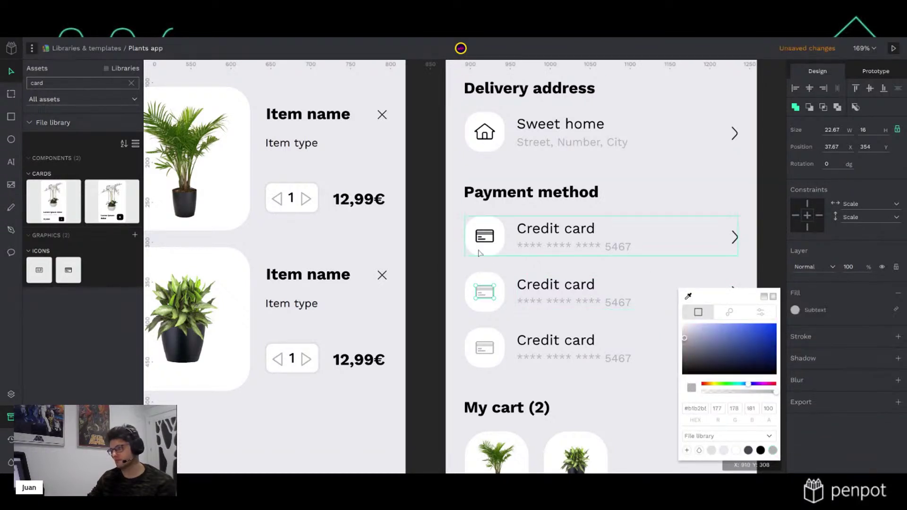
pyautogui.click(485, 239)
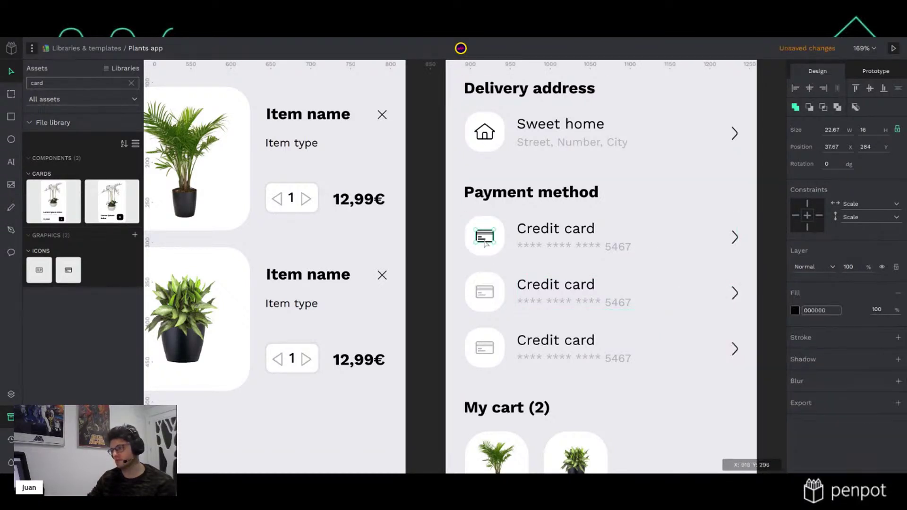
pyautogui.click(795, 311)
pyautogui.click(769, 447)
# Set the Sweet home house icon's fill to Subtext
pyautogui.click(494, 142)
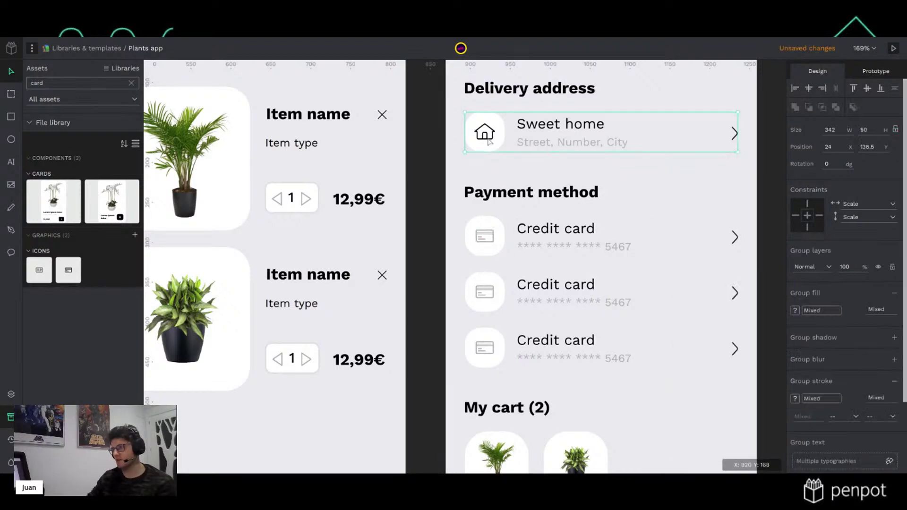
pyautogui.click(795, 311)
pyautogui.click(770, 446)
pyautogui.click(740, 225)
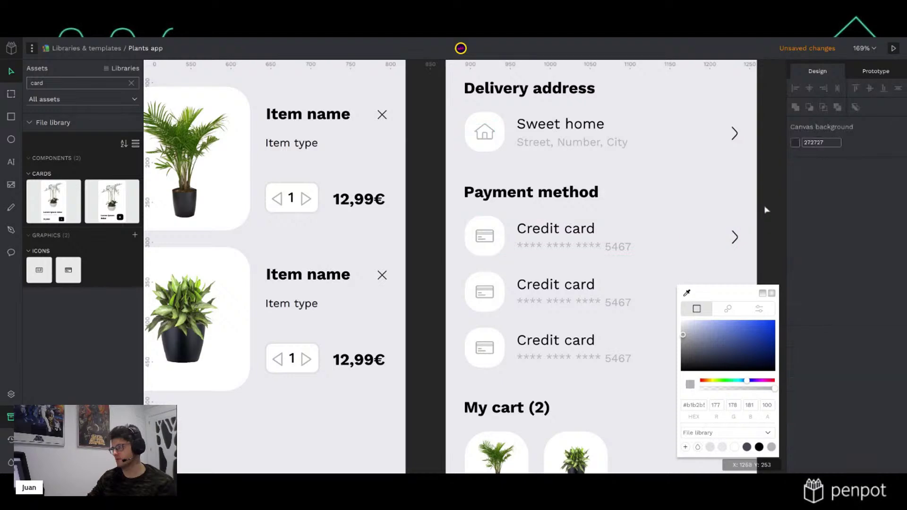
pyautogui.moveTo(714, 340); pyautogui.dragTo(631, 351)
pyautogui.scroll(-4, 630, 351)
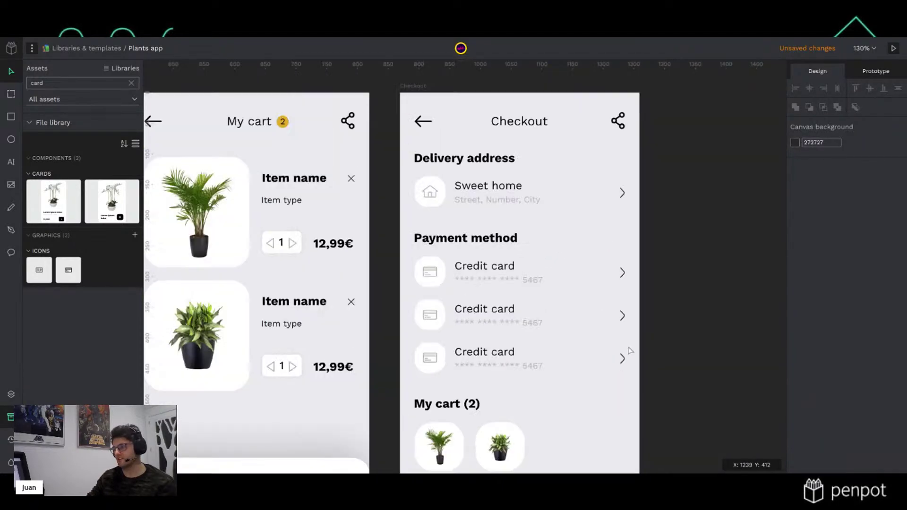
pyautogui.scroll(-3, 631, 354)
pyautogui.scroll(3, 674, 358)
pyautogui.scroll(-1, 674, 358)
pyautogui.scroll(-1, 673, 357)
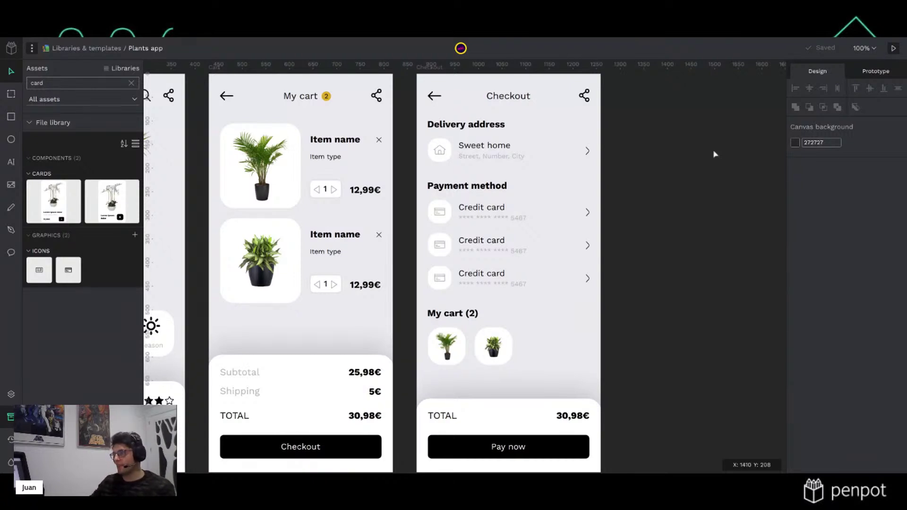
pyautogui.moveTo(698, 257); pyautogui.dragTo(665, 257)
pyautogui.scroll(-2, 688, 251)
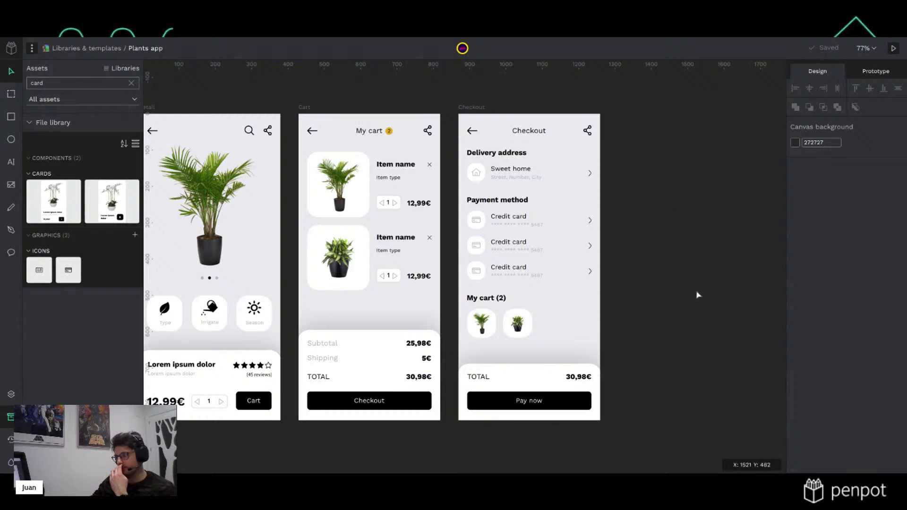
pyautogui.moveTo(692, 289); pyautogui.dragTo(645, 293)
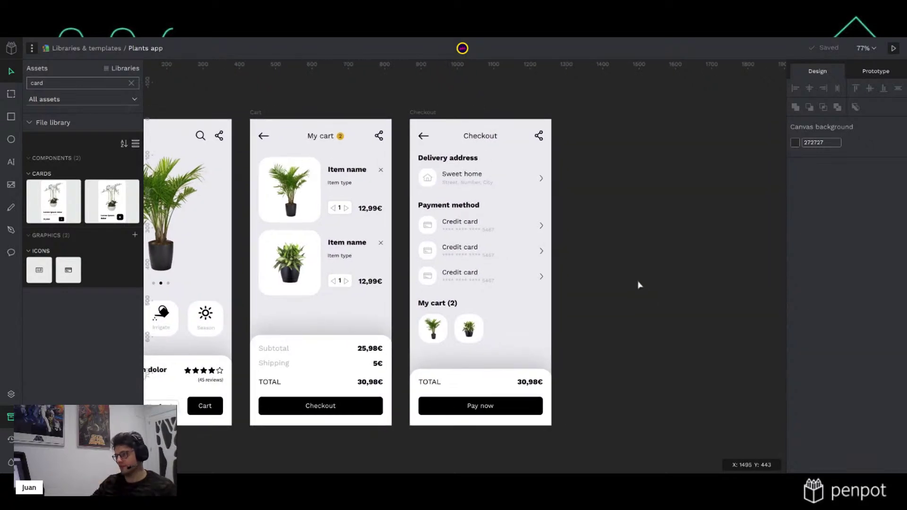
pyautogui.scroll(3, 637, 284)
pyautogui.moveTo(653, 279); pyautogui.dragTo(583, 299)
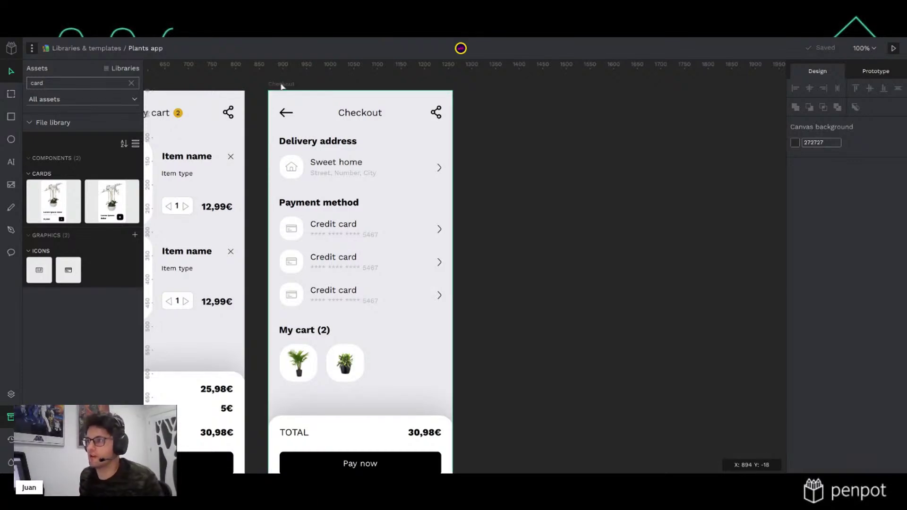
# Duplicate the Checkout board and rename the copy 'Profile'
pyautogui.click(281, 84)
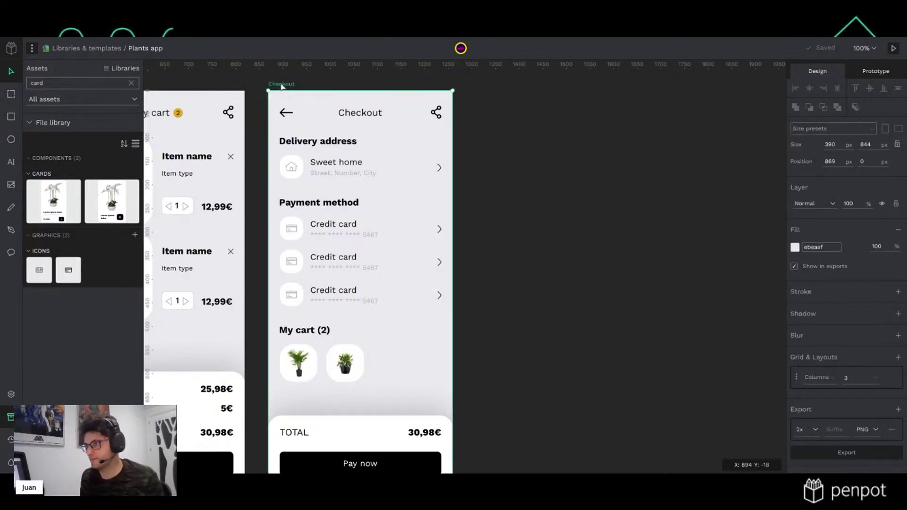
pyautogui.hotkey('ctrl', 'd')
pyautogui.click(692, 102)
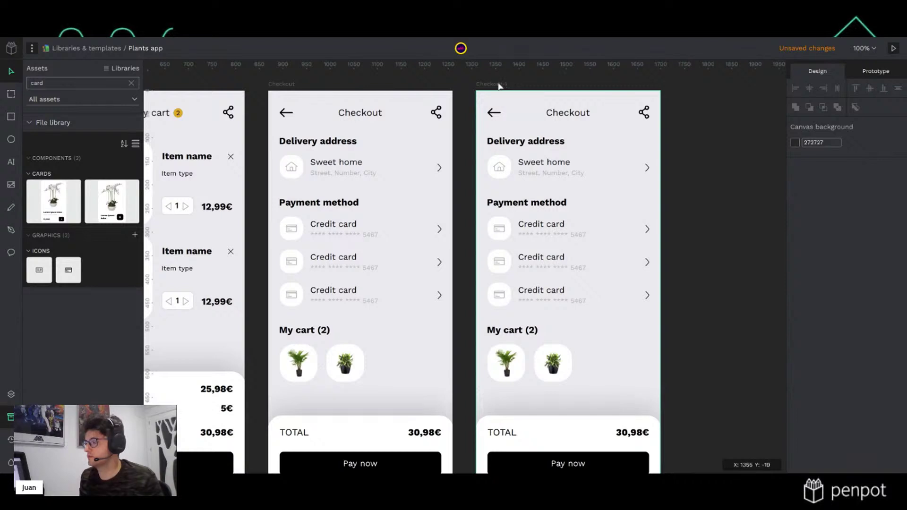
pyautogui.click(498, 85)
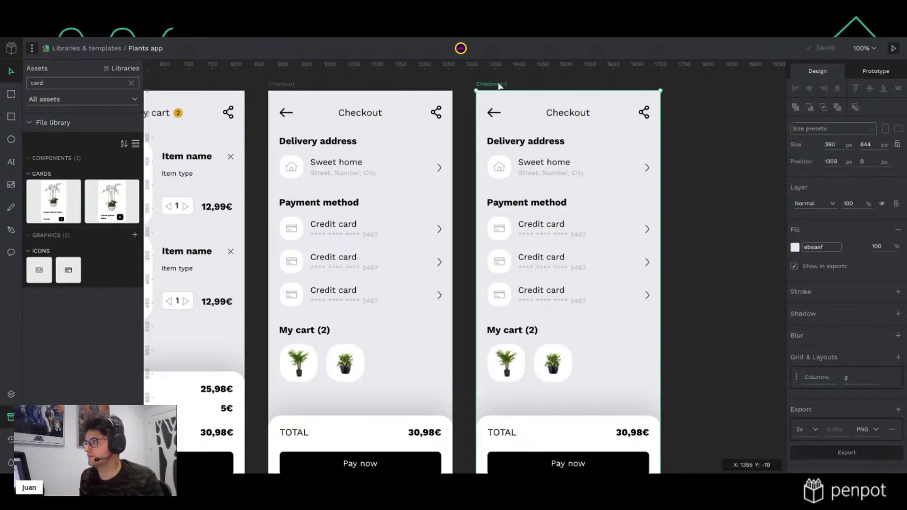
pyautogui.hotkey('alt', 'l')
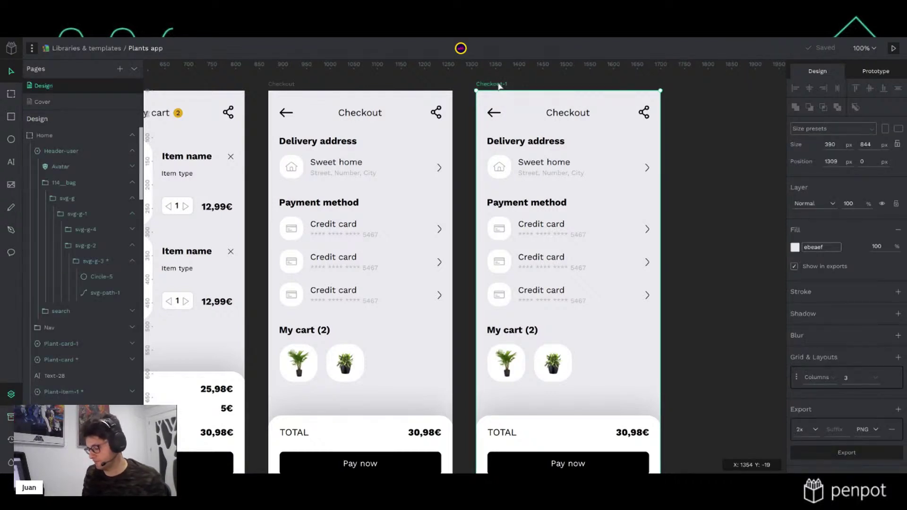
pyautogui.write('Profile')
pyautogui.press('Return')
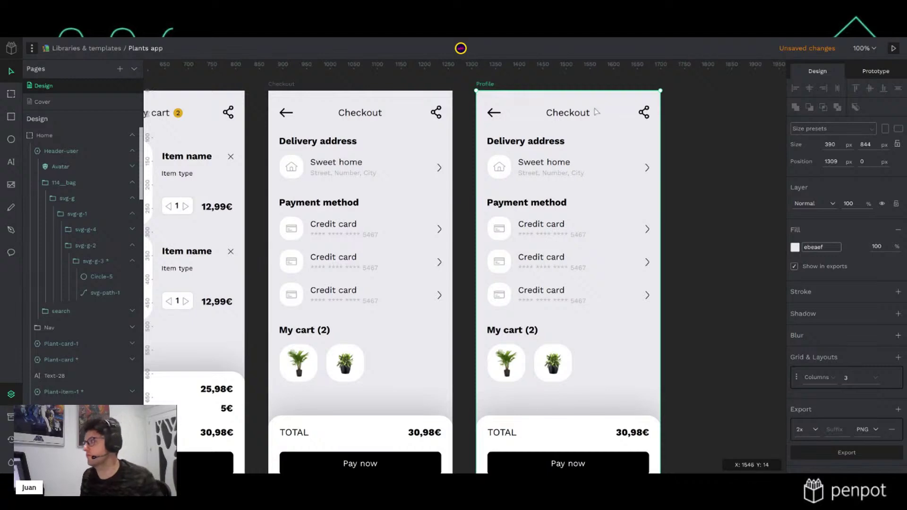
# Delete the cart items, Delivery address section, Payment method heading and first two card rows from Profile
pyautogui.click(589, 116)
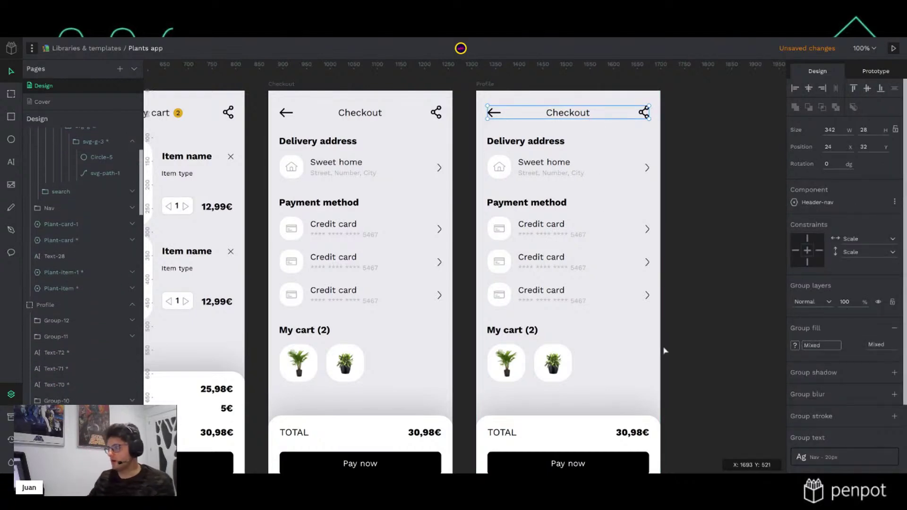
pyautogui.click(704, 353)
pyautogui.moveTo(711, 367); pyautogui.dragTo(488, 321)
pyautogui.press('Delete')
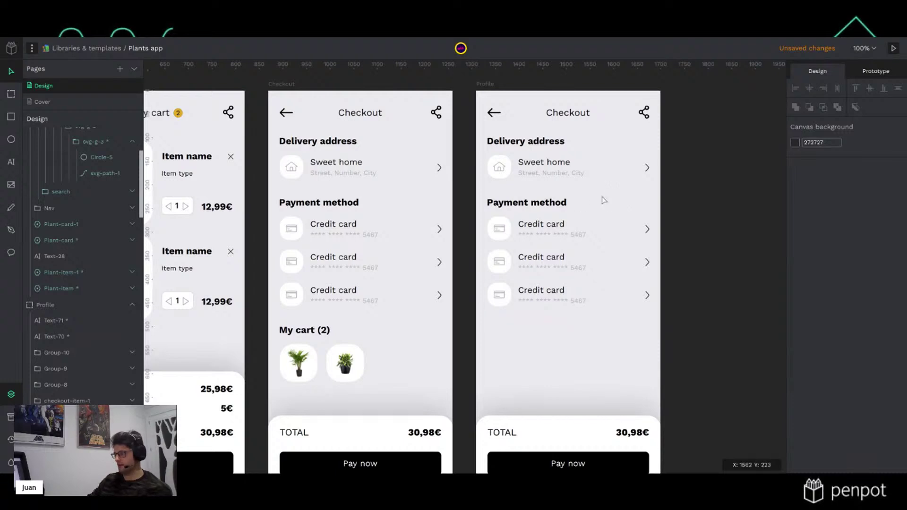
pyautogui.moveTo(698, 179); pyautogui.dragTo(482, 137)
pyautogui.press('Delete')
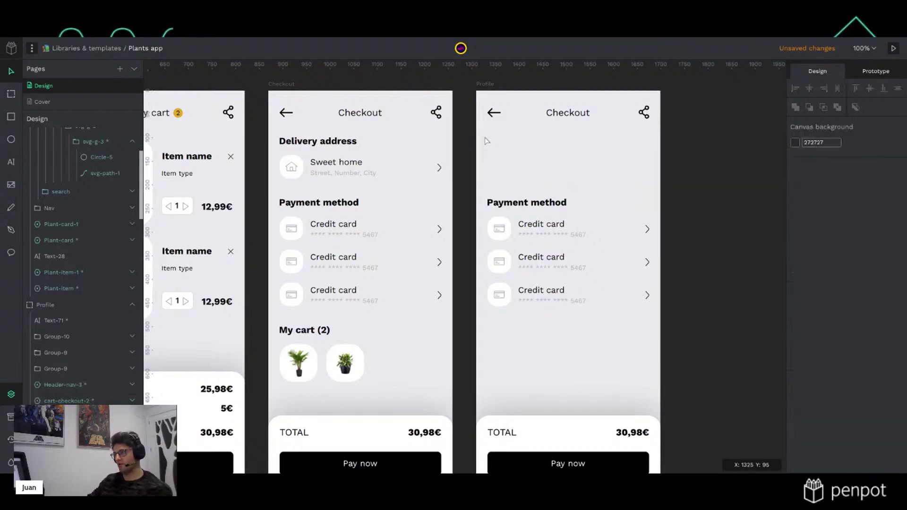
pyautogui.moveTo(585, 256); pyautogui.dragTo(487, 196)
pyautogui.press('Delete')
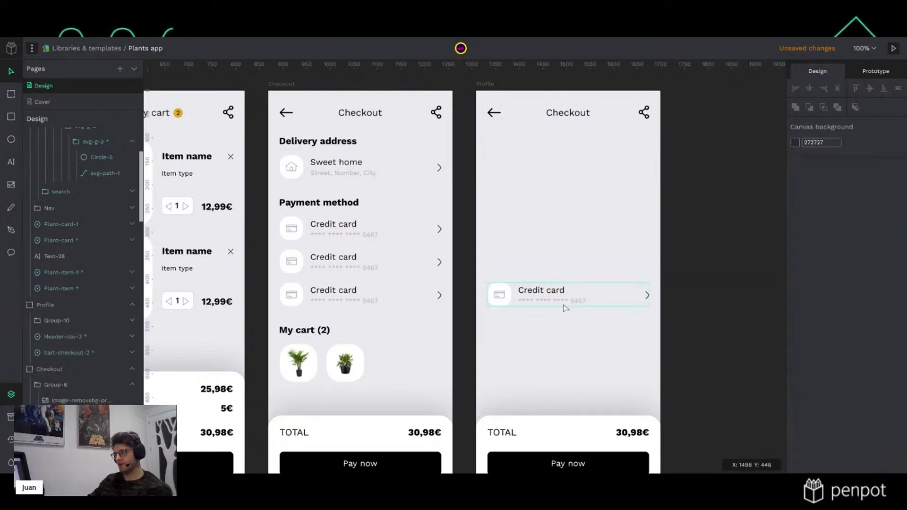
# Move the remaining Credit card row 70 px lower
pyautogui.click(590, 295)
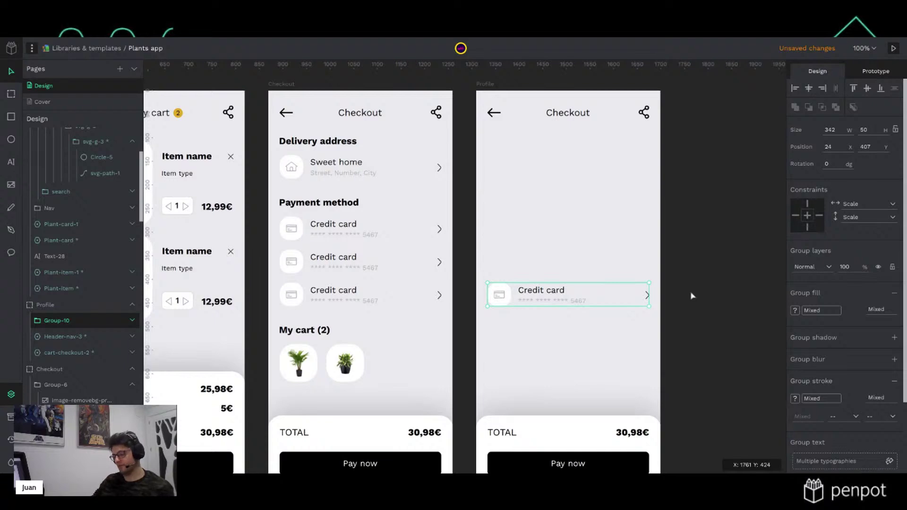
pyautogui.hotkey('shift', 'Down')
pyautogui.hotkey('shift', 'Down')
pyautogui.hotkey('shift', 'Down')
pyautogui.hotkey('shift', 'Down')
pyautogui.hotkey('shift', 'Down')
pyautogui.hotkey('shift', 'Down')
pyautogui.hotkey('shift', 'Down')
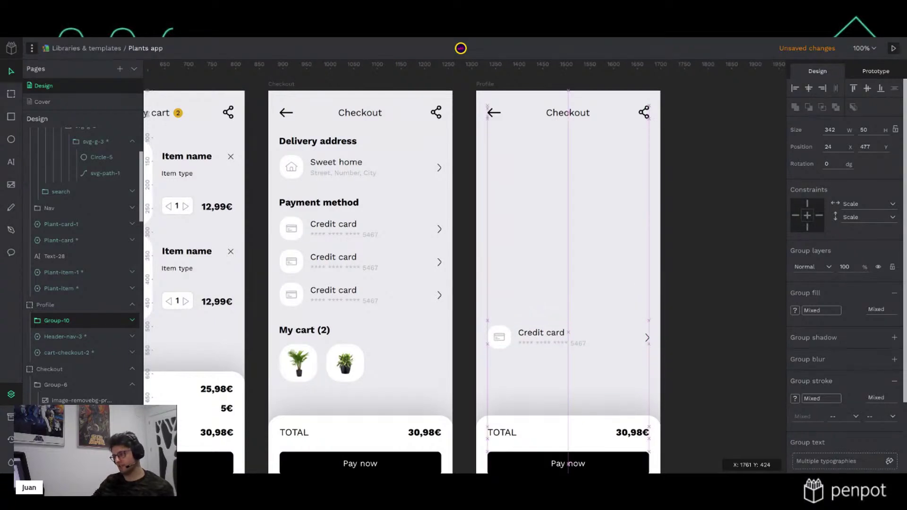
pyautogui.scroll(-3, 695, 310)
pyautogui.scroll(2, 694, 312)
# Delete the TOTAL and Pay now footer from the Profile board
pyautogui.click(613, 408)
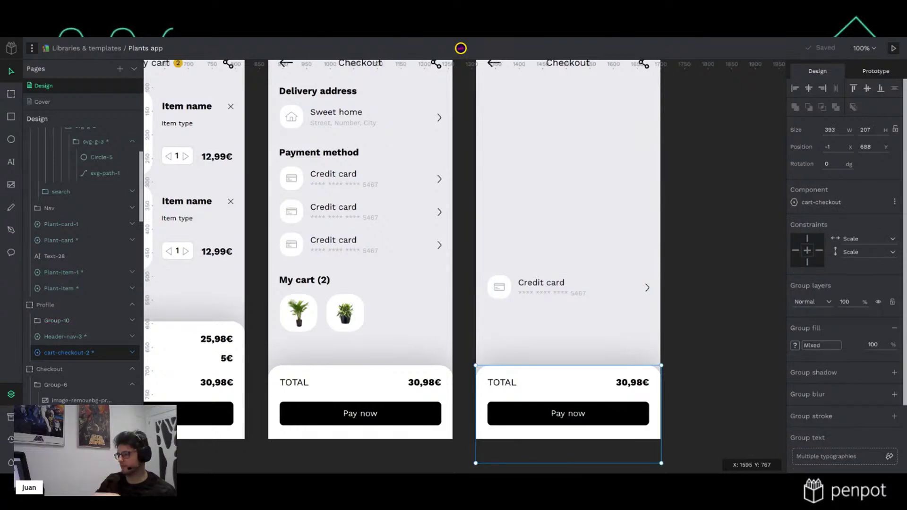
pyautogui.press('Delete')
pyautogui.scroll(3, 621, 399)
pyautogui.scroll(-3, 619, 399)
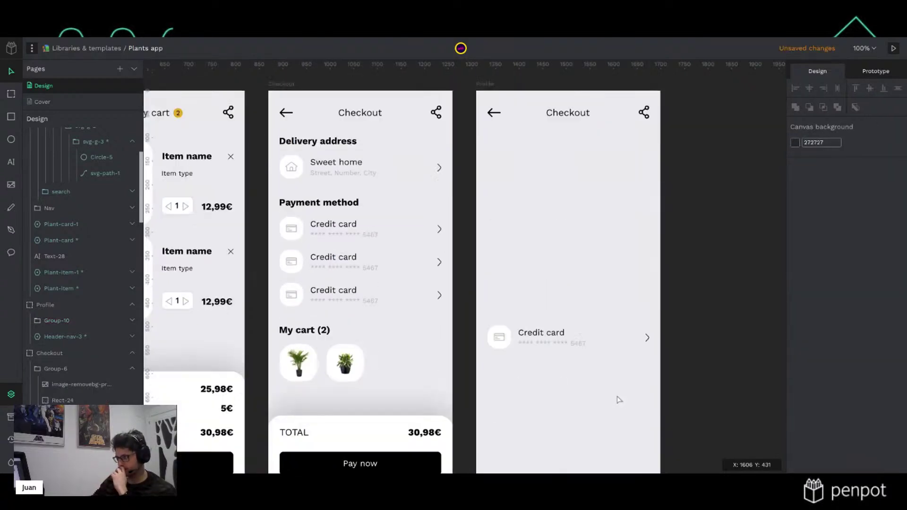
pyautogui.scroll(2, 618, 375)
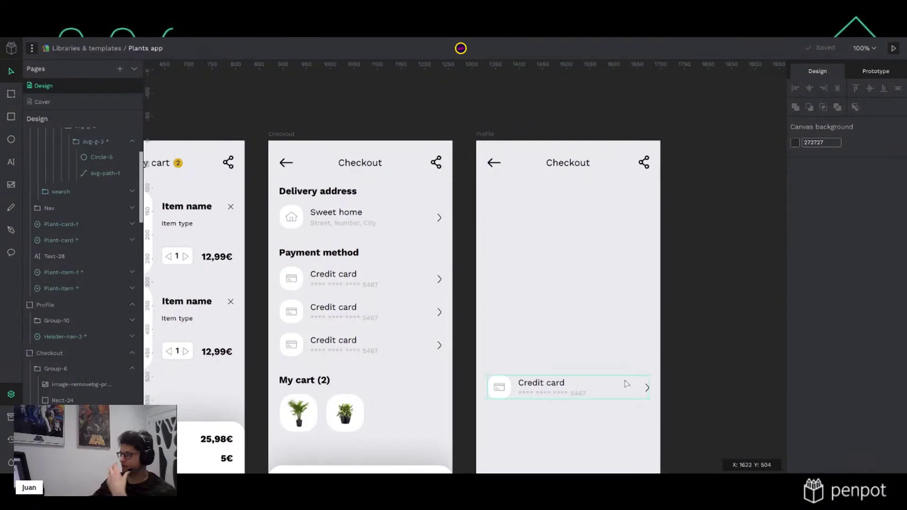
pyautogui.scroll(-1, 609, 377)
pyautogui.scroll(1, 559, 355)
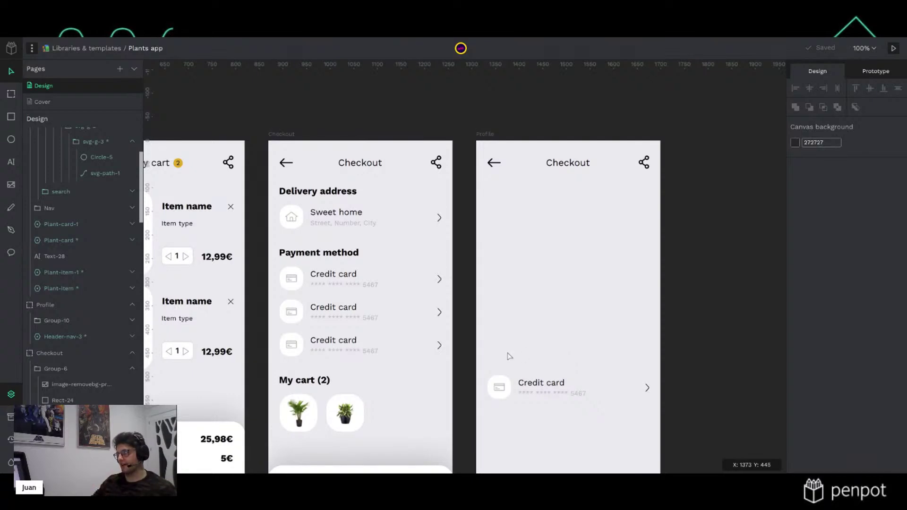
# Change the Profile board's header title to 'Profile' and centre it horizontally
pyautogui.click(577, 166)
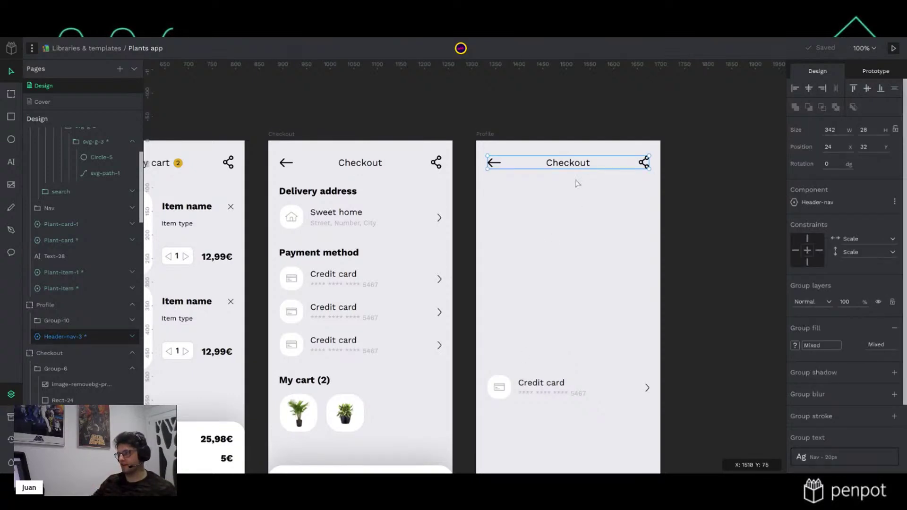
pyautogui.doubleClick(577, 166)
pyautogui.doubleClick(577, 166)
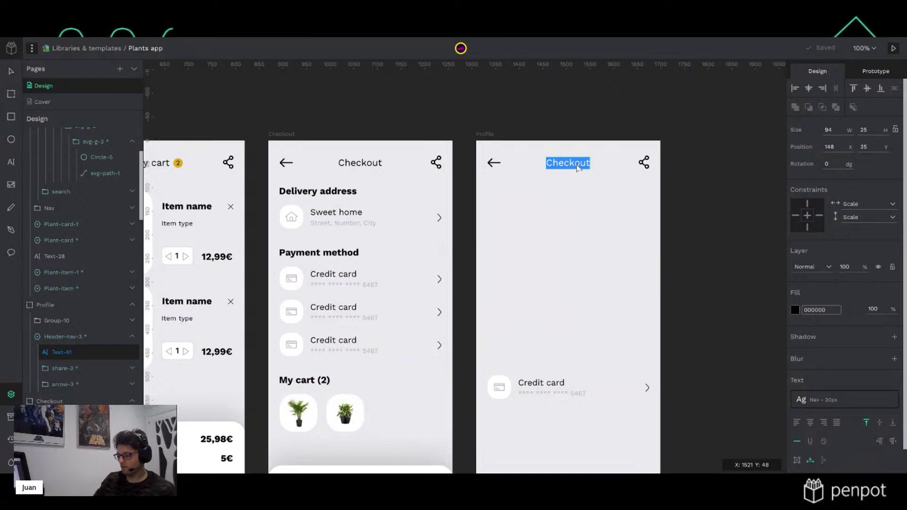
pyautogui.write('Profile')
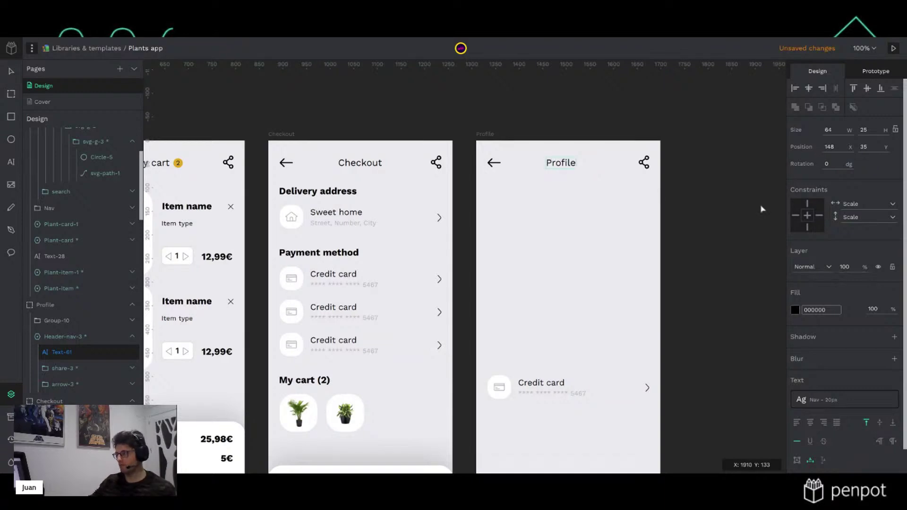
pyautogui.press('Escape')
pyautogui.click(808, 88)
pyautogui.click(682, 245)
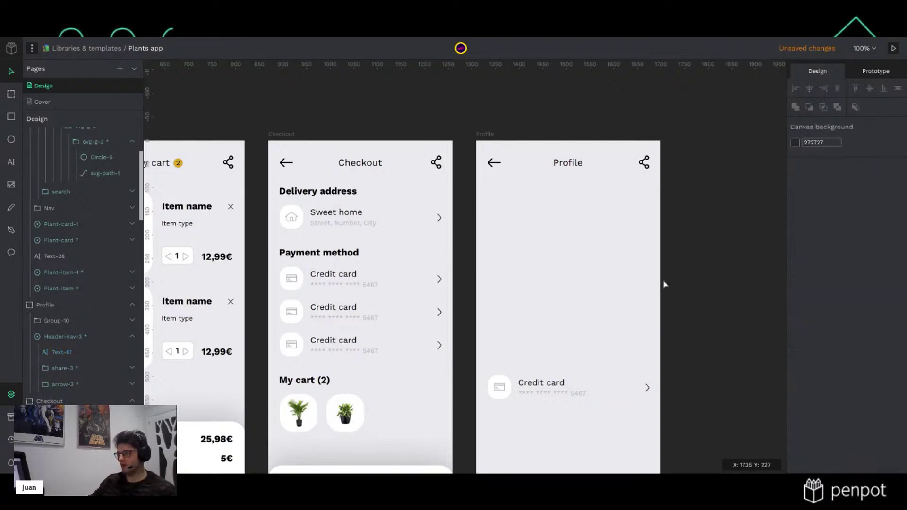
# Duplicate the Home header's avatar, making Avatar-1, and pick the Profile board as paste target
pyautogui.scroll(-5, 526, 302)
pyautogui.hscroll(-3, 336, 275)
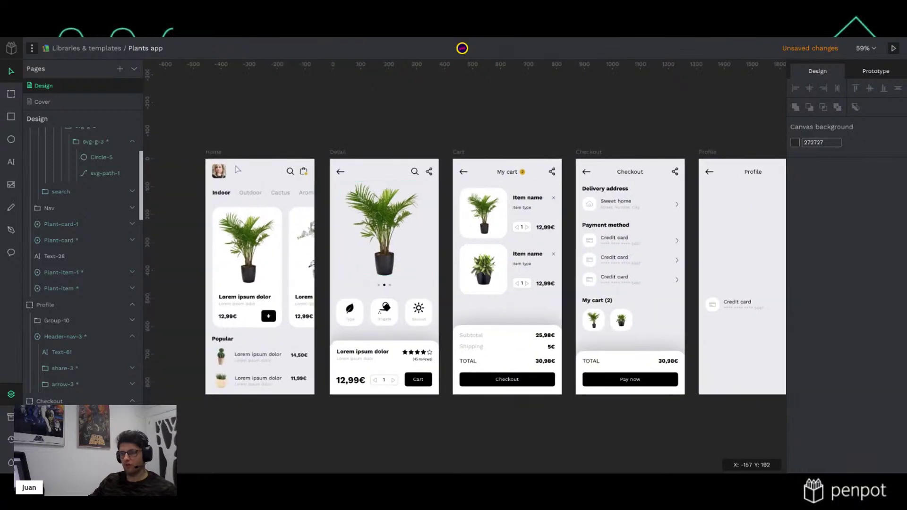
pyautogui.scroll(5, 216, 146)
pyautogui.click(216, 205)
pyautogui.doubleClick(220, 212)
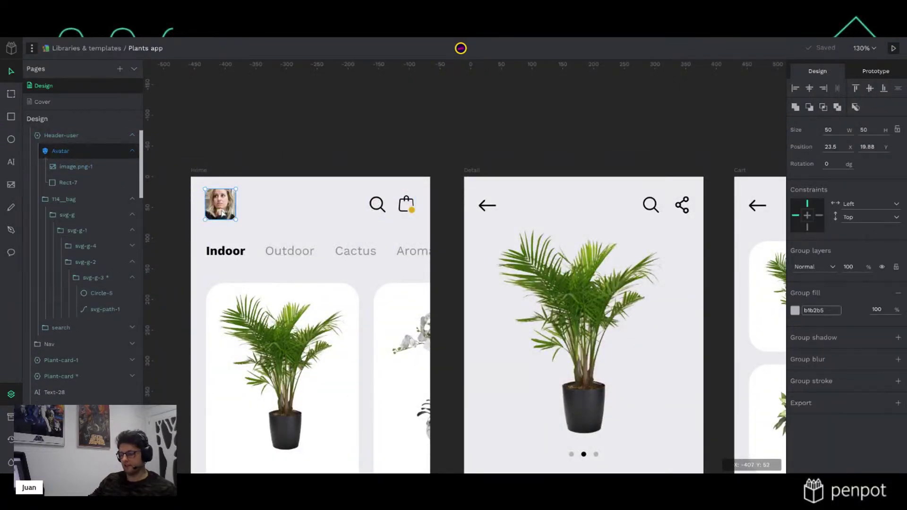
pyautogui.hscroll(5, 464, 256)
pyautogui.hscroll(15, 611, 298)
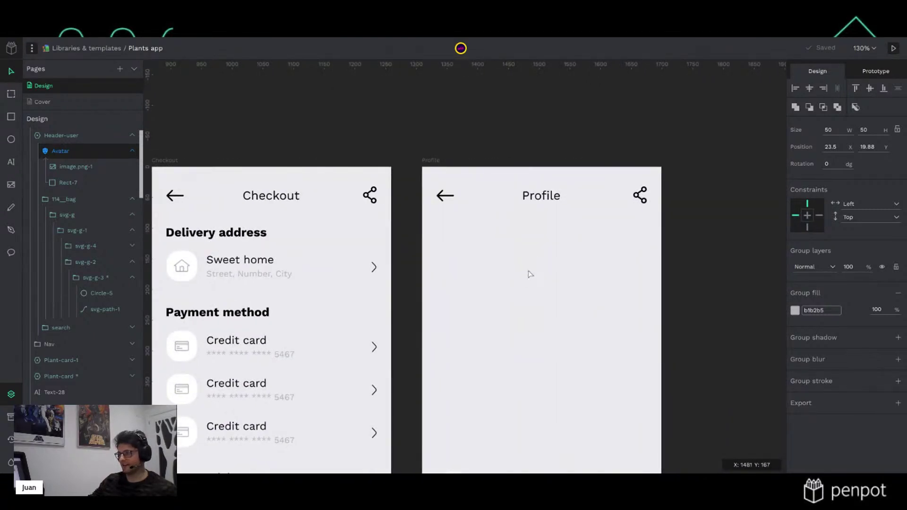
pyautogui.hotkey('ctrl', 'v')
pyautogui.click(693, 279)
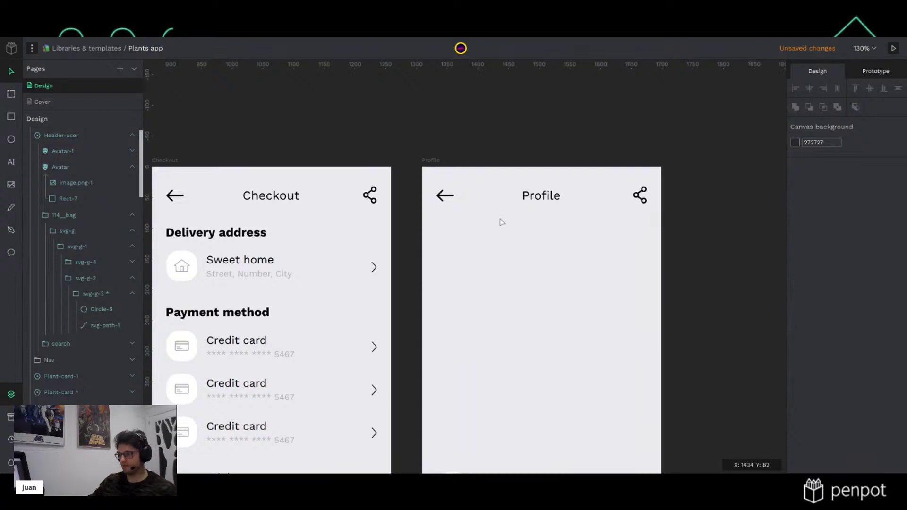
pyautogui.click(440, 156)
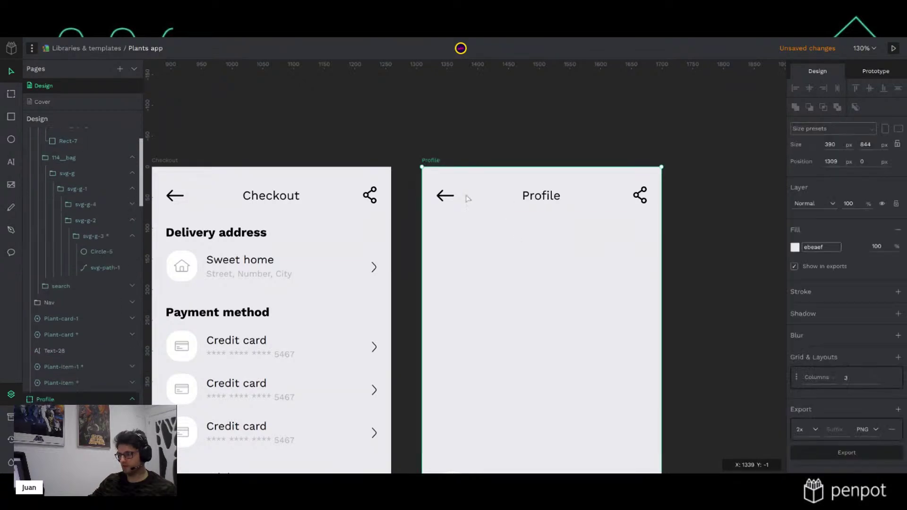
# Paste the avatar onto Profile, resize it to 100×100 and centre it horizontally
pyautogui.hotkey('ctrl', 'v')
pyautogui.moveTo(450, 190); pyautogui.dragTo(541, 249)
pyautogui.click(830, 130)
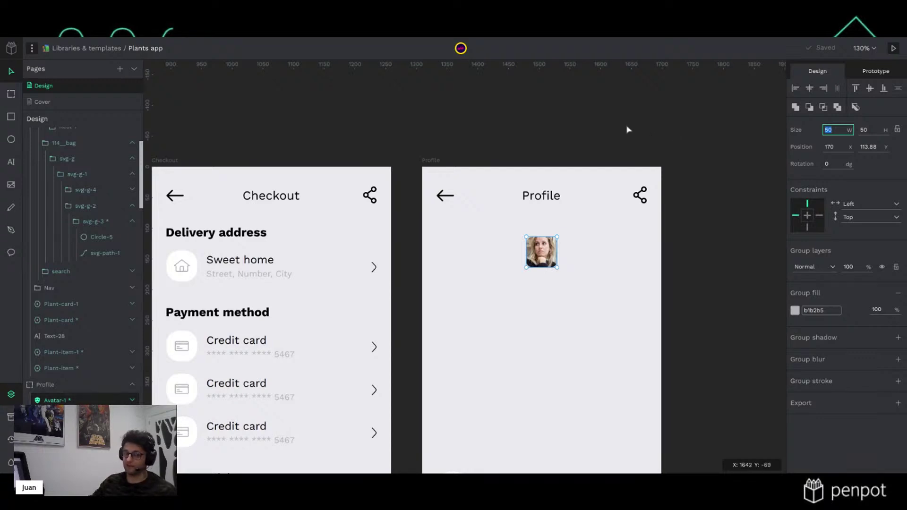
pyautogui.moveTo(545, 252); pyautogui.dragTo(547, 255)
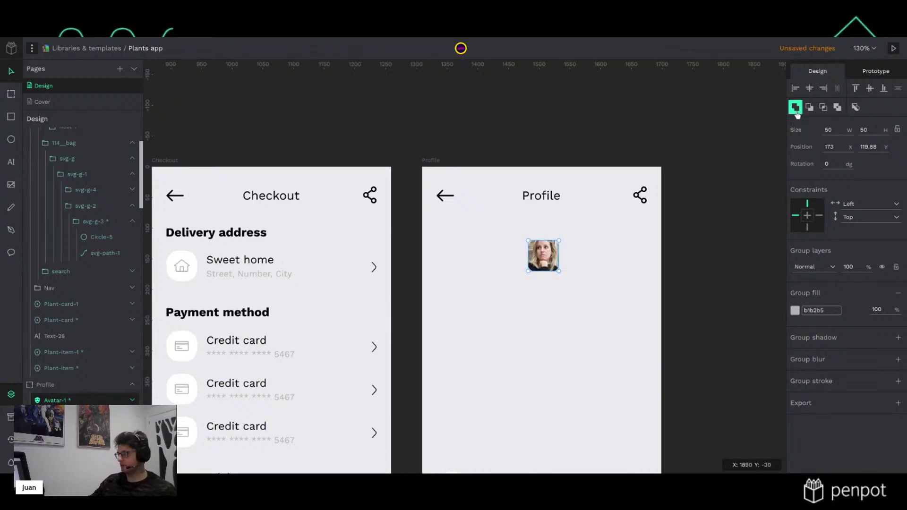
pyautogui.click(835, 132)
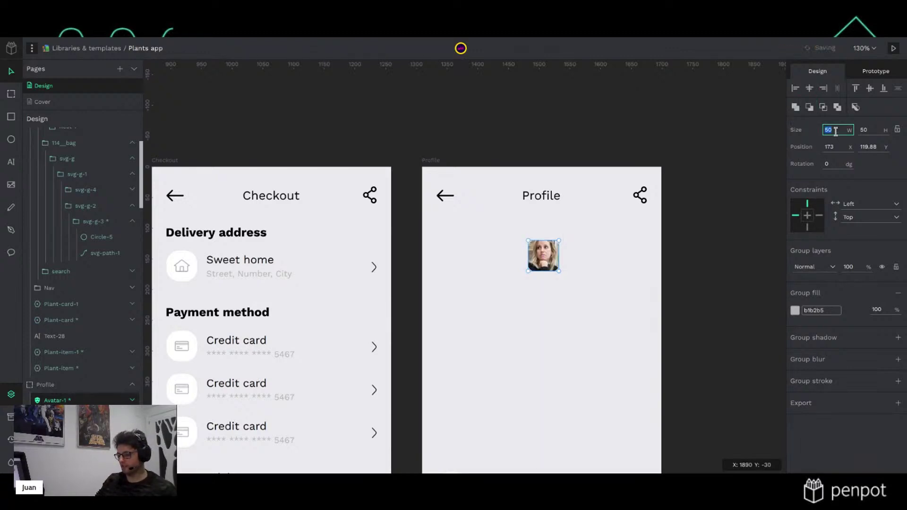
pyautogui.write('100')
pyautogui.press('Tab')
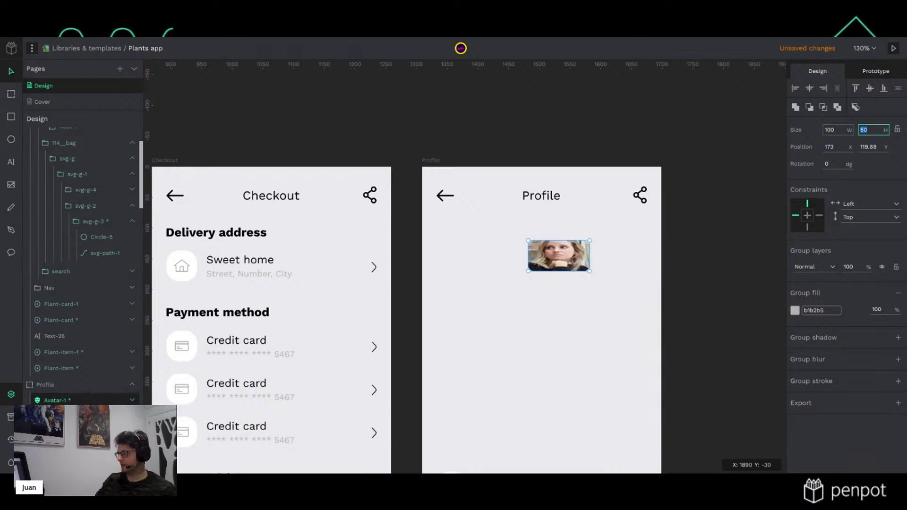
pyautogui.press('Return')
pyautogui.click(675, 314)
pyautogui.click(559, 271)
pyautogui.click(809, 88)
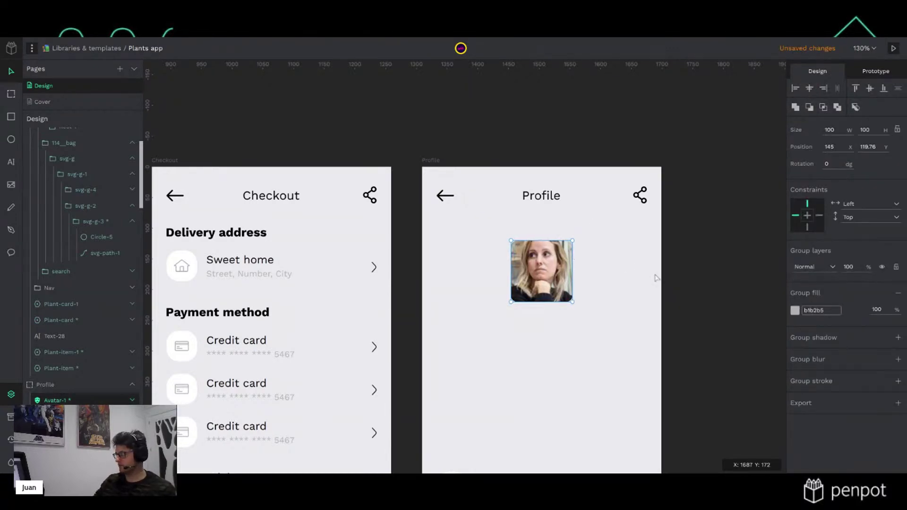
pyautogui.click(705, 282)
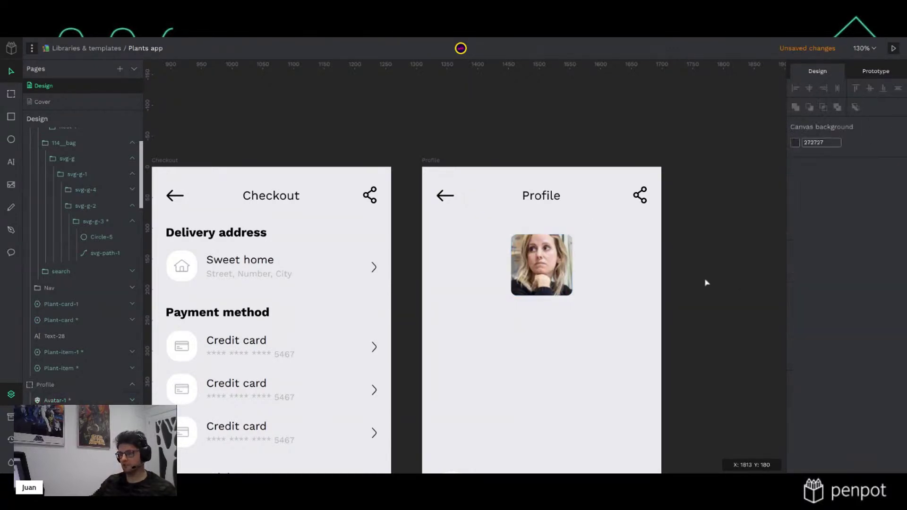
# Copy the Delivery address heading from Checkout into Profile below the avatar
pyautogui.click(254, 236)
pyautogui.hotkey('ctrl', 'c')
pyautogui.click(517, 386)
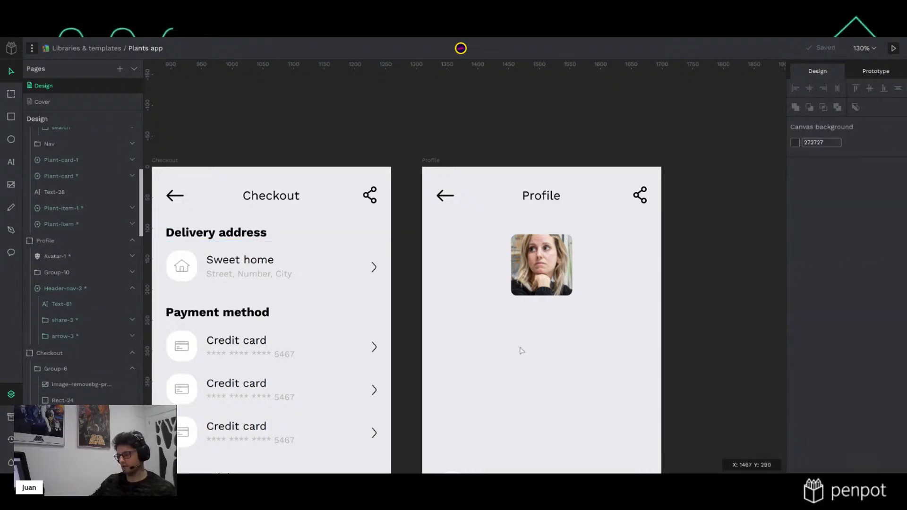
pyautogui.hotkey('ctrl', 'v')
pyautogui.moveTo(567, 357); pyautogui.dragTo(548, 331)
# Retype the copied heading as the user's full name, centre-aligned under the avatar
pyautogui.click(810, 423)
pyautogui.doubleClick(565, 328)
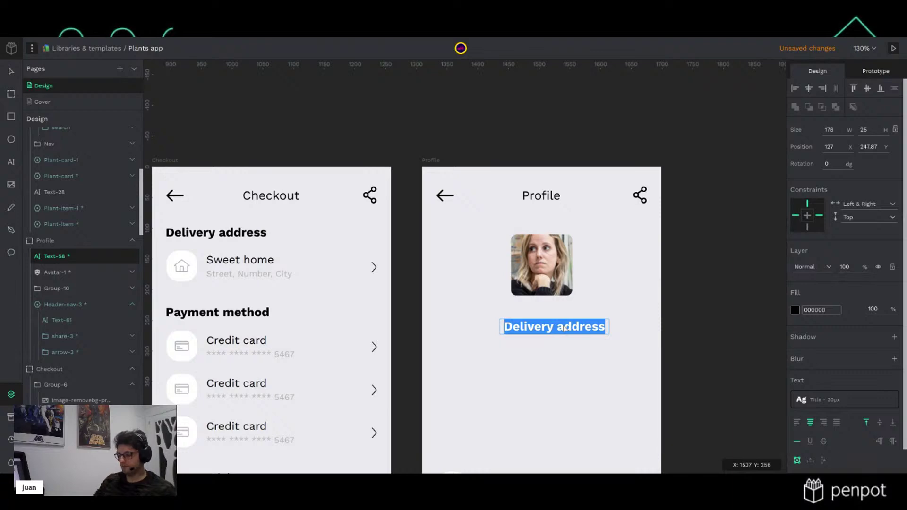
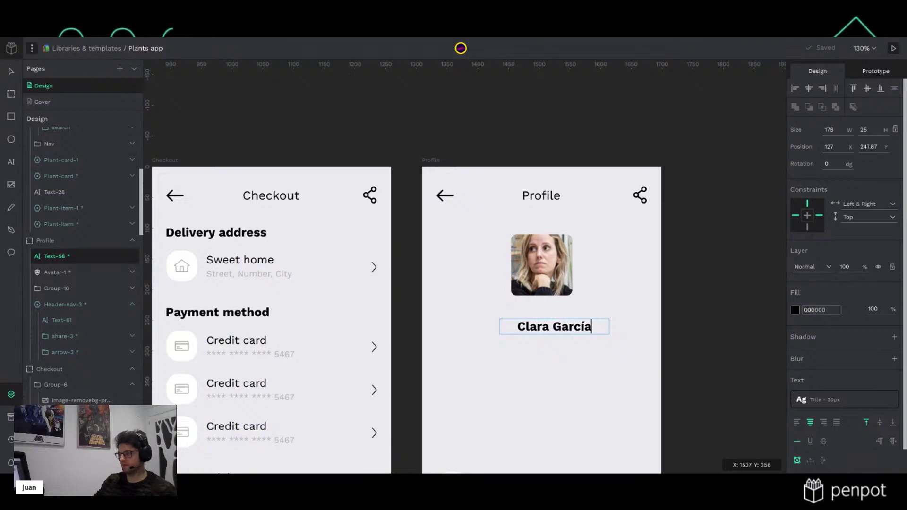
pyautogui.press('Escape')
pyautogui.moveTo(585, 333); pyautogui.dragTo(570, 315)
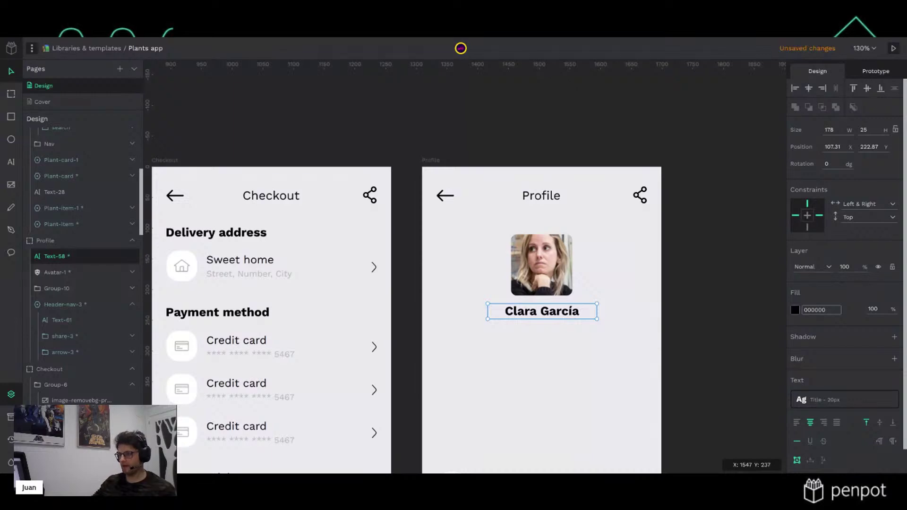
pyautogui.click(245, 260)
pyautogui.hotkey('ctrl', 'c')
pyautogui.hotkey('ctrl', 'v')
pyautogui.doubleClick(550, 363)
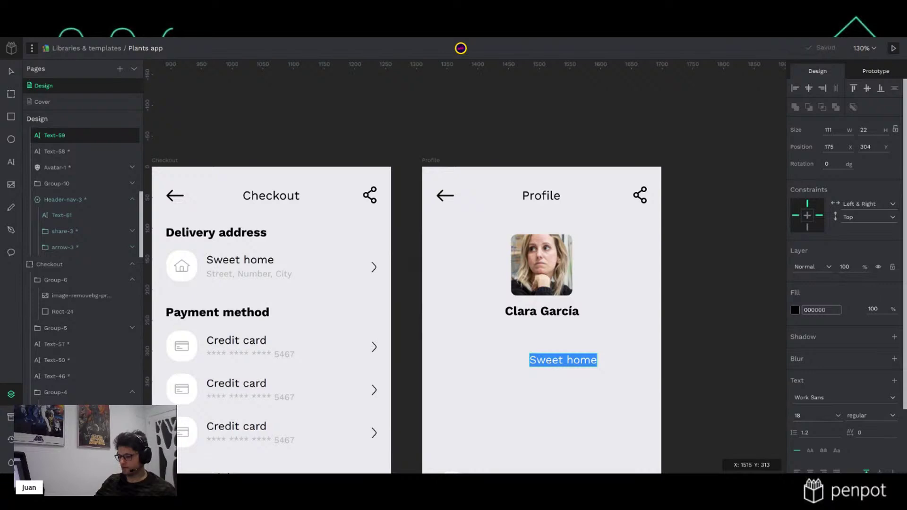
pyautogui.press('Escape')
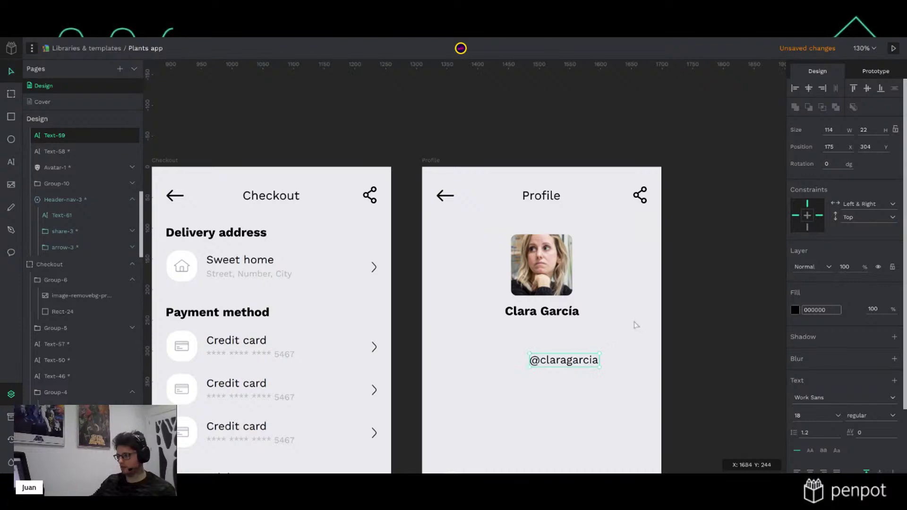
pyautogui.moveTo(587, 363); pyautogui.dragTo(565, 332)
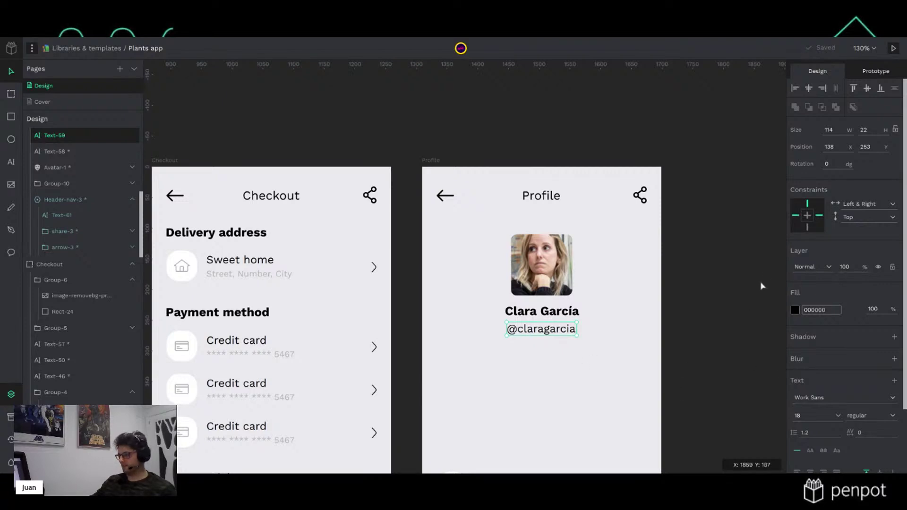
# Colour the username handle text grey
pyautogui.click(795, 310)
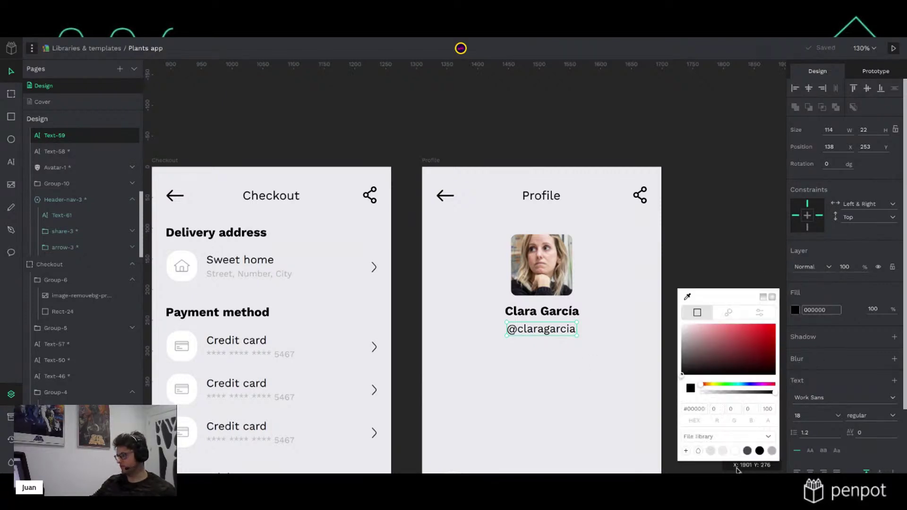
pyautogui.click(771, 452)
pyautogui.click(723, 217)
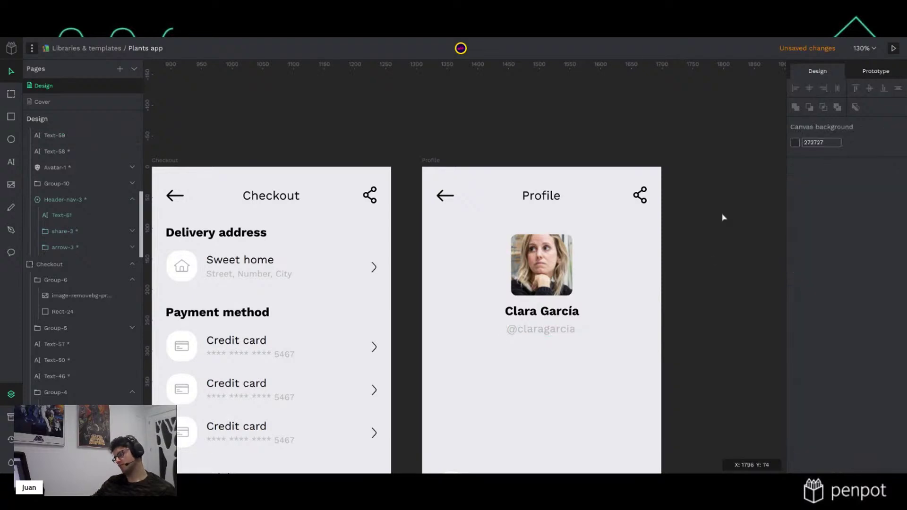
pyautogui.scroll(-3, 592, 365)
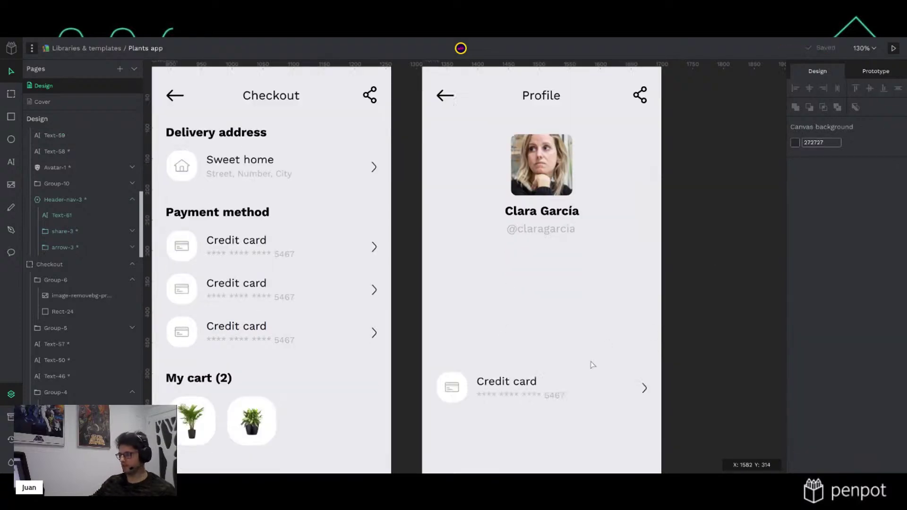
pyautogui.scroll(-2, 592, 364)
pyautogui.keyDown('ctrl'); pyautogui.scroll(-2, 593, 363); pyautogui.keyUp('ctrl')
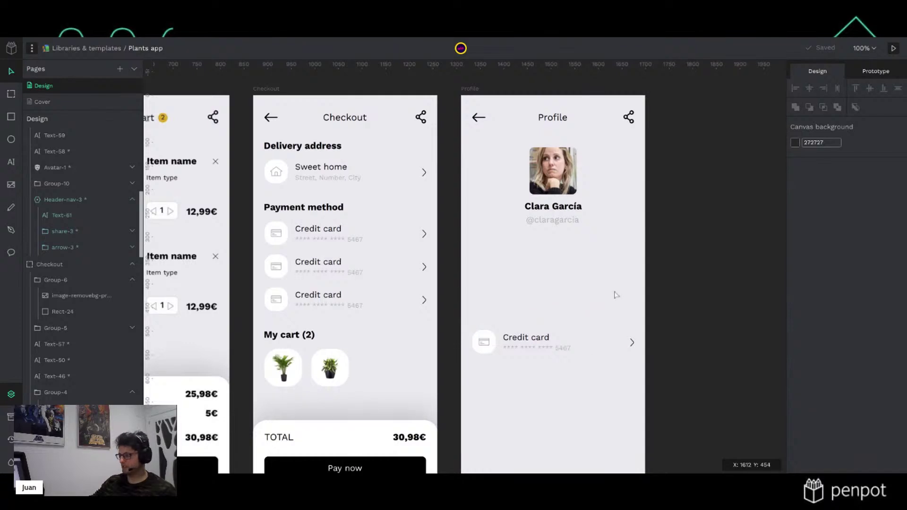
# Select the Profile board and show the column layout grids on the boards
pyautogui.press('p')
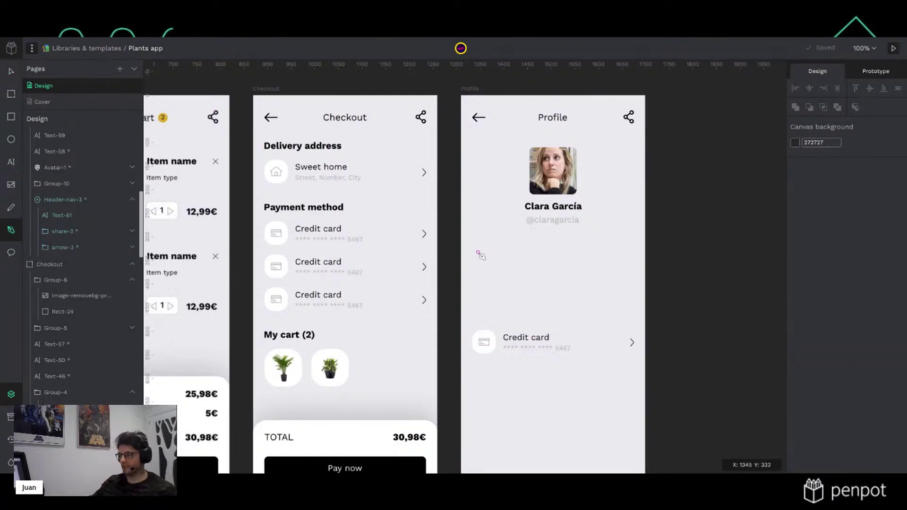
pyautogui.press('v')
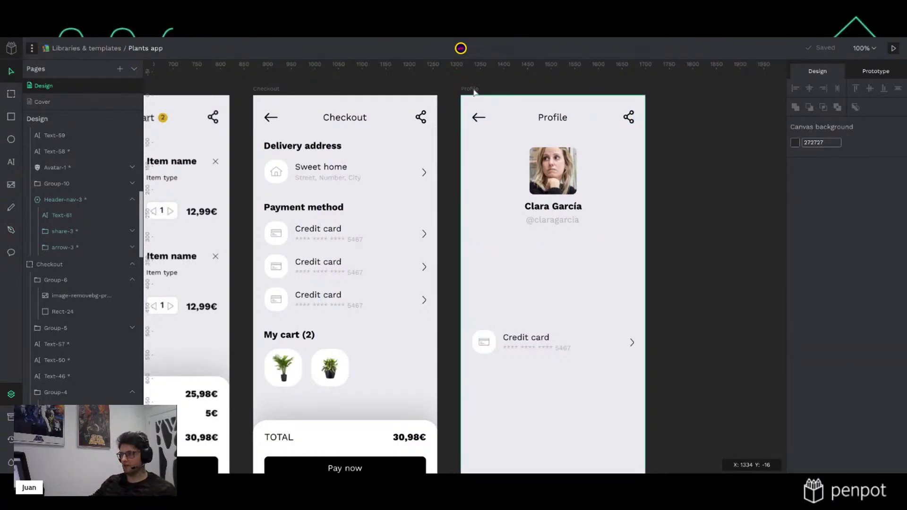
pyautogui.click(474, 90)
pyautogui.press("ctrl+'")
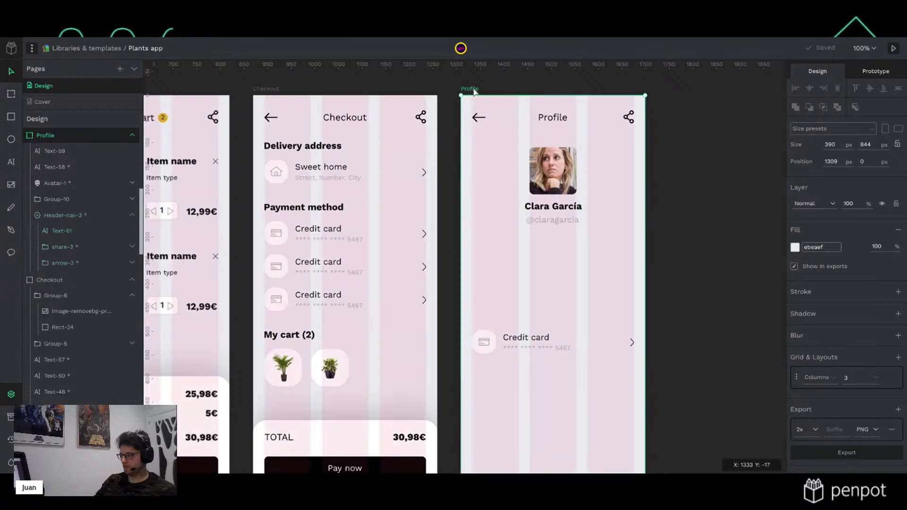
pyautogui.scroll(5, 558, 268)
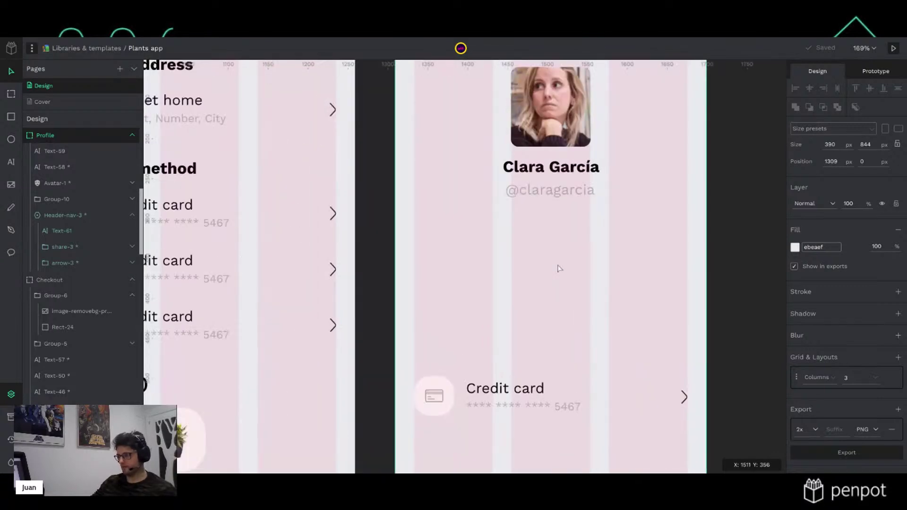
# Draw a horizontal divider path across the Profile board below the handle
pyautogui.press('p')
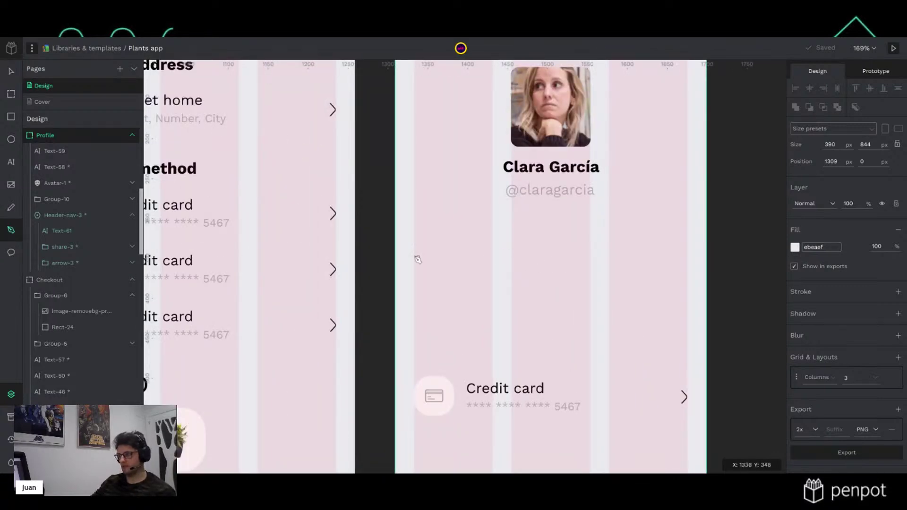
pyautogui.click(416, 247)
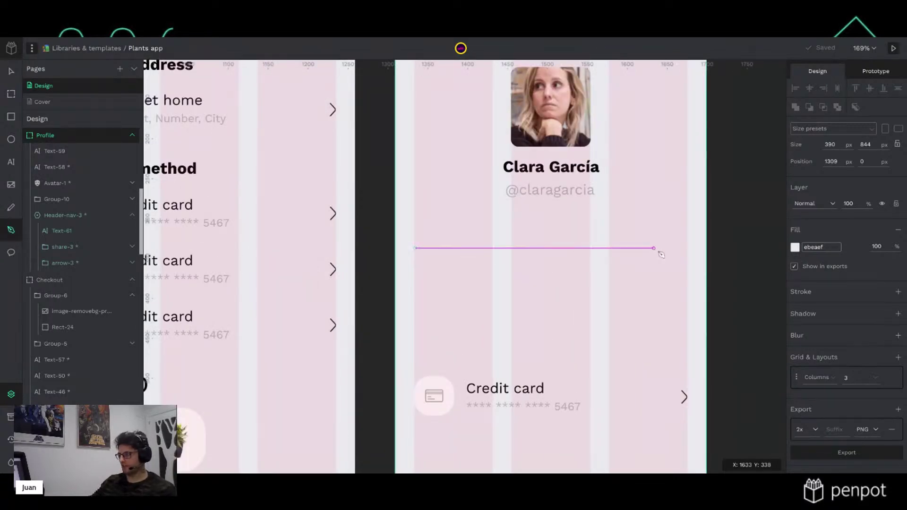
pyautogui.click(686, 248)
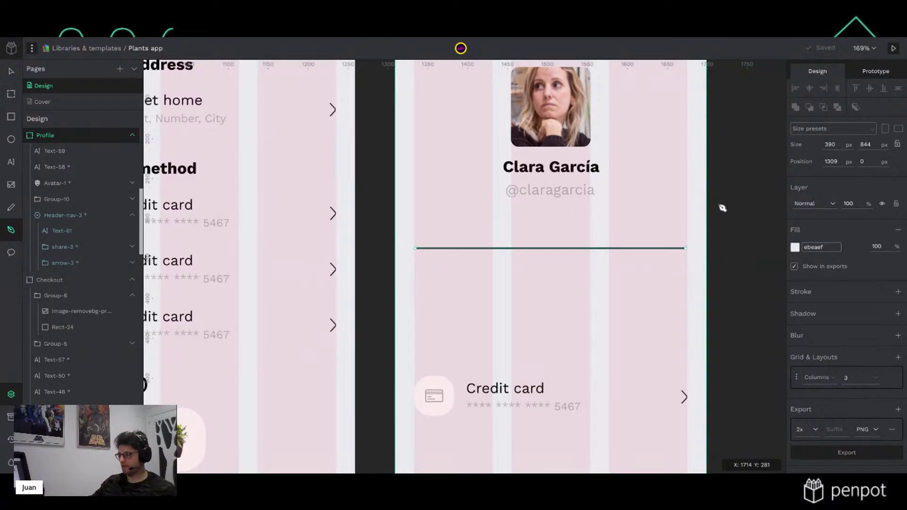
pyautogui.press('Return')
pyautogui.press('Escape')
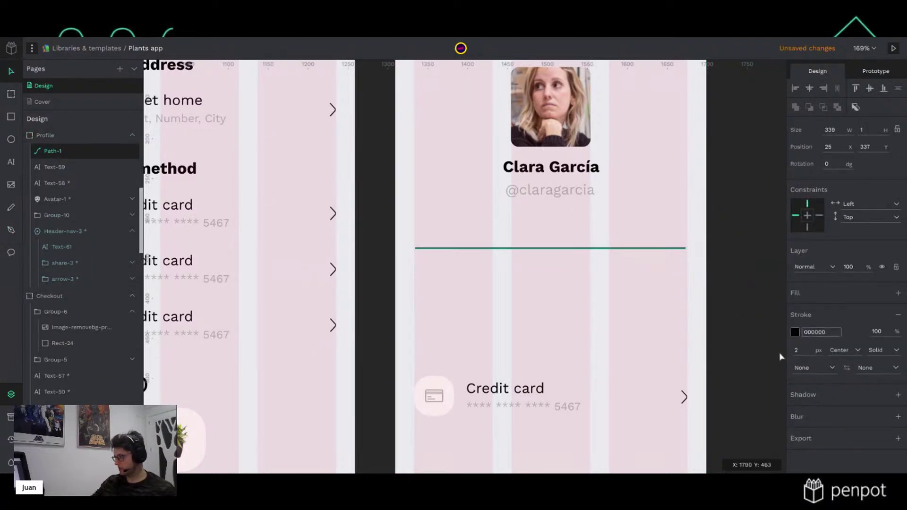
# Set the divider line's stroke to the BG library colour
pyautogui.click(795, 332)
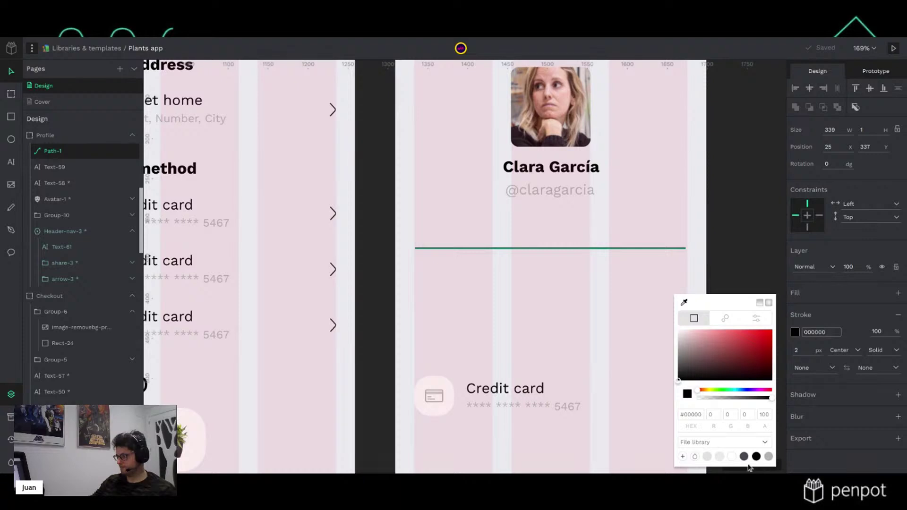
pyautogui.click(756, 456)
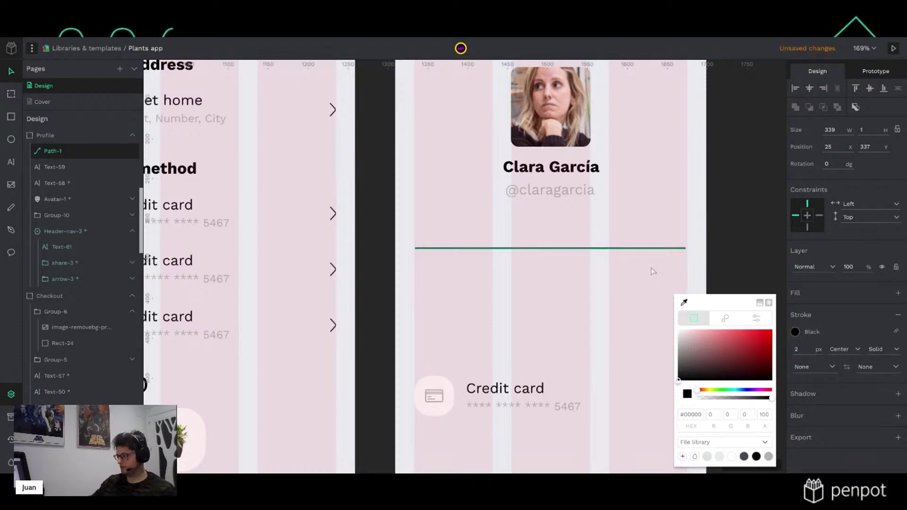
pyautogui.click(715, 456)
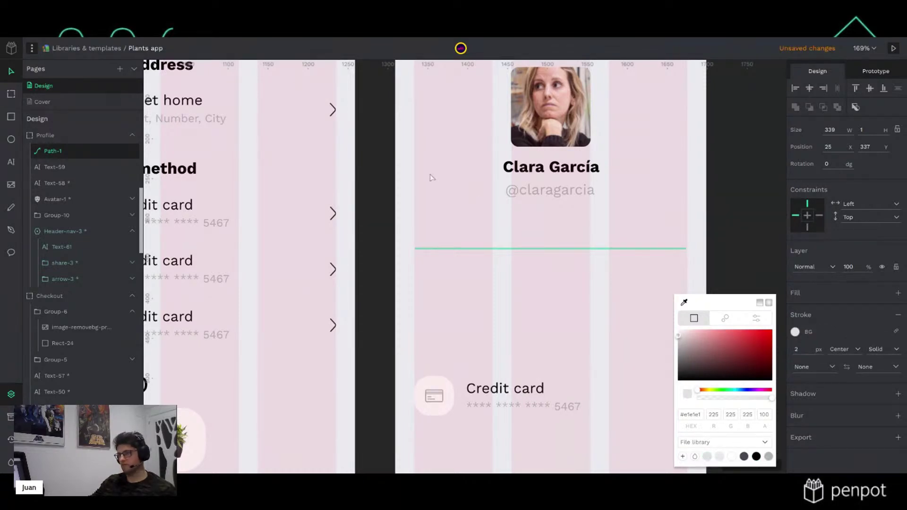
pyautogui.click(65, 95)
pyautogui.click(717, 249)
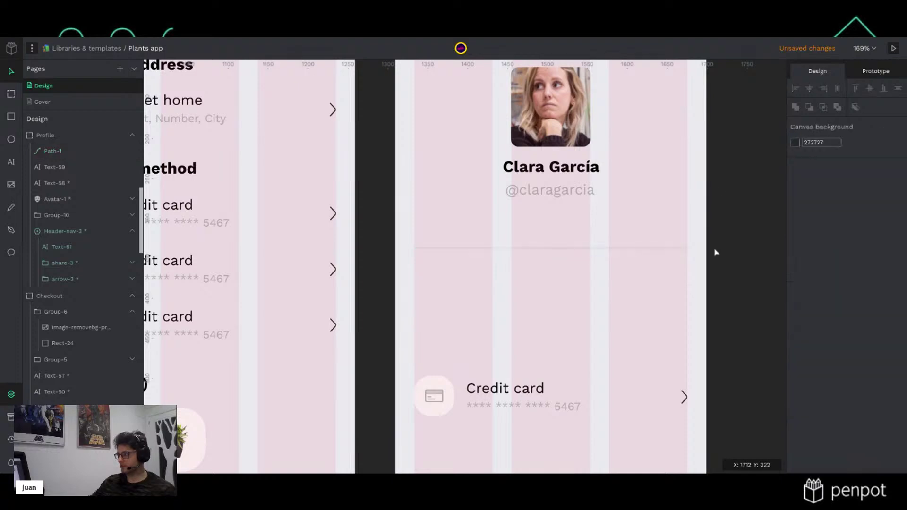
pyautogui.click(606, 248)
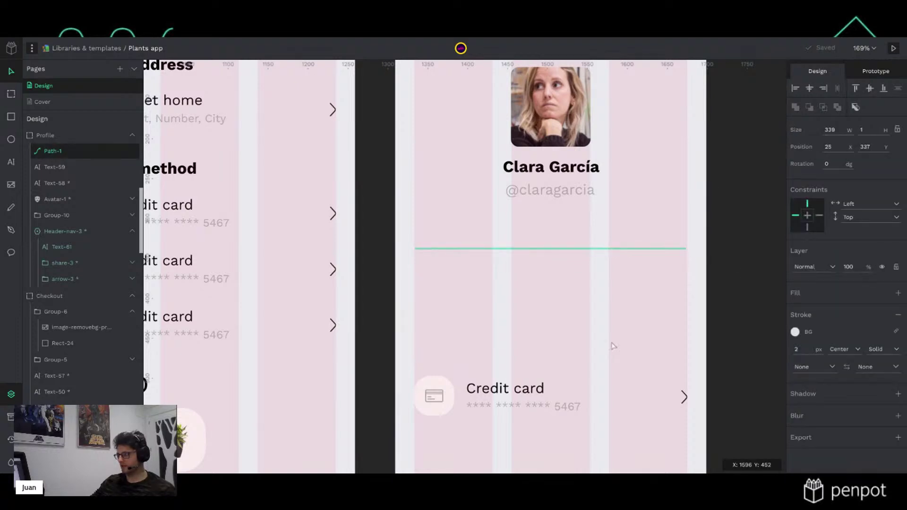
pyautogui.click(513, 400)
# Move the Credit card row up under the divider and delete its card number
pyautogui.moveTo(527, 396); pyautogui.dragTo(524, 296)
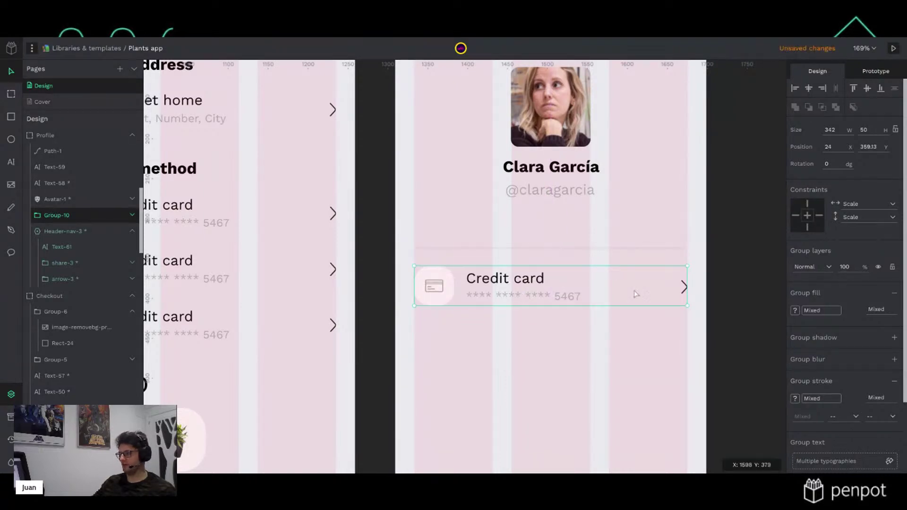
pyautogui.click(728, 268)
pyautogui.scroll(-2, 670, 310)
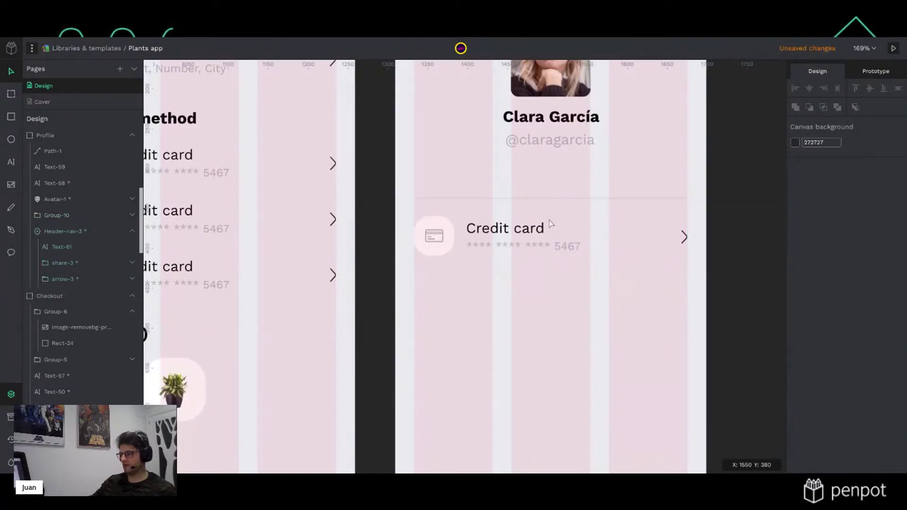
pyautogui.scroll(1, 537, 253)
pyautogui.doubleClick(537, 253)
pyautogui.press('Delete')
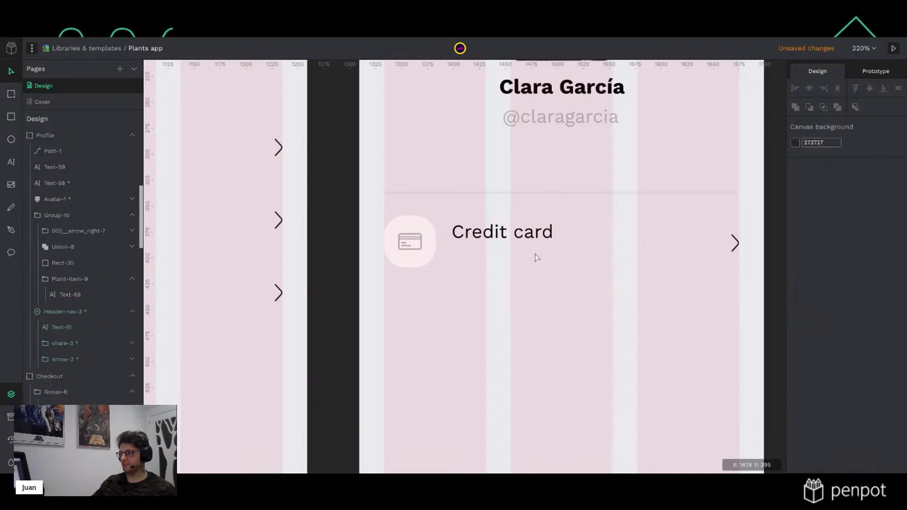
# Align the row's label, icon background and arrow on their vertical centres
pyautogui.click(538, 237)
pyautogui.keyDown('shift'); pyautogui.click(427, 259); pyautogui.keyUp('shift')
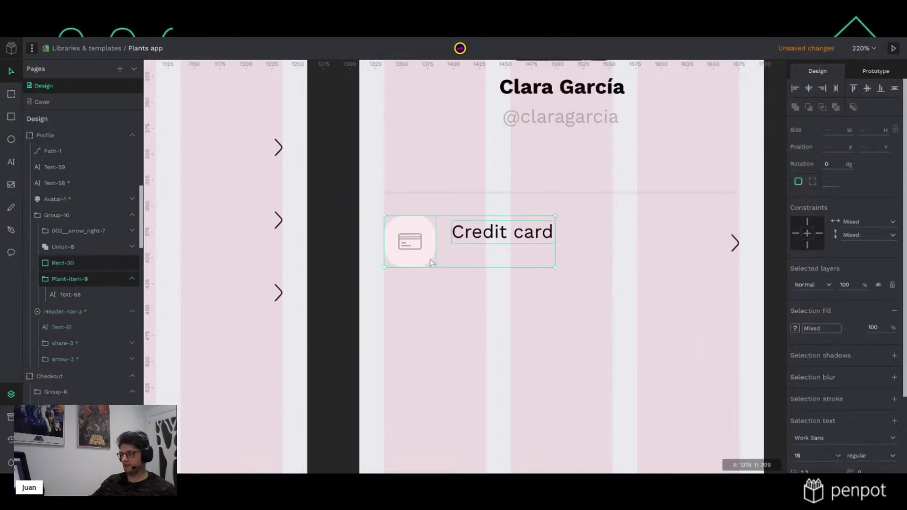
pyautogui.keyDown('shift'); pyautogui.click(737, 245); pyautogui.keyUp('shift')
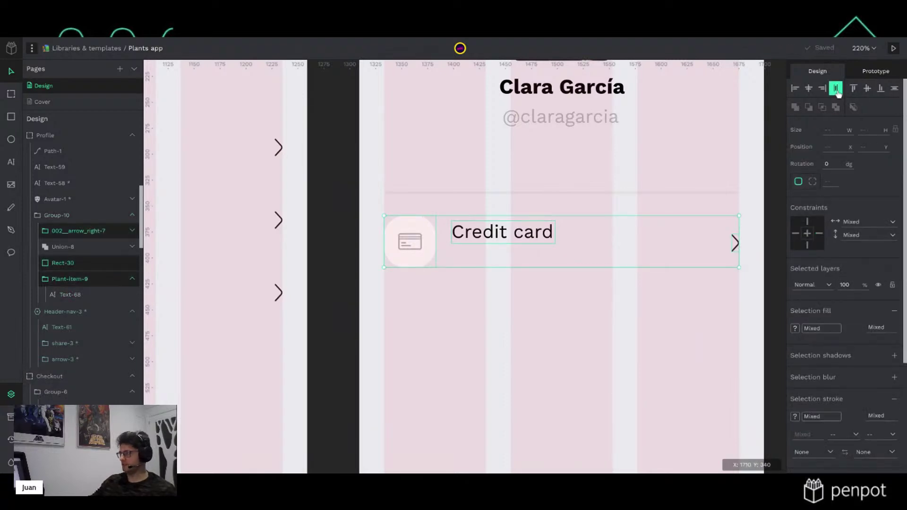
pyautogui.click(867, 88)
pyautogui.click(772, 201)
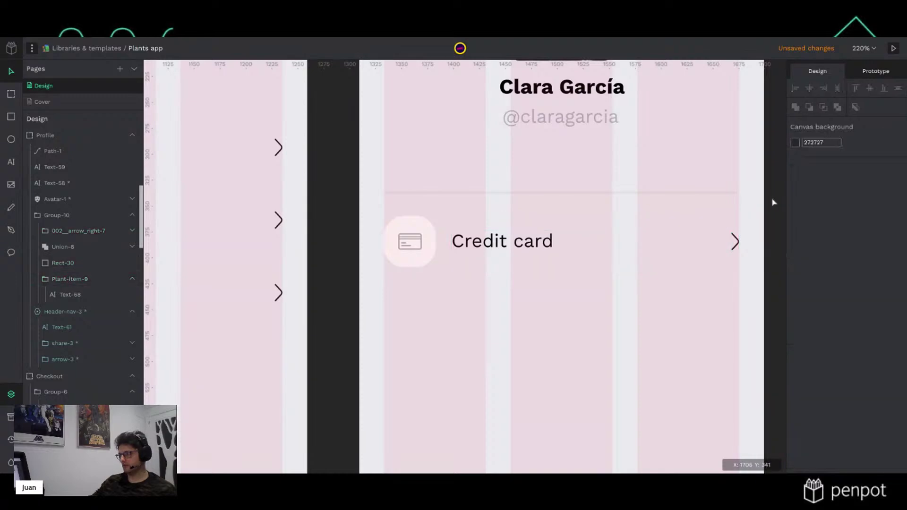
# Relabel the row from 'Credit card' to 'Settings'
pyautogui.click(540, 242)
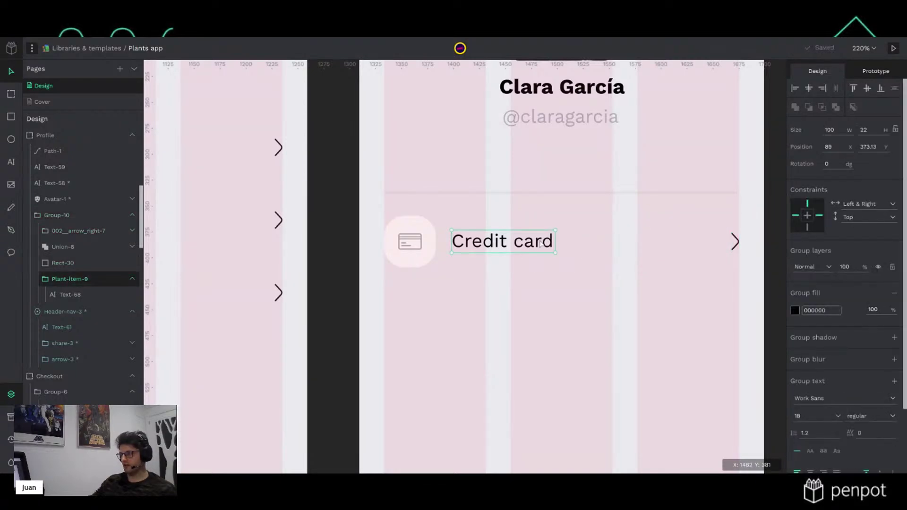
pyautogui.doubleClick(540, 245)
pyautogui.doubleClick(535, 249)
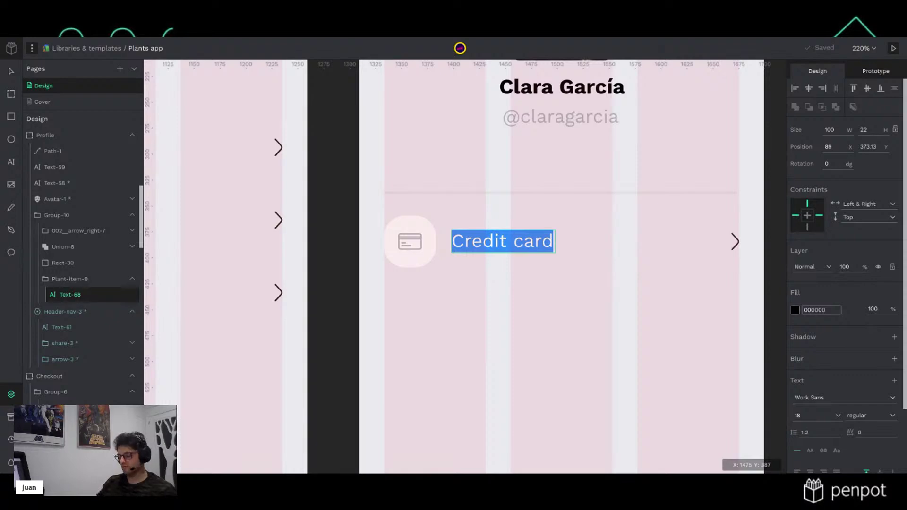
pyautogui.write('Settings')
pyautogui.click(590, 330)
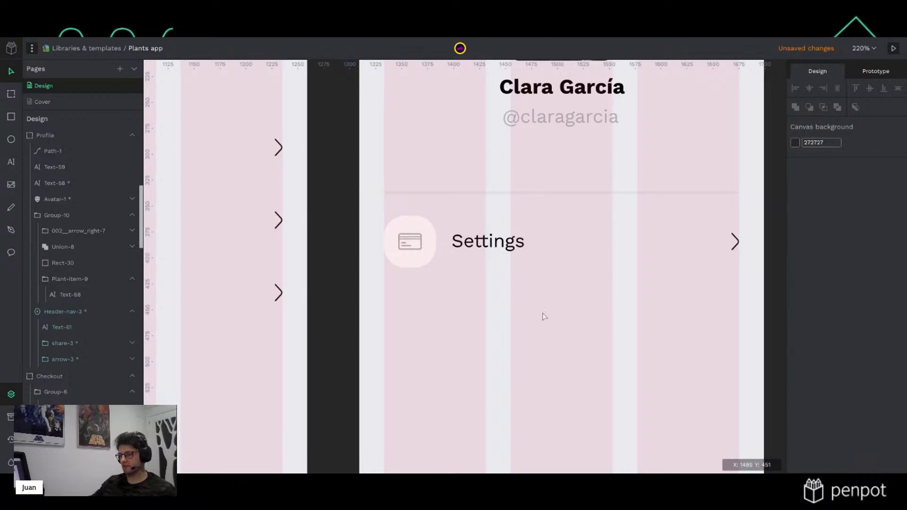
pyautogui.scroll(-5, 544, 316)
# Duplicate the Settings row twice, stacking two copies below the original
pyautogui.moveTo(747, 294); pyautogui.dragTo(443, 261)
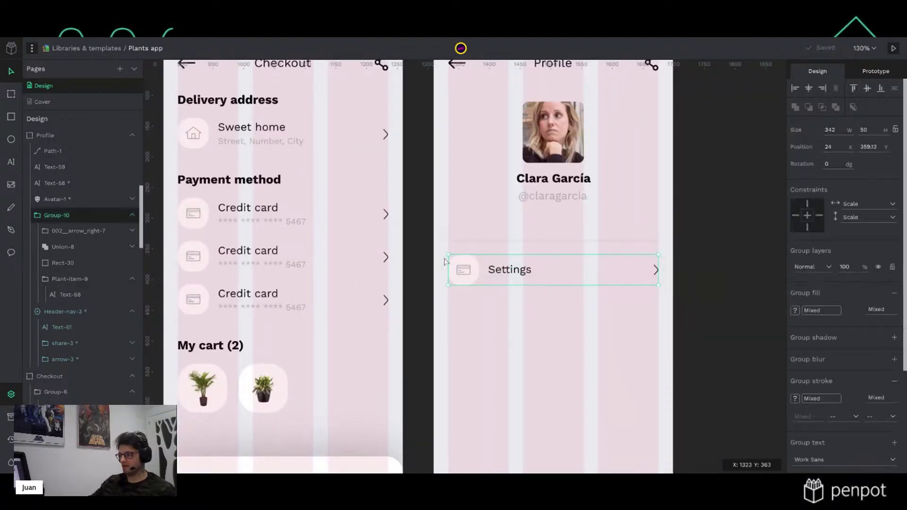
pyautogui.hotkey('ctrl', 'd')
pyautogui.hotkey('shift', 'Down')
pyautogui.hotkey('shift', 'Down')
pyautogui.hotkey('shift', 'Down')
pyautogui.hotkey('shift', 'Down')
pyautogui.hotkey('shift', 'Down')
pyautogui.hotkey('shift', 'Down')
pyautogui.hotkey('shift', 'Down')
pyautogui.hotkey('shift', 'Down')
pyautogui.hotkey('shift', 'Down')
pyautogui.hotkey('ctrl', 'd')
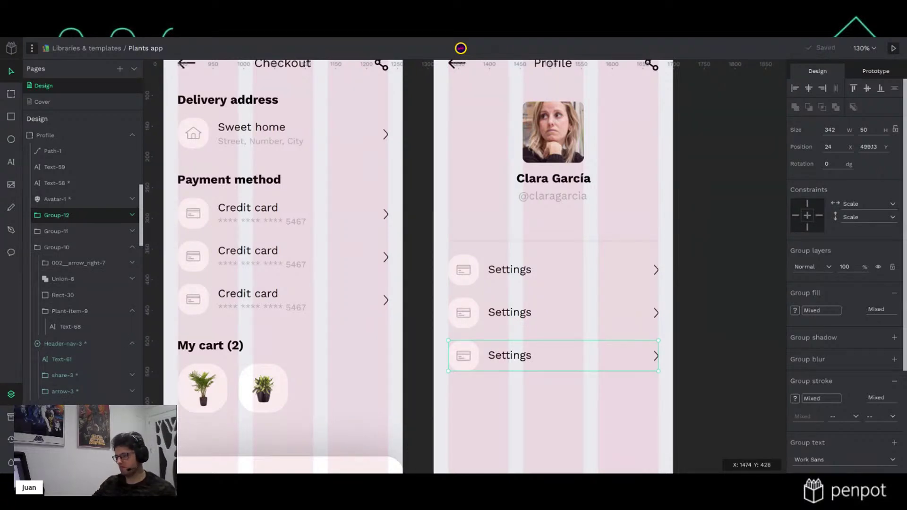
pyautogui.scroll(3, 536, 300)
# Rename the second row's label to 'Billing details'
pyautogui.click(506, 289)
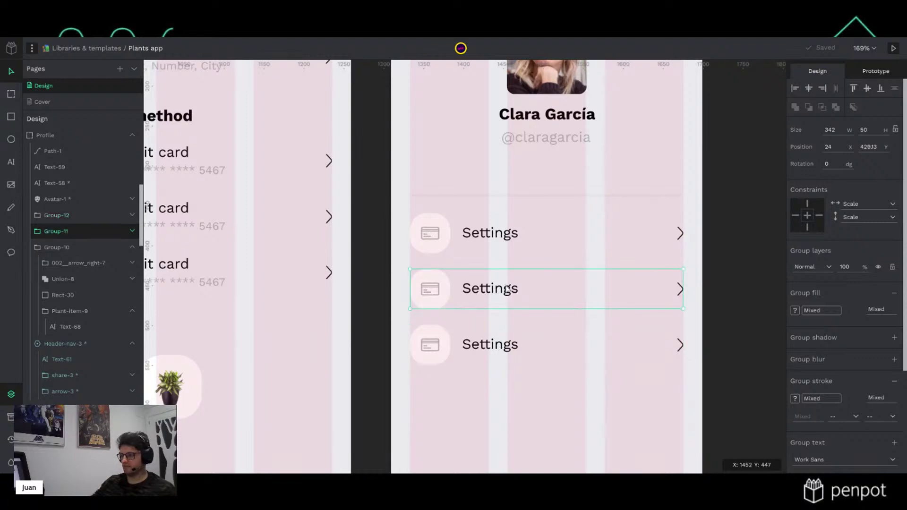
pyautogui.doubleClick(502, 290)
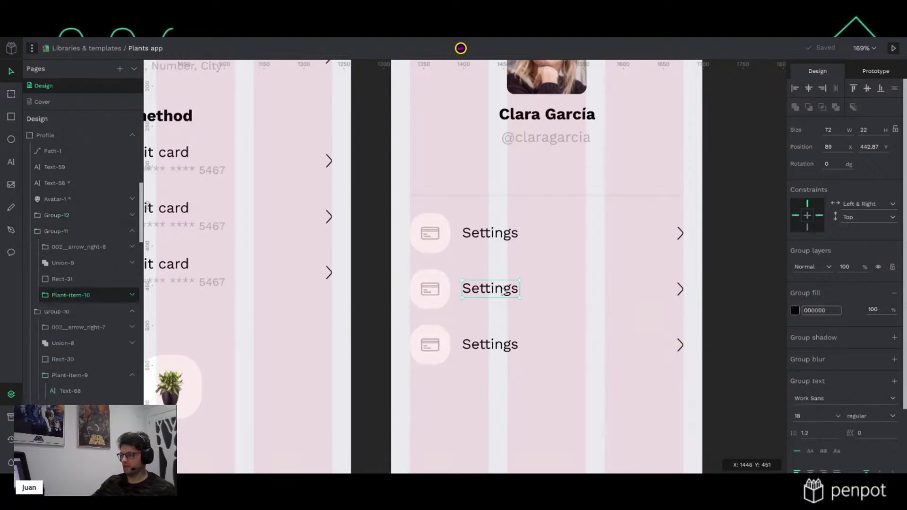
pyautogui.doubleClick(502, 292)
pyautogui.write('B')
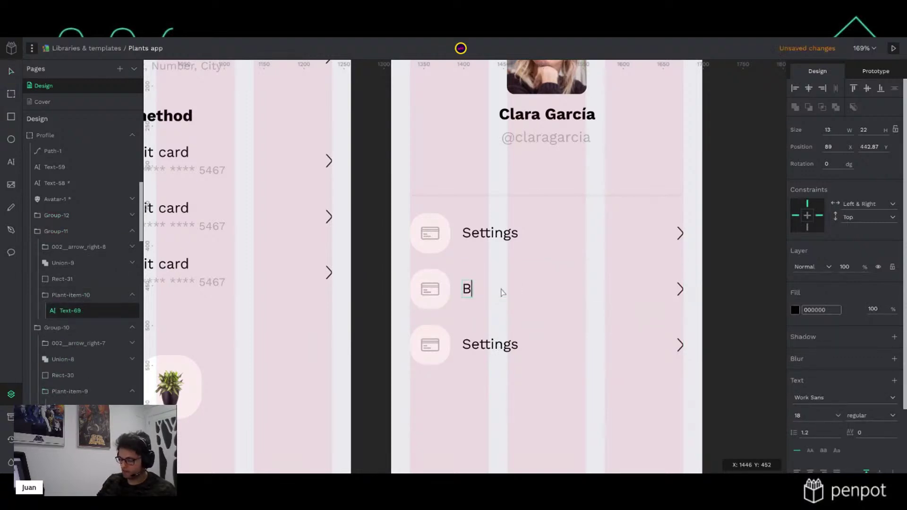
pyautogui.write('illing ')
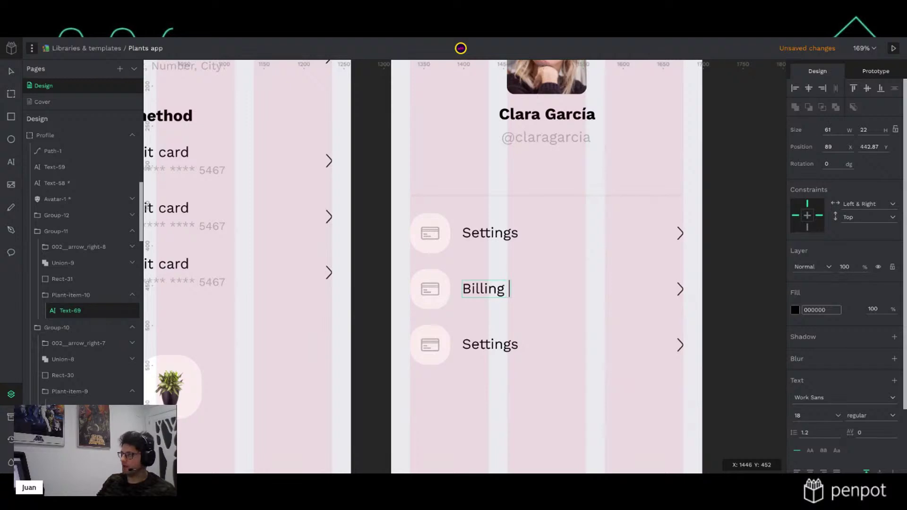
pyautogui.write('details')
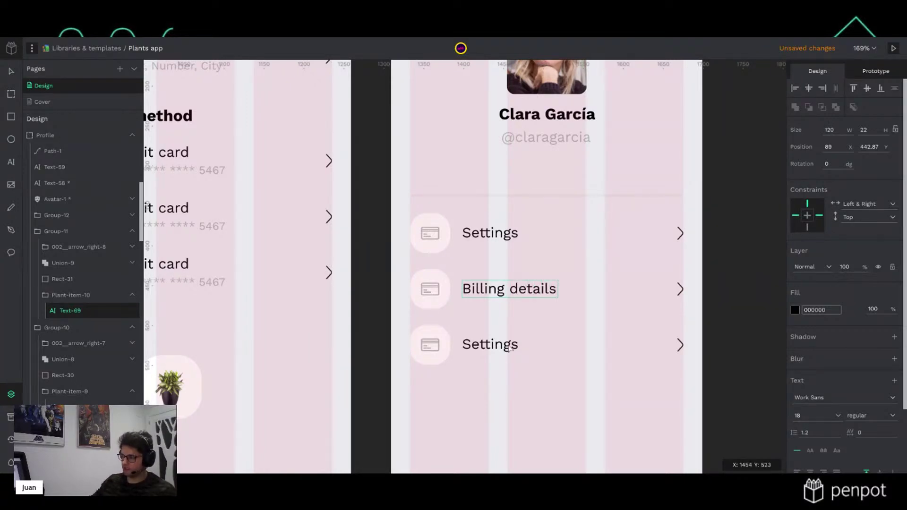
# Replace the third row's Settings label with 'User management'
pyautogui.click(507, 349)
pyautogui.doubleClick(506, 349)
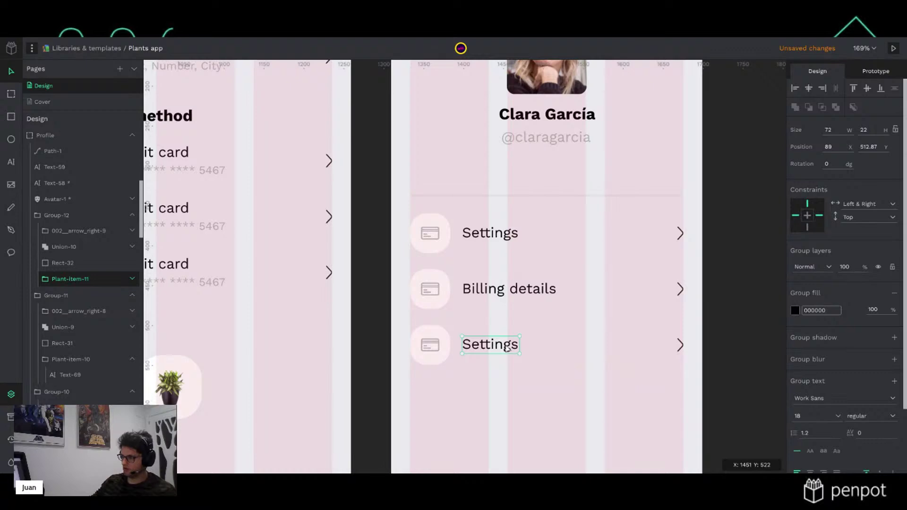
pyautogui.doubleClick(506, 348)
pyautogui.doubleClick(499, 349)
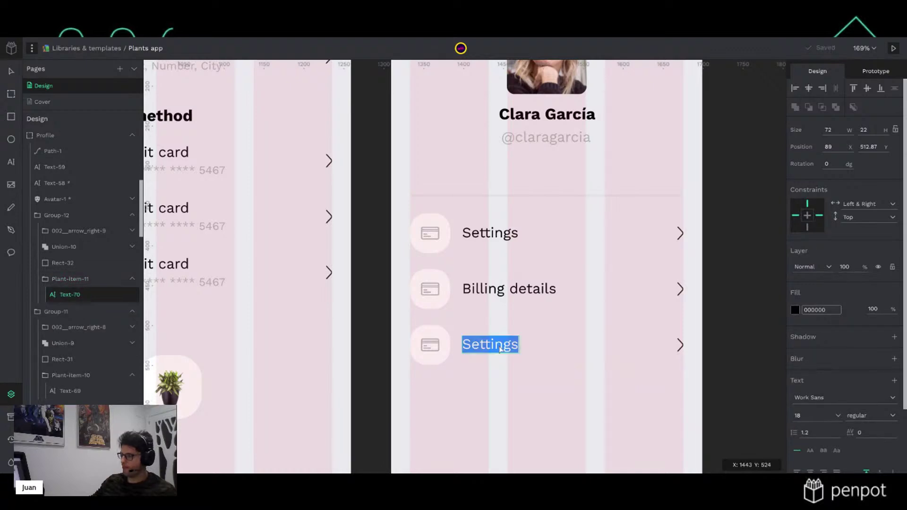
pyautogui.write('Userr')
pyautogui.press('BackSpace')
pyautogui.write('management')
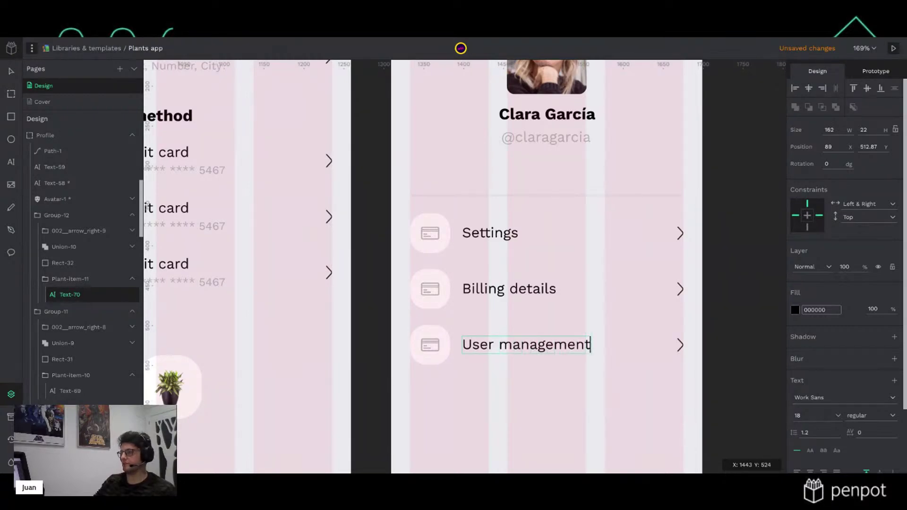
pyautogui.click(723, 304)
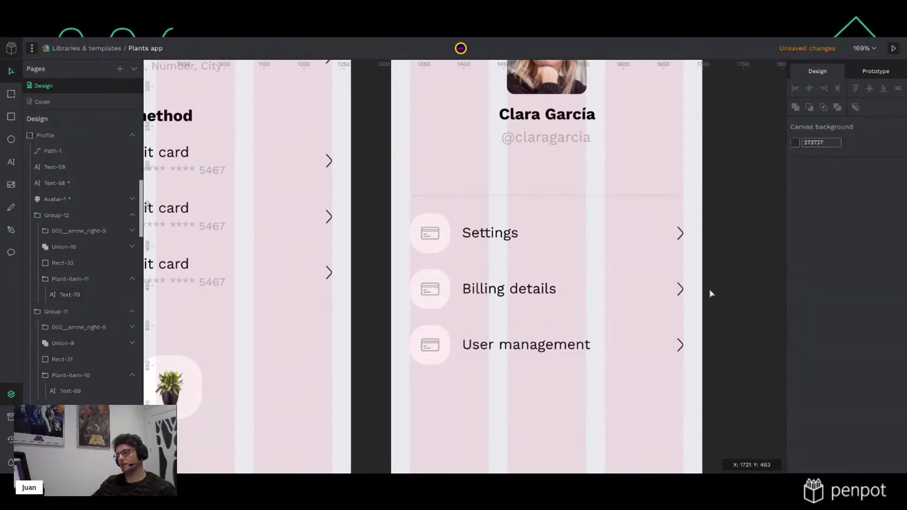
# Delete the card icon from the Settings row, leaving its empty rounded square
pyautogui.click(428, 238)
pyautogui.doubleClick(428, 238)
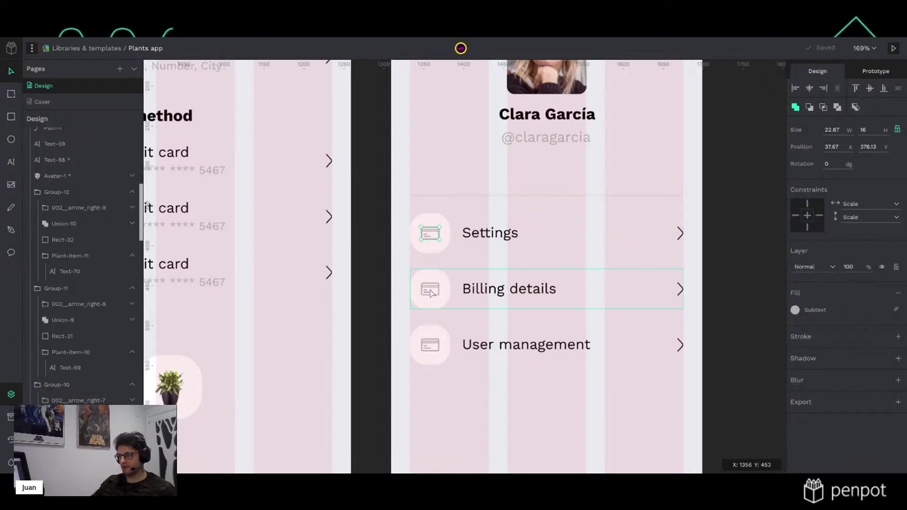
pyautogui.press('Delete')
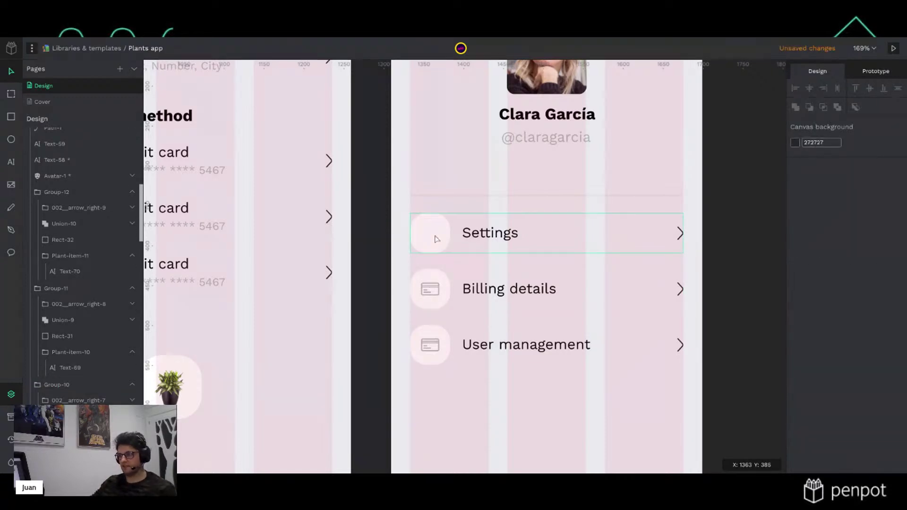
pyautogui.click(435, 237)
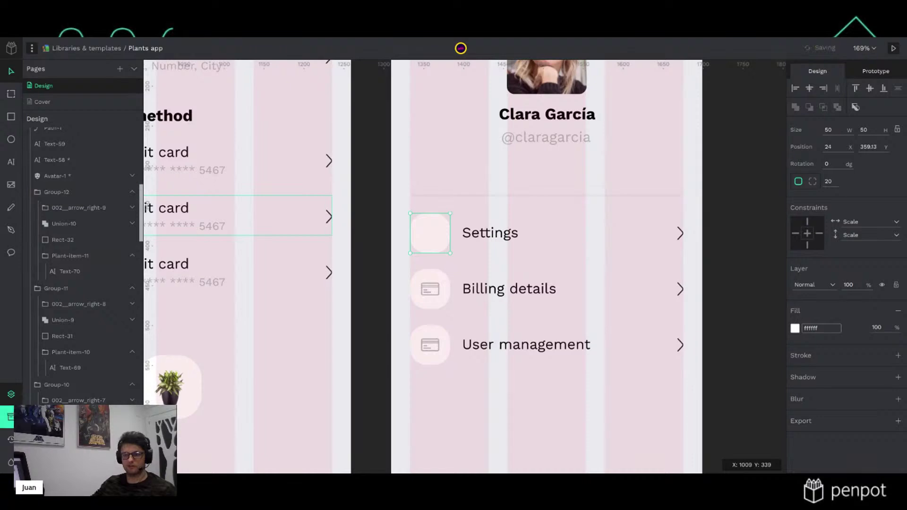
# Search the asset library for 'set' and drop the gear icon into the Settings square
pyautogui.hotkey('alt', 'i')
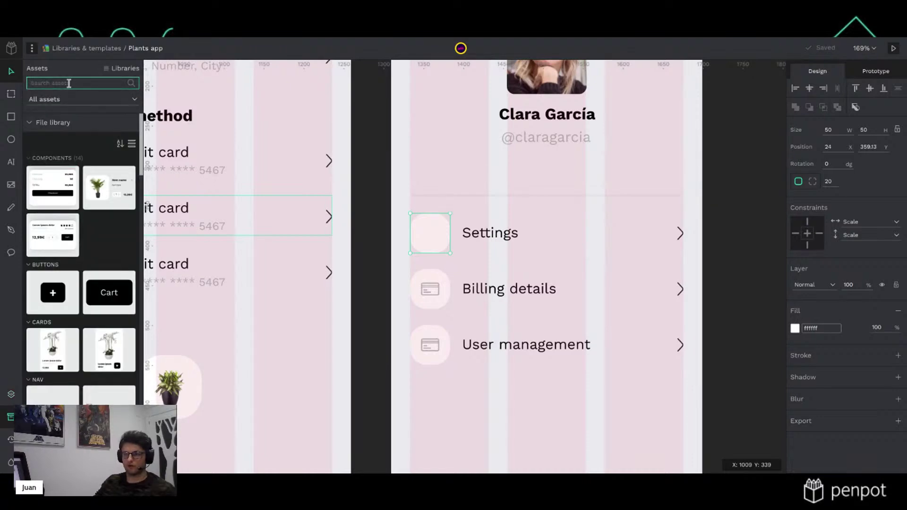
pyautogui.write('set')
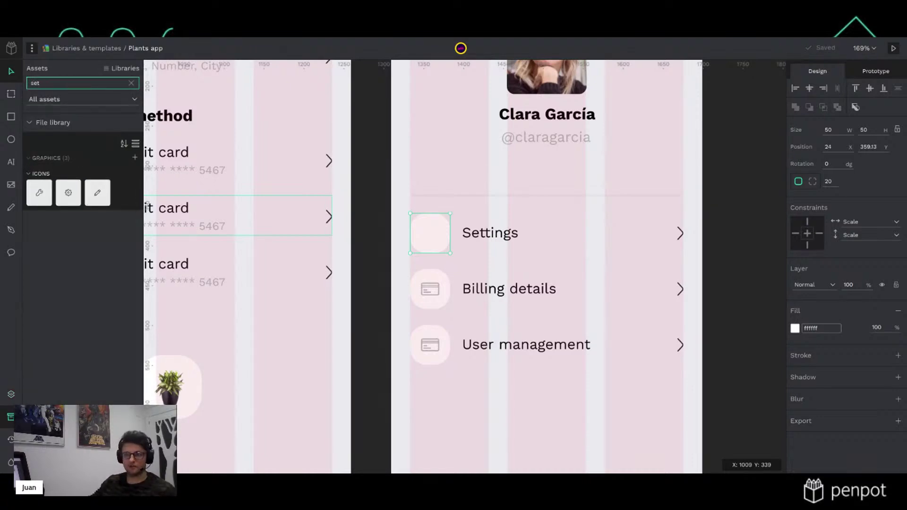
pyautogui.moveTo(68, 192); pyautogui.dragTo(442, 236)
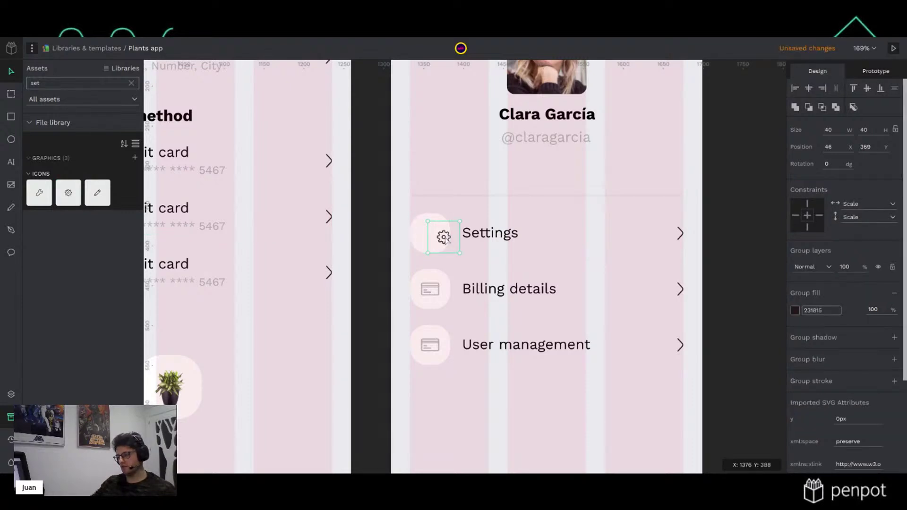
pyautogui.press('Escape')
# Repeatedly select and deselect the placed gear icon inside the Settings row
pyautogui.click(444, 240)
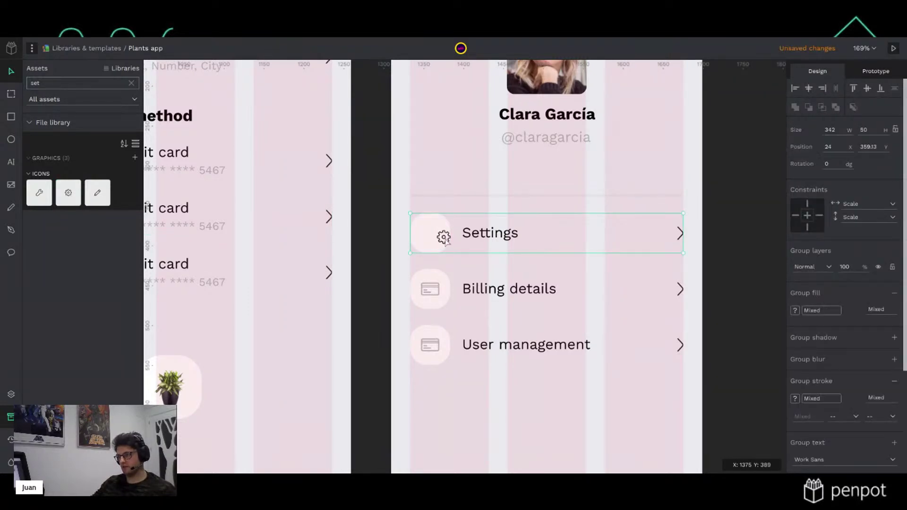
pyautogui.doubleClick(445, 241)
pyautogui.press('Escape')
pyautogui.click(446, 240)
pyautogui.doubleClick(445, 240)
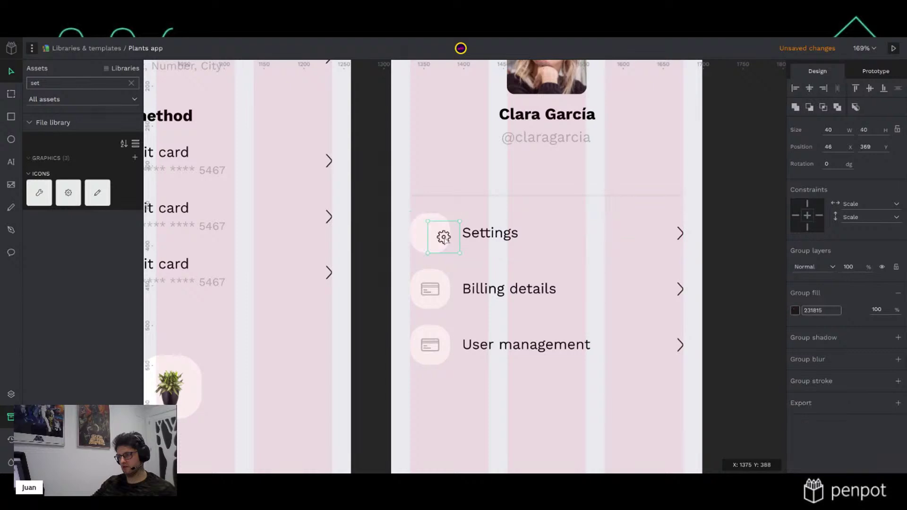
pyautogui.press('Escape')
pyautogui.click(445, 238)
pyautogui.doubleClick(444, 239)
pyautogui.press('Escape')
pyautogui.click(445, 239)
pyautogui.doubleClick(445, 239)
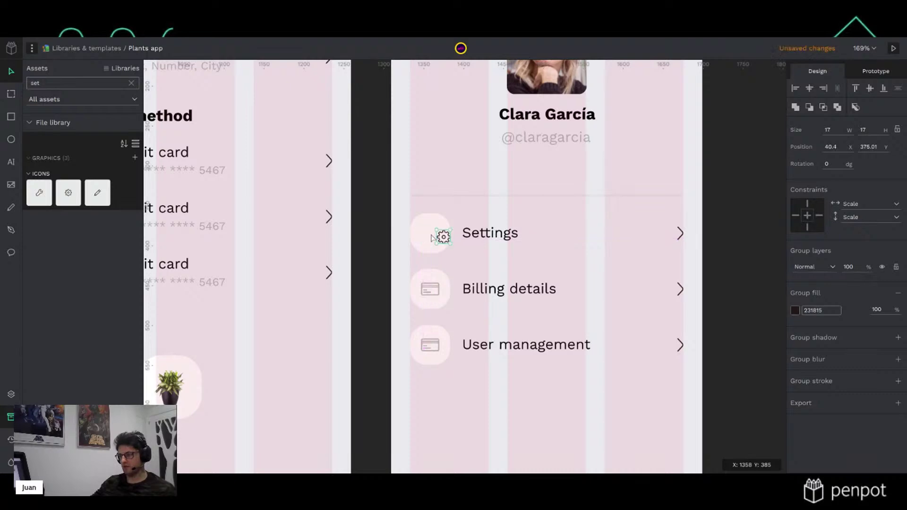
pyautogui.press('Escape')
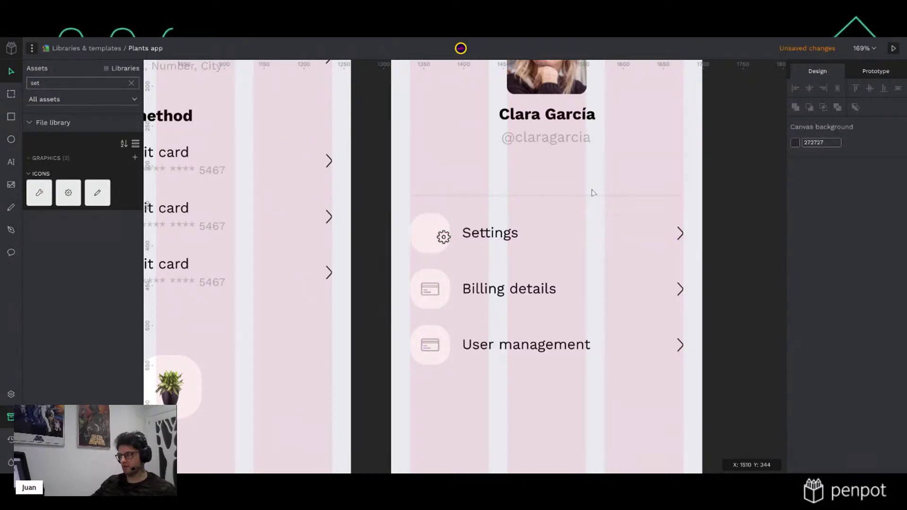
# Ungroup the Settings row and merge the gear icon's parts into one shape
pyautogui.scroll(3, 467, 222)
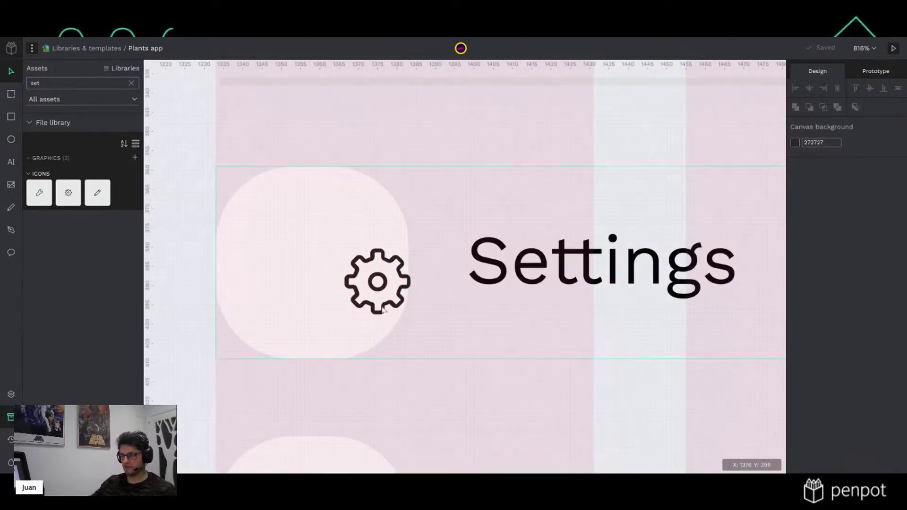
pyautogui.click(384, 289)
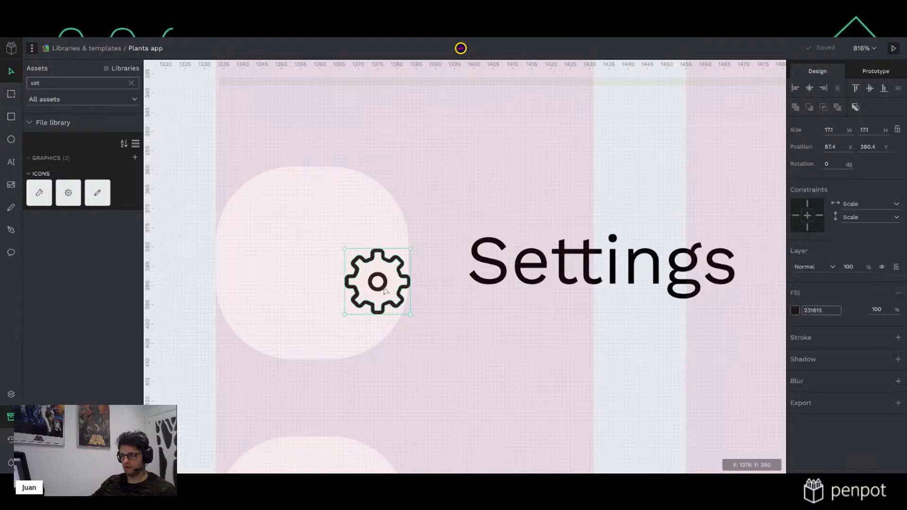
pyautogui.click(313, 289)
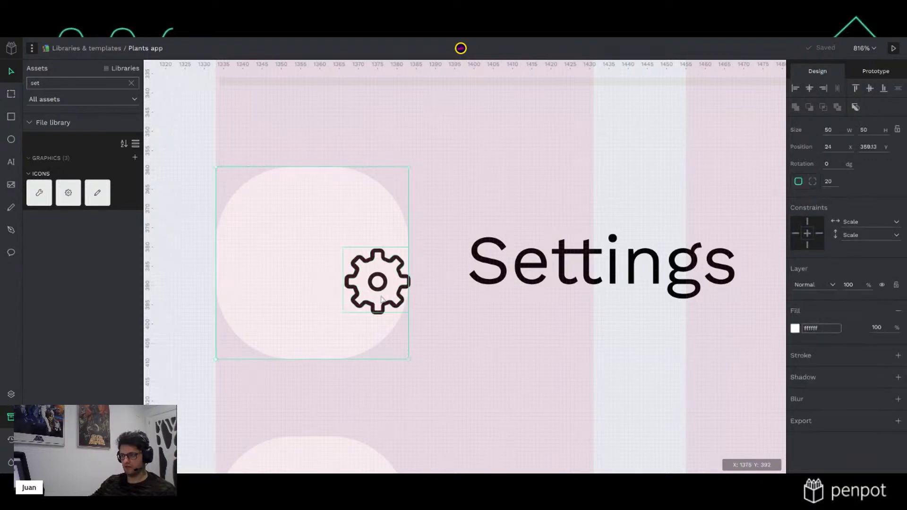
pyautogui.press('Tab')
pyautogui.press('Escape')
pyautogui.click(378, 278)
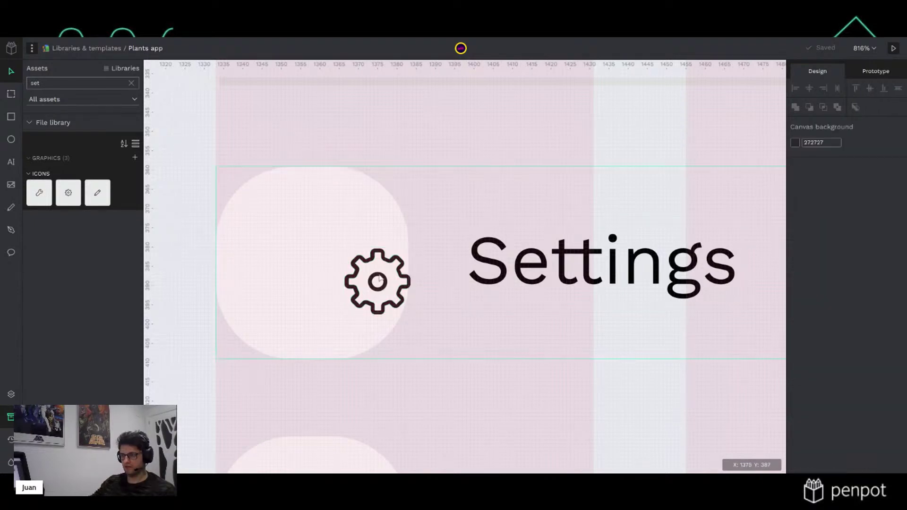
pyautogui.hotkey('shift', 'g')
pyautogui.click(381, 288)
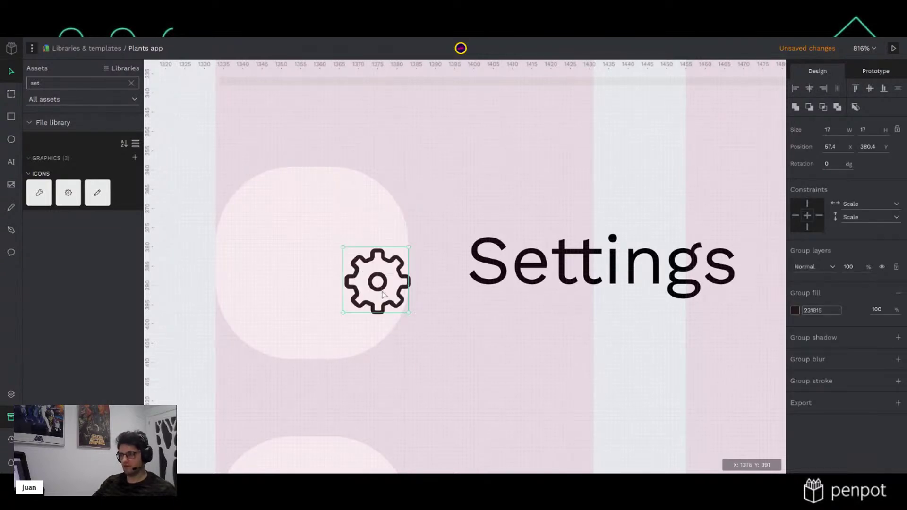
pyautogui.moveTo(176, 229); pyautogui.dragTo(405, 317)
pyautogui.keyDown('shift'); pyautogui.click(608, 222); pyautogui.keyUp('shift')
pyautogui.click(793, 108)
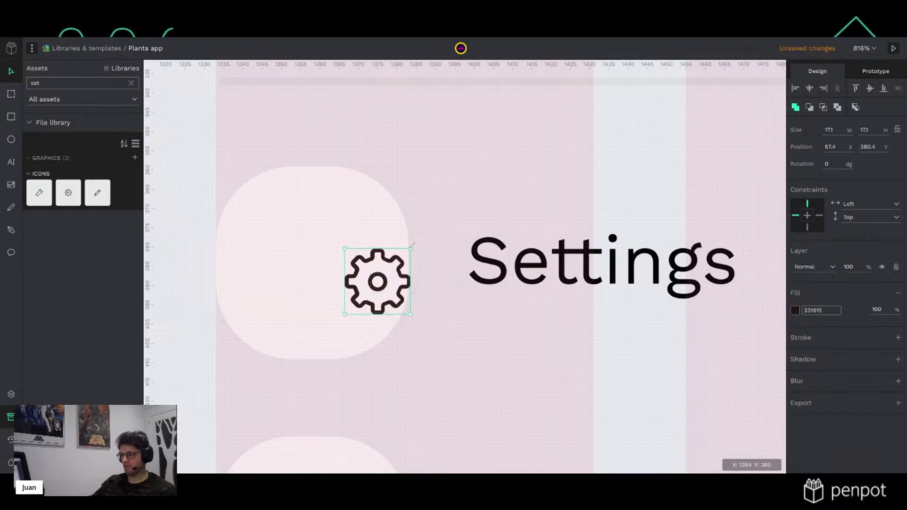
# Resize the gear to 20 and centre it horizontally and vertically in its square
pyautogui.moveTo(383, 289); pyautogui.dragTo(318, 278)
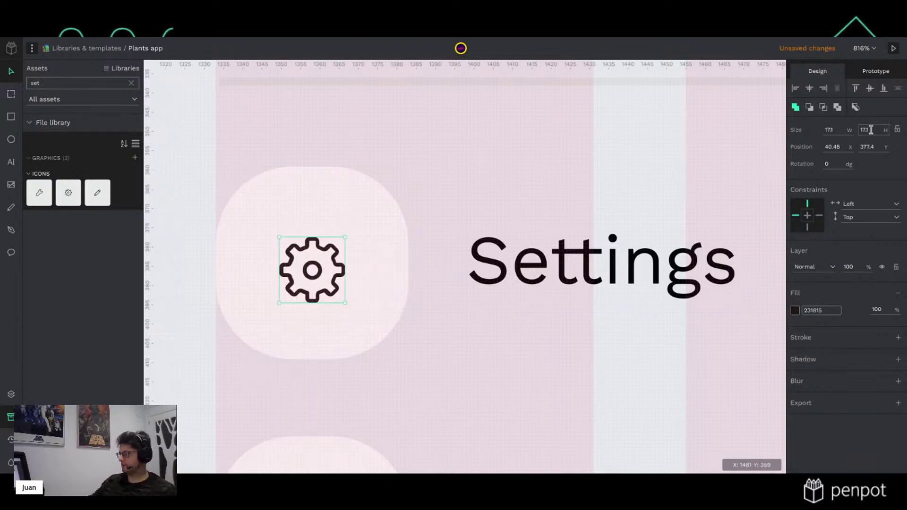
pyautogui.click(870, 131)
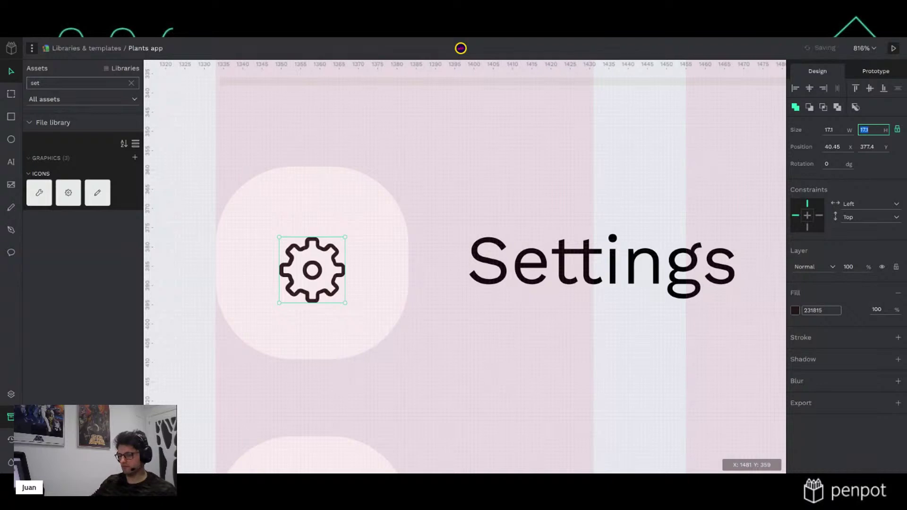
pyautogui.scroll(-5, 760, 187)
pyautogui.click(341, 311)
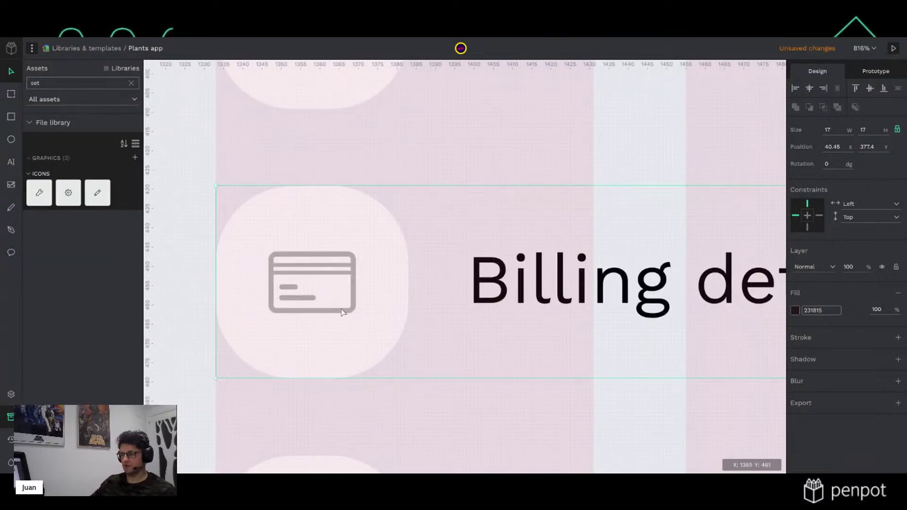
pyautogui.scroll(5, 342, 312)
pyautogui.click(342, 277)
pyautogui.click(833, 130)
pyautogui.press('Return')
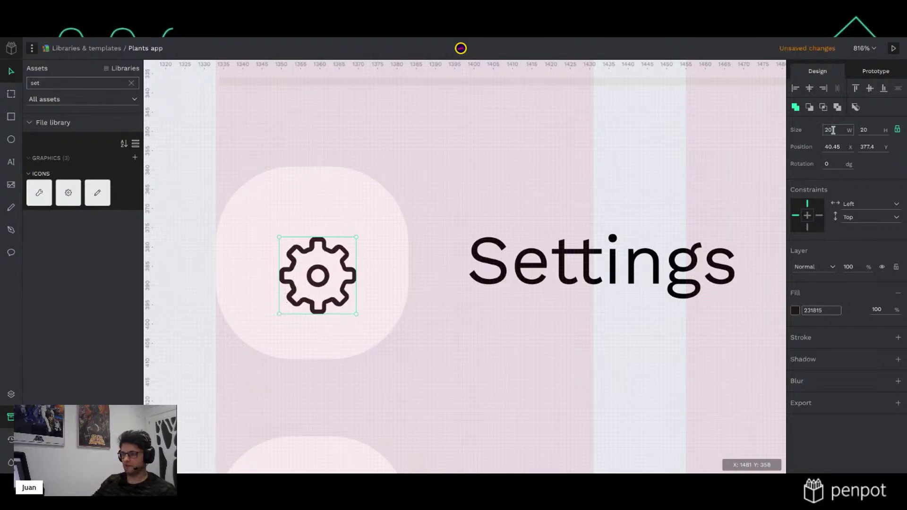
pyautogui.keyDown('shift'); pyautogui.click(377, 222); pyautogui.keyUp('shift')
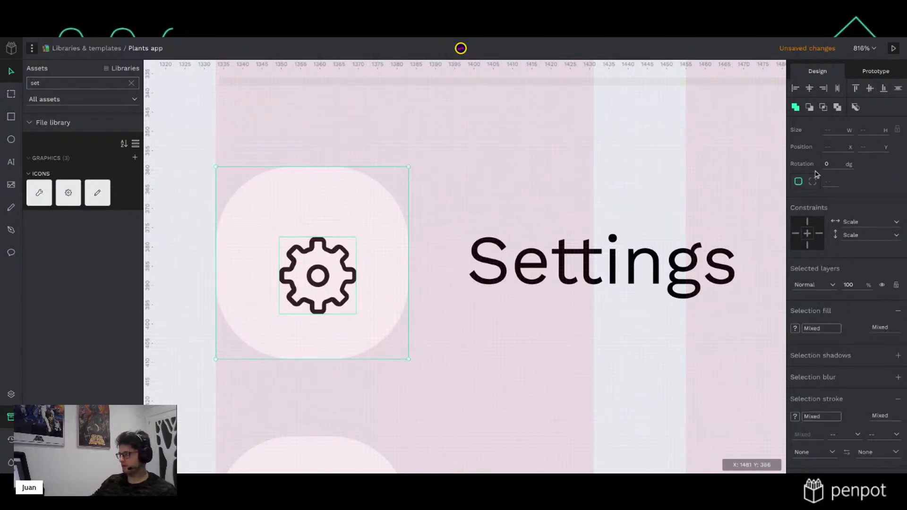
pyautogui.click(809, 88)
pyautogui.click(869, 88)
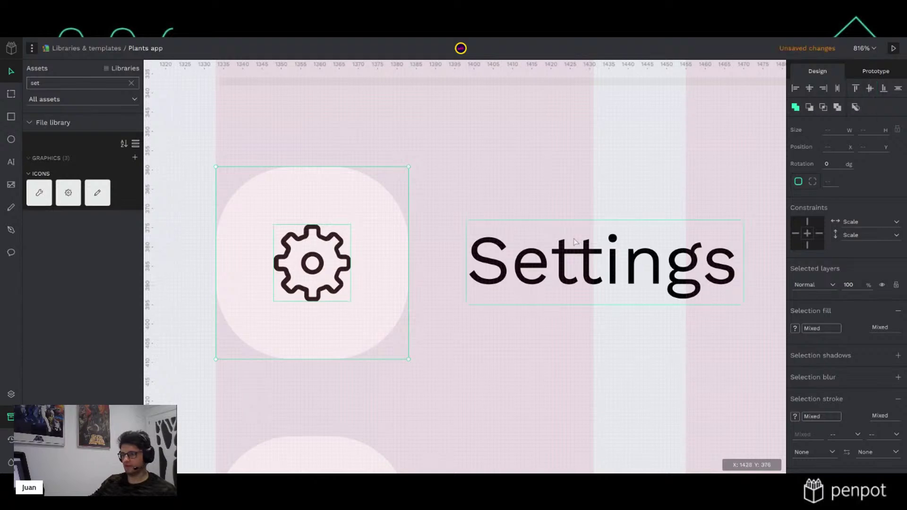
# Recolour the gear icon with the library grey fill
pyautogui.scroll(-5, 574, 240)
pyautogui.click(326, 233)
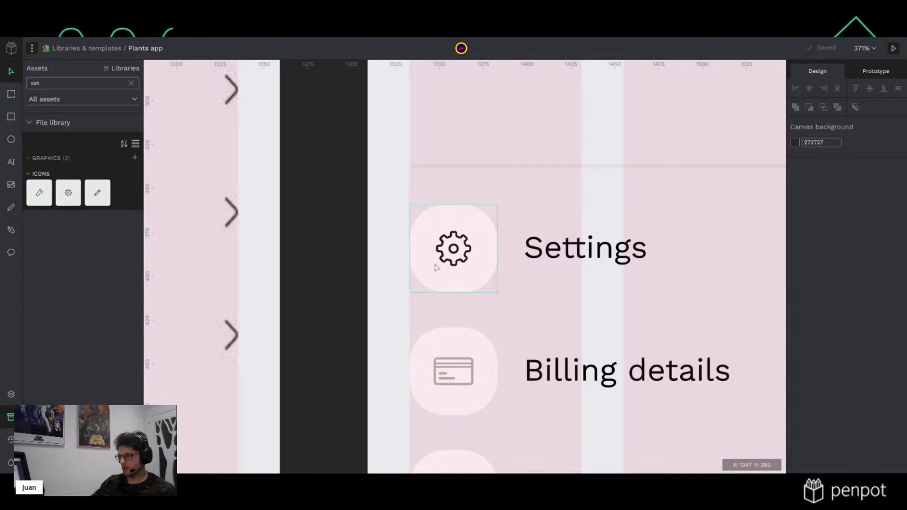
pyautogui.click(456, 265)
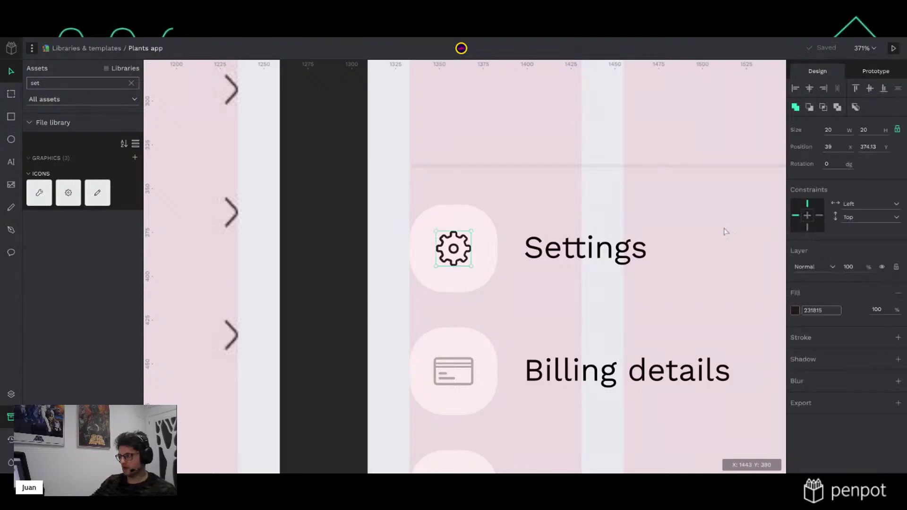
pyautogui.click(795, 311)
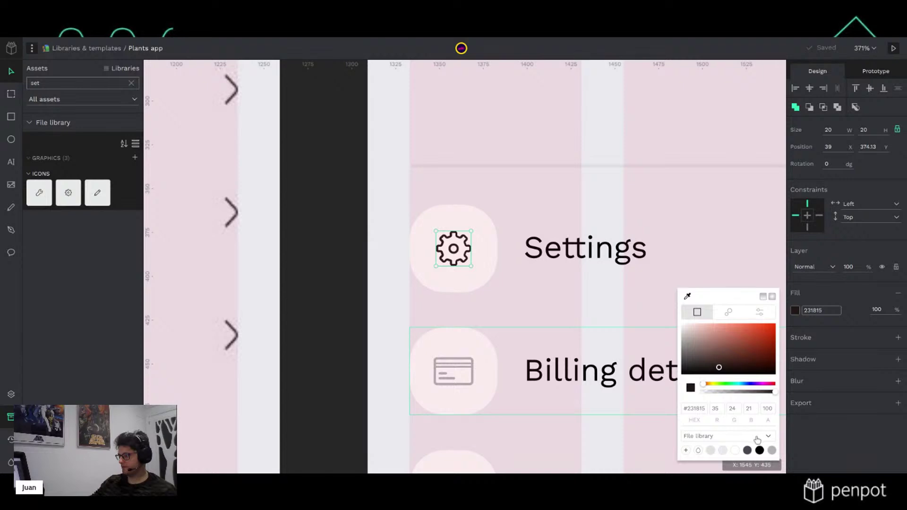
pyautogui.click(771, 451)
pyautogui.click(371, 383)
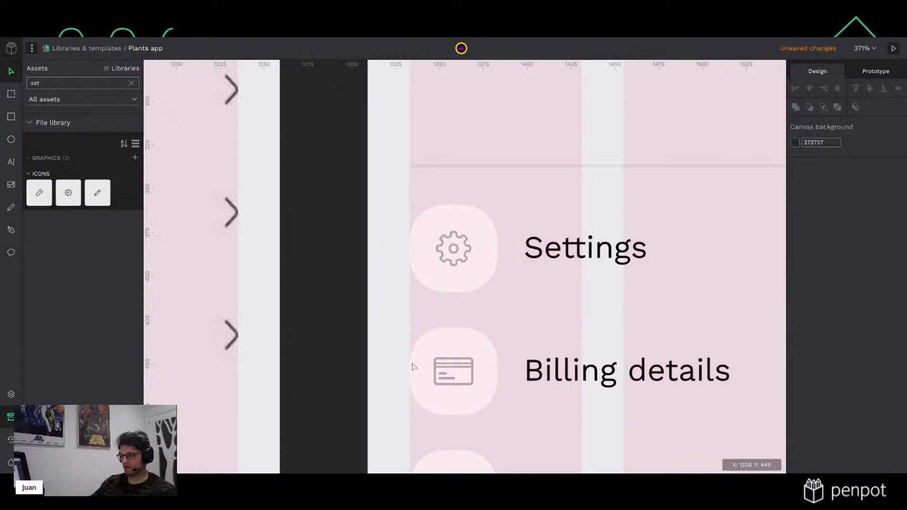
# Delete the Billing details card icon, then restore it
pyautogui.hotkey('shift', '0')
pyautogui.scroll(-3, 487, 386)
pyautogui.keyDown('ctrl'); pyautogui.scroll(5, 500, 333); pyautogui.keyUp('ctrl')
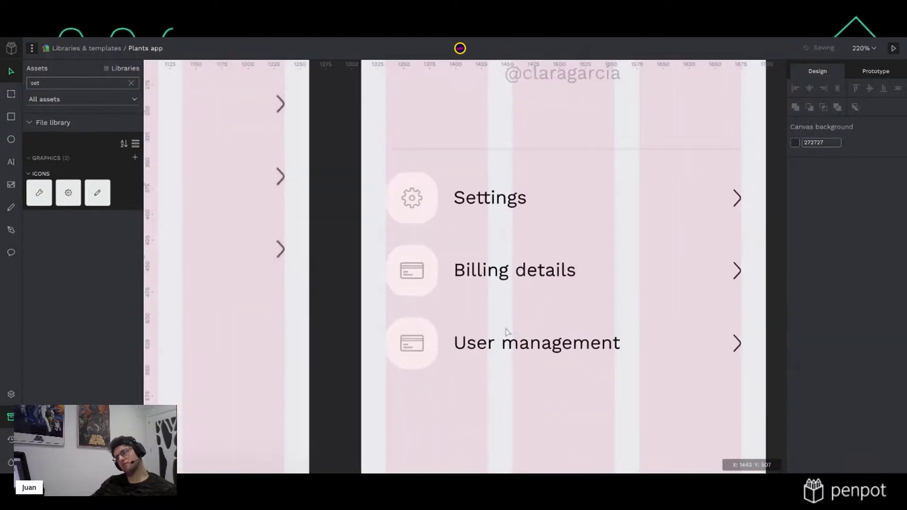
pyautogui.click(402, 282)
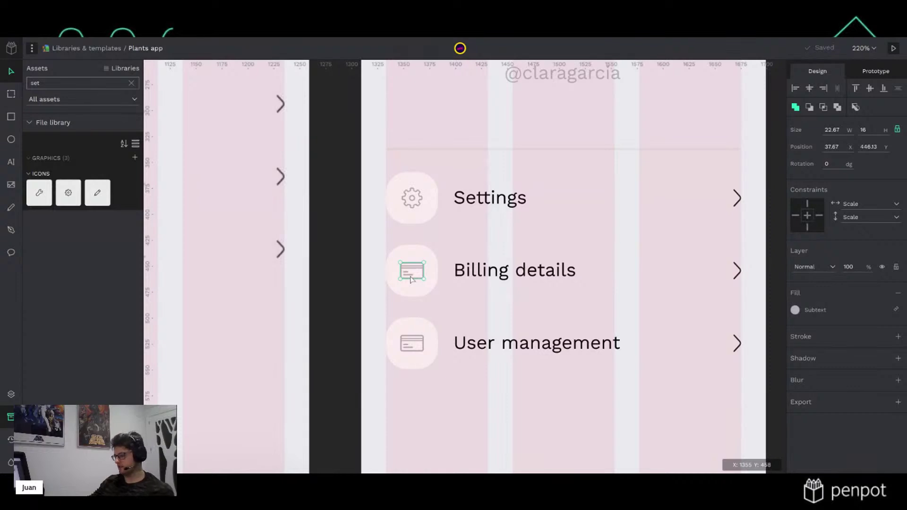
pyautogui.press('Delete')
pyautogui.click(415, 273)
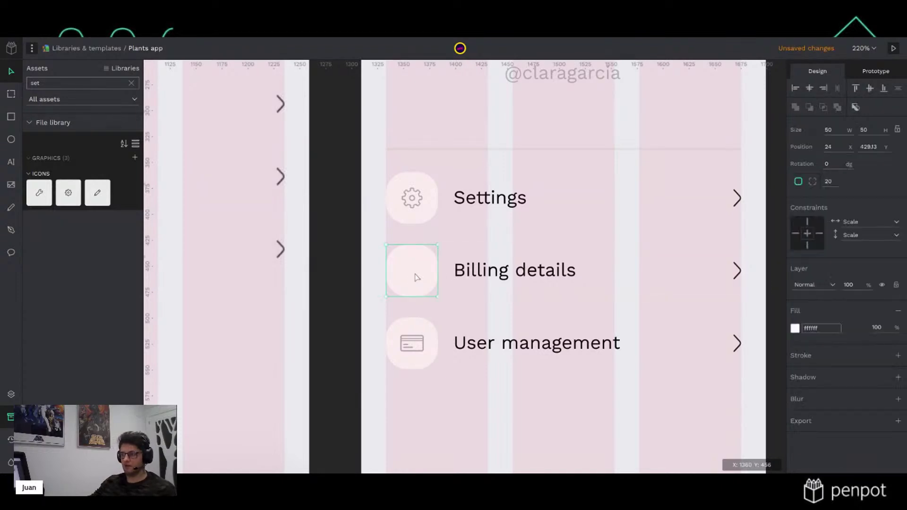
pyautogui.click(63, 82)
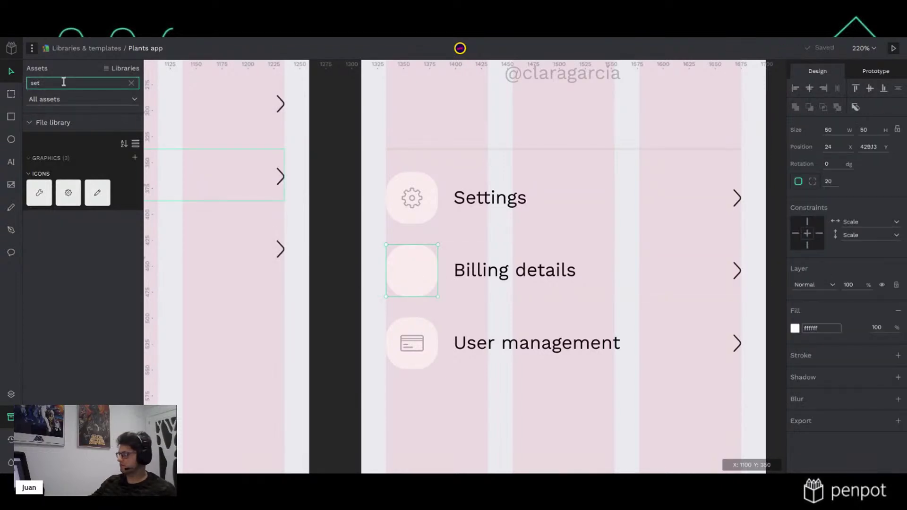
pyautogui.click(339, 253)
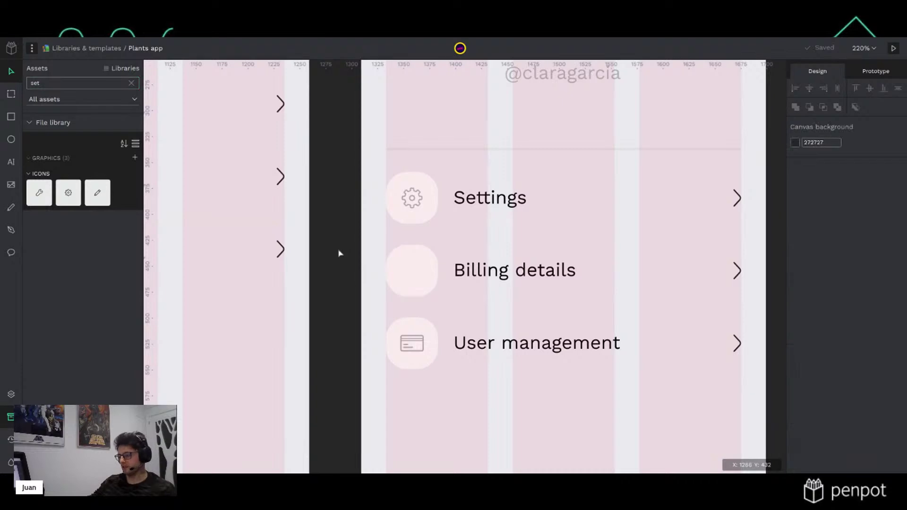
pyautogui.hotkey('ctrl', 'v')
# Delete the card icon from the User management row, leaving its empty circle
pyautogui.scroll(-4, 419, 359)
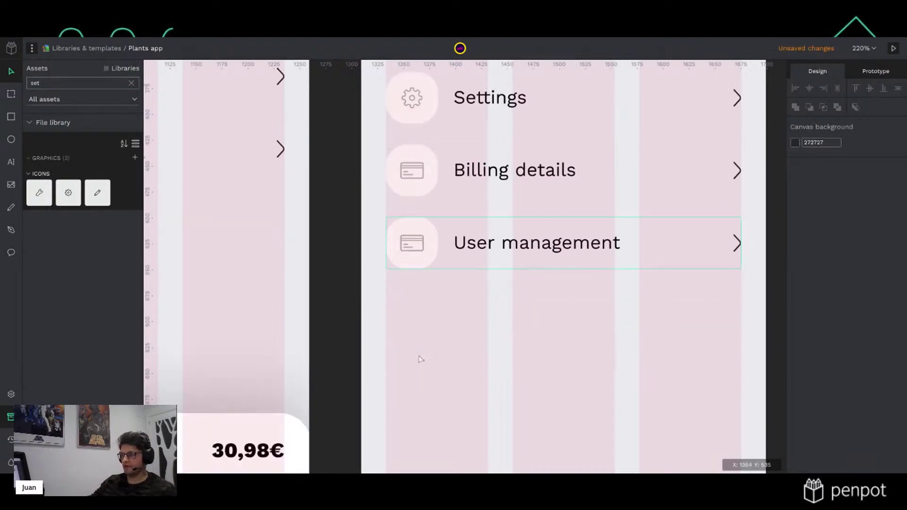
pyautogui.click(415, 255)
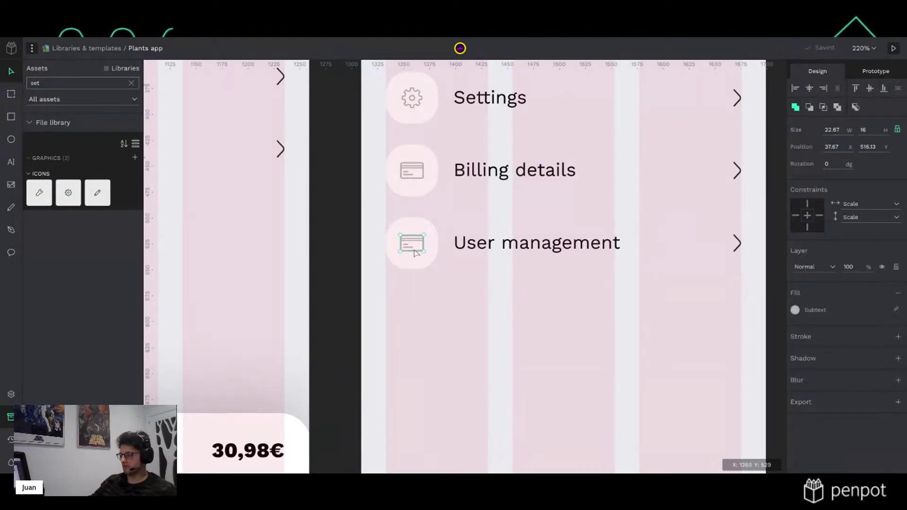
pyautogui.press('Delete')
pyautogui.click(418, 250)
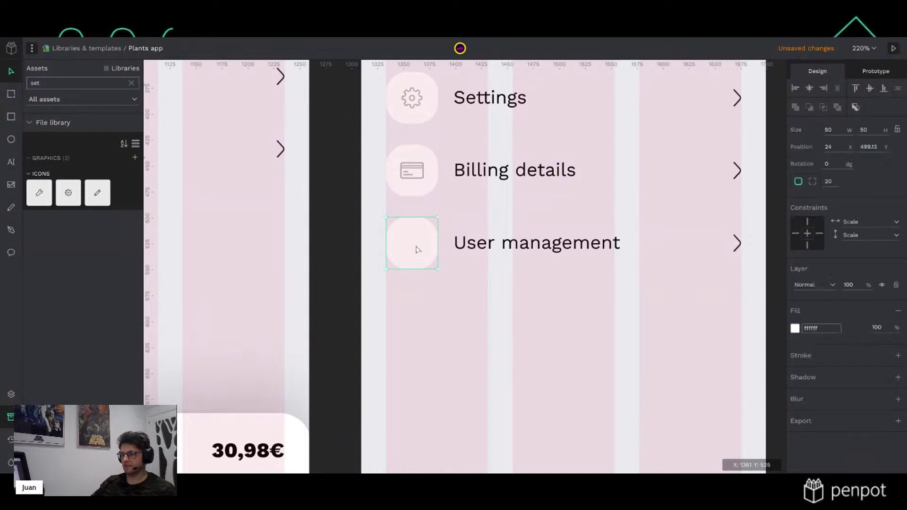
# Search Assets for 'use' and place the user icon centred in the User management circle
pyautogui.doubleClick(62, 83)
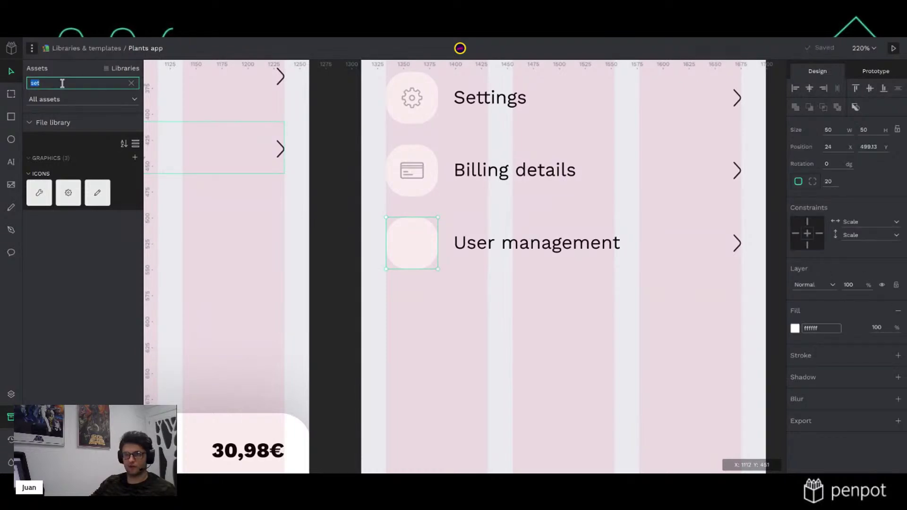
pyautogui.write('use')
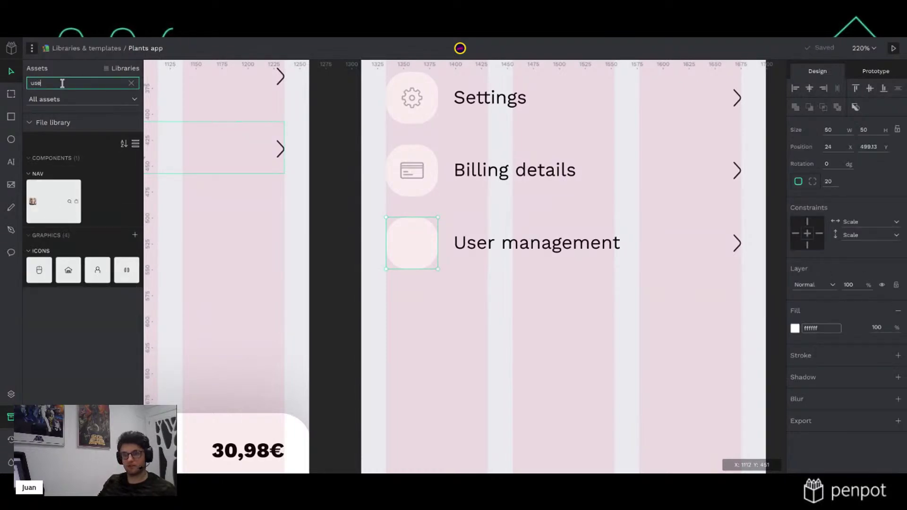
pyautogui.click(99, 273)
pyautogui.moveTo(99, 273); pyautogui.dragTo(442, 213)
pyautogui.moveTo(422, 244); pyautogui.dragTo(418, 247)
pyautogui.press('Right')
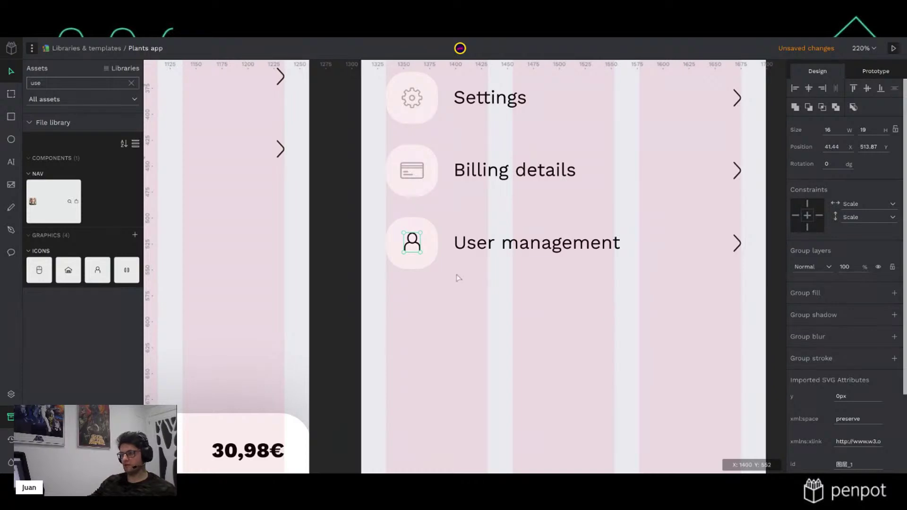
pyautogui.press('Escape')
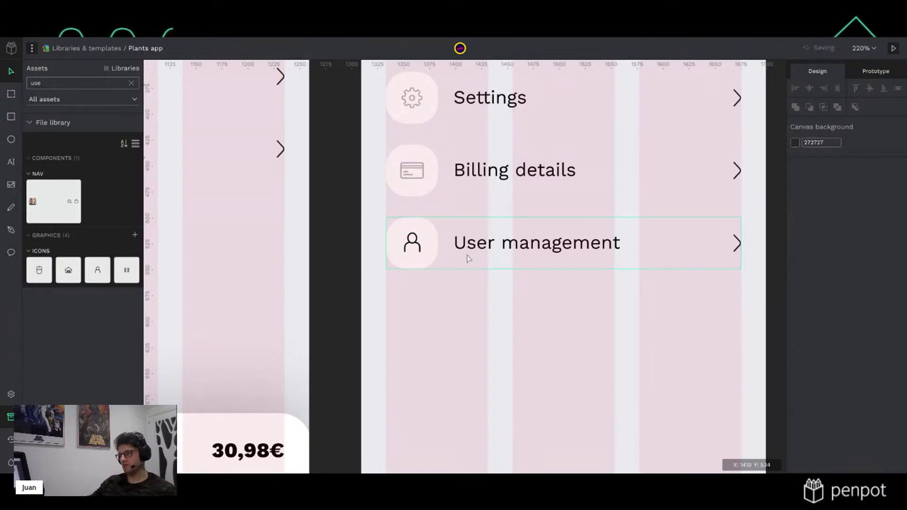
# Union the person icon's head and body parts and set its height to 20, proportions locked
pyautogui.scroll(5, 425, 241)
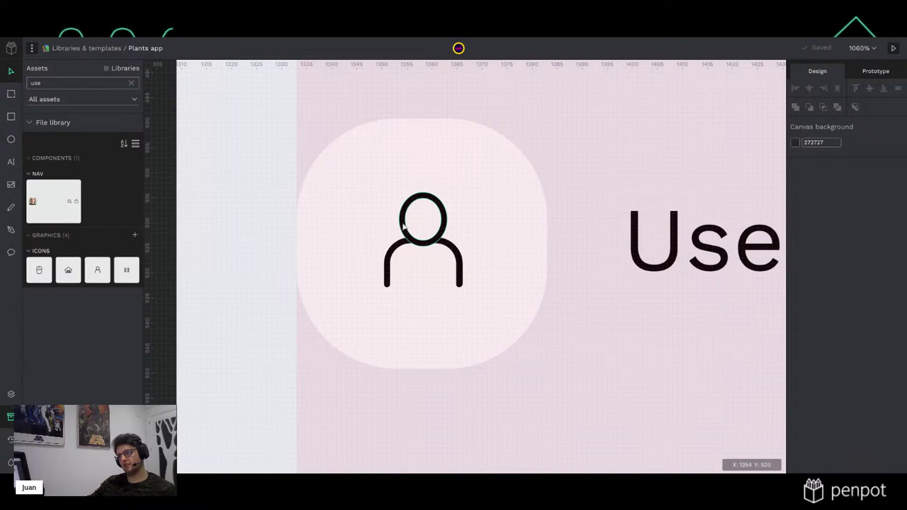
pyautogui.click(415, 246)
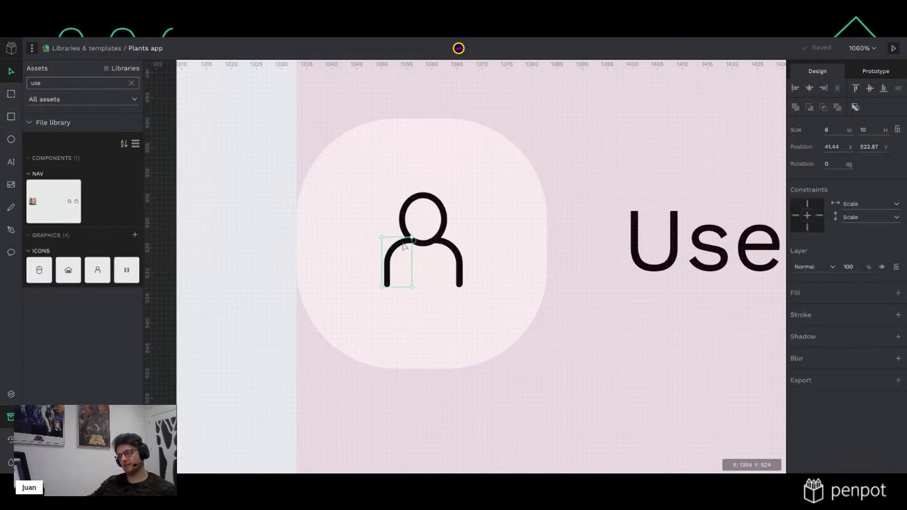
pyautogui.keyDown('shift'); pyautogui.click(443, 235); pyautogui.keyUp('shift')
pyautogui.keyDown('shift'); pyautogui.click(456, 253); pyautogui.keyUp('shift')
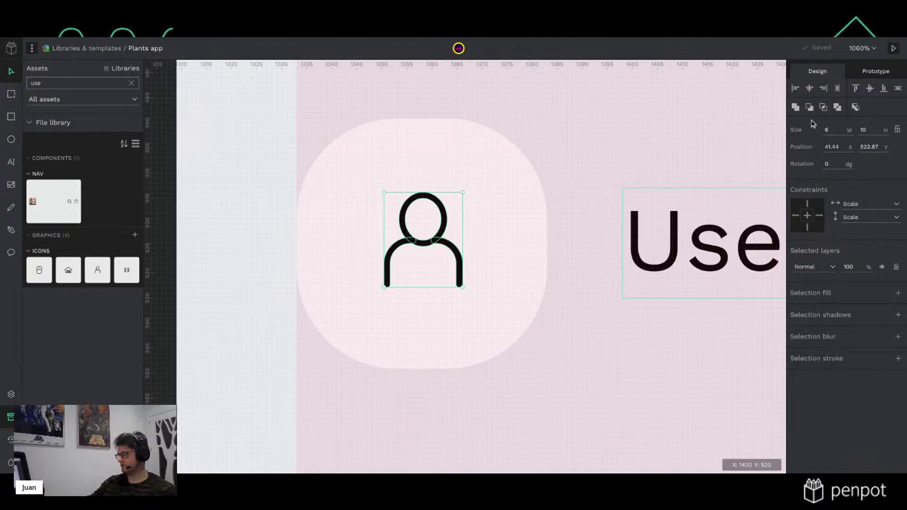
pyautogui.click(795, 107)
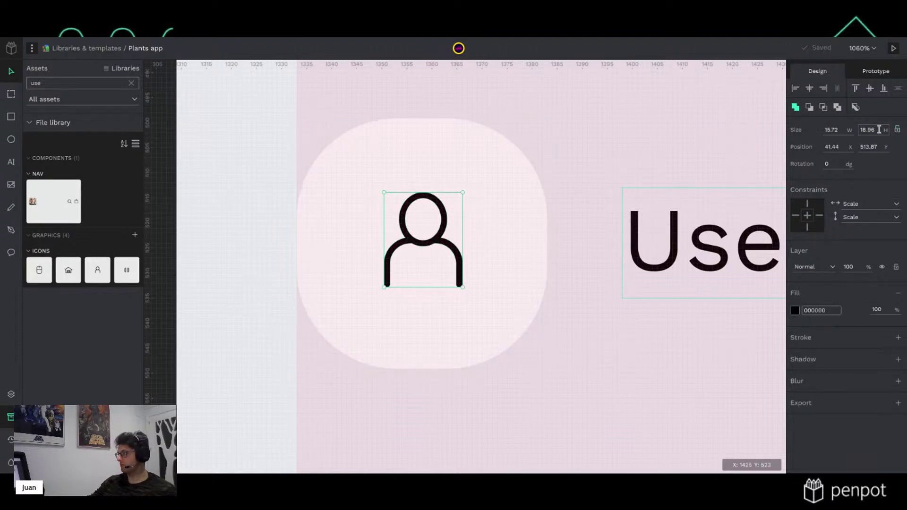
pyautogui.click(897, 130)
pyautogui.click(868, 130)
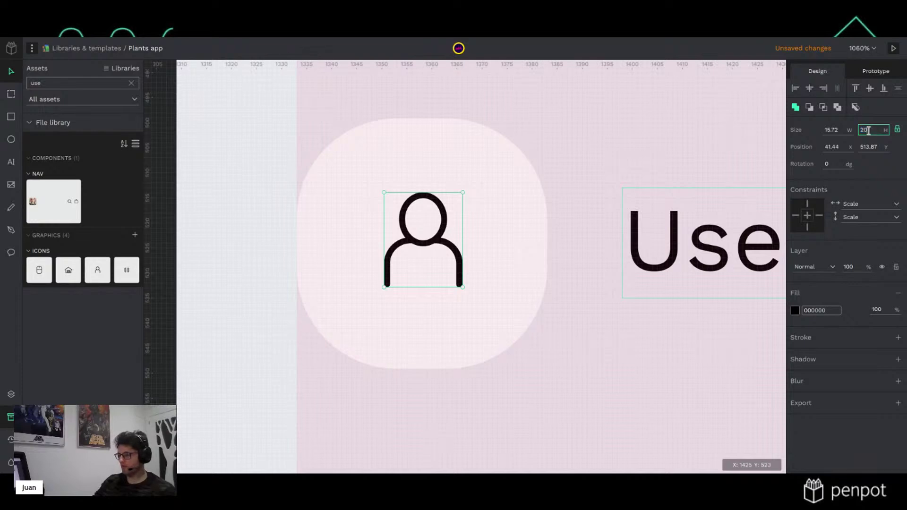
pyautogui.press('Return')
# Apply the grey library colour to the person icon's fill
pyautogui.click(796, 312)
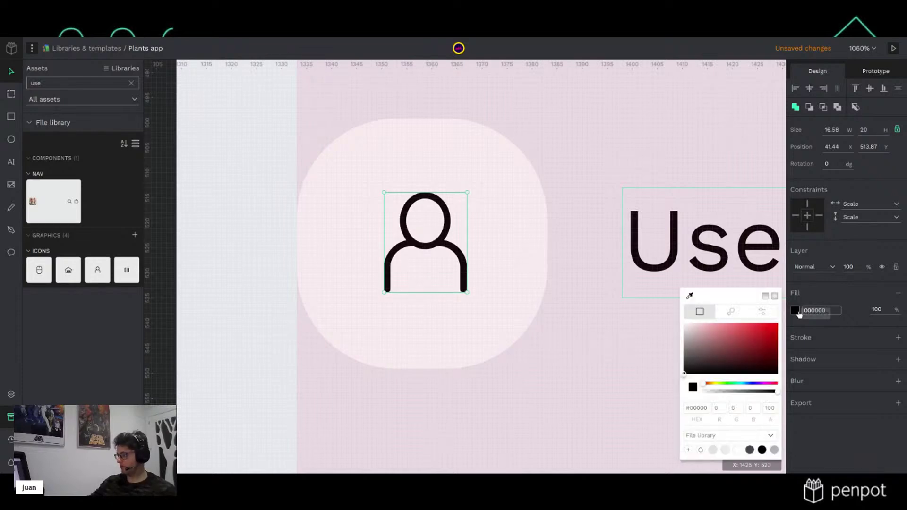
pyautogui.click(774, 451)
pyautogui.press('Escape')
pyautogui.press('Escape')
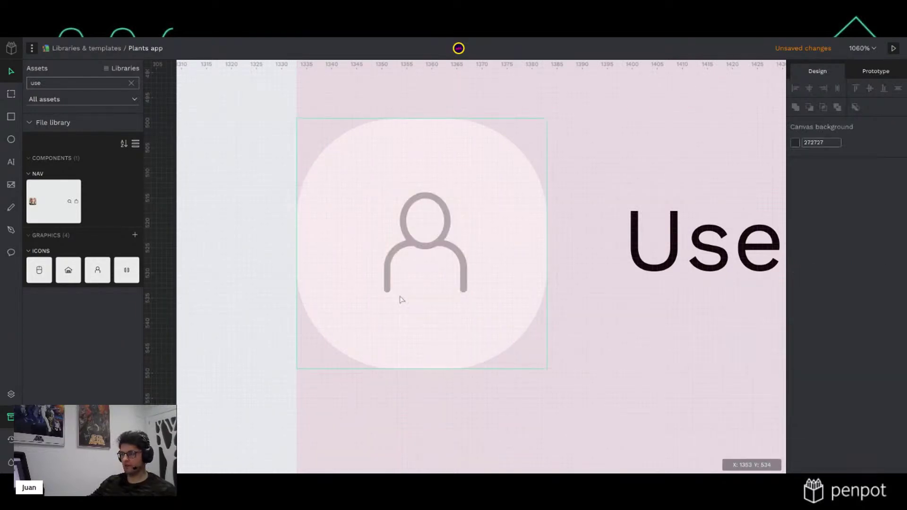
pyautogui.scroll(-10, 399, 297)
pyautogui.scroll(-3, 403, 298)
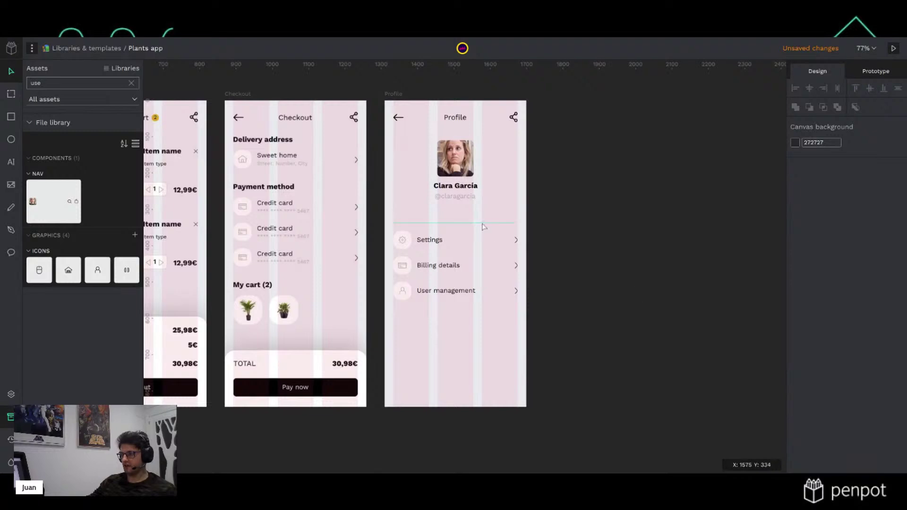
# Copy the divider below User management, then duplicate the Billing details and User management rows
pyautogui.click(481, 223)
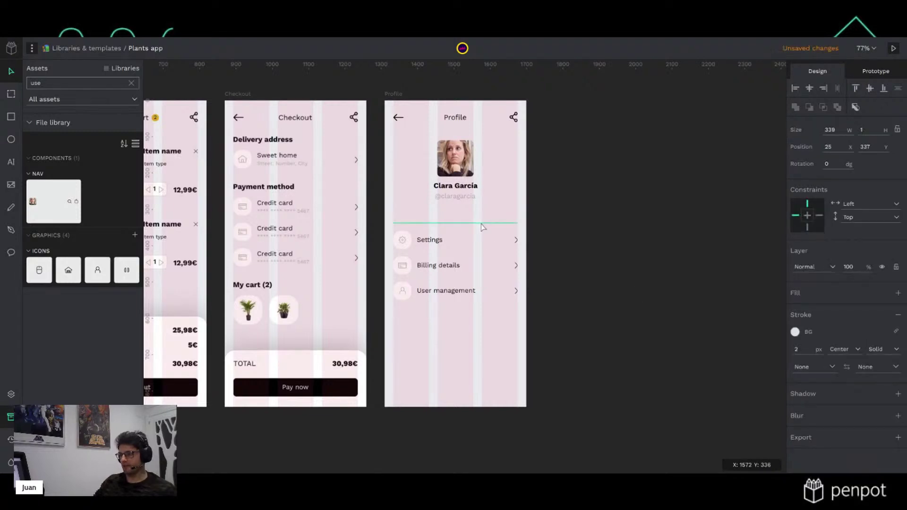
pyautogui.hotkey('shift', 'Down')
pyautogui.hotkey('shift', 'Down')
pyautogui.hotkey('shift', 'Down')
pyautogui.hotkey('shift', 'Down')
pyautogui.hotkey('shift', 'Down')
pyautogui.hotkey('shift', 'Down')
pyautogui.hotkey('shift', 'Down')
pyautogui.hotkey('shift', 'Down')
pyautogui.hotkey('shift', 'Down')
pyautogui.hotkey('shift', 'Down')
pyautogui.hotkey('shift', 'Down')
pyautogui.hotkey('shift', 'Down')
pyautogui.hotkey('shift', 'Down')
pyautogui.hotkey('shift', 'Down')
pyautogui.hotkey('shift', 'Down')
pyautogui.hotkey('shift', 'Down')
pyautogui.hotkey('shift', 'Down')
pyautogui.hotkey('shift', 'Down')
pyautogui.hotkey('shift', 'Down')
pyautogui.hotkey('shift', 'Down')
pyautogui.hotkey('shift', 'Down')
pyautogui.hotkey('shift', 'Down')
pyautogui.hotkey('shift', 'Down')
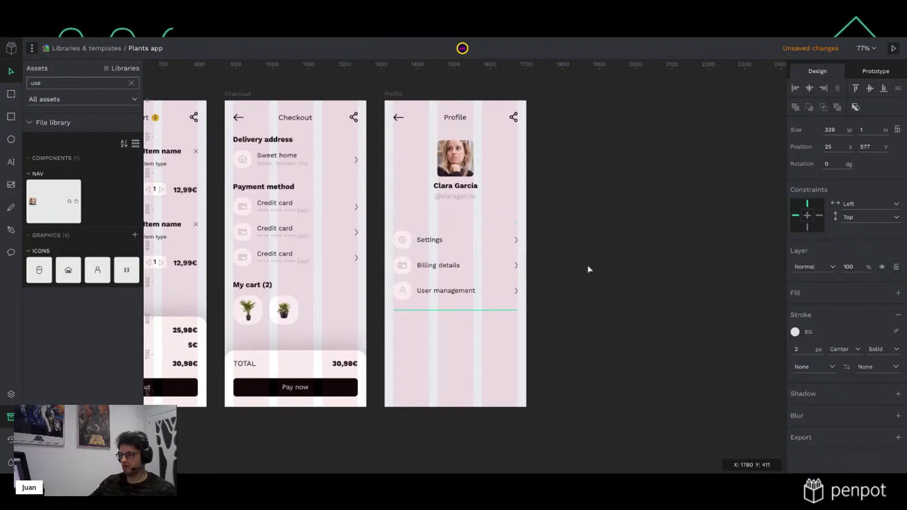
pyautogui.click(538, 250)
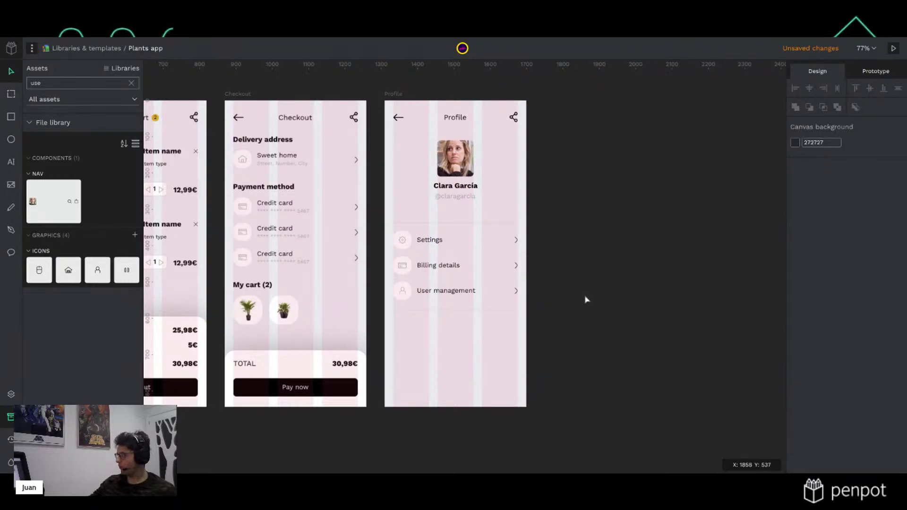
pyautogui.moveTo(584, 294); pyautogui.dragTo(397, 333)
pyautogui.hotkey('ctrl', 'd')
# Rename the copied User management row to 'Log out'
pyautogui.click(581, 340)
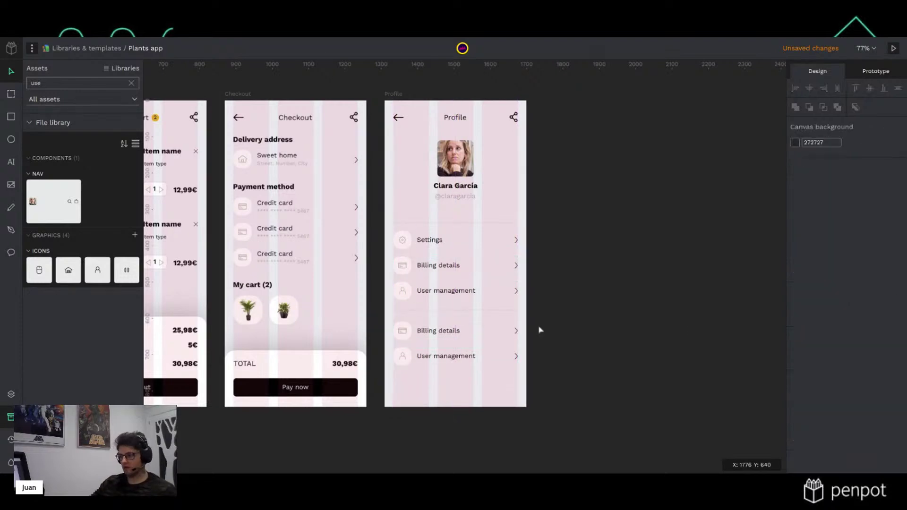
pyautogui.scroll(5, 465, 302)
pyautogui.click(457, 427)
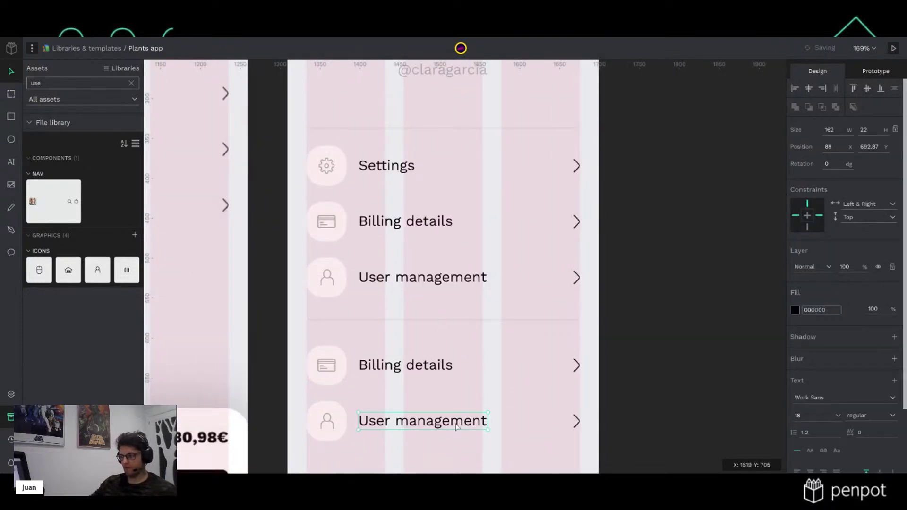
pyautogui.doubleClick(457, 427)
pyautogui.write('Log out')
# Rename the copied Billing details row to 'Information' and drag the Log out icon onto it
pyautogui.click(435, 368)
pyautogui.click(435, 369)
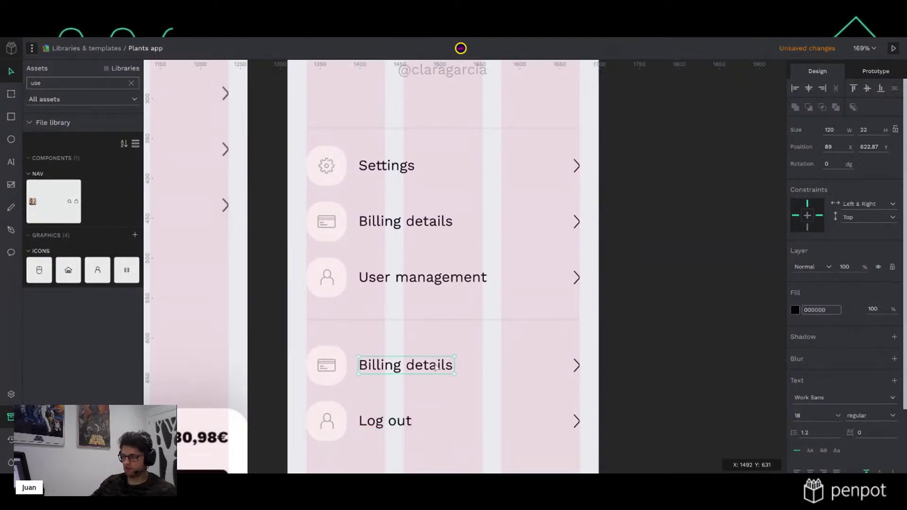
pyautogui.doubleClick(436, 368)
pyautogui.write('Information')
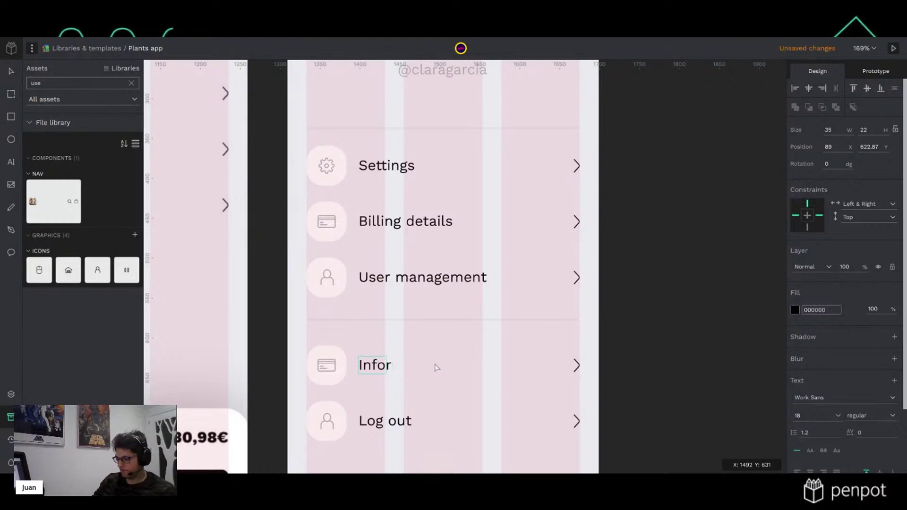
pyautogui.press('Escape')
pyautogui.press('Escape')
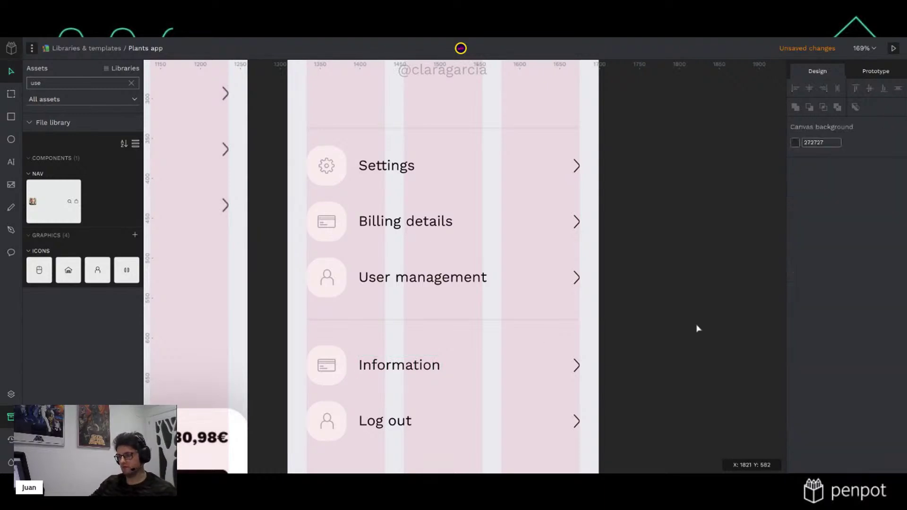
pyautogui.click(329, 421)
pyautogui.moveTo(328, 420); pyautogui.dragTo(334, 369)
# Delete the stray icon and add library info and logout icons to the Information and Log out rows
pyautogui.press('Delete')
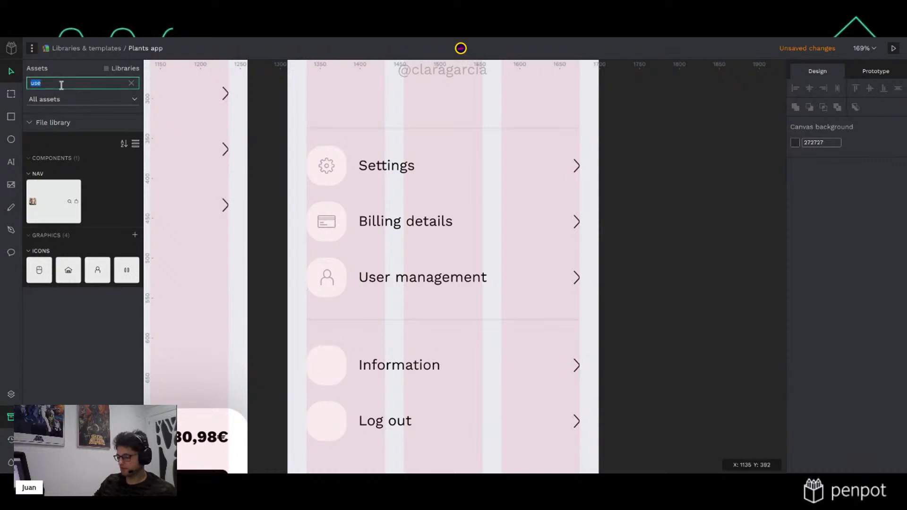
pyautogui.write('in')
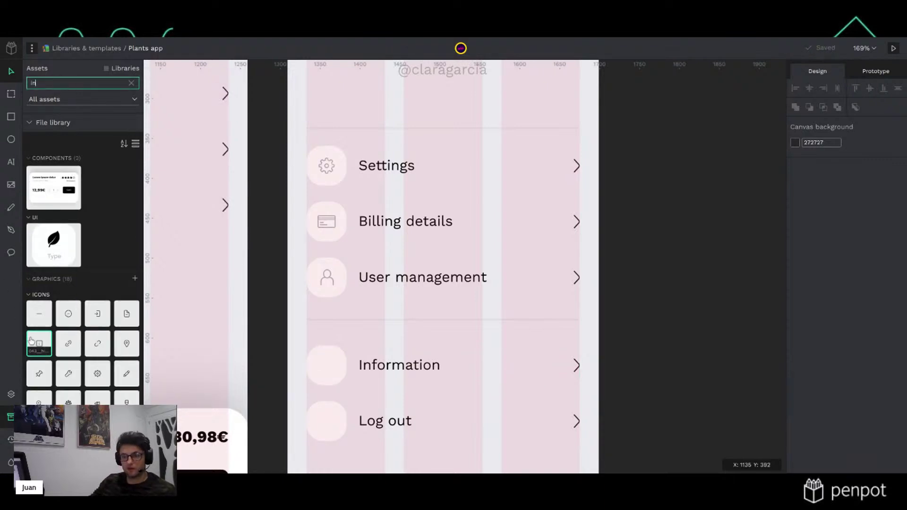
pyautogui.moveTo(39, 343); pyautogui.dragTo(345, 382)
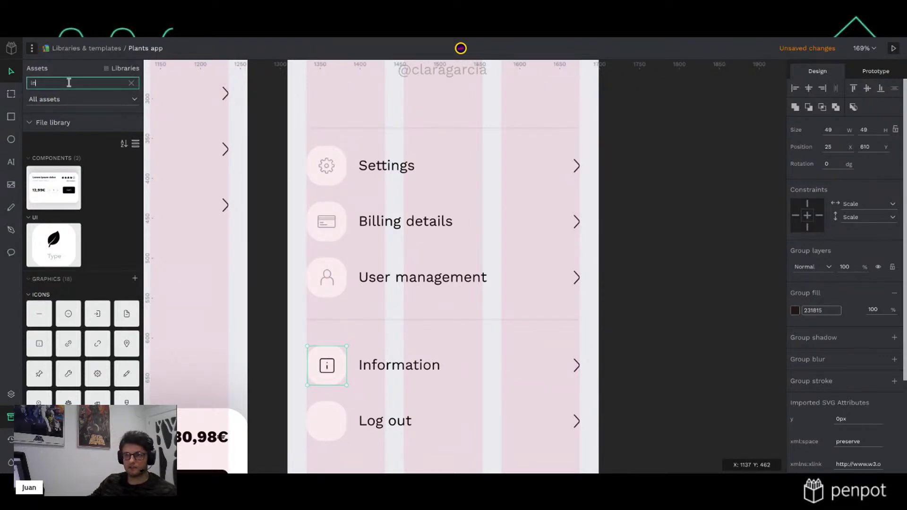
pyautogui.write('log')
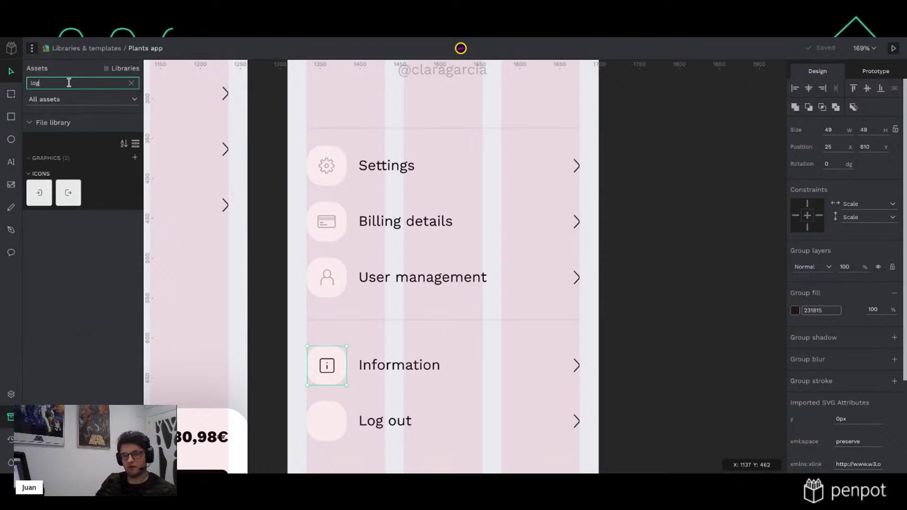
pyautogui.moveTo(68, 193); pyautogui.dragTo(333, 420)
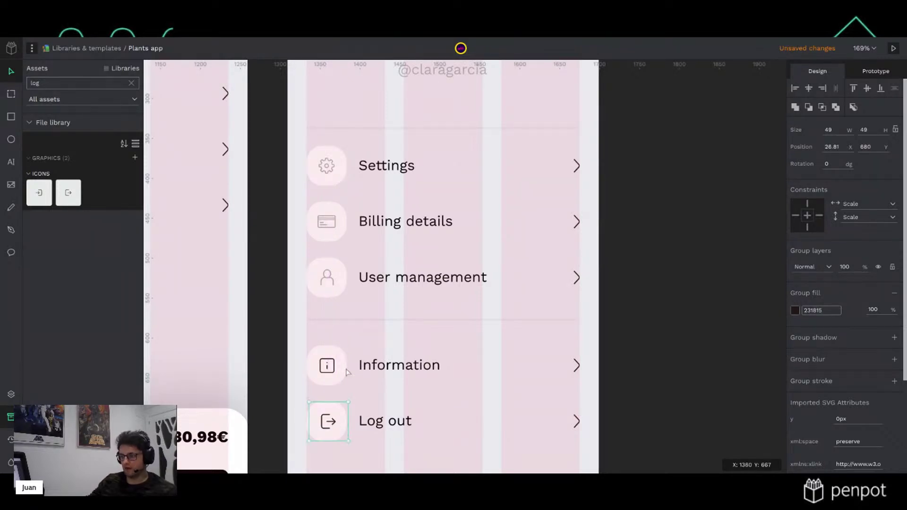
# Tint the new icons with the grey Subtext library colour
pyautogui.click(794, 310)
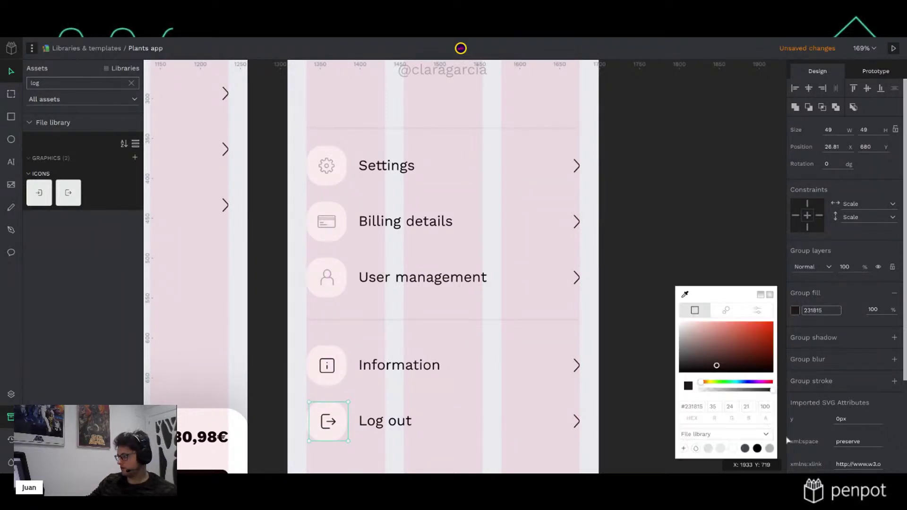
pyautogui.click(332, 372)
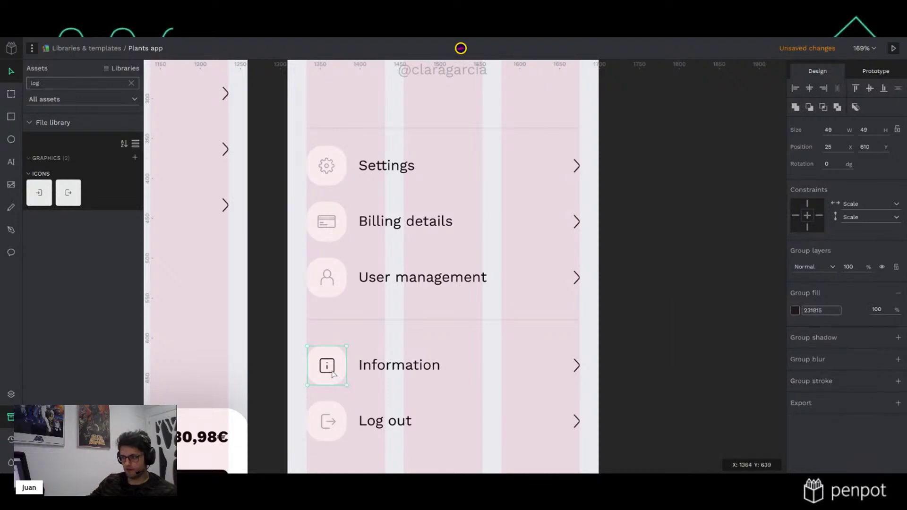
pyautogui.doubleClick(333, 373)
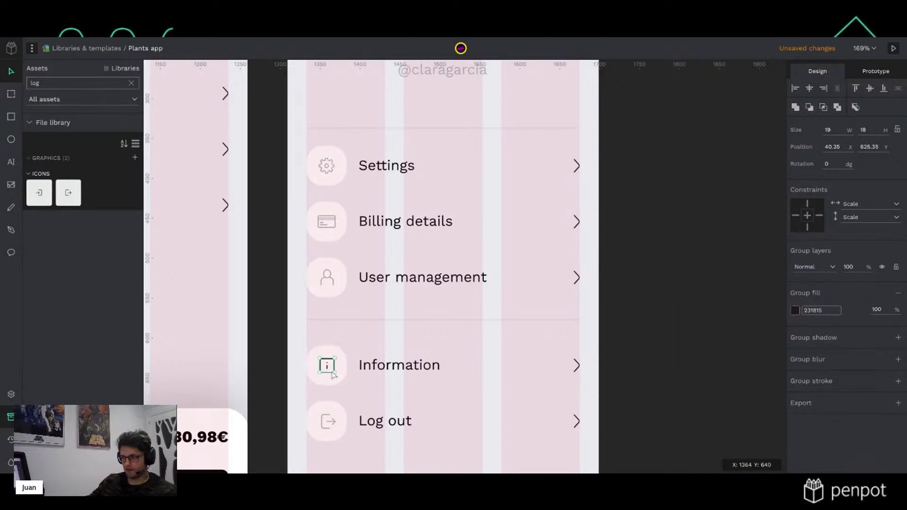
pyautogui.click(717, 327)
pyautogui.click(335, 368)
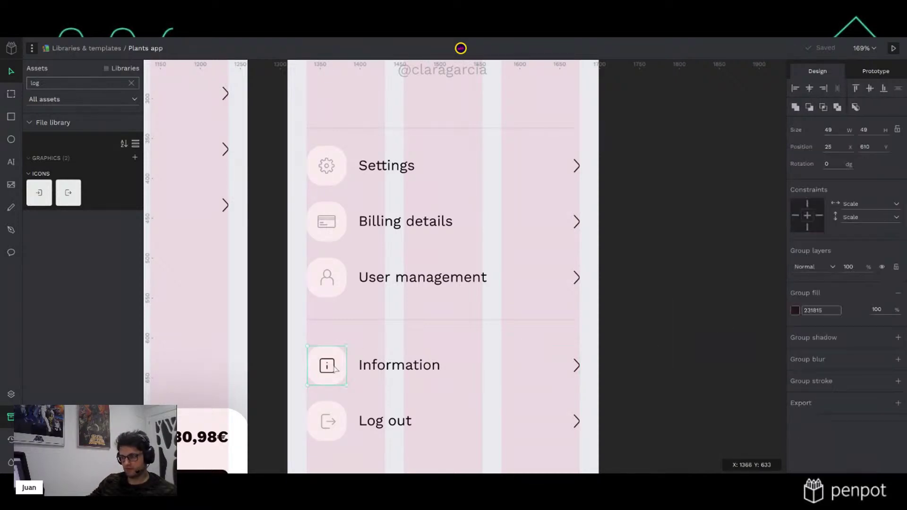
pyautogui.click(797, 311)
pyautogui.click(769, 446)
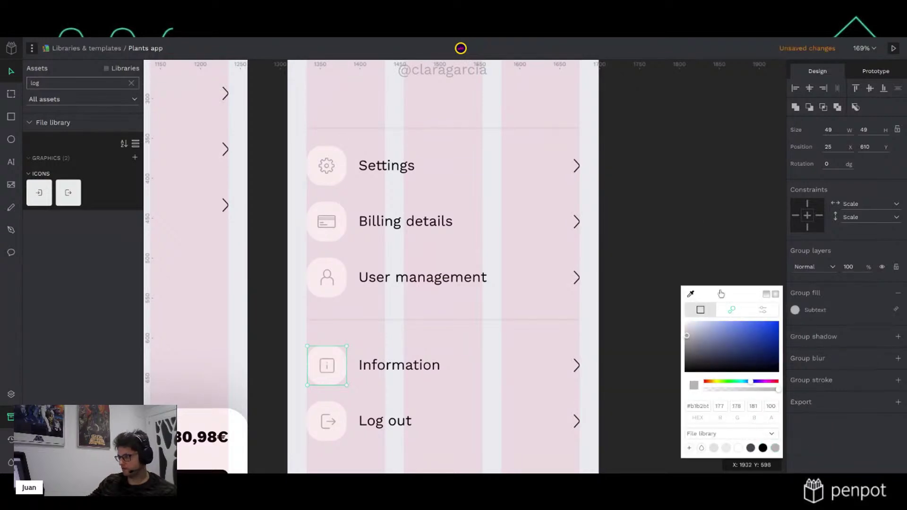
pyautogui.click(701, 221)
pyautogui.scroll(-3, 685, 268)
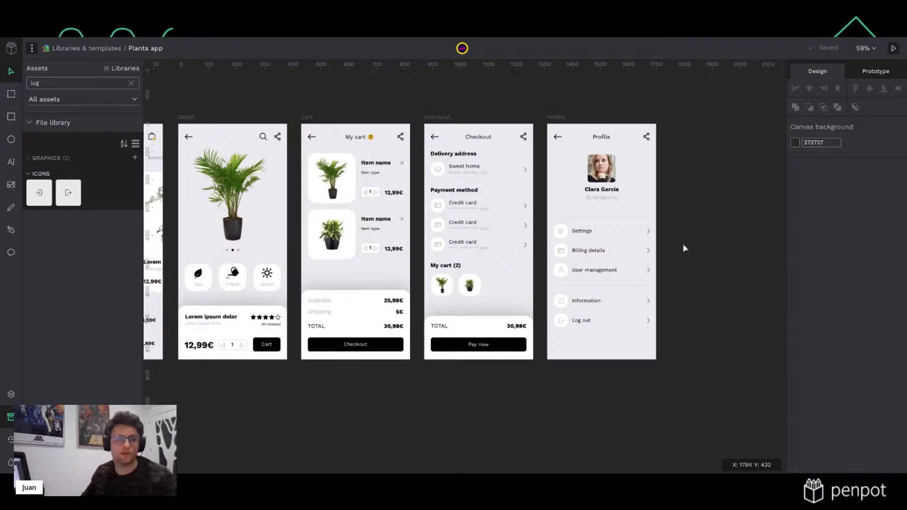
# Zoom out to 59% and pan so Home, Detail, Cart, Checkout and Profile boards show together
pyautogui.scroll(-2, 668, 252)
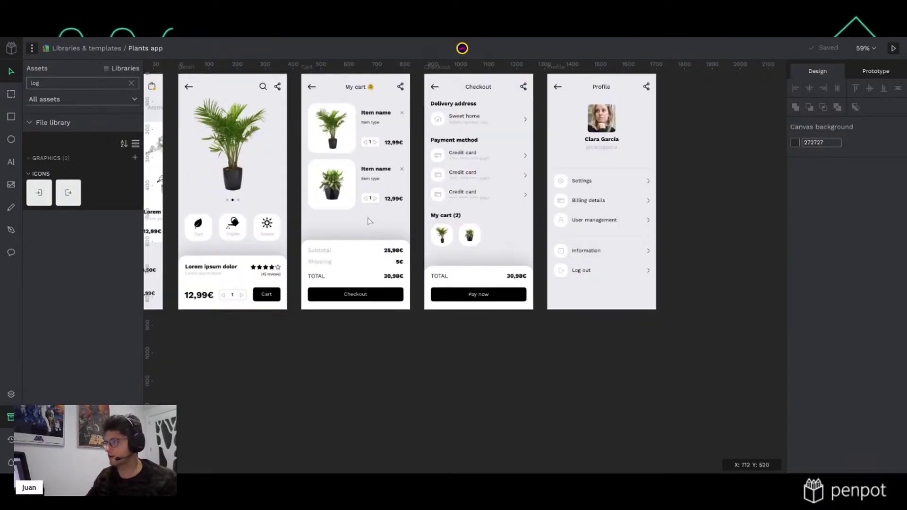
pyautogui.scroll(3, 423, 232)
pyautogui.hscroll(-5, 463, 165)
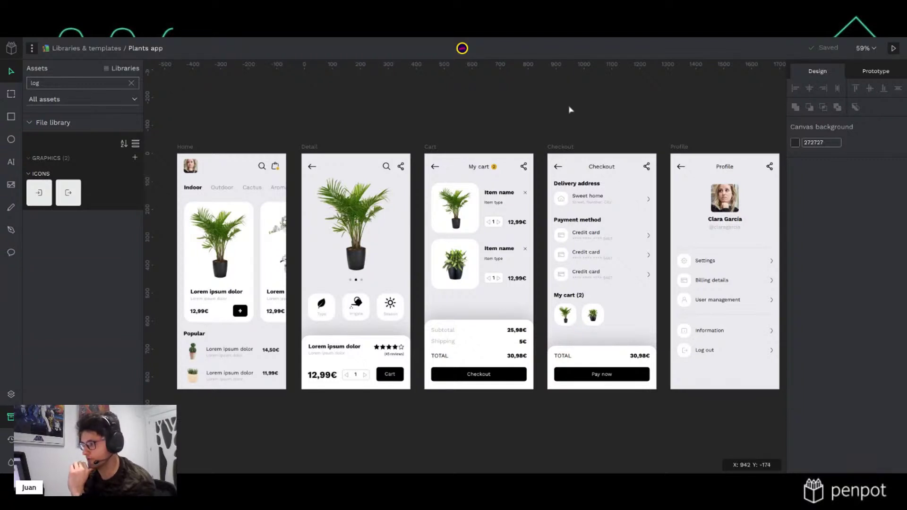
pyautogui.hscroll(2, 603, 117)
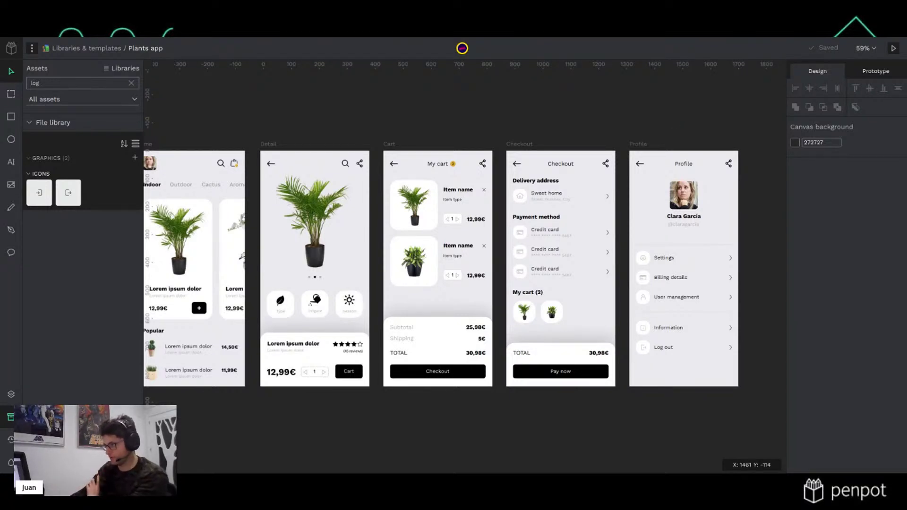
pyautogui.click(520, 144)
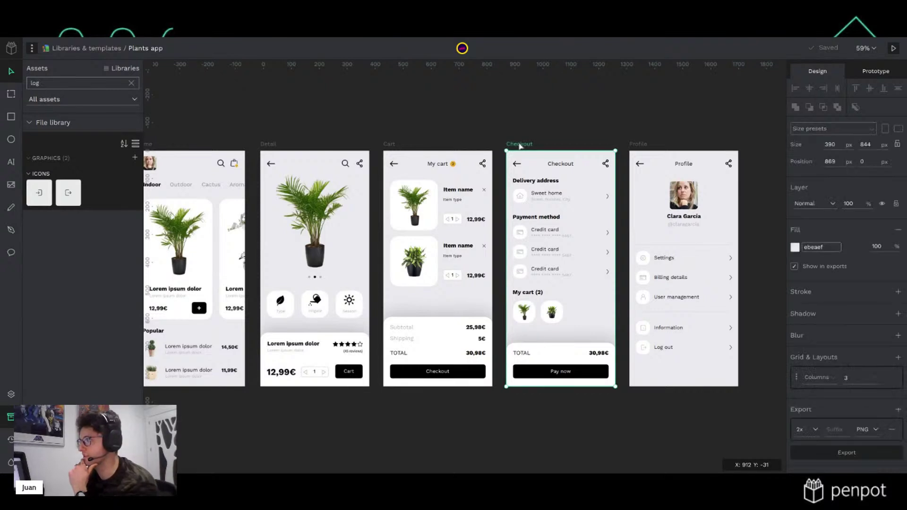
# Show the prototype links between the Plants app screens in the Prototype tab
pyautogui.click(878, 72)
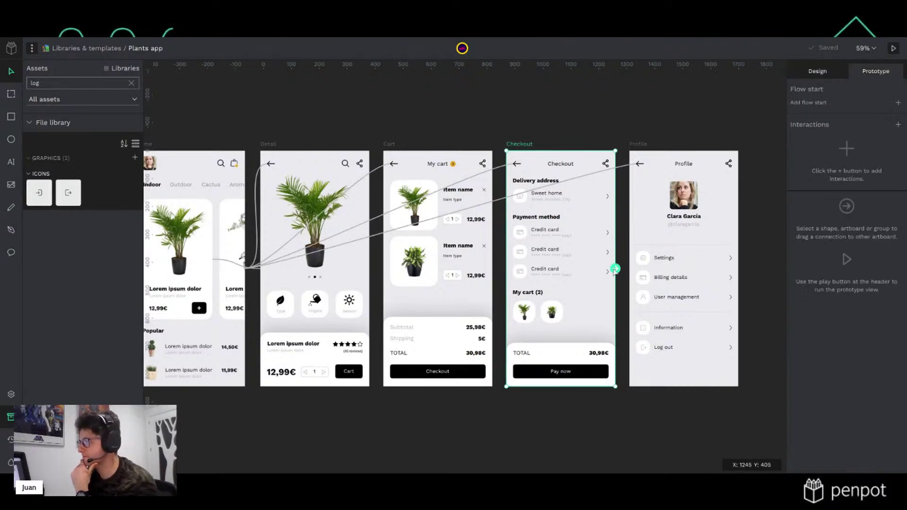
pyautogui.hscroll(-5, 508, 149)
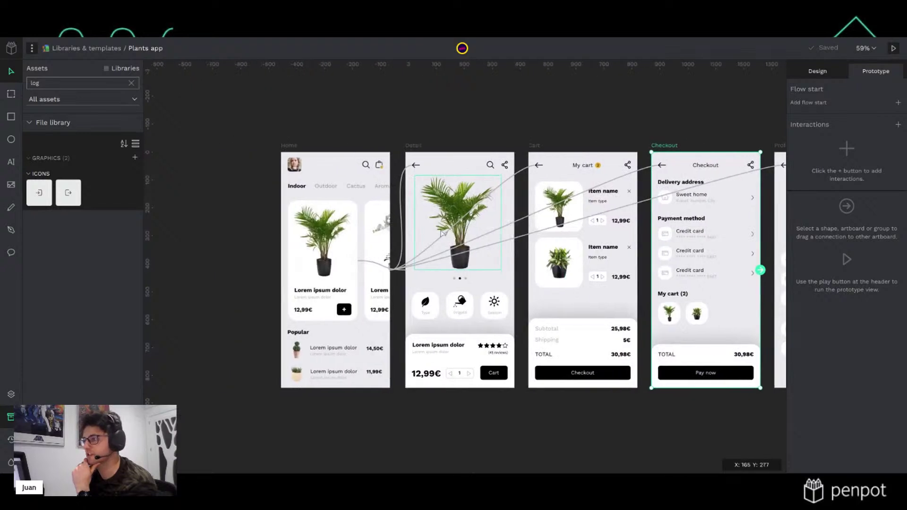
pyautogui.click(395, 95)
# Inspect the Home plant card's On Click navigation to Detail, then show the pages and layers list
pyautogui.click(332, 248)
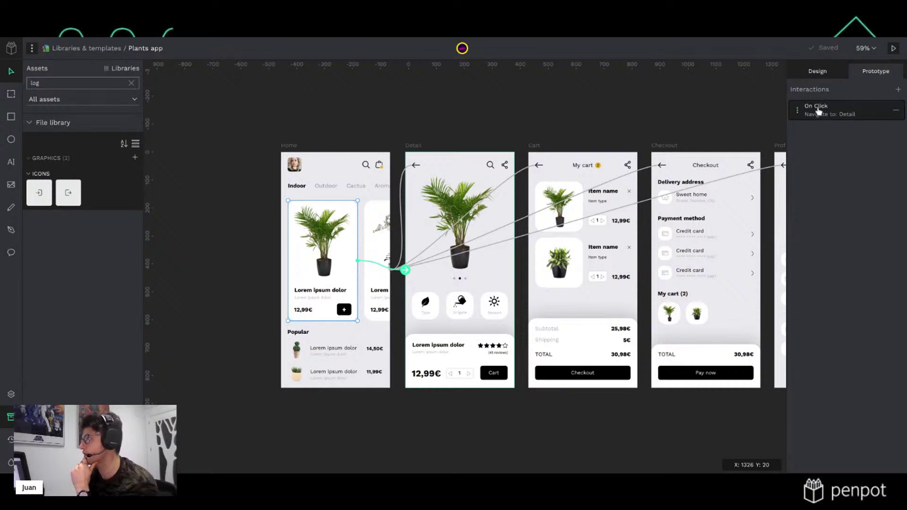
pyautogui.click(801, 114)
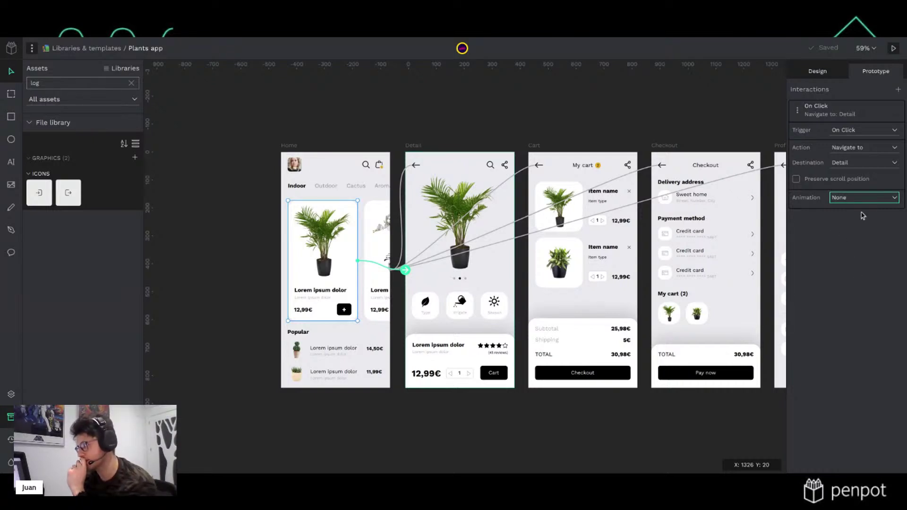
pyautogui.click(653, 117)
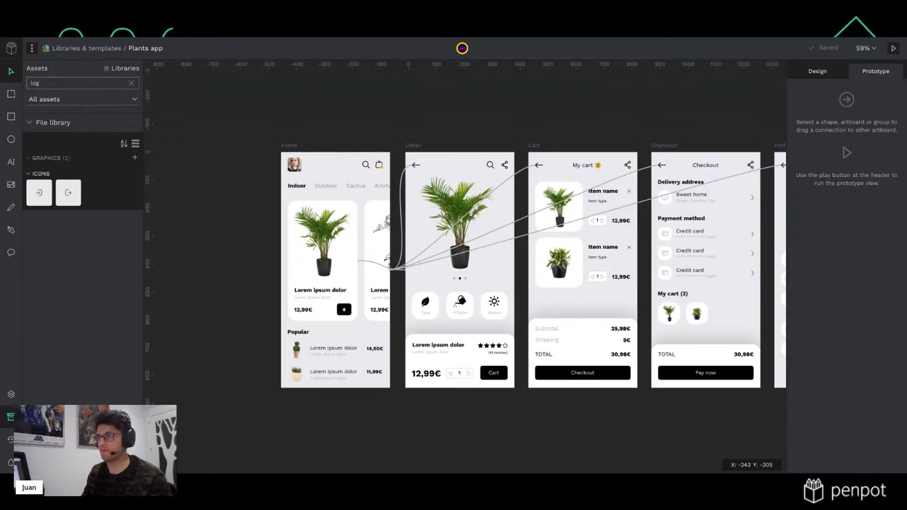
pyautogui.hotkey('alt', 'l')
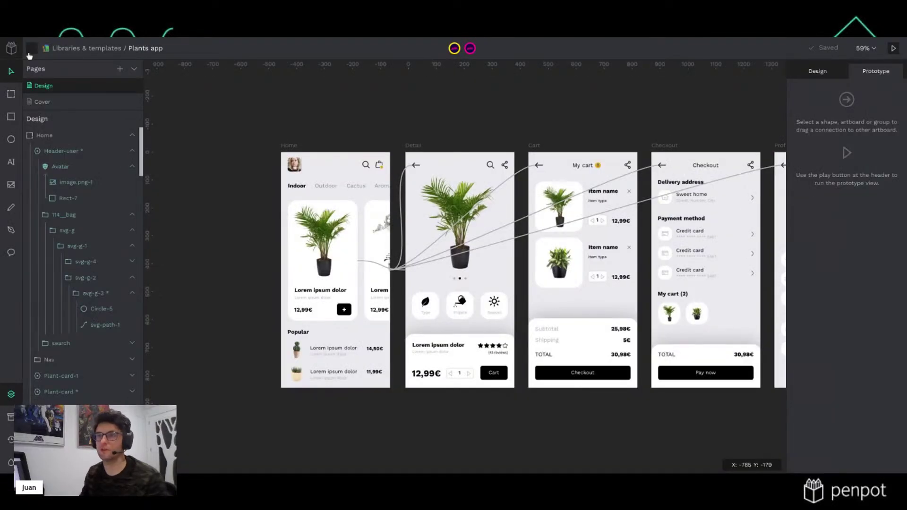
# Open Interactive music app - V2 from Libraries & templates and view its Interactive music app page
pyautogui.click(11, 48)
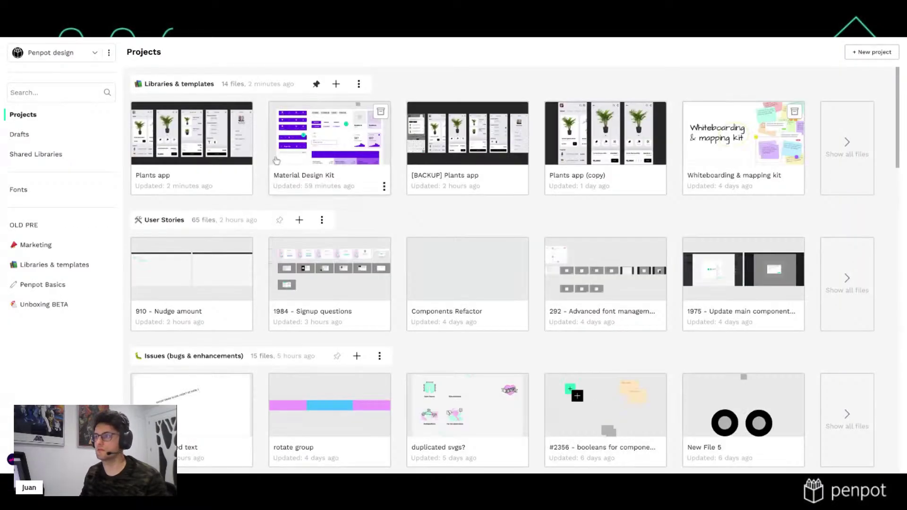
pyautogui.click(172, 82)
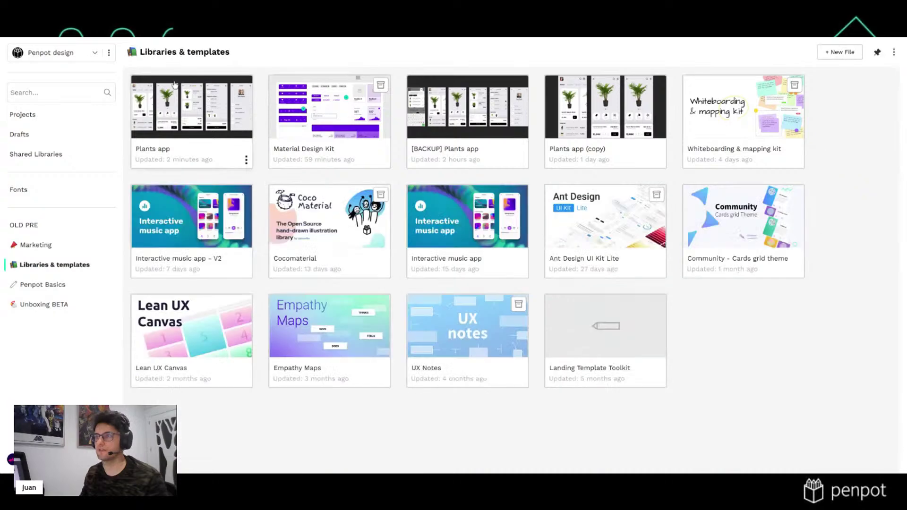
pyautogui.doubleClick(199, 253)
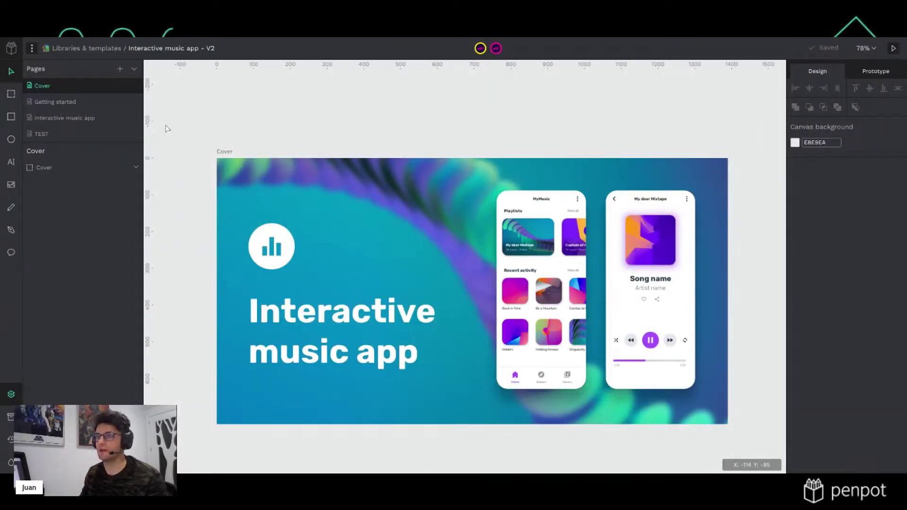
pyautogui.click(55, 102)
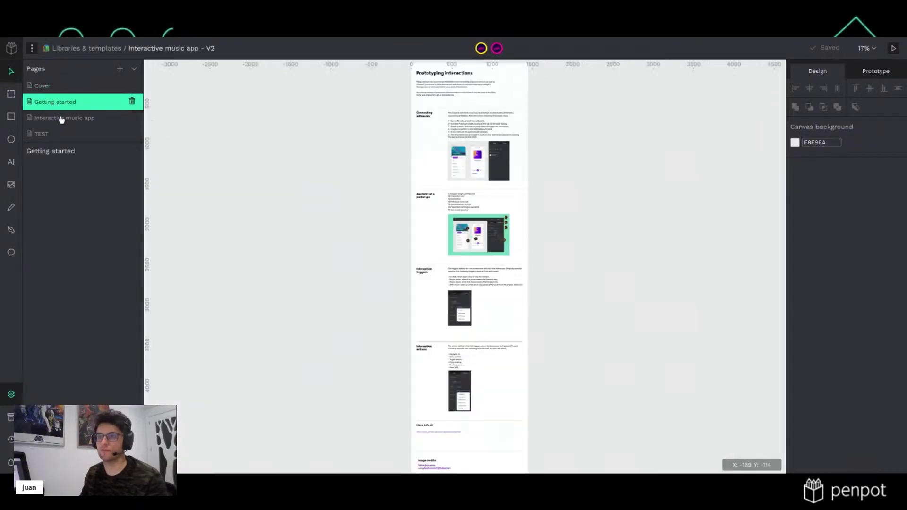
pyautogui.click(61, 119)
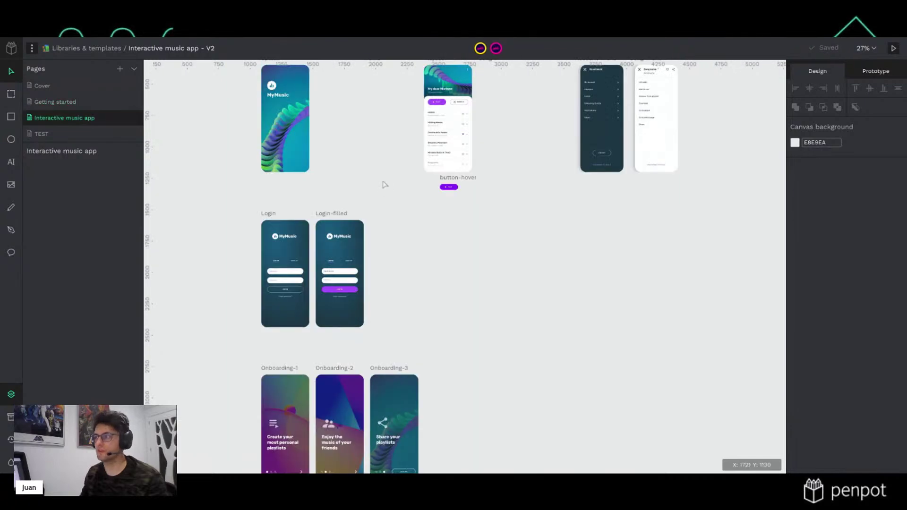
pyautogui.scroll(2, 524, 269)
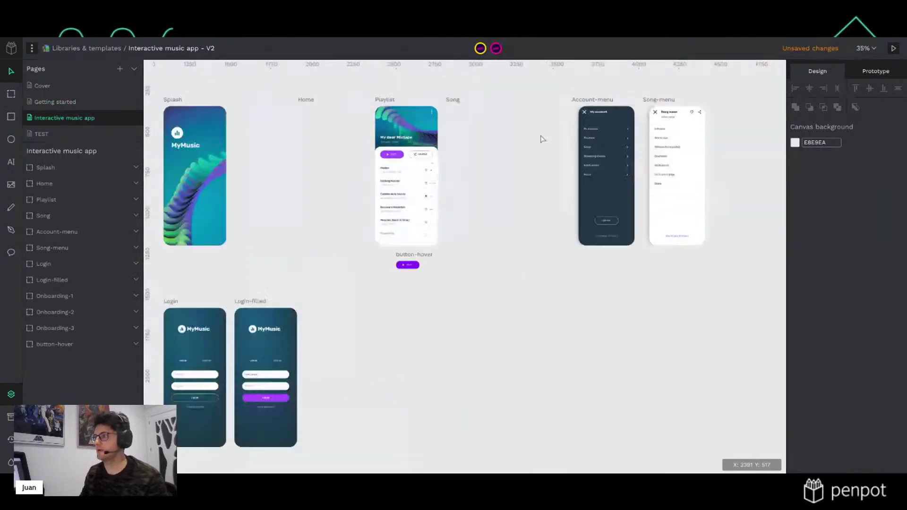
pyautogui.scroll(4, 540, 141)
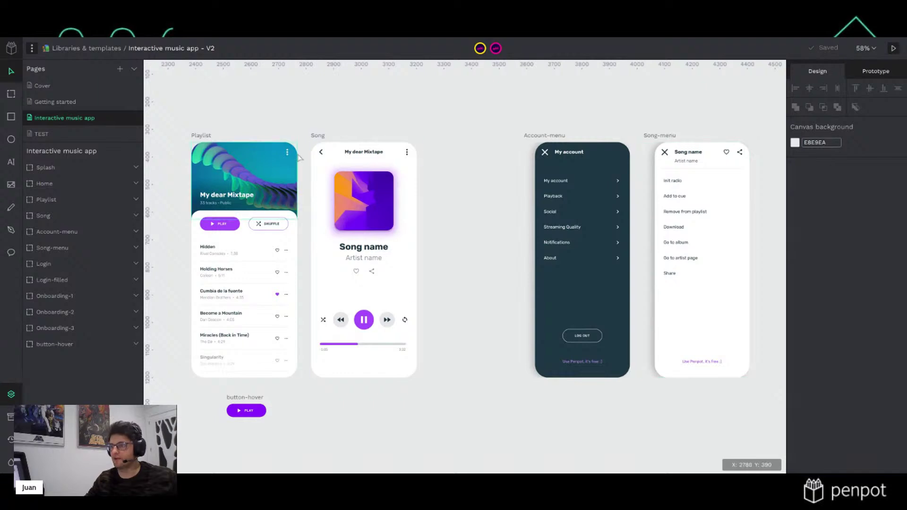
# Review the Playlist menu button's On Click interaction: Account-menu overlay with Slide animation
pyautogui.click(875, 75)
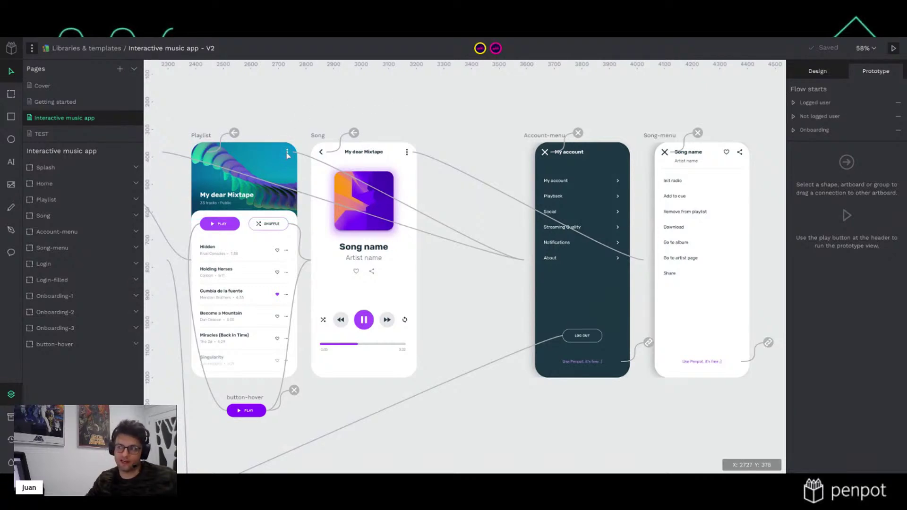
pyautogui.click(286, 155)
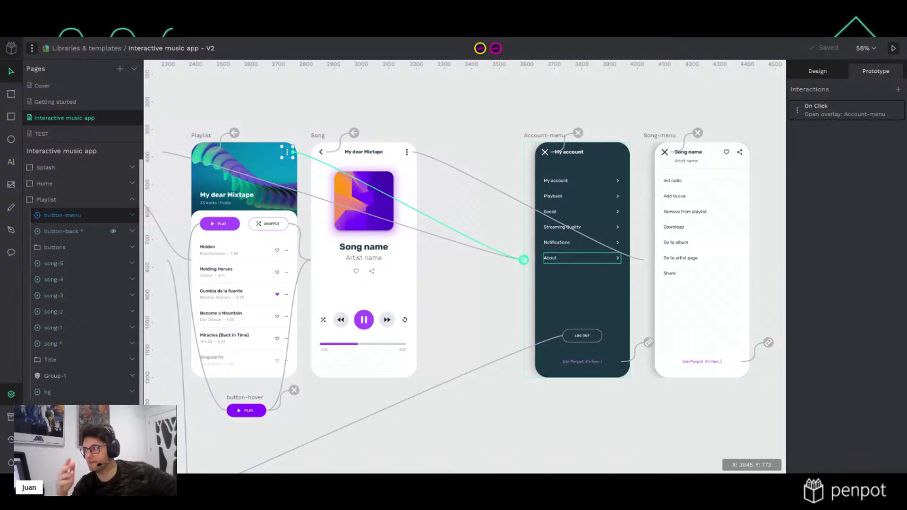
pyautogui.click(798, 112)
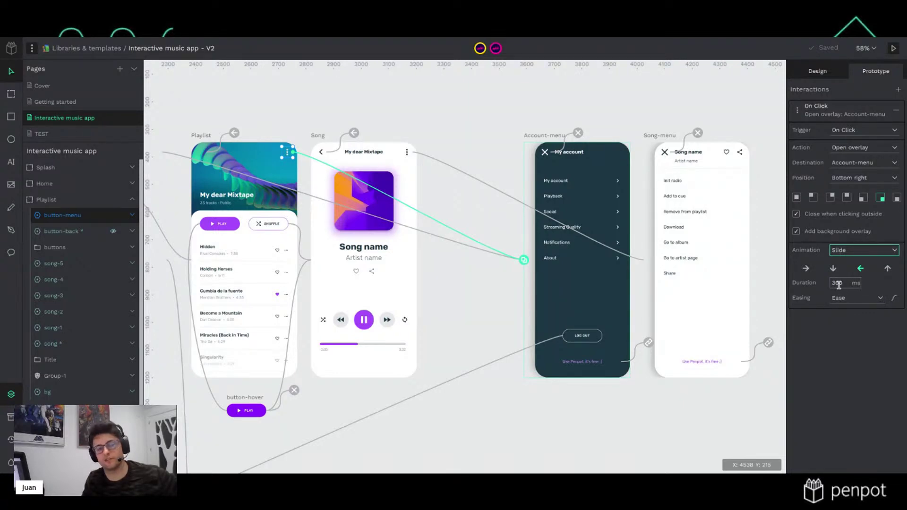
pyautogui.click(675, 90)
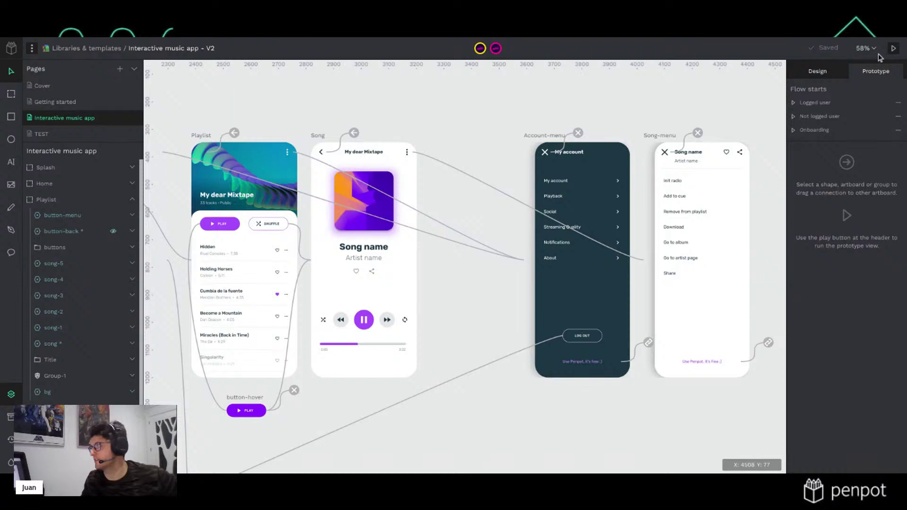
pyautogui.click(892, 49)
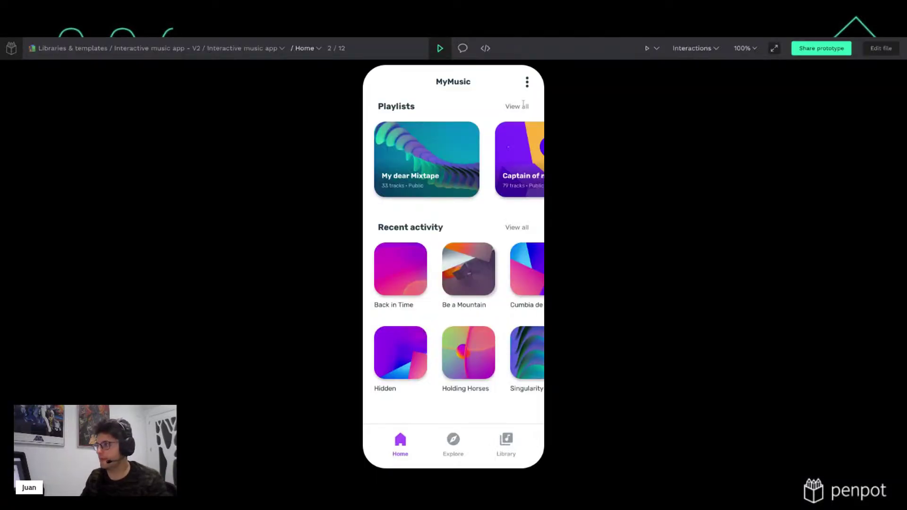
pyautogui.click(527, 89)
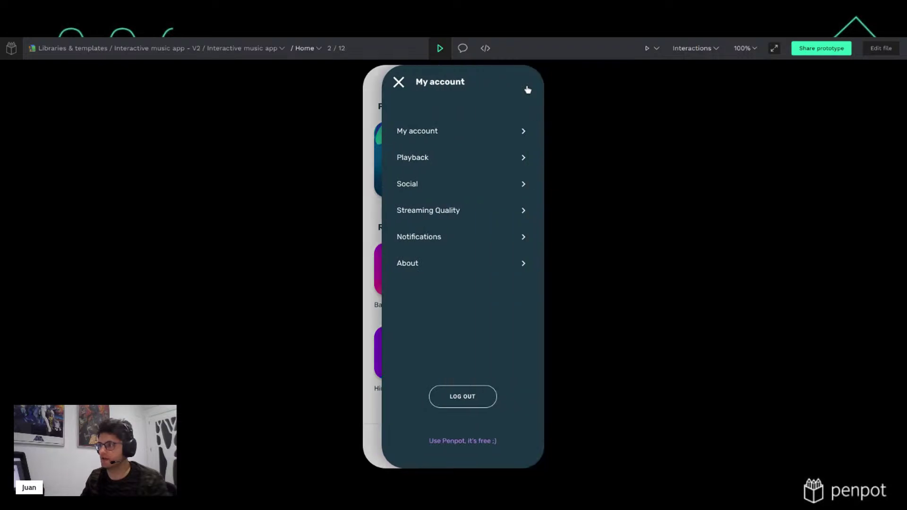
pyautogui.click(399, 85)
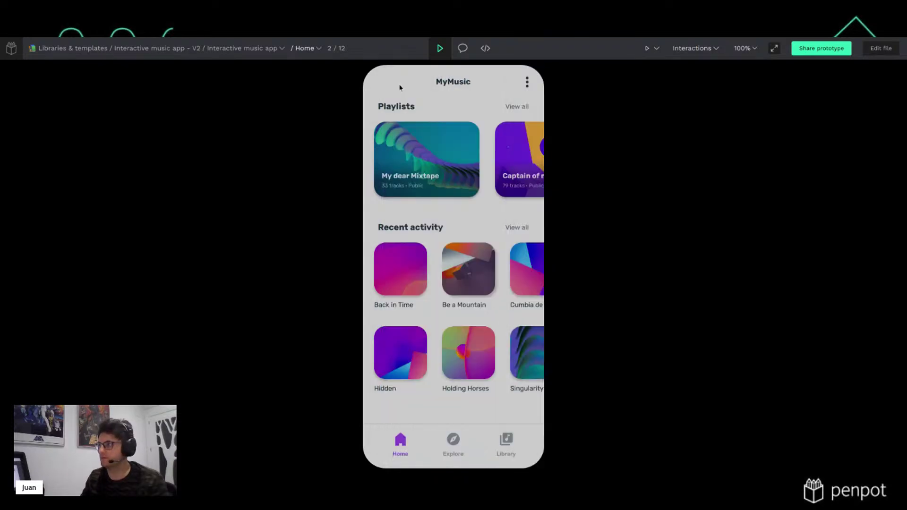
pyautogui.click(444, 166)
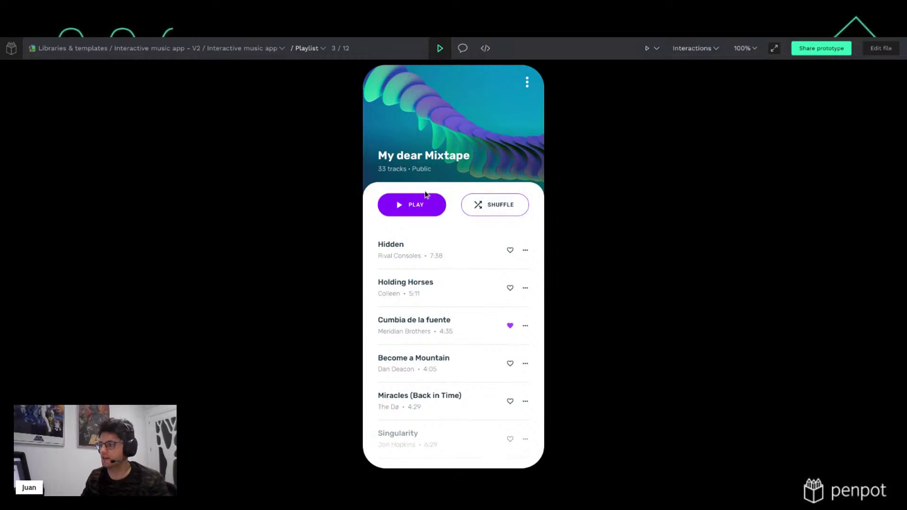
pyautogui.click(441, 210)
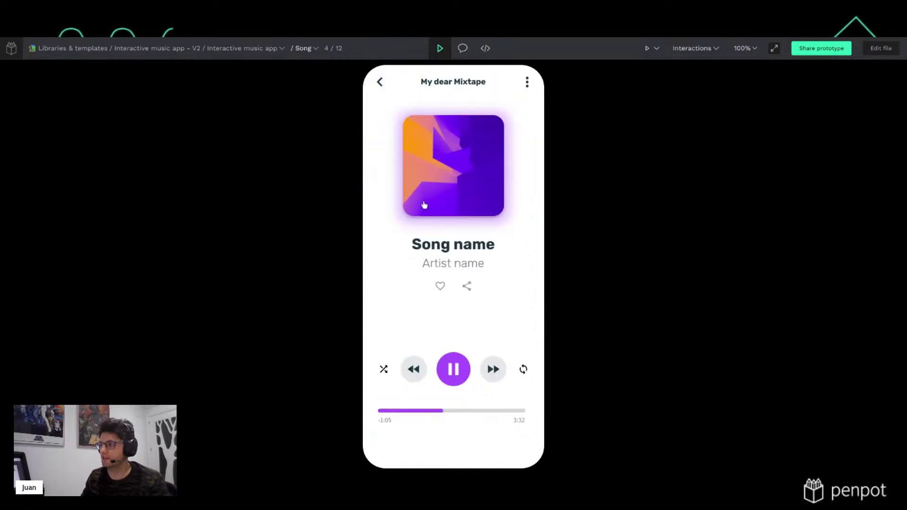
pyautogui.click(527, 82)
pyautogui.click(399, 83)
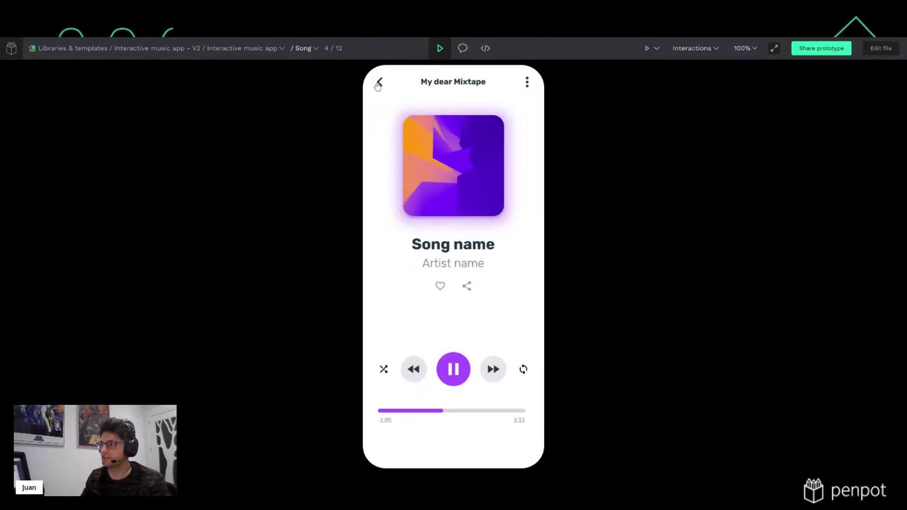
pyautogui.click(379, 83)
pyautogui.click(529, 82)
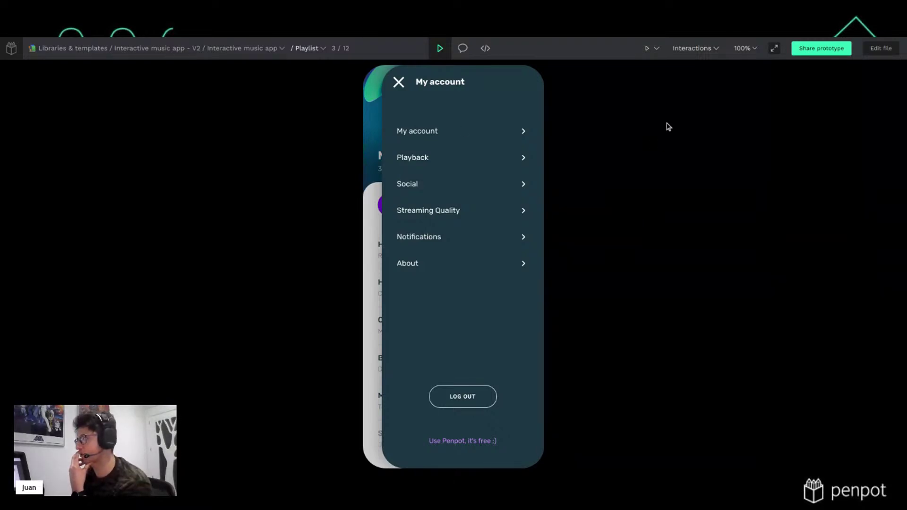
pyautogui.click(753, 49)
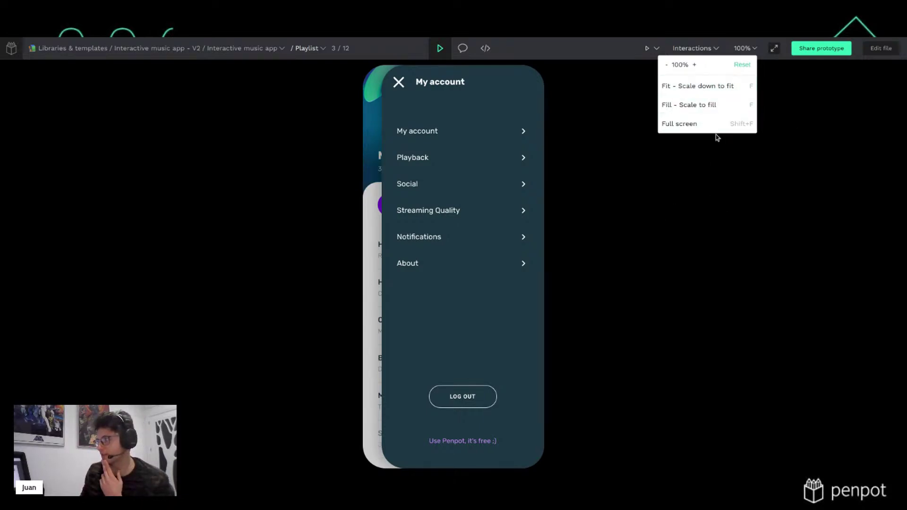
pyautogui.click(708, 163)
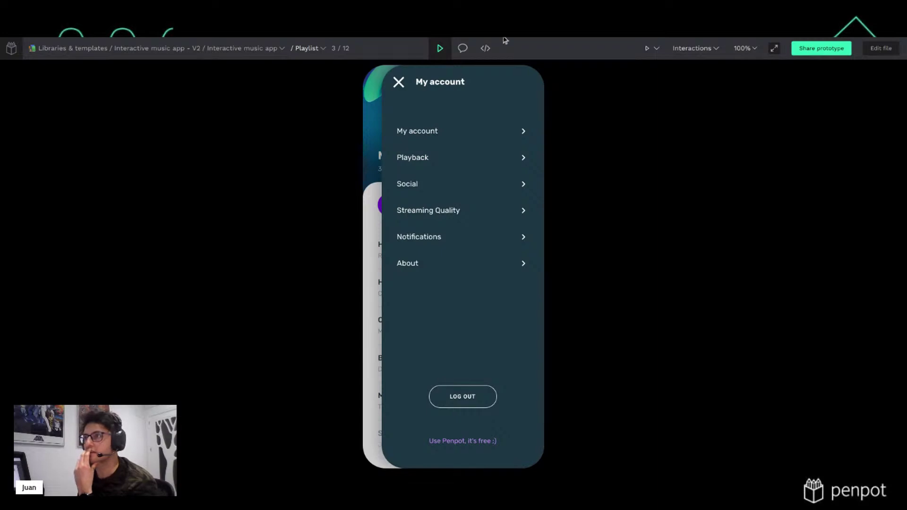
pyautogui.press('Left')
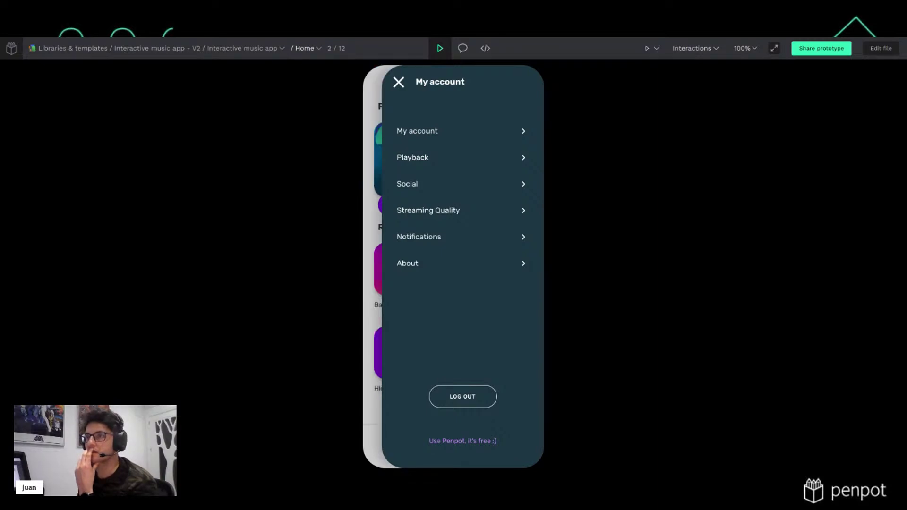
pyautogui.click(880, 48)
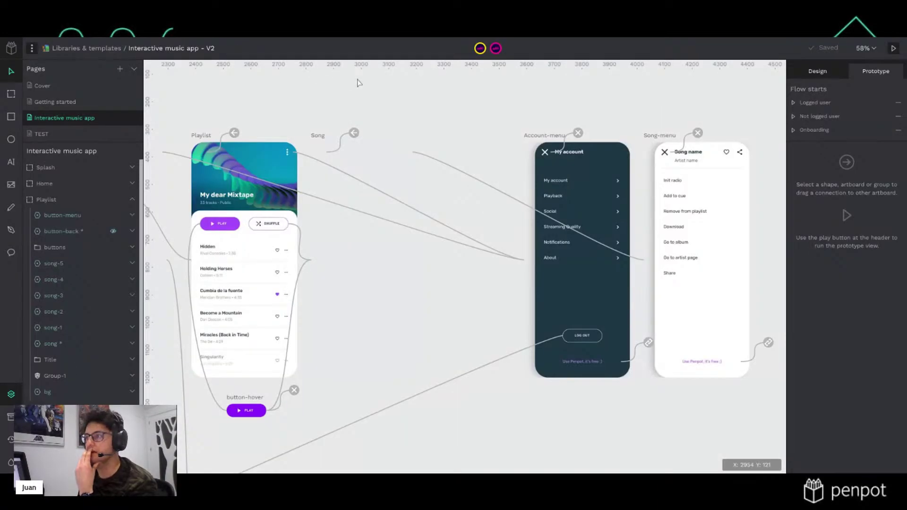
# After checking Account-menu and Playlist, select the Song board to view its 384×854 design properties
pyautogui.click(558, 138)
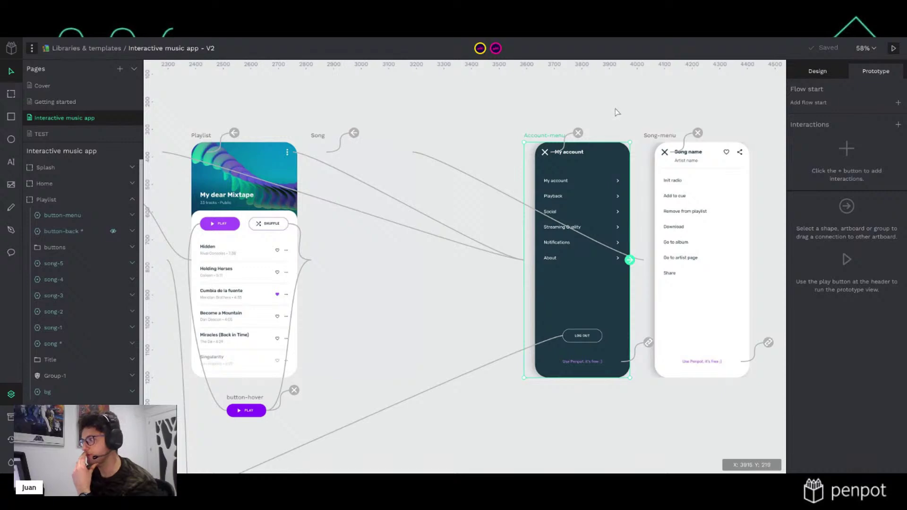
pyautogui.click(203, 136)
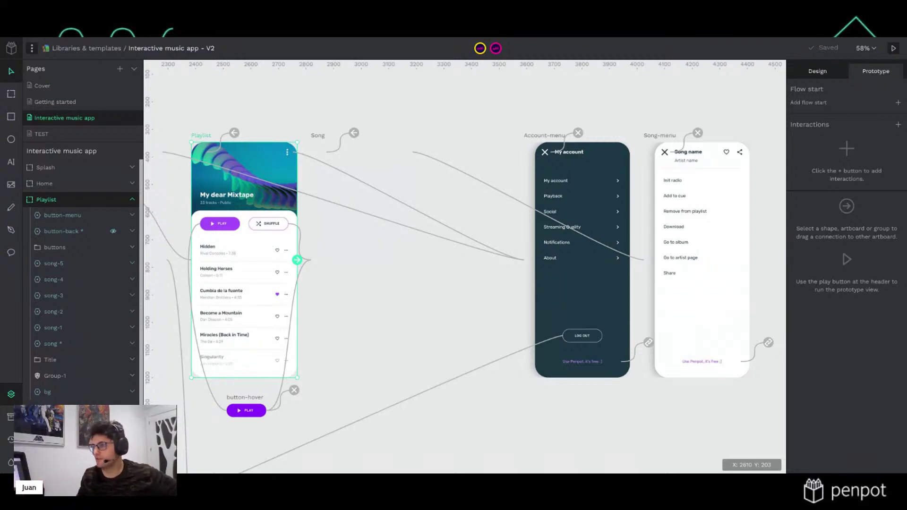
pyautogui.click(808, 75)
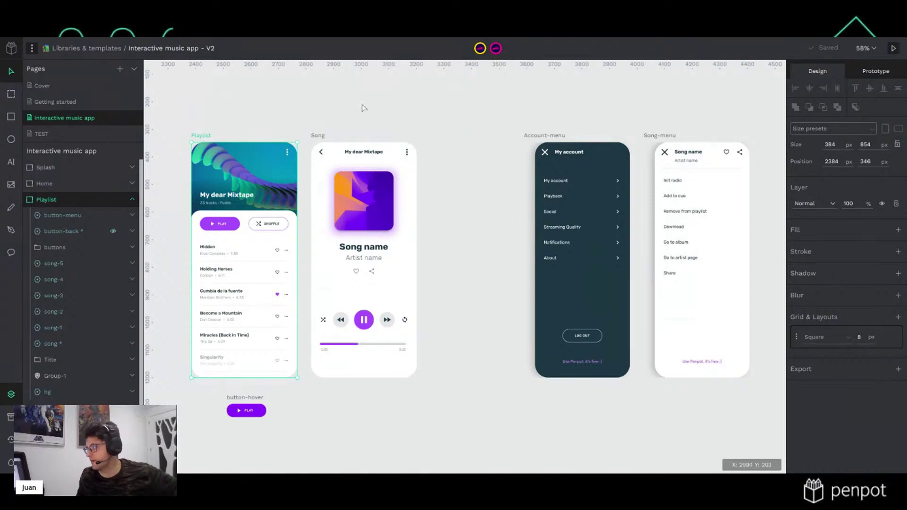
pyautogui.click(377, 103)
pyautogui.click(318, 136)
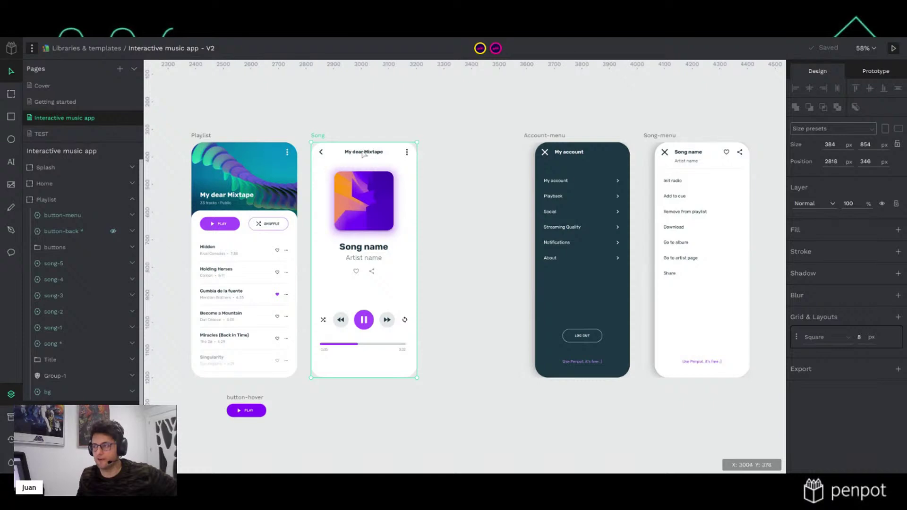
pyautogui.click(899, 232)
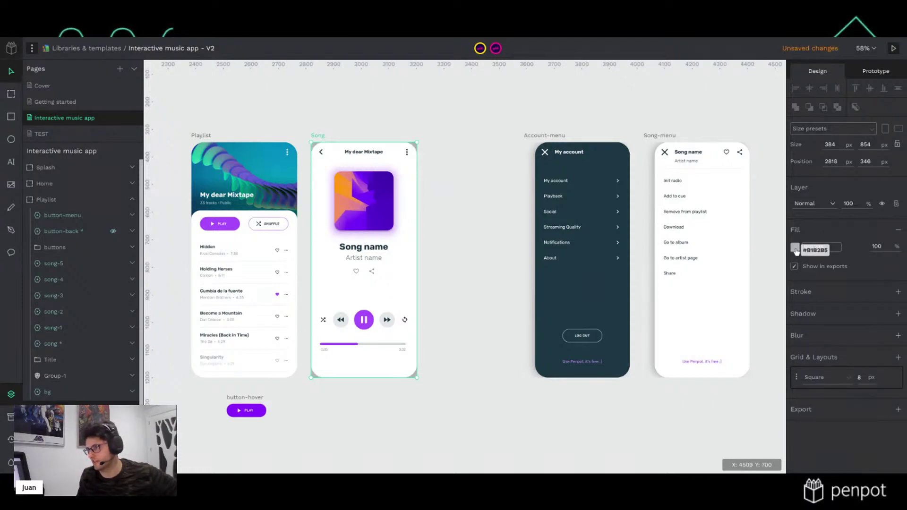
pyautogui.click(795, 248)
pyautogui.click(697, 387)
pyautogui.click(503, 143)
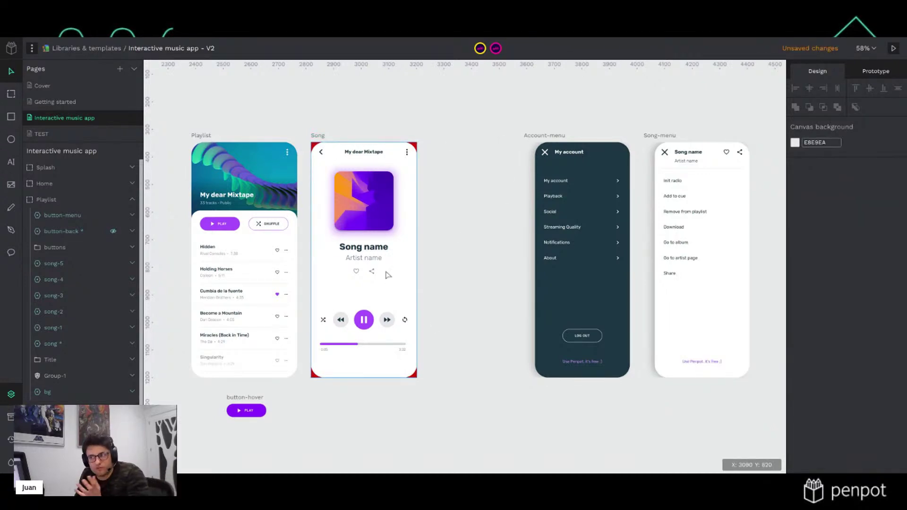
pyautogui.click(320, 137)
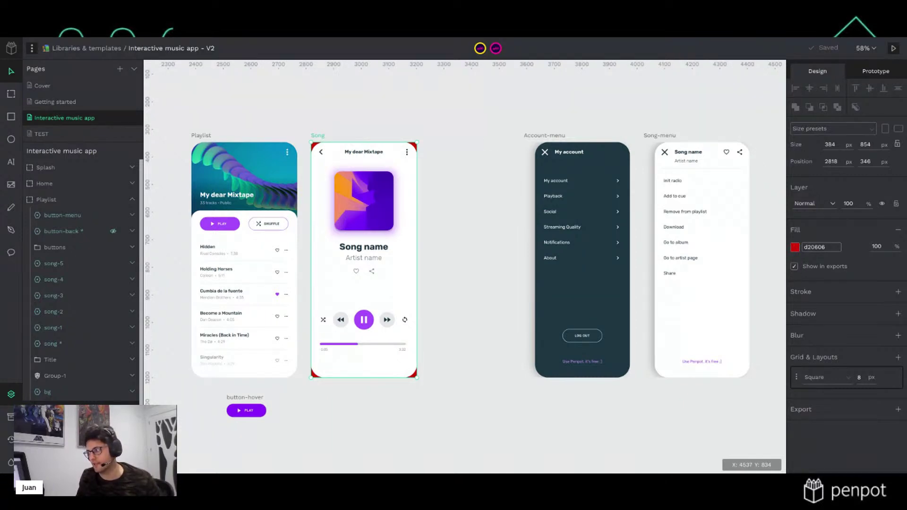
pyautogui.click(794, 267)
pyautogui.click(898, 409)
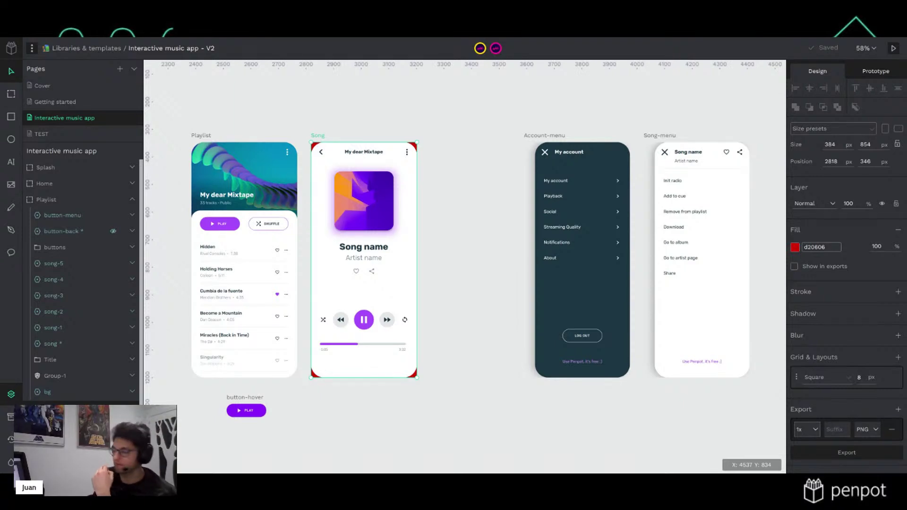
pyautogui.click(892, 429)
pyautogui.click(898, 230)
pyautogui.click(410, 140)
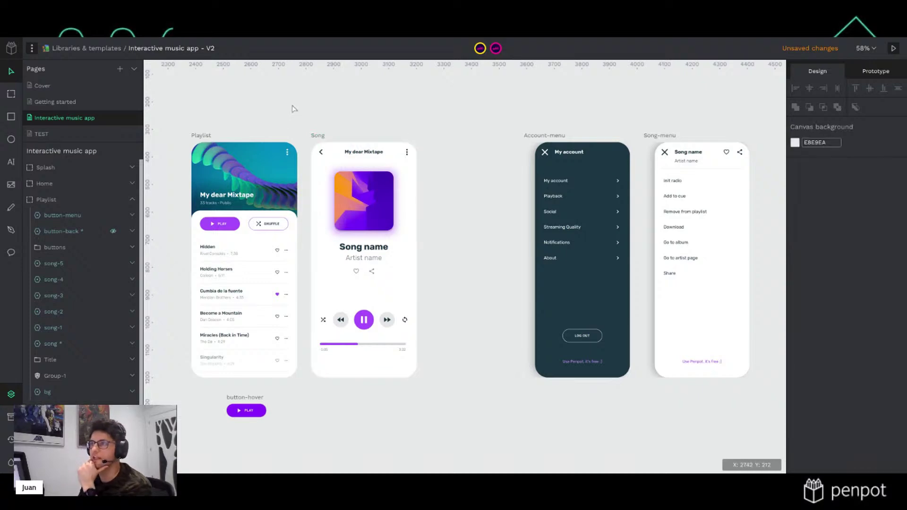
pyautogui.click(11, 49)
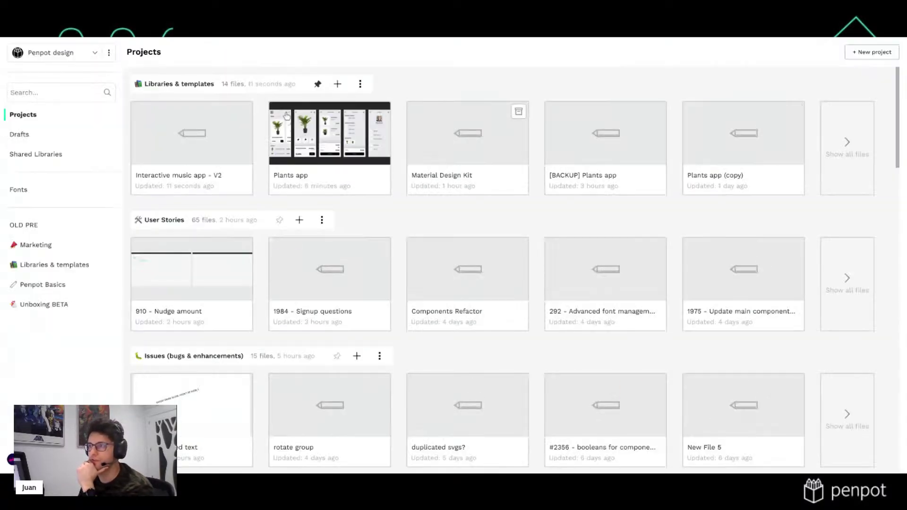
pyautogui.doubleClick(311, 141)
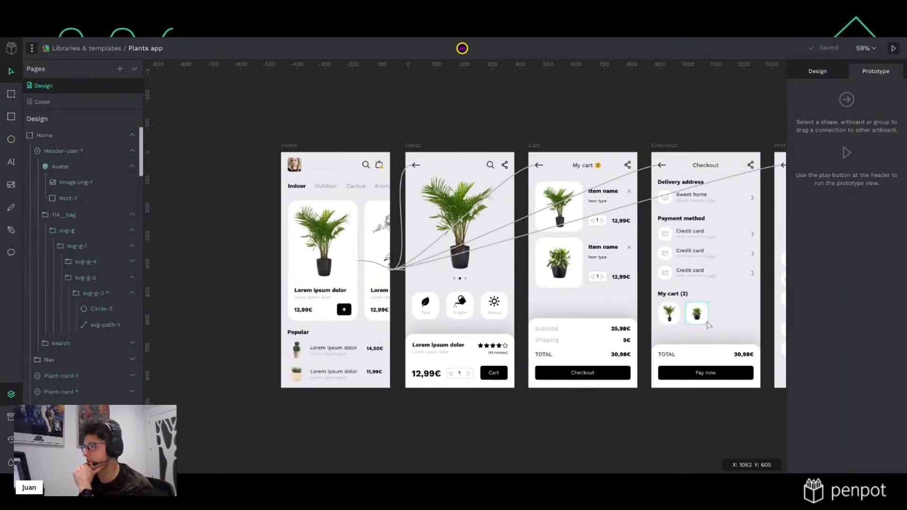
pyautogui.moveTo(723, 312); pyautogui.dragTo(527, 324)
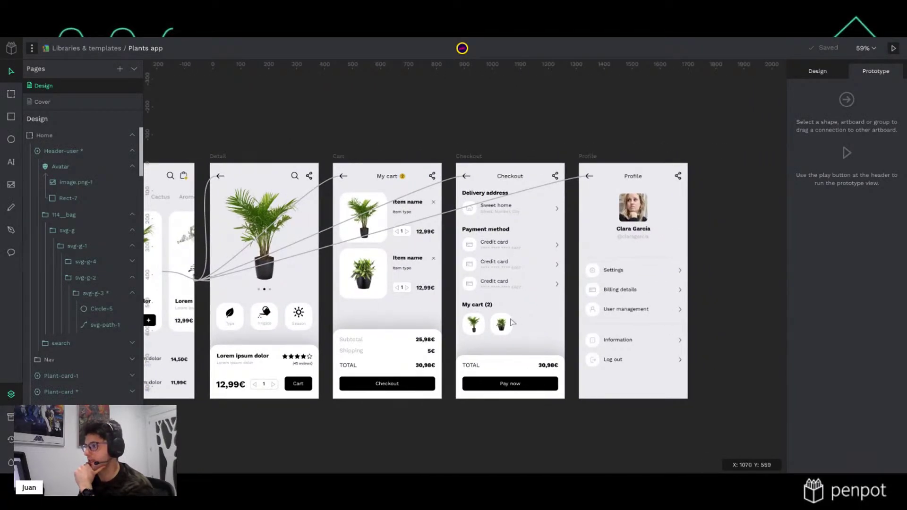
pyautogui.click(840, 75)
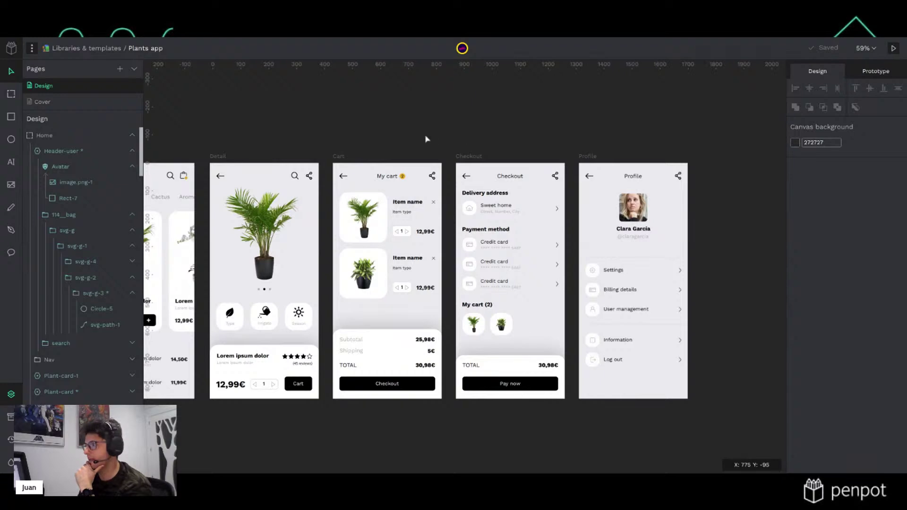
pyautogui.moveTo(428, 141); pyautogui.dragTo(590, 142)
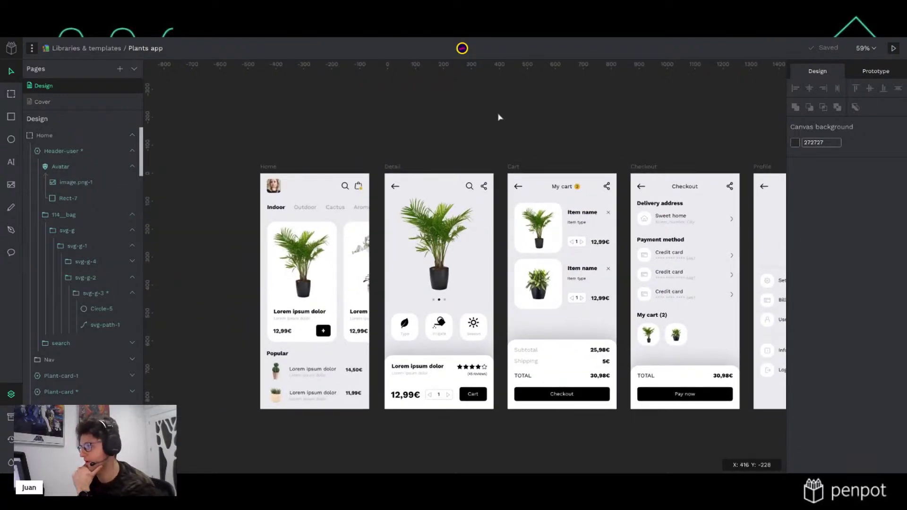
pyautogui.moveTo(552, 130); pyautogui.dragTo(540, 174)
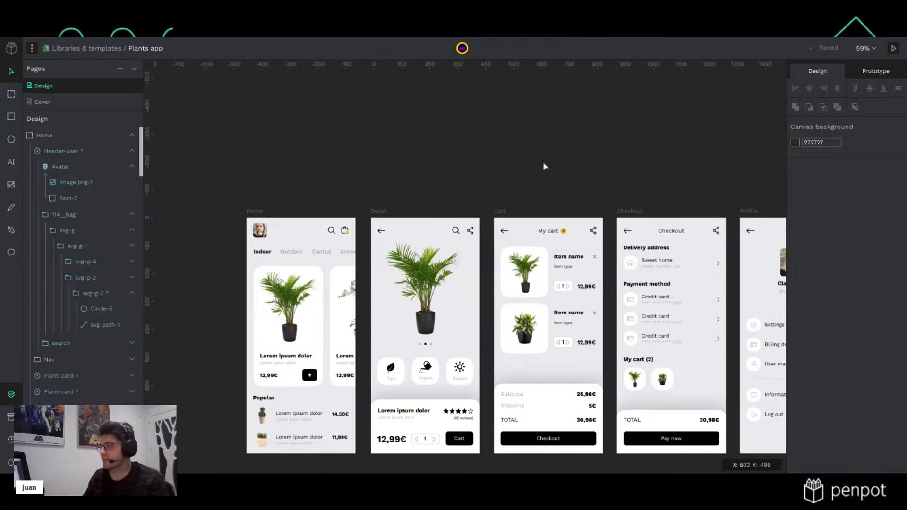
pyautogui.scroll(3, 538, 177)
pyautogui.scroll(-3, 483, 234)
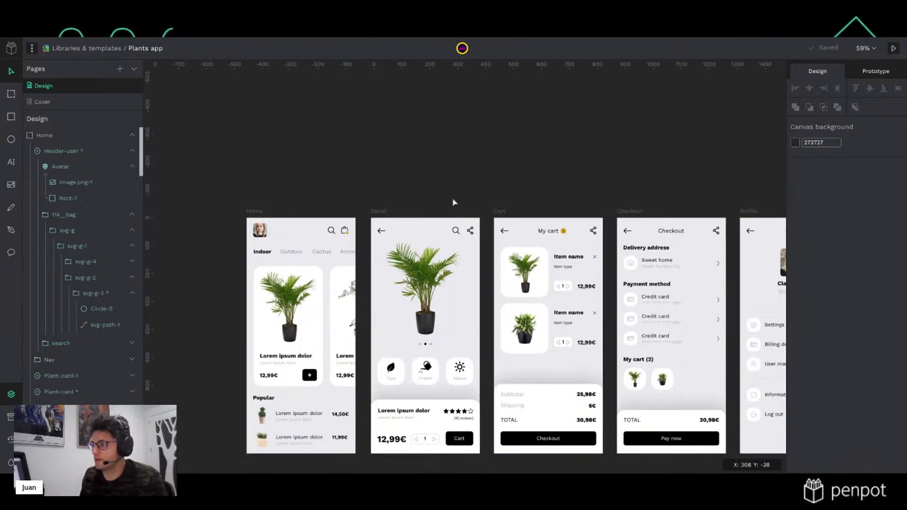
pyautogui.scroll(3, 421, 158)
pyautogui.hscroll(-1, 421, 158)
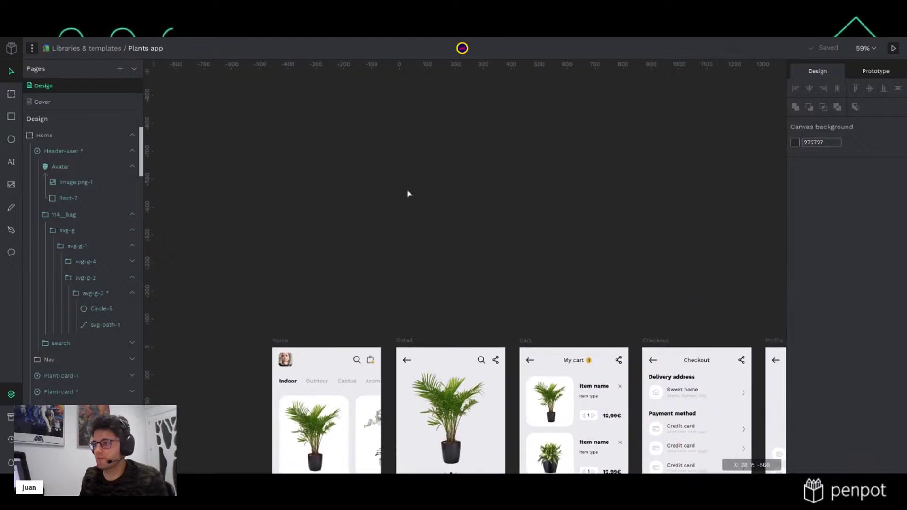
pyautogui.scroll(1, 309, 198)
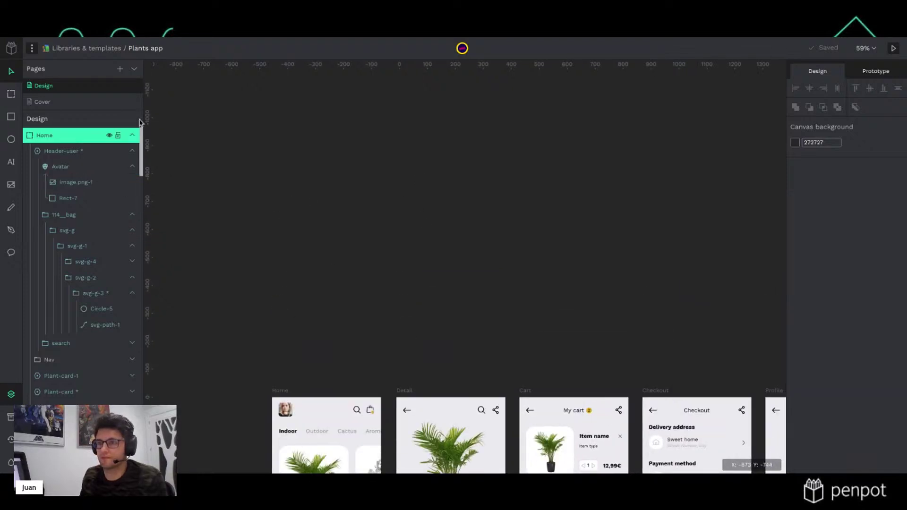
pyautogui.scroll(-2, 302, 295)
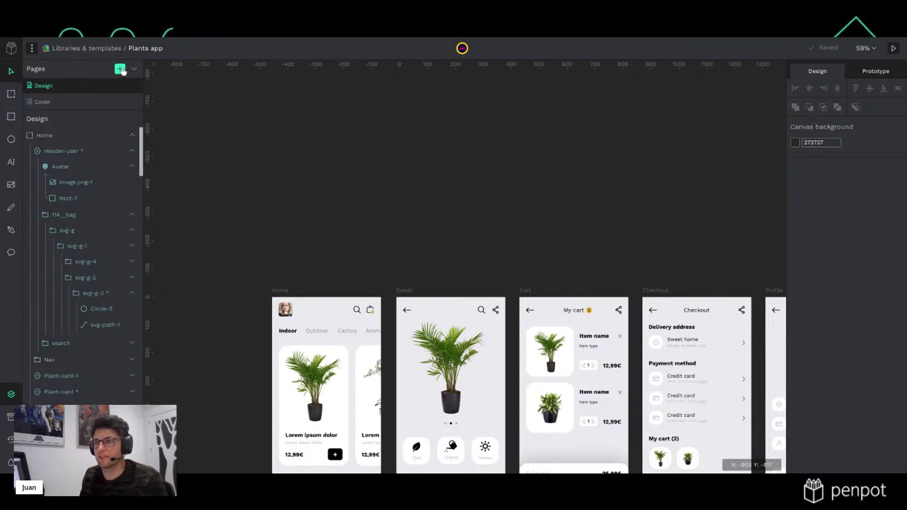
# Select the Home board and add a new Page-1 with a 353535 canvas background
pyautogui.click(279, 292)
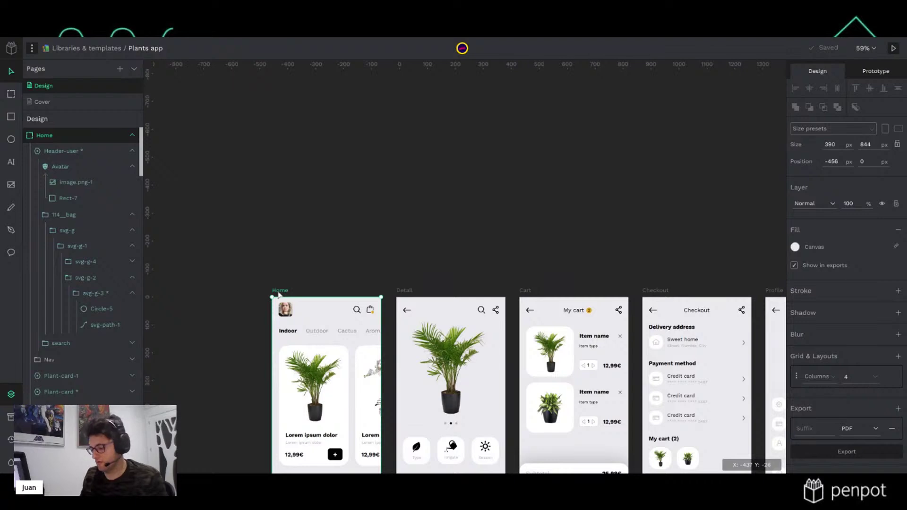
pyautogui.click(120, 68)
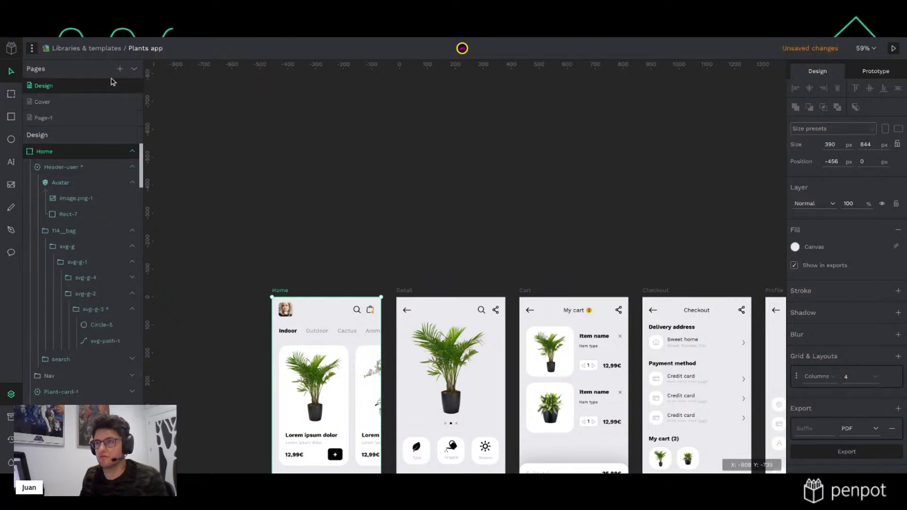
pyautogui.click(67, 120)
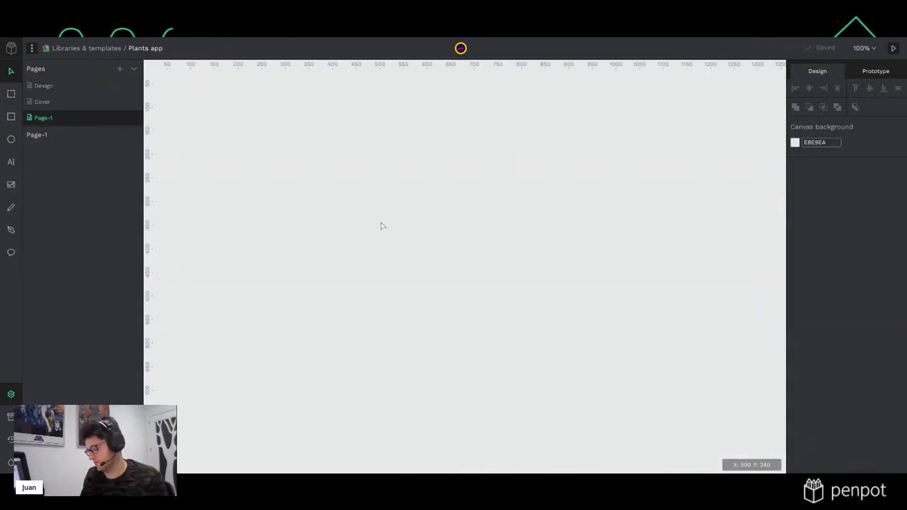
pyautogui.click(795, 142)
pyautogui.moveTo(680, 189); pyautogui.dragTo(668, 196)
pyautogui.click(514, 217)
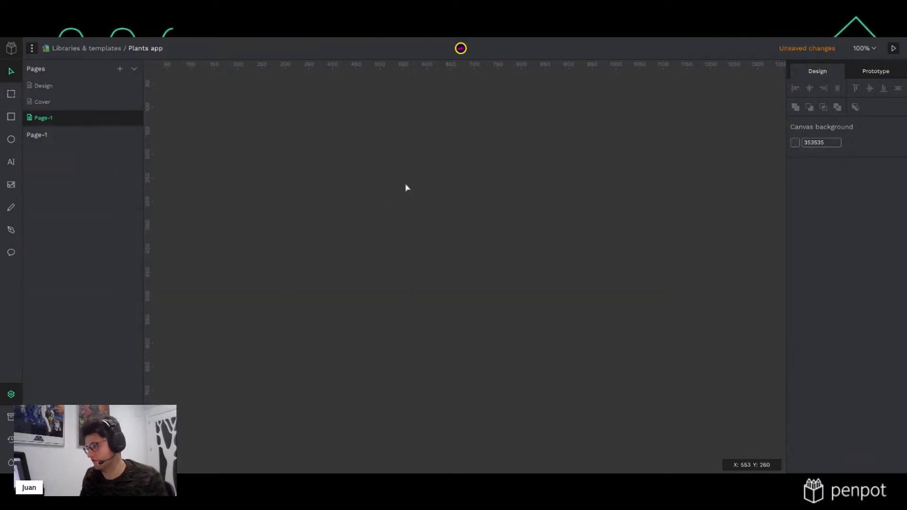
# Paste the Home board onto Page-1 and rename it Splash
pyautogui.hotkey('ctrl', 'v')
pyautogui.scroll(-3, 471, 268)
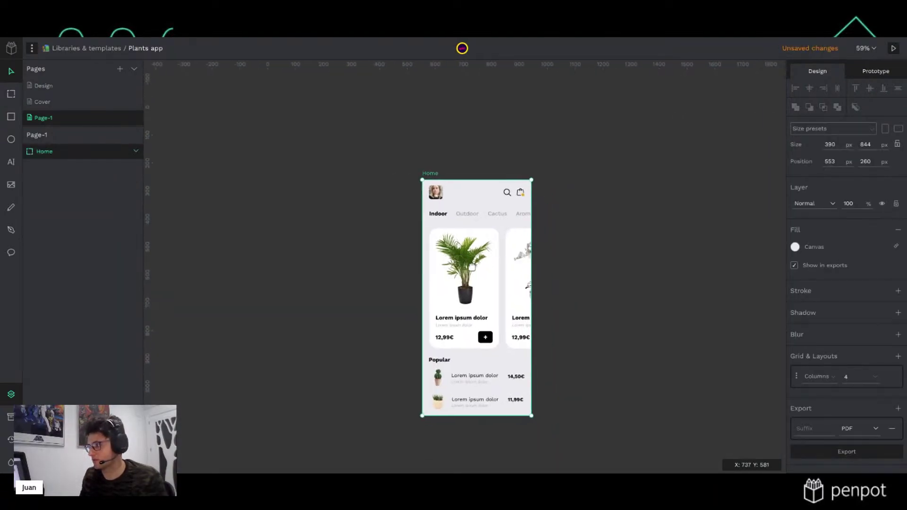
pyautogui.scroll(3, 472, 269)
pyautogui.doubleClick(389, 100)
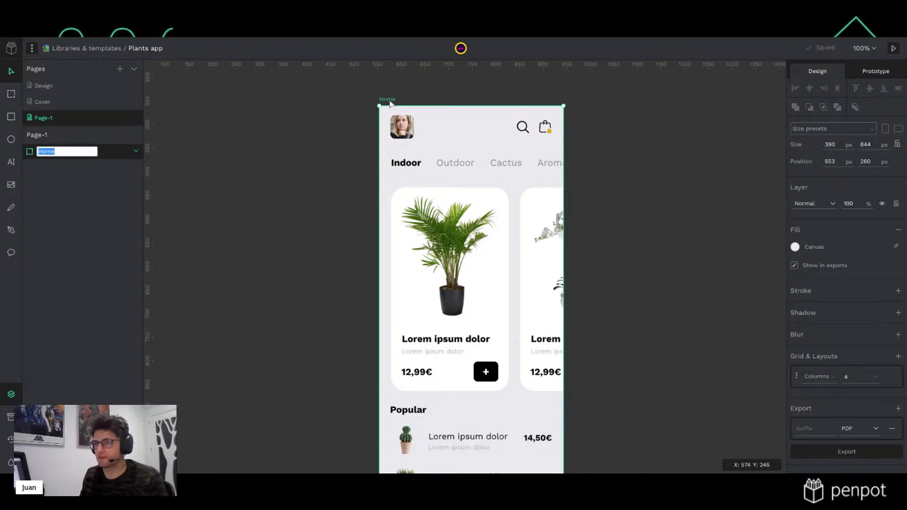
pyautogui.write('Splas')
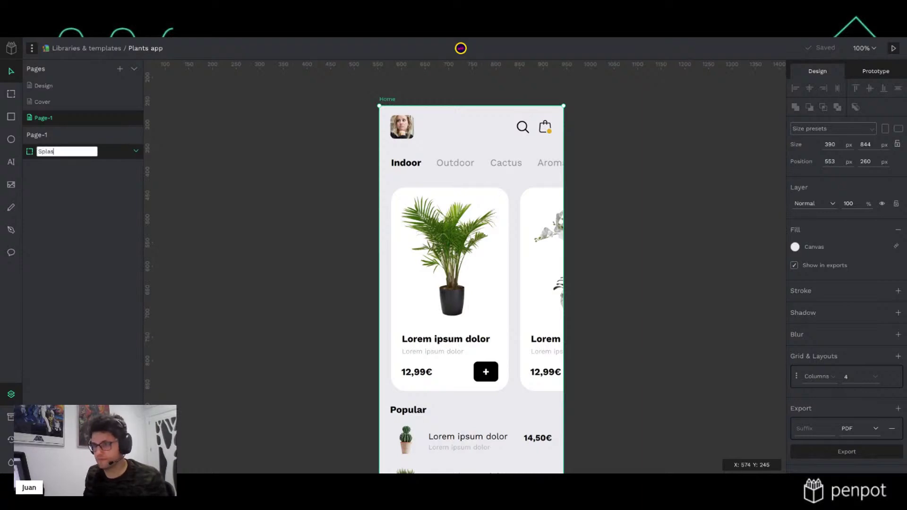
pyautogui.press('Return')
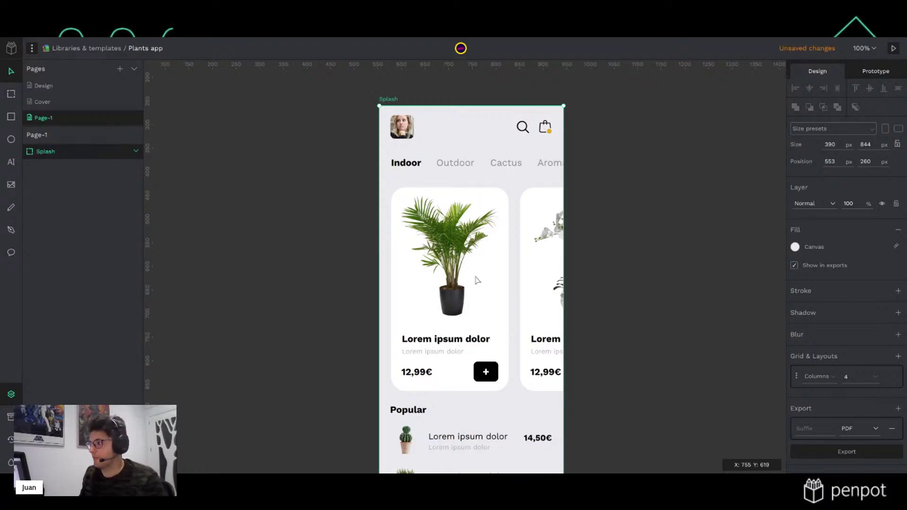
# Select all Splash layers from Header-user to Plant-item and delete them
pyautogui.click(477, 279)
pyautogui.click(622, 285)
pyautogui.click(541, 289)
pyautogui.keyDown('shift'); pyautogui.click(473, 292); pyautogui.keyUp('shift')
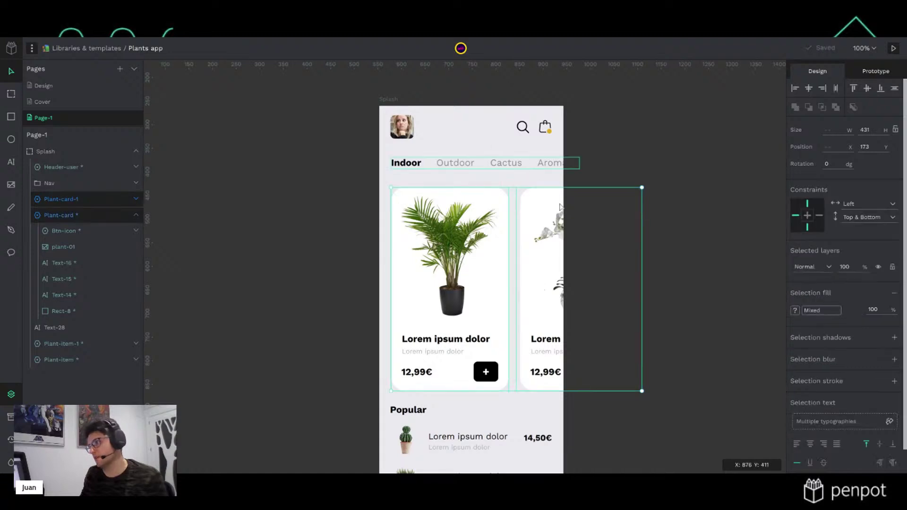
pyautogui.click(66, 167)
pyautogui.keyDown('shift'); pyautogui.click(77, 359); pyautogui.keyUp('shift')
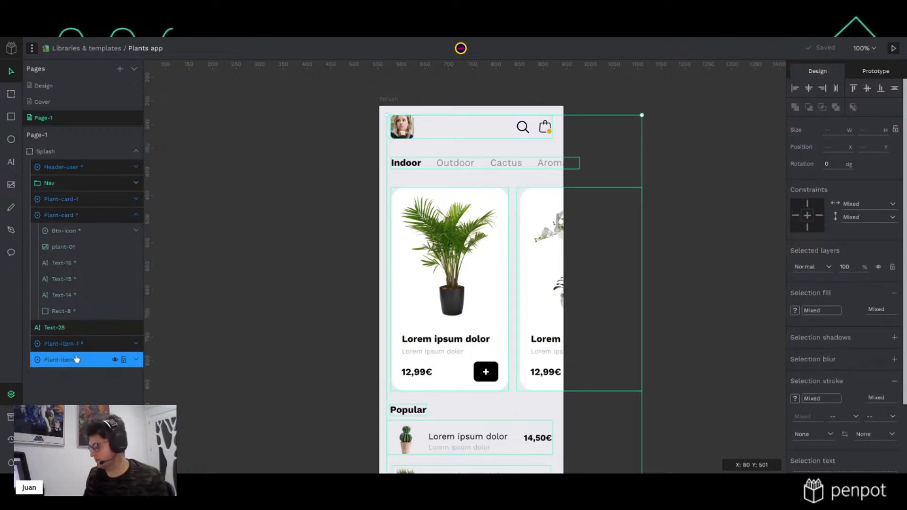
pyautogui.press('Delete')
pyautogui.scroll(-2, 444, 307)
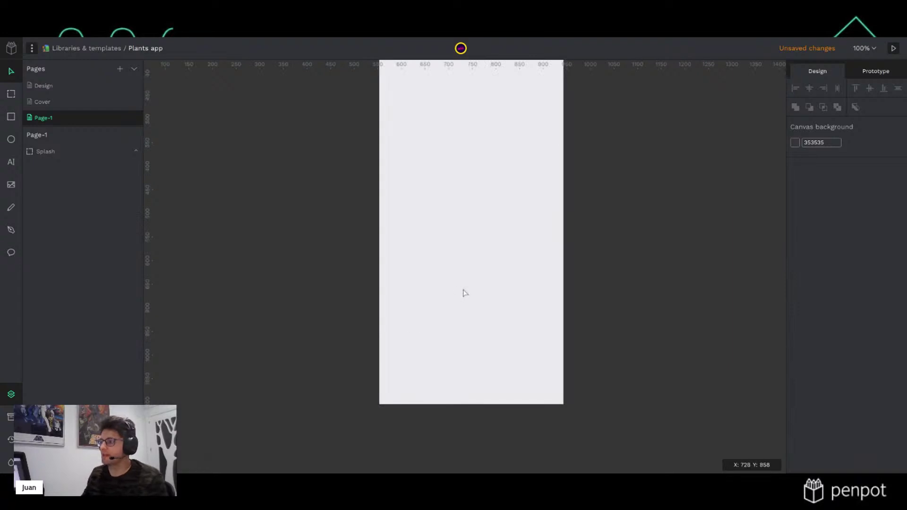
# Drag the striped-leaf BG IMG from Assets into Splash and shrink it to fit
pyautogui.click(10, 416)
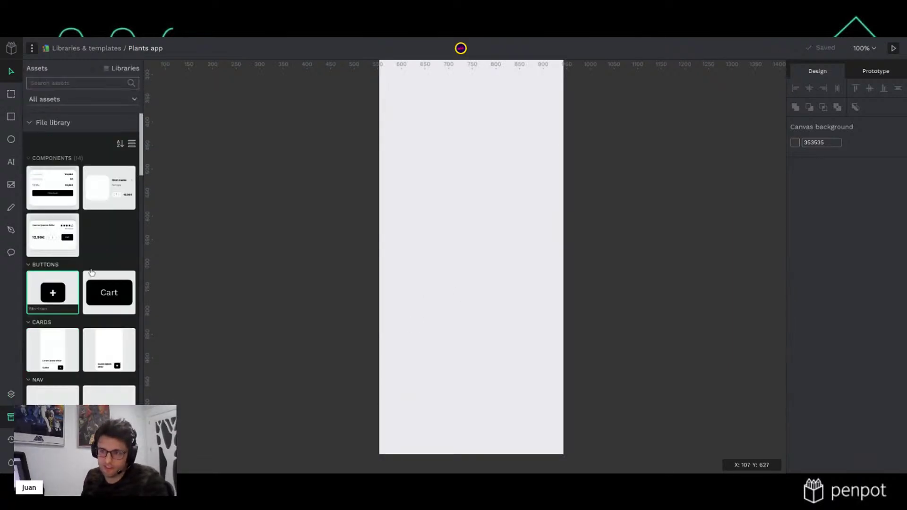
pyautogui.scroll(-6, 107, 254)
pyautogui.scroll(-3, 108, 254)
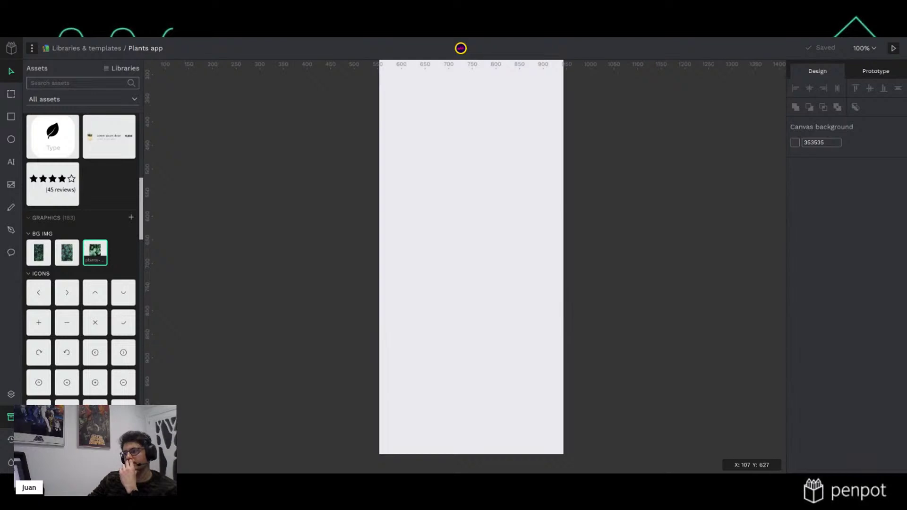
pyautogui.moveTo(95, 252); pyautogui.dragTo(443, 243)
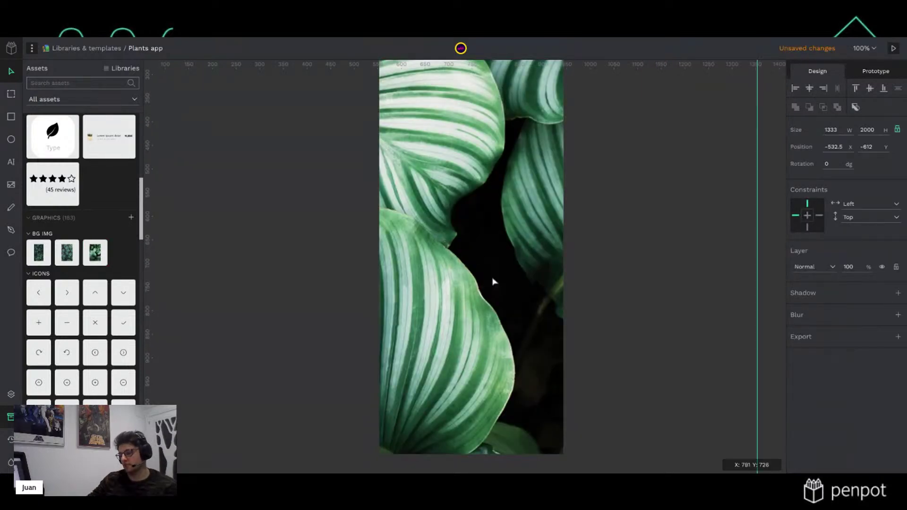
pyautogui.scroll(-3, 493, 279)
pyautogui.scroll(-4, 492, 282)
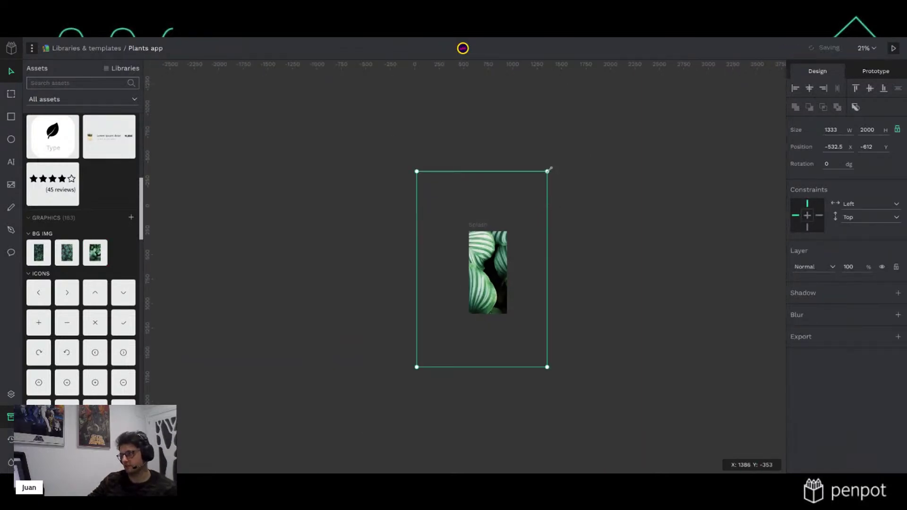
pyautogui.moveTo(505, 223); pyautogui.dragTo(486, 262)
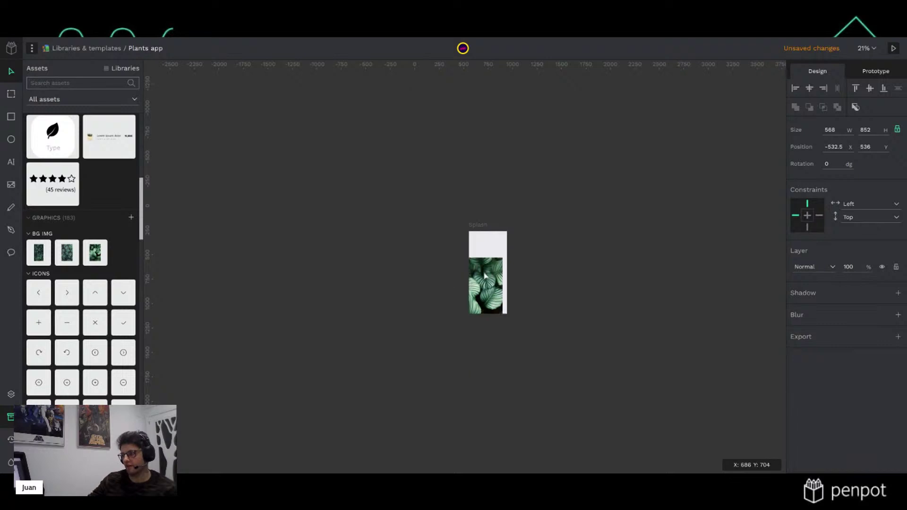
# Add the succulent image resized to 433×655 and the dark-leaf image, moving the succulent outside Splash
pyautogui.scroll(5, 487, 263)
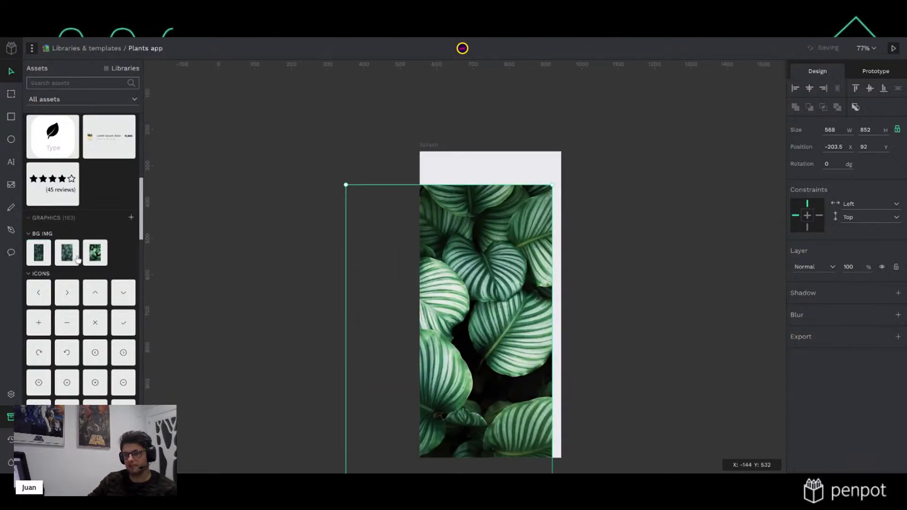
pyautogui.moveTo(67, 252); pyautogui.dragTo(473, 281)
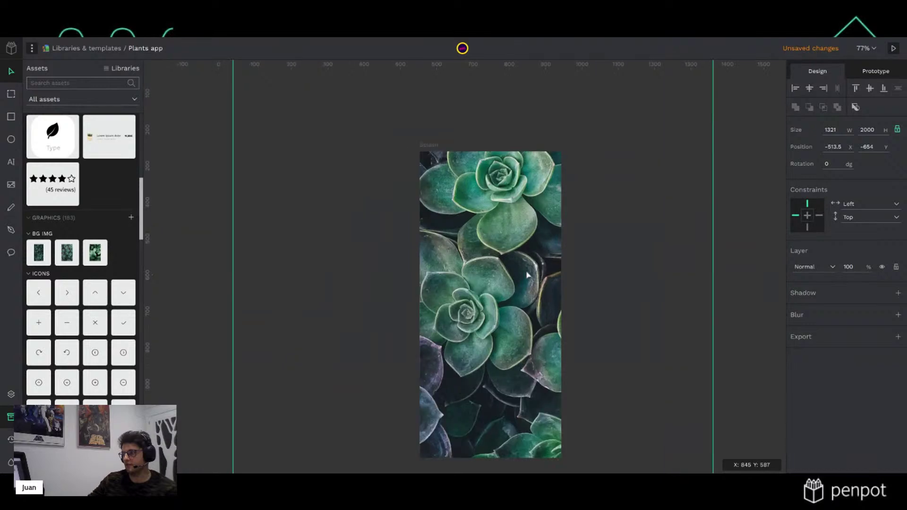
pyautogui.scroll(-5, 528, 269)
pyautogui.moveTo(576, 174); pyautogui.dragTo(489, 304)
pyautogui.scroll(5, 511, 285)
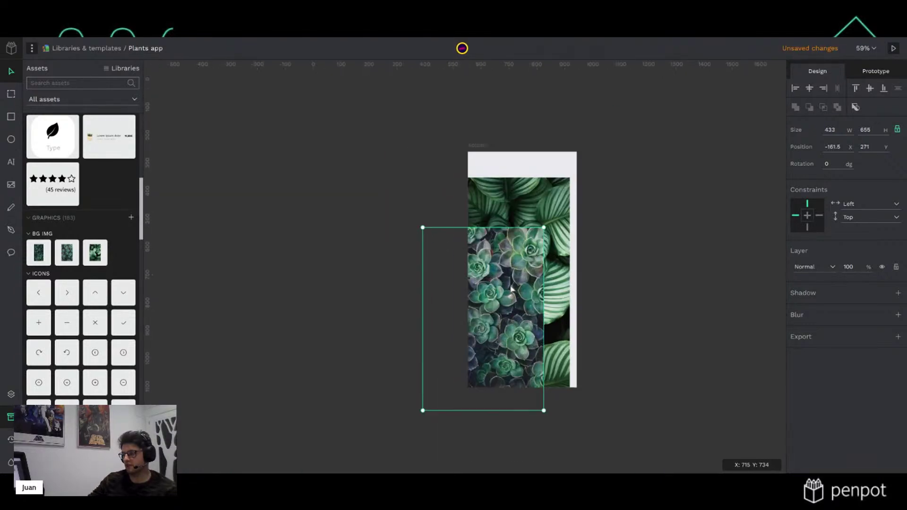
pyautogui.moveTo(31, 257); pyautogui.dragTo(361, 227)
pyautogui.scroll(-3, 556, 243)
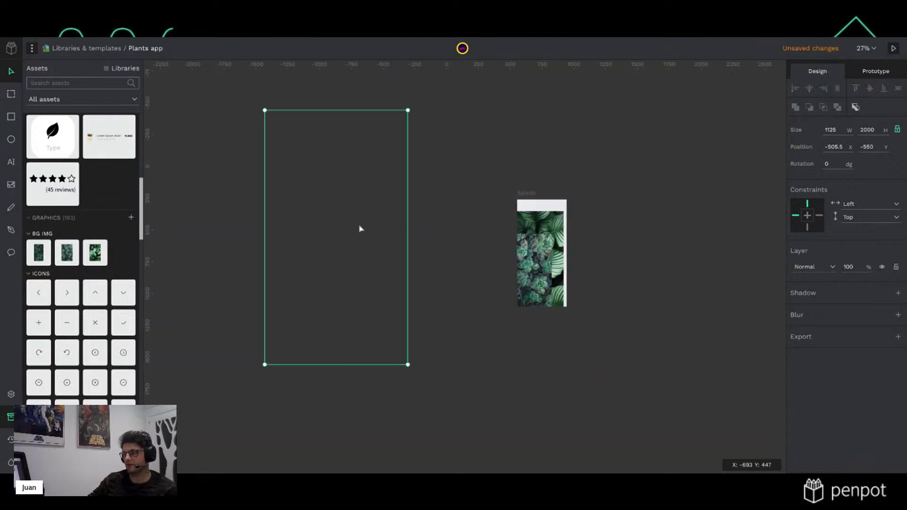
pyautogui.moveTo(545, 259); pyautogui.dragTo(461, 174)
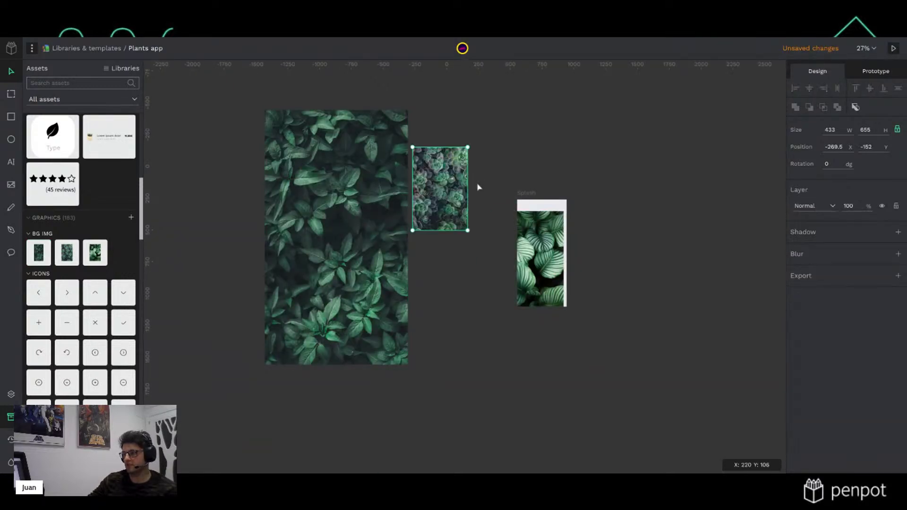
# Delete the striped-leaf image, then shrink the dark-leaf image to about 547×973 and reposition it
pyautogui.click(538, 258)
pyautogui.press('Delete')
pyautogui.click(354, 212)
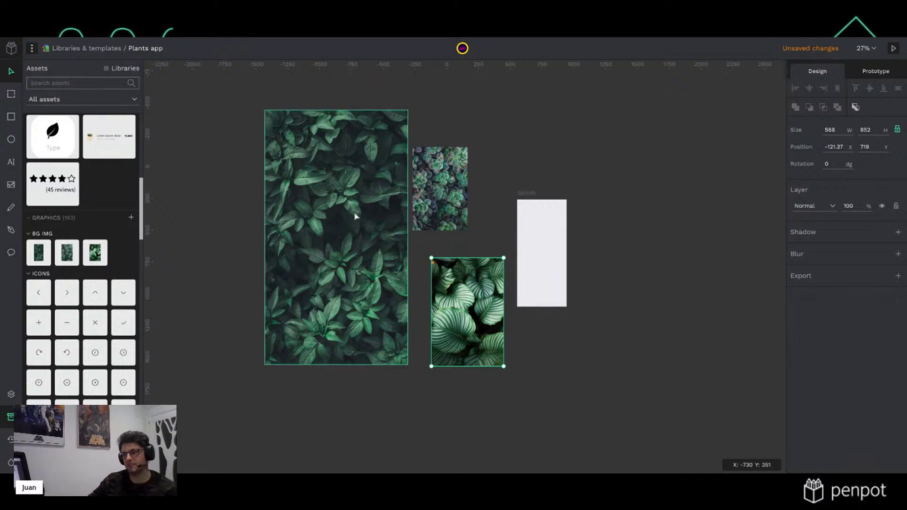
pyautogui.moveTo(409, 109); pyautogui.dragTo(335, 239)
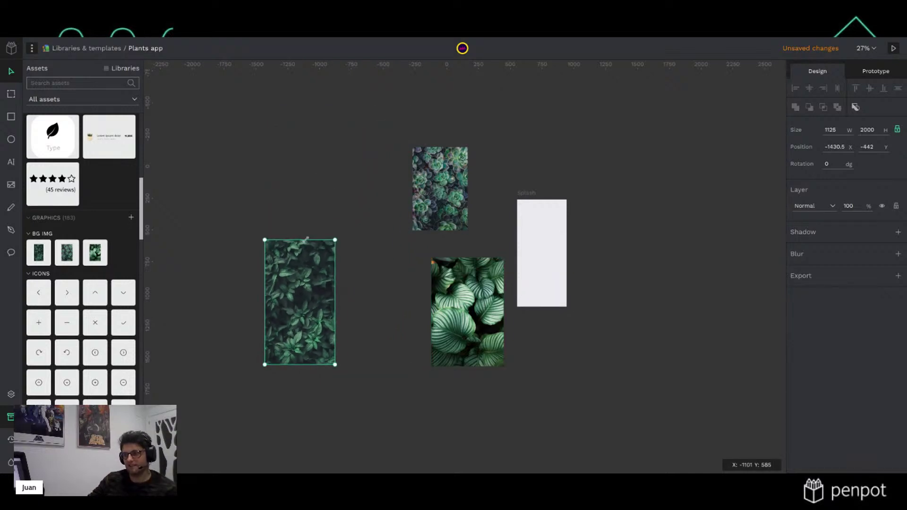
pyautogui.moveTo(296, 331); pyautogui.dragTo(366, 330)
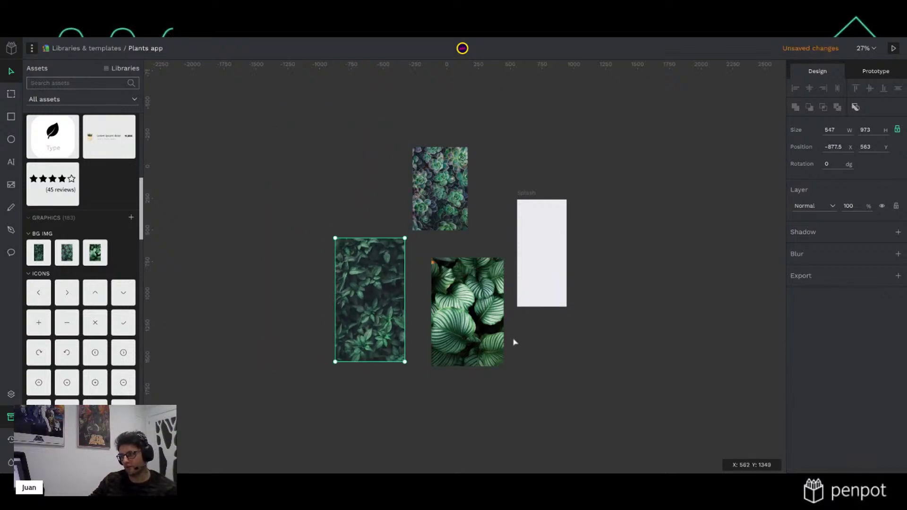
pyautogui.scroll(3, 522, 340)
pyautogui.moveTo(521, 320); pyautogui.dragTo(517, 335)
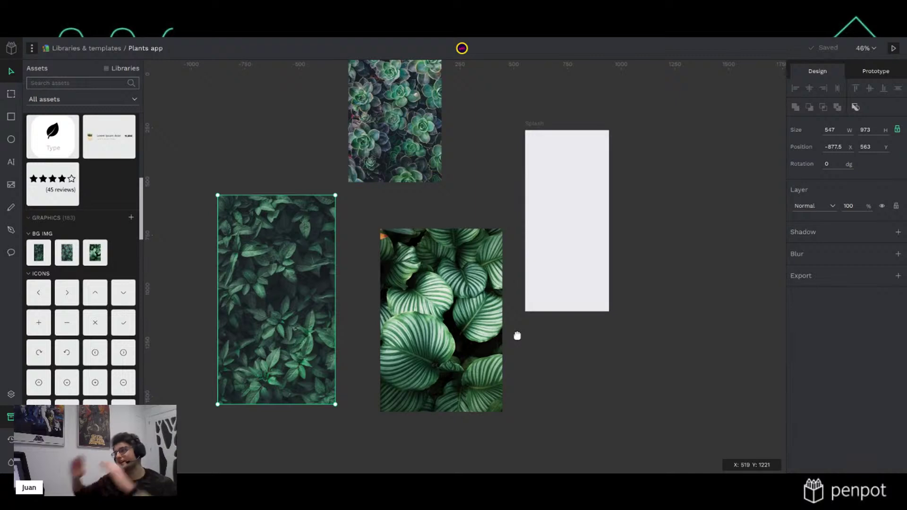
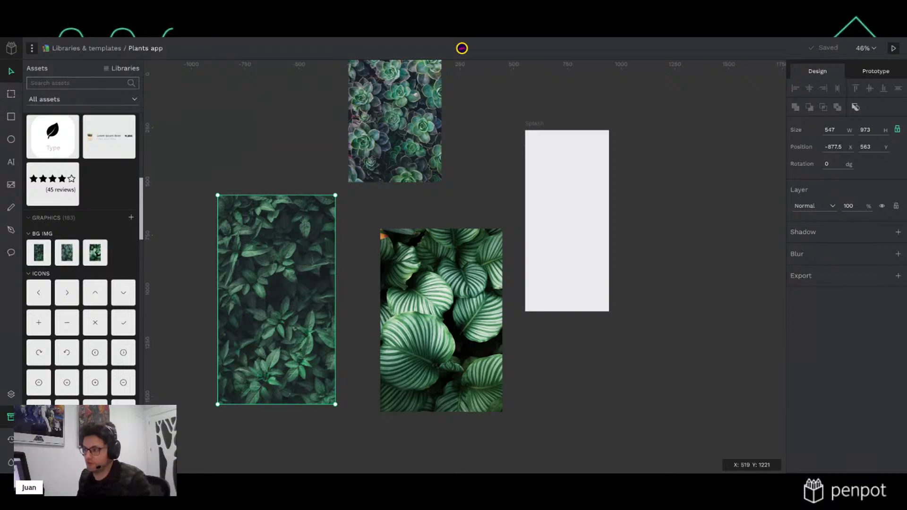
# Drag the striped-leaf image into Splash, shrink it to 373×560, then move it back out
pyautogui.click(446, 327)
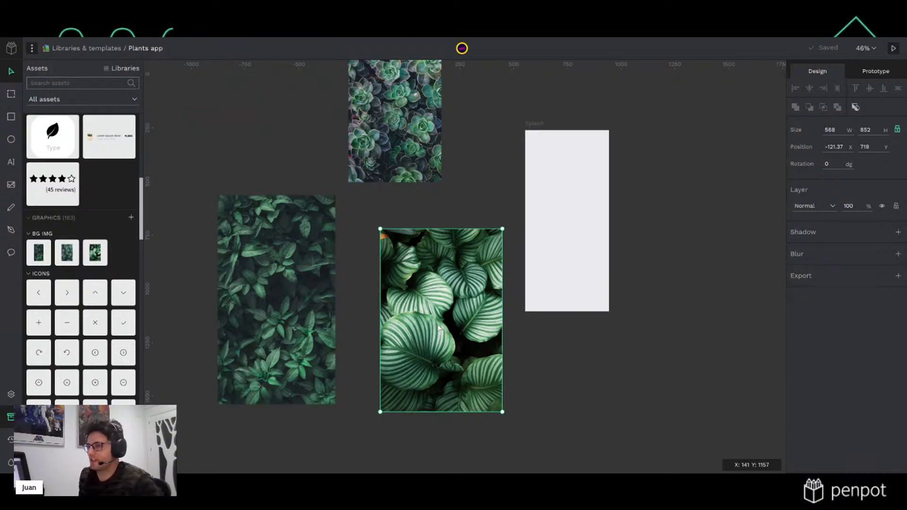
pyautogui.moveTo(443, 318); pyautogui.dragTo(541, 262)
pyautogui.scroll(3, 575, 274)
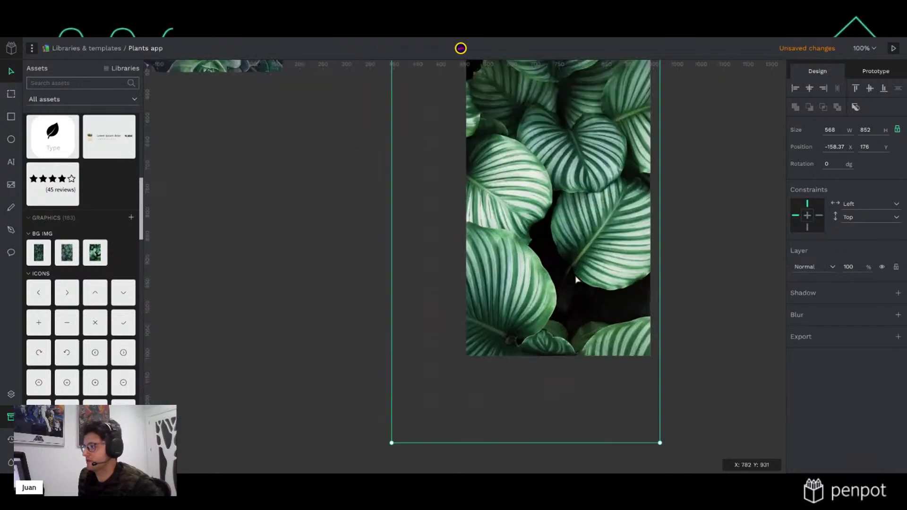
pyautogui.scroll(-2, 575, 274)
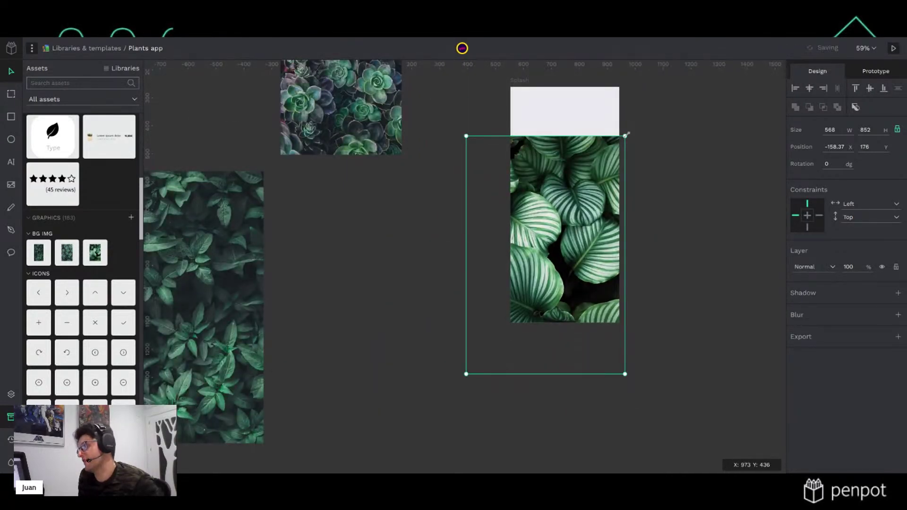
pyautogui.moveTo(626, 135); pyautogui.dragTo(570, 218)
pyautogui.moveTo(548, 275); pyautogui.dragTo(428, 247)
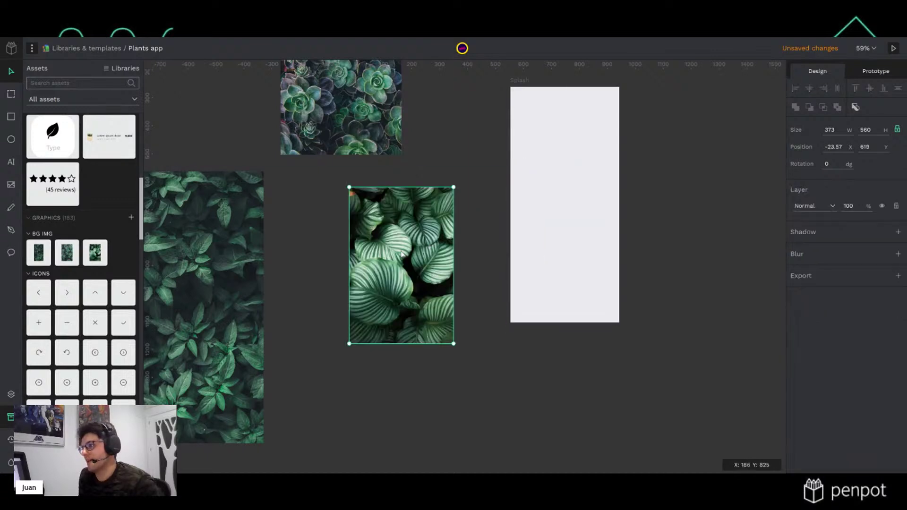
# Nudge the tall leafy image up slightly
pyautogui.hscroll(-4, 361, 283)
pyautogui.scroll(2, 361, 284)
pyautogui.moveTo(347, 311); pyautogui.dragTo(350, 244)
pyautogui.scroll(4, 395, 263)
pyautogui.scroll(-2, 403, 284)
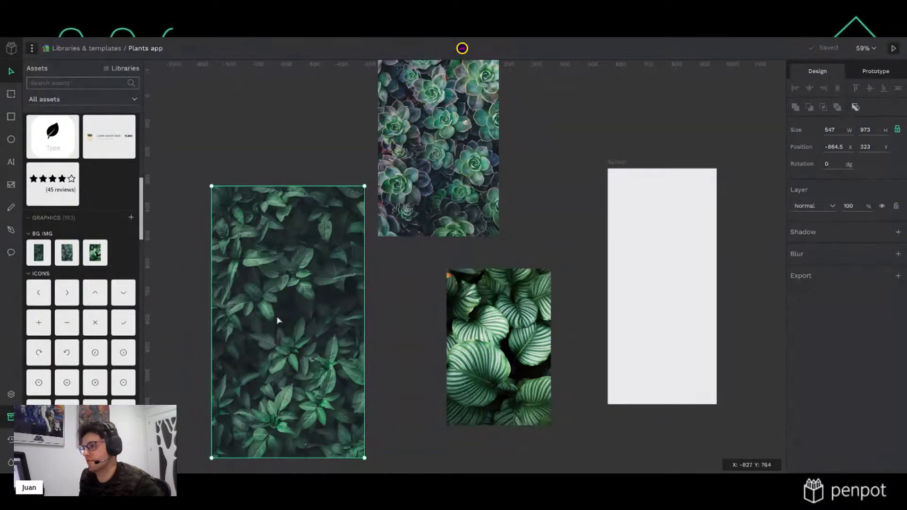
# Snap the striped-leaf image to Splash's bottom-left and resize it to about 390×586
pyautogui.click(564, 156)
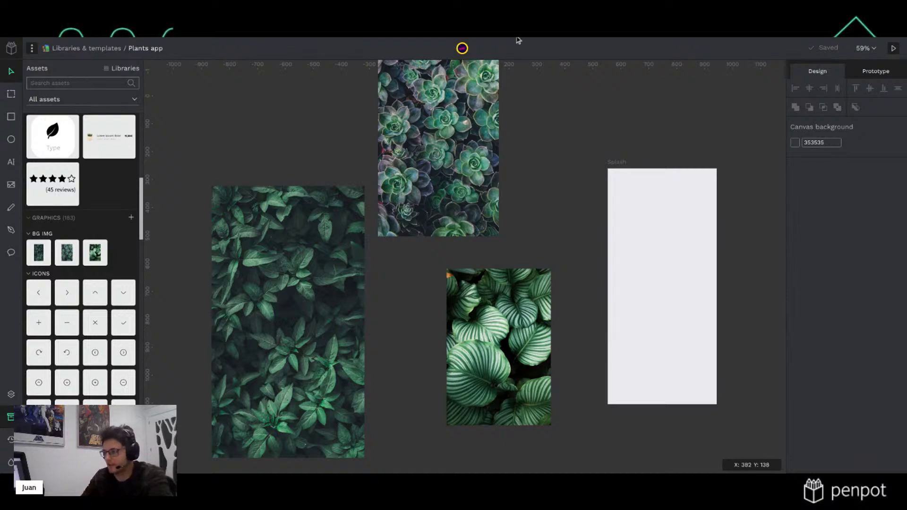
pyautogui.moveTo(490, 332); pyautogui.dragTo(646, 301)
pyautogui.scroll(2, 646, 301)
pyautogui.scroll(4, 647, 302)
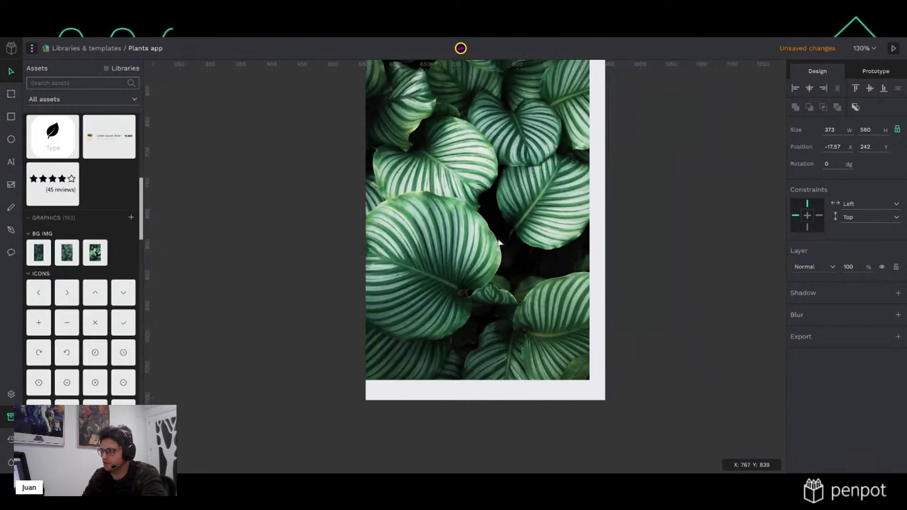
pyautogui.moveTo(512, 253); pyautogui.dragTo(505, 263)
pyautogui.scroll(3, 542, 222)
pyautogui.moveTo(595, 206); pyautogui.dragTo(605, 190)
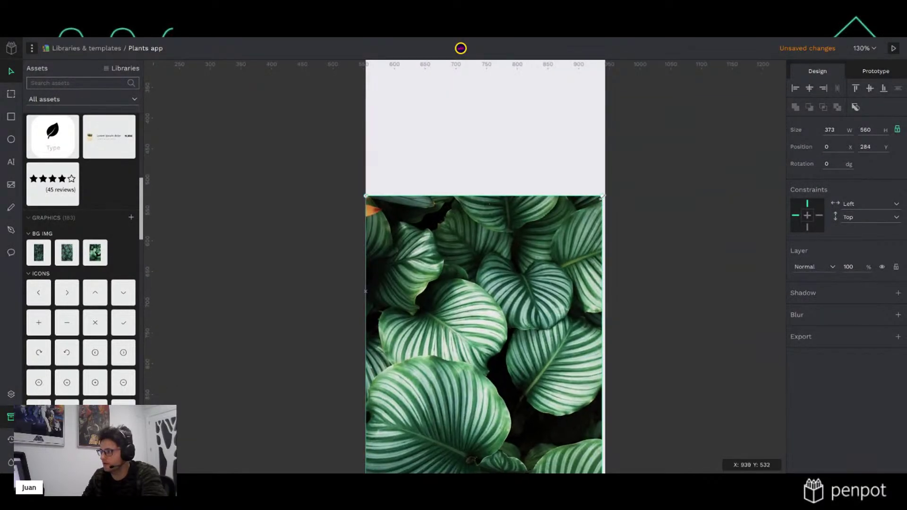
pyautogui.scroll(-3, 613, 246)
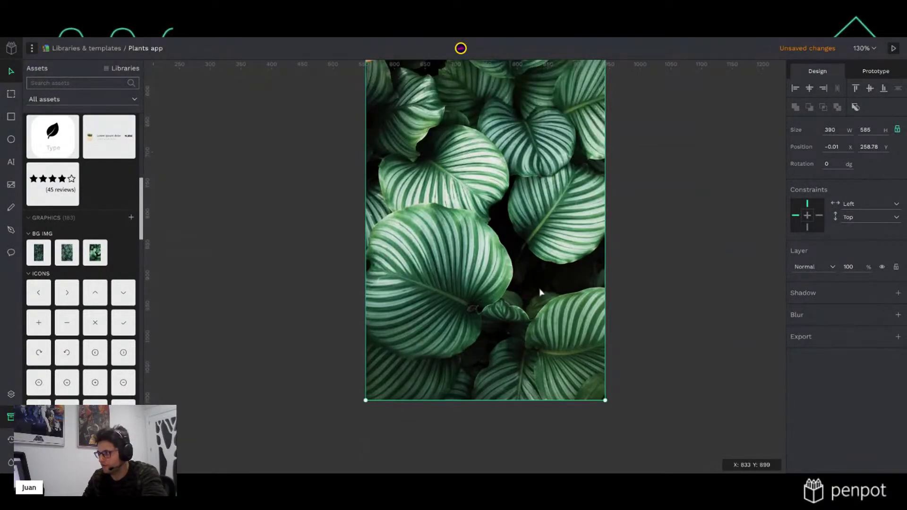
pyautogui.scroll(5, 539, 278)
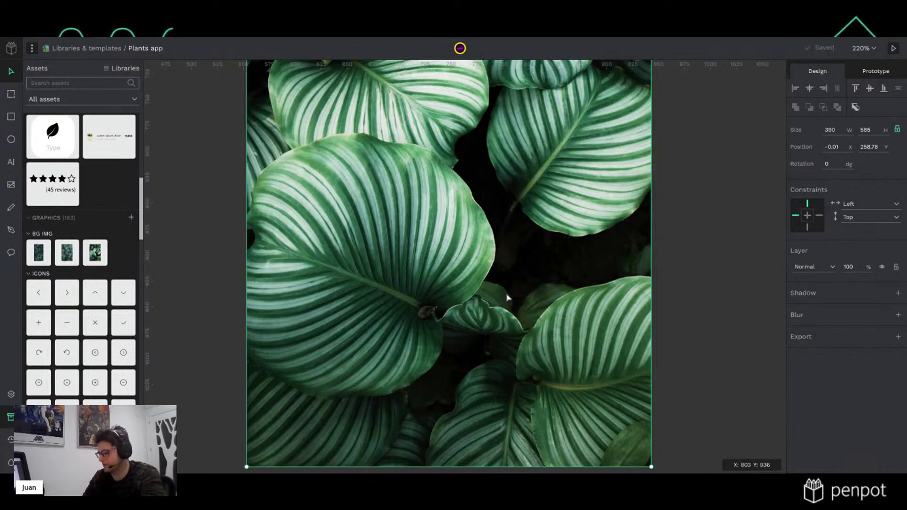
# Start a path with curved nodes along the right leaf and the big leaf's top and side
pyautogui.press('p')
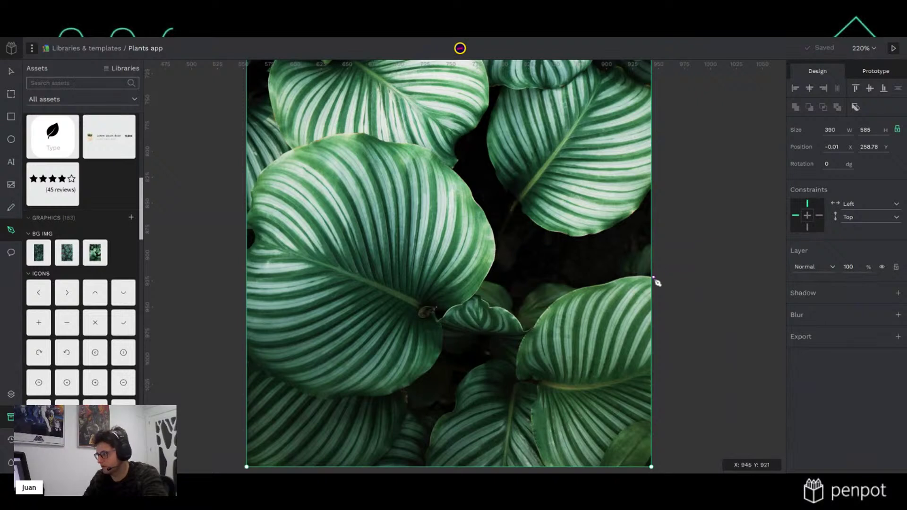
pyautogui.moveTo(581, 287); pyautogui.dragTo(479, 299)
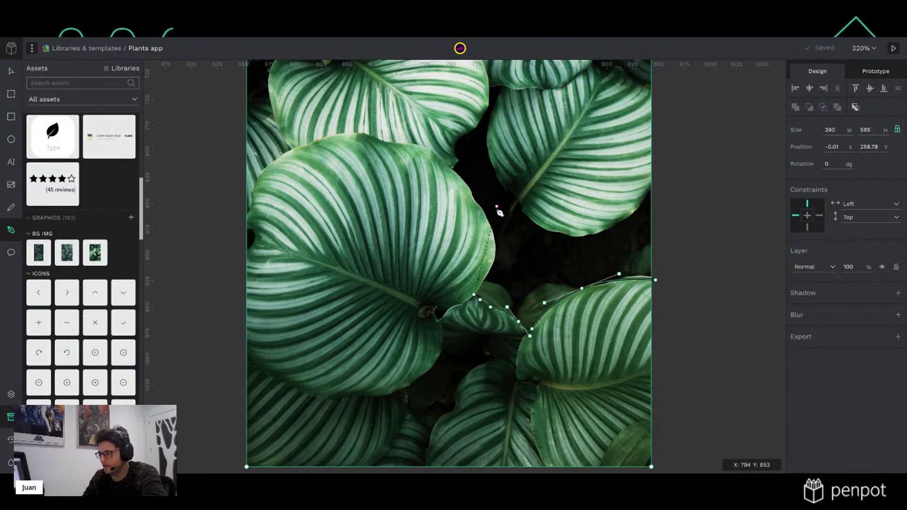
pyautogui.moveTo(490, 227); pyautogui.dragTo(477, 196)
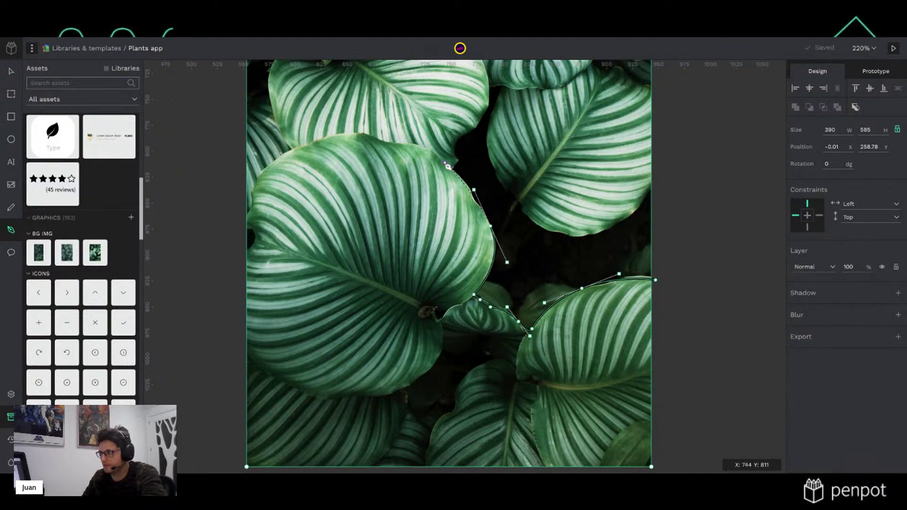
pyautogui.moveTo(431, 151); pyautogui.dragTo(409, 137)
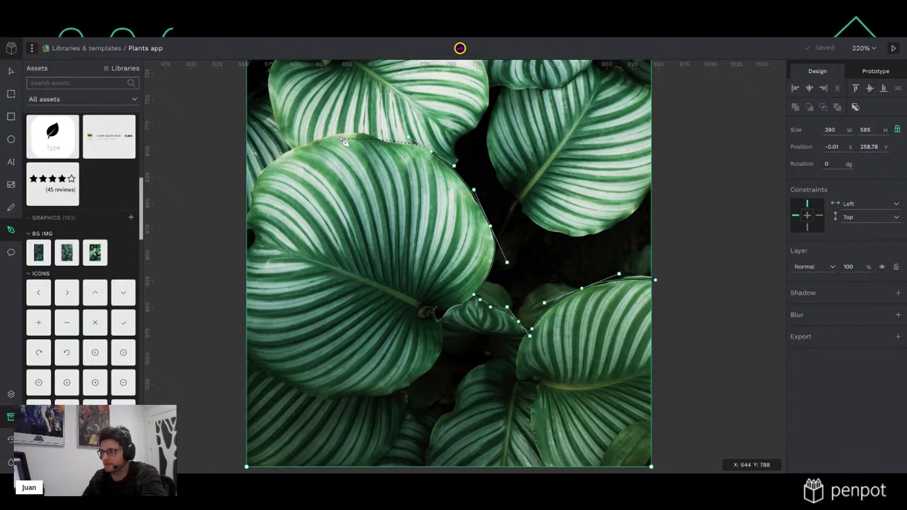
pyautogui.moveTo(323, 137); pyautogui.dragTo(308, 149)
pyautogui.moveTo(255, 181); pyautogui.dragTo(255, 241)
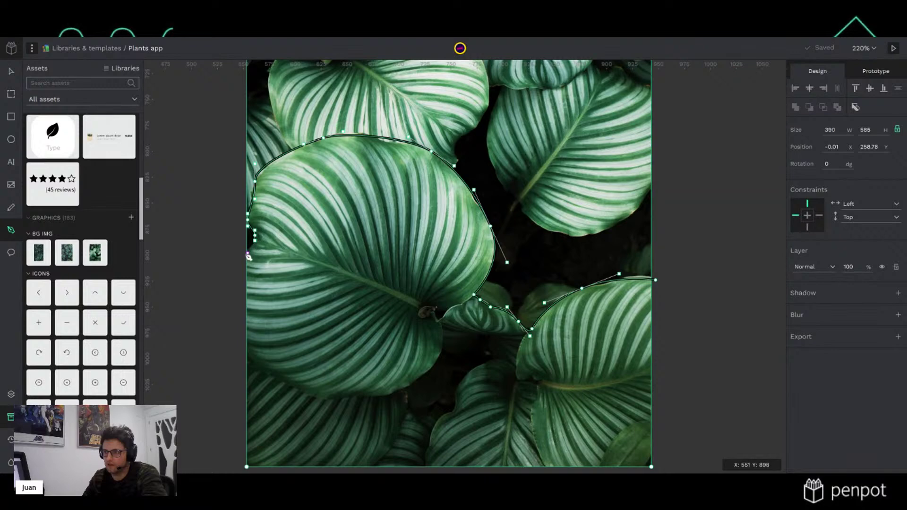
# Add corner nodes along the photo's bottom and close the outline at its start node
pyautogui.click(236, 273)
pyautogui.scroll(-5, 240, 284)
pyautogui.click(236, 281)
pyautogui.click(663, 275)
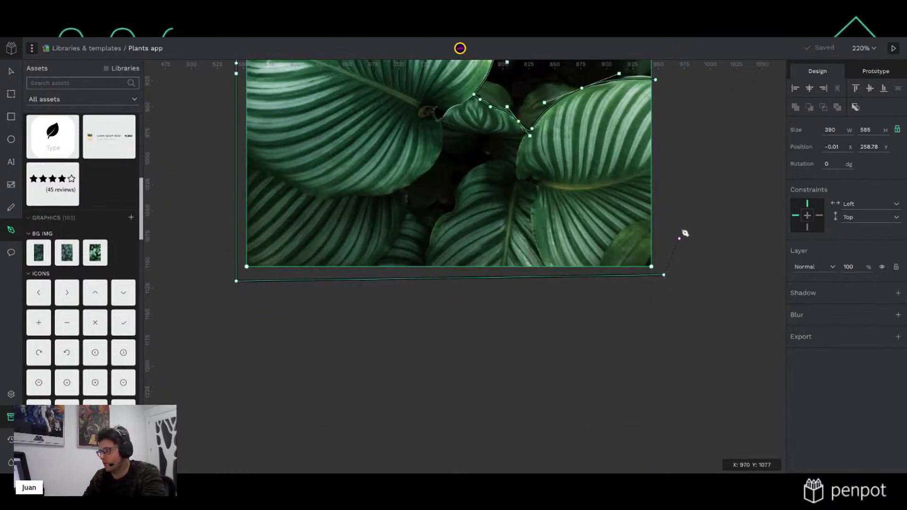
pyautogui.scroll(3, 680, 231)
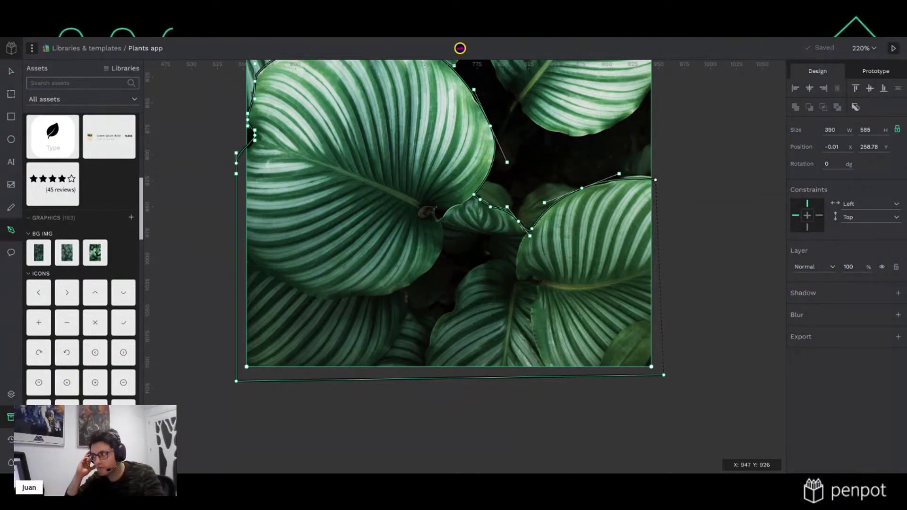
pyautogui.click(656, 180)
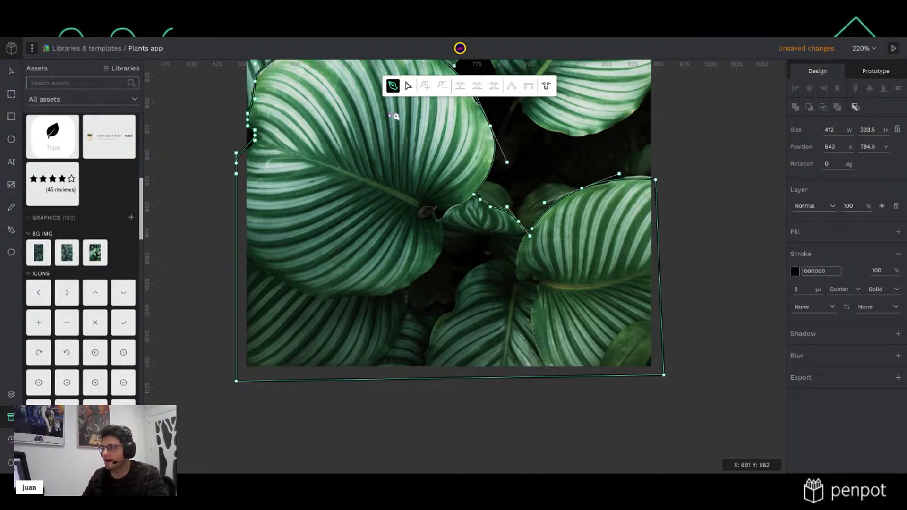
# Drag outline nodes and handles onto the right and lower-left leaf edges, undoing one slip
pyautogui.click(408, 86)
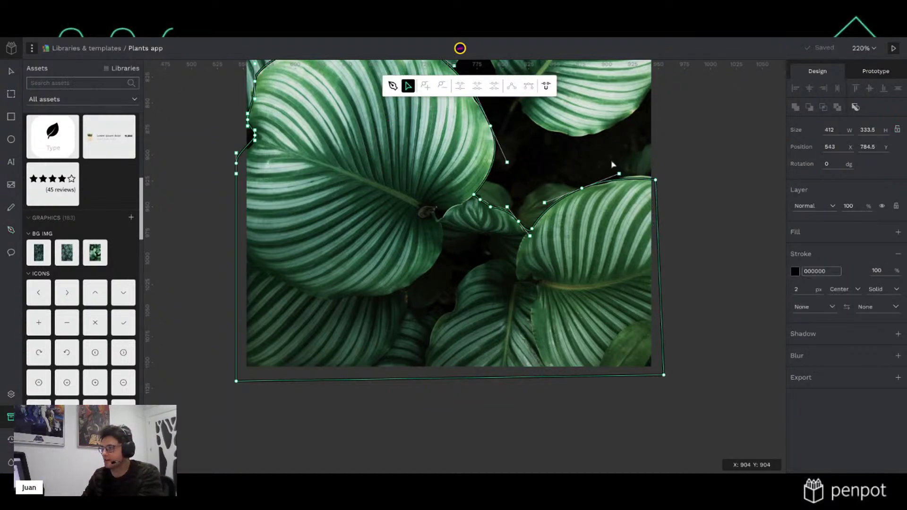
pyautogui.scroll(6, 612, 164)
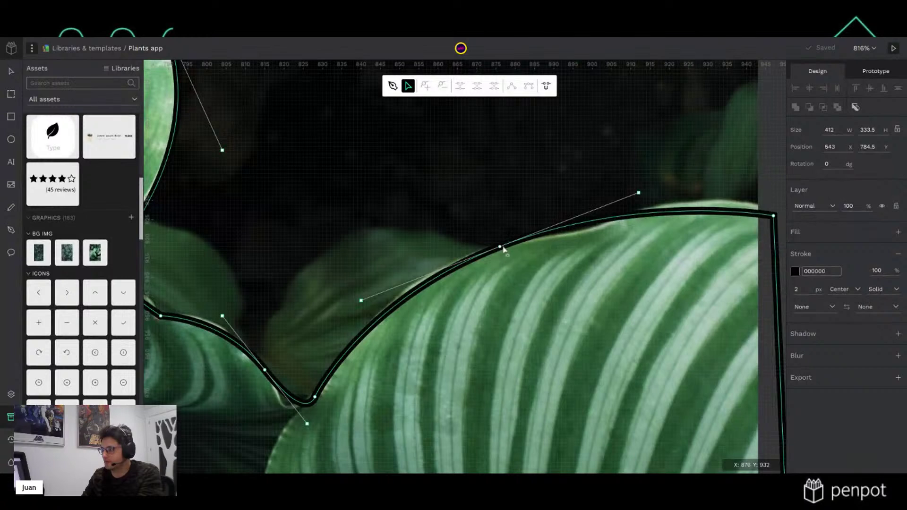
pyautogui.moveTo(509, 253); pyautogui.dragTo(520, 253)
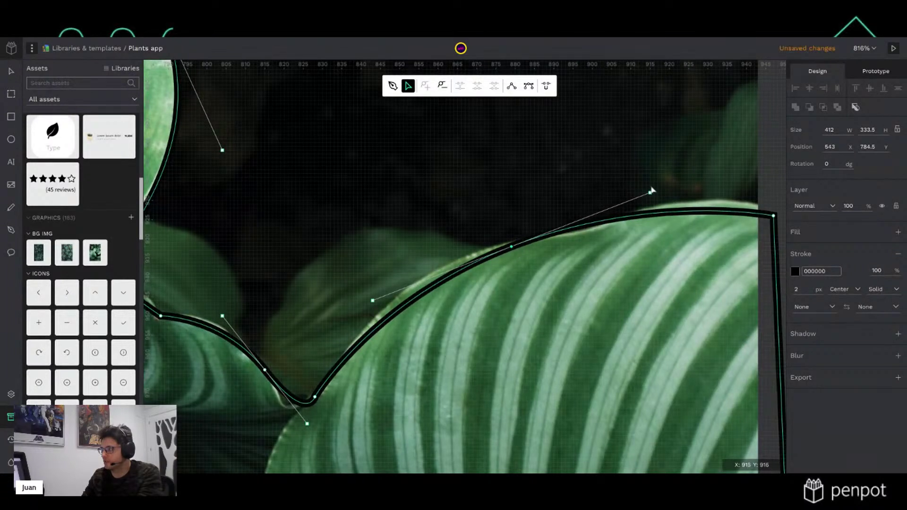
pyautogui.moveTo(650, 194); pyautogui.dragTo(692, 181)
pyautogui.moveTo(314, 396); pyautogui.dragTo(307, 405)
pyautogui.moveTo(265, 373); pyautogui.dragTo(250, 355)
pyautogui.moveTo(291, 409); pyautogui.dragTo(299, 424)
pyautogui.click(226, 326)
pyautogui.moveTo(253, 336)
pyautogui.mouseDown()
pyautogui.moveTo(308, 340)
pyautogui.moveTo(259, 334)
pyautogui.mouseUp()
pyautogui.hotkey('ctrl', 'z')
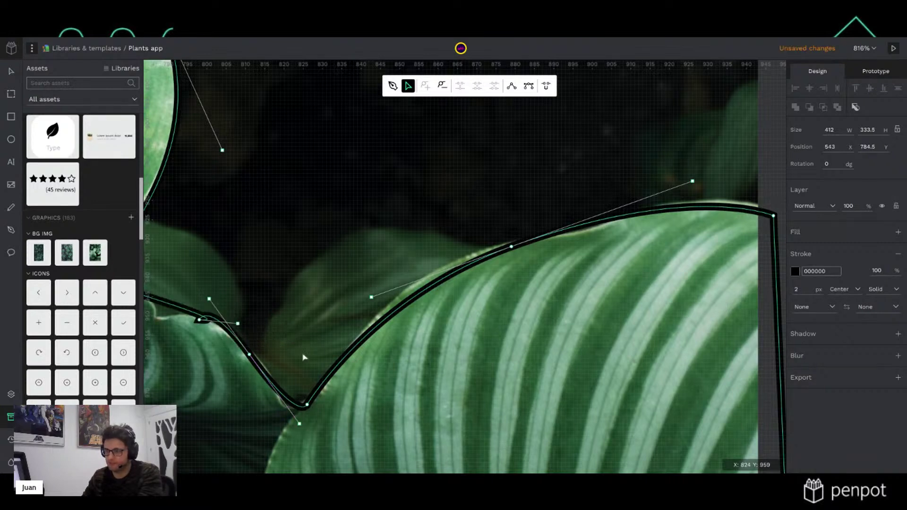
pyautogui.moveTo(237, 323)
pyautogui.mouseDown()
pyautogui.moveTo(211, 302)
pyautogui.moveTo(181, 301)
pyautogui.moveTo(165, 316)
pyautogui.moveTo(228, 326)
pyautogui.mouseUp()
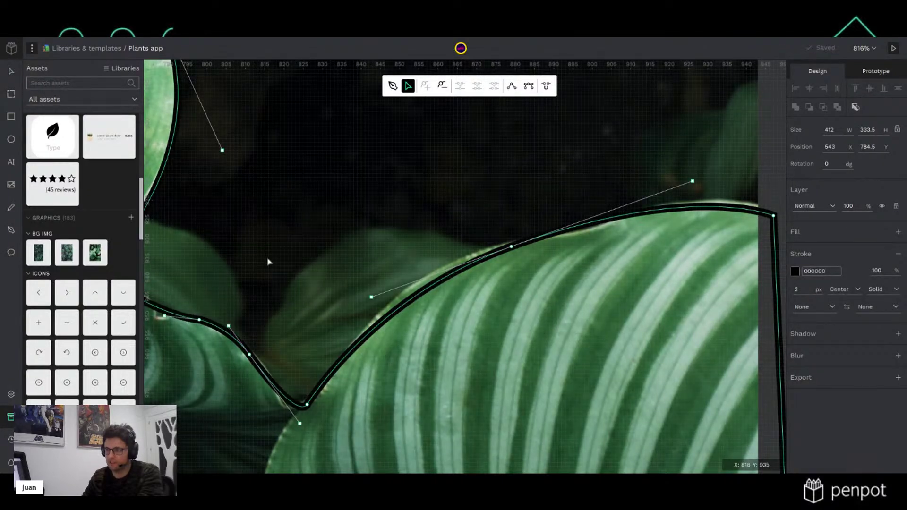
# Adjust a corner node and a lower node, and reshape the outline's top
pyautogui.moveTo(245, 227); pyautogui.dragTo(566, 317)
pyautogui.moveTo(399, 361); pyautogui.dragTo(396, 364)
pyautogui.moveTo(586, 176); pyautogui.dragTo(649, 405)
pyautogui.moveTo(539, 355); pyautogui.dragTo(530, 346)
pyautogui.moveTo(502, 185); pyautogui.dragTo(666, 341)
pyautogui.click(483, 253)
pyautogui.hscroll(-5, 476, 283)
pyautogui.moveTo(416, 162); pyautogui.dragTo(422, 168)
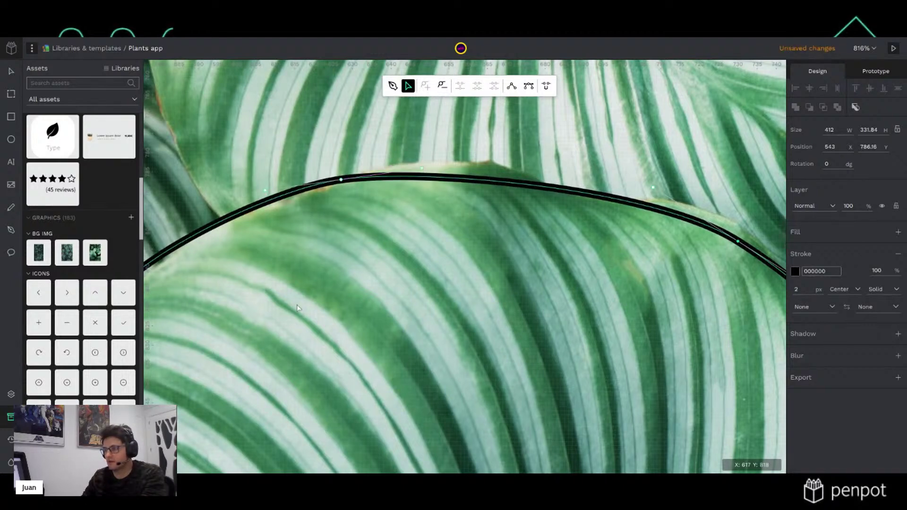
# Lower the top node slightly and fit a node into the leaf's notch
pyautogui.hscroll(-5, 312, 298)
pyautogui.scroll(-2, 312, 299)
pyautogui.moveTo(567, 124); pyautogui.dragTo(569, 129)
pyautogui.scroll(-5, 478, 272)
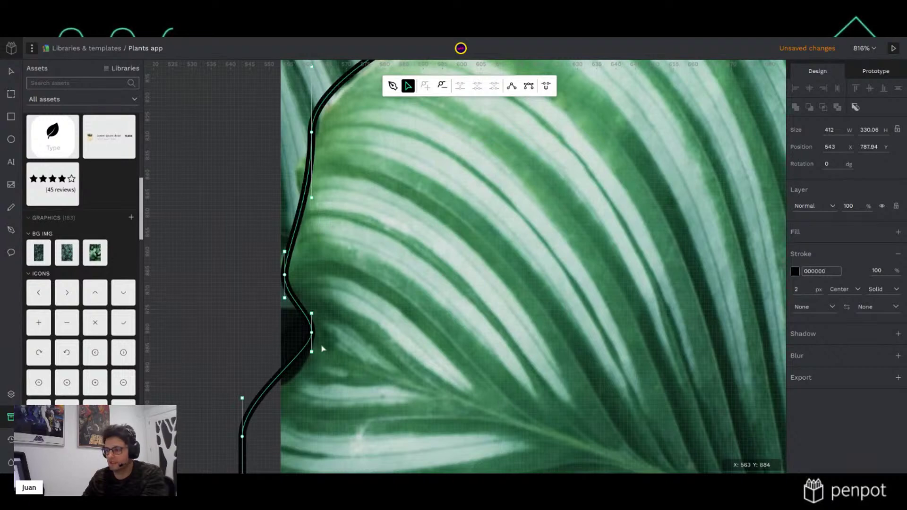
pyautogui.moveTo(311, 333); pyautogui.dragTo(315, 382)
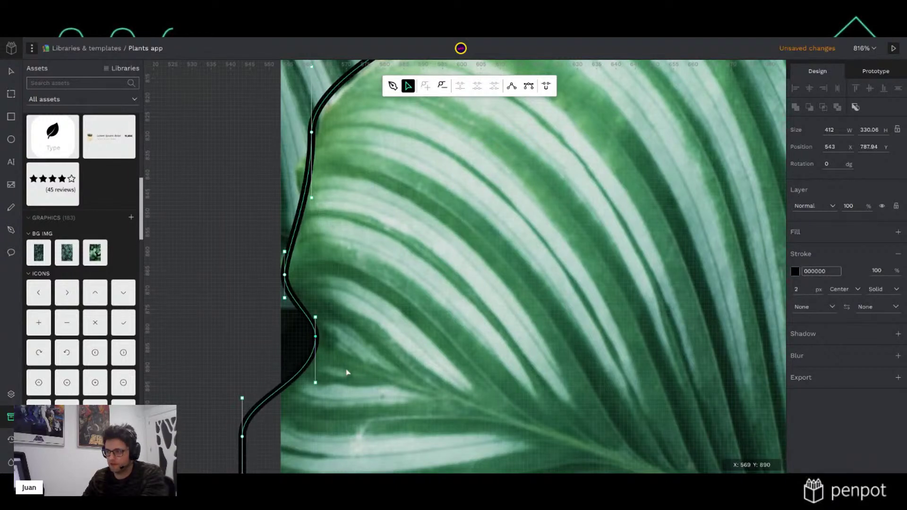
pyautogui.scroll(-2, 363, 370)
pyautogui.scroll(-6, 363, 370)
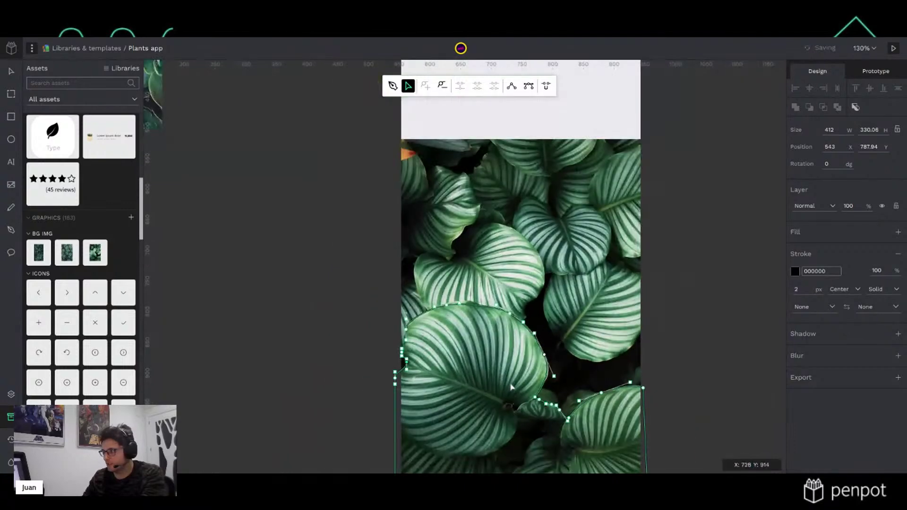
pyautogui.moveTo(487, 346); pyautogui.dragTo(439, 260)
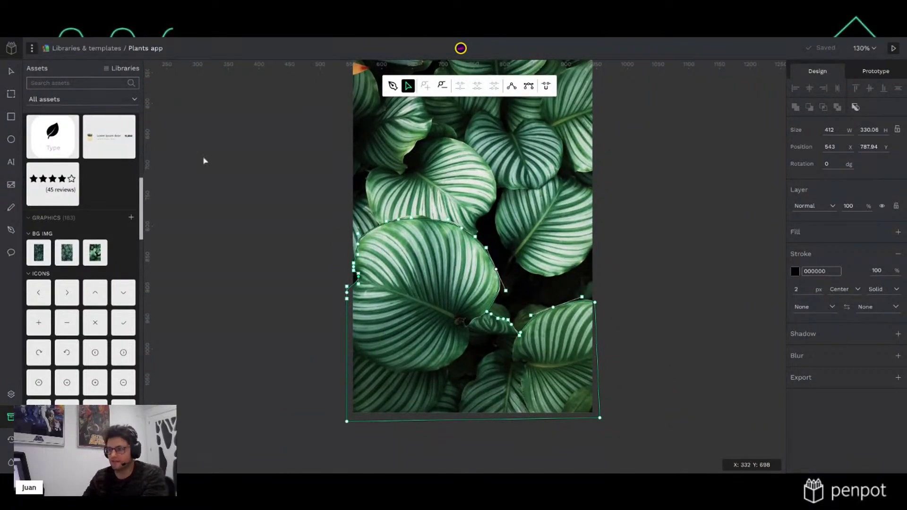
# Exit node editing and replace the outline's black stroke with a grey fill
pyautogui.click(11, 71)
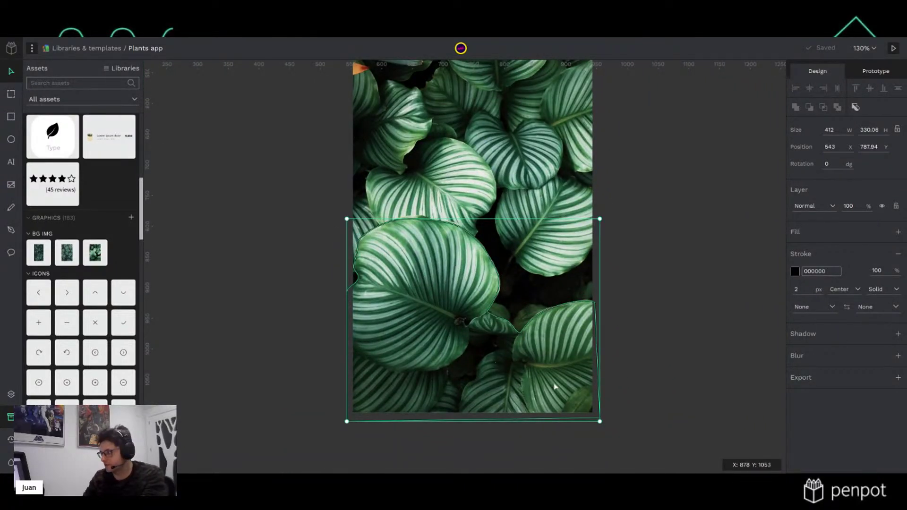
pyautogui.click(897, 253)
pyautogui.click(898, 232)
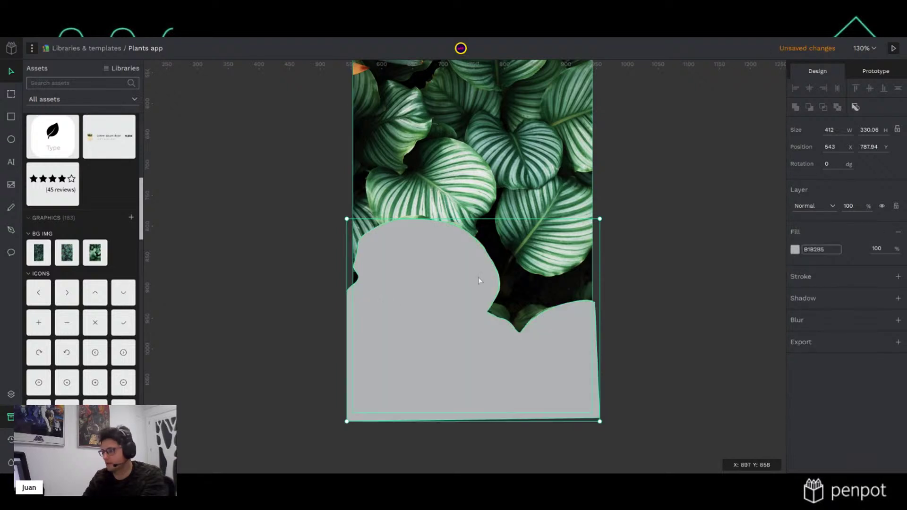
# Select the grey path and plants-bg-3.jpg in Layers and apply Mask
pyautogui.click(13, 395)
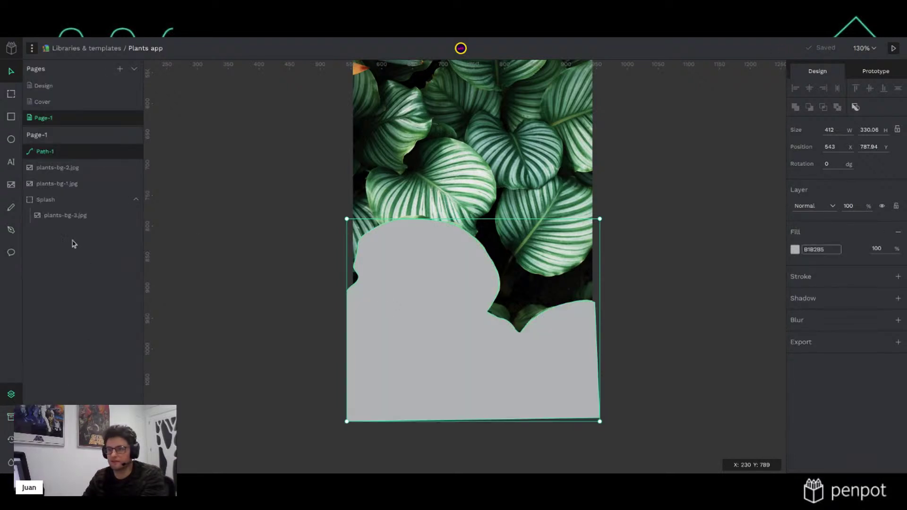
pyautogui.click(76, 168)
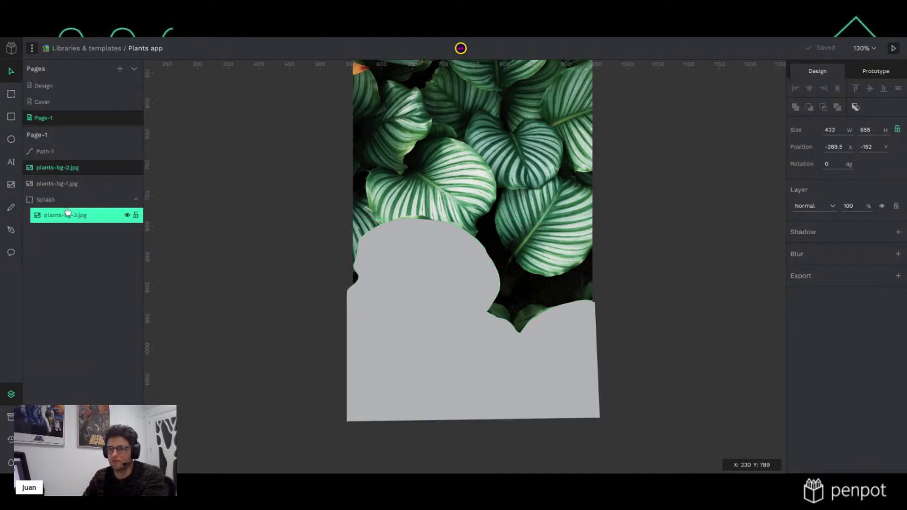
pyautogui.click(69, 152)
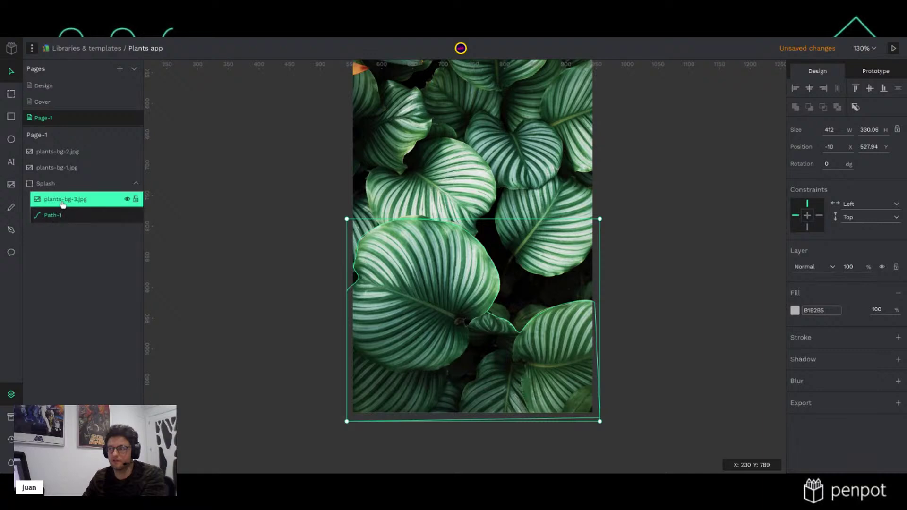
pyautogui.keyDown('shift'); pyautogui.click(71, 203); pyautogui.keyUp('shift')
pyautogui.rightClick(70, 203)
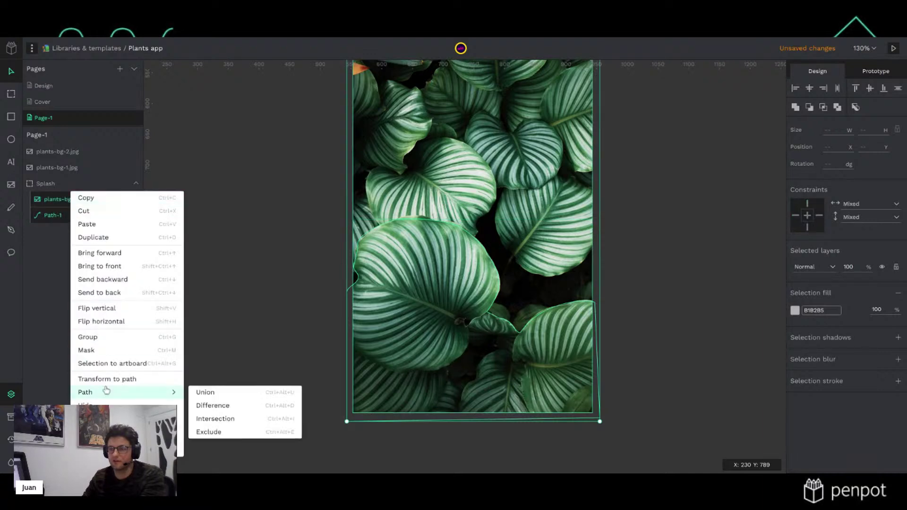
pyautogui.click(99, 356)
pyautogui.click(259, 302)
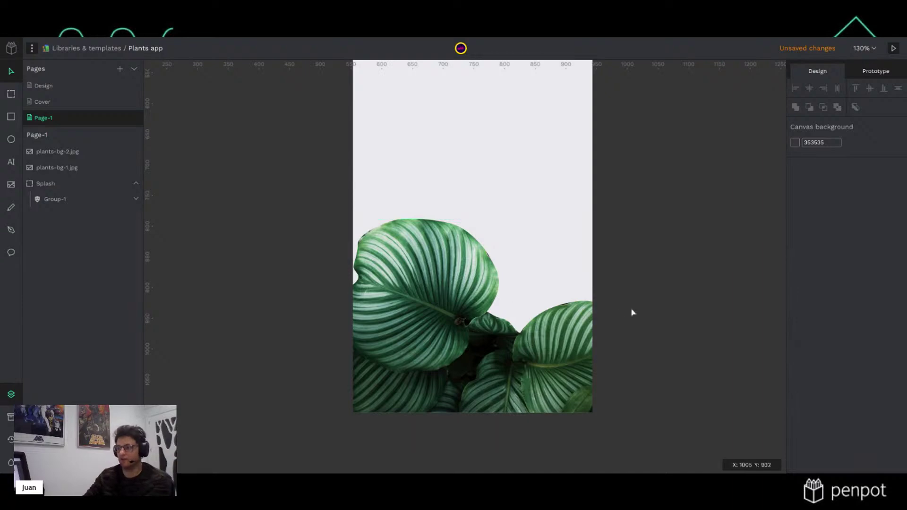
# Edit Path-1 inside Group-1, moving nodes onto the leaf edge and into the leaf gap
pyautogui.keyDown('ctrl'); pyautogui.scroll(10, 532, 271); pyautogui.keyUp('ctrl')
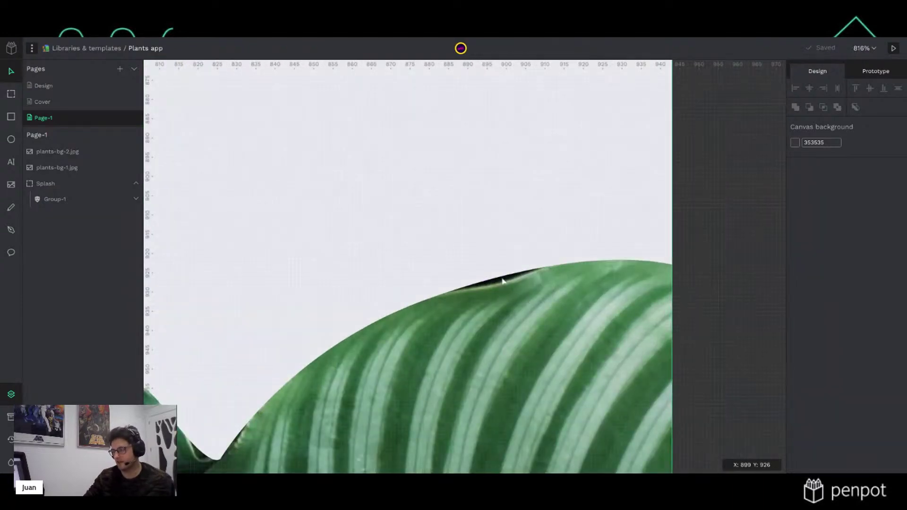
pyautogui.keyDown('ctrl'); pyautogui.scroll(-3, 502, 279); pyautogui.keyUp('ctrl')
pyautogui.keyDown('ctrl'); pyautogui.scroll(-3, 405, 373); pyautogui.keyUp('ctrl')
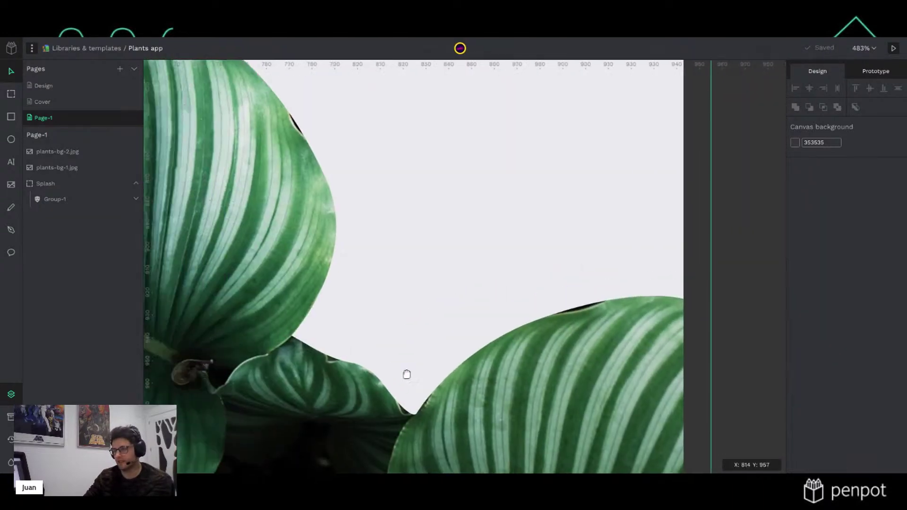
pyautogui.keyDown('ctrl'); pyautogui.scroll(4, 425, 364); pyautogui.keyUp('ctrl')
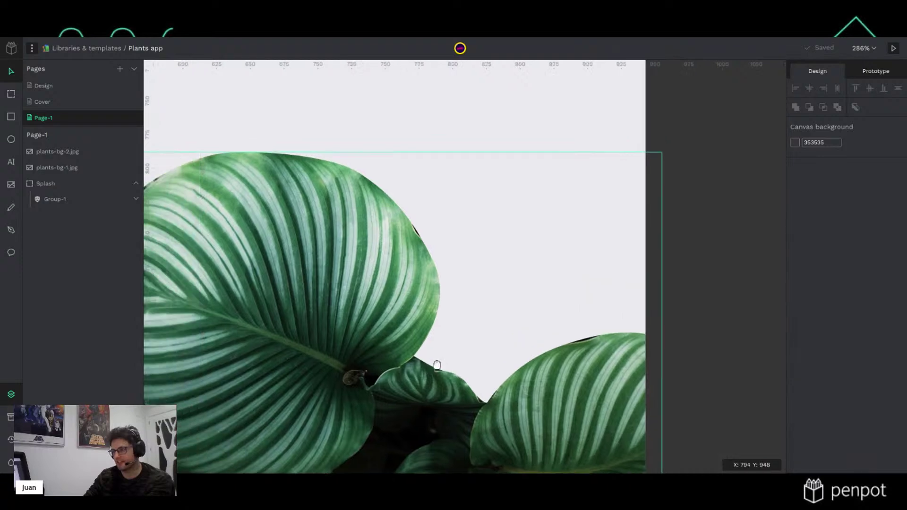
pyautogui.keyDown('ctrl'); pyautogui.scroll(2, 477, 326); pyautogui.keyUp('ctrl')
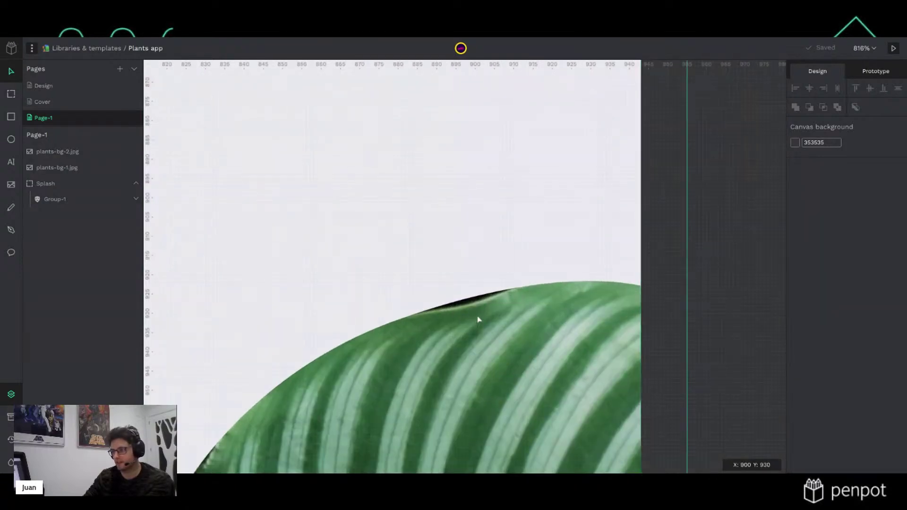
pyautogui.click(137, 198)
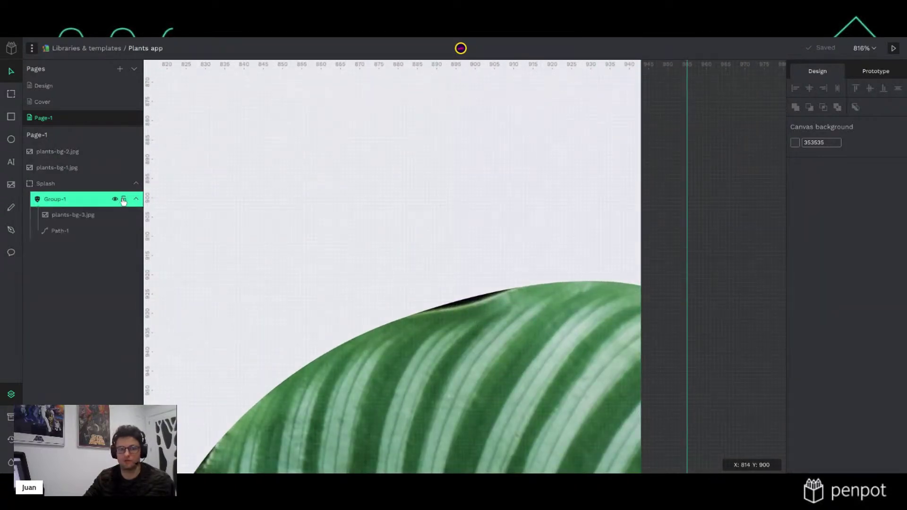
pyautogui.click(79, 231)
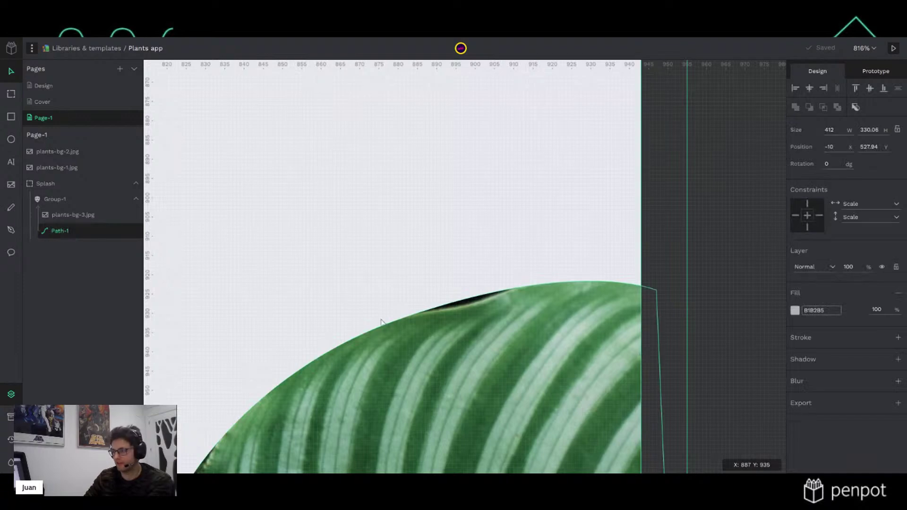
pyautogui.doubleClick(398, 329)
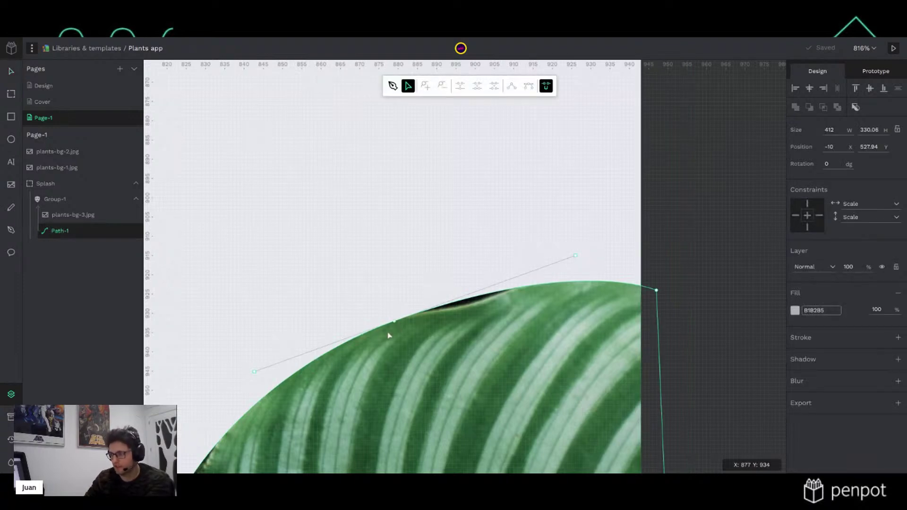
pyautogui.moveTo(396, 325); pyautogui.dragTo(396, 331)
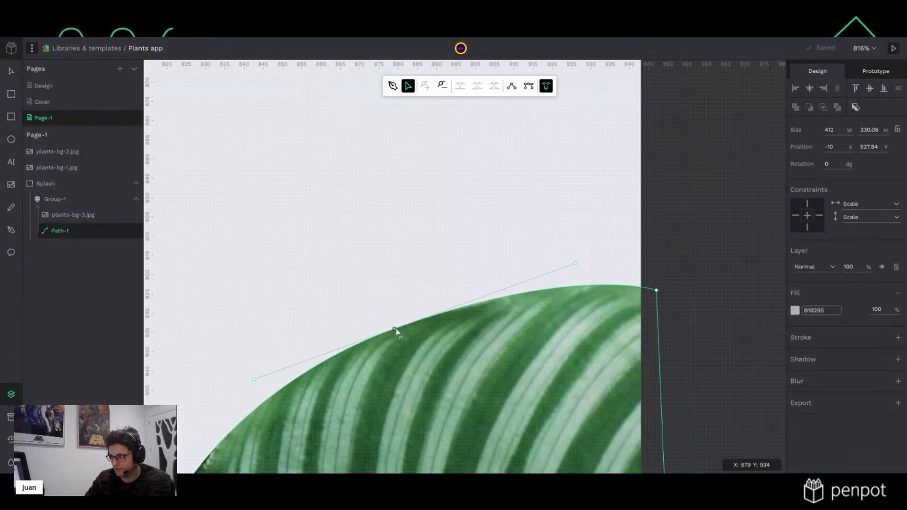
pyautogui.scroll(-5, 333, 419)
pyautogui.hscroll(-5, 334, 419)
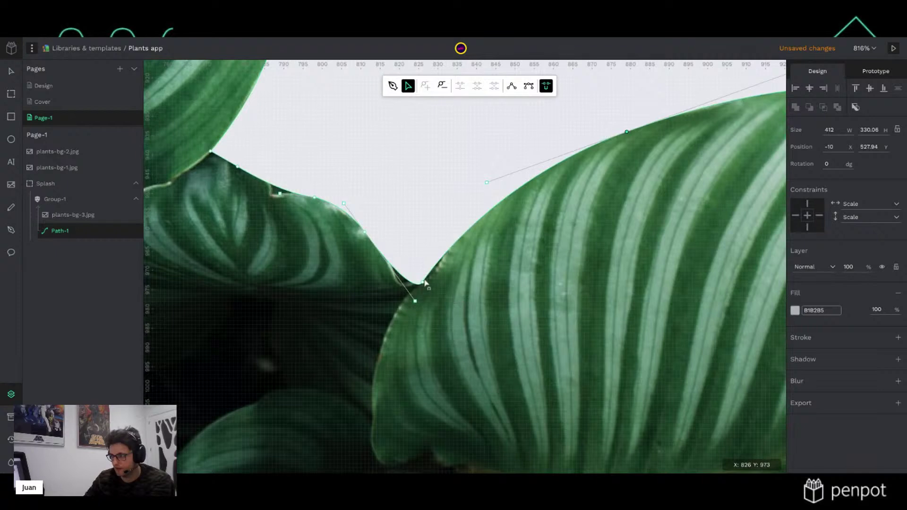
pyautogui.moveTo(422, 283); pyautogui.dragTo(411, 301)
pyautogui.moveTo(279, 193); pyautogui.dragTo(234, 200)
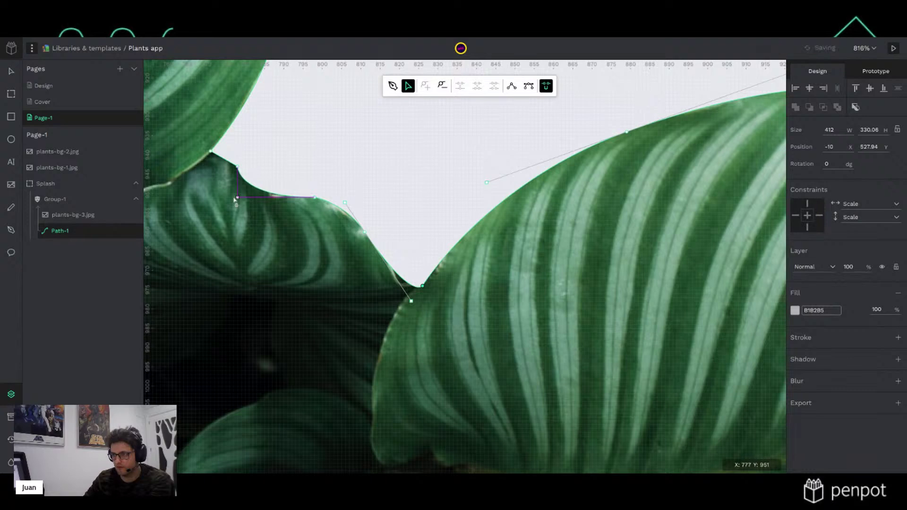
# Shift the big leaf's left-edge node and curve onto its outline
pyautogui.moveTo(380, 197); pyautogui.dragTo(646, 348)
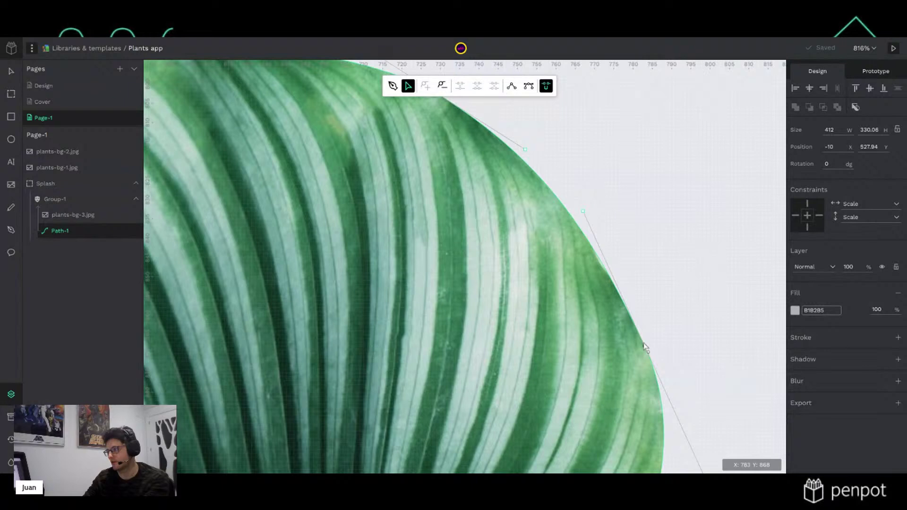
pyautogui.moveTo(357, 200); pyautogui.dragTo(573, 307)
pyautogui.moveTo(337, 148); pyautogui.dragTo(627, 189)
pyautogui.click(280, 263)
pyautogui.moveTo(279, 204); pyautogui.dragTo(284, 207)
pyautogui.moveTo(279, 268); pyautogui.dragTo(290, 272)
pyautogui.scroll(-10, 477, 328)
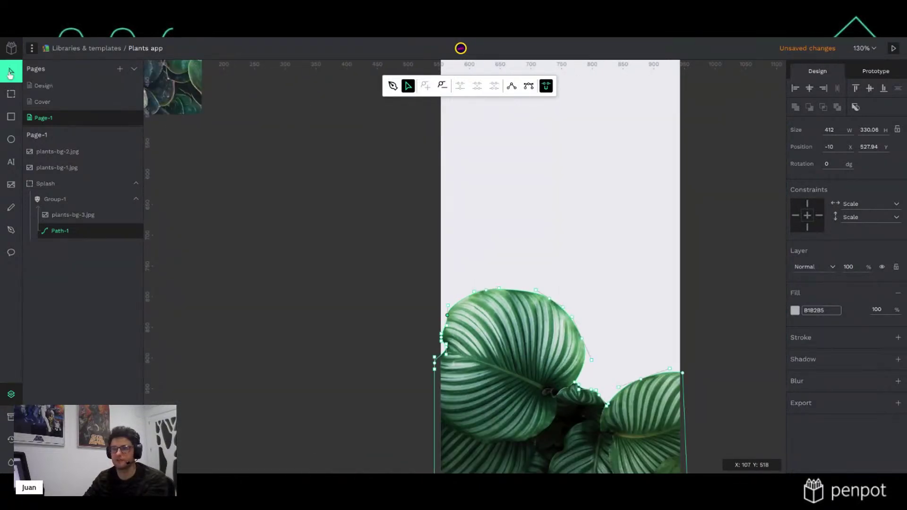
# Move plants-bg-2.jpg onto the Splash board and send it behind the masked leaves
pyautogui.press('Escape')
pyautogui.press('Escape')
pyautogui.scroll(-5, 639, 301)
pyautogui.scroll(4, 637, 296)
pyautogui.hscroll(3, 559, 324)
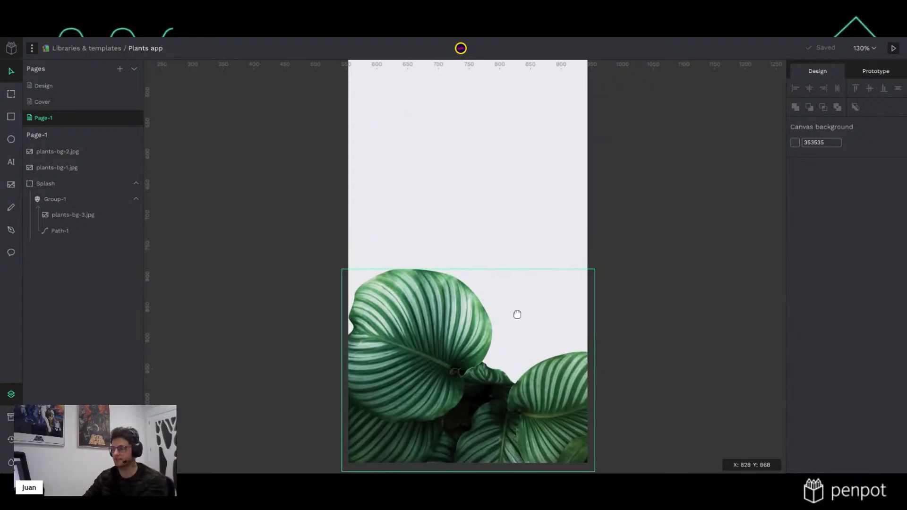
pyautogui.scroll(-4, 364, 243)
pyautogui.moveTo(263, 170); pyautogui.dragTo(399, 281)
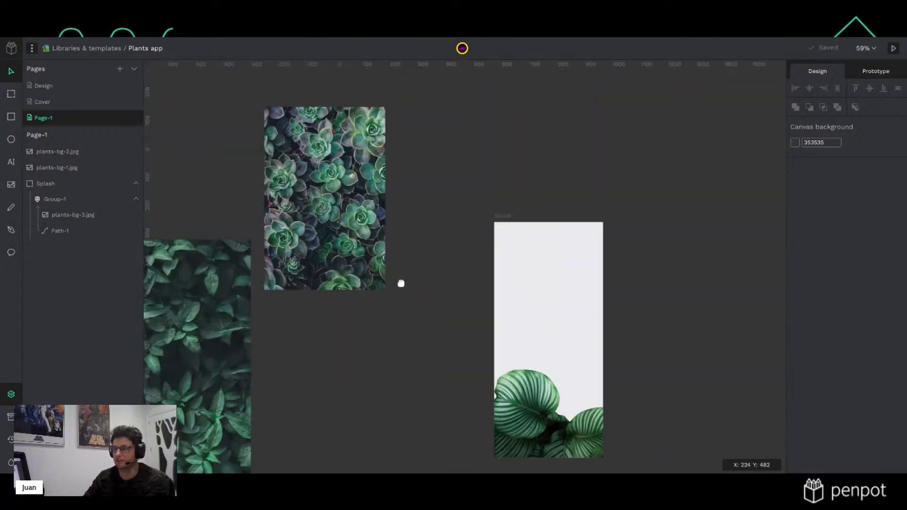
pyautogui.click(330, 208)
pyautogui.moveTo(318, 196); pyautogui.dragTo(533, 302)
pyautogui.hotkey('ctrl', 'shift', 'Down')
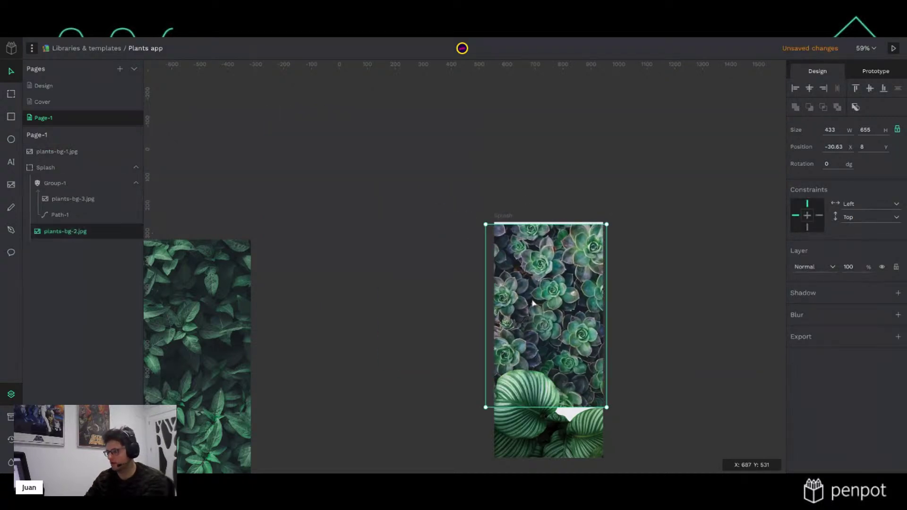
# Position the succulent photo near the board top at X -30.63, Y 37.97
pyautogui.scroll(3, 583, 391)
pyautogui.moveTo(562, 205); pyautogui.dragTo(571, 264)
pyautogui.scroll(-2, 571, 264)
pyautogui.scroll(1, 572, 264)
pyautogui.moveTo(605, 207); pyautogui.dragTo(587, 184)
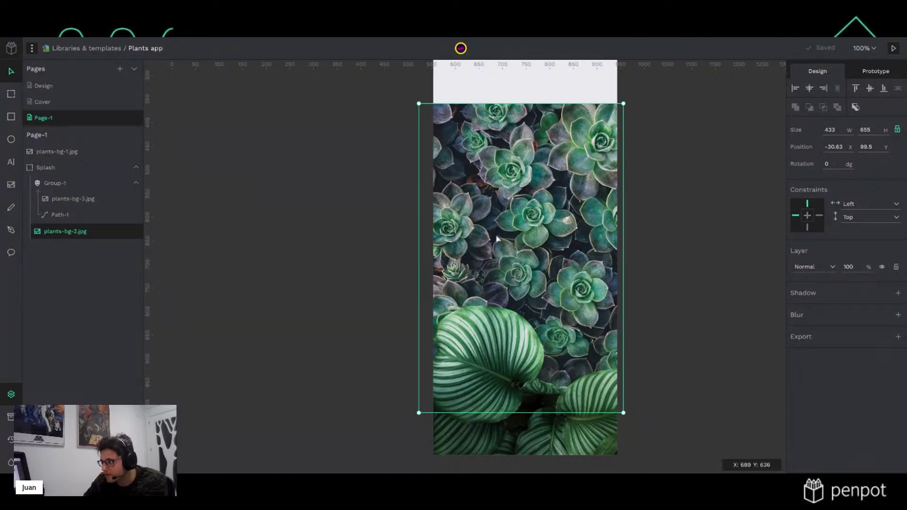
pyautogui.scroll(4, 608, 226)
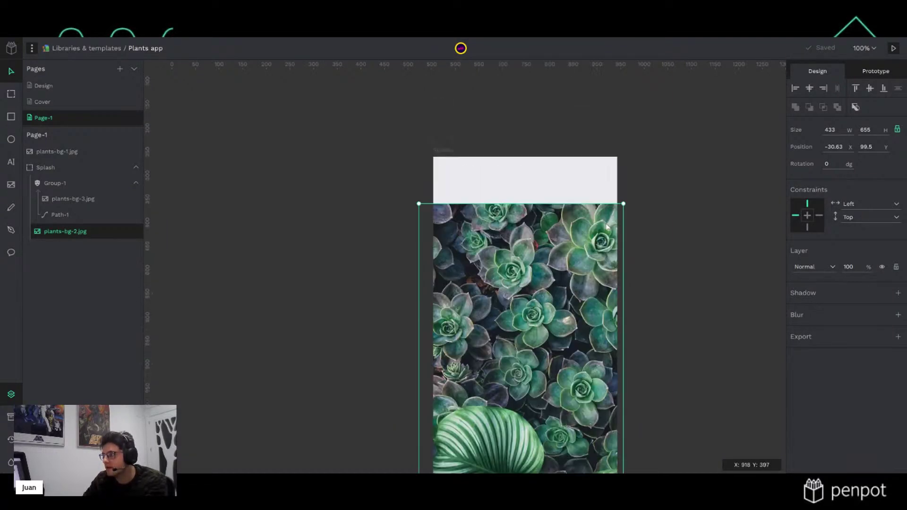
pyautogui.moveTo(562, 306); pyautogui.dragTo(562, 277)
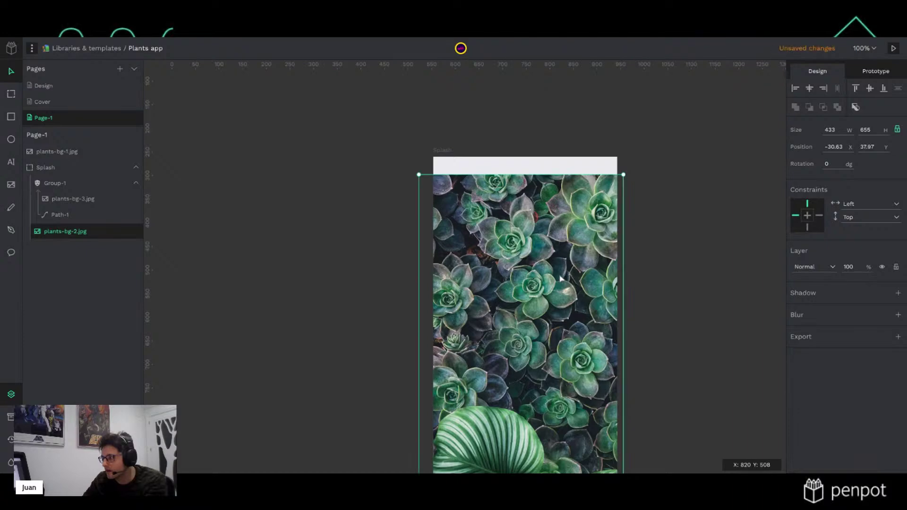
pyautogui.keyDown('ctrl'); pyautogui.scroll(4, 610, 375); pyautogui.keyUp('ctrl')
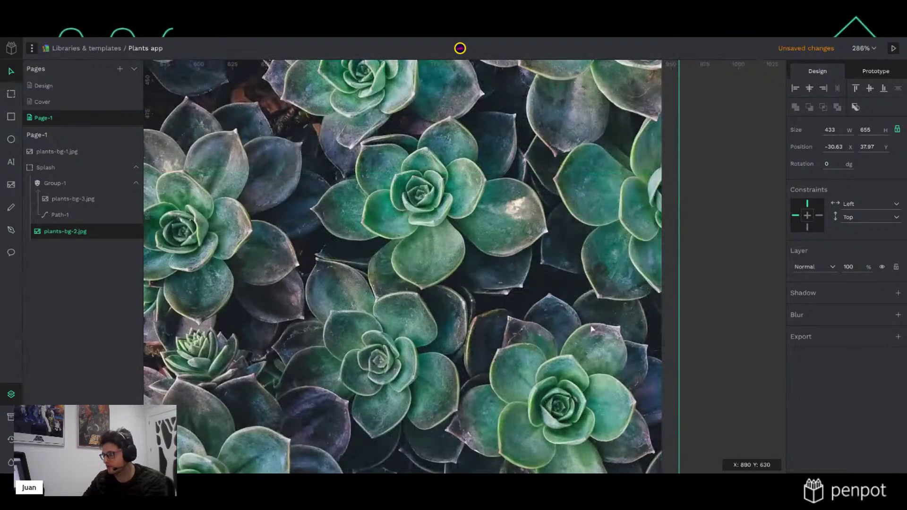
pyautogui.scroll(-2, 591, 329)
# Start a new path tracing nodes up the succulent leaf outline
pyautogui.press('p')
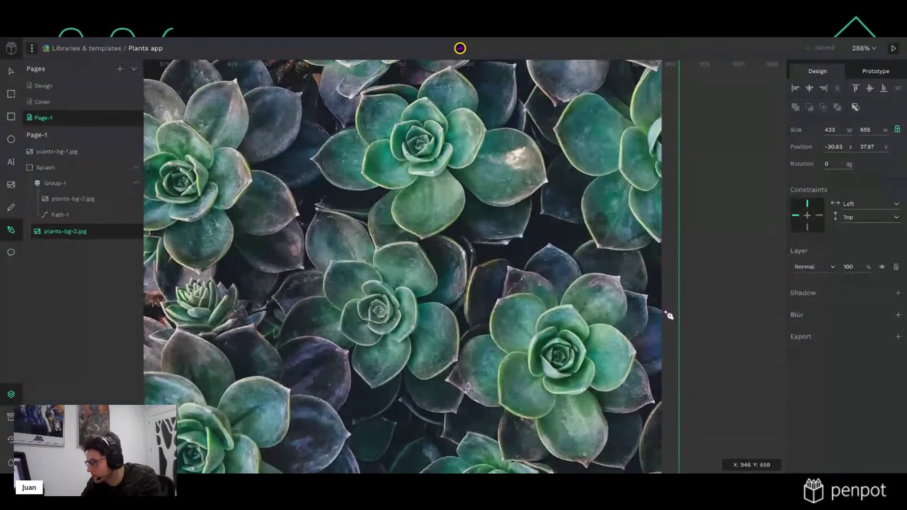
pyautogui.keyDown('ctrl'); pyautogui.scroll(1, 668, 316); pyautogui.keyUp('ctrl')
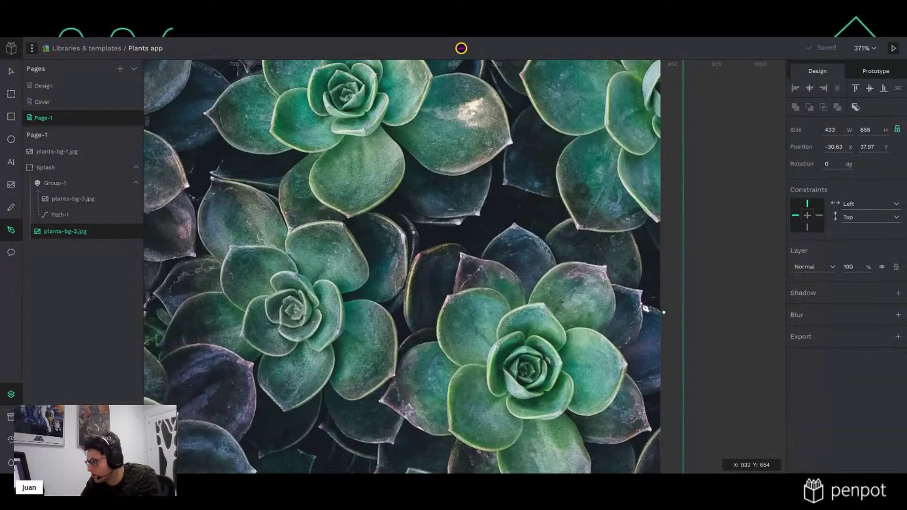
pyautogui.click(640, 289)
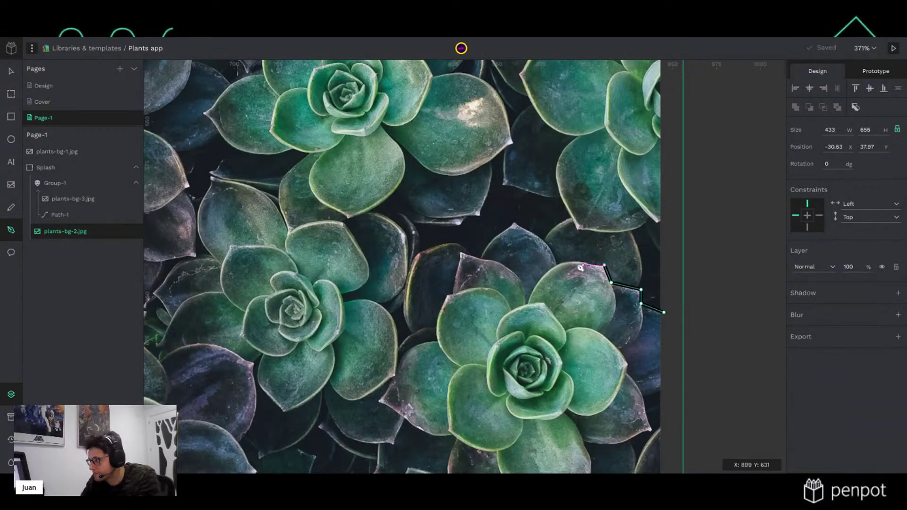
pyautogui.click(570, 266)
pyautogui.click(564, 266)
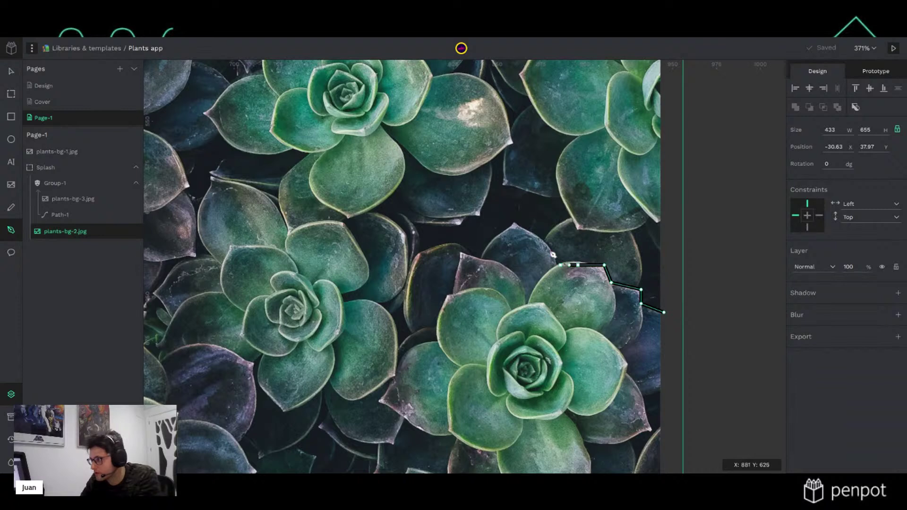
pyautogui.click(543, 241)
pyautogui.click(525, 229)
pyautogui.click(515, 223)
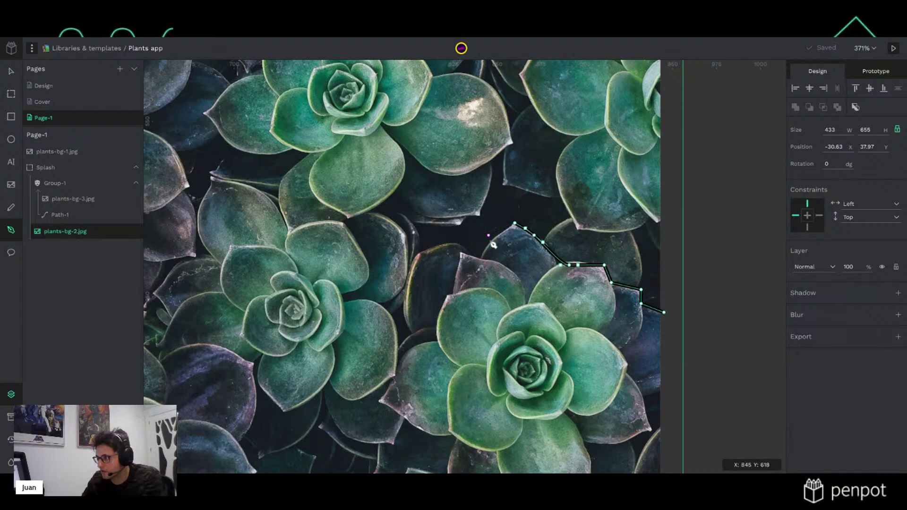
pyautogui.moveTo(491, 242); pyautogui.dragTo(485, 252)
pyautogui.click(482, 259)
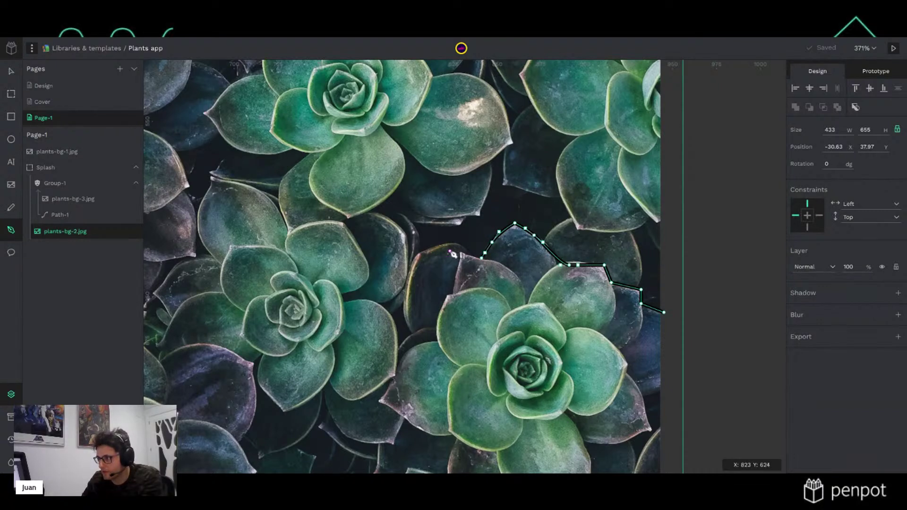
# Add curved and corner nodes over the rounded leaf tops and contours
pyautogui.moveTo(454, 242); pyautogui.dragTo(410, 265)
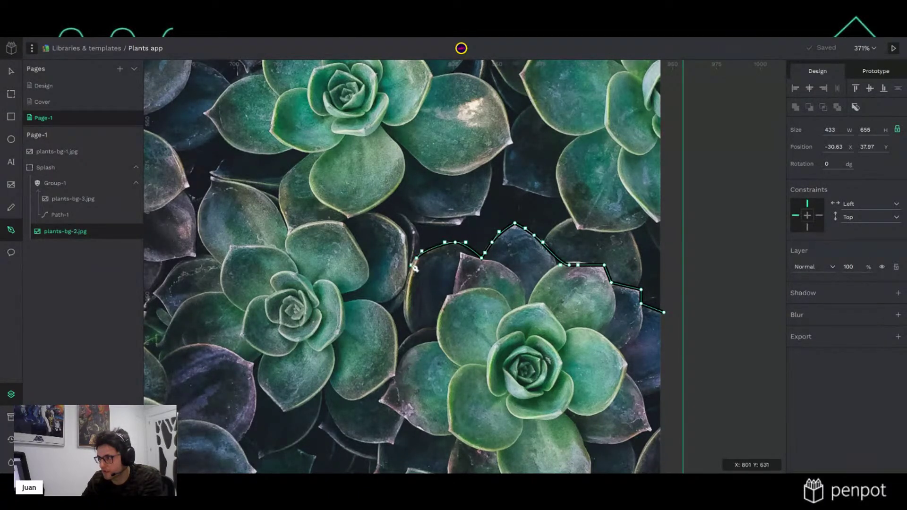
pyautogui.moveTo(403, 311); pyautogui.dragTo(405, 347)
pyautogui.click(397, 347)
pyautogui.moveTo(378, 304); pyautogui.dragTo(359, 295)
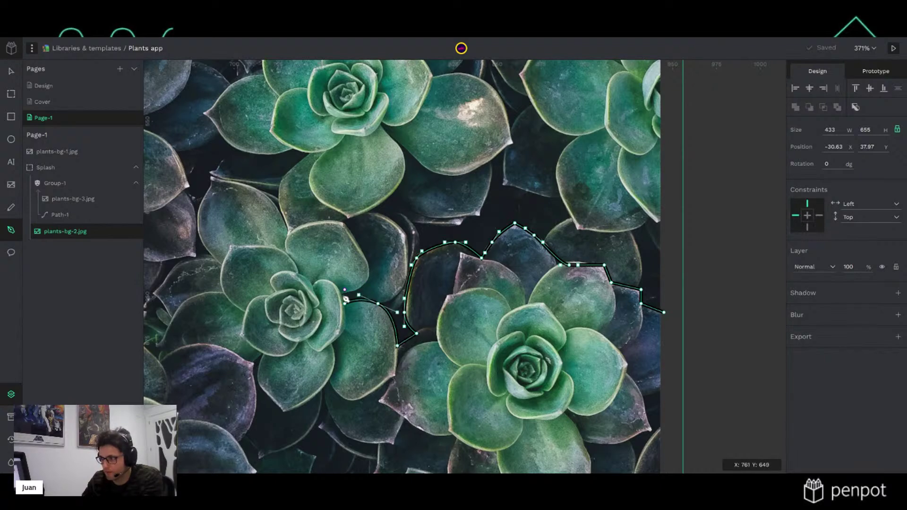
pyautogui.scroll(5, 346, 299)
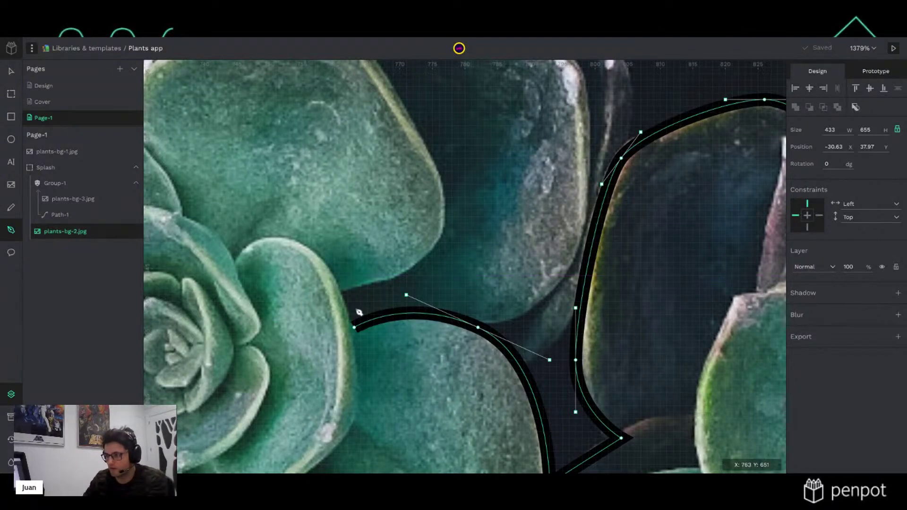
pyautogui.click(357, 288)
# Curve the path around the next leaf tip toward the upper-left leaf
pyautogui.moveTo(394, 100); pyautogui.dragTo(503, 235)
pyautogui.moveTo(298, 129); pyautogui.dragTo(464, 357)
pyautogui.moveTo(519, 258); pyautogui.dragTo(469, 258)
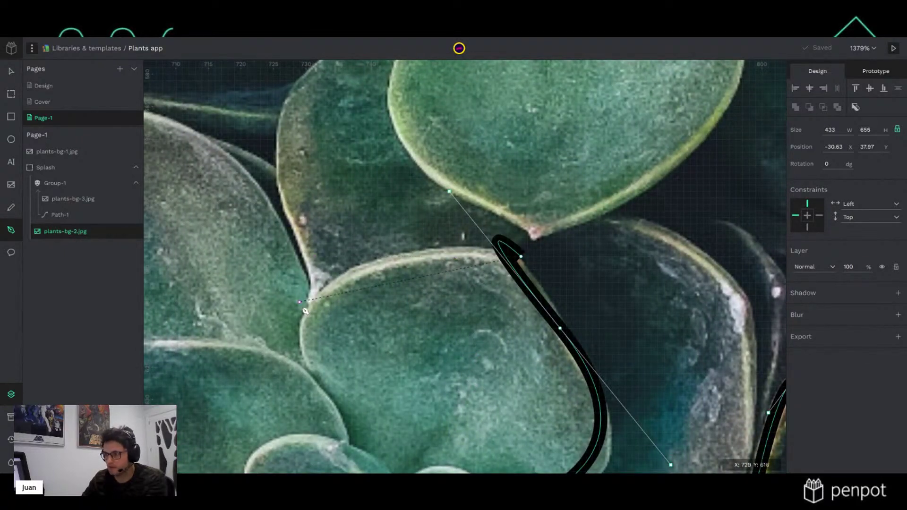
pyautogui.moveTo(312, 303); pyautogui.dragTo(267, 354)
pyautogui.moveTo(183, 126)
pyautogui.mouseDown()
pyautogui.moveTo(88, 86)
pyautogui.moveTo(58, 62)
pyautogui.mouseUp()
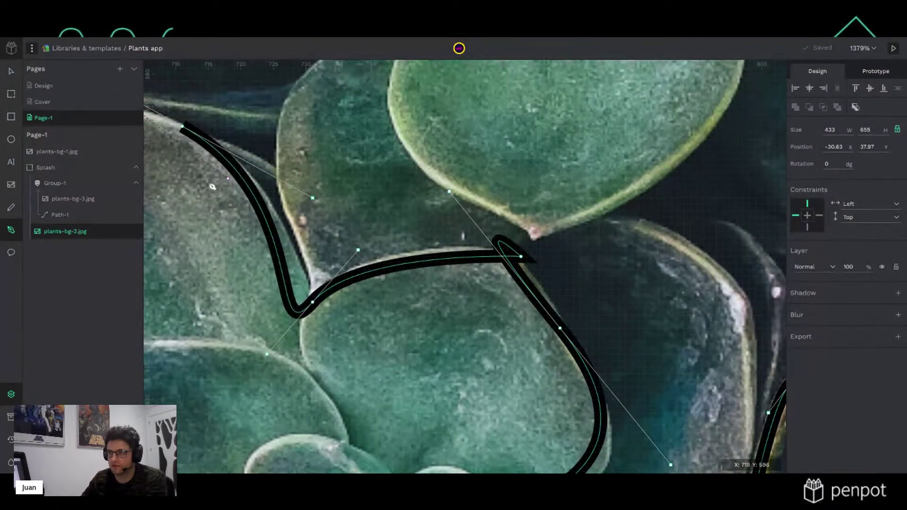
pyautogui.hscroll(-10, 561, 267)
pyautogui.scroll(3, 560, 267)
pyautogui.moveTo(410, 180); pyautogui.dragTo(410, 263)
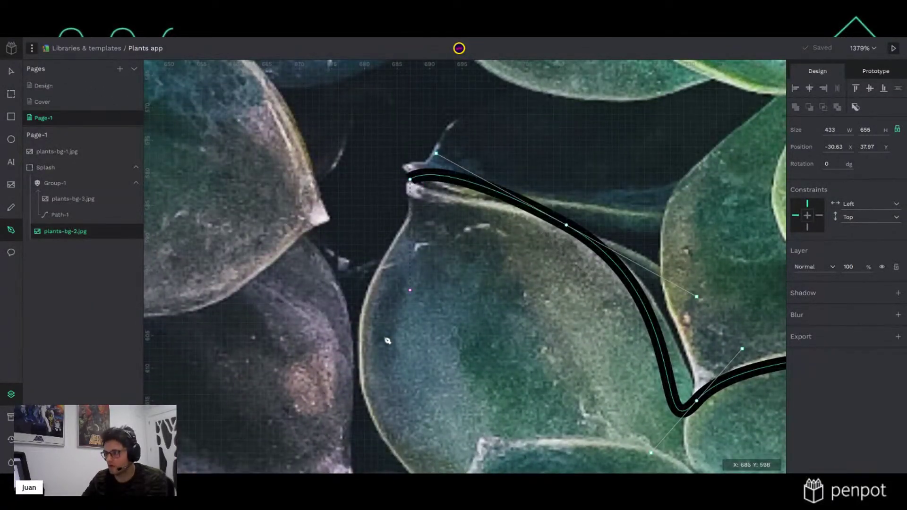
pyautogui.scroll(-8, 384, 202)
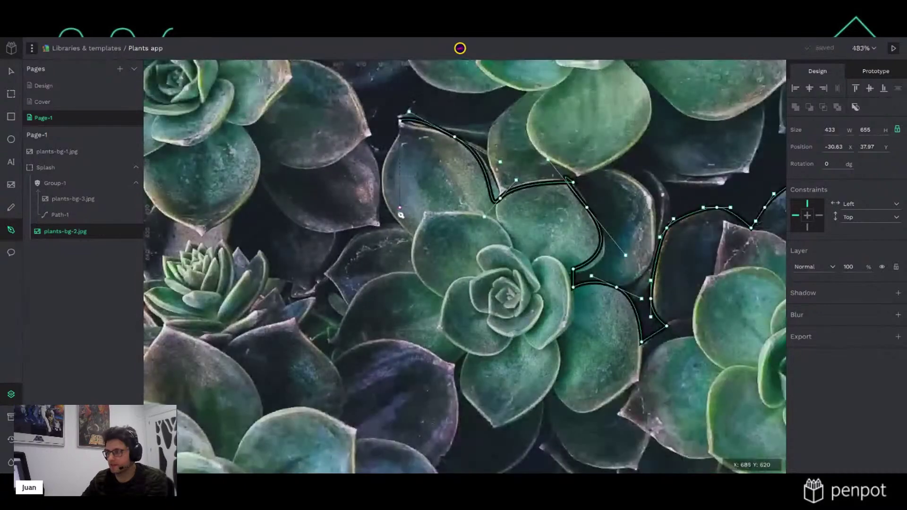
# Adjust the last node's curve and extend the outline along the upper leaf edge
pyautogui.scroll(2, 400, 215)
pyautogui.scroll(-3, 386, 188)
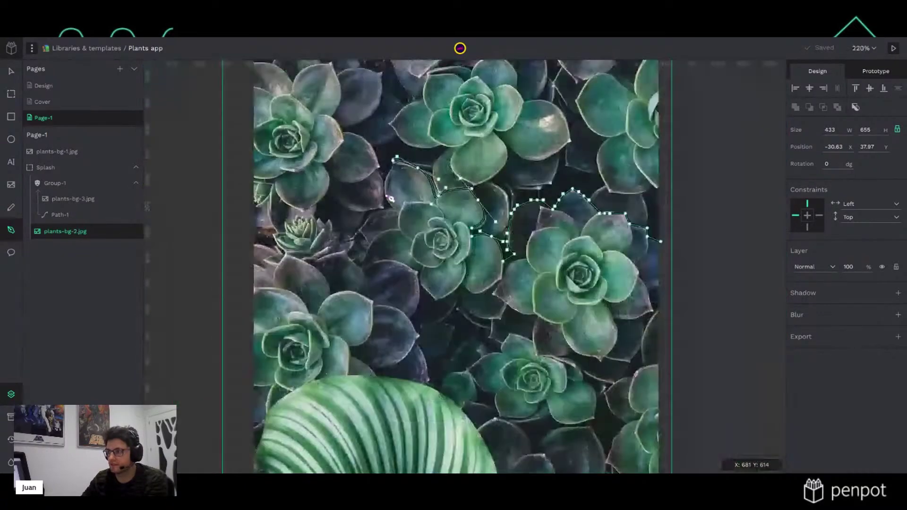
pyautogui.moveTo(381, 136); pyautogui.dragTo(437, 213)
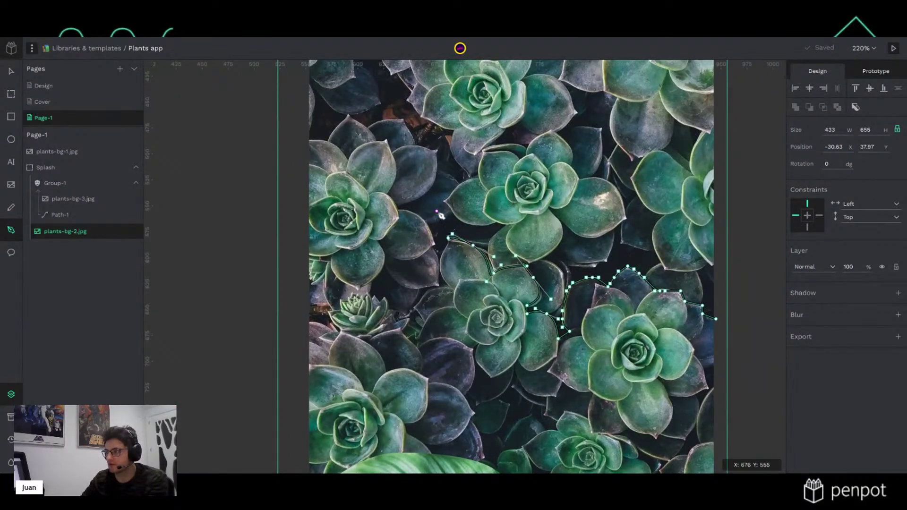
pyautogui.scroll(4, 440, 216)
pyautogui.scroll(3, 450, 313)
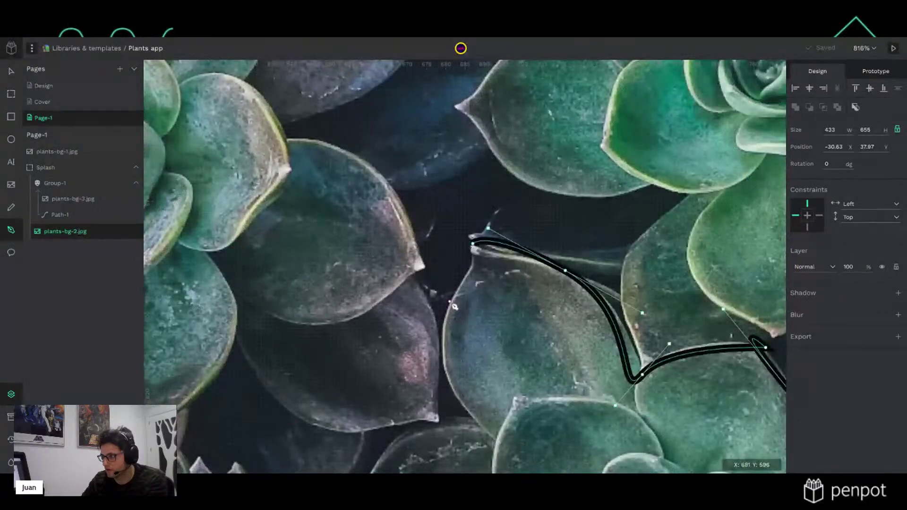
pyautogui.moveTo(438, 328); pyautogui.dragTo(441, 333)
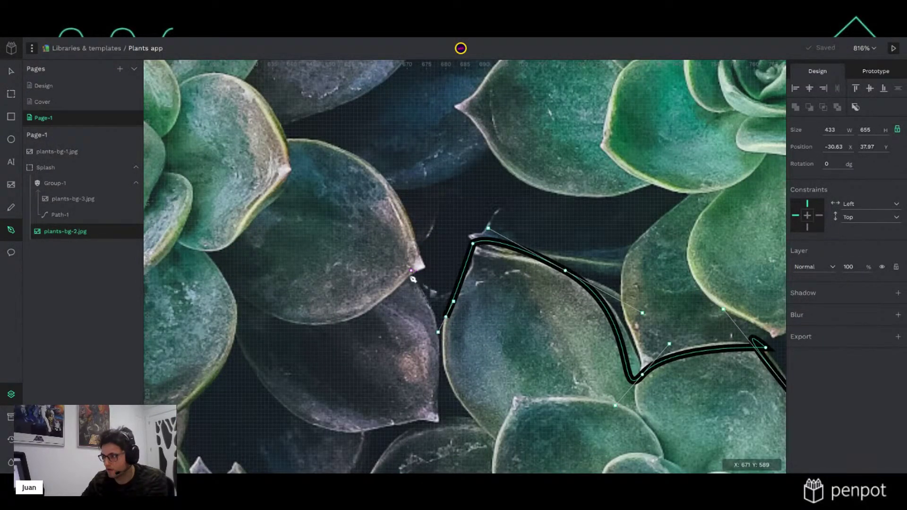
pyautogui.click(407, 271)
pyautogui.click(423, 270)
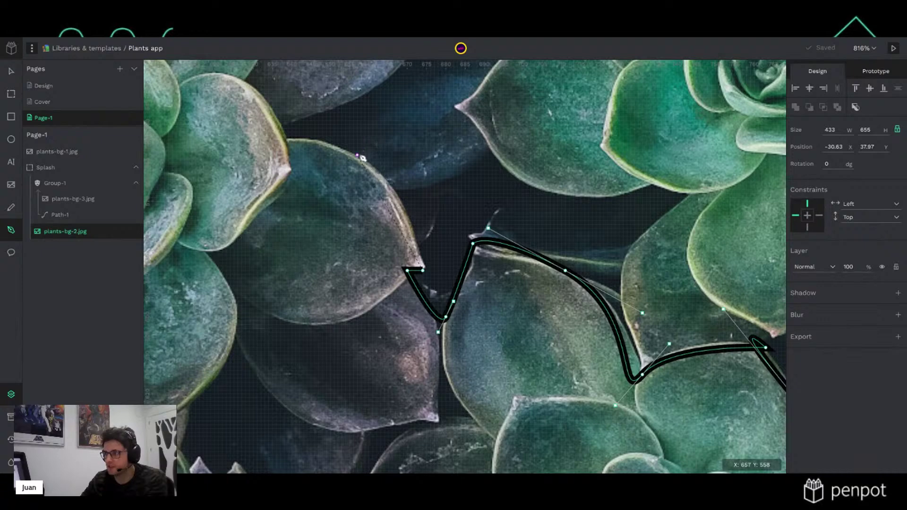
pyautogui.moveTo(357, 155); pyautogui.dragTo(302, 127)
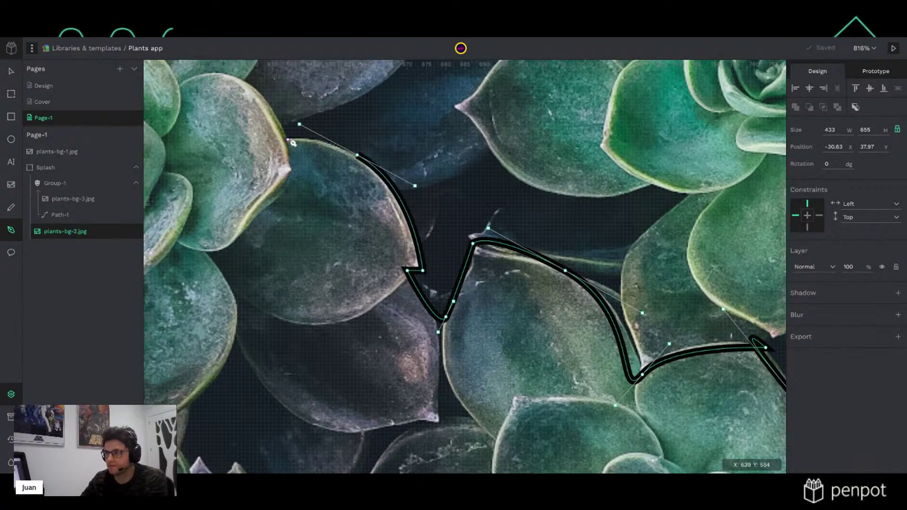
# Add curved and corner nodes across the next leaves, ending at the leaf base
pyautogui.scroll(-5, 530, 363)
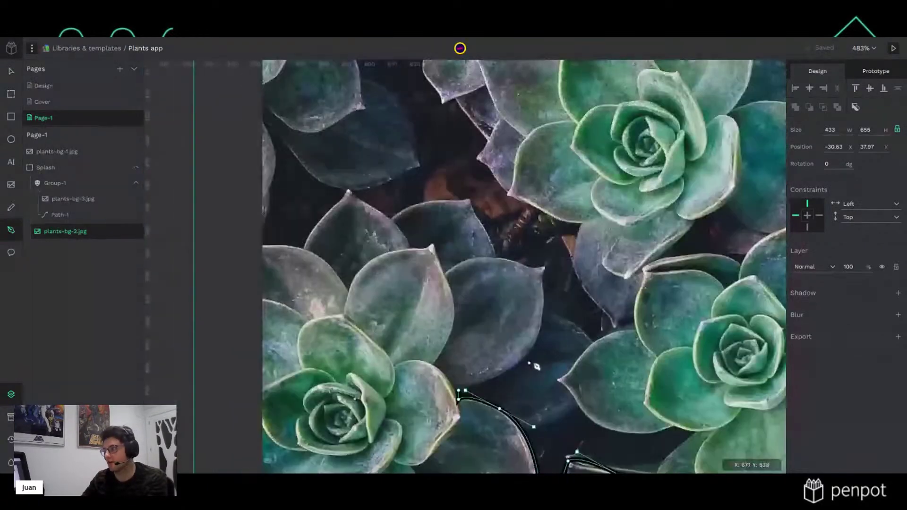
pyautogui.scroll(5, 530, 362)
pyautogui.moveTo(532, 322); pyautogui.dragTo(554, 236)
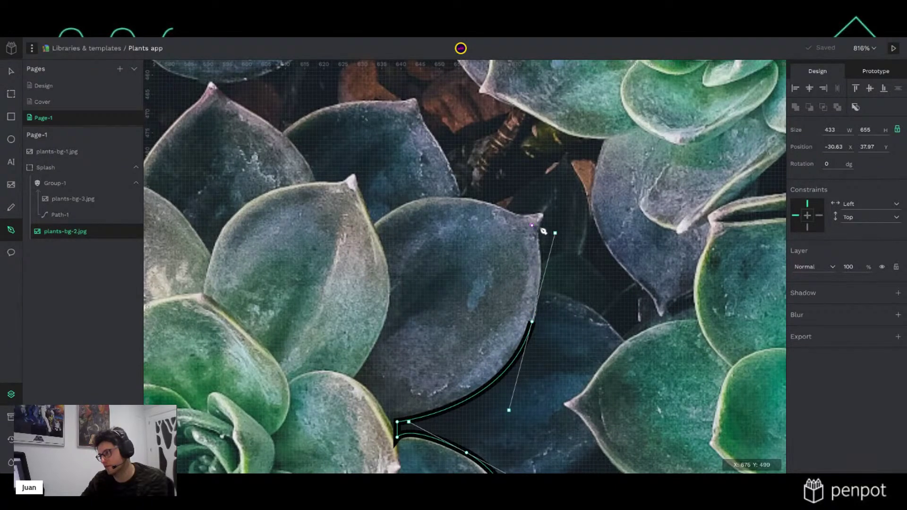
pyautogui.click(532, 221)
pyautogui.click(466, 195)
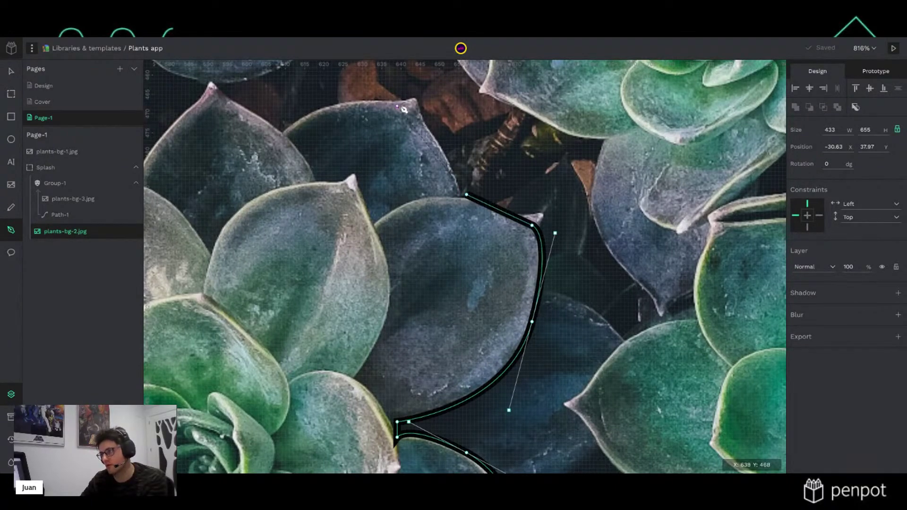
pyautogui.moveTo(412, 100); pyautogui.dragTo(404, 95)
pyautogui.moveTo(308, 117); pyautogui.dragTo(284, 137)
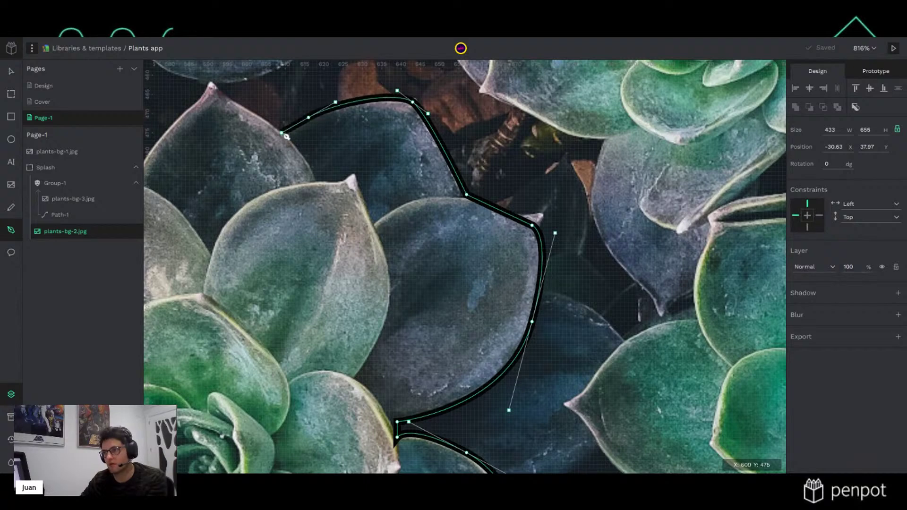
pyautogui.scroll(5, 367, 154)
pyautogui.hscroll(-5, 368, 154)
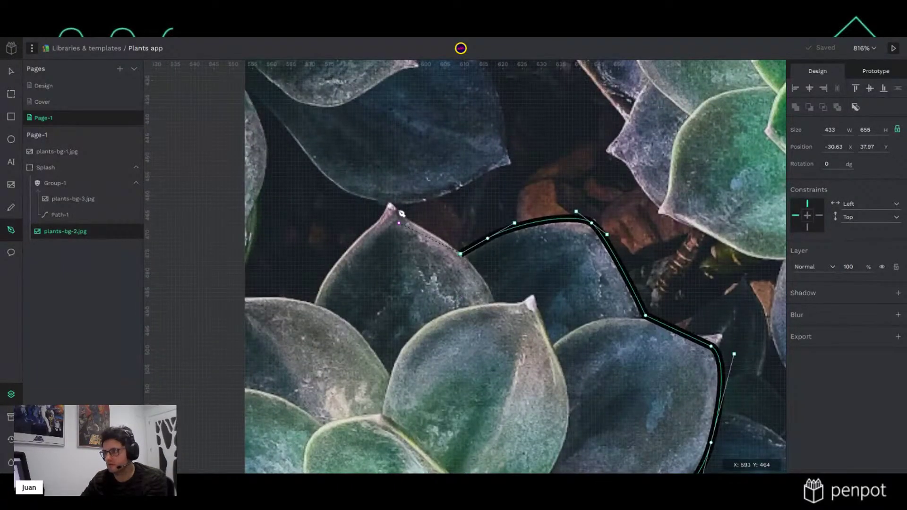
pyautogui.click(390, 204)
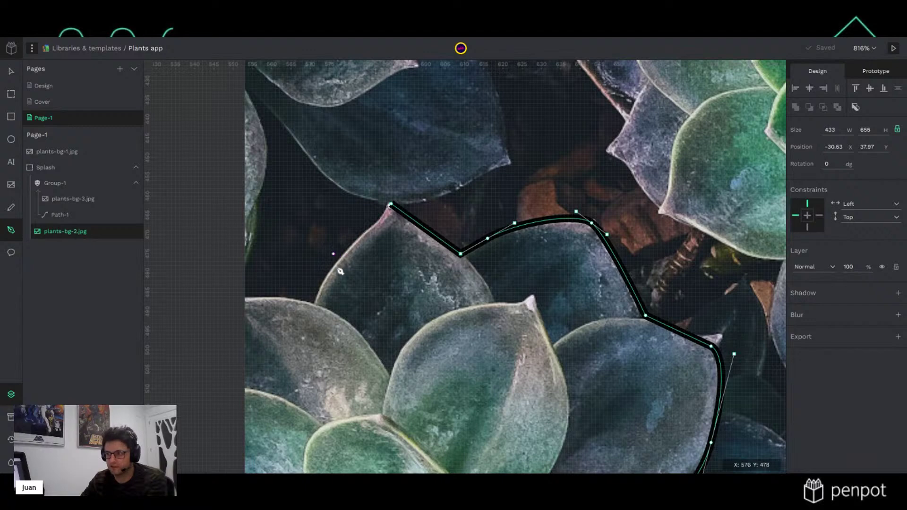
pyautogui.moveTo(334, 269); pyautogui.dragTo(318, 295)
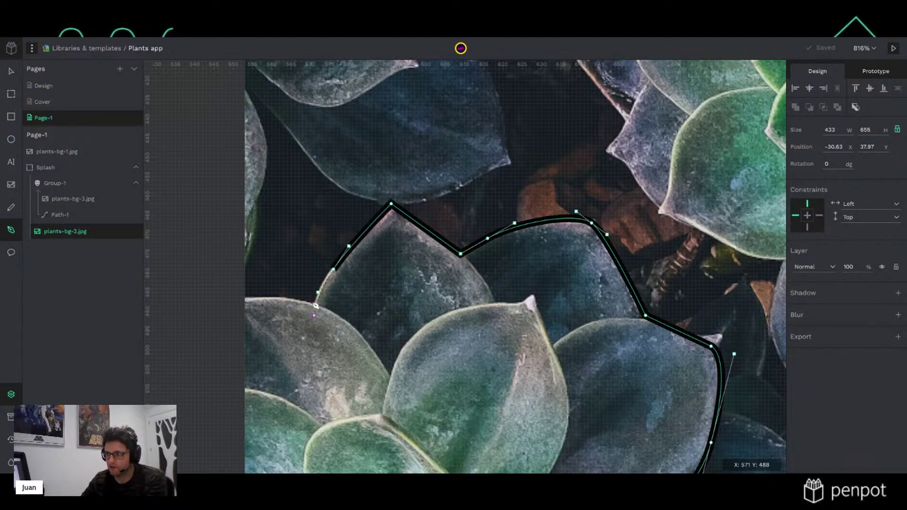
pyautogui.click(310, 301)
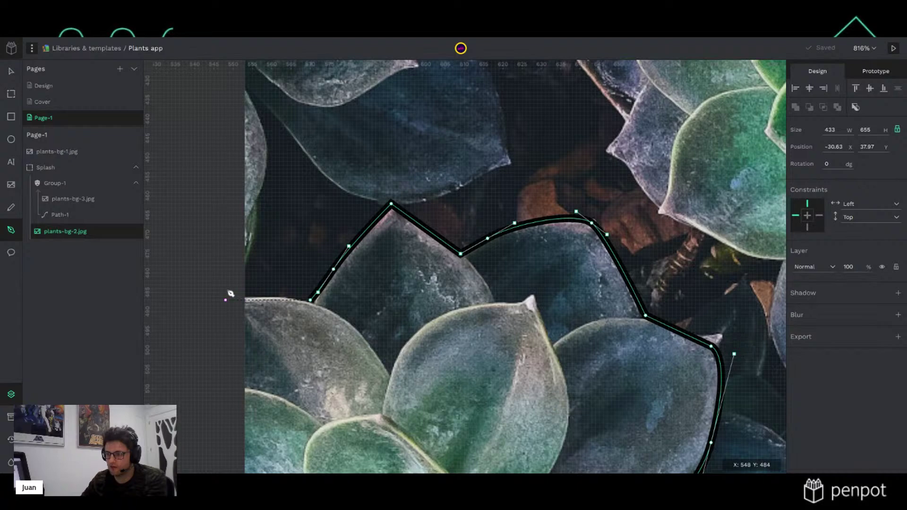
# Run the outline down the photo's right side and back along the bottom
pyautogui.scroll(-10, 239, 328)
pyautogui.scroll(-5, 254, 371)
pyautogui.scroll(-5, 254, 372)
pyautogui.click(445, 424)
pyautogui.click(448, 275)
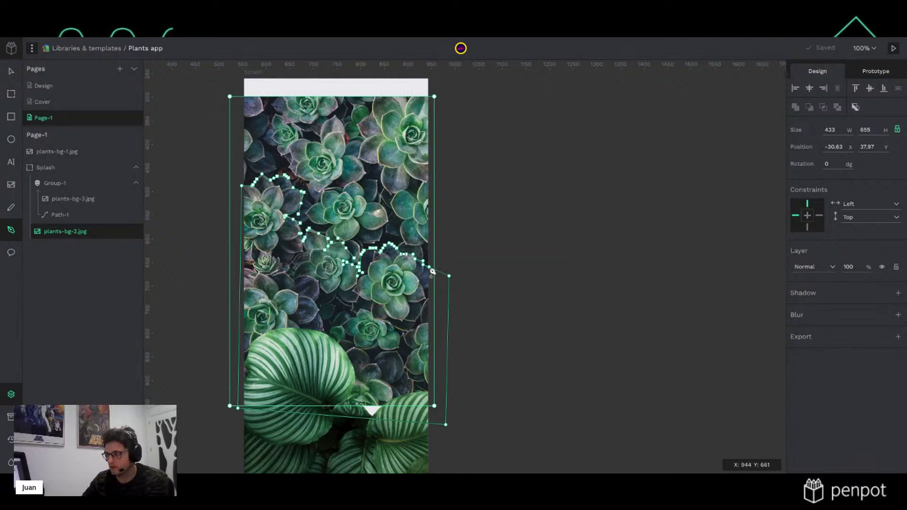
# Finish the traced path, then remove its stroke and give it a fill
pyautogui.press('Return')
pyautogui.scroll(8, 375, 267)
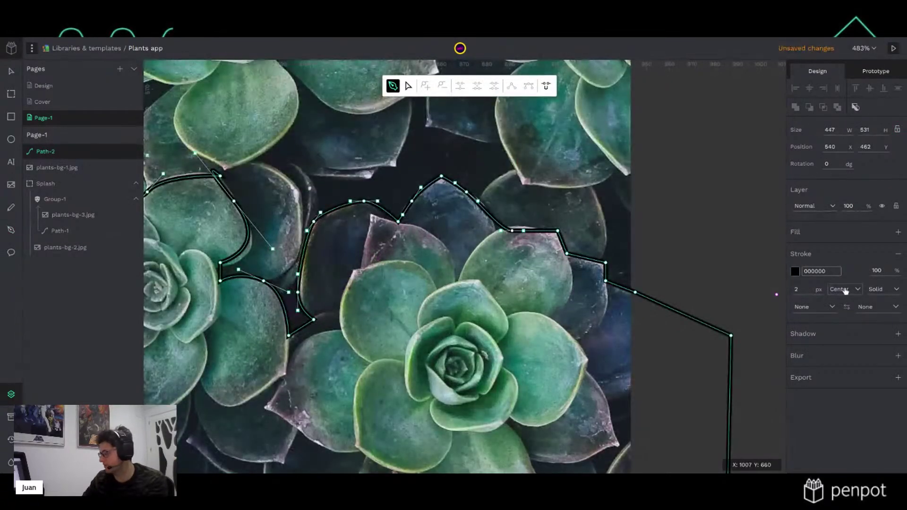
pyautogui.click(897, 253)
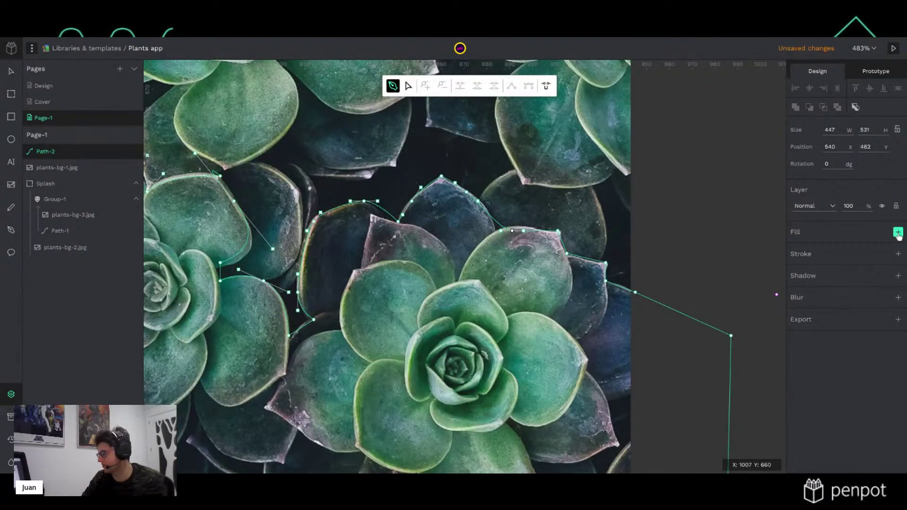
pyautogui.click(897, 233)
pyautogui.scroll(-10, 541, 312)
# Move the path below plants-bg-2.jpg and mask the photo with it
pyautogui.moveTo(65, 157); pyautogui.dragTo(71, 256)
pyautogui.keyDown('shift'); pyautogui.click(75, 232); pyautogui.keyUp('shift')
pyautogui.rightClick(79, 236)
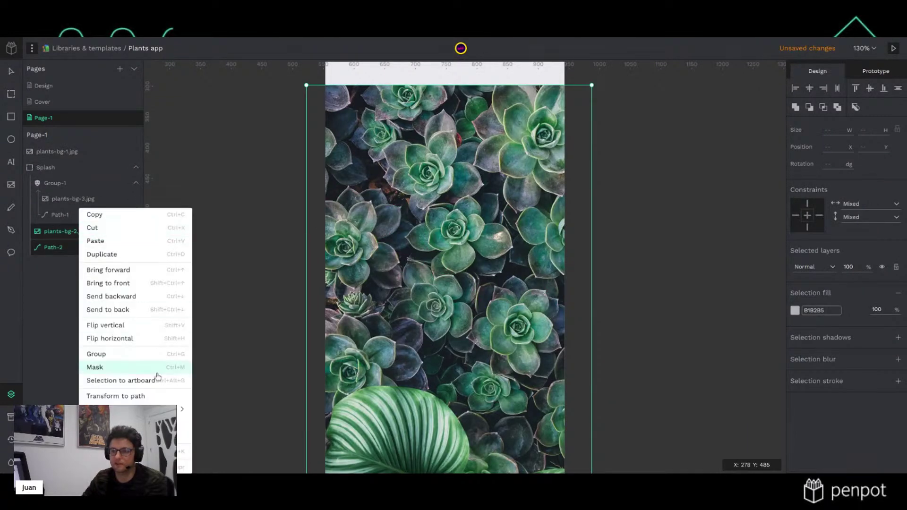
pyautogui.click(108, 367)
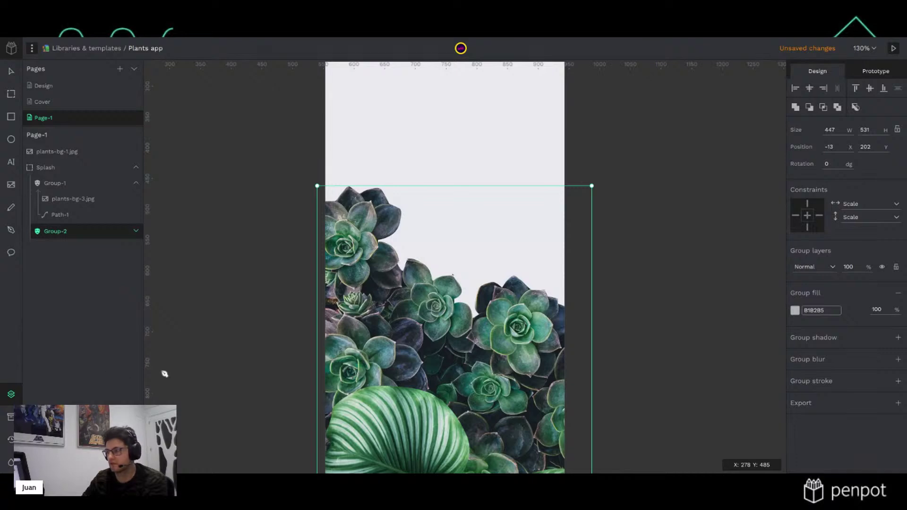
pyautogui.scroll(5, 512, 310)
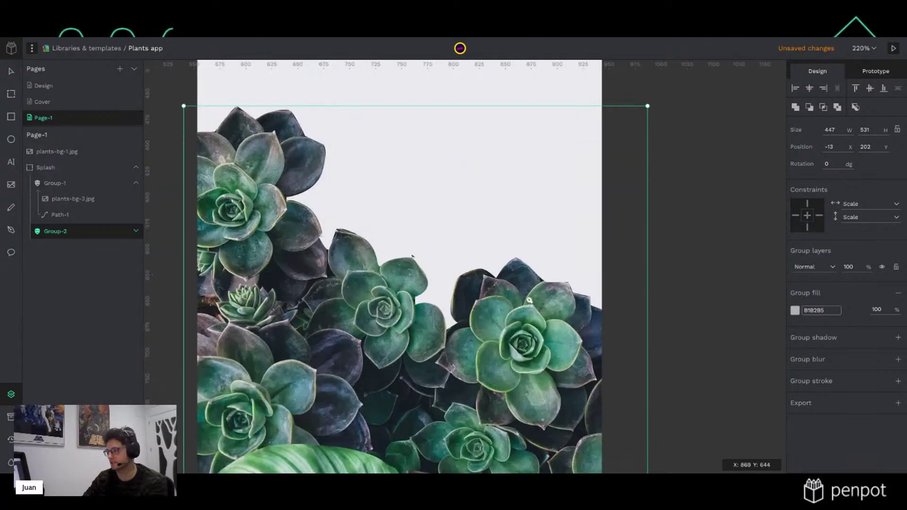
pyautogui.scroll(5, 529, 300)
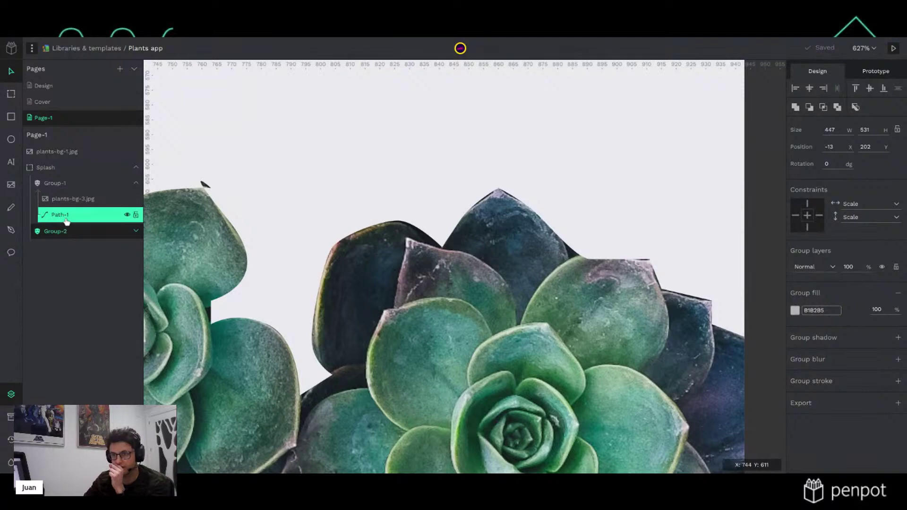
# Edit Path-2's nodes, moving the notch and top-right nodes onto the leaf outline
pyautogui.click(136, 231)
pyautogui.click(96, 259)
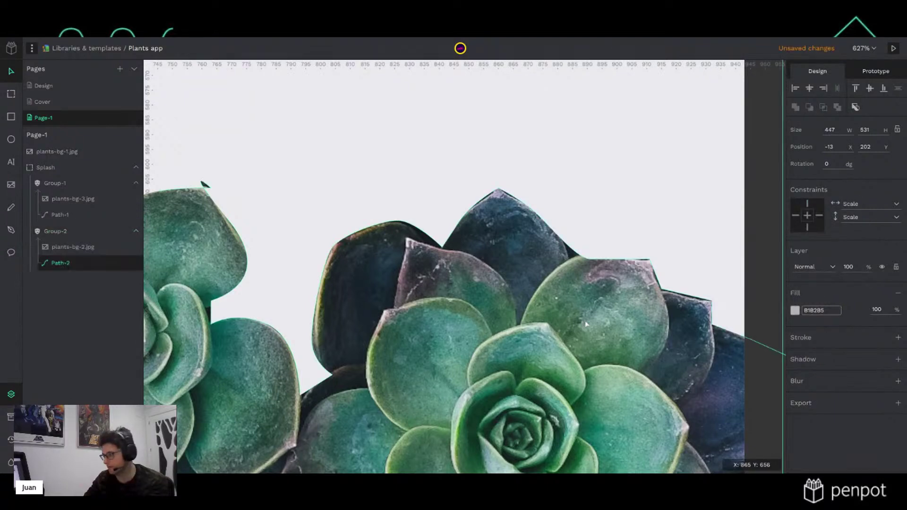
pyautogui.doubleClick(703, 293)
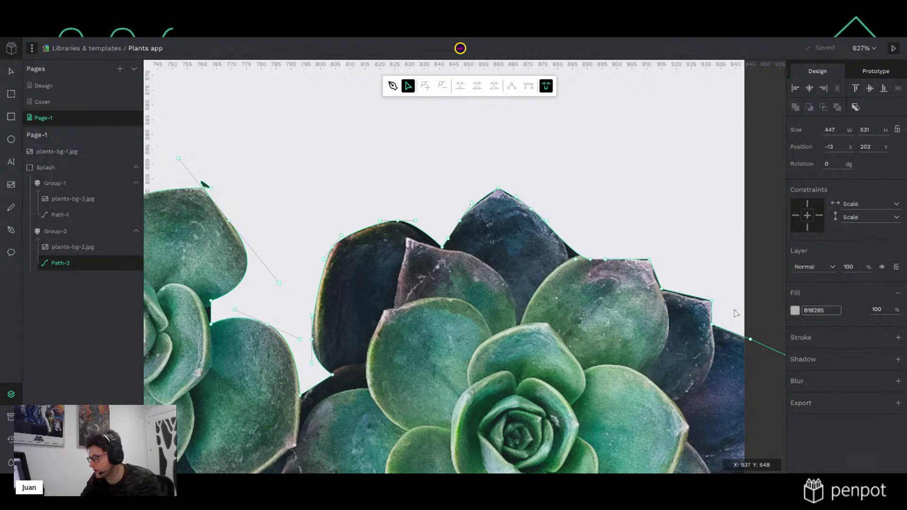
pyautogui.scroll(5, 727, 312)
pyautogui.moveTo(572, 265); pyautogui.dragTo(573, 270)
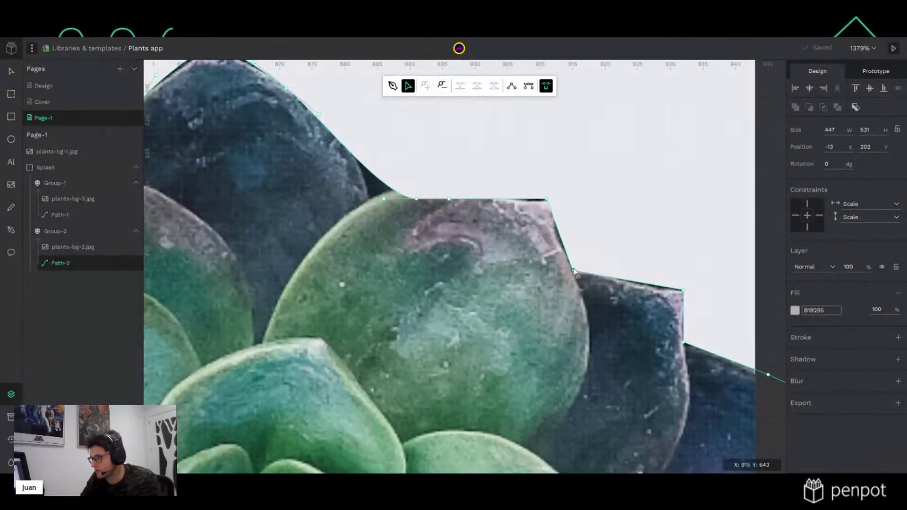
pyautogui.moveTo(546, 199); pyautogui.dragTo(468, 206)
pyautogui.moveTo(414, 202); pyautogui.dragTo(371, 199)
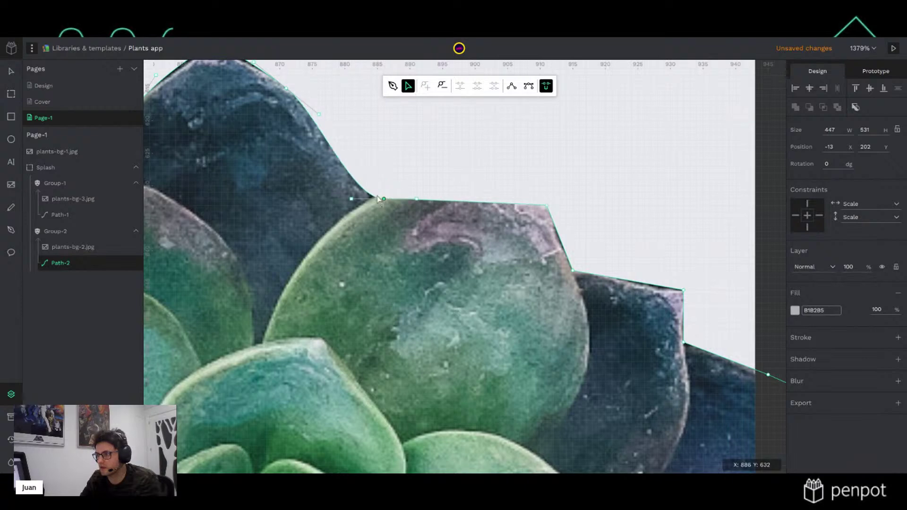
pyautogui.moveTo(319, 115); pyautogui.dragTo(351, 128)
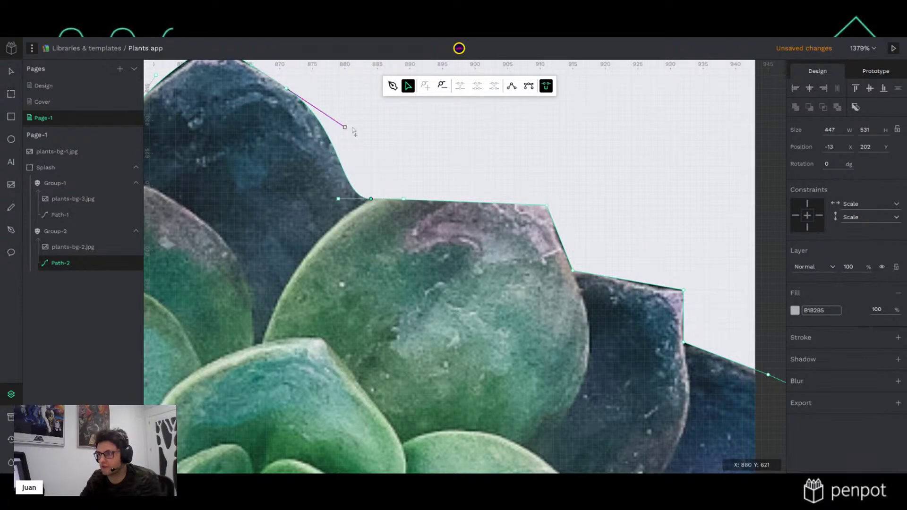
# Bend curves along leaf edges and move nodes onto the leaf tip and gap
pyautogui.scroll(-3, 242, 208)
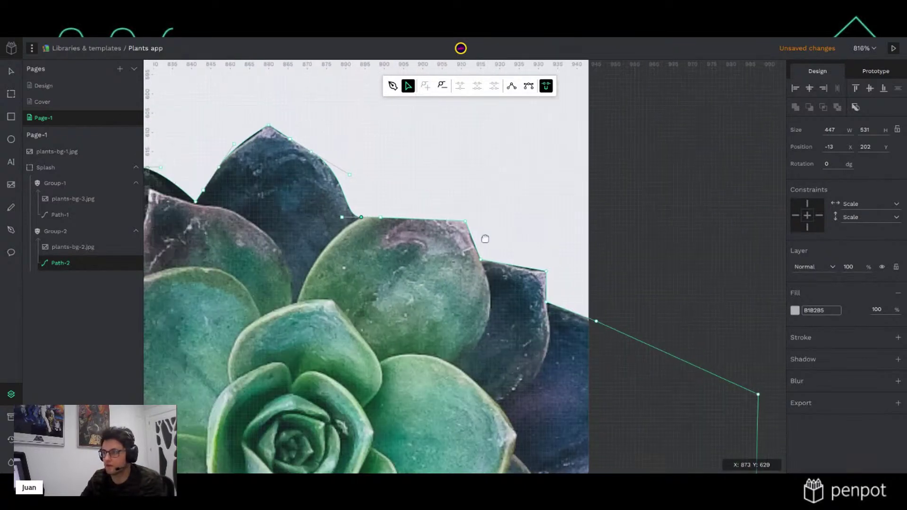
pyautogui.scroll(3, 483, 236)
pyautogui.moveTo(474, 193)
pyautogui.mouseDown()
pyautogui.moveTo(488, 200)
pyautogui.moveTo(487, 191)
pyautogui.mouseUp()
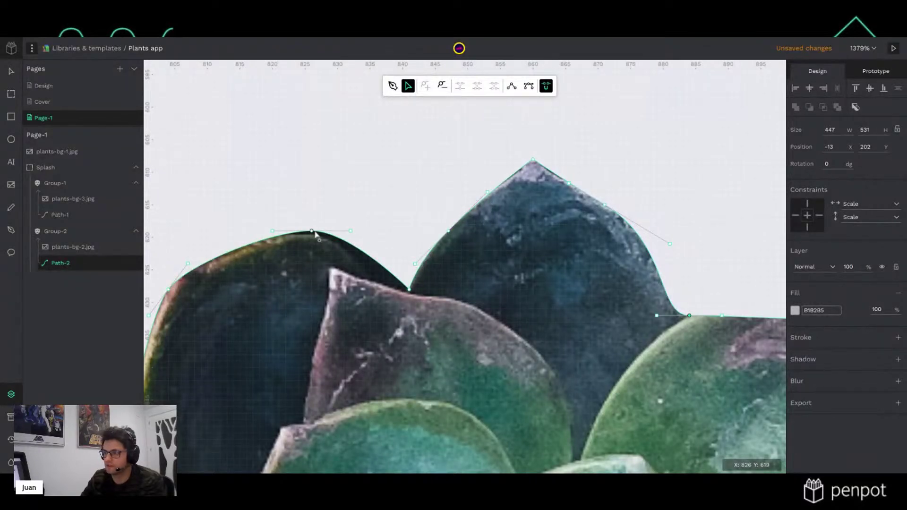
pyautogui.moveTo(312, 232); pyautogui.dragTo(304, 236)
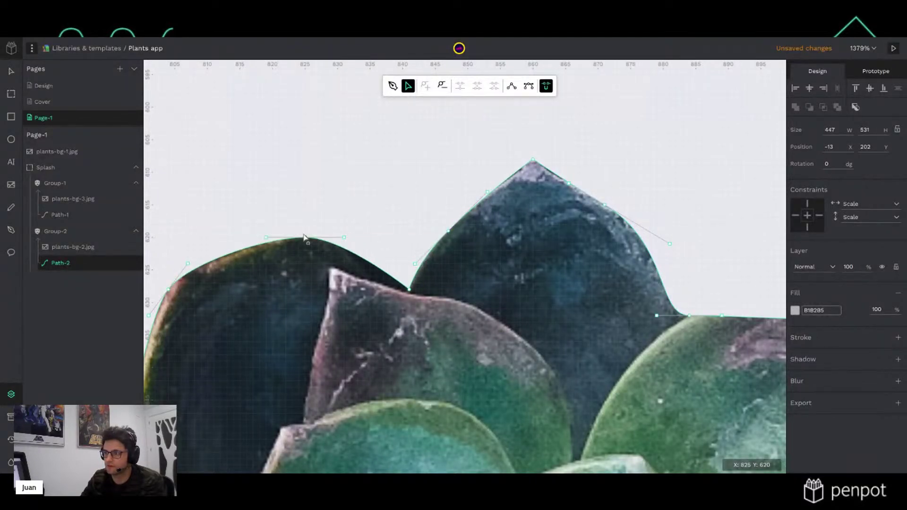
pyautogui.scroll(-5, 298, 305)
pyautogui.scroll(4, 361, 307)
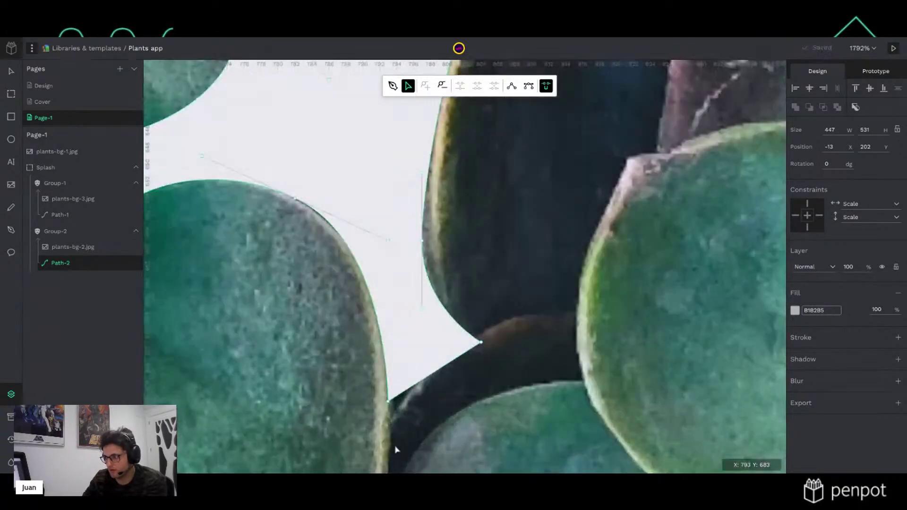
pyautogui.scroll(4, 391, 439)
pyautogui.scroll(3, 472, 408)
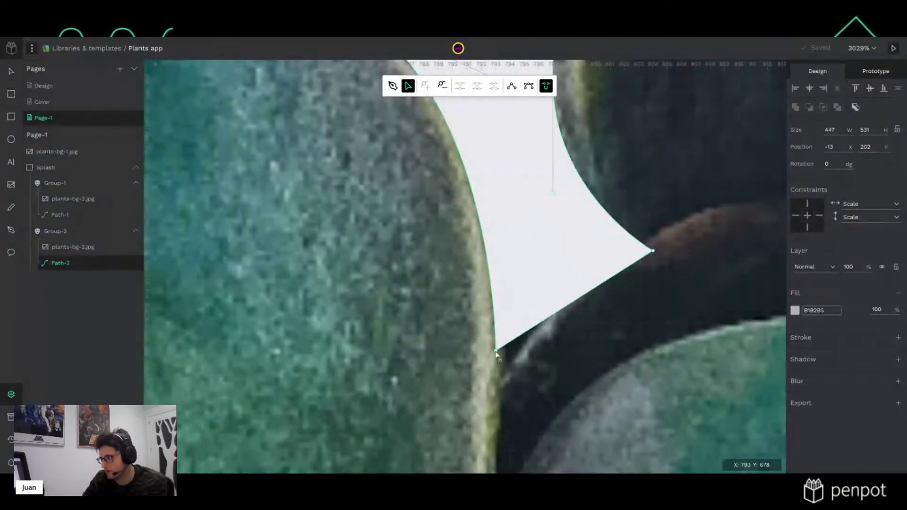
pyautogui.moveTo(496, 353); pyautogui.dragTo(505, 378)
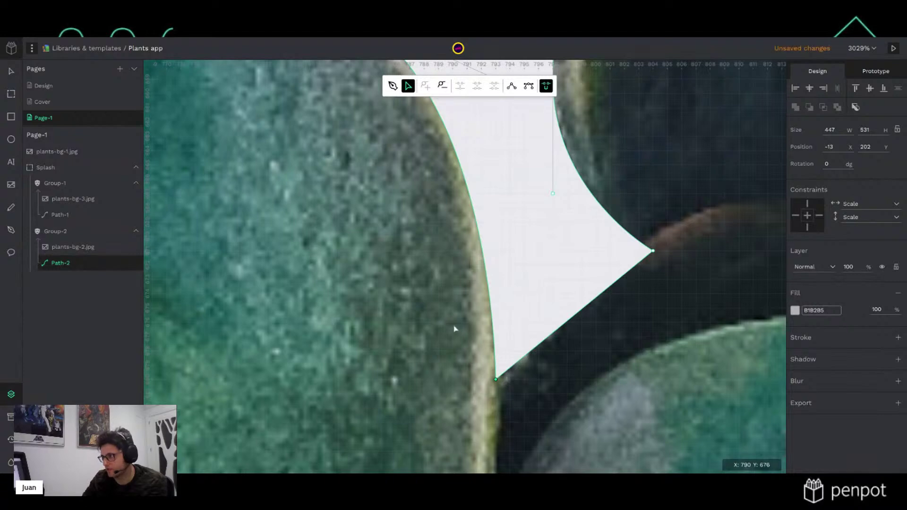
pyautogui.scroll(-2, 439, 312)
pyautogui.scroll(-1, 439, 312)
pyautogui.moveTo(439, 311); pyautogui.dragTo(562, 404)
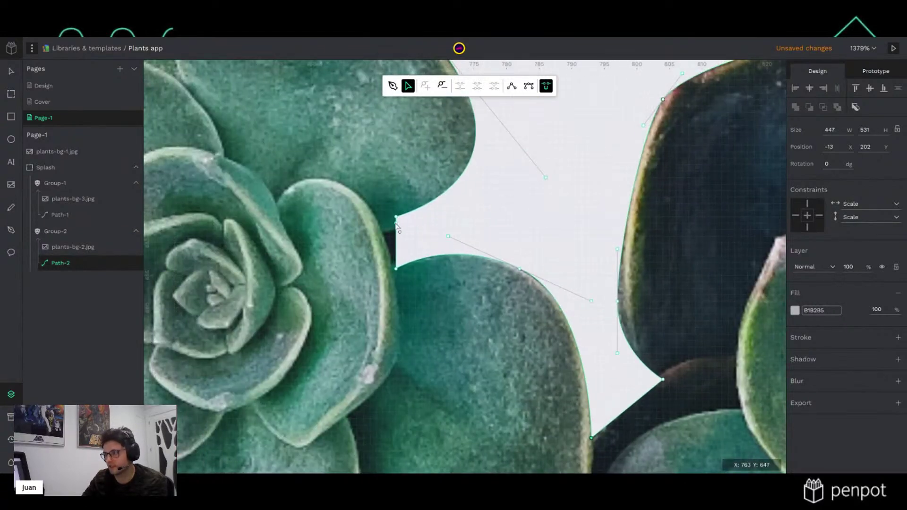
pyautogui.scroll(3, 397, 221)
pyautogui.moveTo(396, 211); pyautogui.dragTo(369, 239)
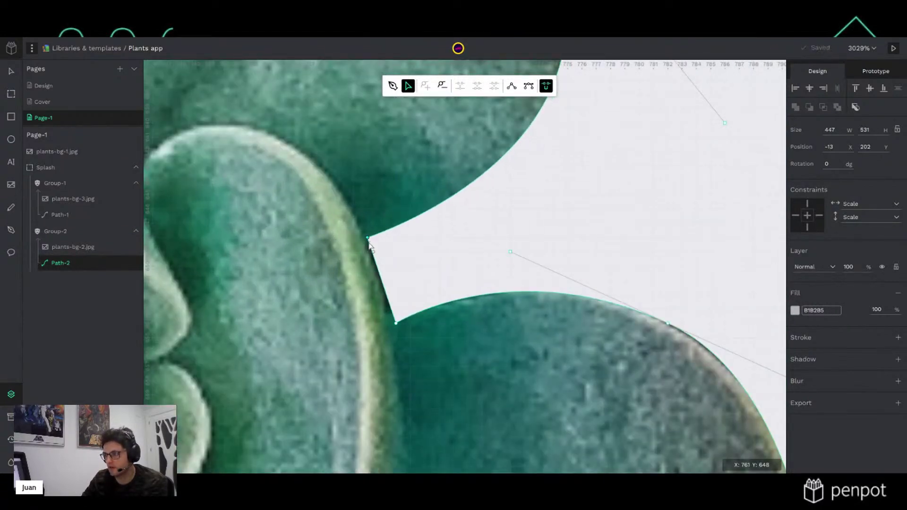
# Curve the outline along the leaf's right edge and move a node up it
pyautogui.scroll(-3, 408, 225)
pyautogui.scroll(-2, 409, 226)
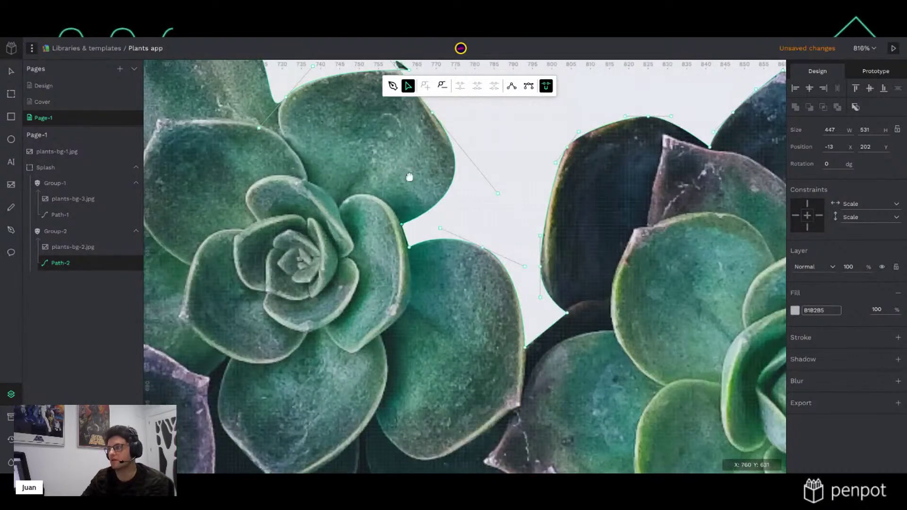
pyautogui.scroll(3, 399, 159)
pyautogui.scroll(2, 496, 190)
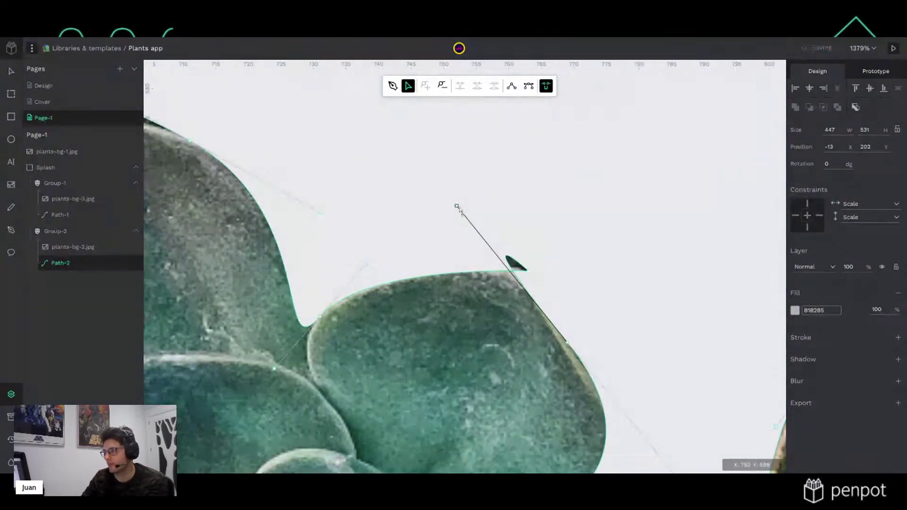
pyautogui.moveTo(520, 283); pyautogui.dragTo(484, 311)
pyautogui.scroll(3, 484, 311)
pyautogui.hscroll(-5, 484, 312)
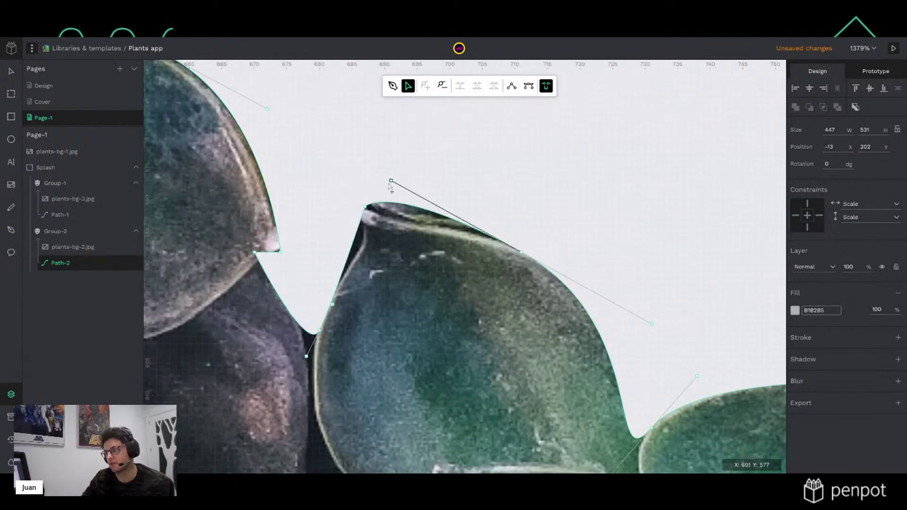
pyautogui.moveTo(391, 181); pyautogui.dragTo(391, 207)
pyautogui.moveTo(332, 304); pyautogui.dragTo(366, 211)
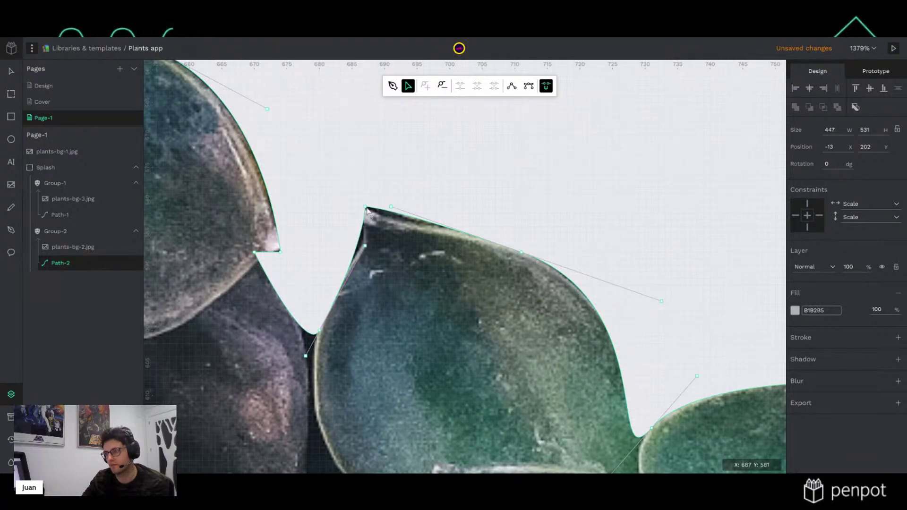
pyautogui.scroll(-4, 299, 296)
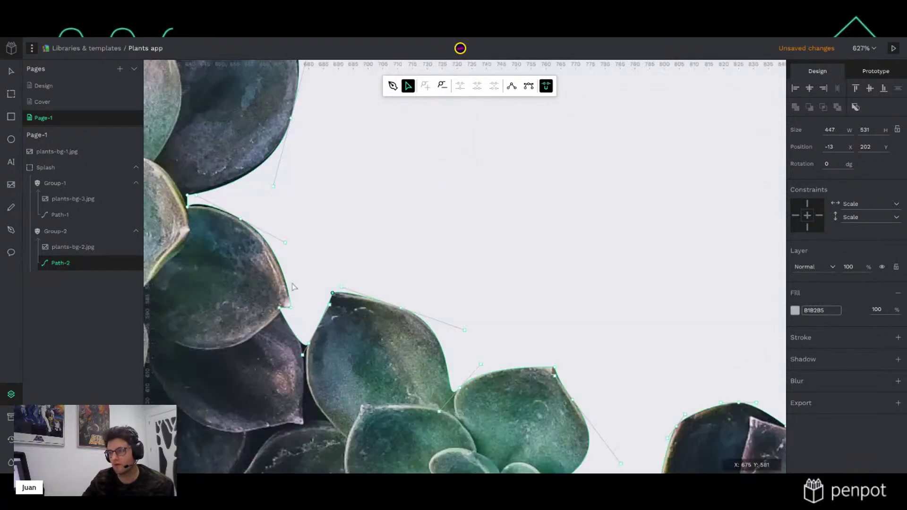
# Slide the notch and bottom nodes onto the leaf edge and tighten nearby curves
pyautogui.scroll(7, 333, 302)
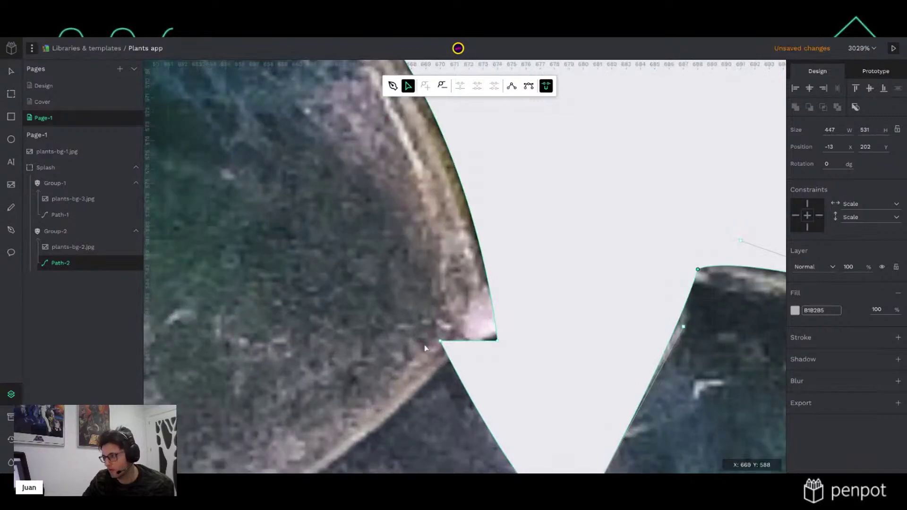
pyautogui.moveTo(441, 342); pyautogui.dragTo(451, 358)
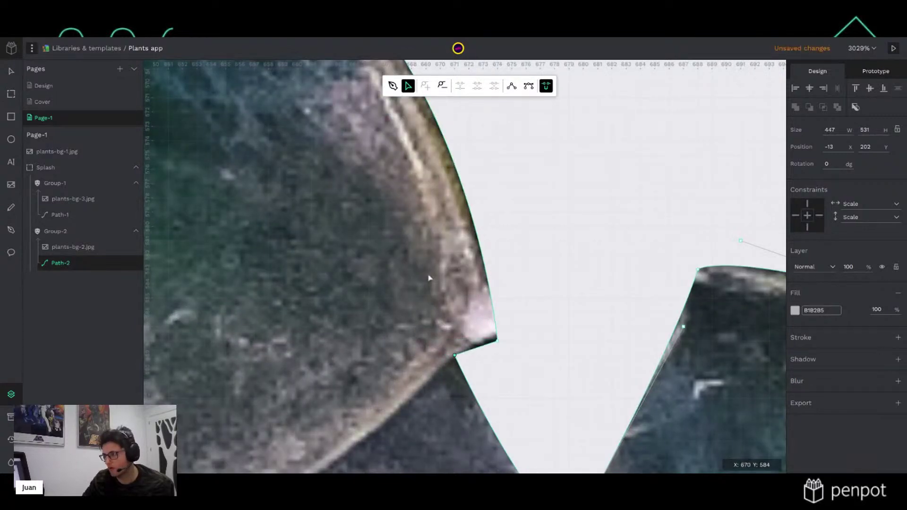
pyautogui.scroll(-1, 403, 255)
pyautogui.scroll(-3, 403, 255)
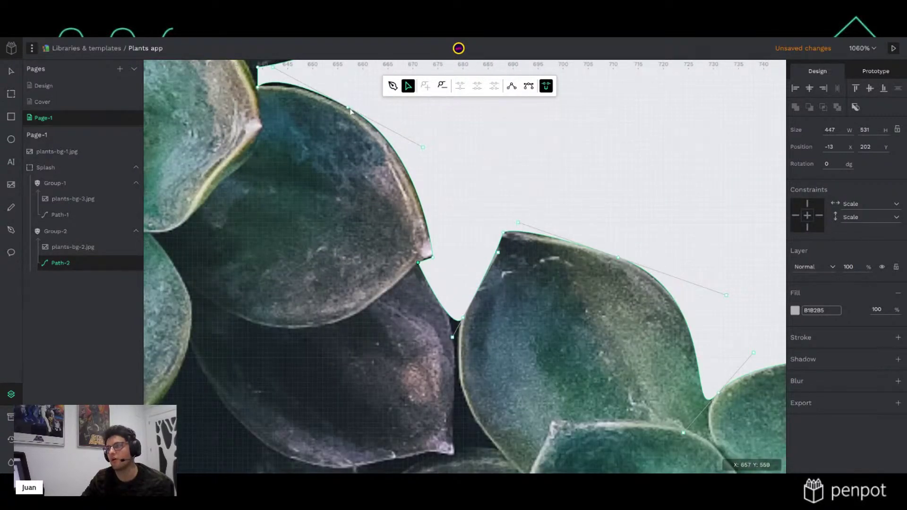
pyautogui.scroll(5, 360, 204)
pyautogui.hscroll(-5, 360, 205)
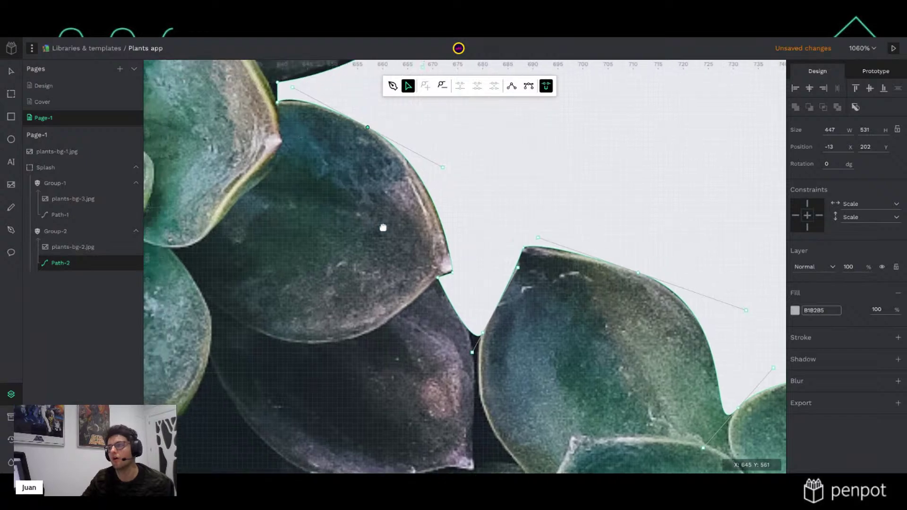
pyautogui.scroll(1, 437, 275)
pyautogui.hscroll(-1, 437, 275)
pyautogui.moveTo(571, 309); pyautogui.dragTo(561, 305)
pyautogui.scroll(2, 407, 232)
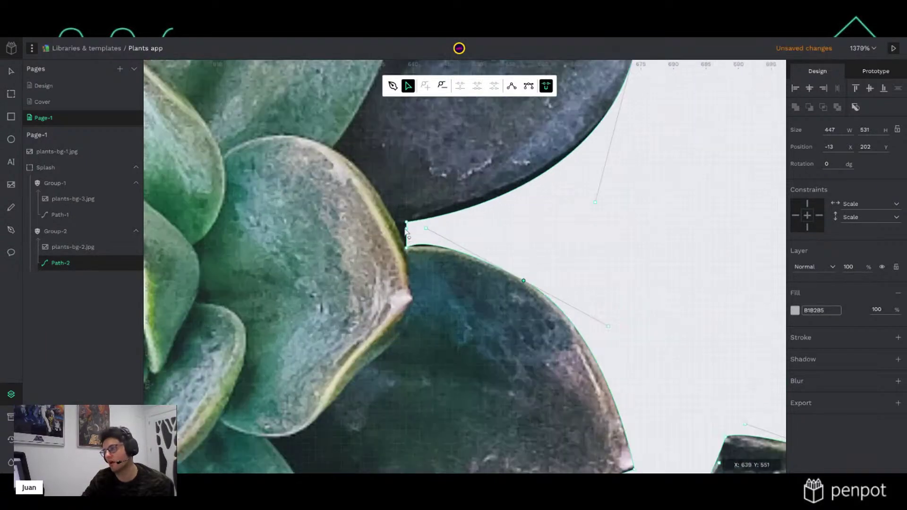
pyautogui.scroll(3, 406, 231)
pyautogui.moveTo(408, 272); pyautogui.dragTo(397, 270)
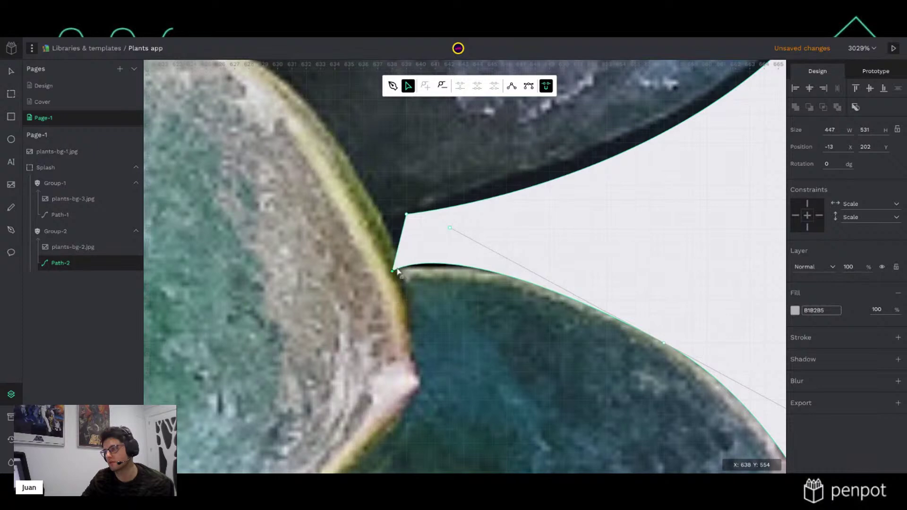
pyautogui.moveTo(461, 235); pyautogui.dragTo(481, 246)
# Move the top nodes down-left along the leaf and a node onto its corner
pyautogui.moveTo(407, 217); pyautogui.dragTo(388, 226)
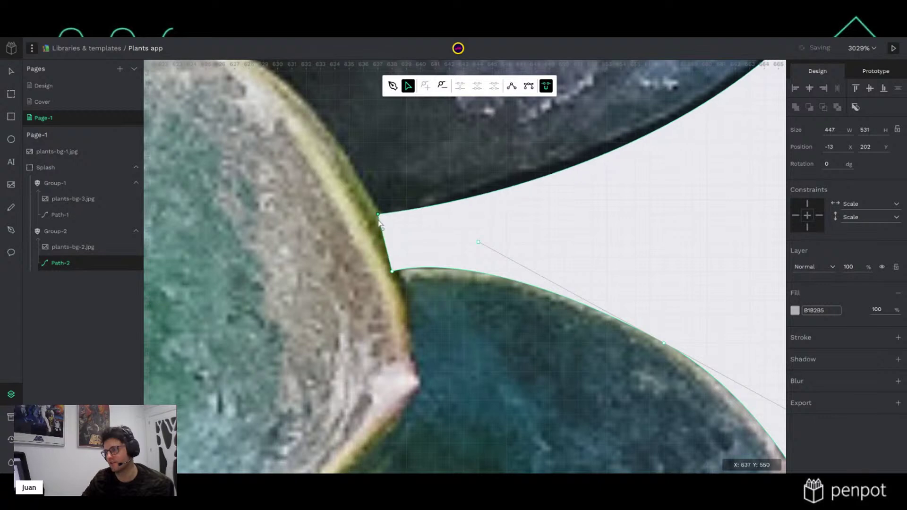
pyautogui.scroll(-8, 466, 202)
pyautogui.scroll(5, 607, 283)
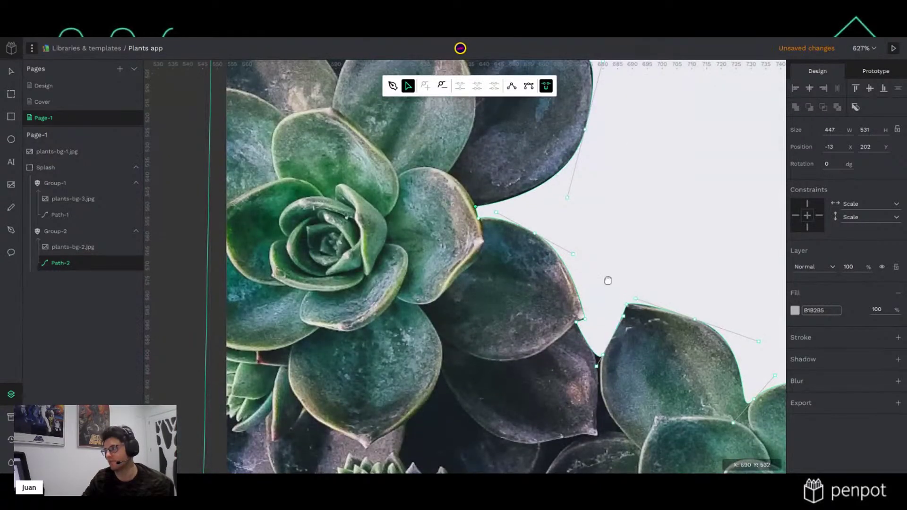
pyautogui.moveTo(566, 215); pyautogui.dragTo(559, 227)
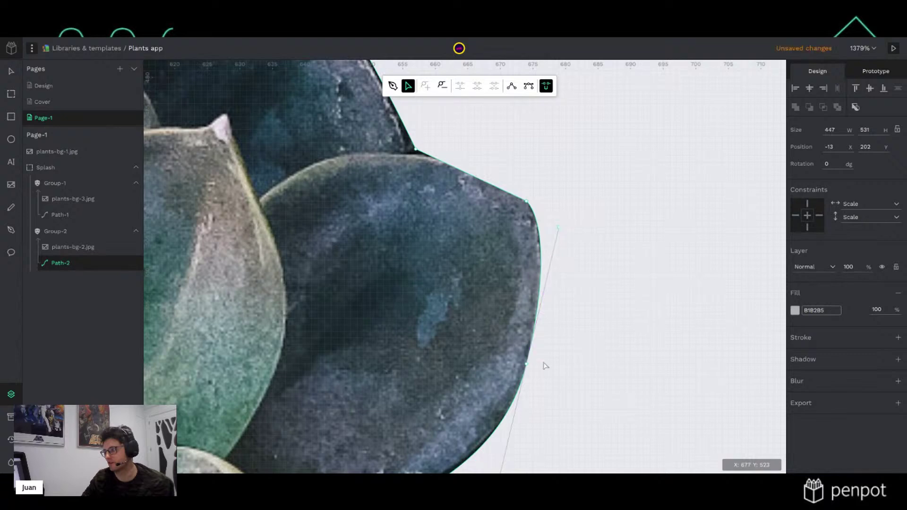
pyautogui.scroll(4, 541, 362)
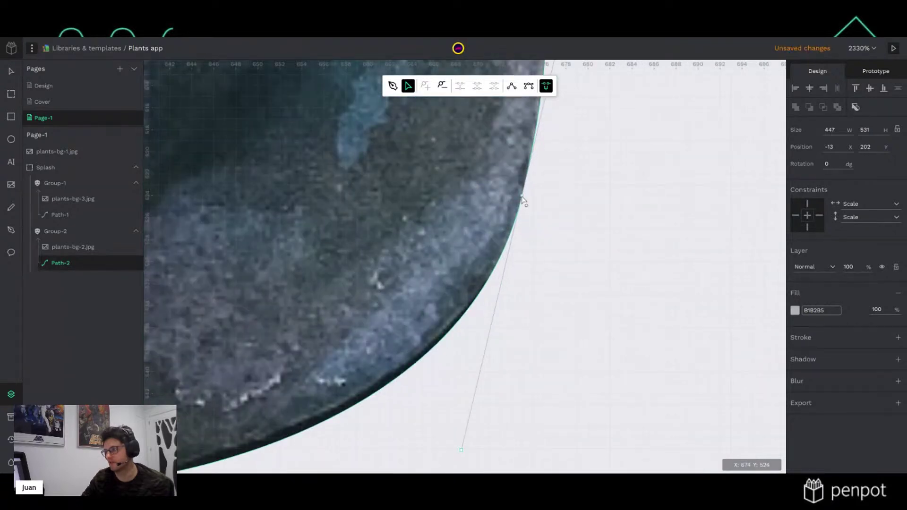
pyautogui.click(524, 194)
pyautogui.scroll(-4, 442, 146)
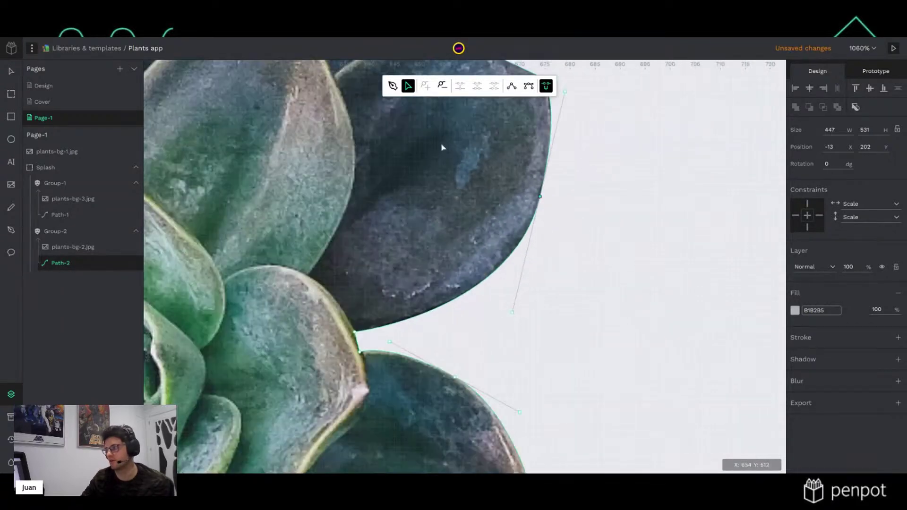
pyautogui.scroll(4, 528, 203)
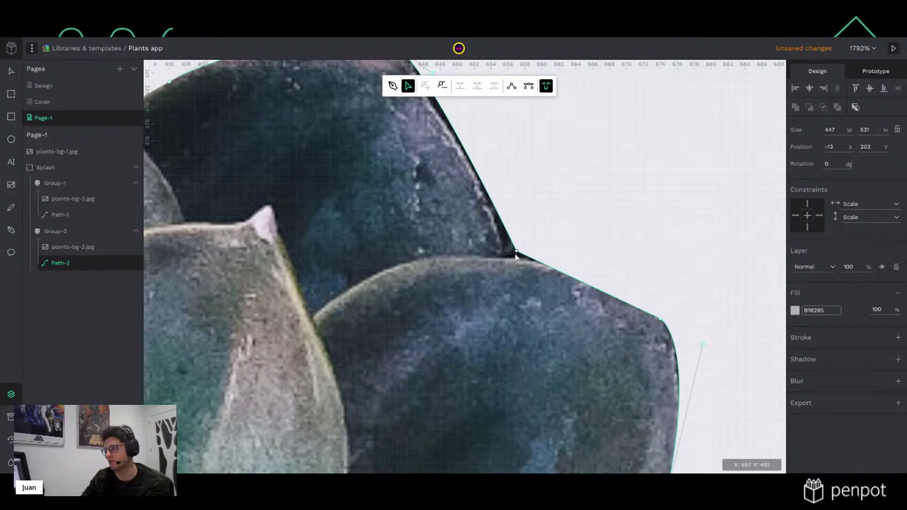
pyautogui.moveTo(516, 252); pyautogui.dragTo(507, 259)
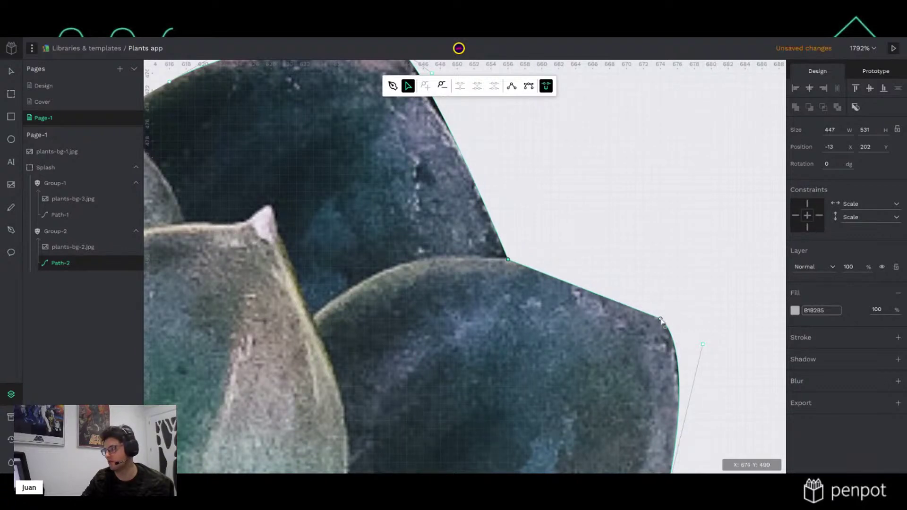
# Set the top node on the leaf tip and the lower-left node on the junction
pyautogui.scroll(-4, 498, 227)
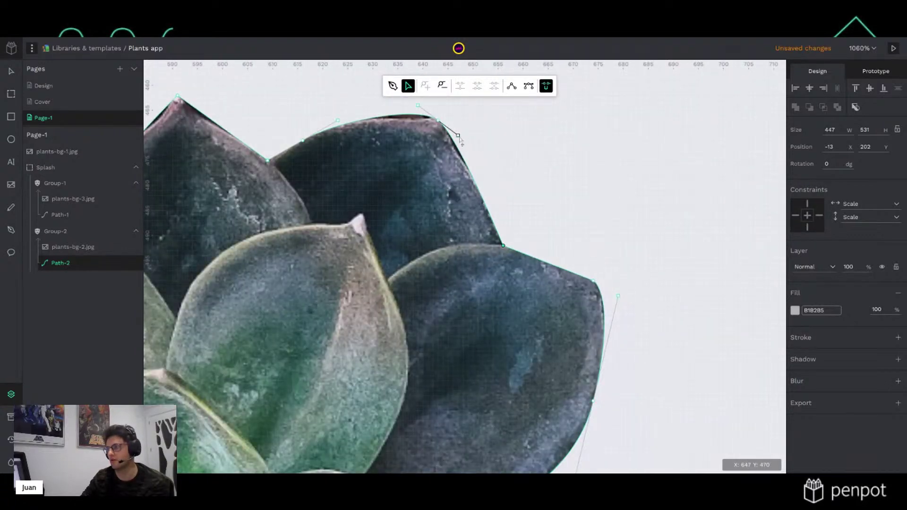
pyautogui.moveTo(458, 136); pyautogui.dragTo(429, 113)
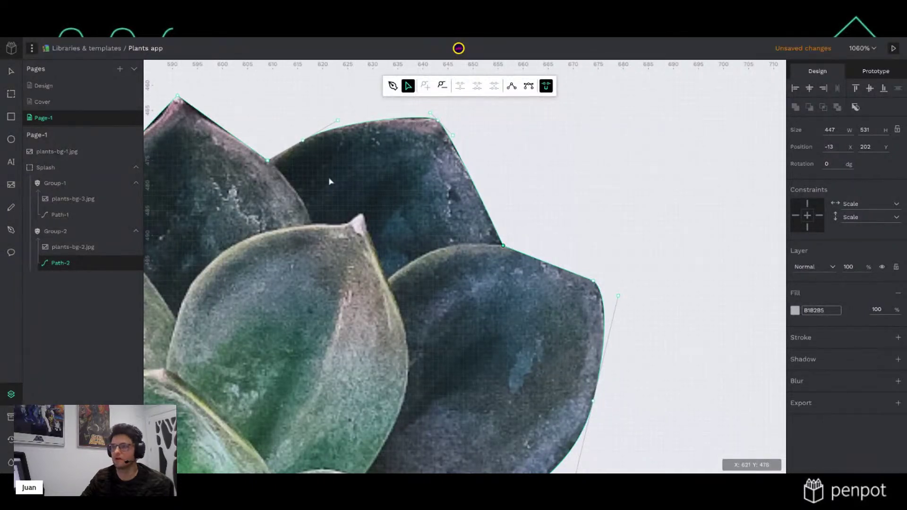
pyautogui.scroll(-5, 321, 184)
pyautogui.scroll(5, 486, 217)
pyautogui.scroll(3, 484, 205)
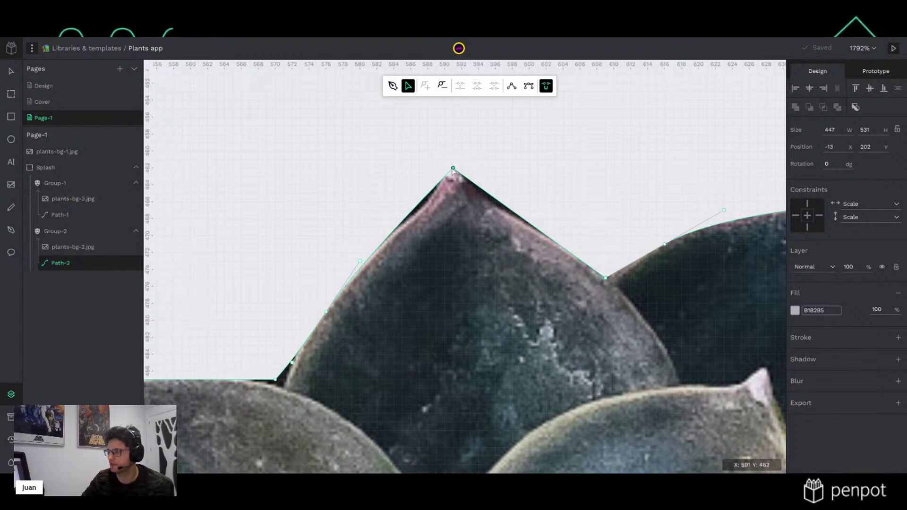
pyautogui.moveTo(453, 169); pyautogui.dragTo(455, 186)
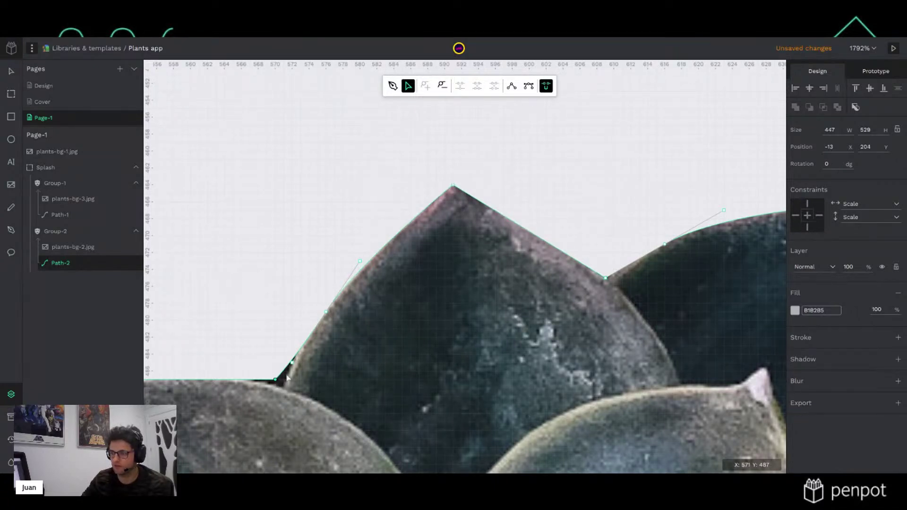
pyautogui.moveTo(276, 380); pyautogui.dragTo(285, 389)
pyautogui.scroll(-4, 339, 403)
pyautogui.scroll(-4, 338, 405)
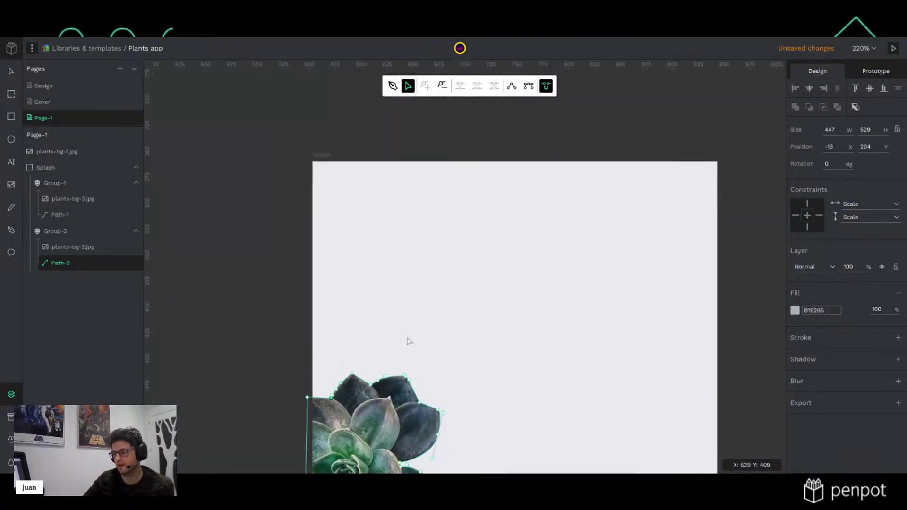
# Exit path editing and move Group-2 down by 30 units
pyautogui.scroll(-3, 391, 313)
pyautogui.scroll(-2, 390, 313)
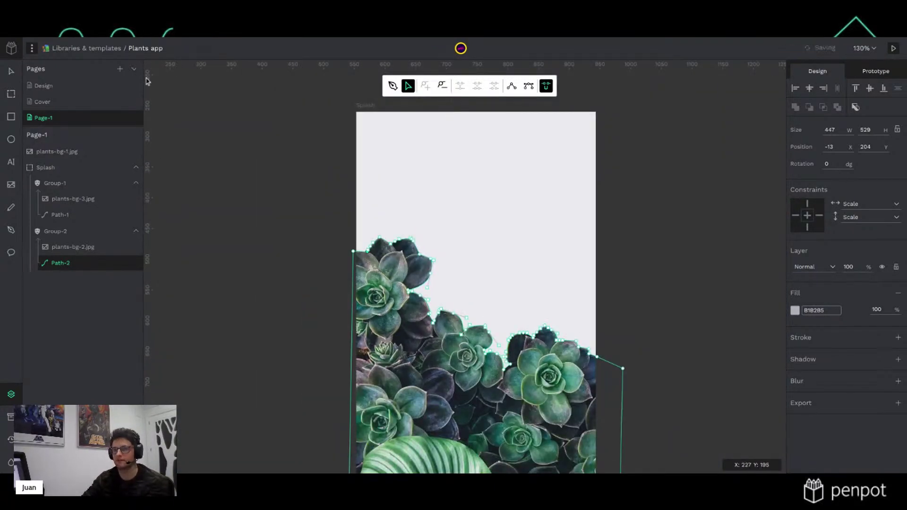
pyautogui.click(11, 70)
pyautogui.click(286, 229)
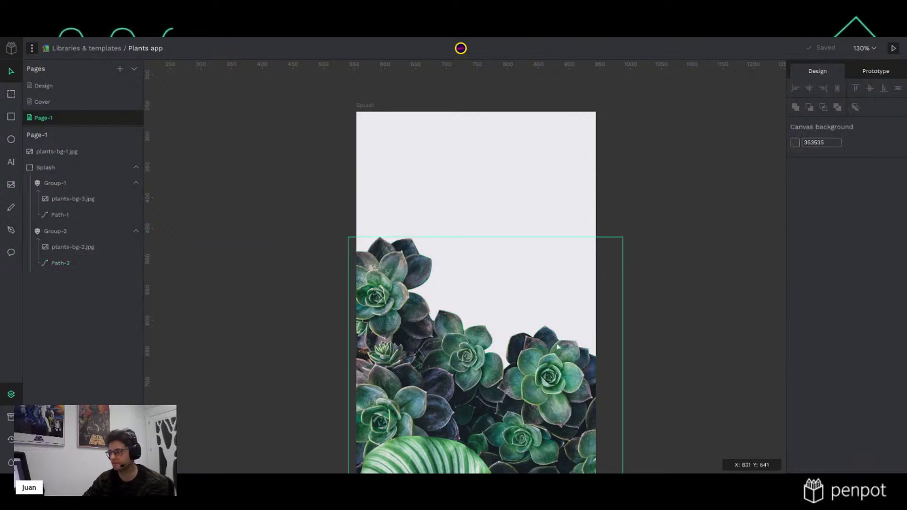
pyautogui.scroll(-3, 617, 370)
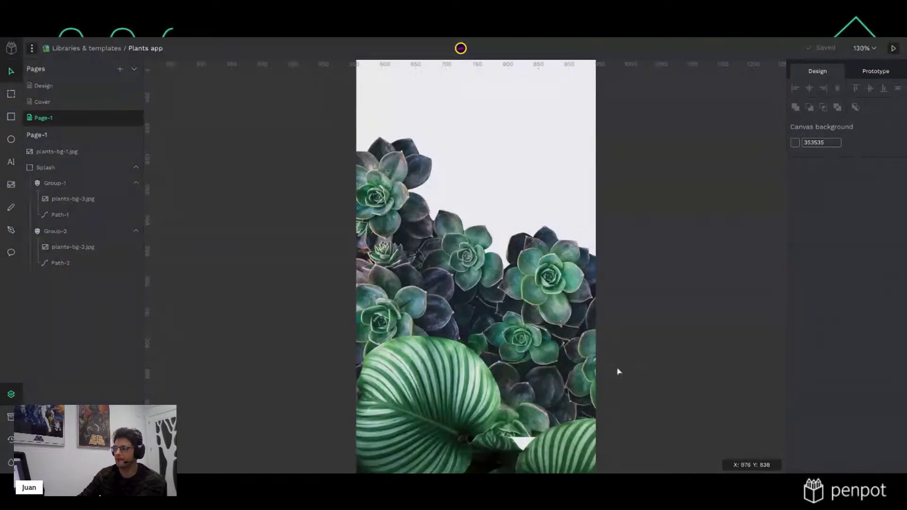
pyautogui.scroll(-3, 617, 371)
pyautogui.click(572, 386)
pyautogui.click(593, 324)
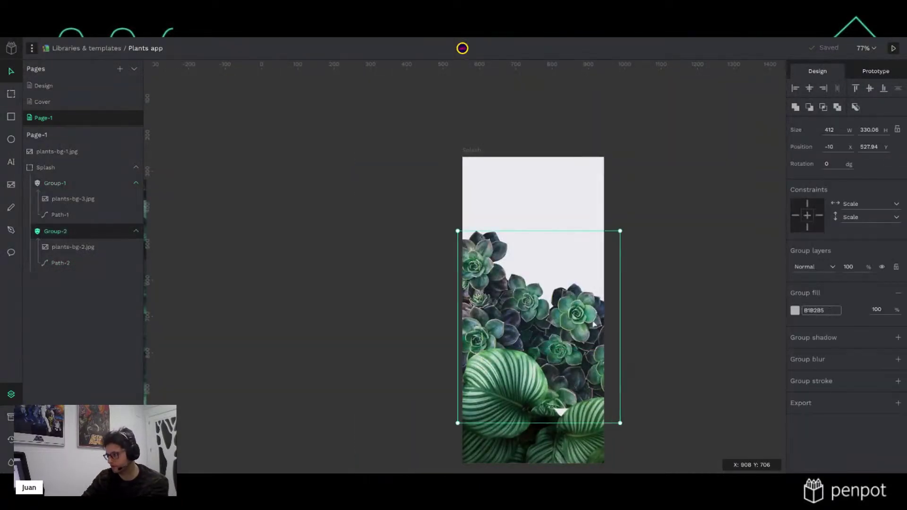
pyautogui.hotkey('shift', 'Down')
pyautogui.hotkey('shift', 'Down')
pyautogui.hotkey('shift', 'Down')
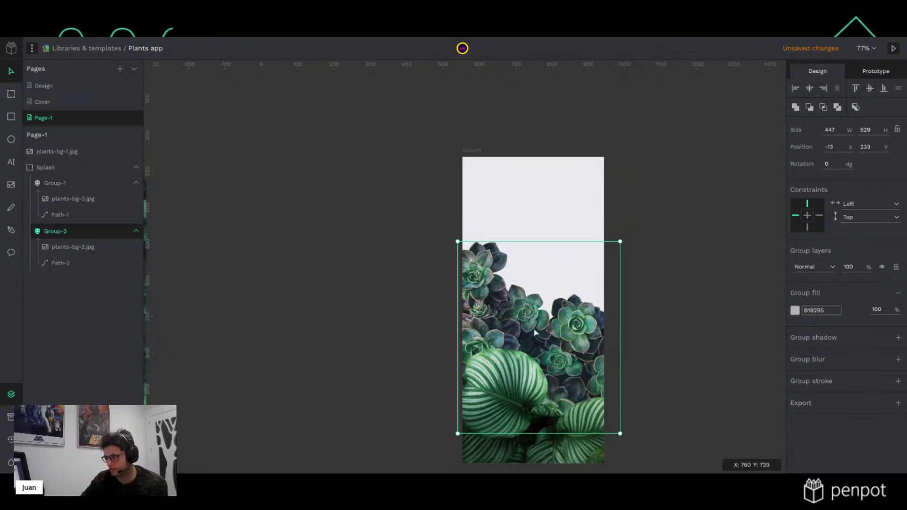
pyautogui.click(331, 320)
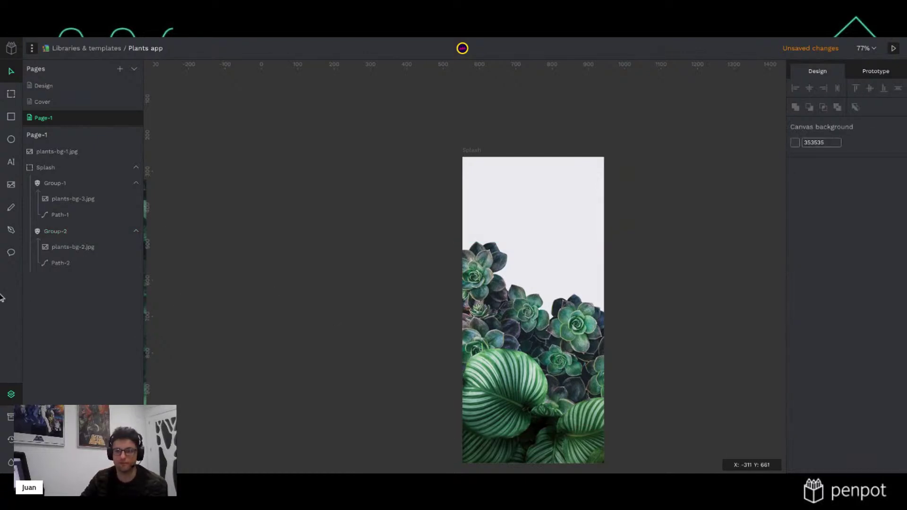
# Place plants-bg-1.jpg in Splash at 417×742 and send it to the back
pyautogui.click(69, 152)
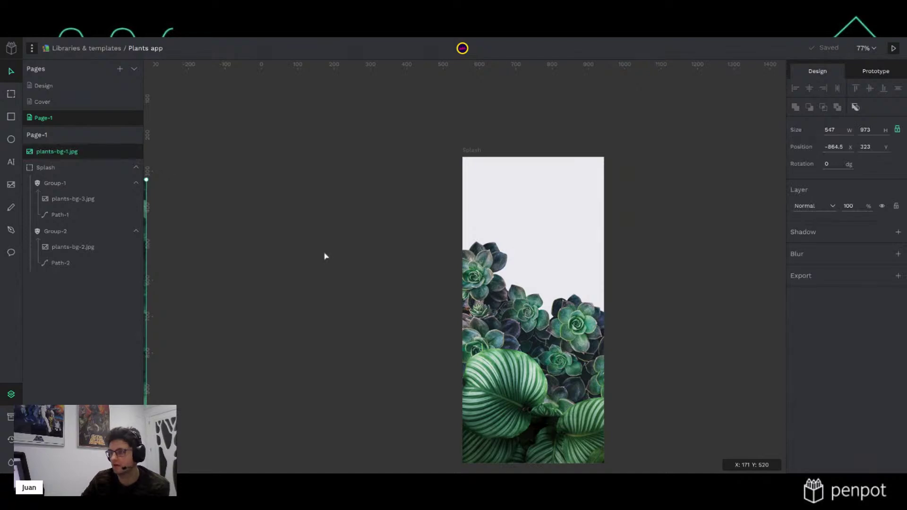
pyautogui.scroll(-5, 324, 255)
pyautogui.moveTo(219, 289); pyautogui.dragTo(437, 276)
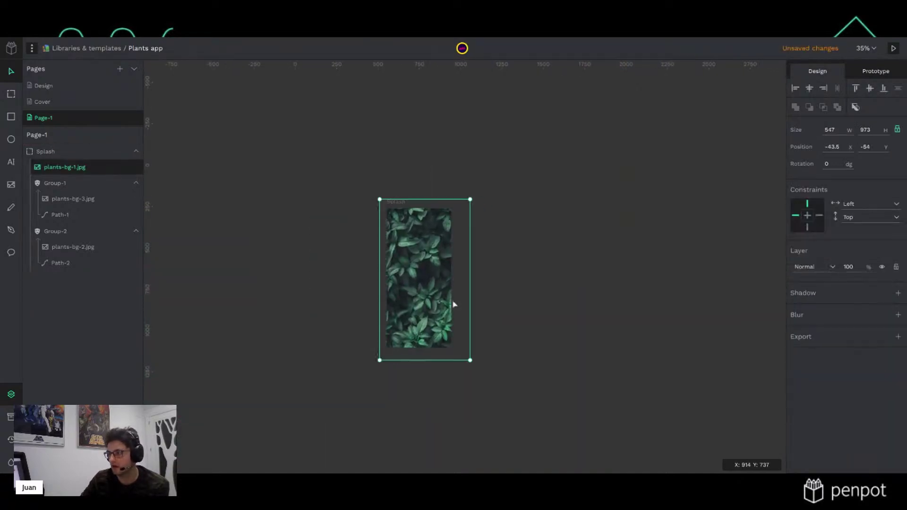
pyautogui.moveTo(469, 360); pyautogui.dragTo(451, 328)
pyautogui.moveTo(382, 200); pyautogui.dragTo(387, 203)
pyautogui.hotkey('ctrl', 'shift', 'Down')
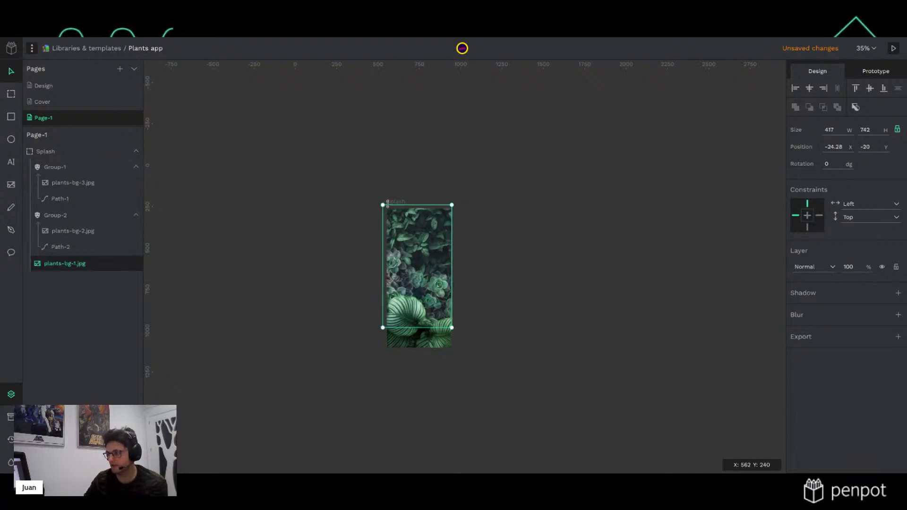
# Nudge Group-1 and Group-2 slightly down, then reselect Group-1
pyautogui.scroll(3, 454, 325)
pyautogui.click(401, 317)
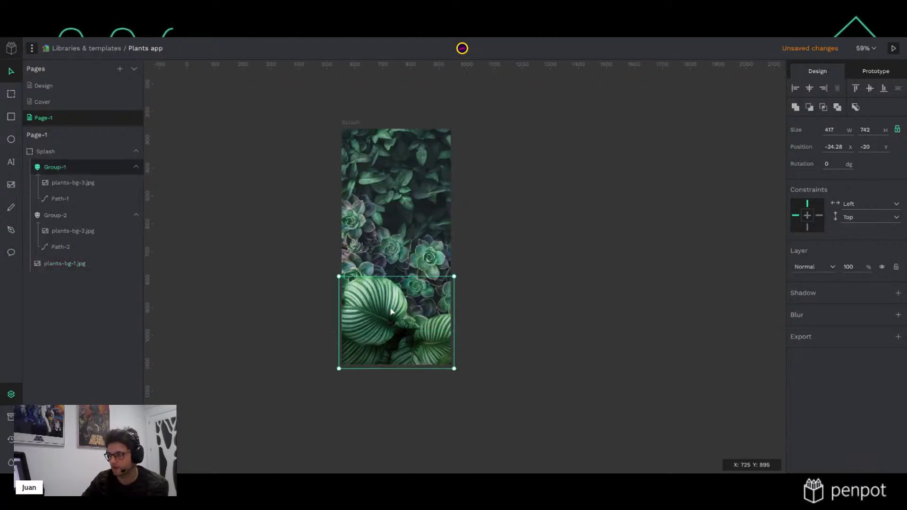
pyautogui.keyDown('shift'); pyautogui.click(403, 264); pyautogui.keyUp('shift')
pyautogui.press('Down')
pyautogui.press('Down')
pyautogui.press('Down')
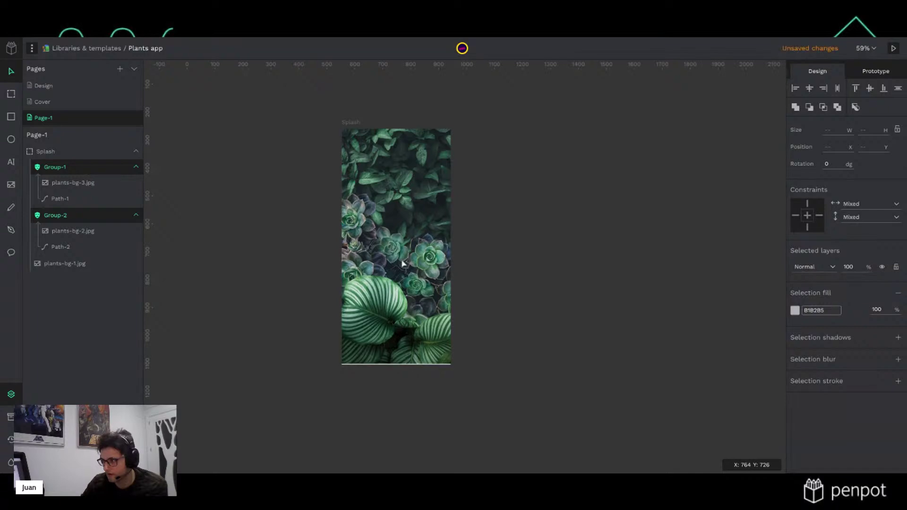
pyautogui.click(506, 257)
pyautogui.doubleClick(424, 256)
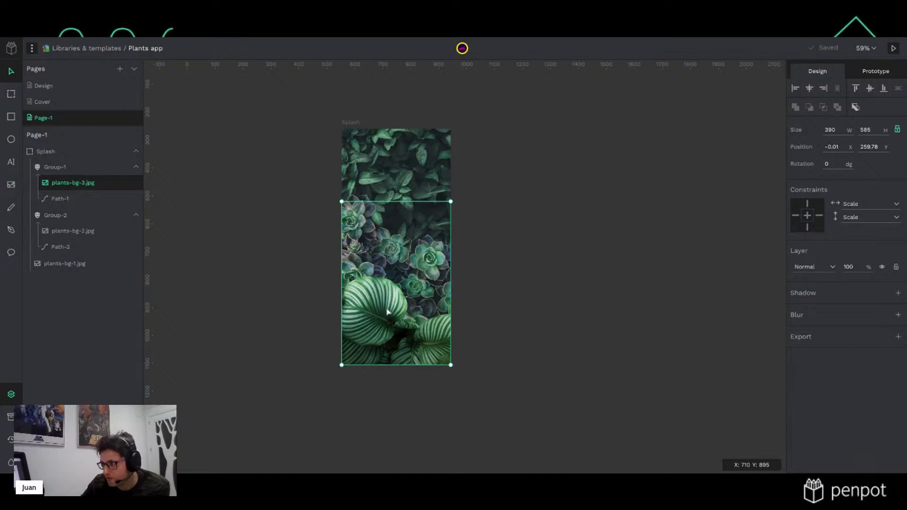
pyautogui.click(547, 294)
pyautogui.click(399, 311)
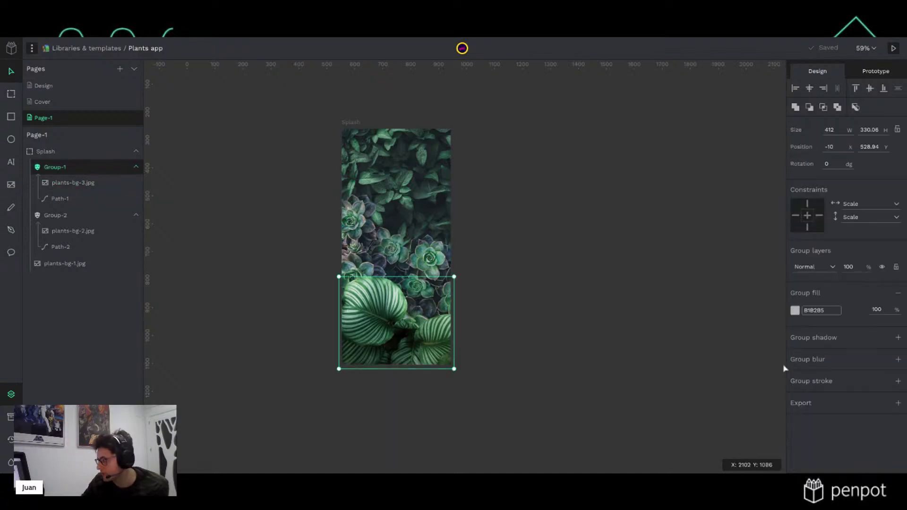
# Add a Group-1 drop shadow: X 0, Y -20, blur 60, spread 20, 60% opacity
pyautogui.click(898, 337)
pyautogui.click(799, 359)
pyautogui.click(815, 378)
pyautogui.write('0')
pyautogui.press('Tab')
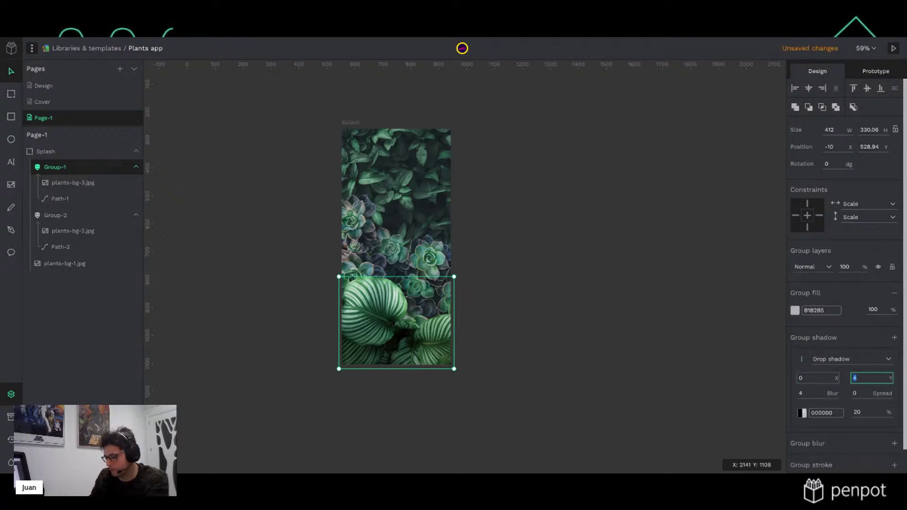
pyautogui.click(809, 393)
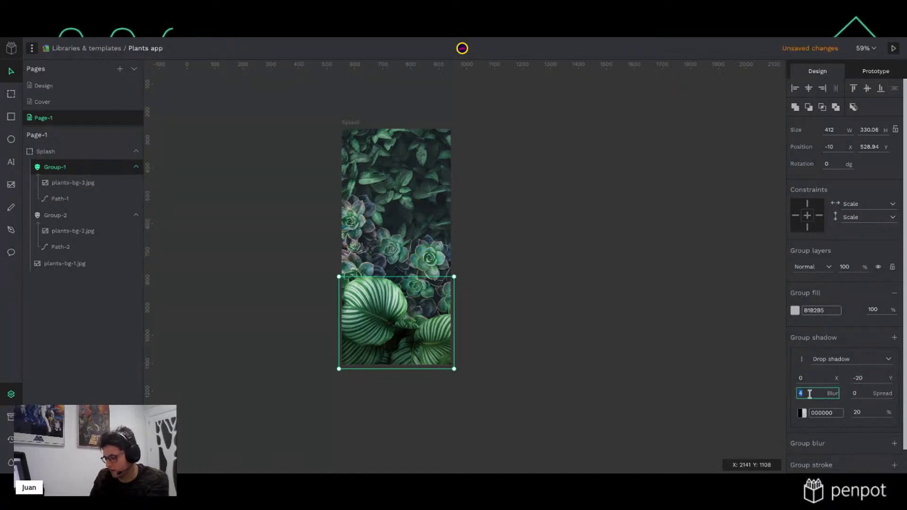
pyautogui.write('60')
pyautogui.press('Tab')
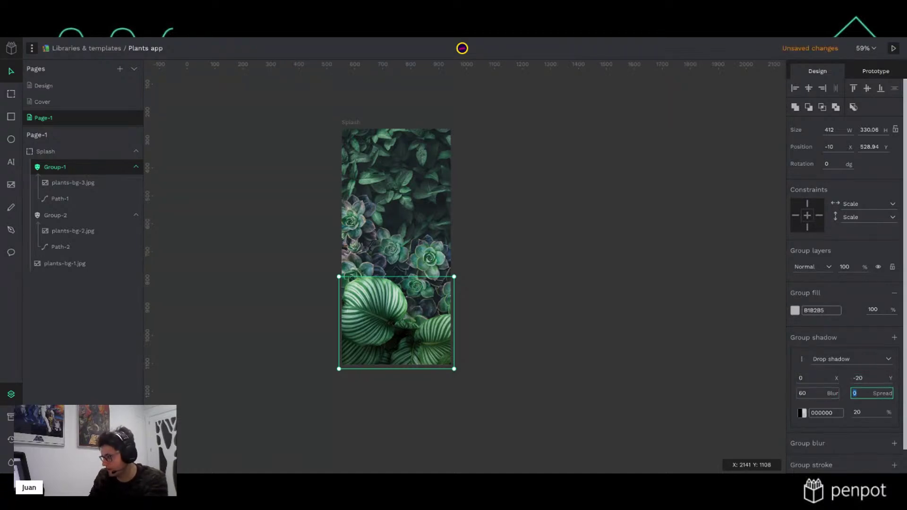
pyautogui.press('Return')
pyautogui.click(862, 412)
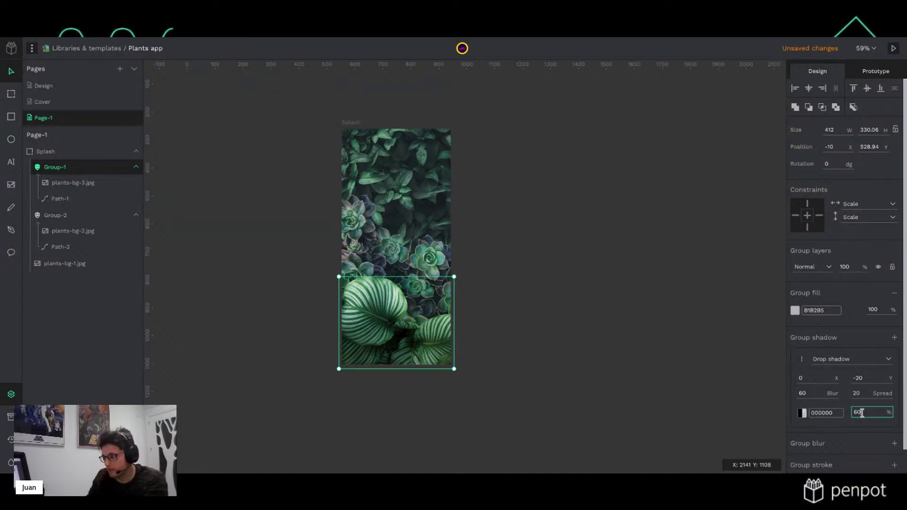
pyautogui.press('Return')
pyautogui.click(582, 299)
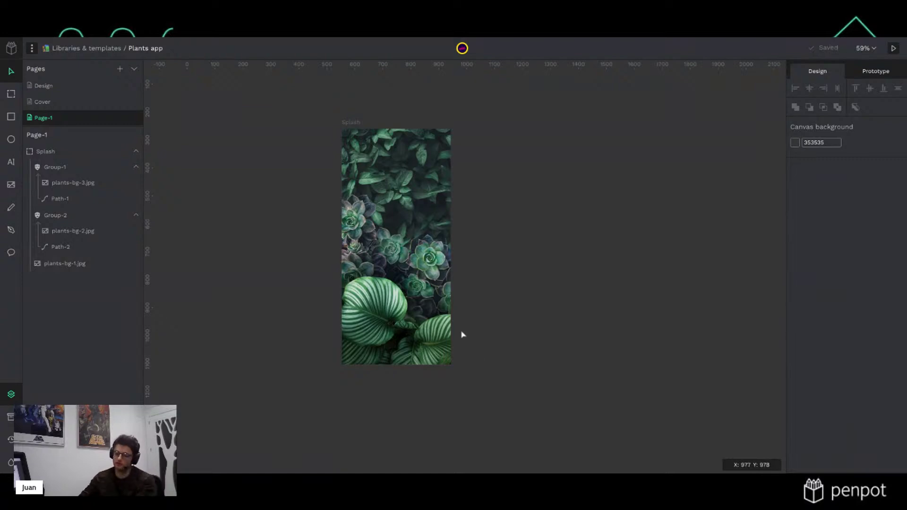
pyautogui.scroll(2, 405, 273)
pyautogui.scroll(1, 392, 273)
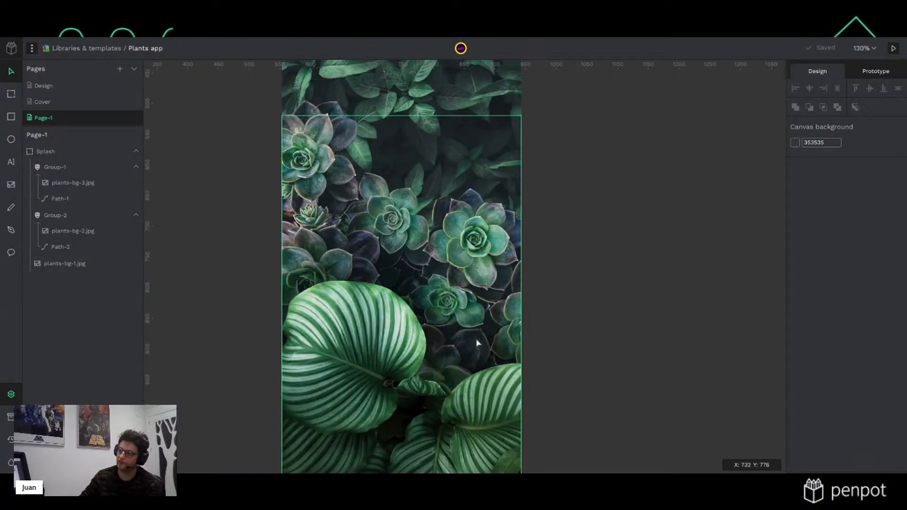
pyautogui.scroll(1, 476, 342)
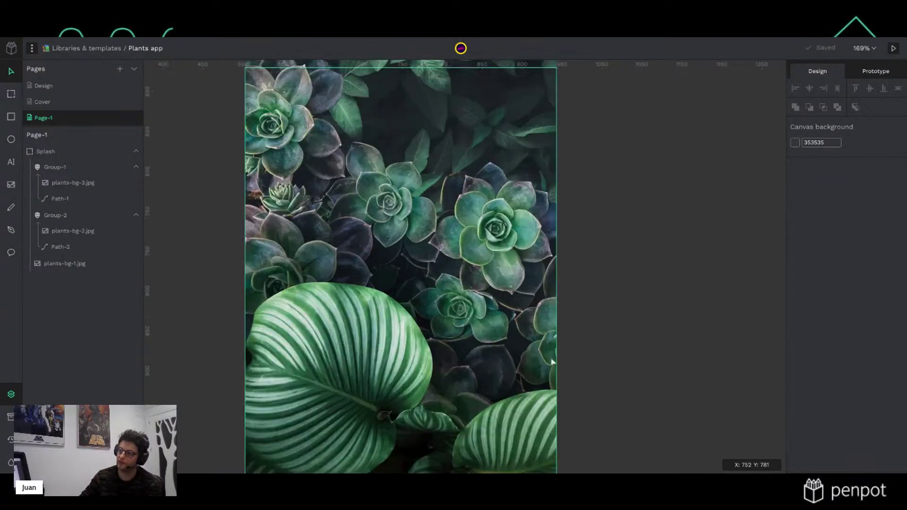
pyautogui.scroll(1, 590, 363)
pyautogui.keyDown('ctrl'); pyautogui.click(589, 364); pyautogui.keyUp('ctrl')
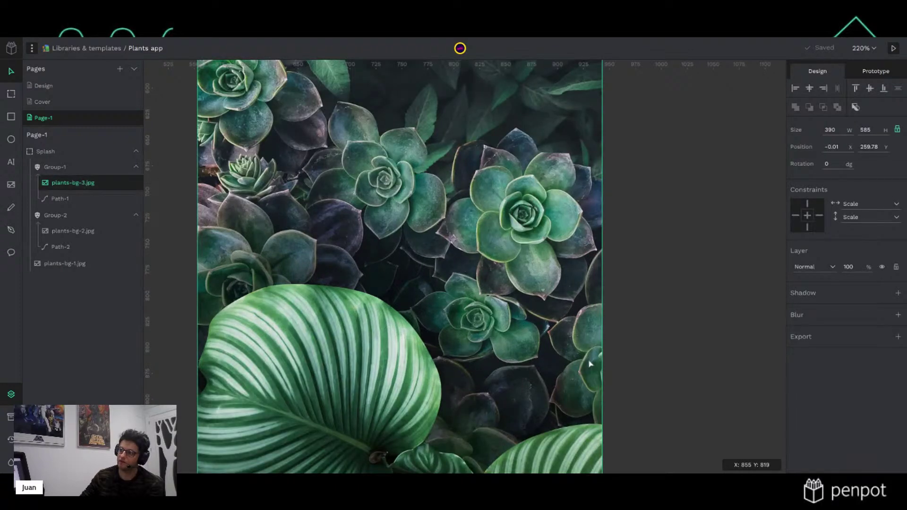
pyautogui.scroll(-1, 573, 363)
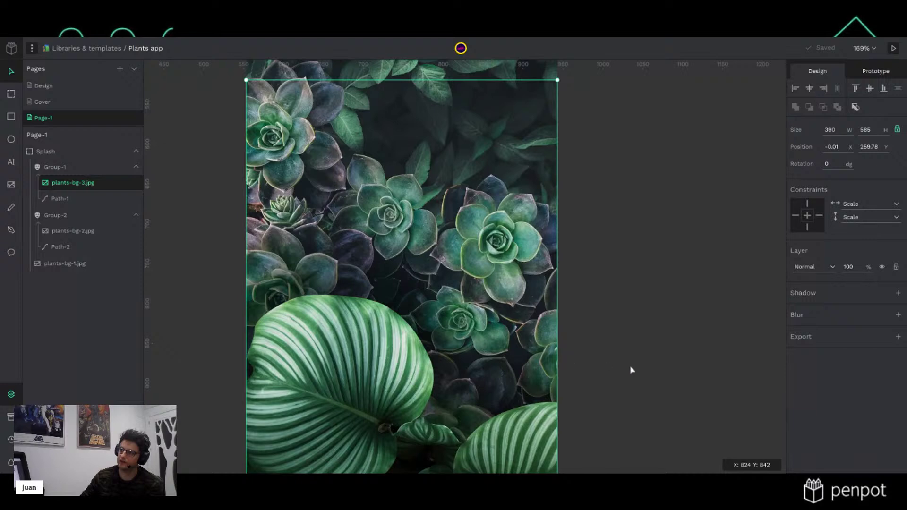
pyautogui.scroll(-5, 632, 369)
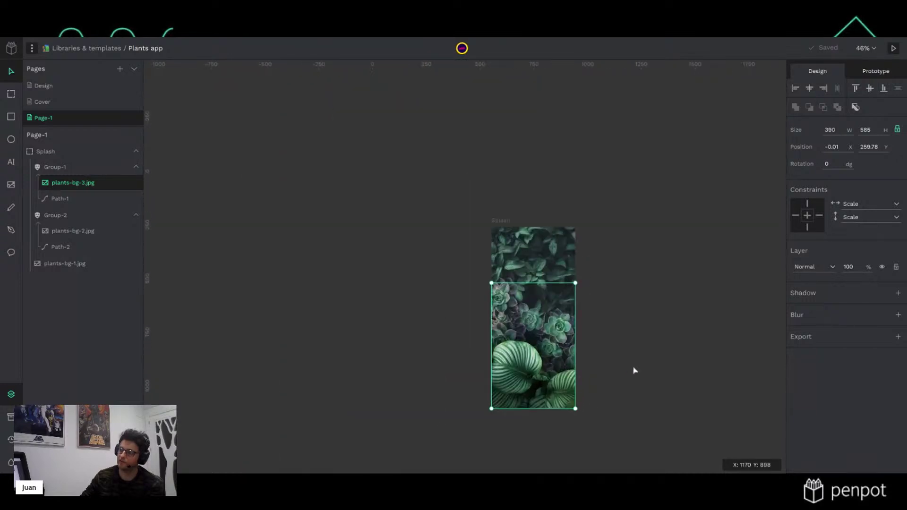
pyautogui.scroll(2, 633, 370)
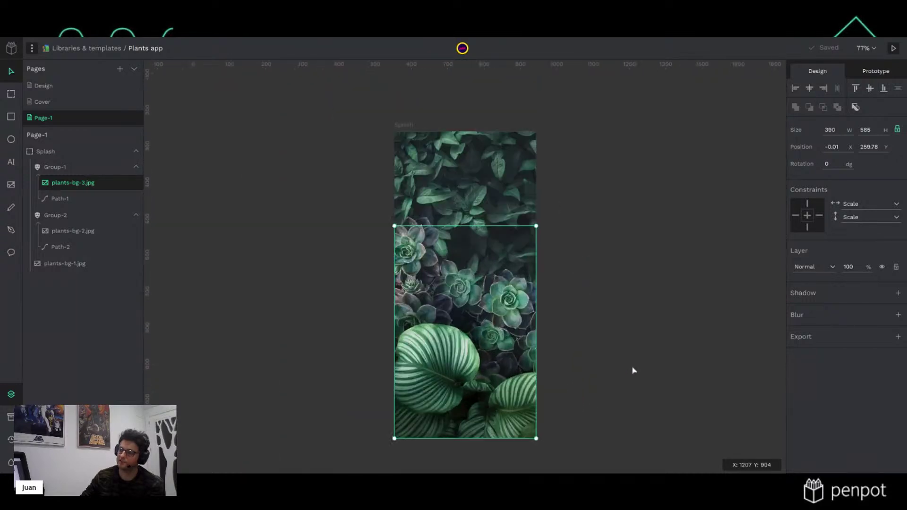
pyautogui.click(525, 287)
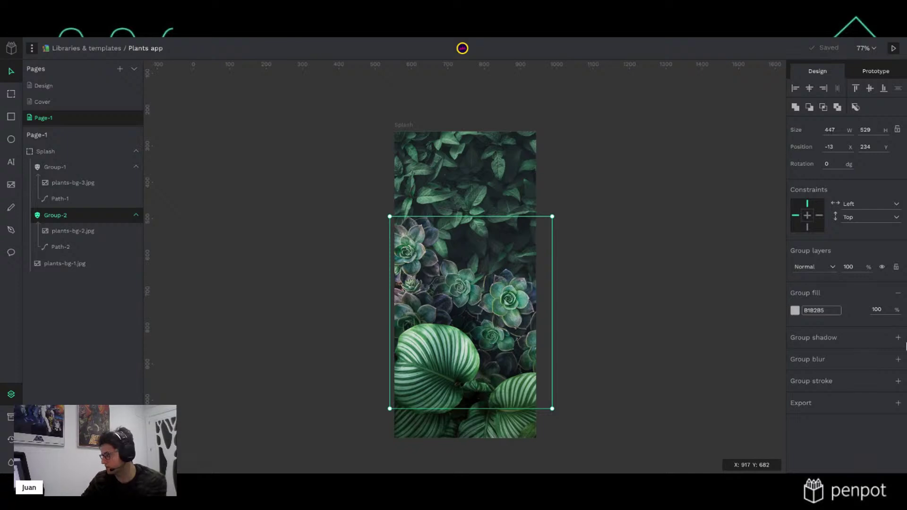
# Add a drop shadow to Group-2: X 0, Y -20, blur 60, spread 20, 60% opacity
pyautogui.click(898, 338)
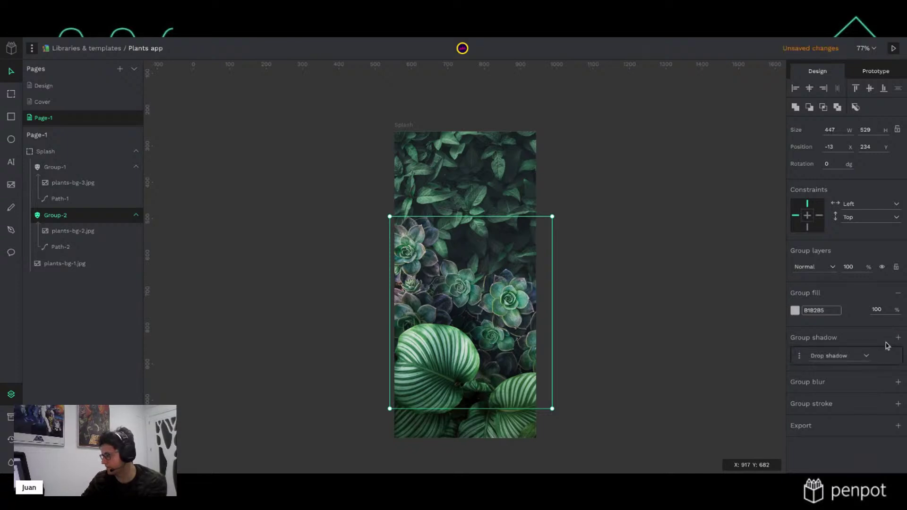
pyautogui.click(801, 359)
pyautogui.click(804, 379)
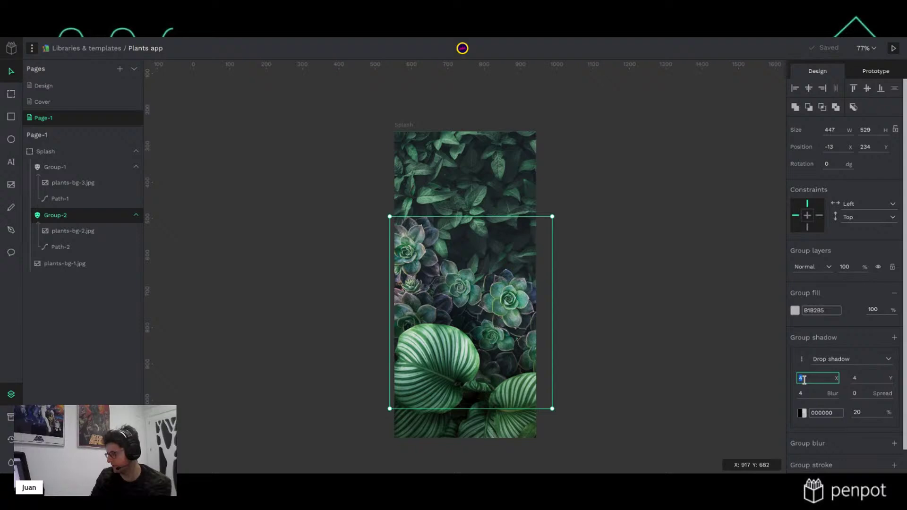
pyautogui.press('Tab')
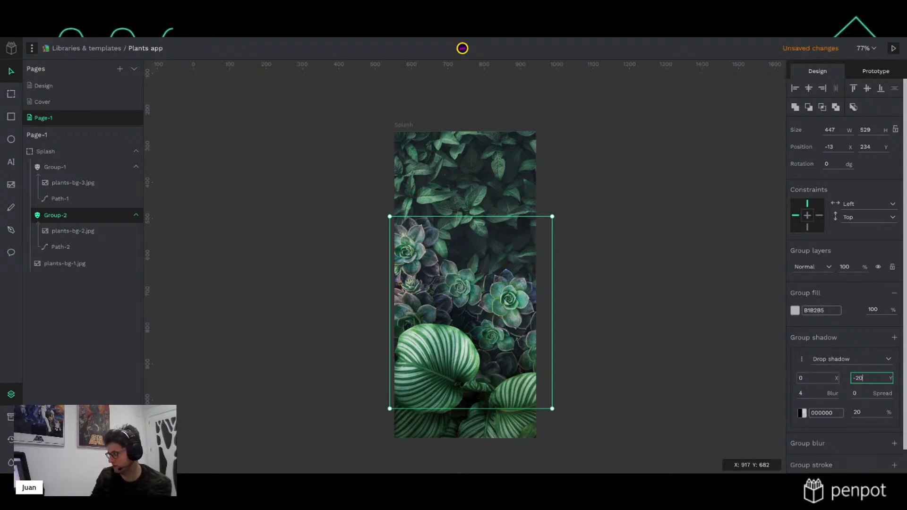
pyautogui.press('Tab')
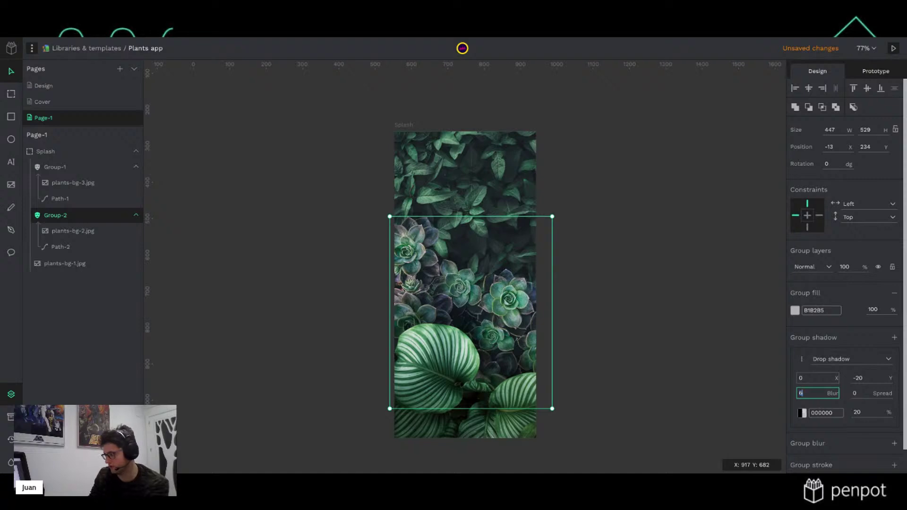
pyautogui.press('Tab')
pyautogui.write('20')
pyautogui.press('Return')
pyautogui.click(869, 416)
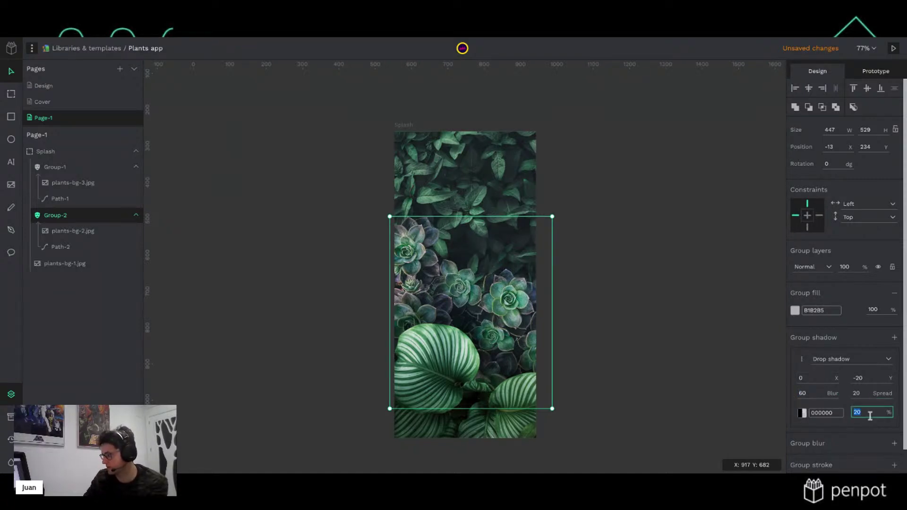
pyautogui.write('60')
pyautogui.press('Return')
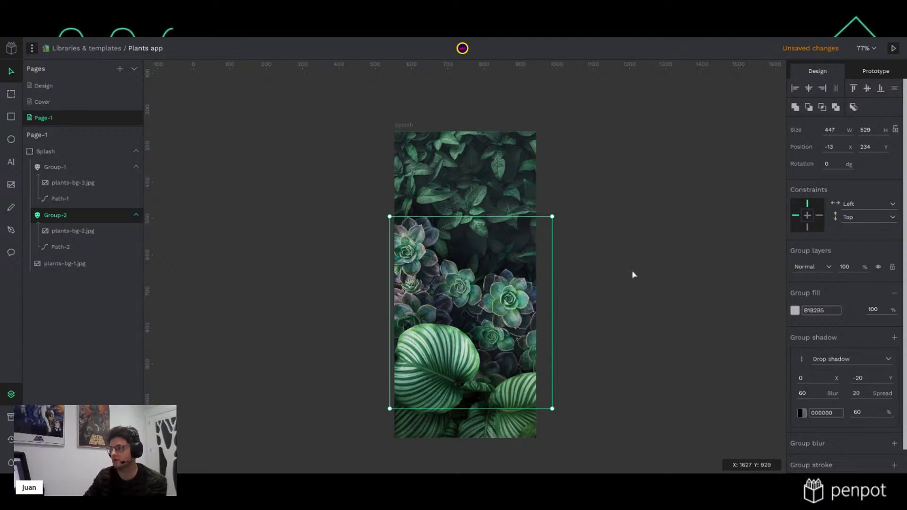
pyautogui.click(637, 271)
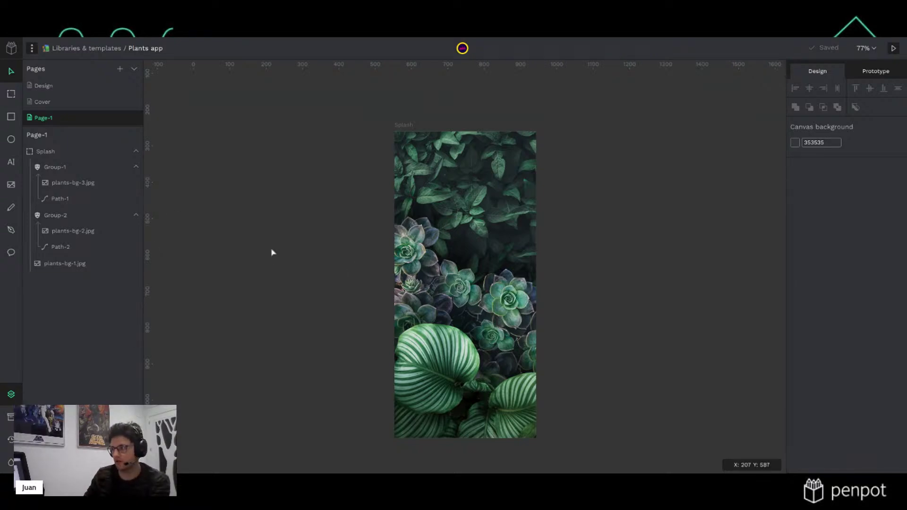
# Create a two-line 'Plants app' text layer on Splash and apply the Title - 20px style
pyautogui.click(444, 157)
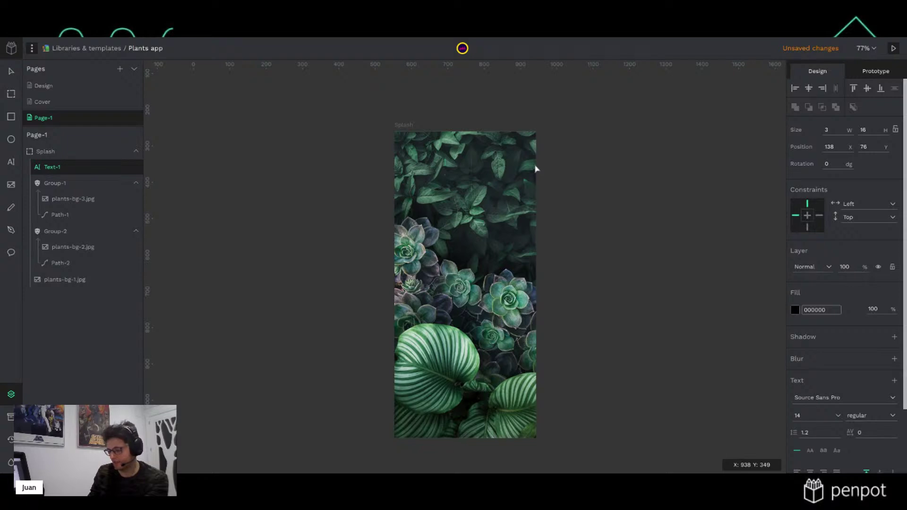
pyautogui.write('Plant')
pyautogui.press('Return')
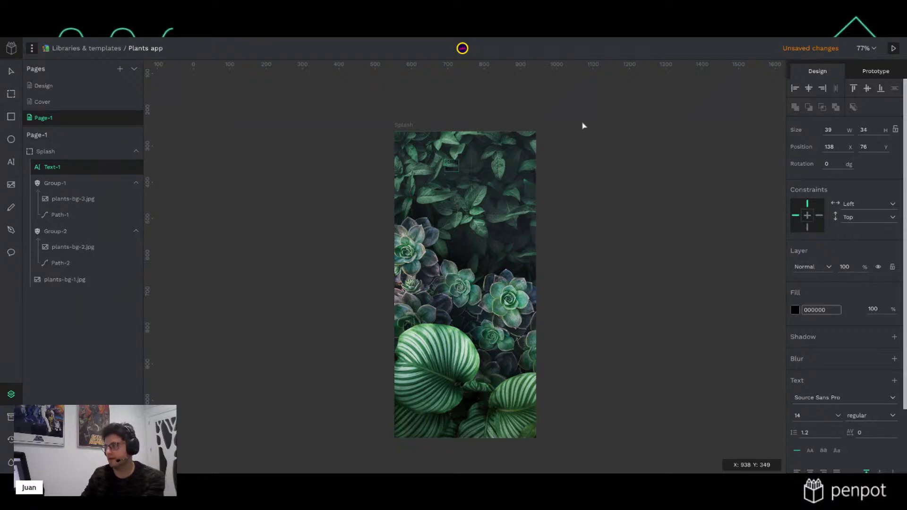
pyautogui.press('Escape')
pyautogui.click(11, 416)
pyautogui.scroll(-5, 83, 320)
pyautogui.scroll(-1, 83, 320)
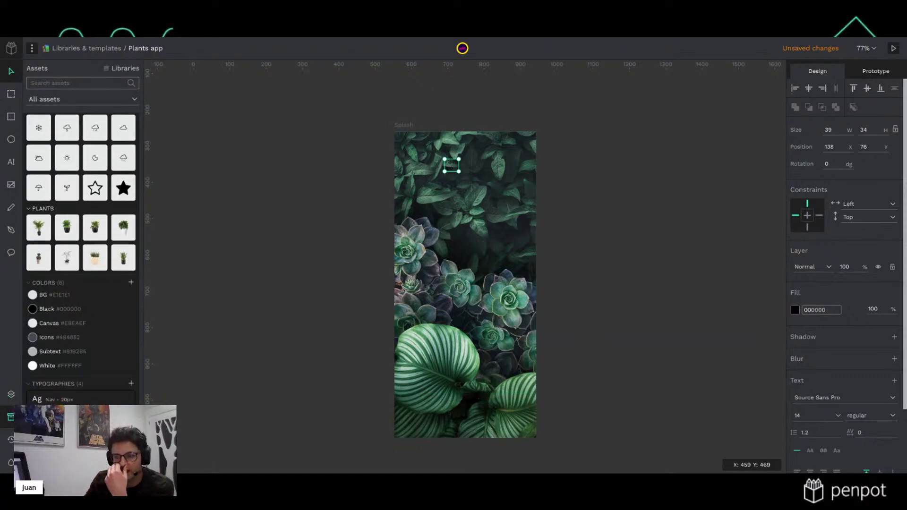
pyautogui.click(70, 456)
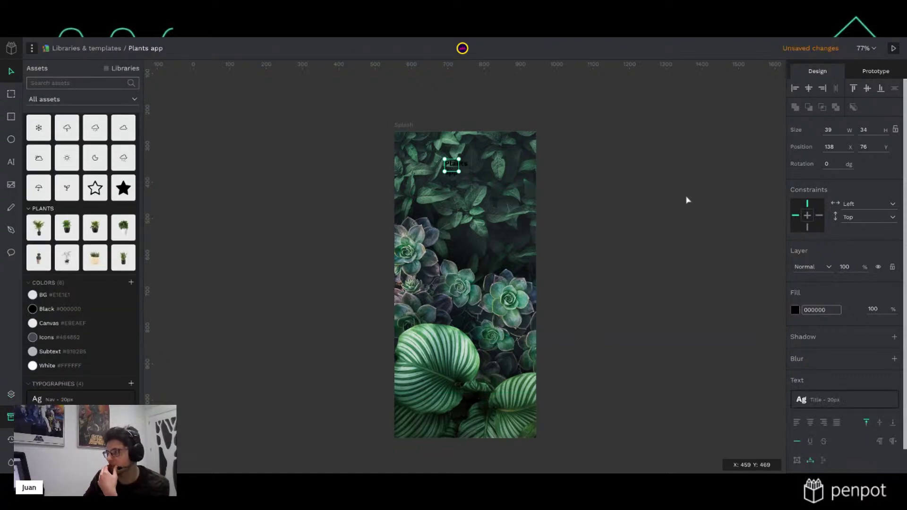
# Right-align the title, detach its style, and set size 72 with 0.8 line height
pyautogui.click(824, 423)
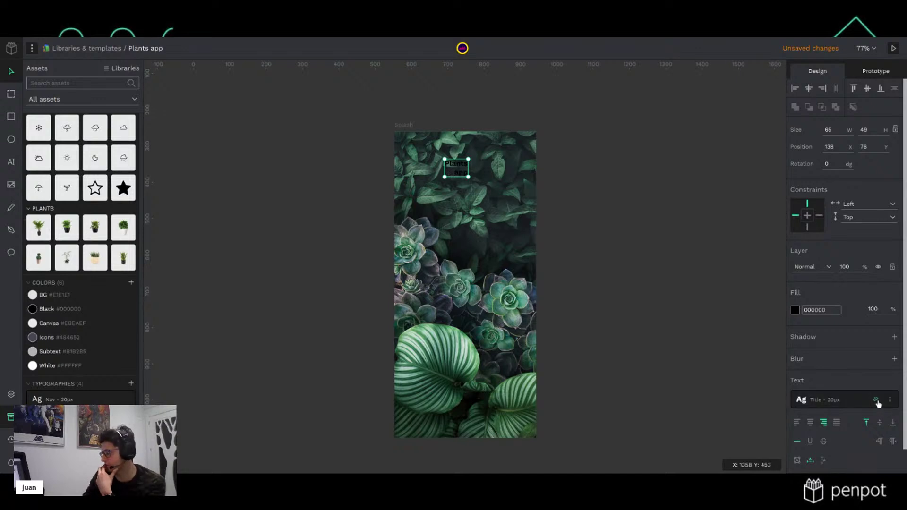
pyautogui.click(872, 406)
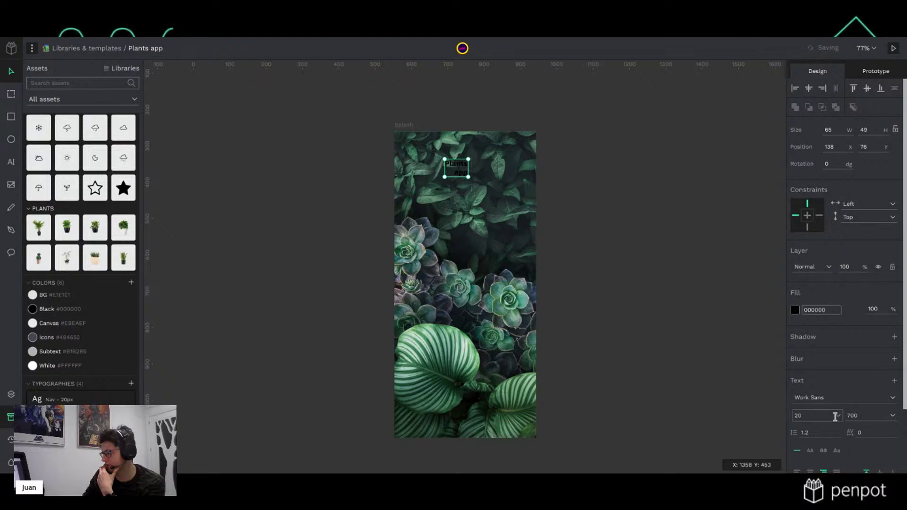
pyautogui.click(838, 416)
pyautogui.scroll(-2, 819, 396)
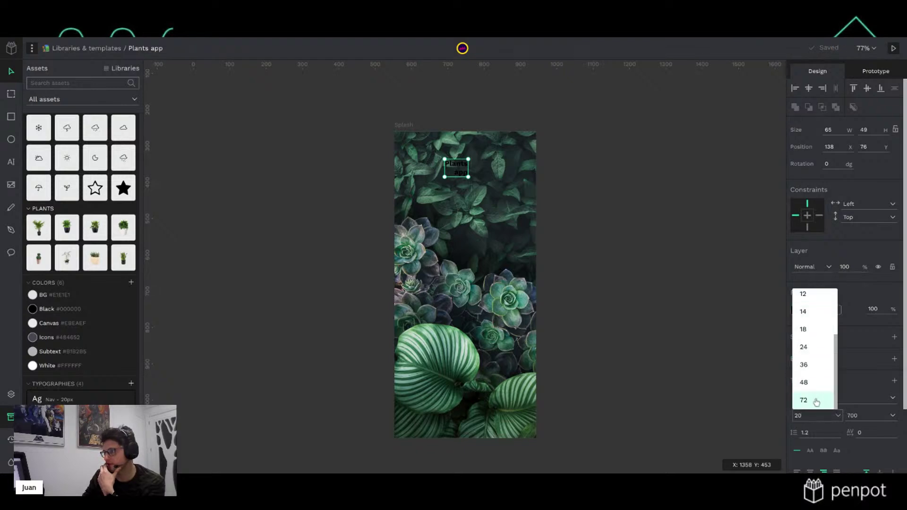
pyautogui.click(819, 398)
pyautogui.click(821, 433)
pyautogui.press('Down')
pyautogui.press('Down')
pyautogui.press('Down')
pyautogui.press('Down')
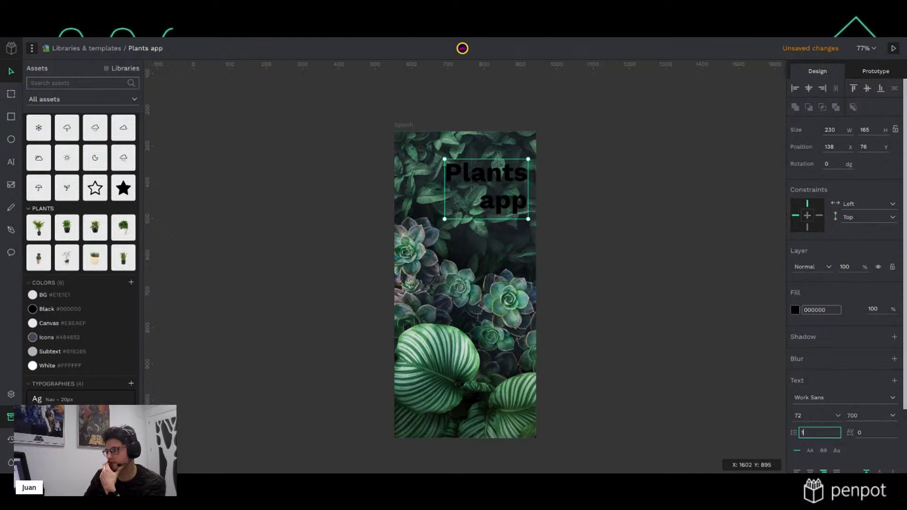
# Make the title white and nudge it up and left into the top-right corner
pyautogui.click(795, 310)
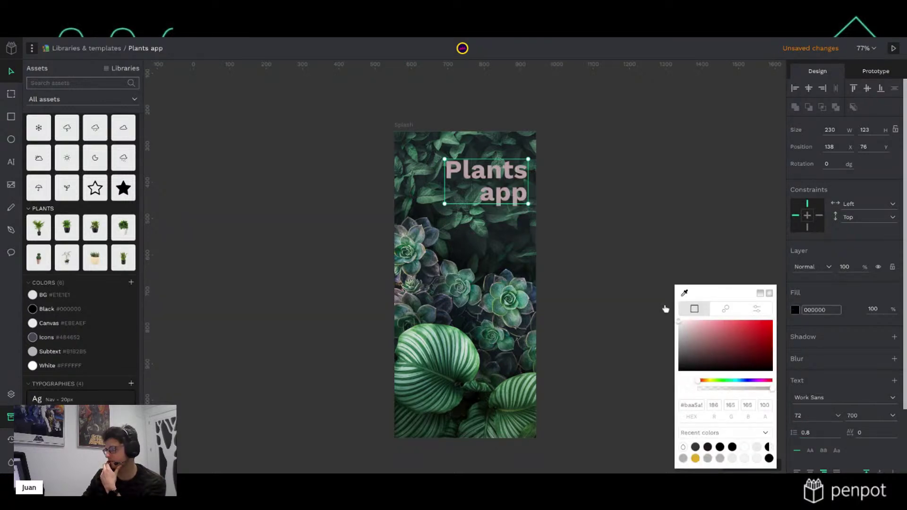
pyautogui.click(639, 243)
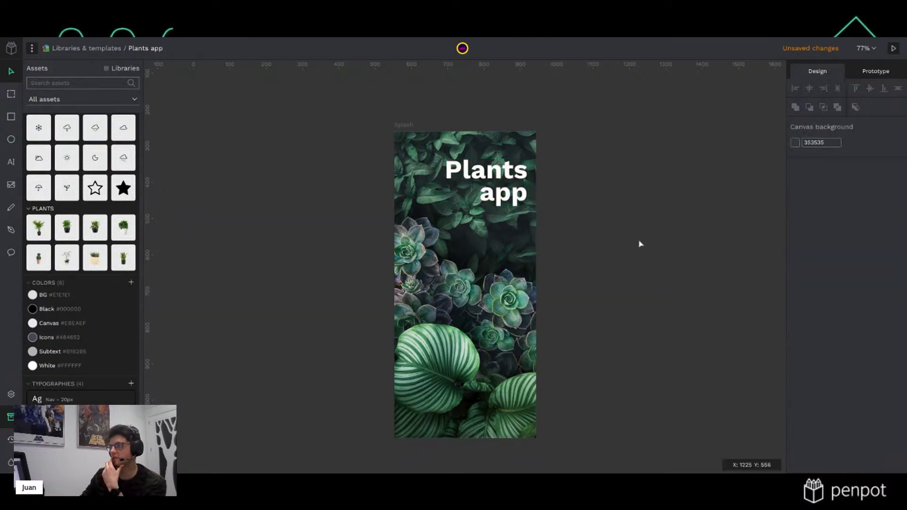
pyautogui.click(509, 173)
pyautogui.moveTo(509, 170); pyautogui.dragTo(503, 162)
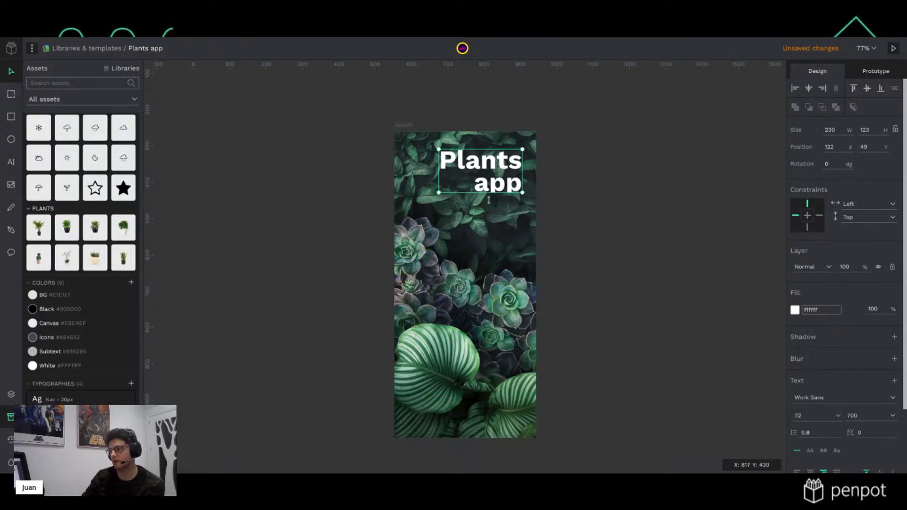
# Add a 'by Username' text near the board bottom in the Nav - 20px style
pyautogui.click(608, 188)
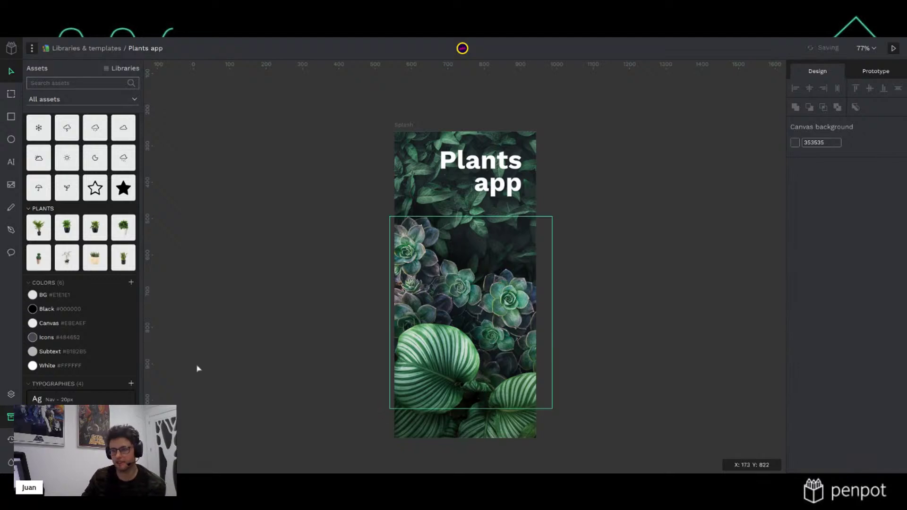
pyautogui.press('t')
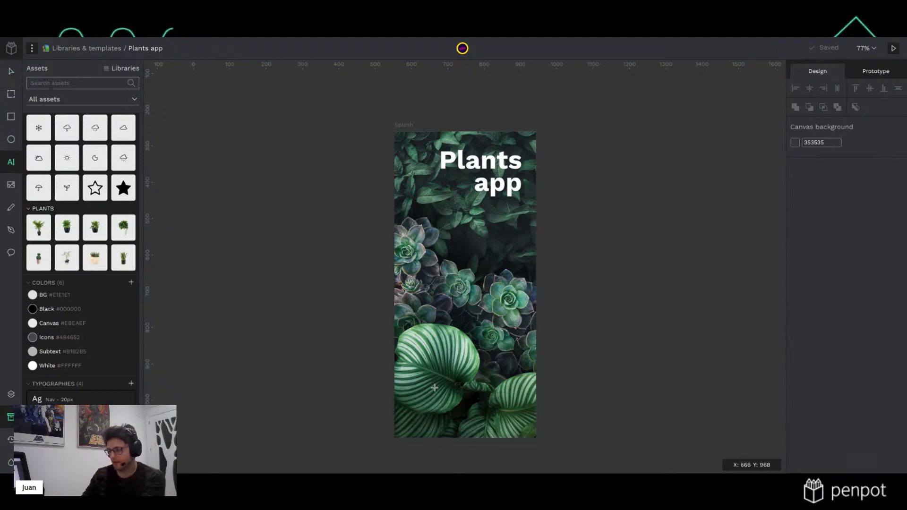
pyautogui.click(435, 387)
pyautogui.write('b')
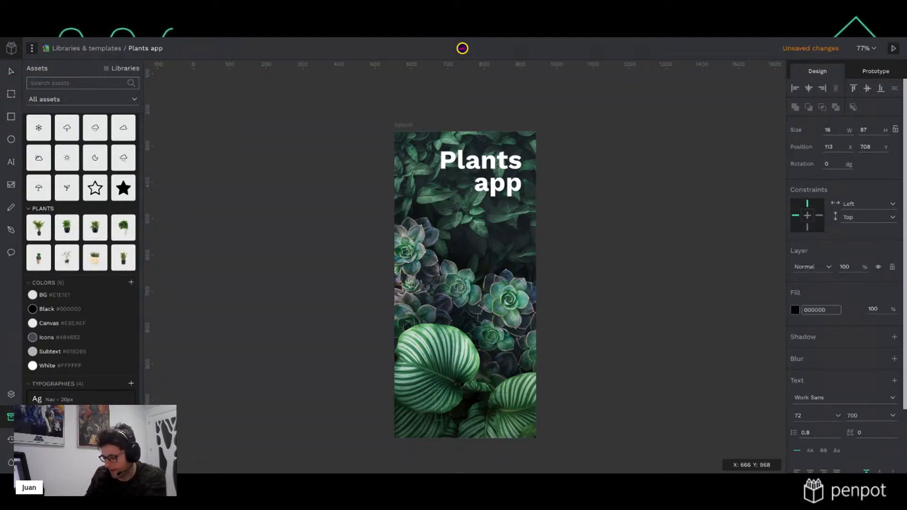
pyautogui.write('y Username')
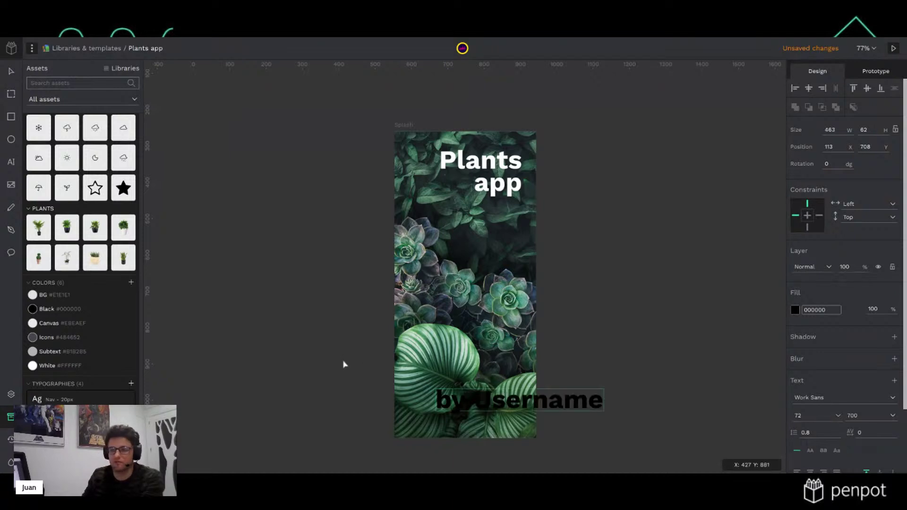
pyautogui.press('Escape')
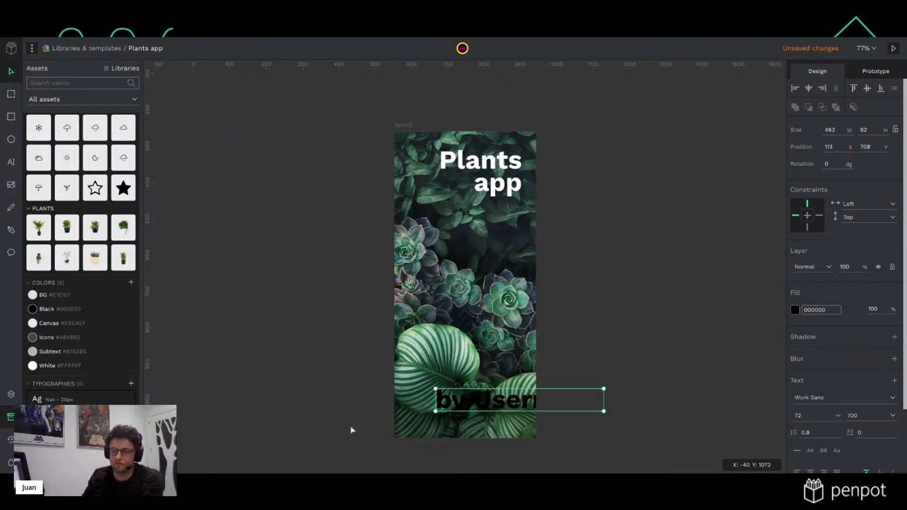
pyautogui.click(65, 400)
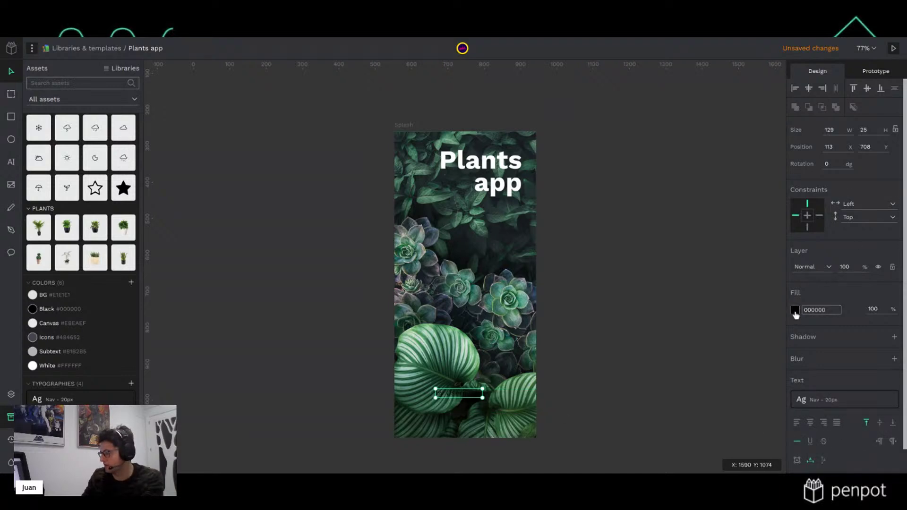
# Give the byline a white fill and move it down near Splash's bottom edge
pyautogui.click(795, 310)
pyautogui.click(694, 324)
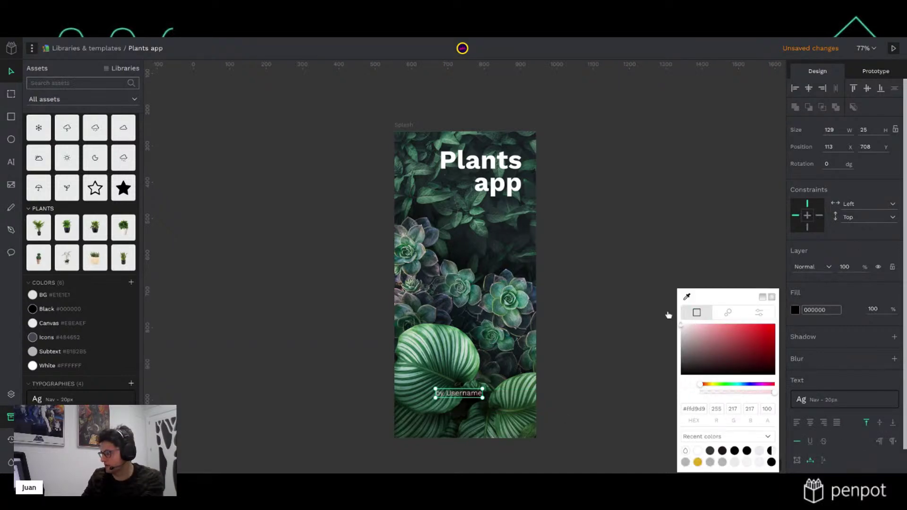
pyautogui.click(671, 315)
pyautogui.moveTo(461, 399); pyautogui.dragTo(465, 425)
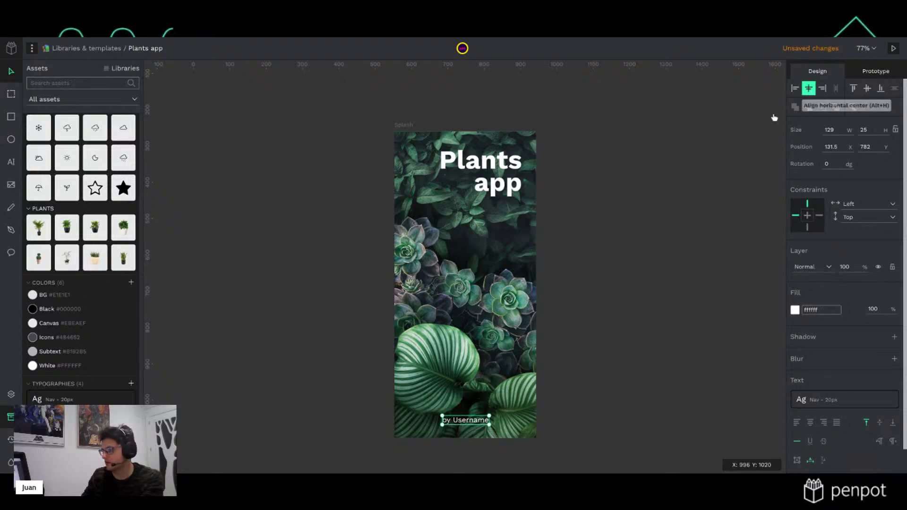
pyautogui.click(660, 236)
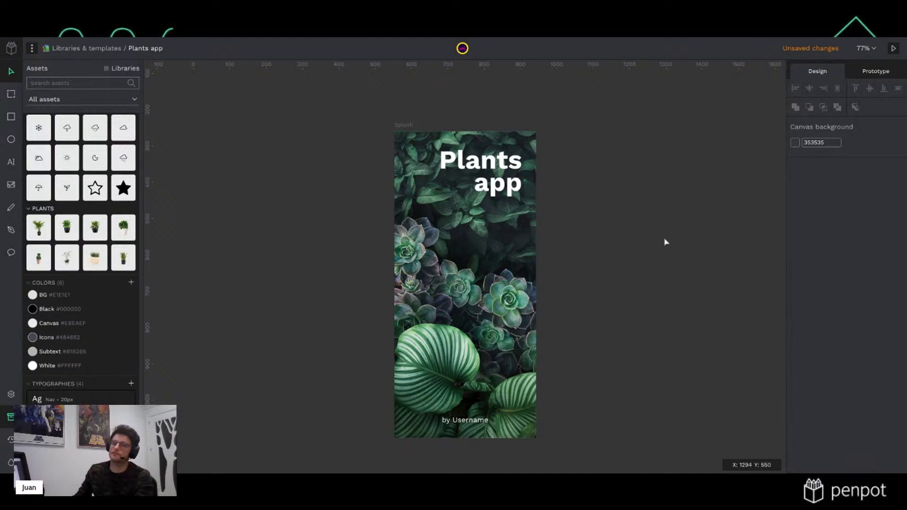